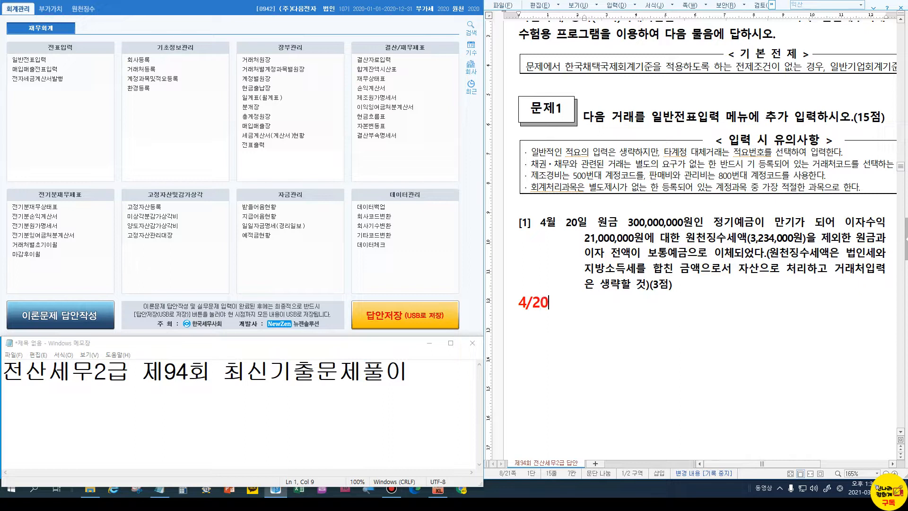
Type the 4/20 credit lines: /정기예금 3억 and 이자수익 2천1백
type("/")
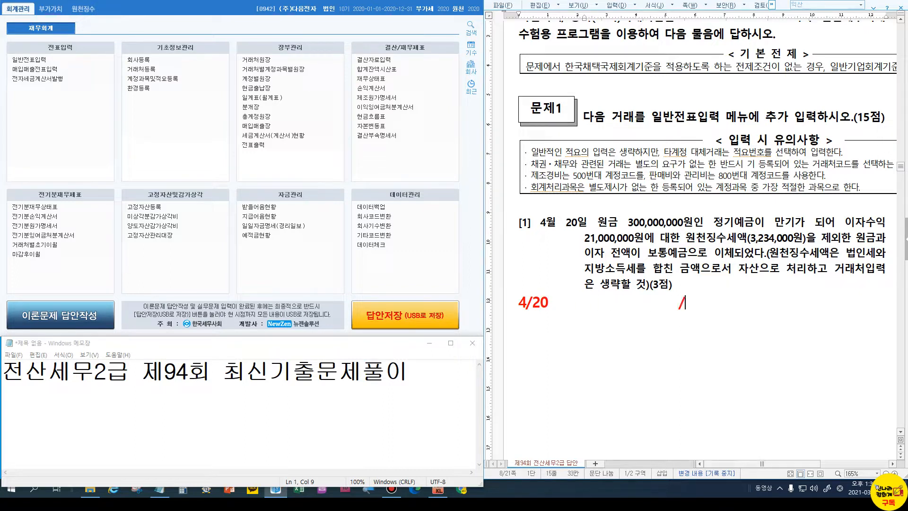
type("정기옉")
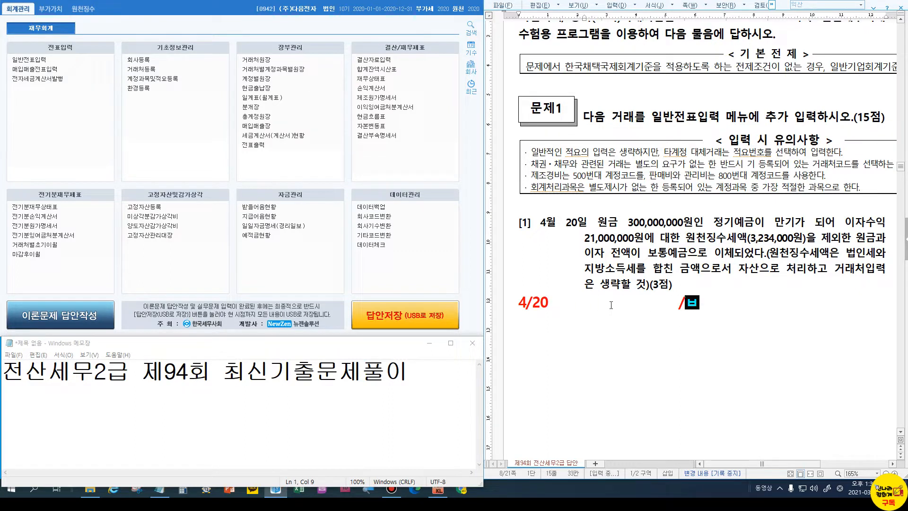
type("금 ")
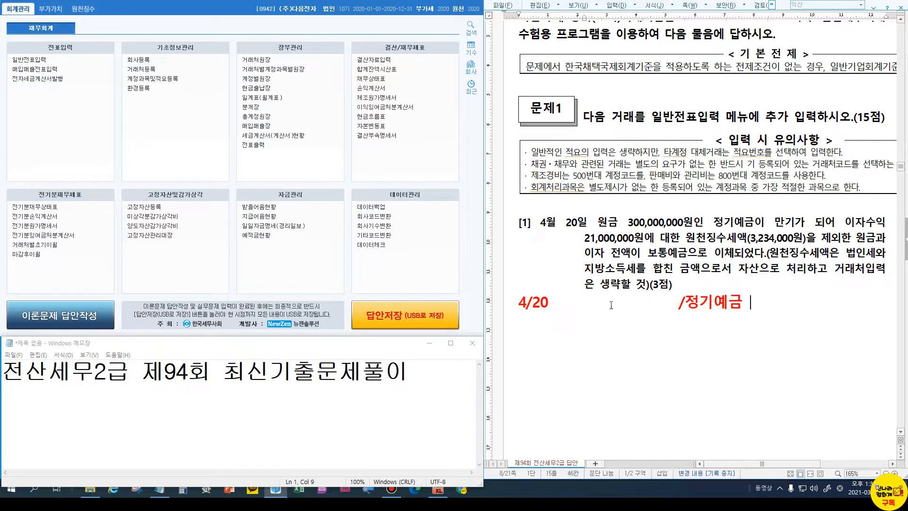
type("3억")
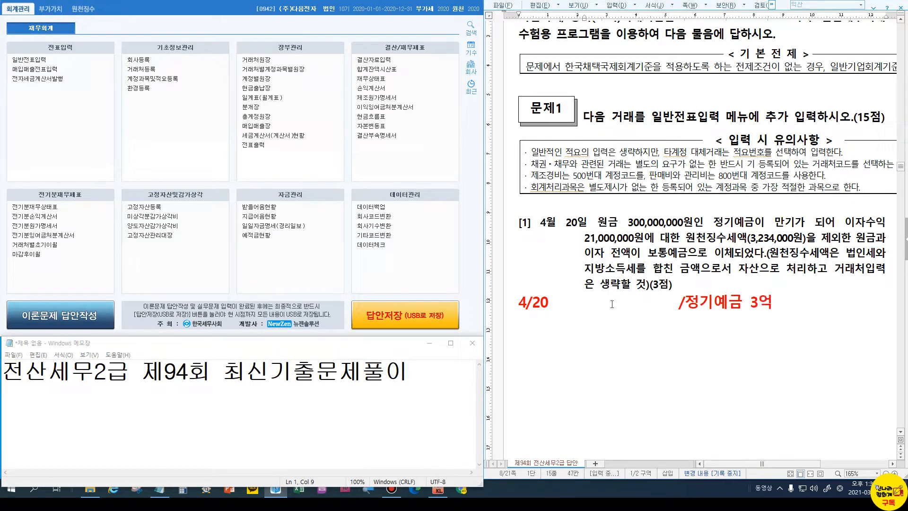
key("Return")
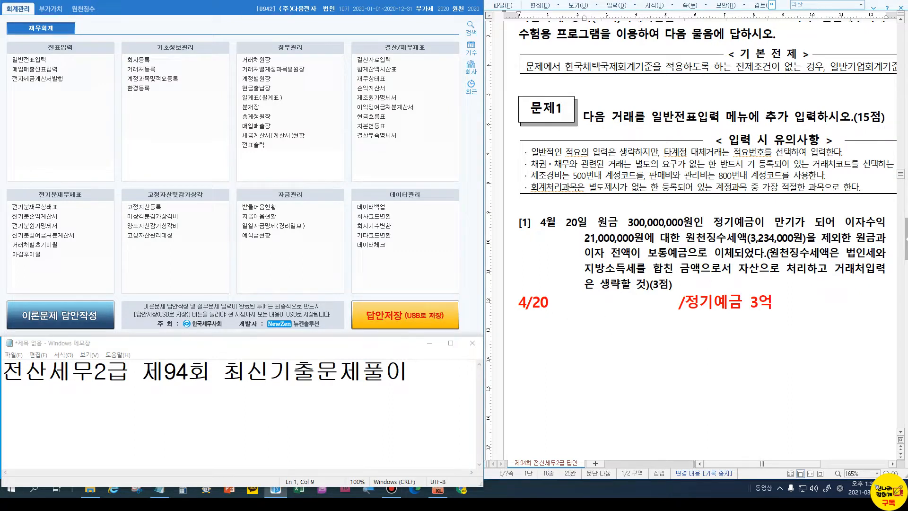
type("이자")
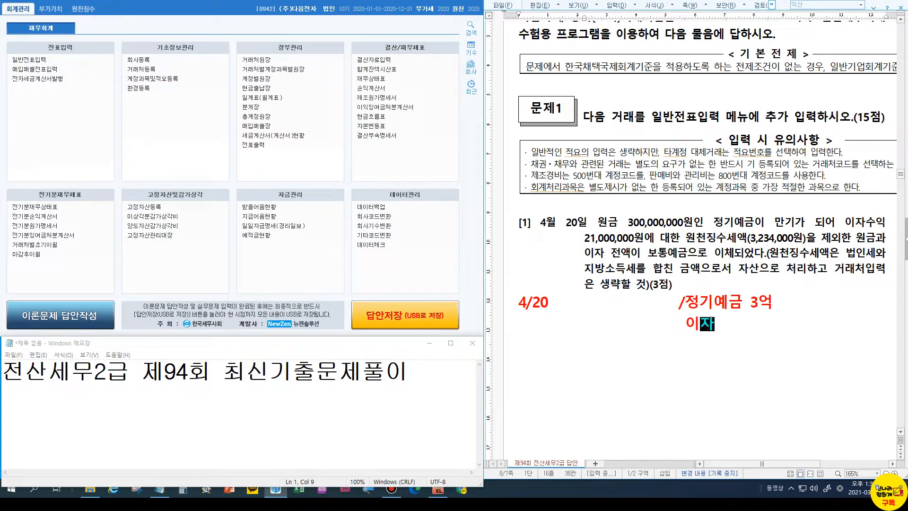
type("수익 2천")
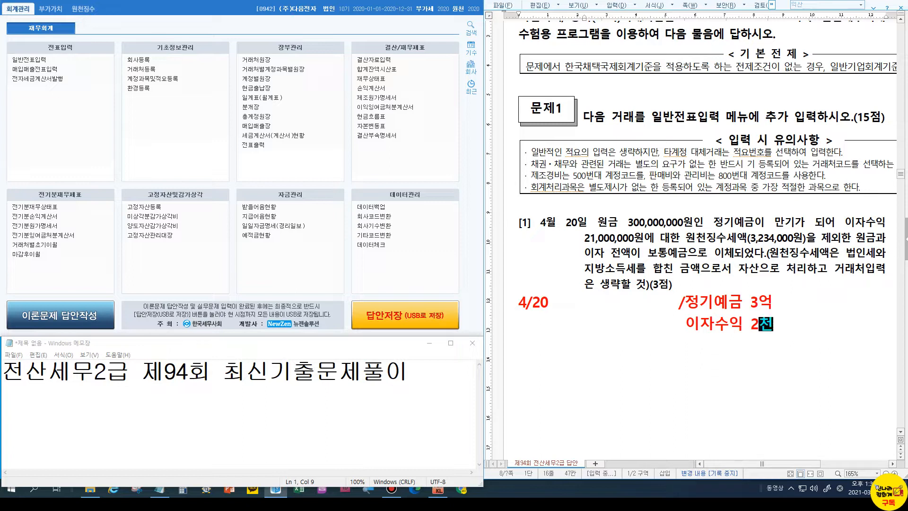
type("1백")
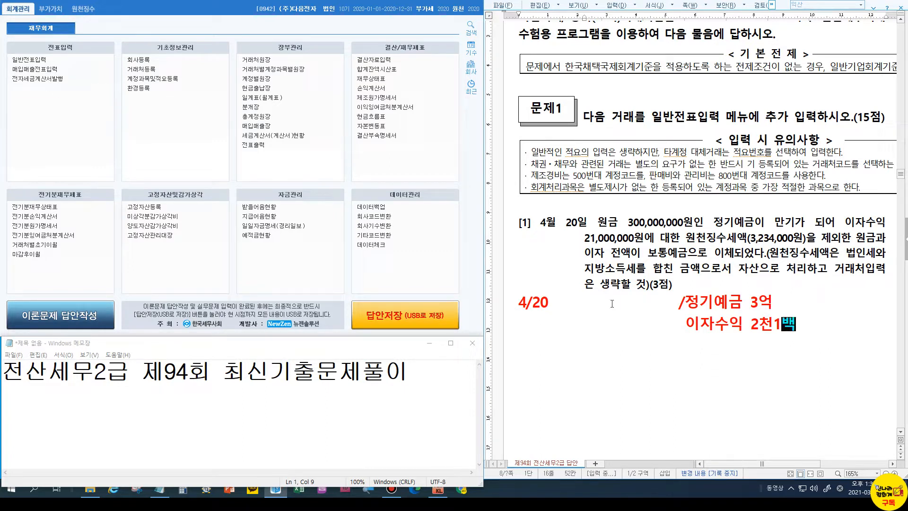
Insert the debits 보통예금 and 선납세금 3234,000 before the credits and tidy the spacing
left_click(612, 304)
type("보통예금")
key("Delete")
key("Delete")
key("Delete")
key("Delete")
key("End")
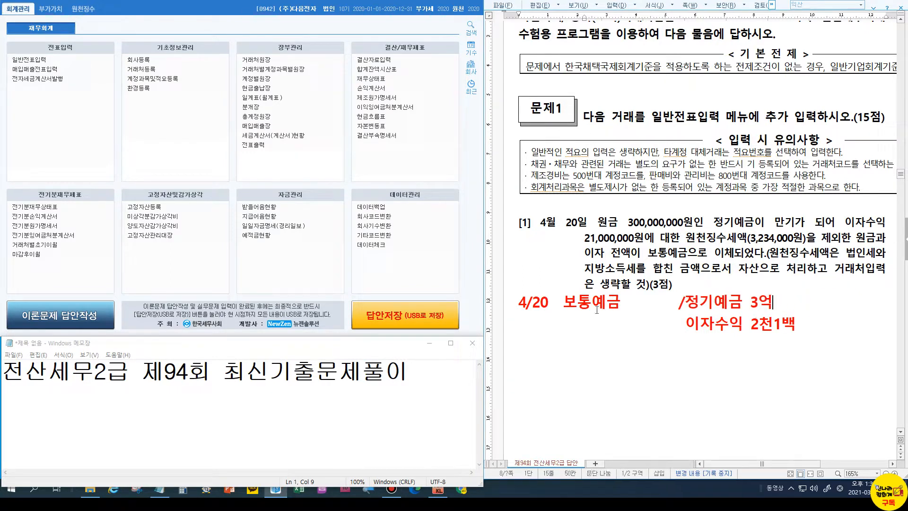
key("Down")
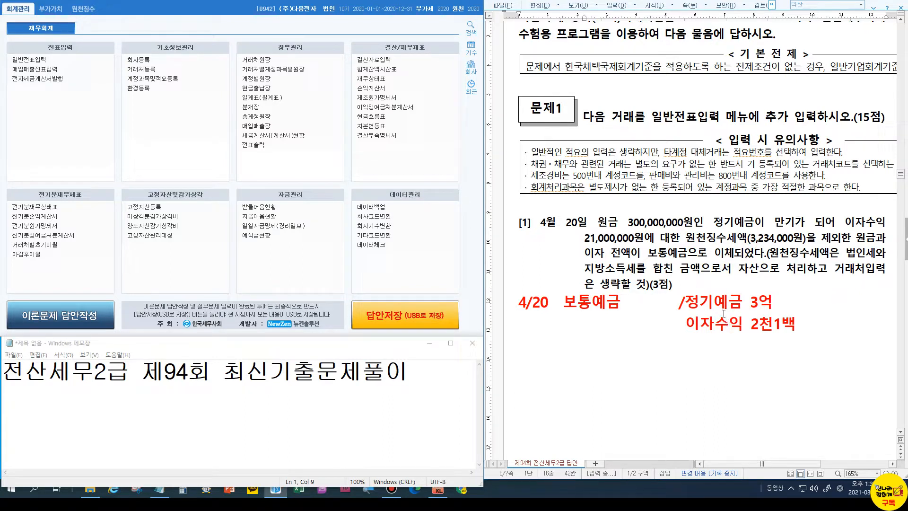
left_click(573, 324)
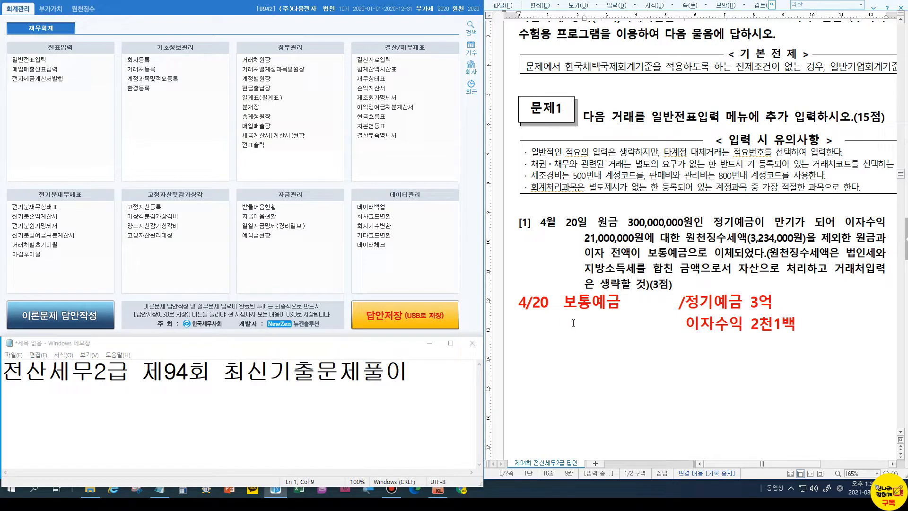
type("선납세금 3234,000")
key("Delete")
key("Delete")
key("Delete")
key("Delete")
key("Delete")
key("Delete")
key("Delete")
key("Delete")
key("Delete")
key("Delete")
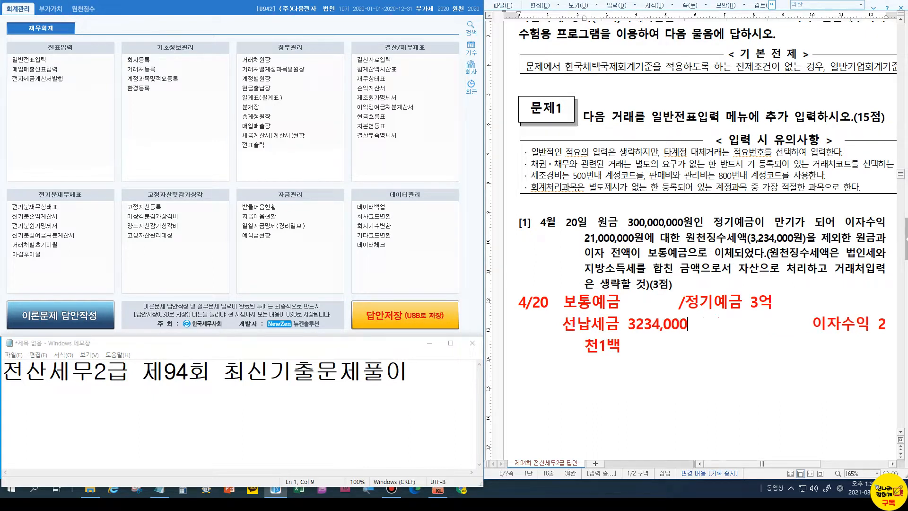
key("Up")
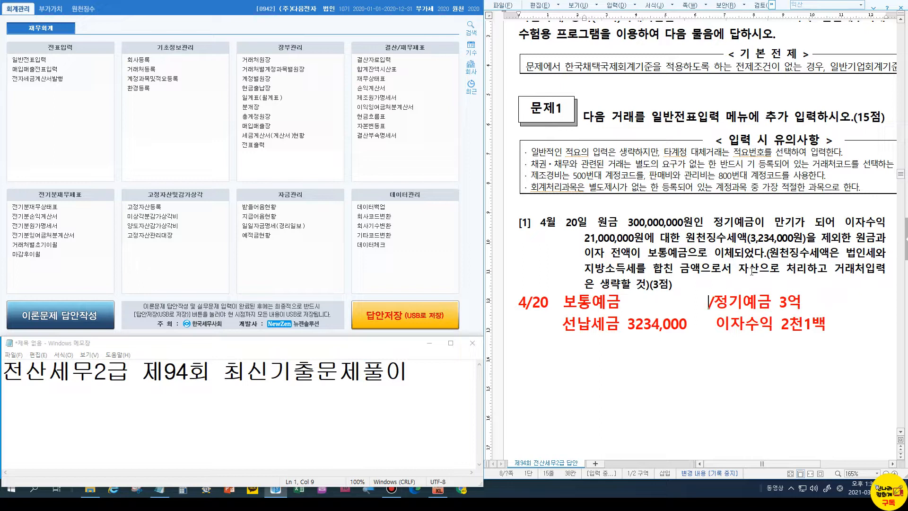
left_click(588, 326)
Start an April 20 general voucher with a 300,000,000 credit to 0105 정기예금
left_click(34, 61)
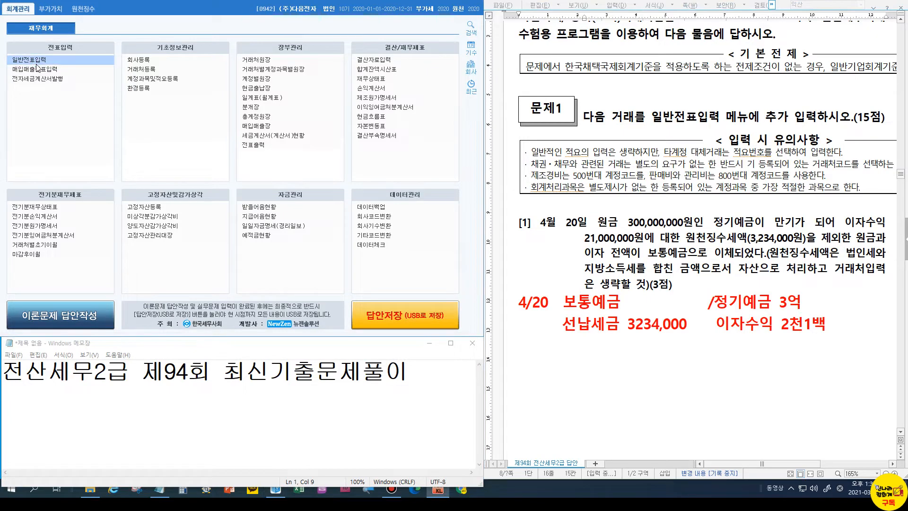
type("04")
key("Return")
type("20")
key("Return")
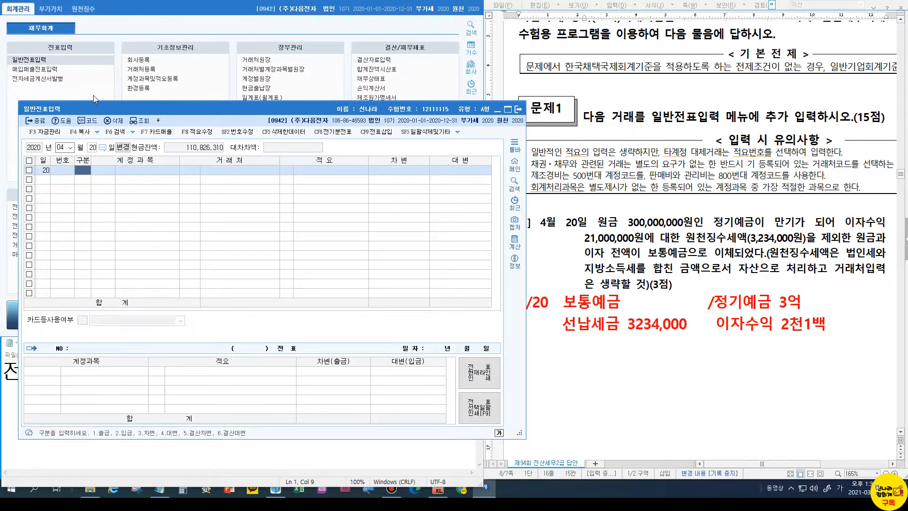
type("4")
key("Return")
type("정기")
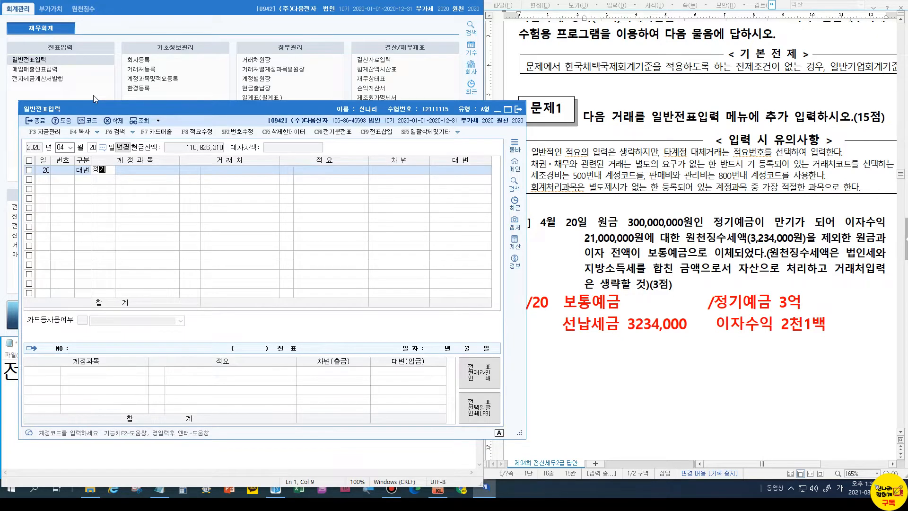
key("Return")
key("Return")
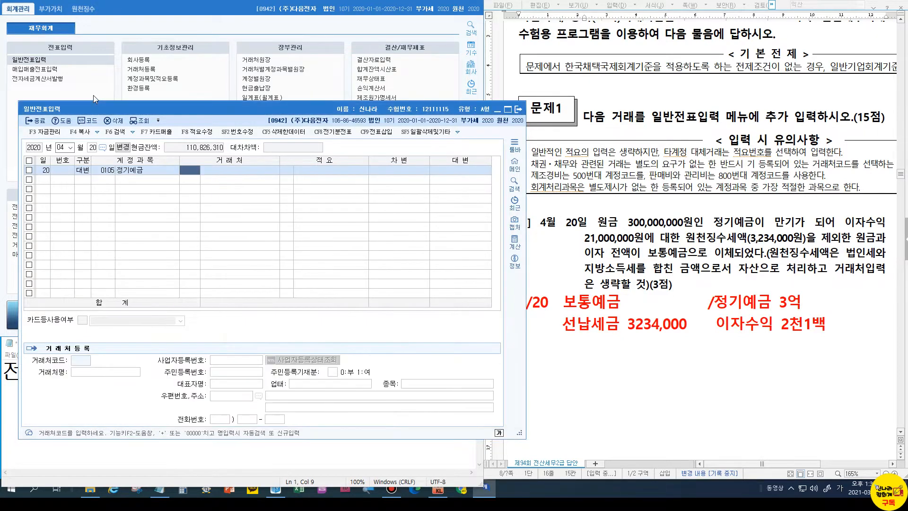
key("Return")
key("Return")
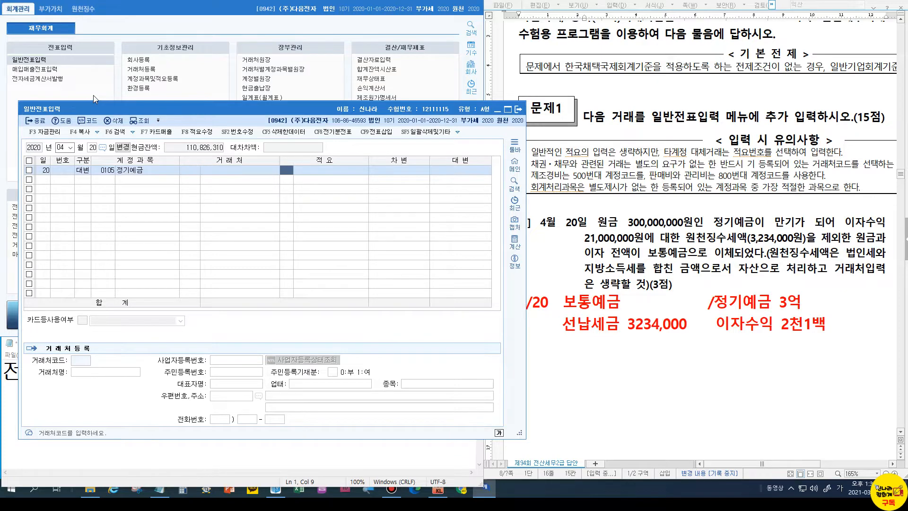
type("300000000")
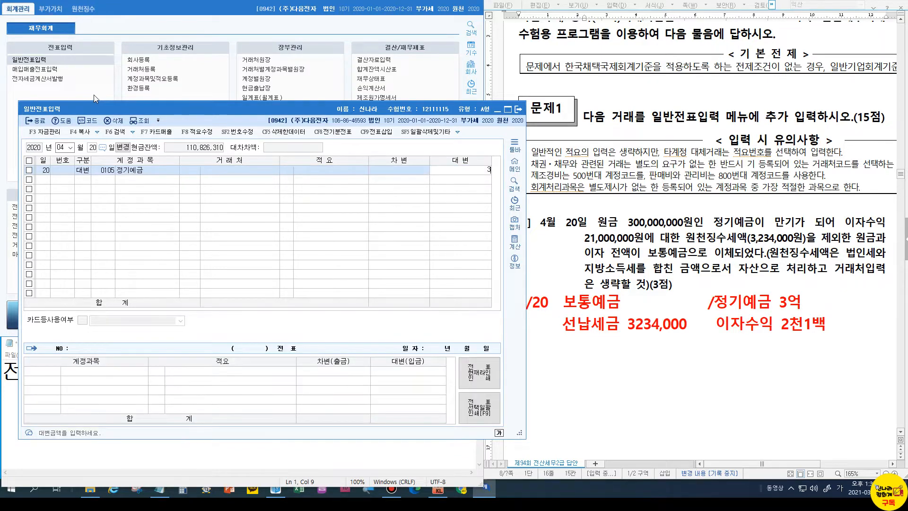
key("Return")
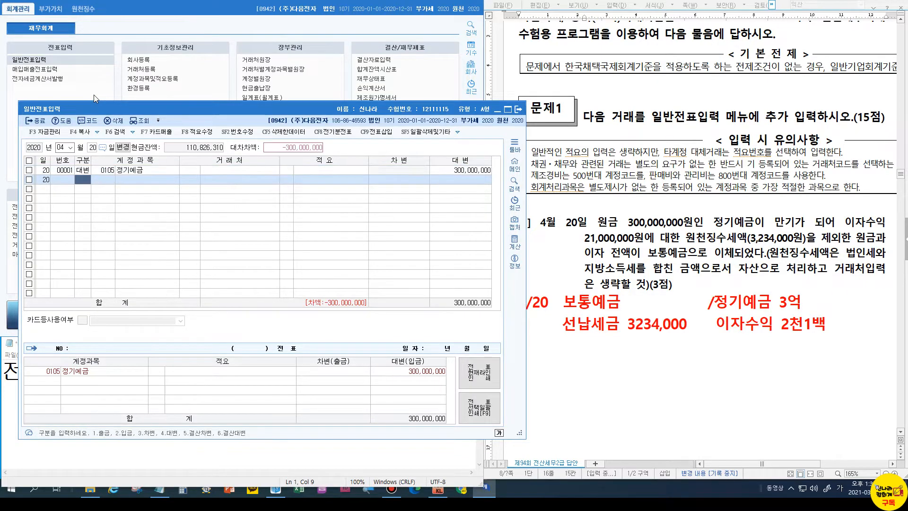
Add a 21,000,000 credit line to 0901 이자수익
type("4")
key("Return")
type("901")
key("Return")
key("Return")
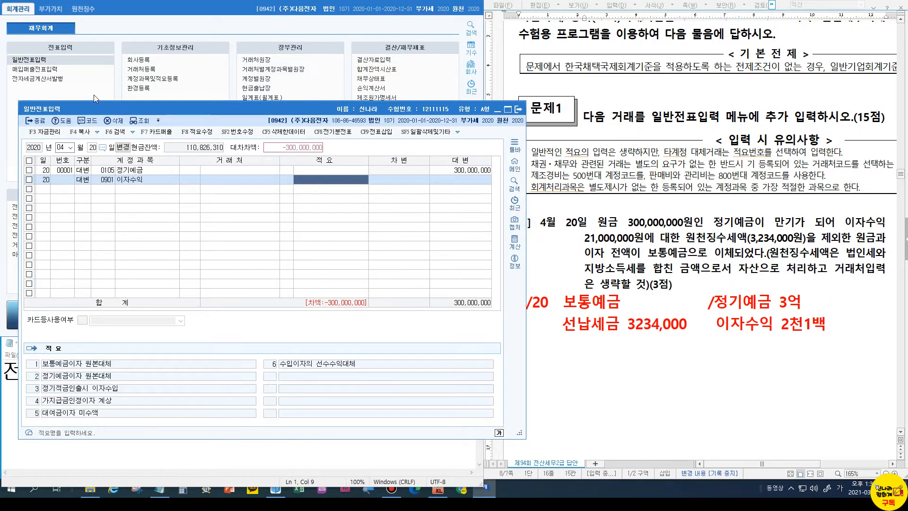
key("Return")
type("21,000,000")
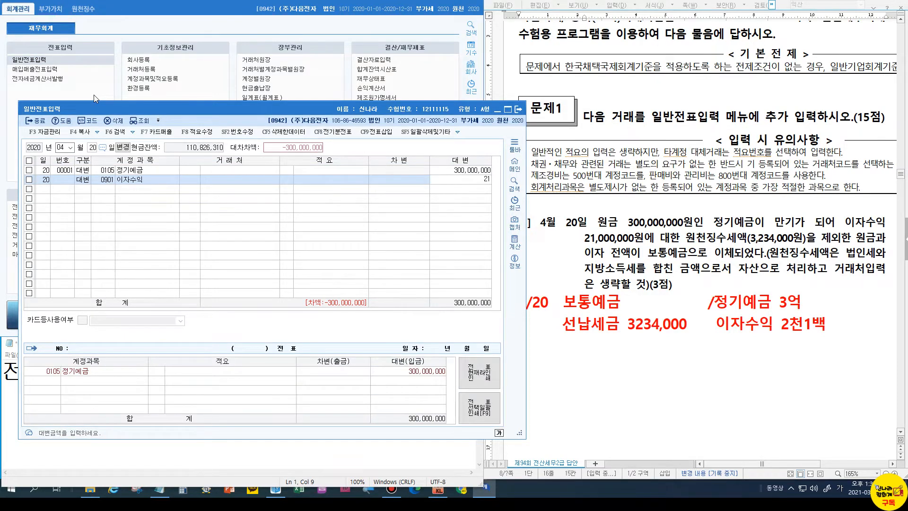
key("Return")
Add a 3,234,000 debit line to 0136 선납세금
type("3")
key("Return")
type("103")
key("Return")
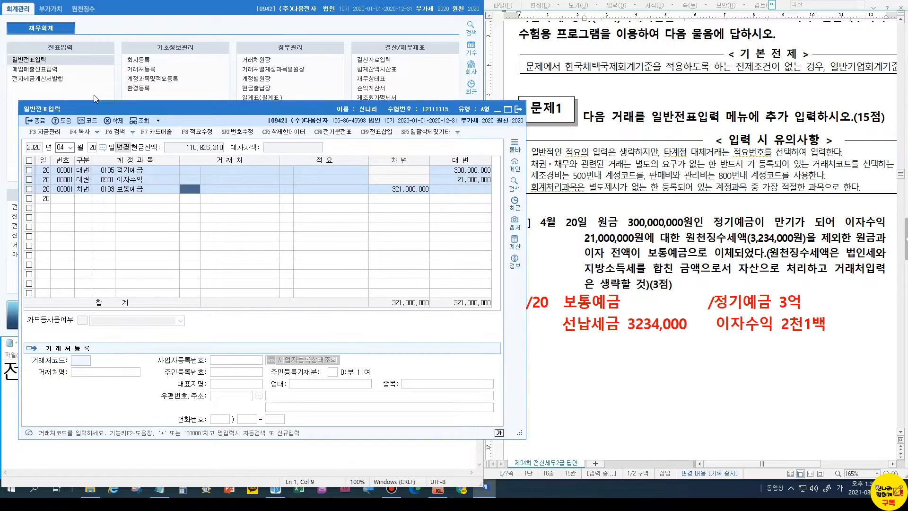
key("Left")
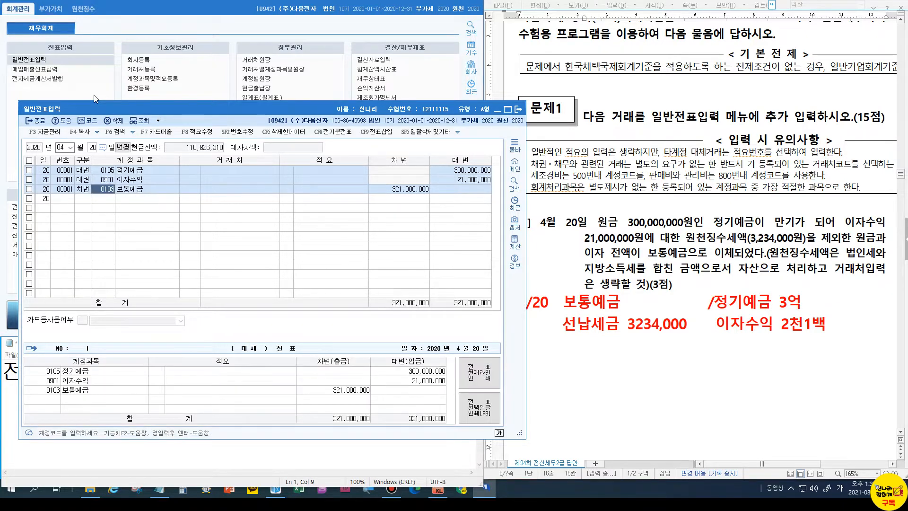
type("136")
key("Return")
key("Return")
key("Return")
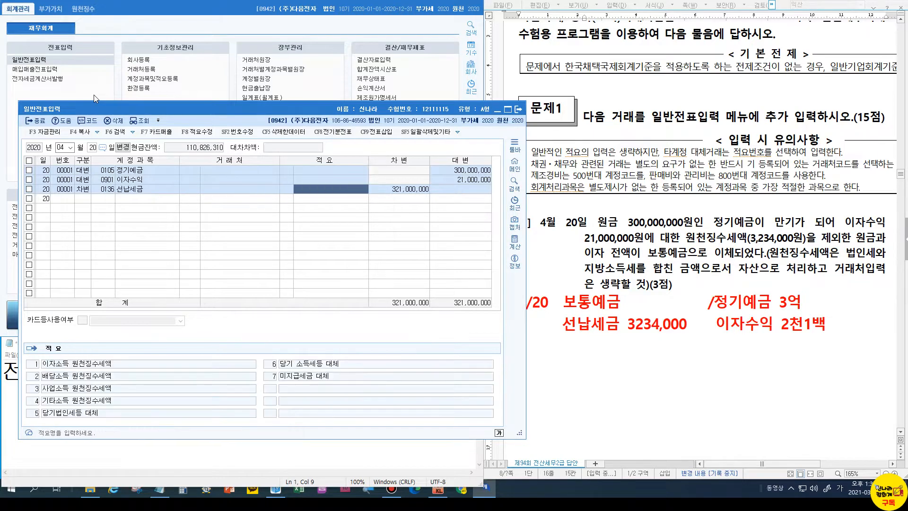
type("3234000")
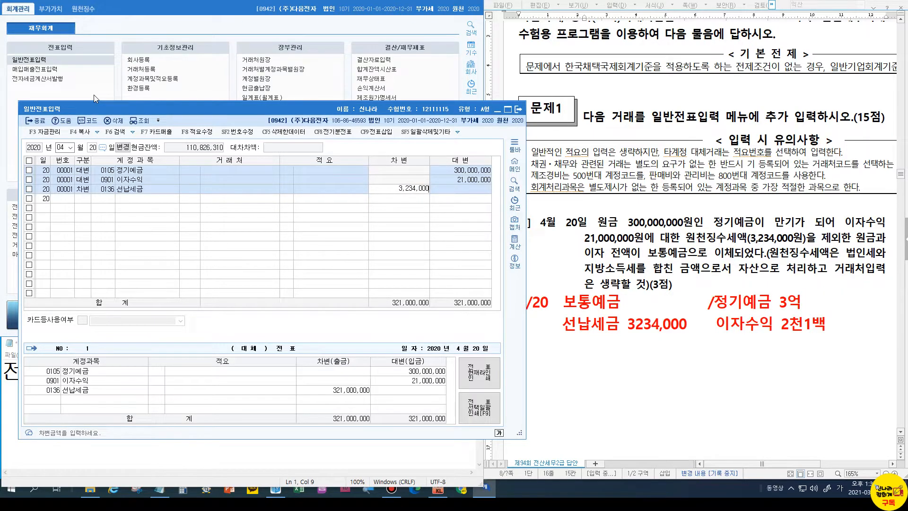
key("Return")
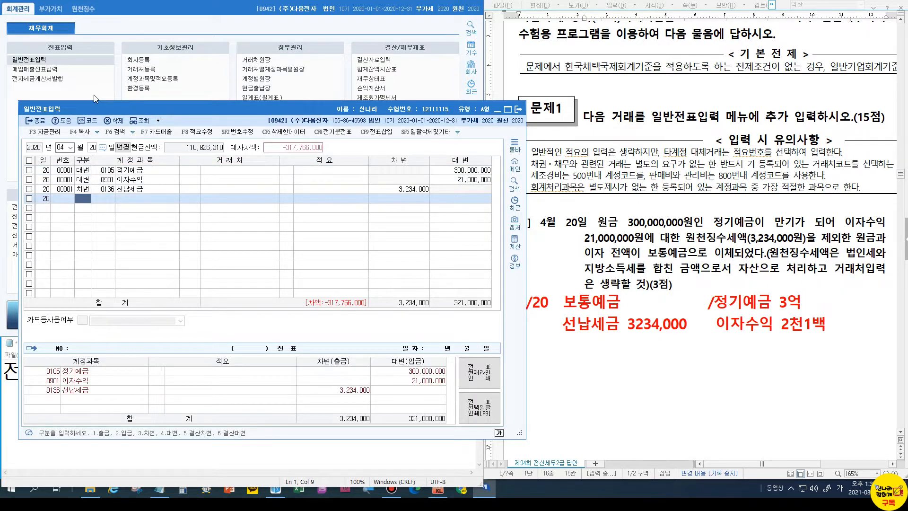
Debit 0103 보통예금 with the balancing 317,766,000
type("3")
key("Return")
type("103")
key("Return")
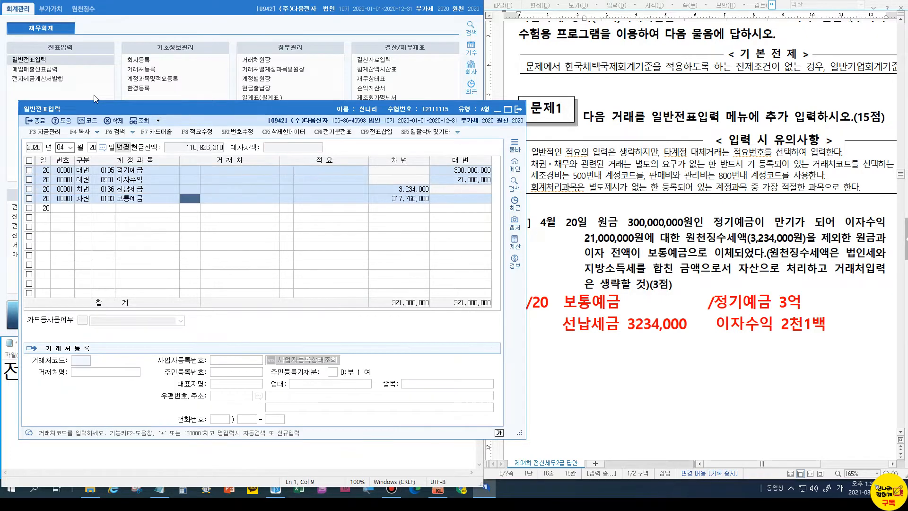
key("Return")
key("Return")
key("Return")
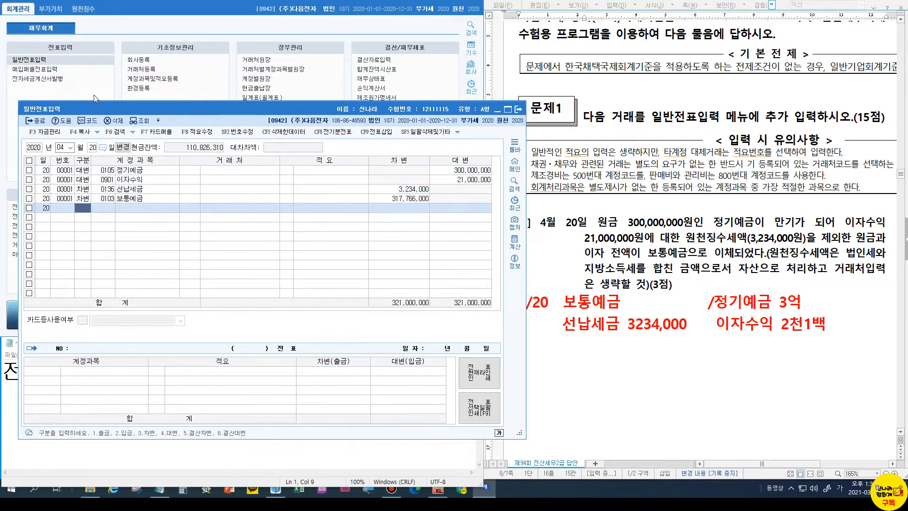
Add 317,766,000 after 보통예금 in the 4/20 note, tidy spacing, then scroll to question [2]
left_click(627, 303)
type("317766 ")
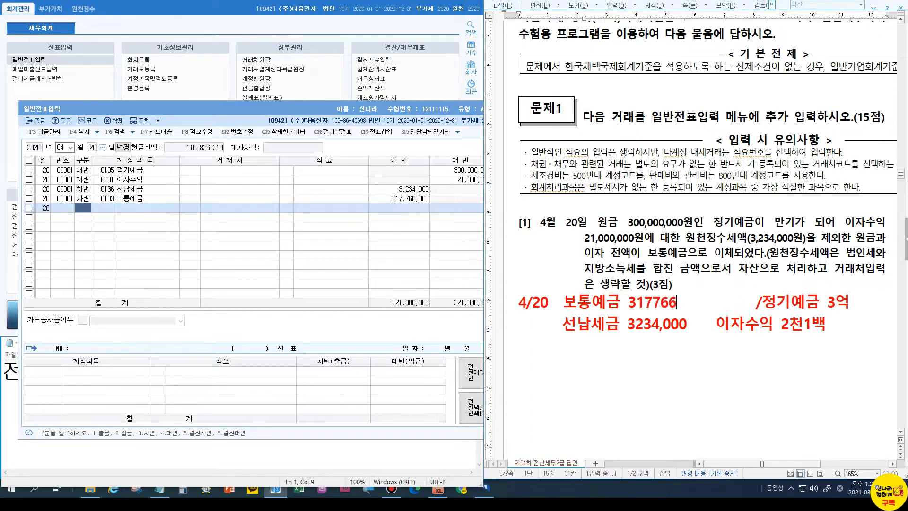
type("000")
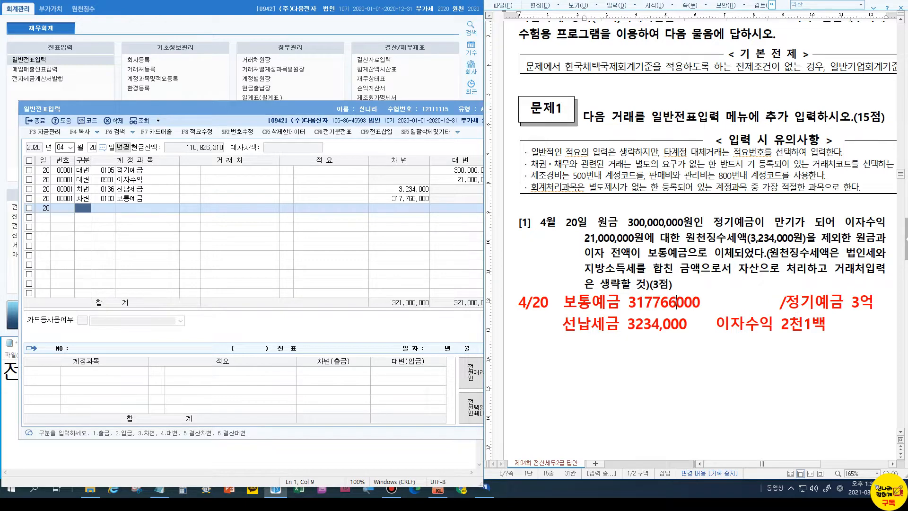
type(",")
key("Left")
key("Left")
key("Left")
key("Left")
type(",")
key("Right")
key("Right")
key("Right")
key("Right")
key("Right")
key("Right")
key("Delete")
key("Delete")
key("Delete")
key("Delete")
key("Delete")
key("Delete")
key("Delete")
key("Delete")
key("Delete")
key("Delete")
key("Delete")
key("Delete")
key("Delete")
key("Delete")
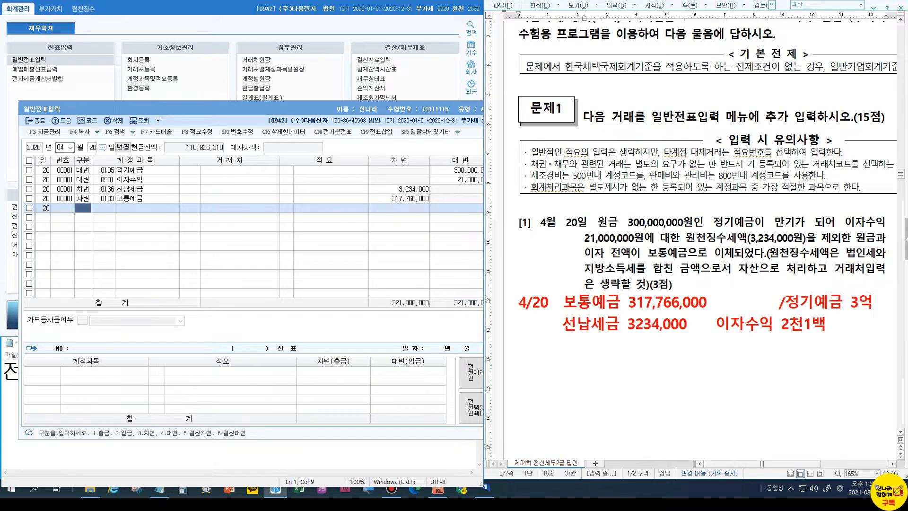
key("Delete")
key("Delete")
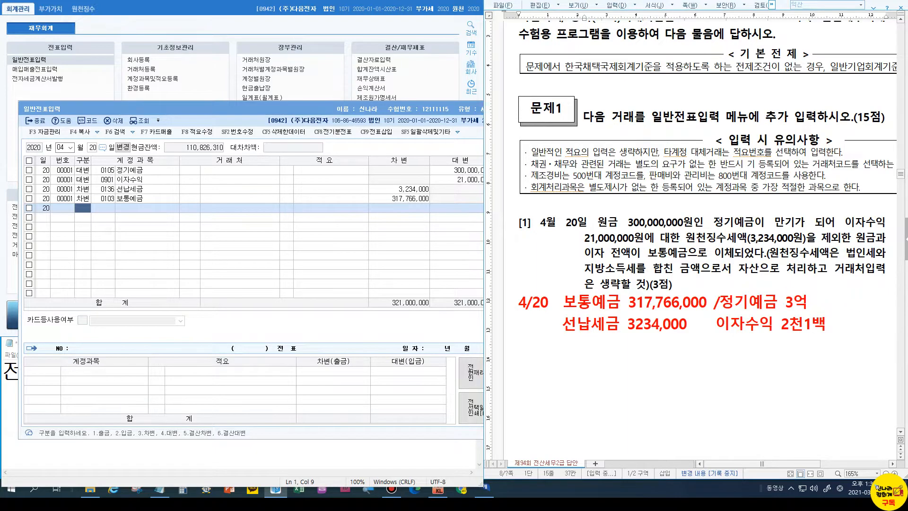
scroll(650, 275, "down", 10)
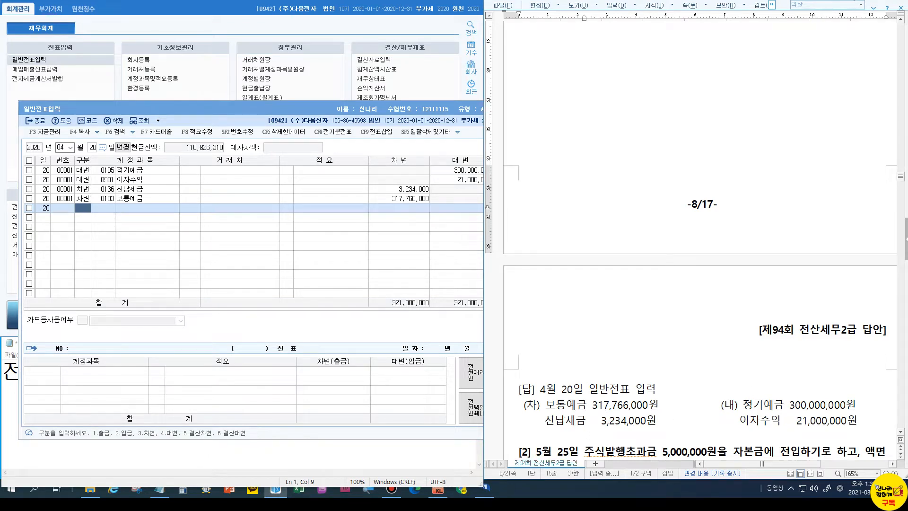
scroll(626, 265, "down", 5)
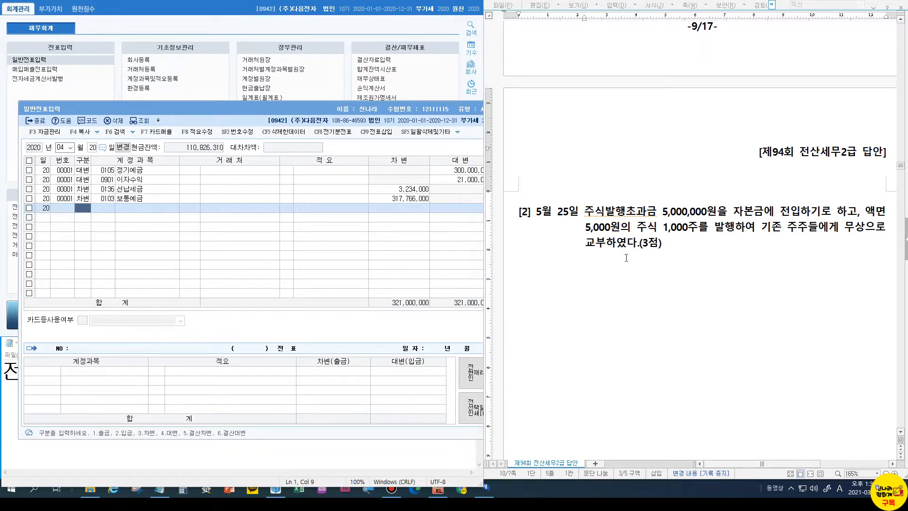
Write the 5/25 note under question [2]: 주발초 5,000,000 / 자본금 5000,000
left_click(557, 271)
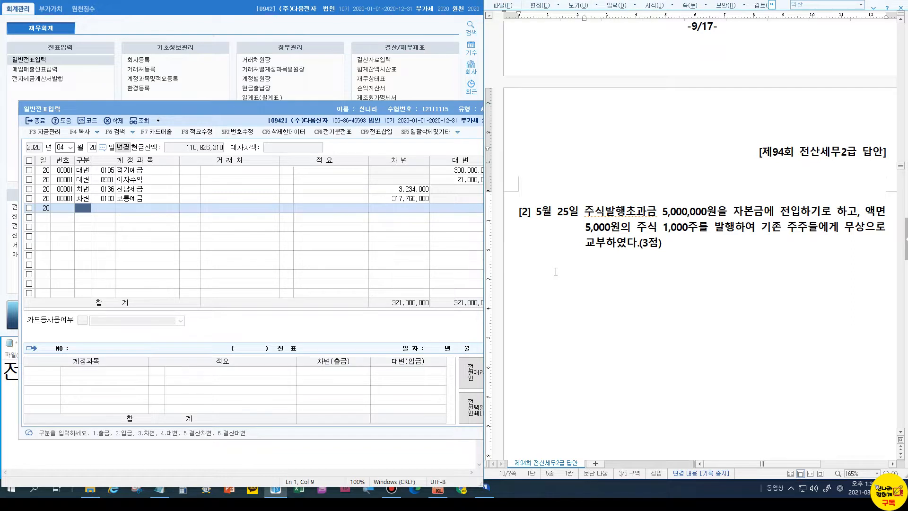
type("5/25               ")
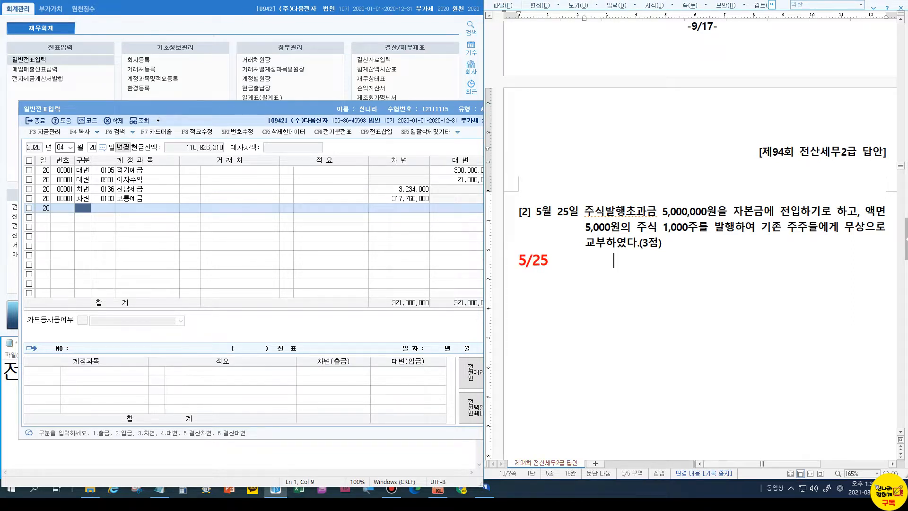
type("   /")
type("자본금 ")
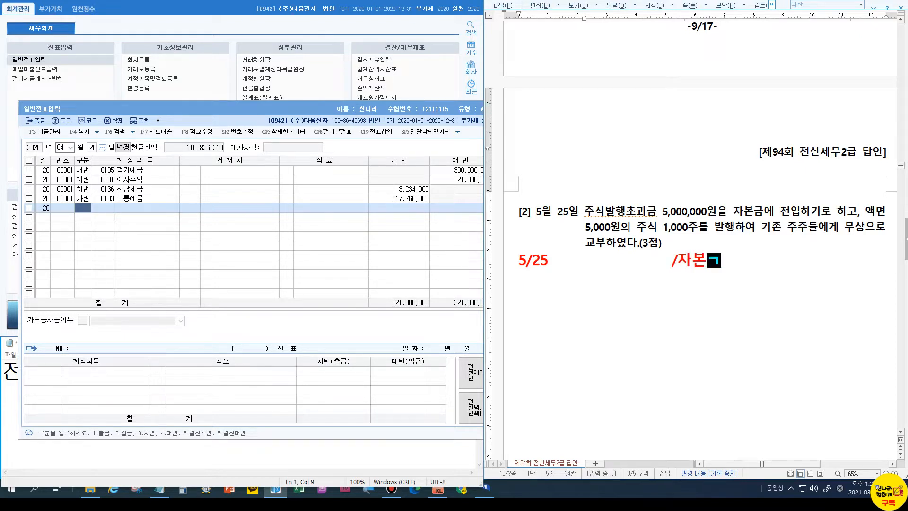
type("5000000")
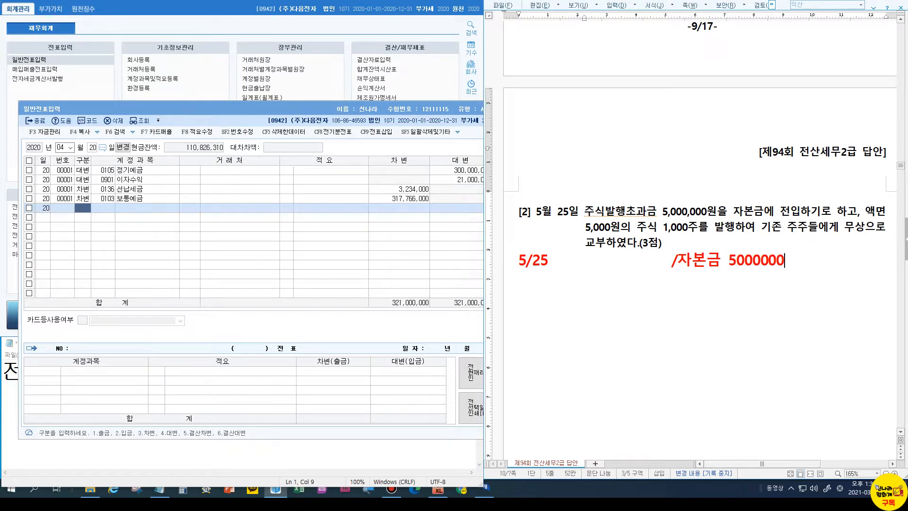
key("Left")
key("Left")
key("Left")
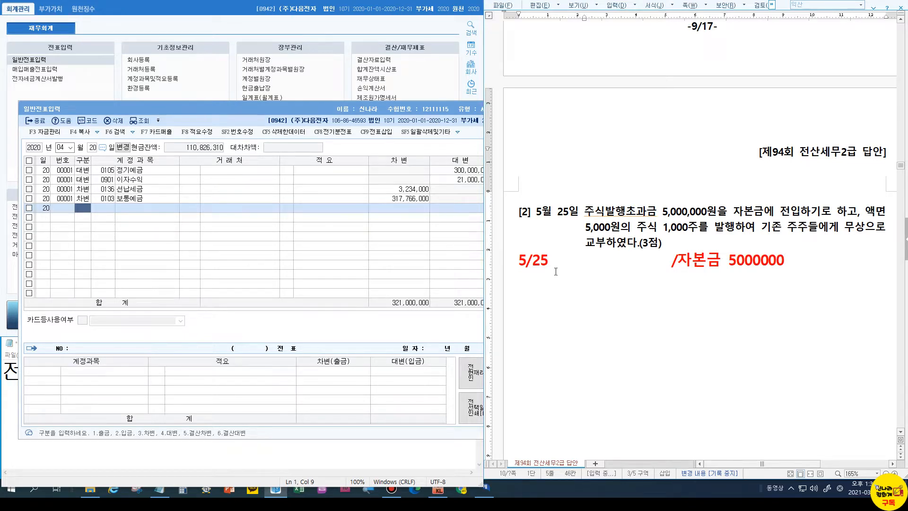
type(",")
left_click(567, 260)
type("줏")
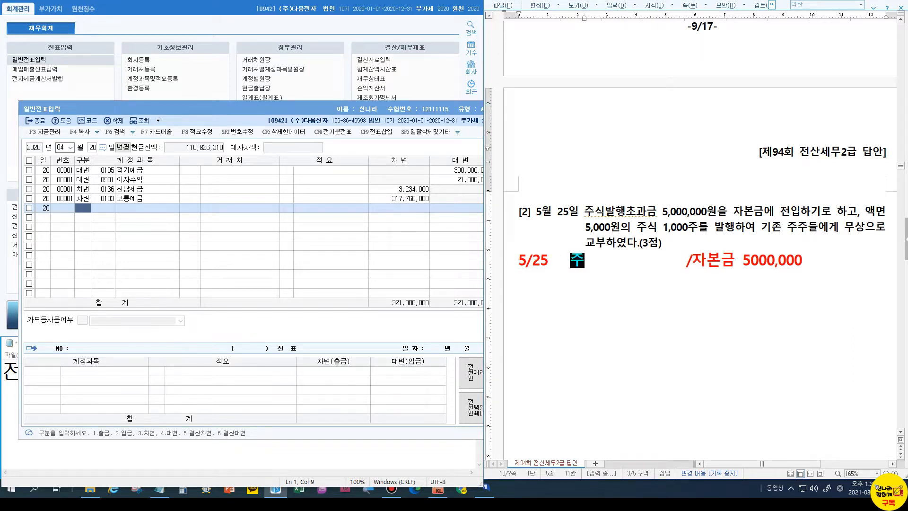
type("발초 5")
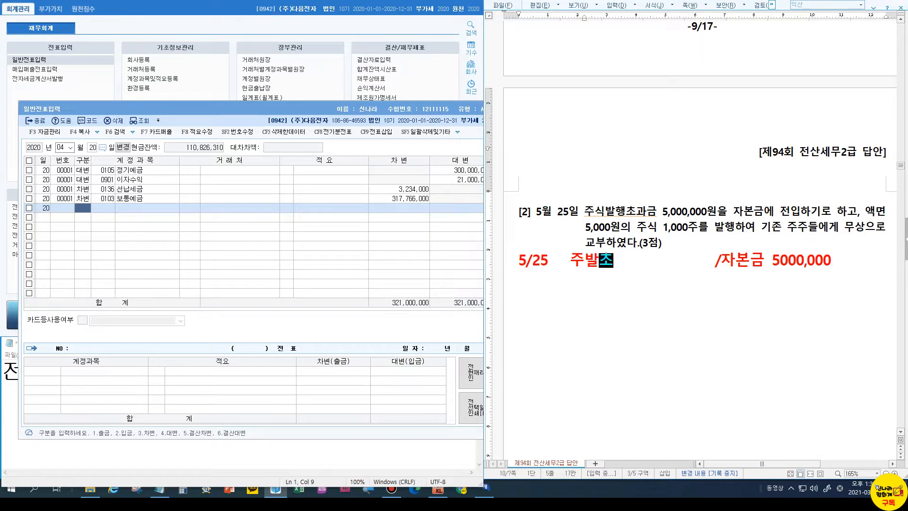
type(",000,000")
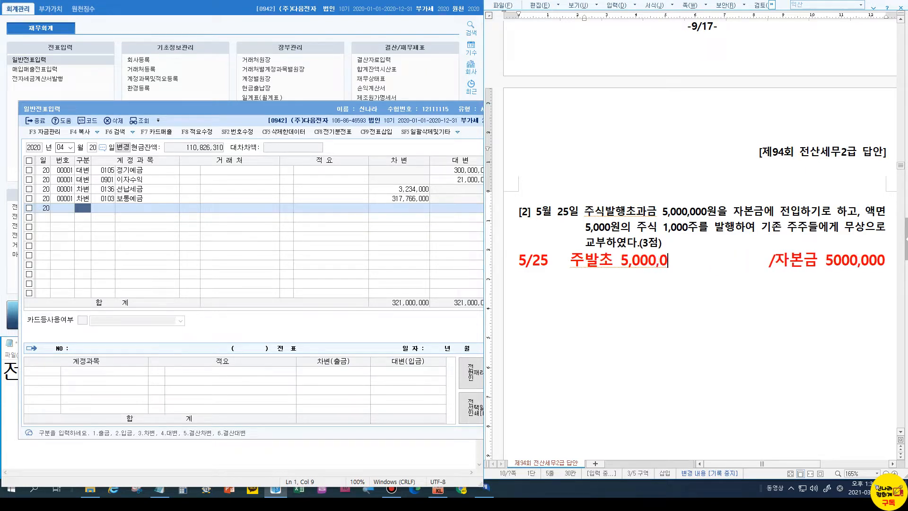
key("Delete")
key("Delete")
key("Delete")
key("Delete")
key("Delete")
key("Delete")
key("Delete")
key("Delete")
key("Delete")
key("Delete")
key("Delete")
key("Delete")
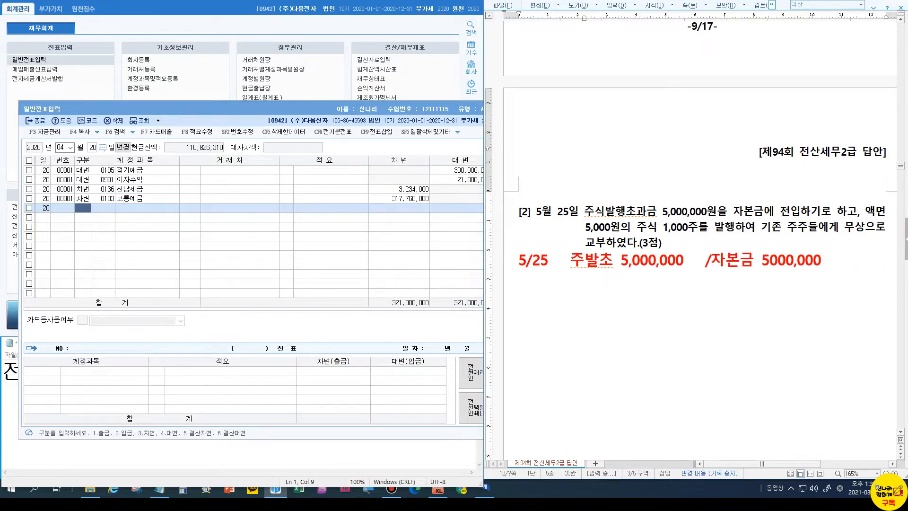
Start a May 25 voucher crediting 0331 자본금 5,000,000
left_click(62, 147)
type("05")
key("Return")
type("25")
key("Return")
type("4")
key("Return")
type("331")
key("Return")
key("Return")
key("Return")
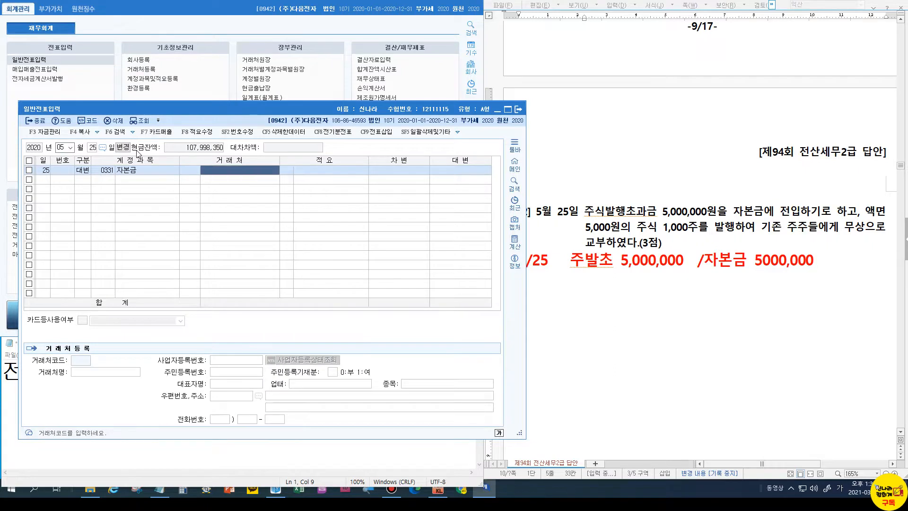
type("5000000")
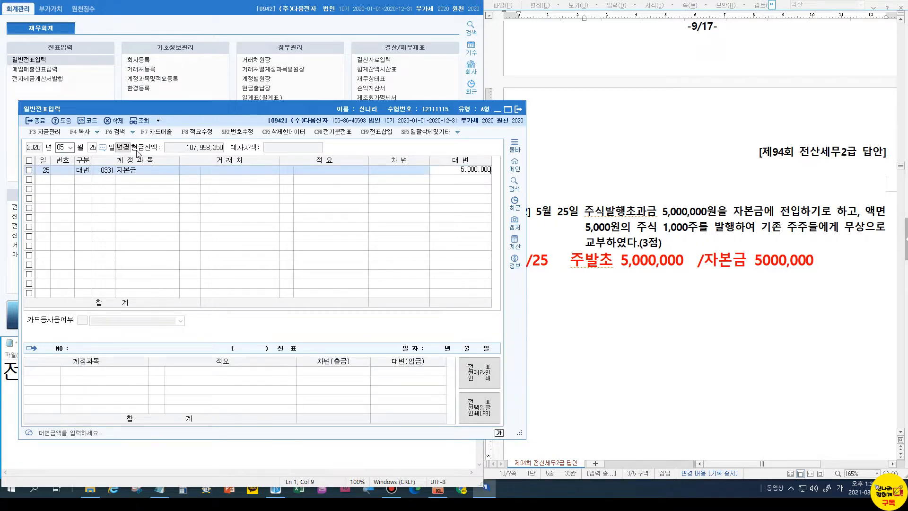
key("Return")
Debit 0341 주식발행초과금 for the balancing 5,000,000
type("3")
key("Return")
type("주식")
key("Return")
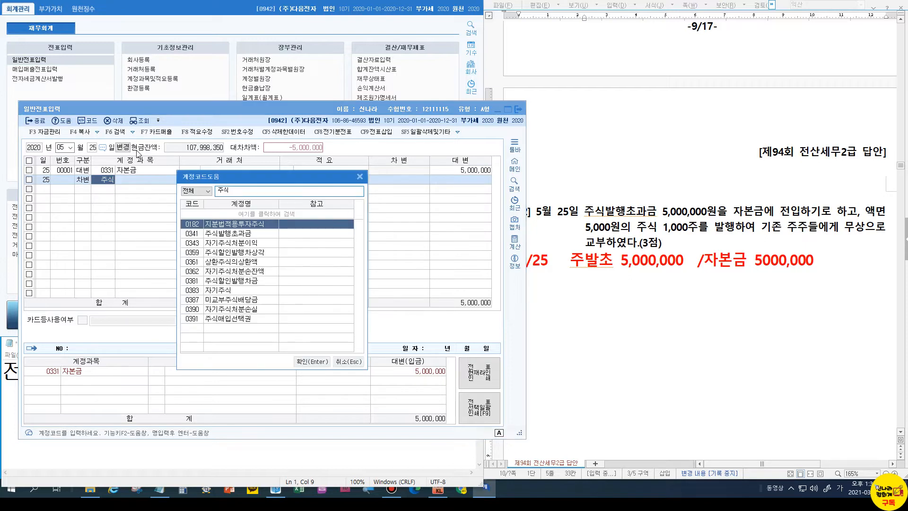
key("Down")
key("Return")
key("Return")
key("Return")
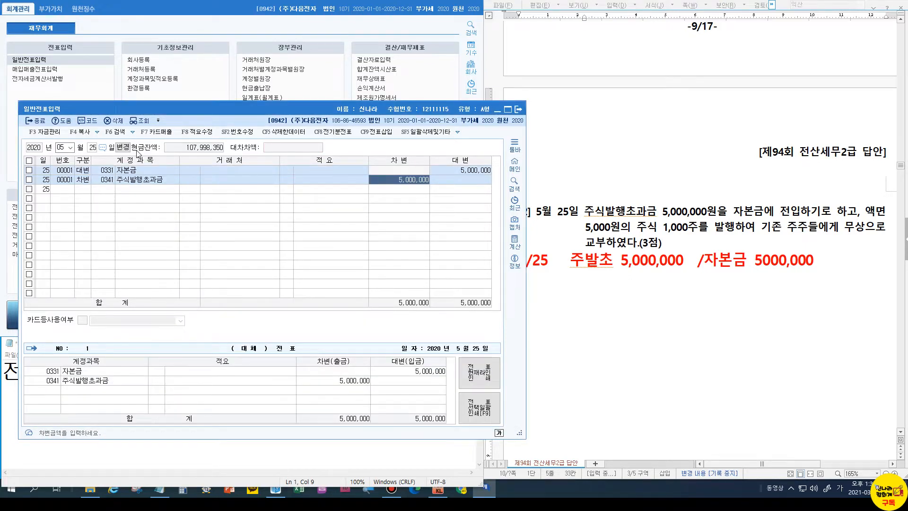
Review the next question in the answer document and set the voucher date to June 18
left_click(652, 265)
scroll(652, 265, "down", 8)
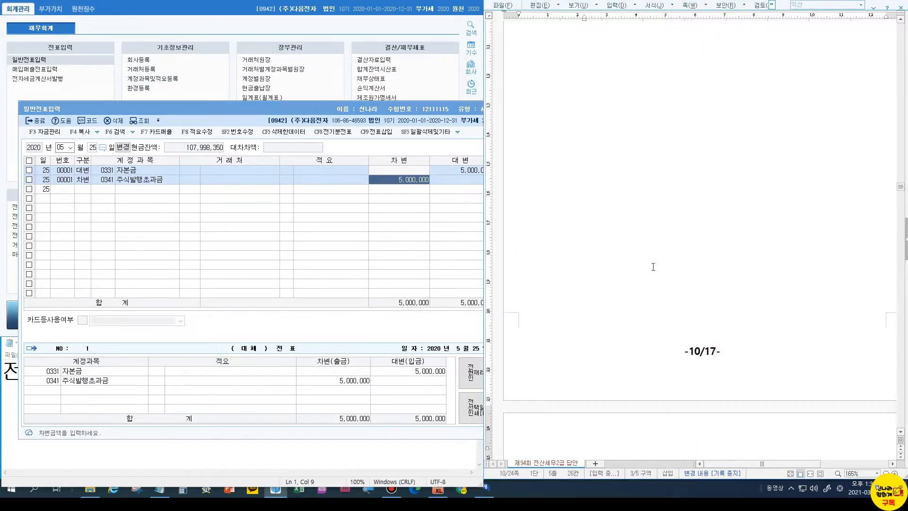
scroll(652, 266, "down", 5)
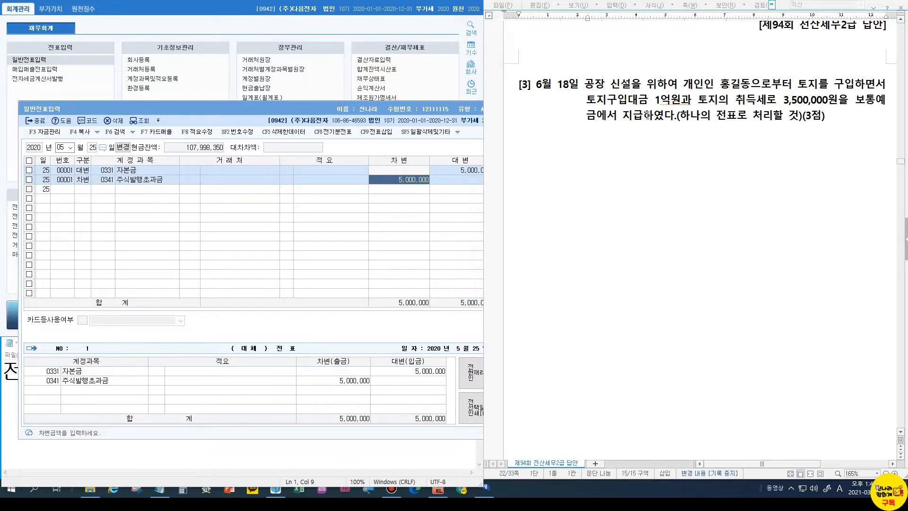
left_click(63, 147)
type("06")
key("Return")
type("18")
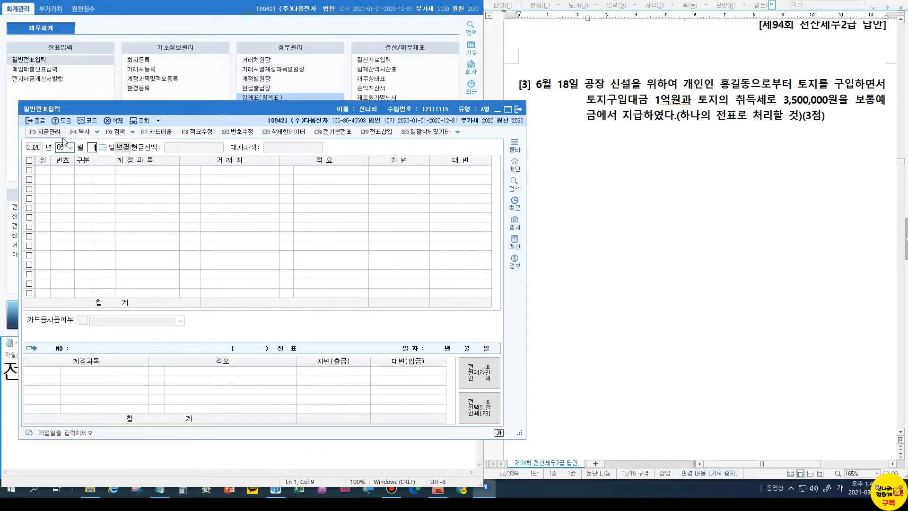
key("Return")
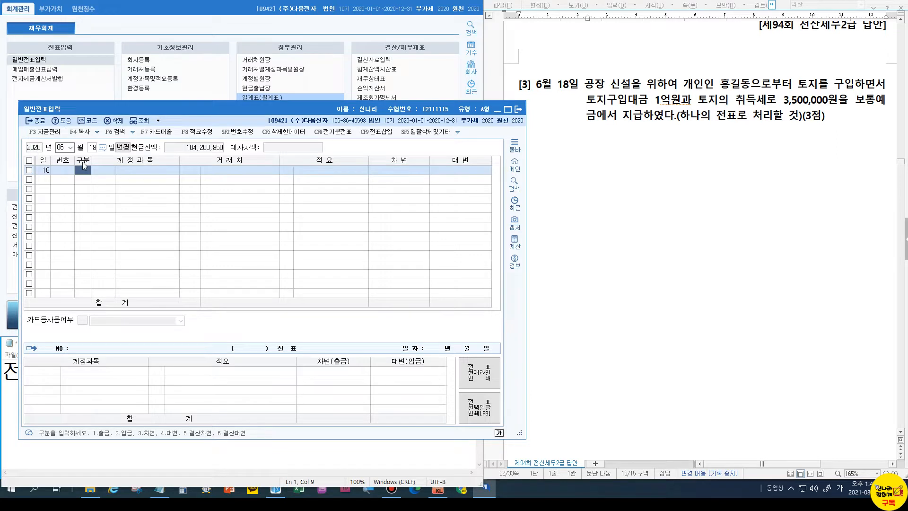
Debit 0201 토지 103,500,000
type("3")
key("Return")
type("201")
key("Return")
key("Return")
key("Return")
key("Return")
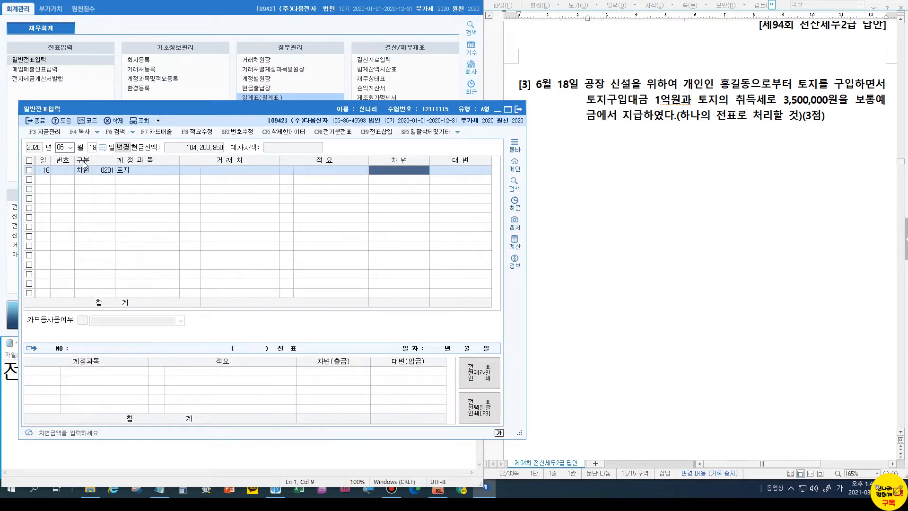
type("100")
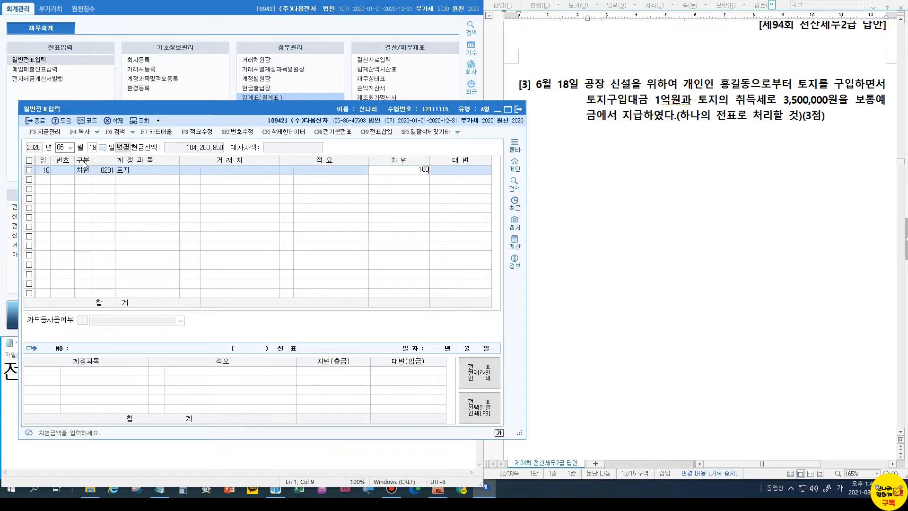
type("0000")
key("Return")
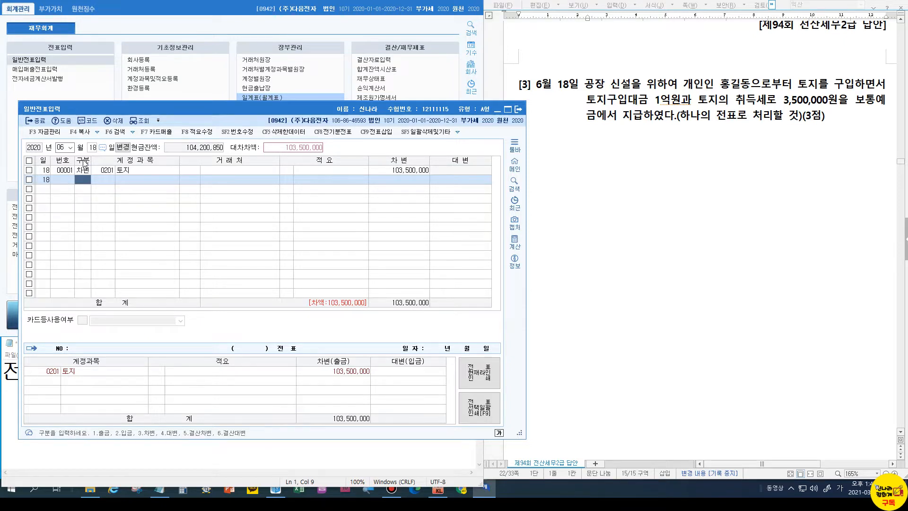
Credit 0103 보통예금 with the balancing 103,500,000
type("4")
key("Return")
type("103")
key("Return")
key("Return")
key("Return")
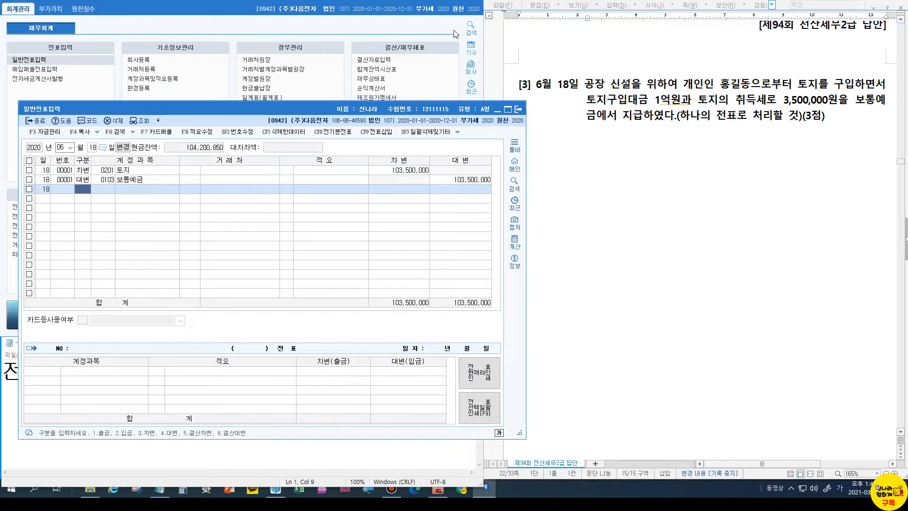
left_click(758, 103)
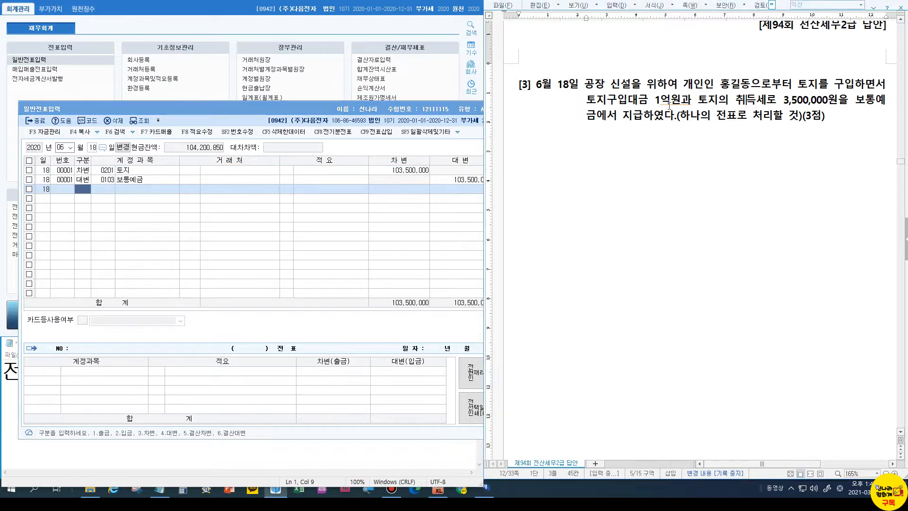
Scroll to question [4] and review its acquisition date, July 2020 sale date and 20,000,000 price
scroll(695, 211, "down", 15)
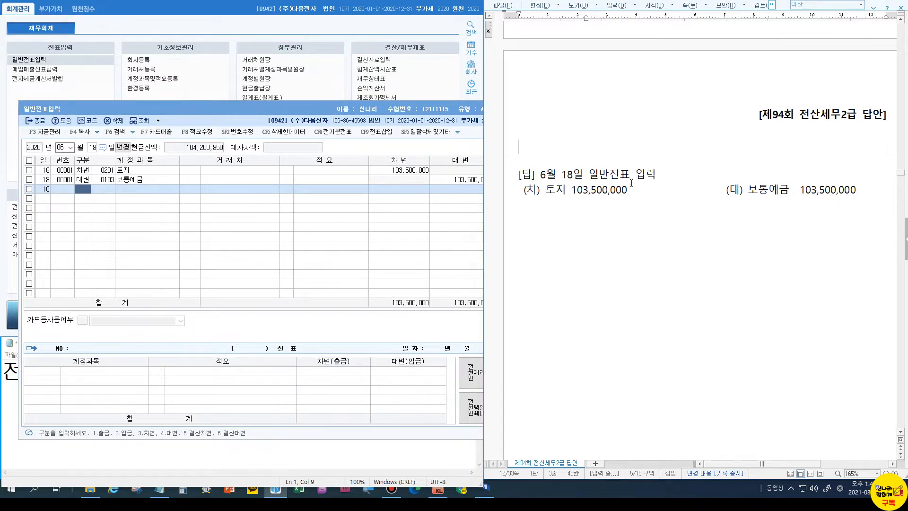
left_click_drag(323, 110, 299, 113)
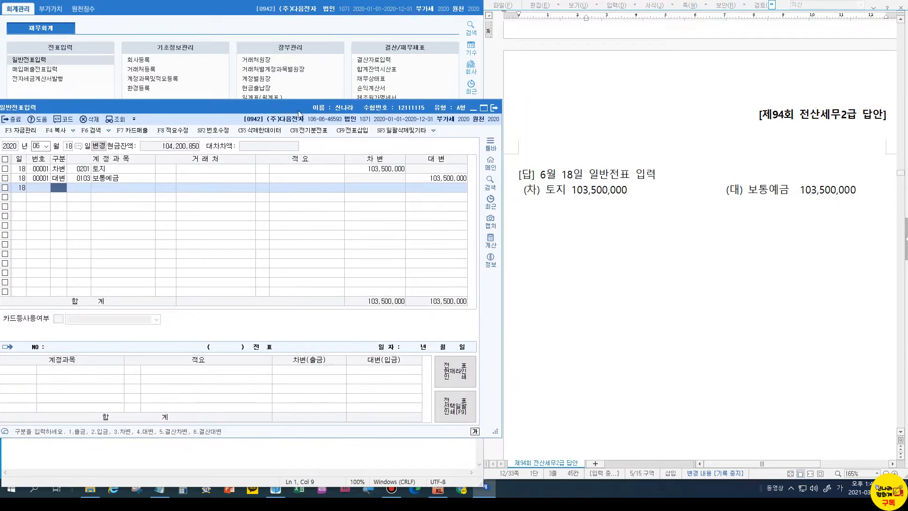
scroll(774, 245, "down", 5)
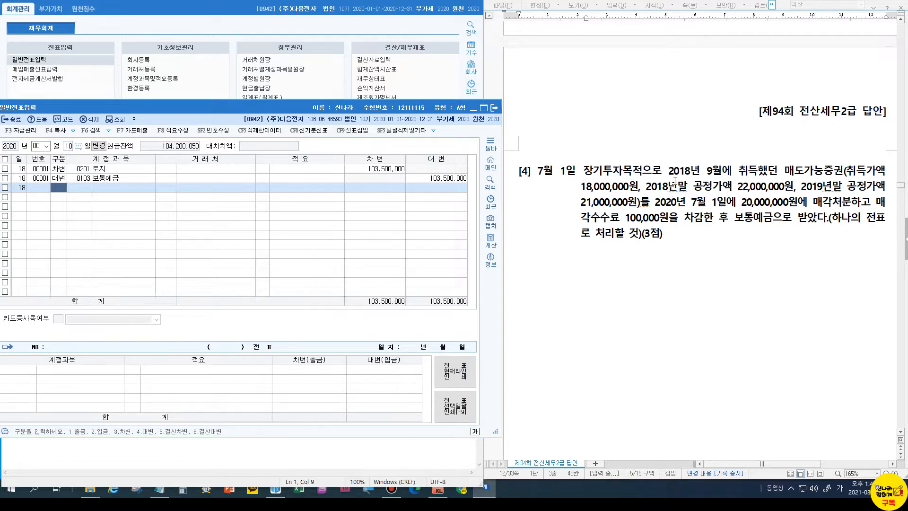
left_click_drag(667, 171, 727, 171)
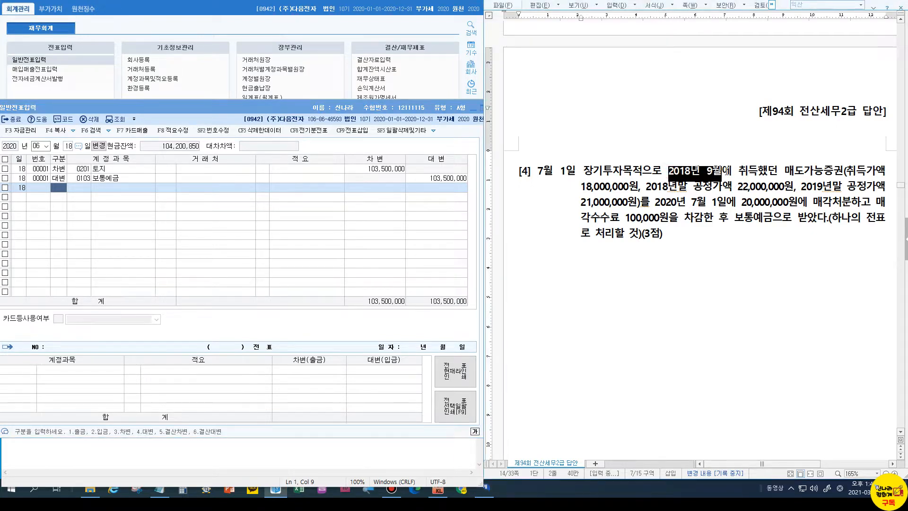
left_click(681, 205)
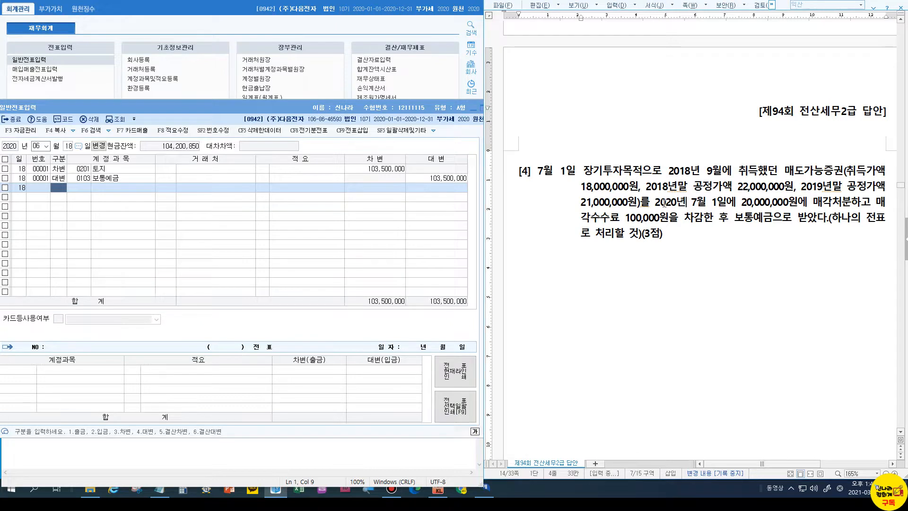
left_click(667, 233)
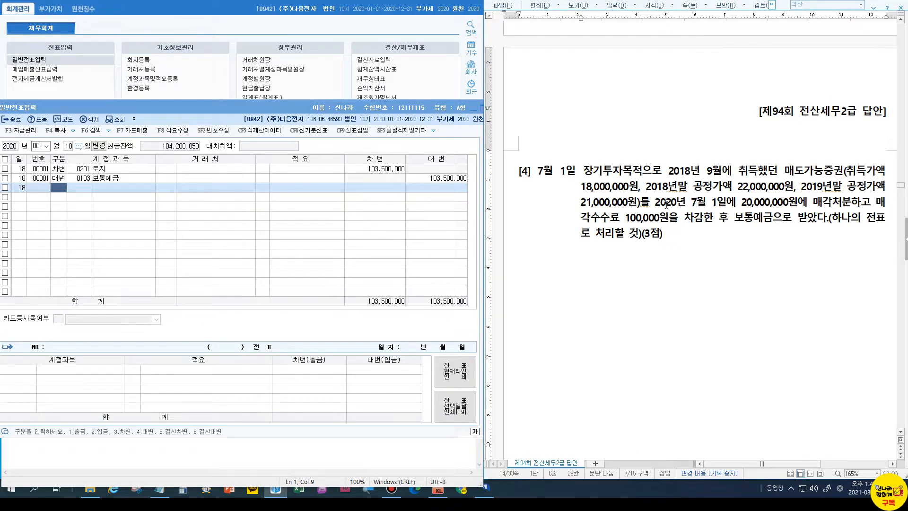
left_click_drag(656, 201, 724, 204)
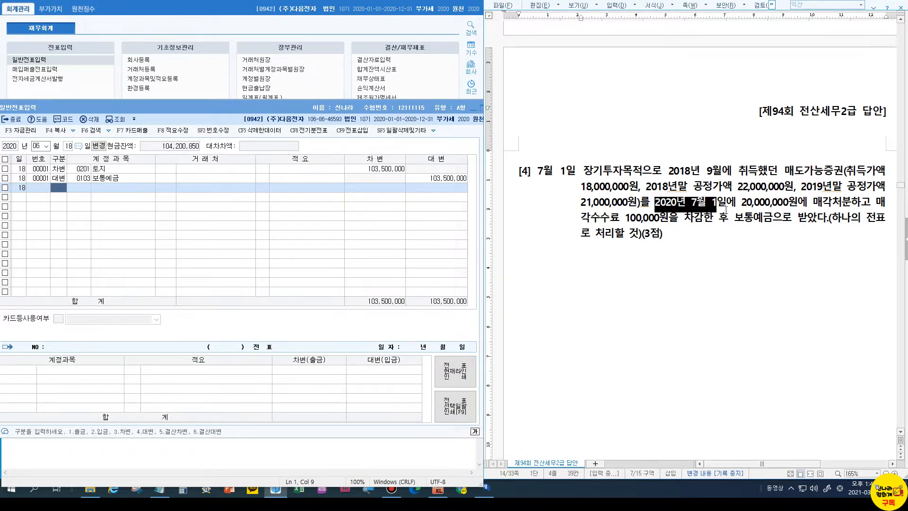
left_click(747, 207)
left_click(712, 244)
Begin an answer line below question [4] reading 7/1
key("Return")
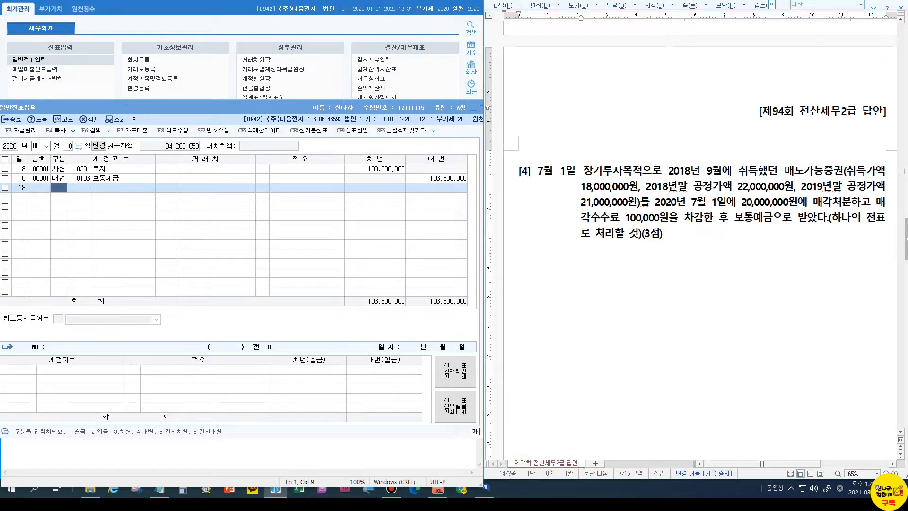
type("7/1")
left_click_drag(546, 267, 515, 267)
Make the 7/1 label large and red and add the credit /매도가능증권 21,000,000
key("alt+c")
left_click(564, 267)
type("/")
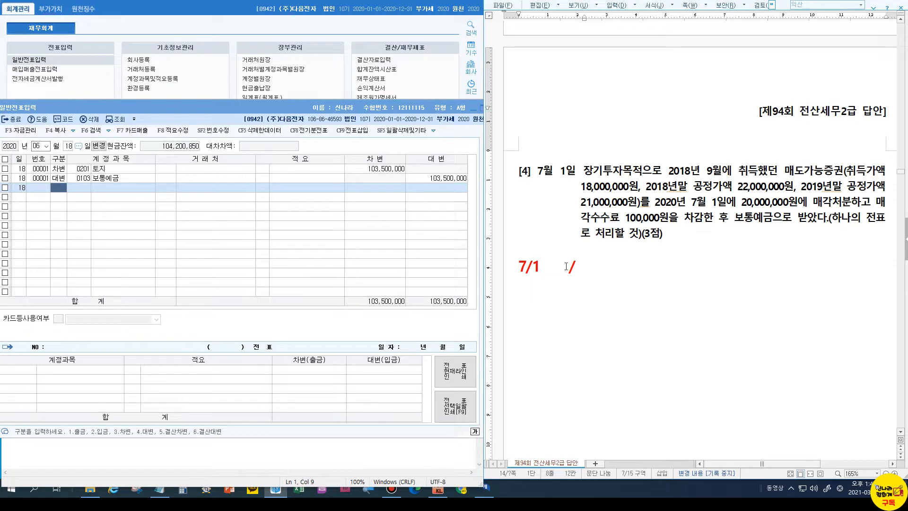
type("매도가증ㄱ")
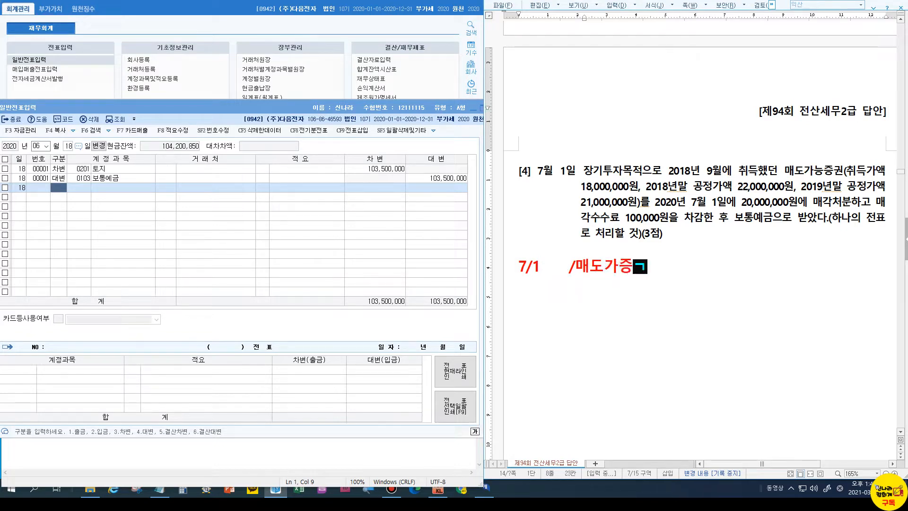
key("BackSpace")
type("능증ㄱ권")
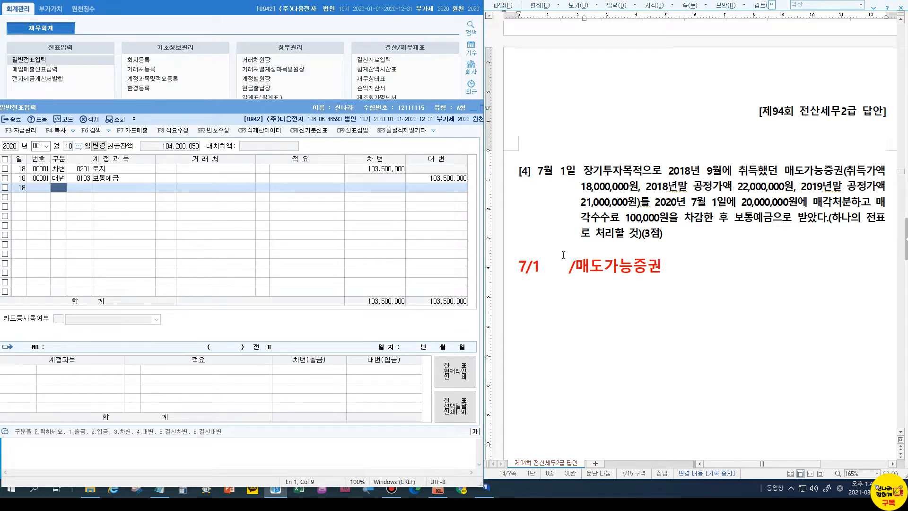
left_click(840, 187)
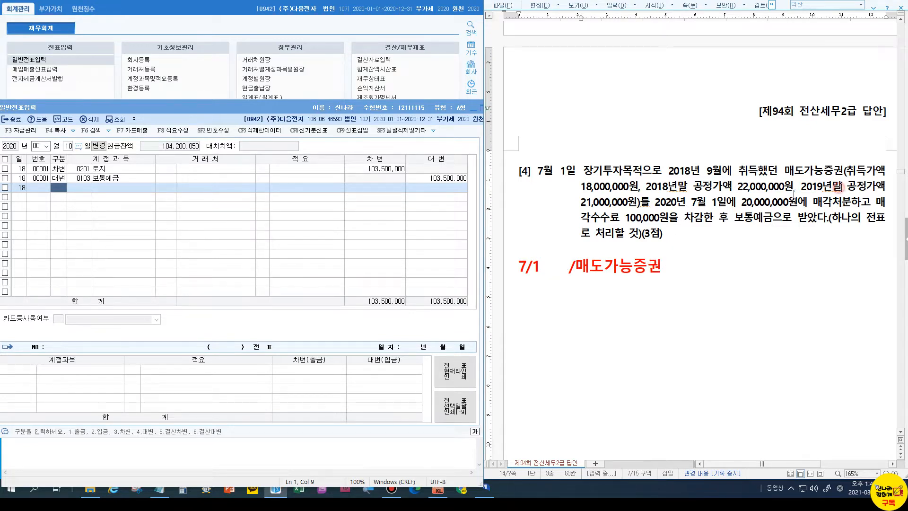
left_click(690, 278)
type("21,000,000")
Add the debits 보통예금 20,000,000 and 매도가능증권처분손실 1,000,000 on a second line
left_click(559, 270)
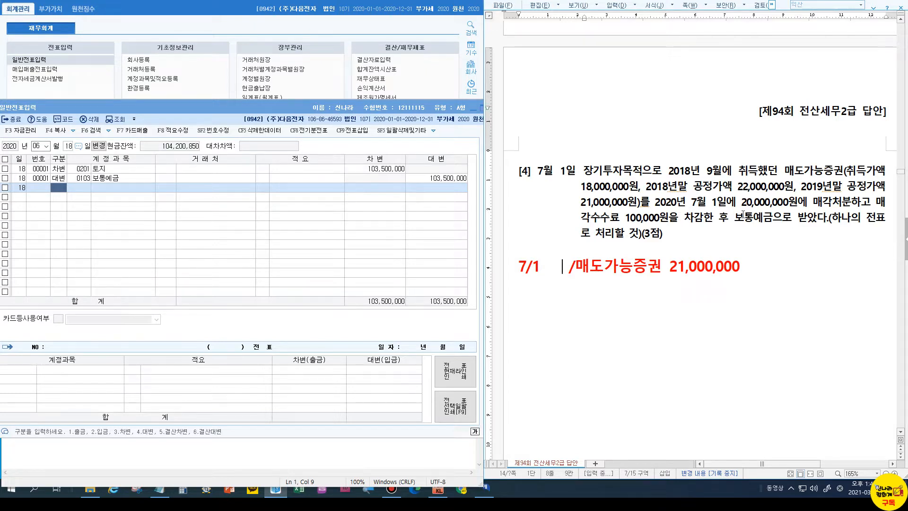
type("보통예금 ")
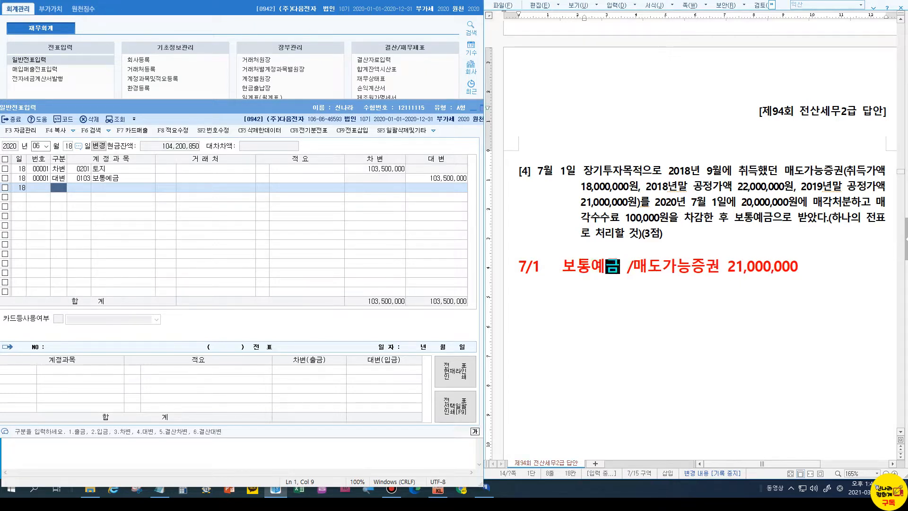
type("20,000,00")
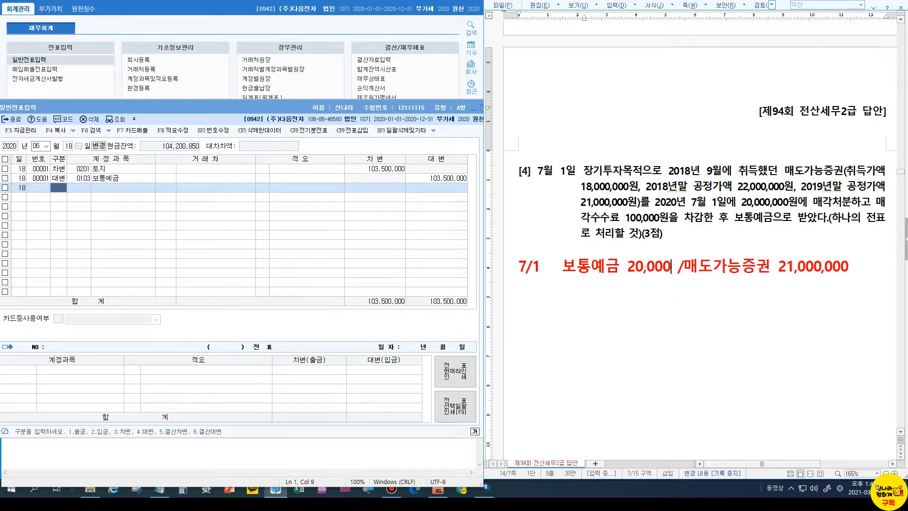
type("0")
key("End")
key("Return")
type("매도가능즈증권처분")
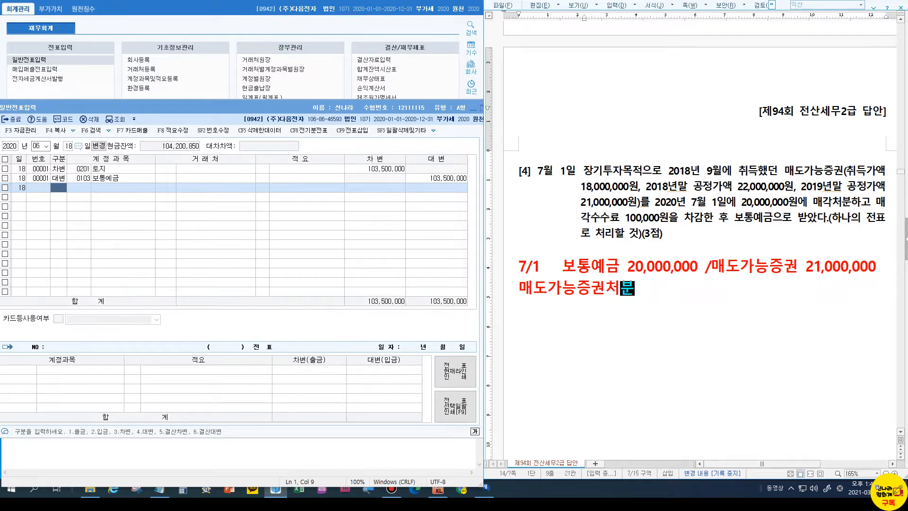
type("손실1,000,000")
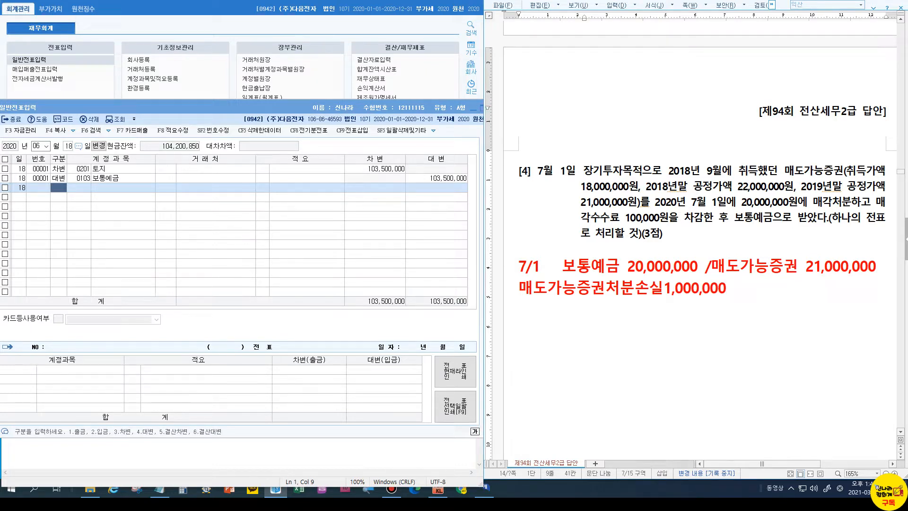
left_click(758, 207)
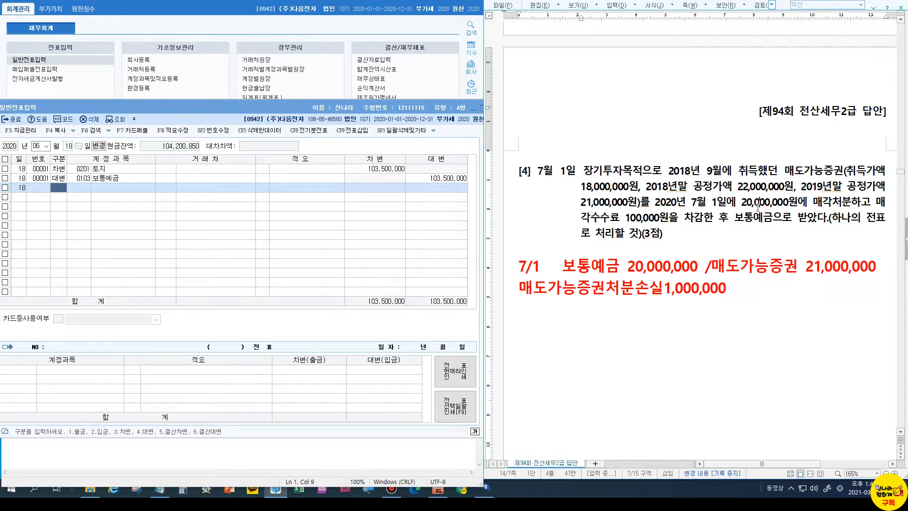
left_click(755, 267)
left_click(11, 121)
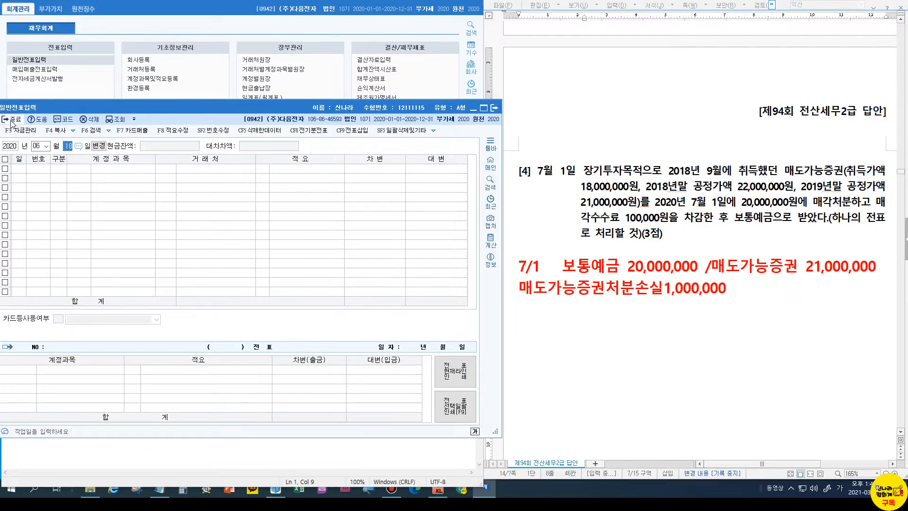
Open the trial balance as of 07월 01일 and check 매도가능증권평가이익 at 3,000,000
left_click(12, 121)
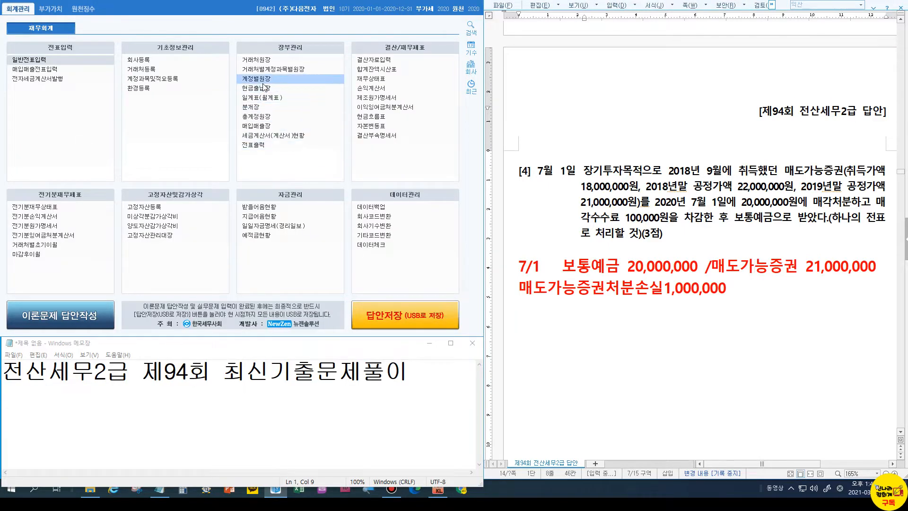
left_click(377, 69)
type("07 월 01 일")
left_click_drag(348, 73, 169, 29)
scroll(234, 194, "down", 7)
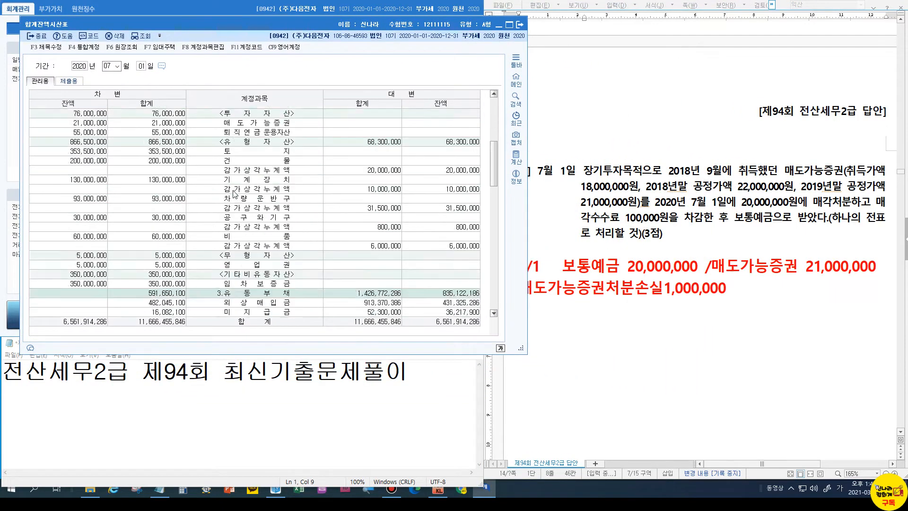
scroll(235, 194, "down", 8)
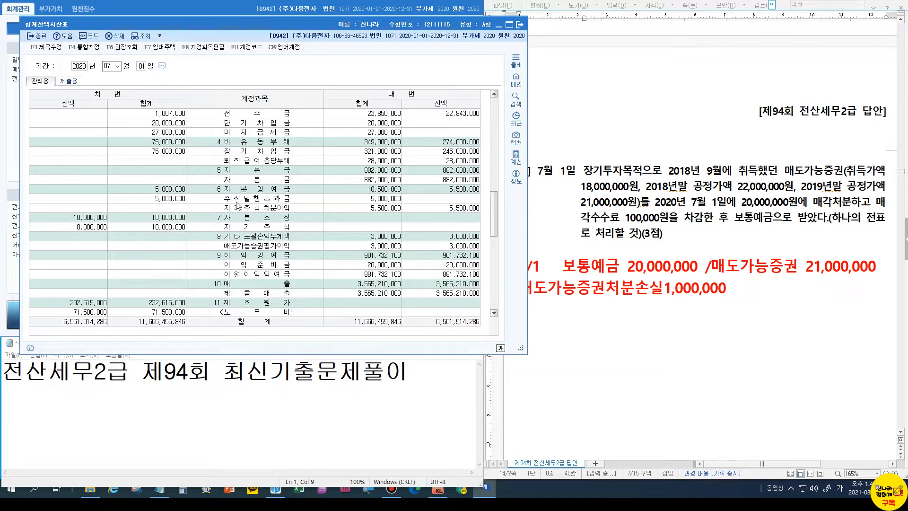
left_click(240, 237)
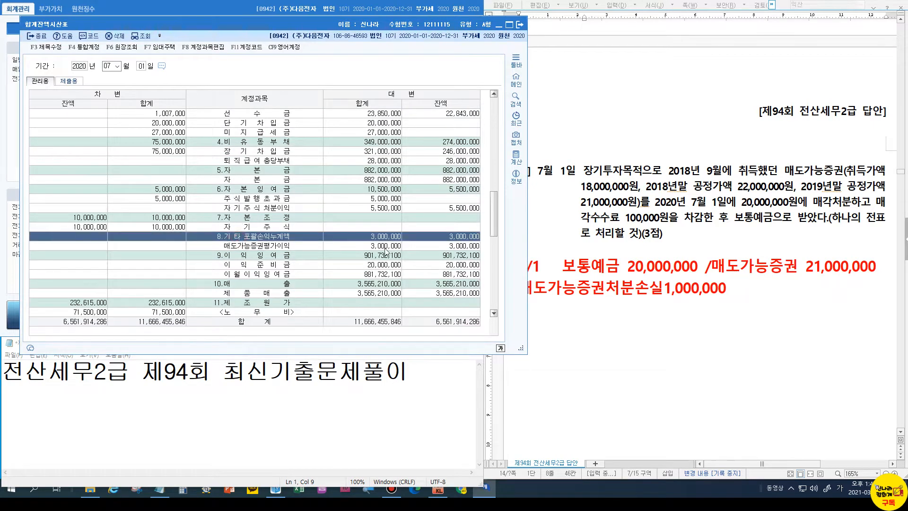
left_click(416, 246)
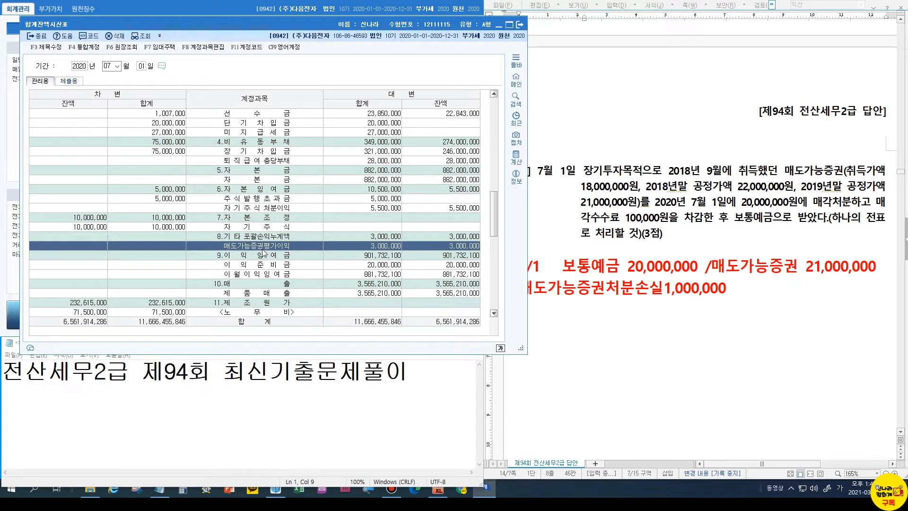
left_click(578, 286)
left_click(745, 286)
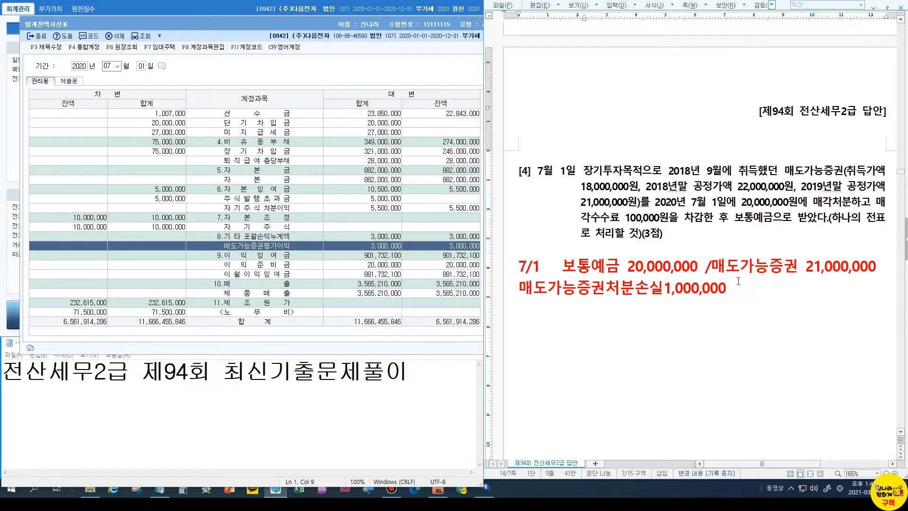
Insert a line reading 매도가능증권평가이익 3,000,000 above the disposal loss line in the red answer
key("Home")
key("Return")
key("Up")
type("매도가능증구")
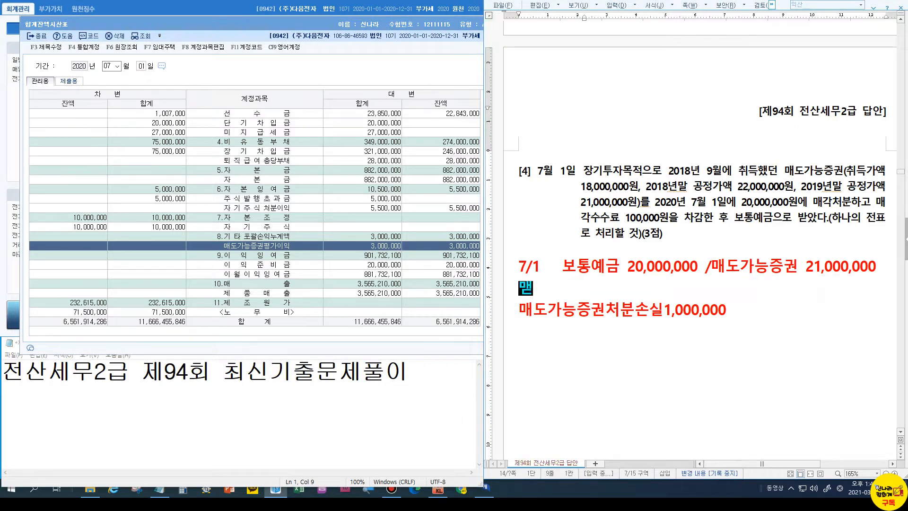
type("평가")
type("이익 3,")
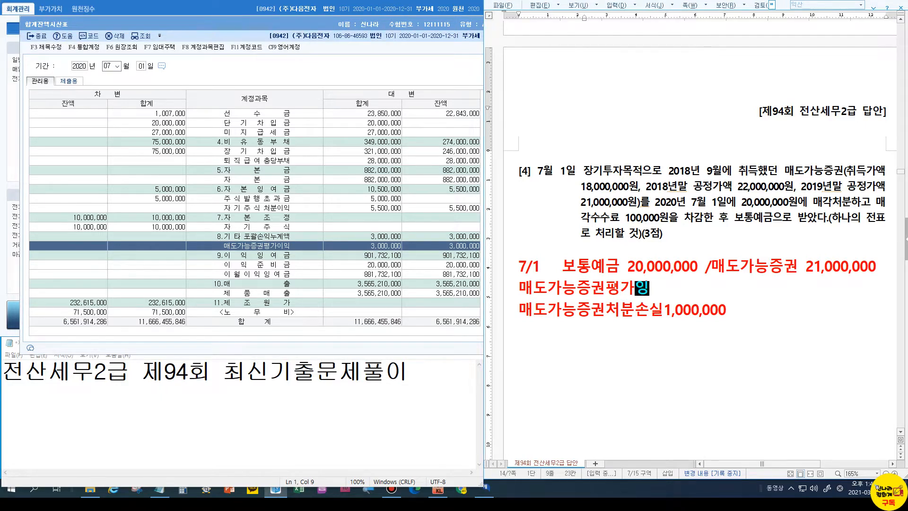
type("000,000")
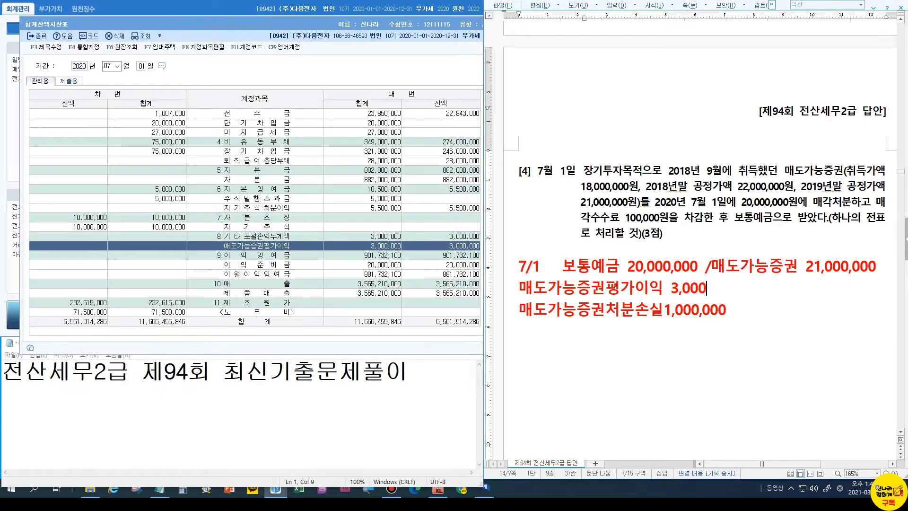
left_click(678, 288)
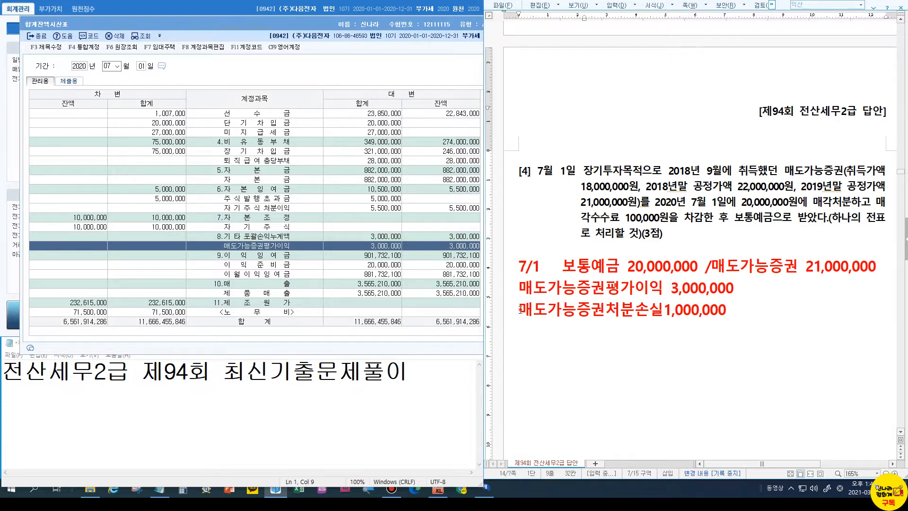
Delete the disposal loss line and change the deposit from 20,000,000 to 19,900,000 for the 100,000 fee
left_click_drag(521, 310, 775, 304)
key("Delete")
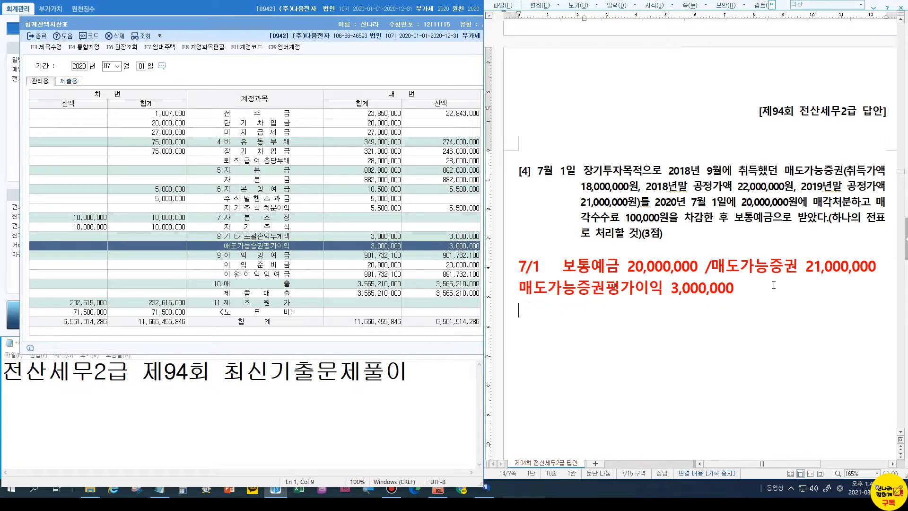
left_click(649, 219)
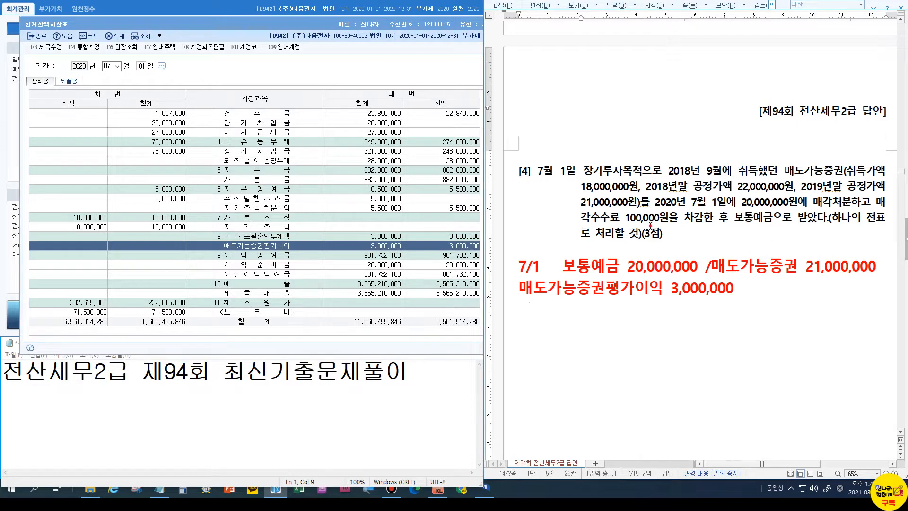
left_click(712, 220)
left_click_drag(627, 266, 645, 266)
type("19")
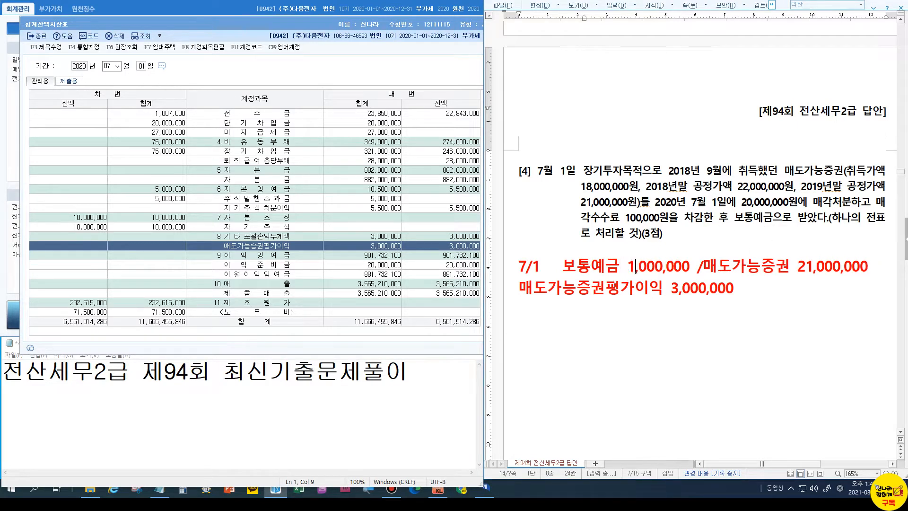
key("Delete")
type("9")
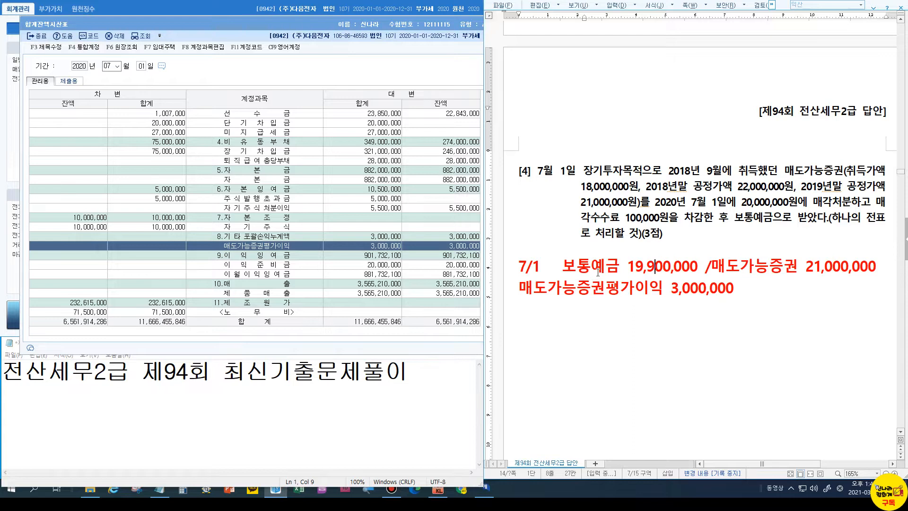
Type 매도가능증권처분이 after 3,000,000 on the red answer line
left_click(749, 284)
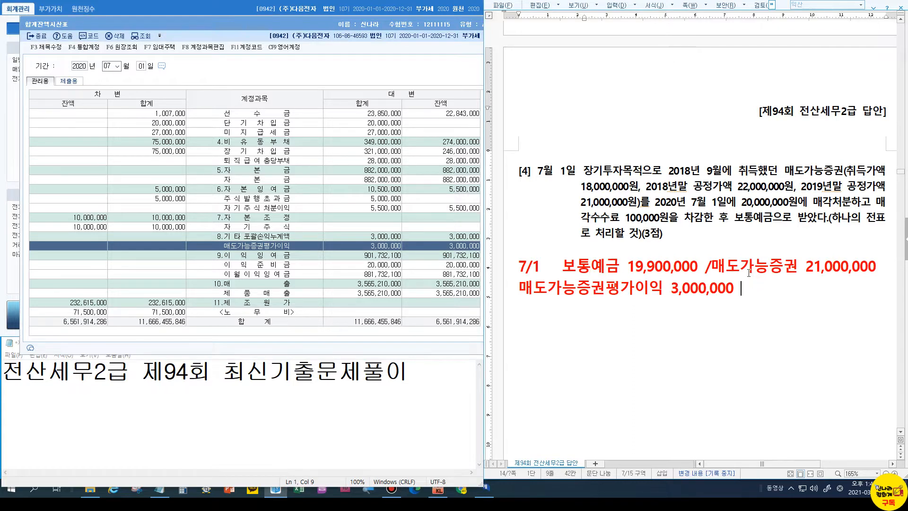
type("매도가능증")
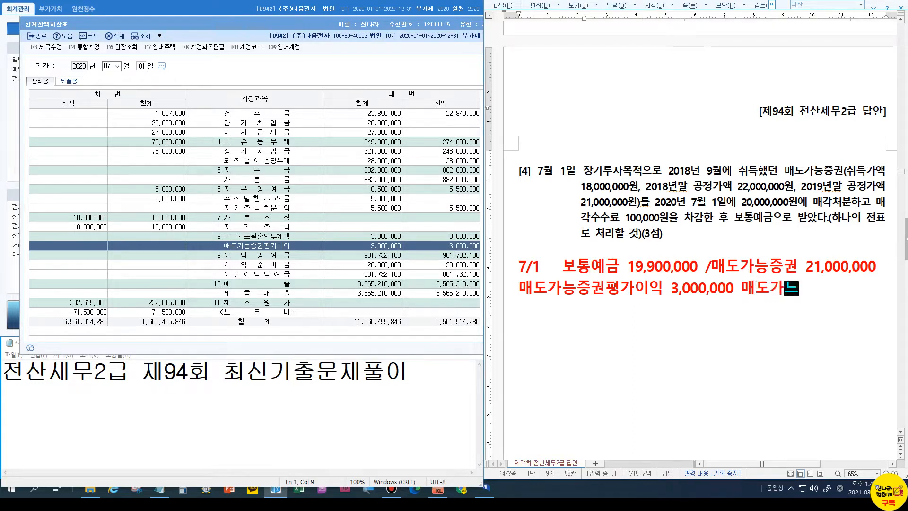
type("권평가")
key("BackSpace")
key("BackSpace")
key("BackSpace")
type("처분이")
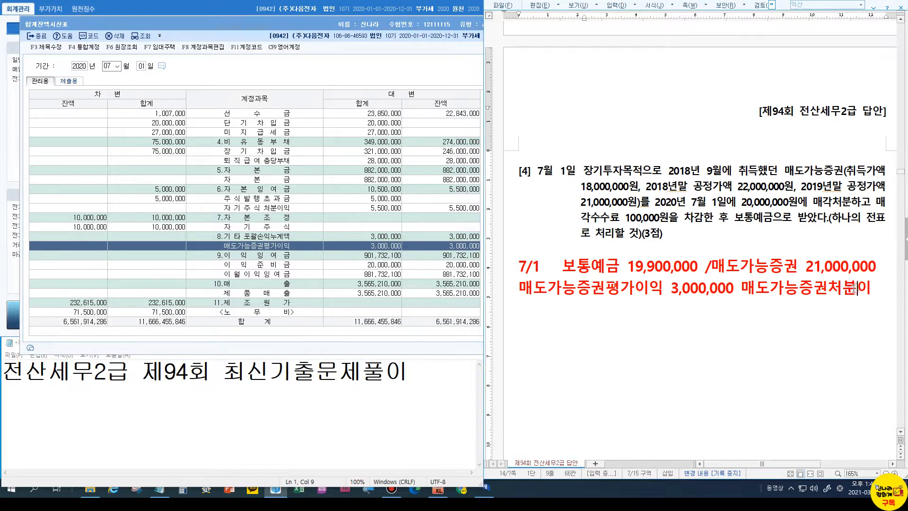
left_click(655, 267)
Close the trial balance and open 일반전표입력 dated 07/01
left_click(875, 287)
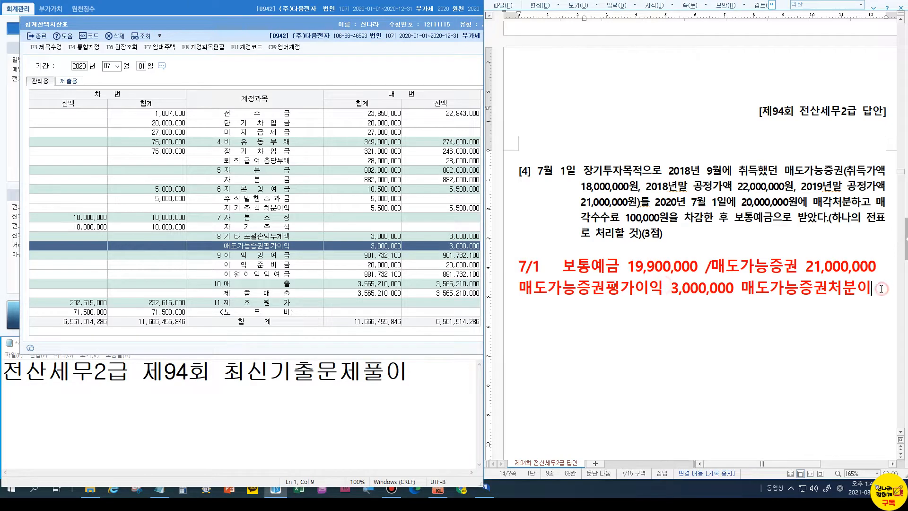
left_click(36, 35)
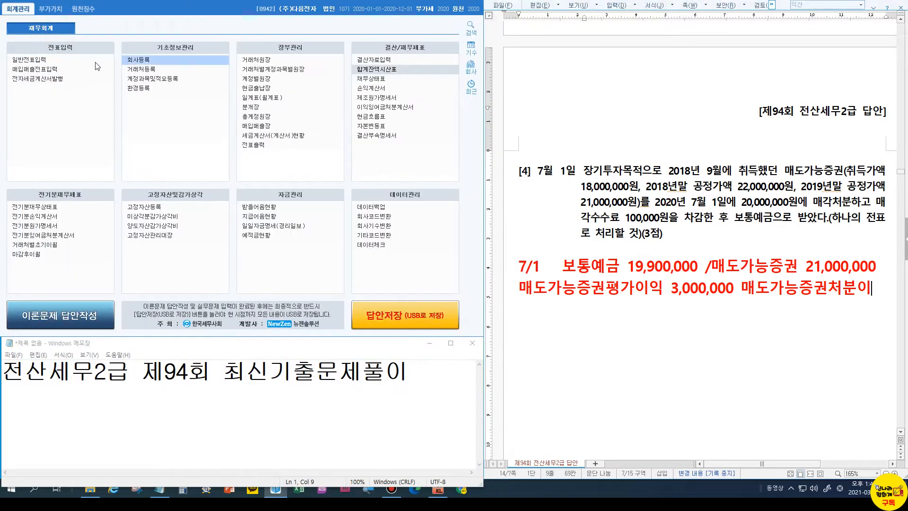
left_click(33, 60)
type("07")
key("Return")
type("1")
key("Return")
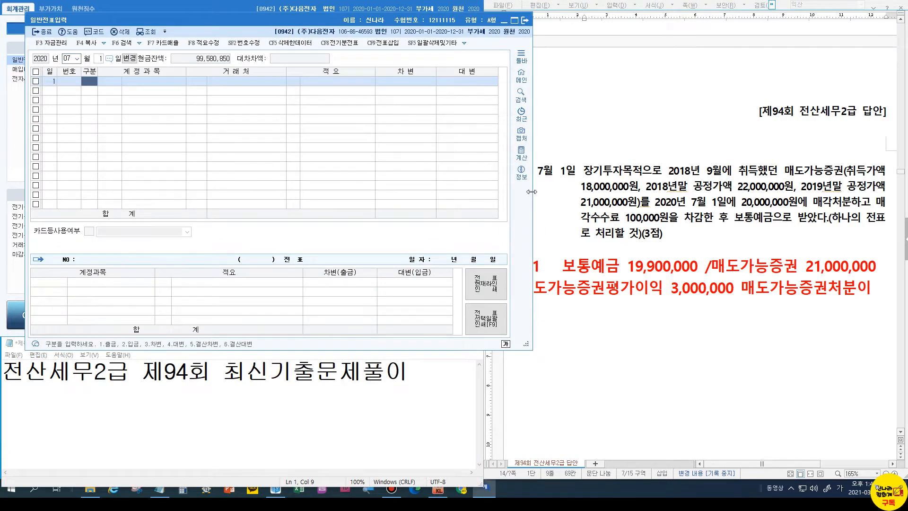
Start a credit line for account 0178 매도가능증권
type("4")
key("Return")
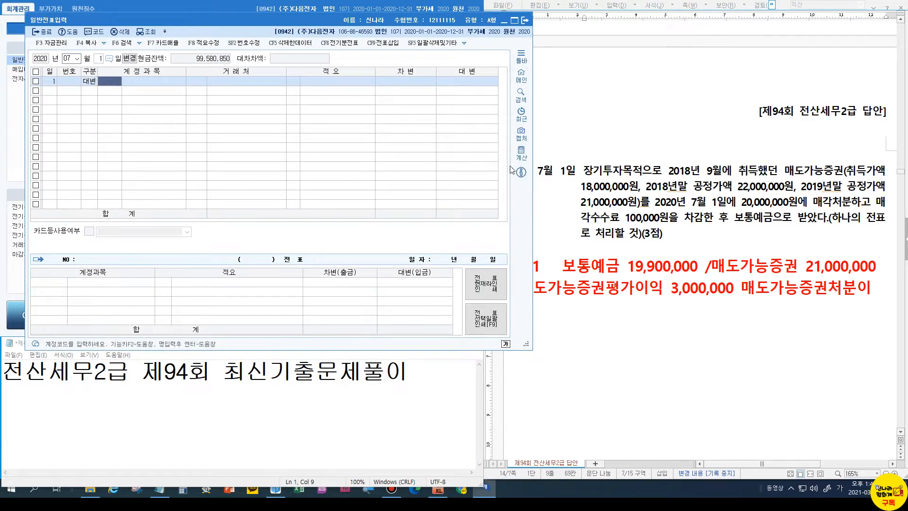
left_click_drag(228, 19, 208, 18)
type("매도")
key("Return")
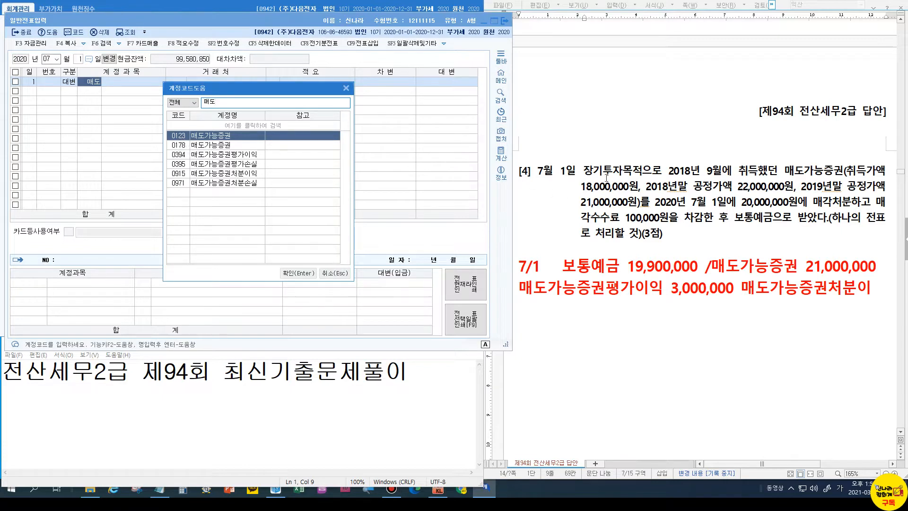
left_click(191, 146)
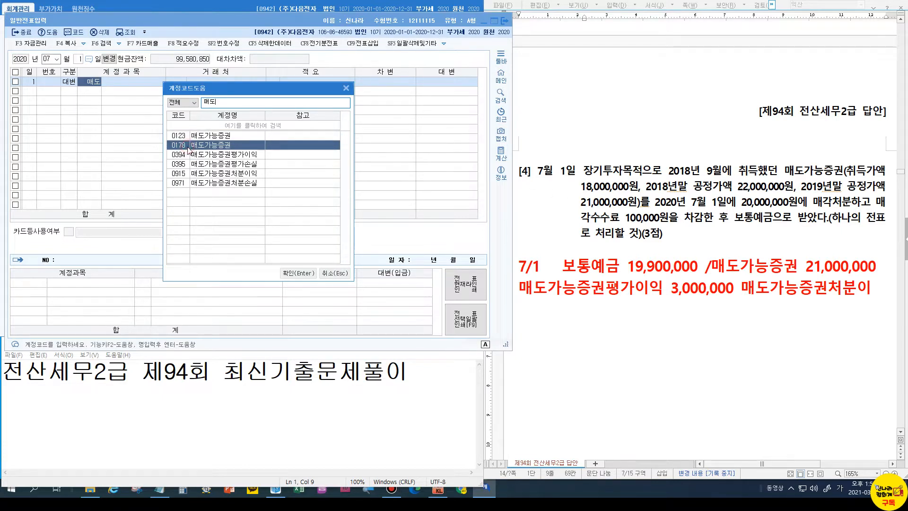
left_click(298, 273)
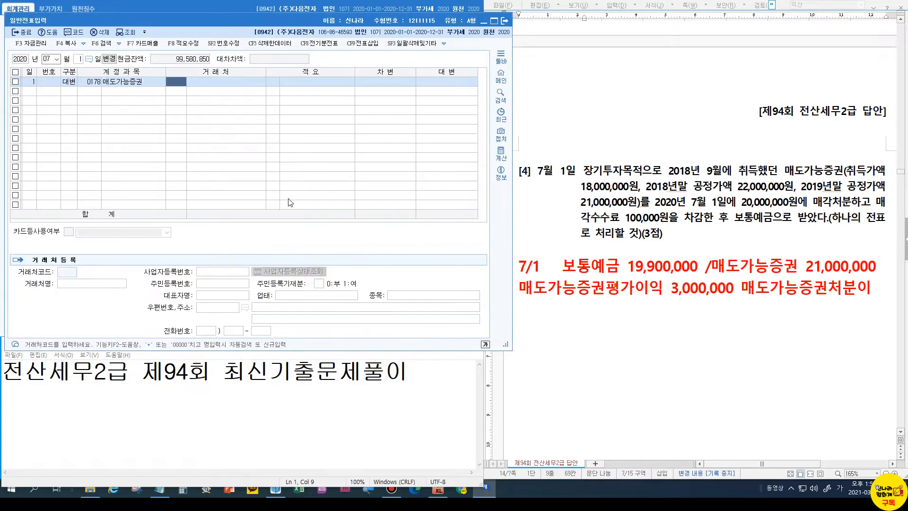
key("Return")
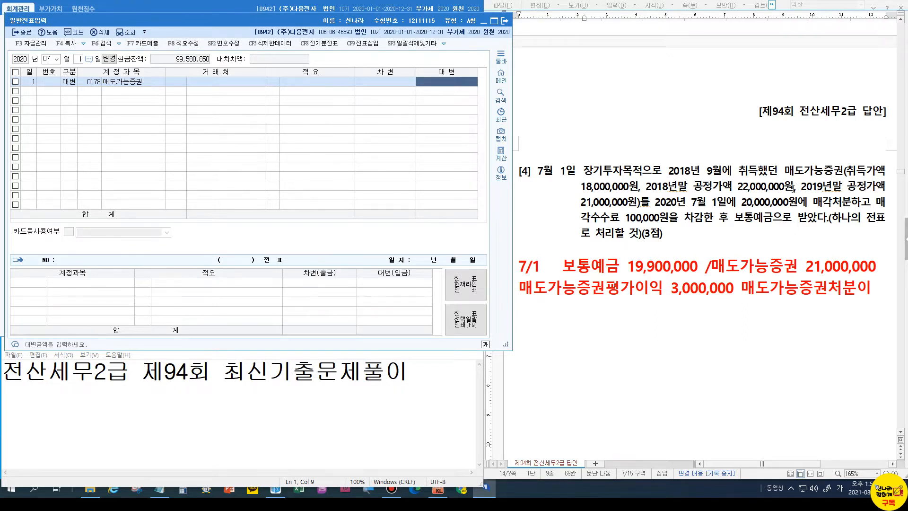
Enter the 21,000,000 credit amount and add a debit line for 0103 보통예금
left_click(593, 201)
type("21")
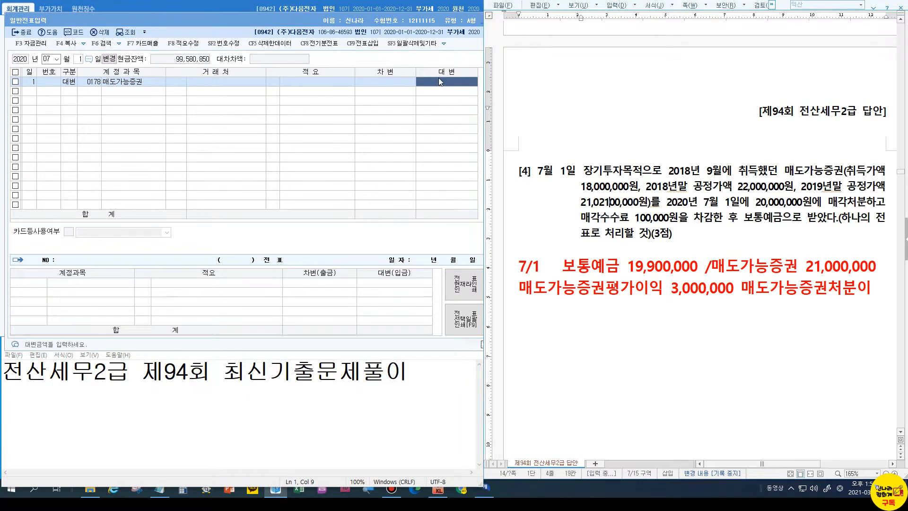
key("BackSpace")
key("BackSpace")
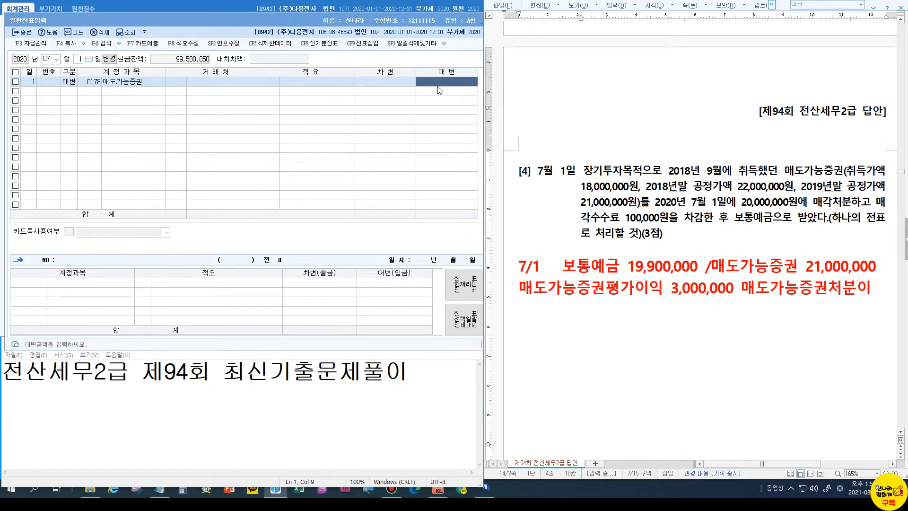
left_click(435, 80)
type("21000000")
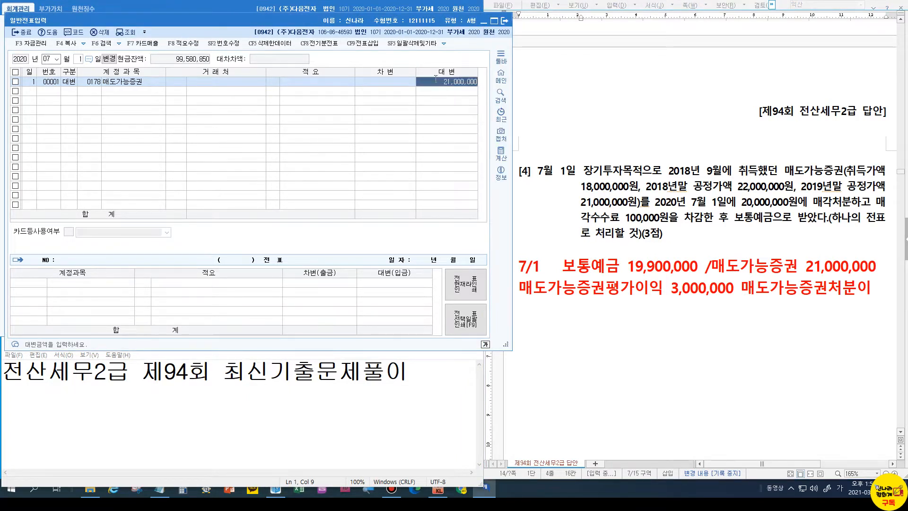
key("Return")
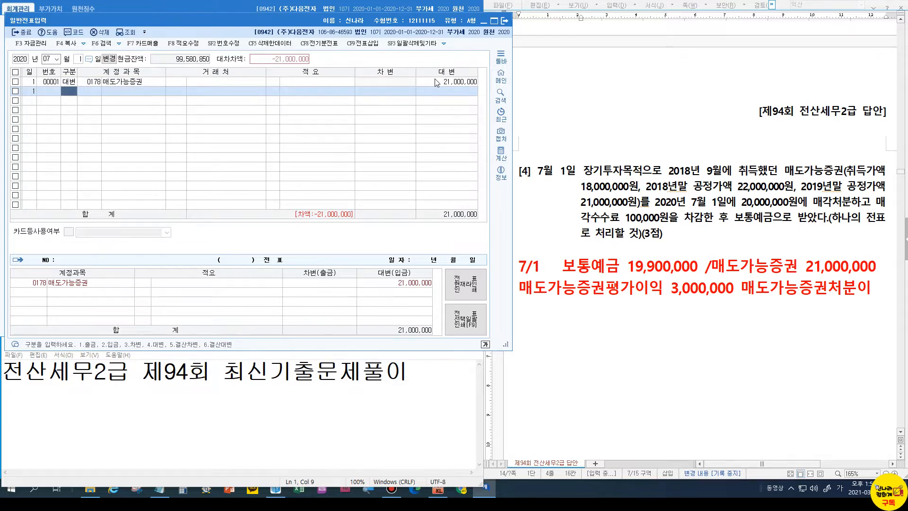
type("3")
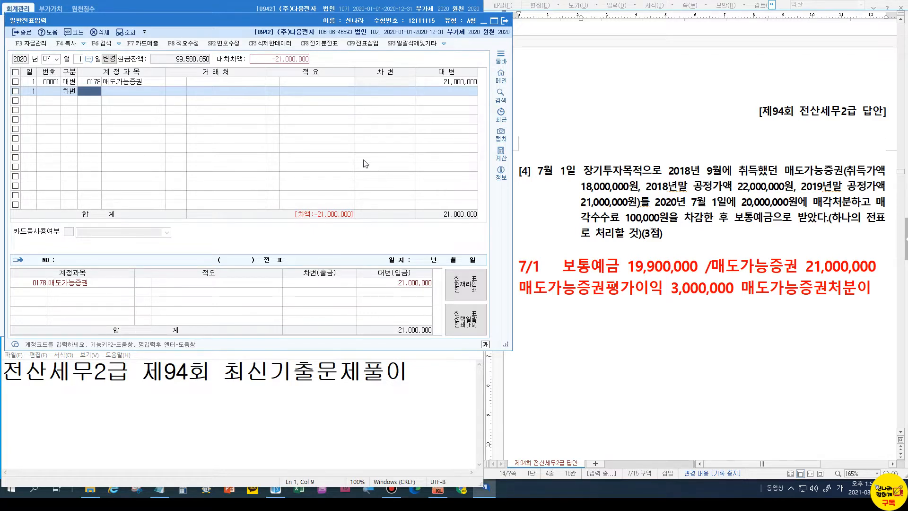
type("103")
key("Return")
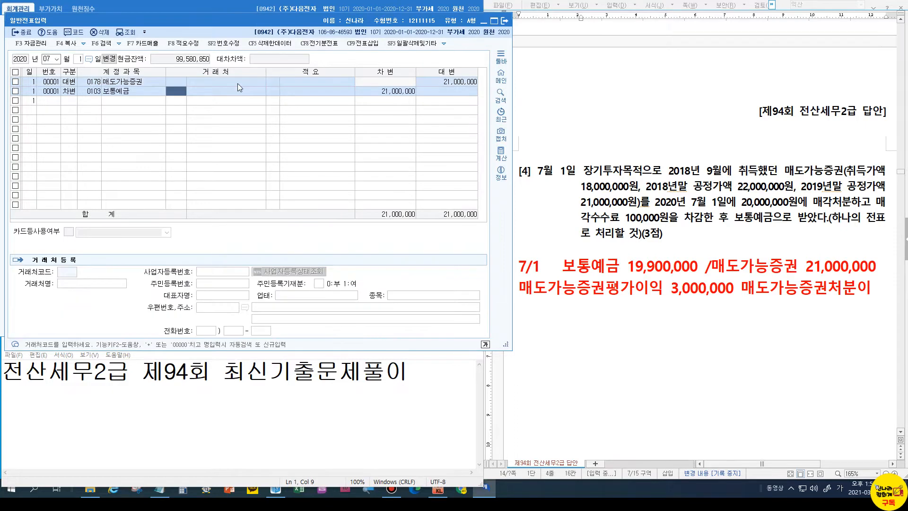
Set the 보통예금 debit amount to 19,900,000
key("Return")
key("Return")
key("Return")
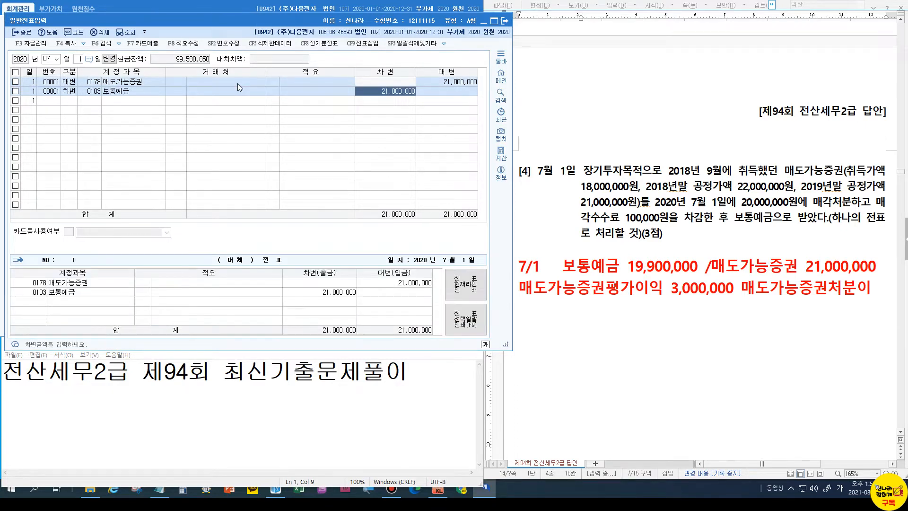
type("19,900,000")
key("Return")
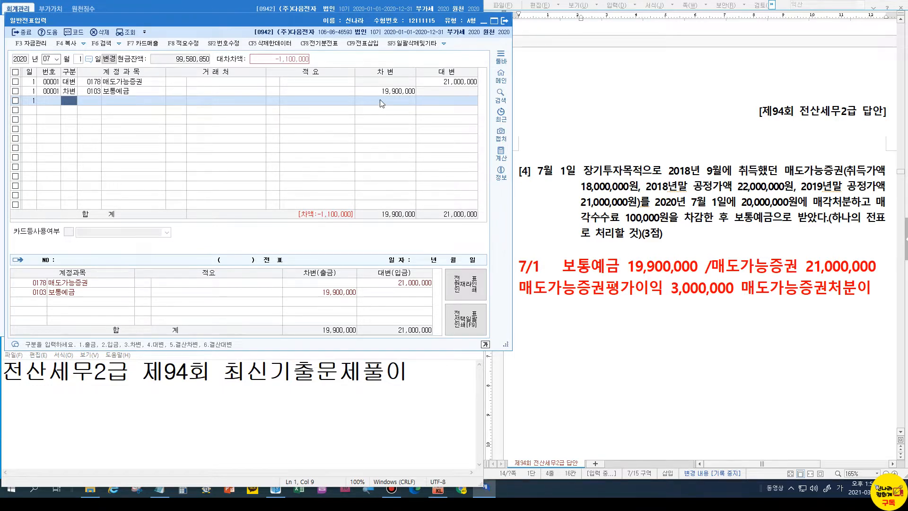
Add a third-line debit of 3,000,000 to 0394 매도가능증권평가이익
type("3")
key("Return")
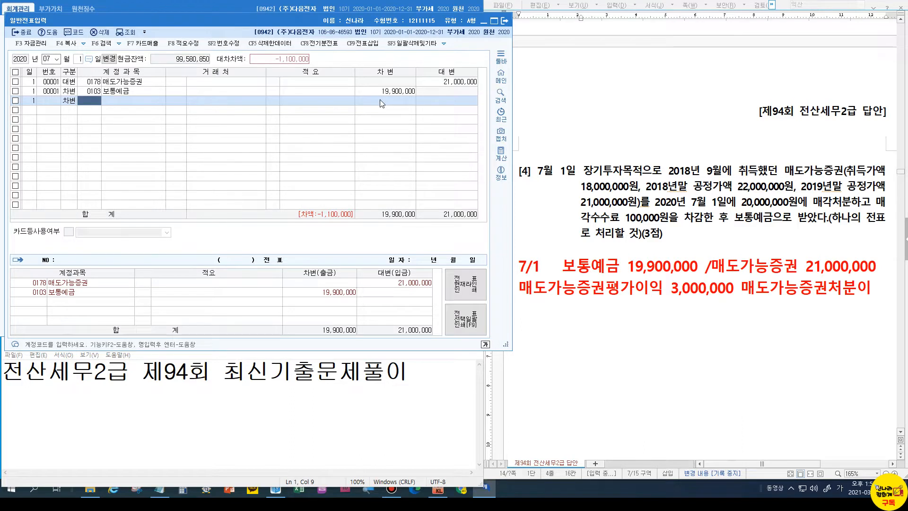
type("매도")
key("Return")
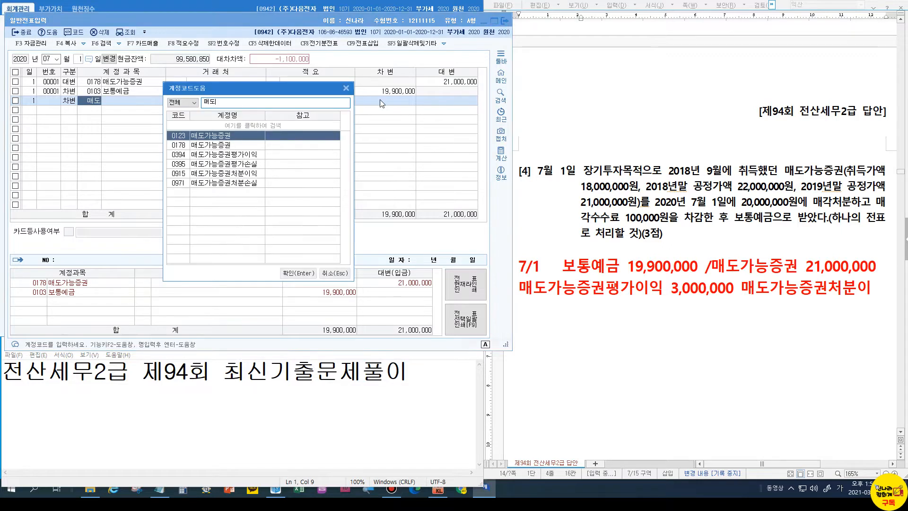
key("Down")
key("Down")
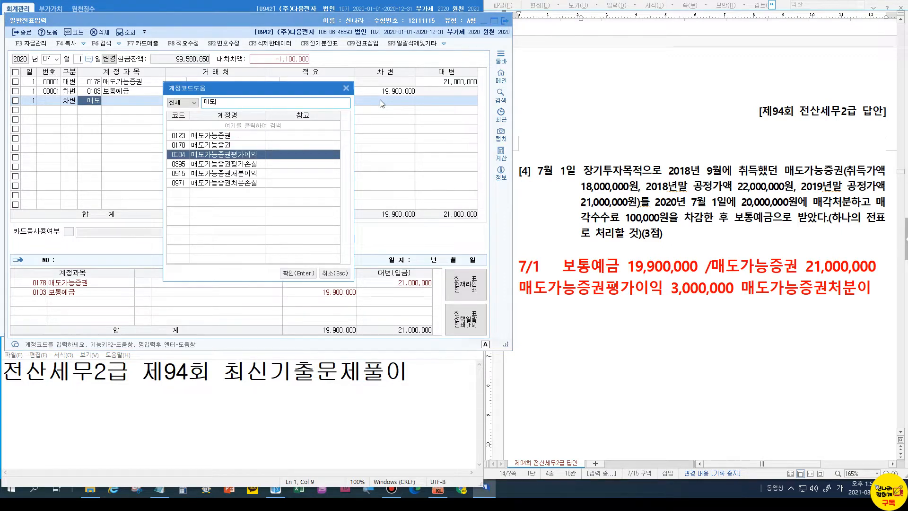
key("Return")
key("Return")
key("Return")
type("3,000,000")
key("Return")
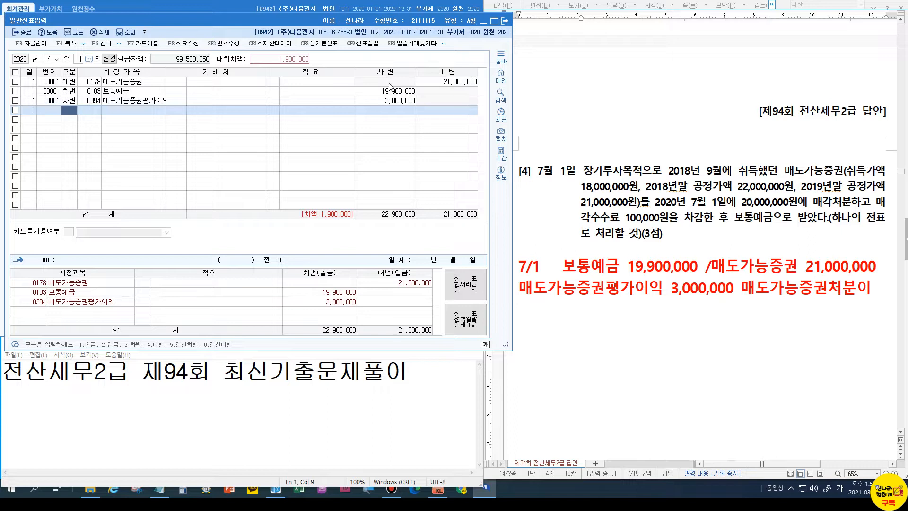
Add 0915 매도가능증권처분이익 as the fourth-line credit for the balancing 1,900,000
type("4")
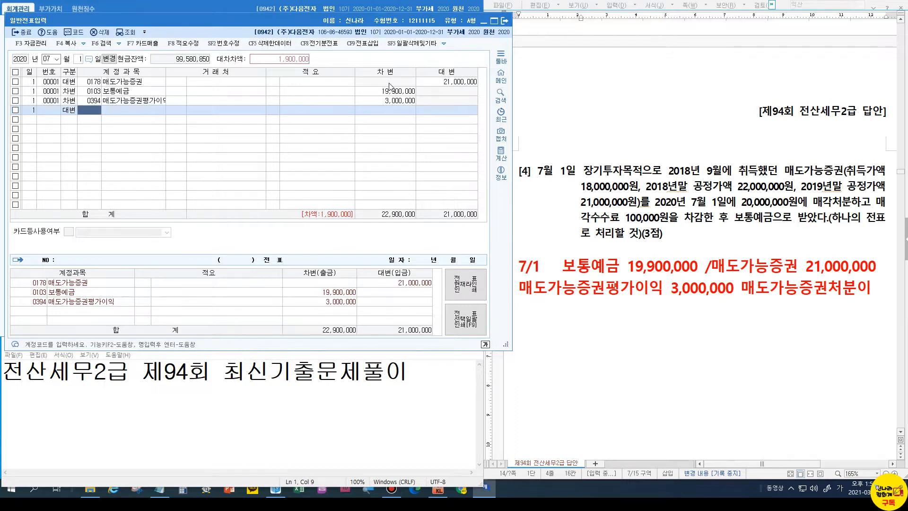
type("매도가")
key("Return")
type("ㅇ")
key("Down")
key("Down")
key("Down")
key("Down")
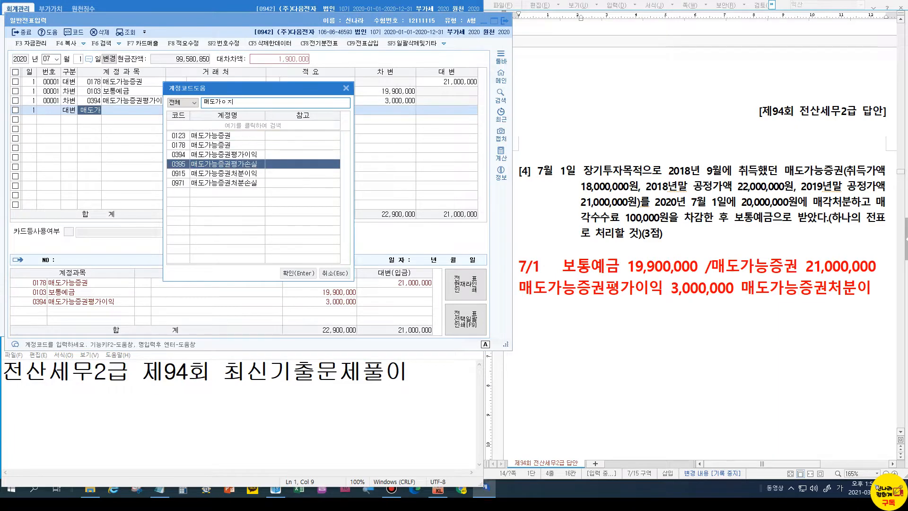
key("Return")
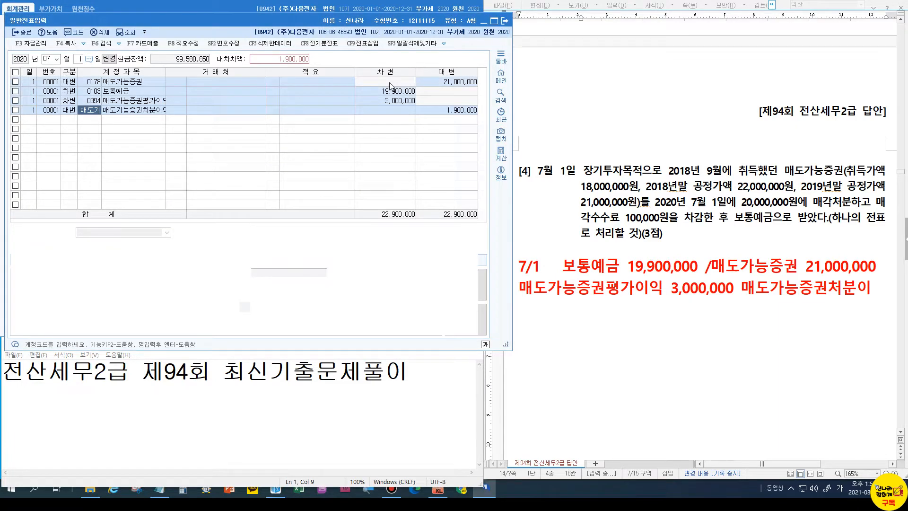
key("Return")
key("Return")
key("Return")
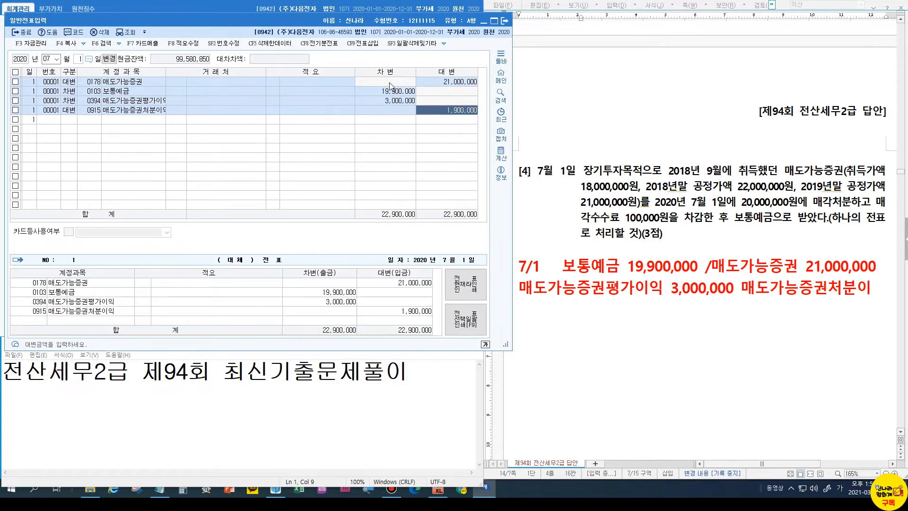
key("Return")
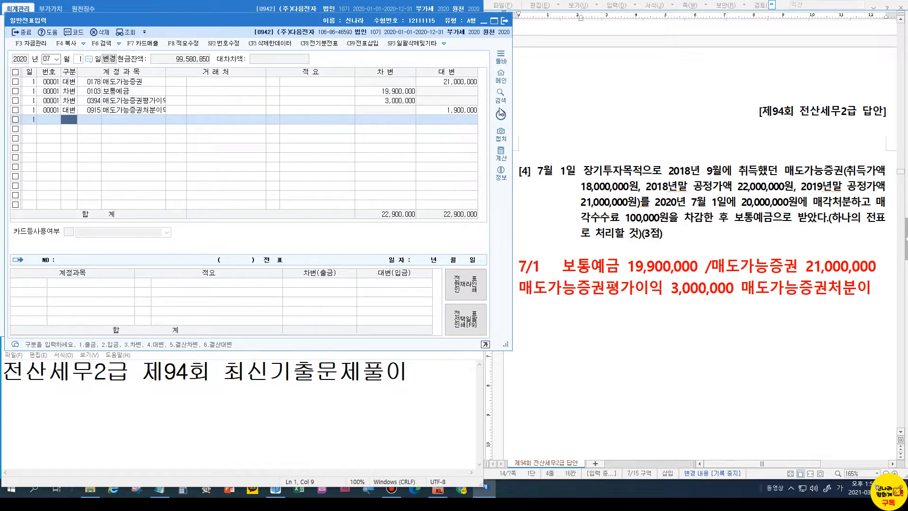
Add 1900,000 on a new line beneath 매도가능증권처분이 in the red 7/1 answer
left_click(799, 290)
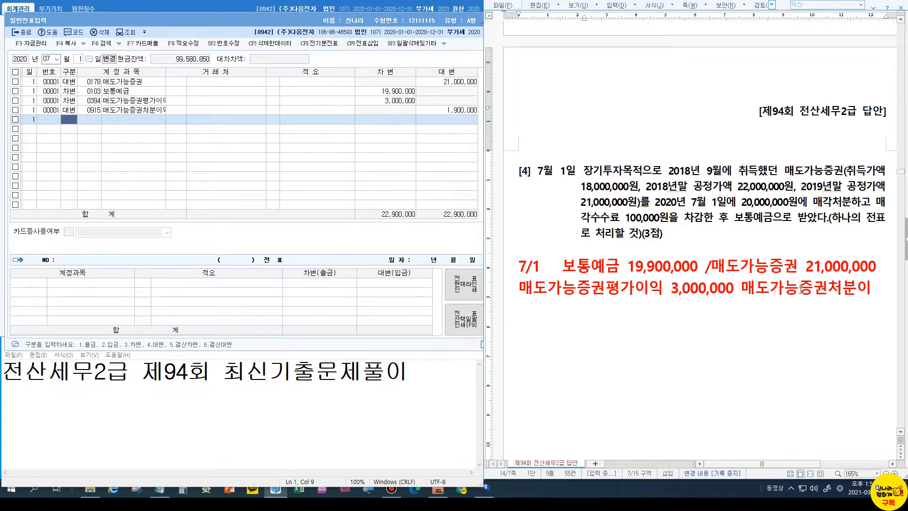
key("Return")
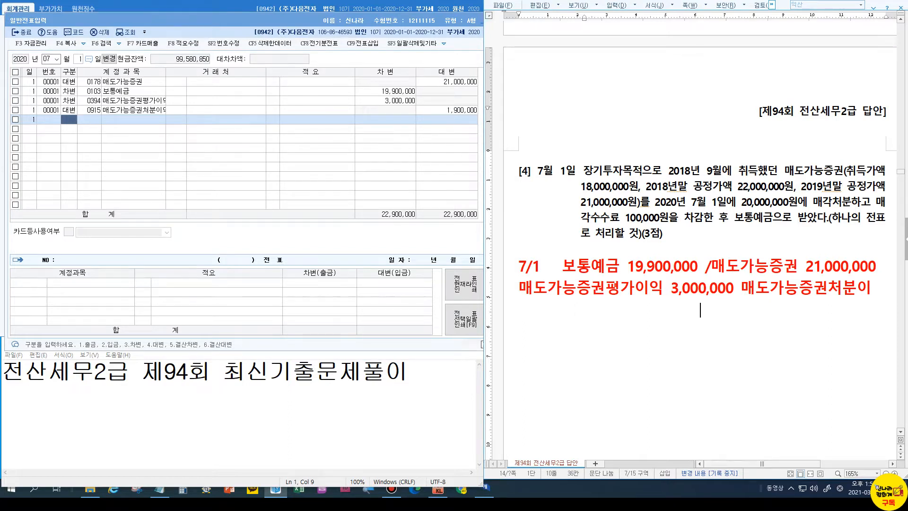
type("1900,000")
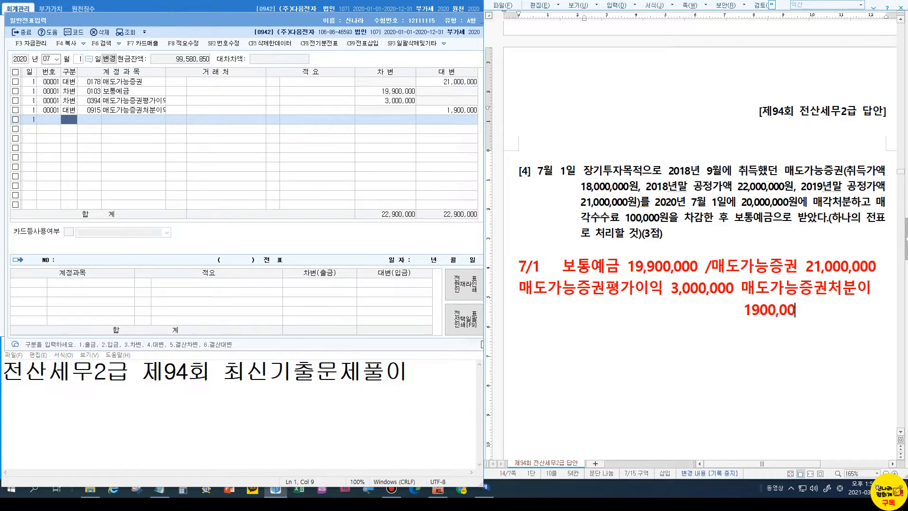
left_click(612, 291)
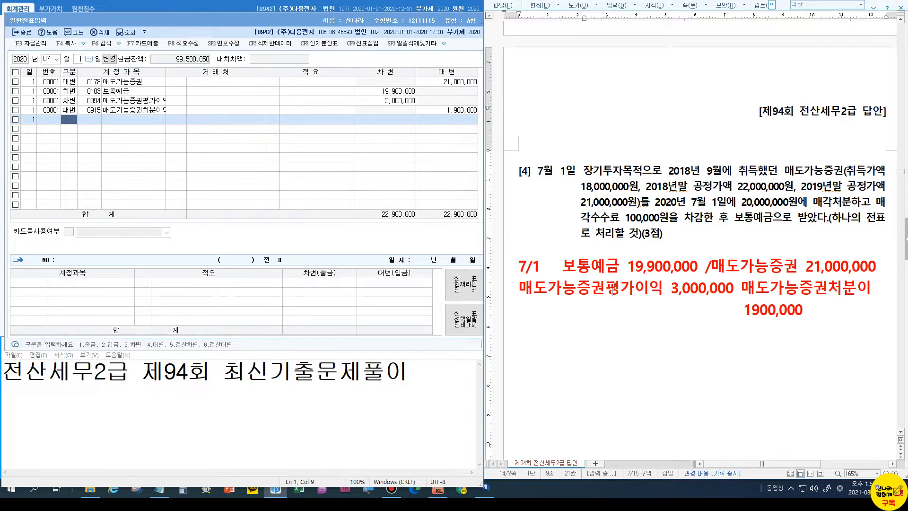
left_click(612, 292)
Compare the page 15 answer's 매도가능증권(178) and 보통예금 19,900,000 lines, then scroll to question [5]
left_click(633, 290)
scroll(632, 289, "down", 10)
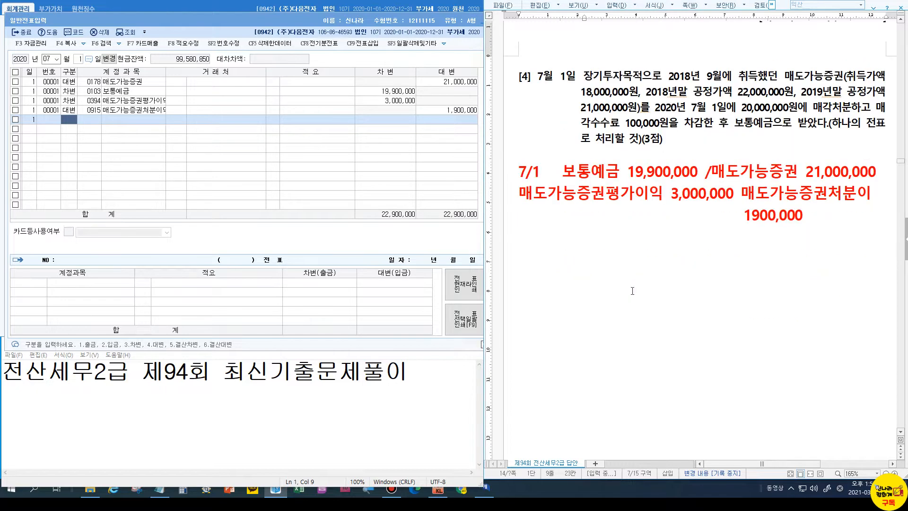
scroll(631, 290, "down", 7)
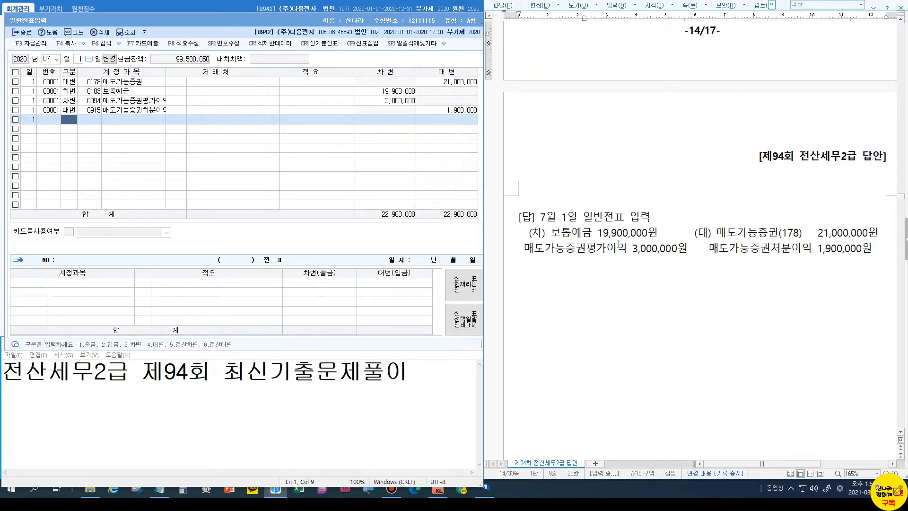
left_click(799, 235)
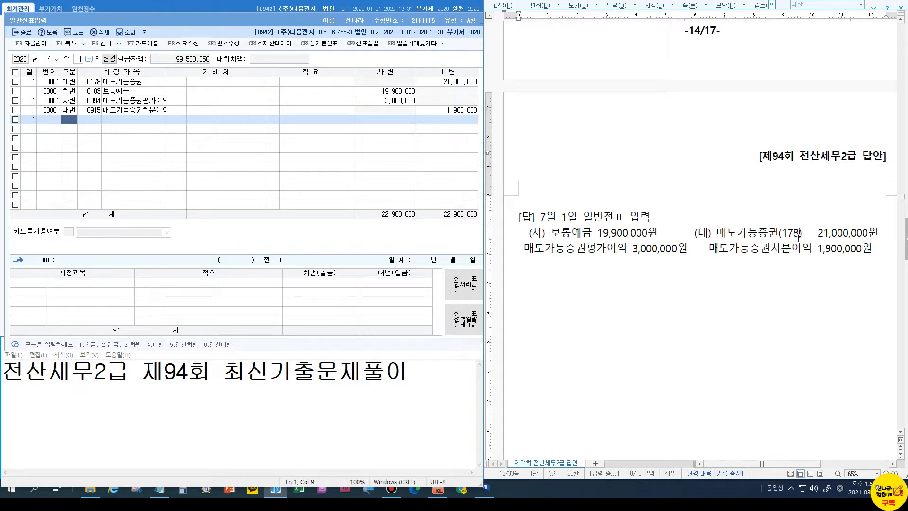
key("ctrl")
left_click(565, 237)
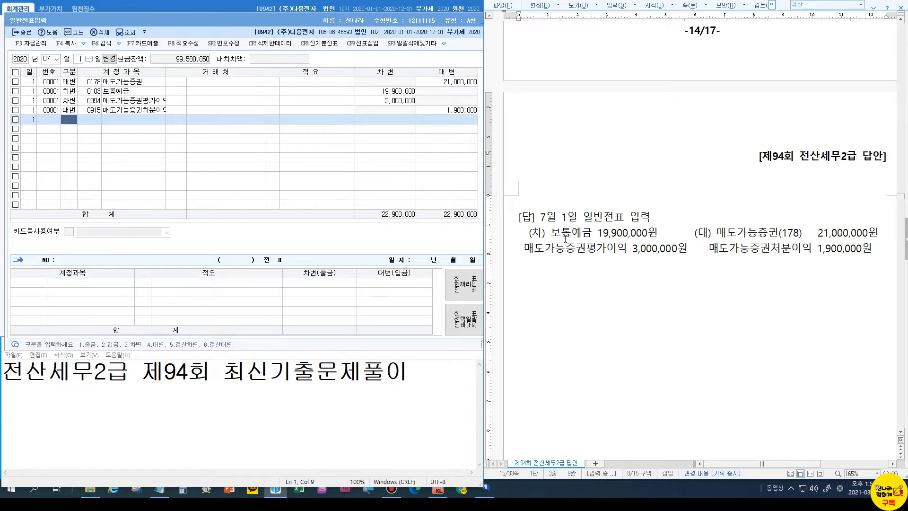
left_click(611, 233)
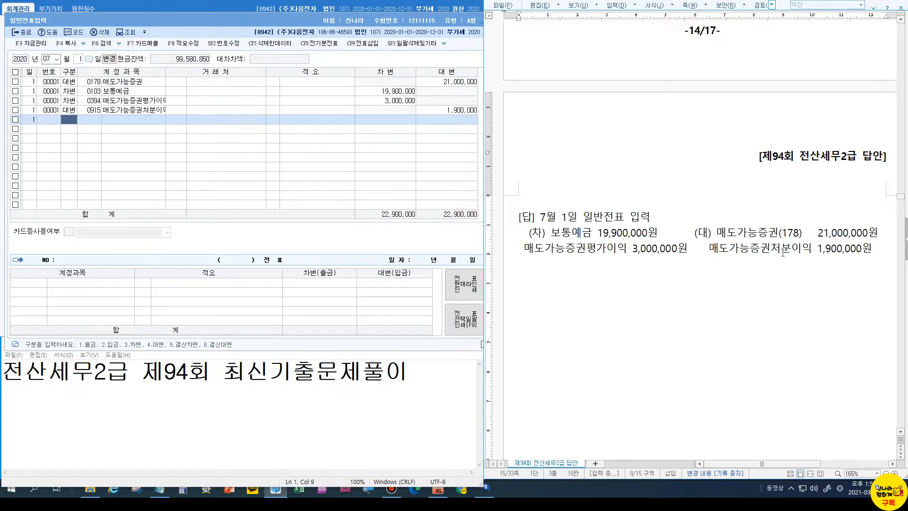
scroll(784, 248, "down", 15)
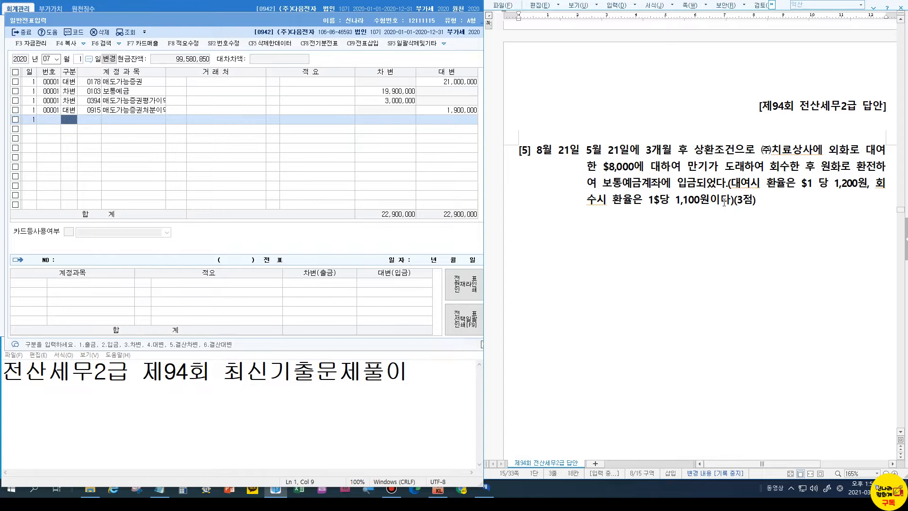
Under question [5], write a large red 8/21 answer line ending in /단기대여금
left_click(767, 207)
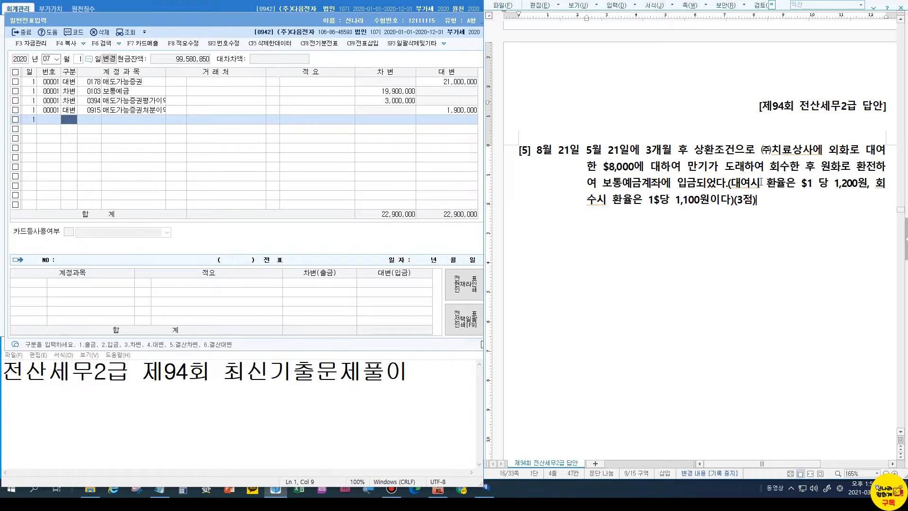
key("Return")
key("Return")
type("8/21")
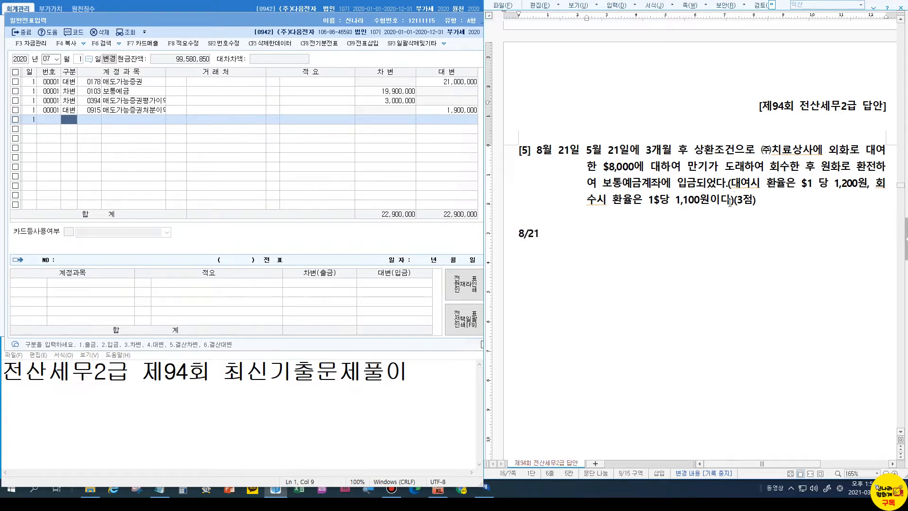
double_click(535, 235)
key("alt+c")
left_click(591, 233)
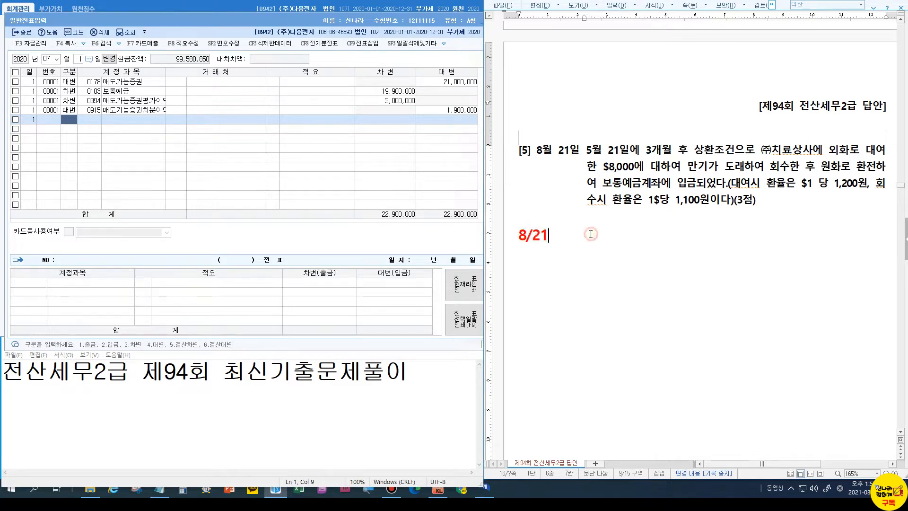
type("/")
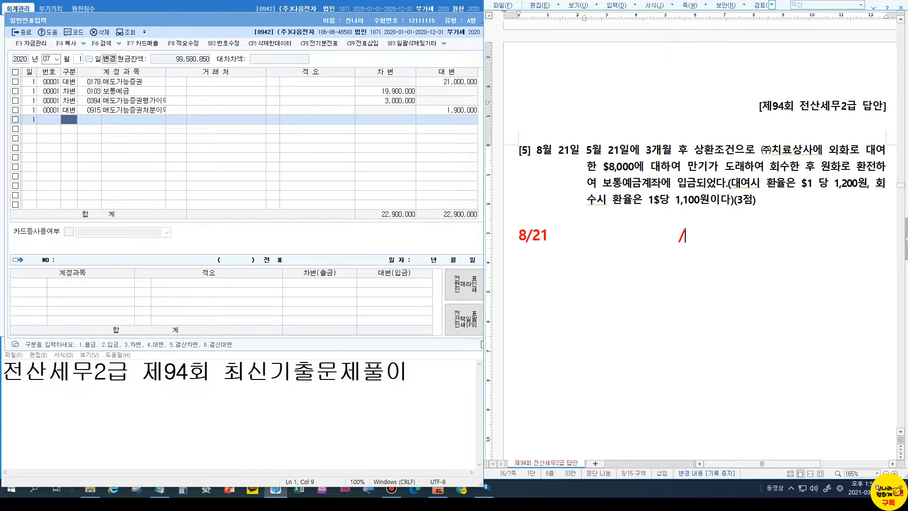
type("대")
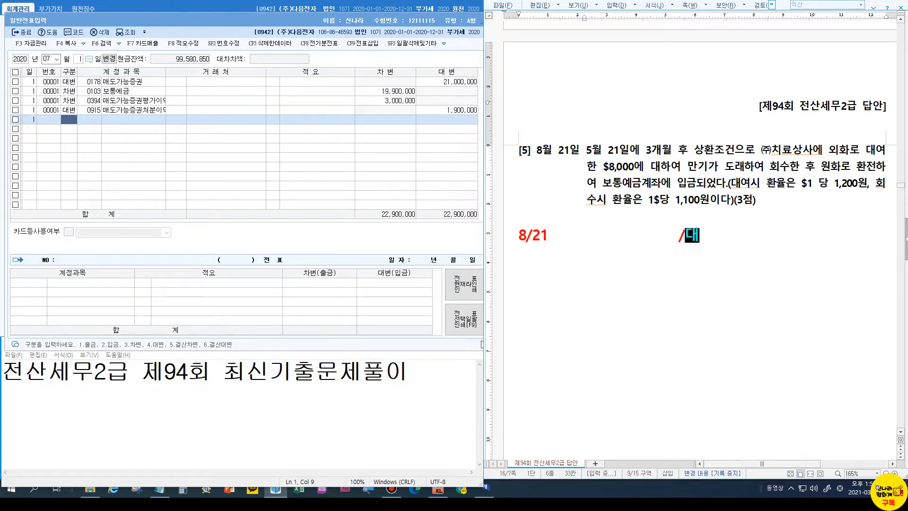
type("여ㄱㅁ")
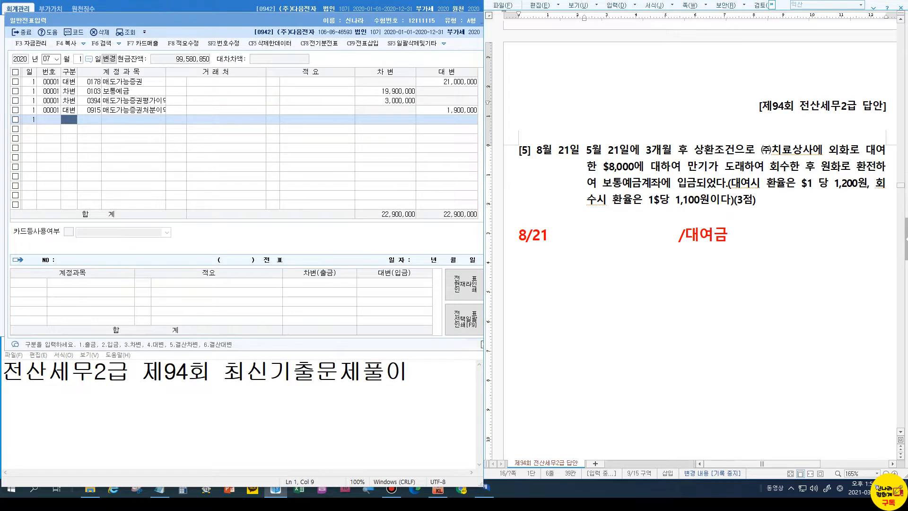
key("Left")
key("Left")
key("Left")
type("단기")
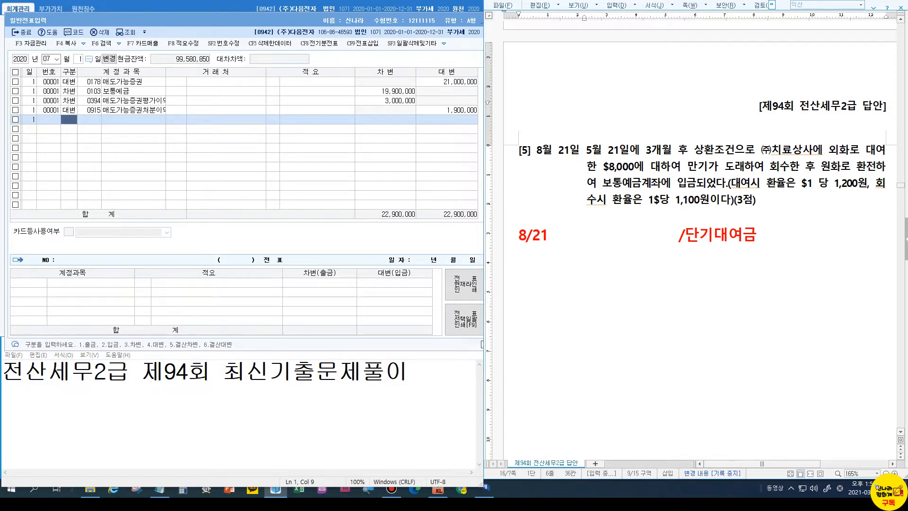
key("End")
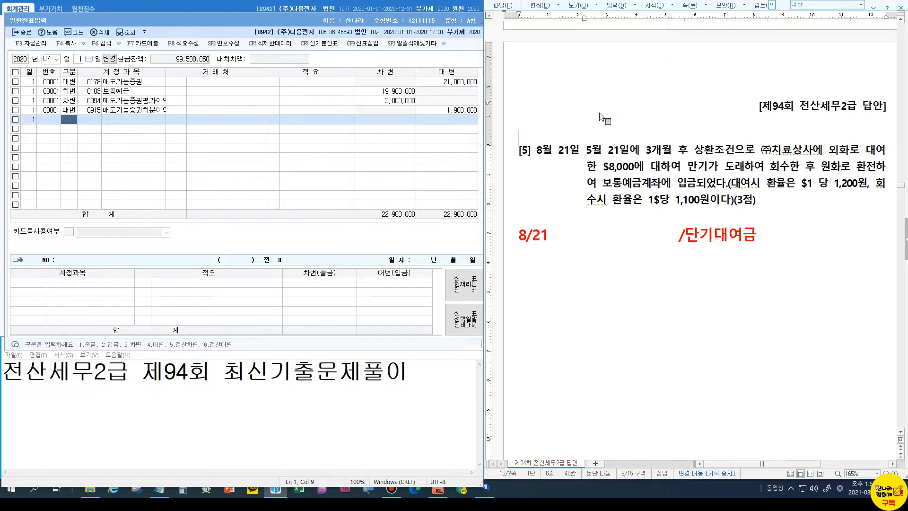
In KcLep, load the 05/21 vouchers and view the 0114 단기대여금 entry
left_click(50, 59)
type("0521")
key("Return")
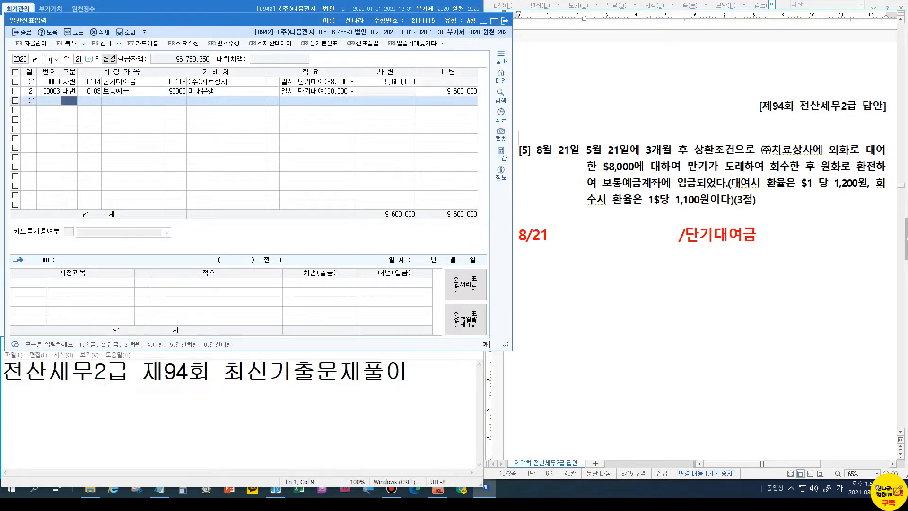
left_click(81, 83)
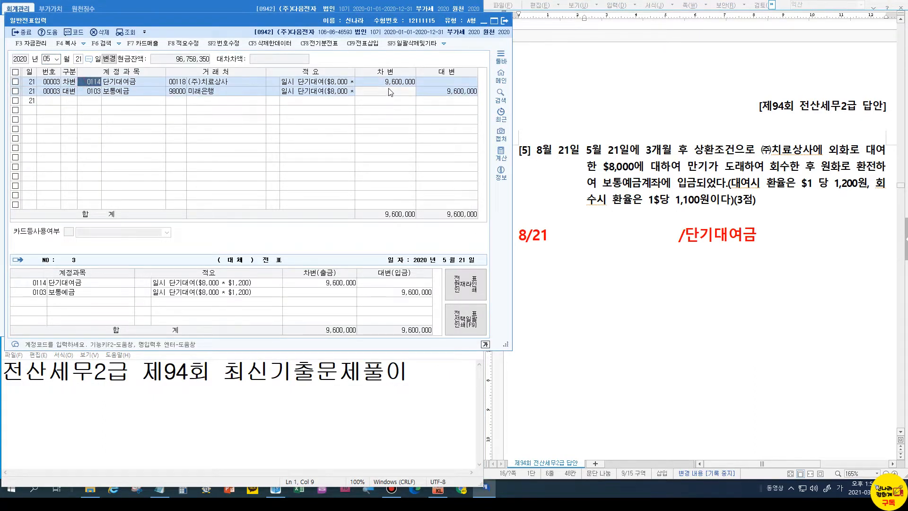
In Hangul, add $8000 after /단기대여금 in the red 8/21 answer
left_click(765, 236)
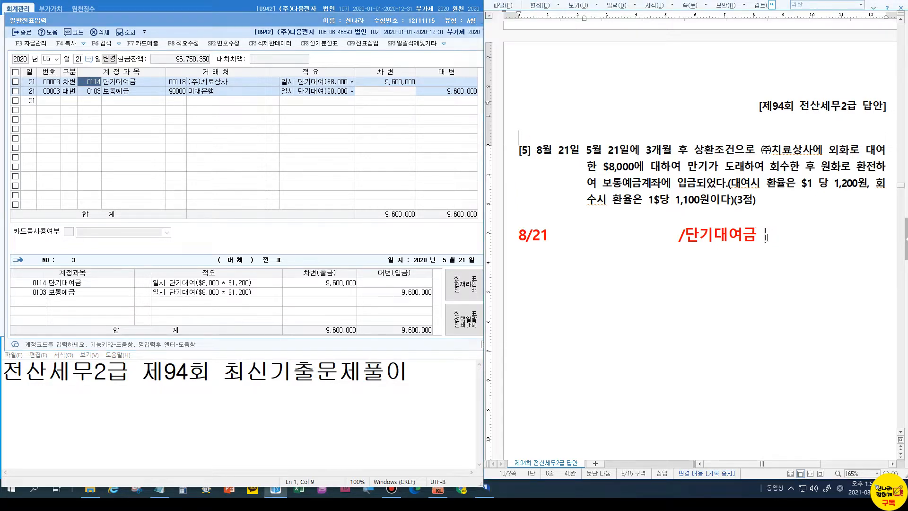
type("8000")
left_click(767, 236)
type("$")
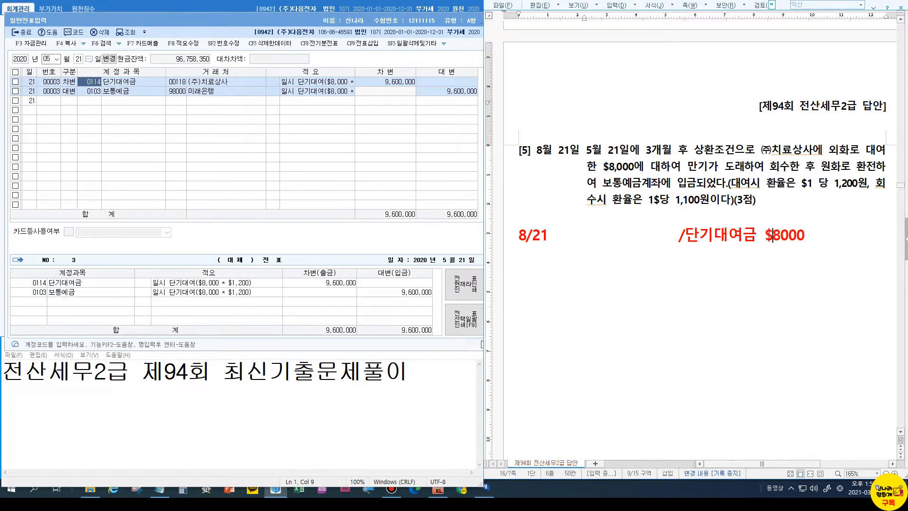
Work out $8000*1200 and write 9600,000 on the following line
left_click(820, 235)
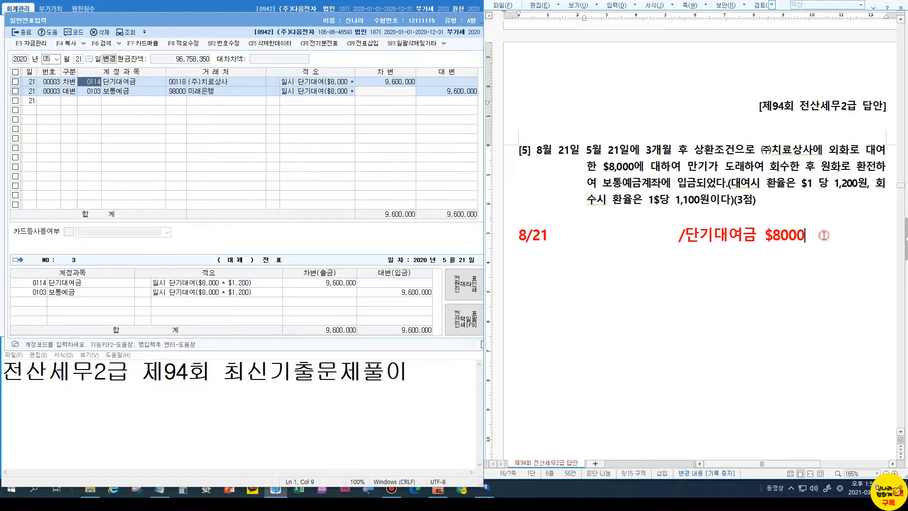
type("*1200=9600")
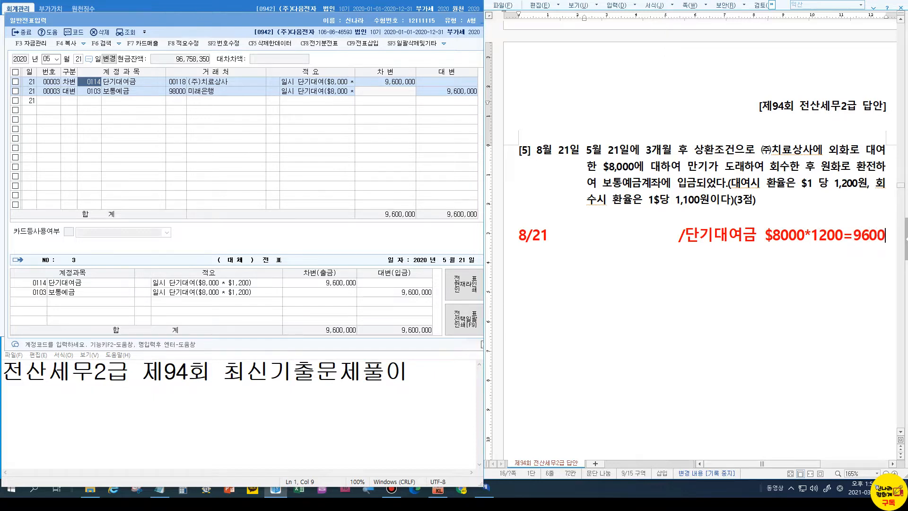
key("Left")
key("Left")
key("Left")
key("Return")
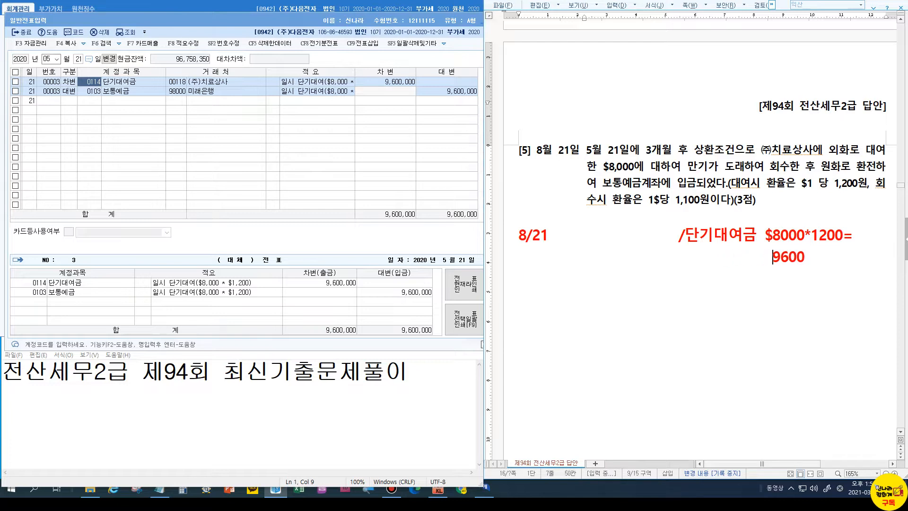
key("End")
type(",000")
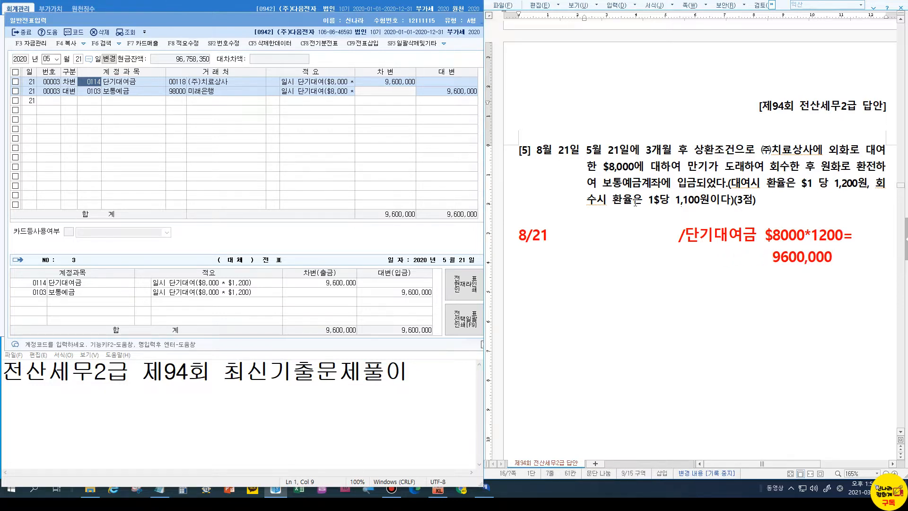
Write 보통예금 8,800,000 after 8/21 on the red answer line
left_click(566, 234)
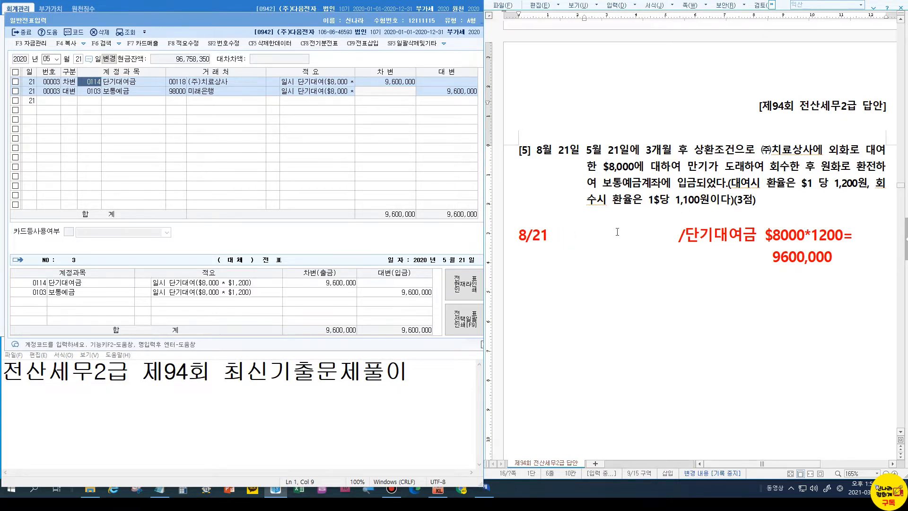
type("보통예그")
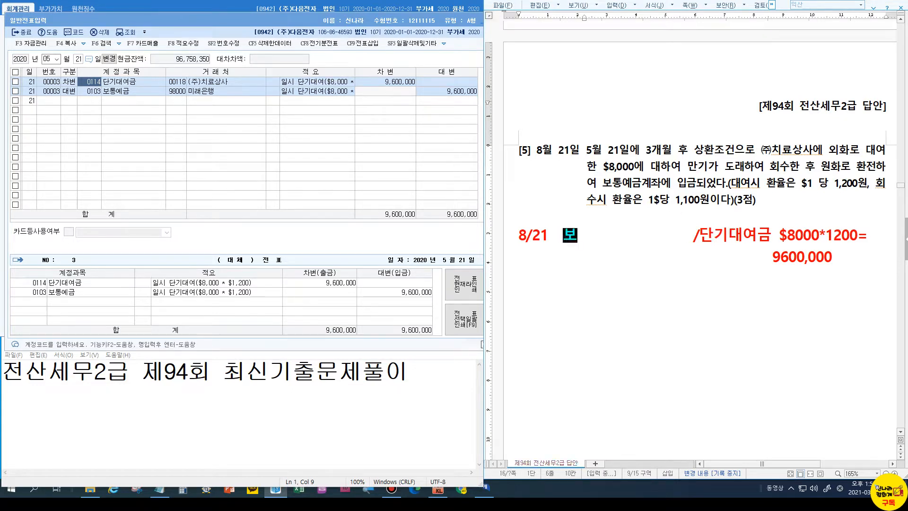
type("ㅁ")
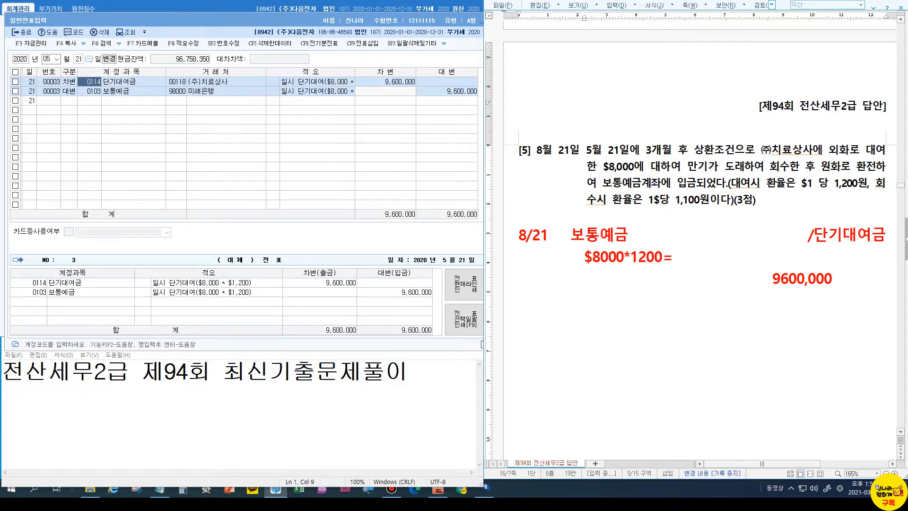
type("8800")
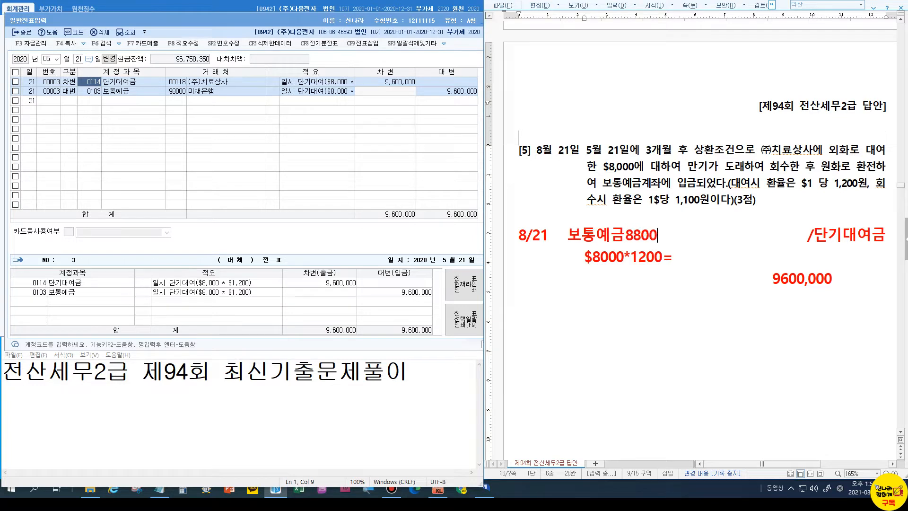
type("00")
key("Left")
key("Left")
key("Left")
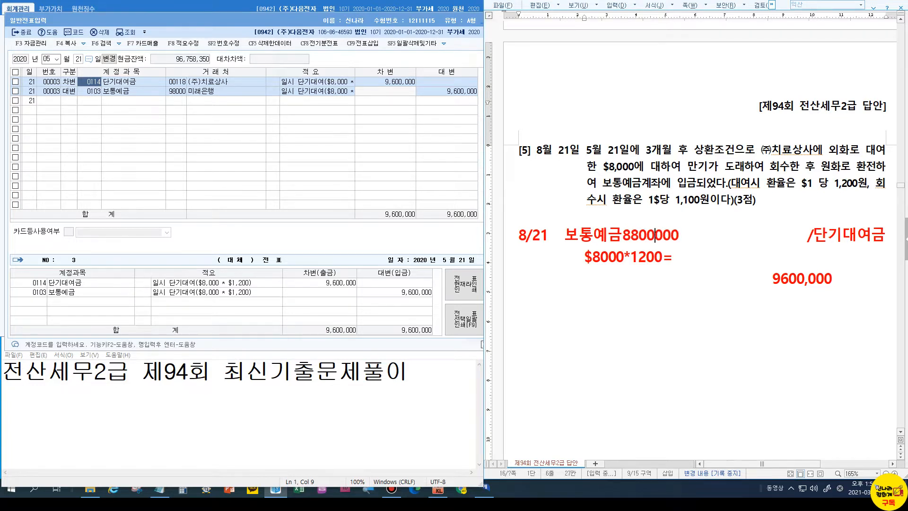
type(",")
key("Left")
key("Left")
key("Left")
key("Left")
type(",")
key("Right")
key("Right")
key("Right")
key("Right")
key("Right")
key("Right")
key("Right")
key("Right")
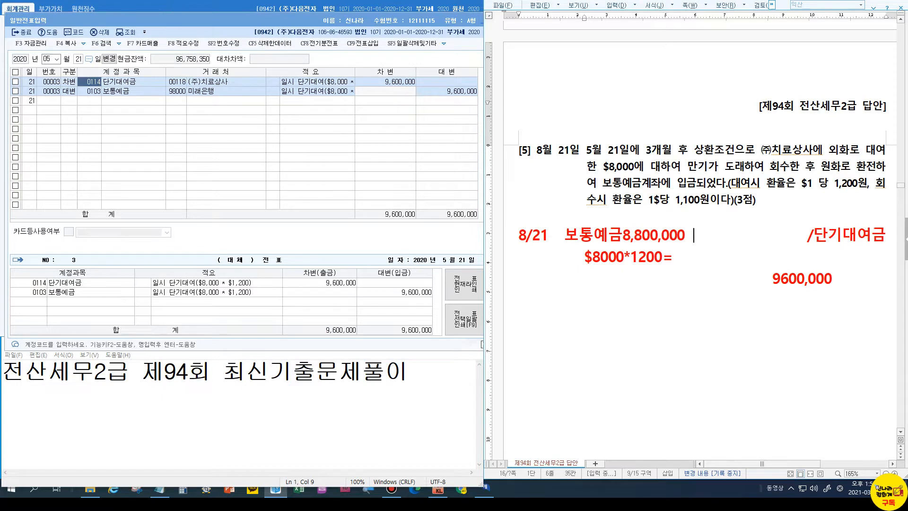
key("BackSpace")
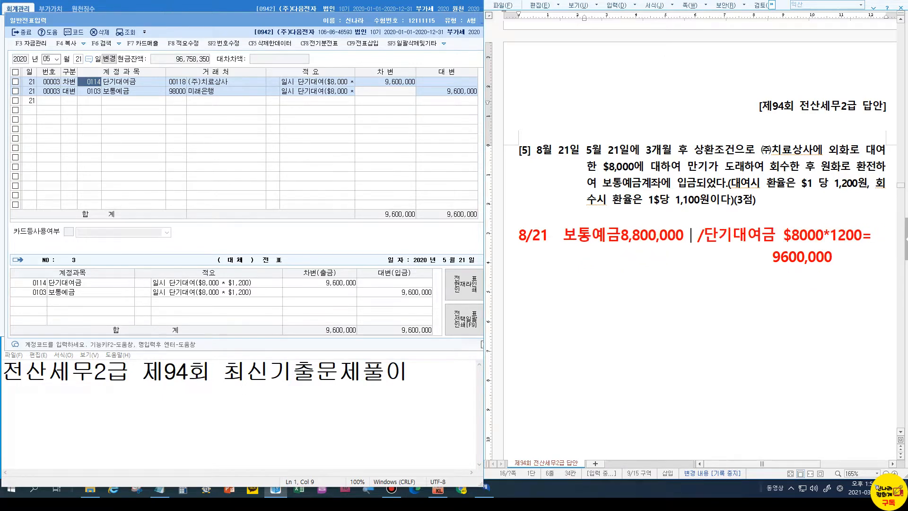
Replace the $8000*1200= formula with 9600,000, remove the duplicate, and add 외환차손 below
left_click_drag(783, 235, 883, 230)
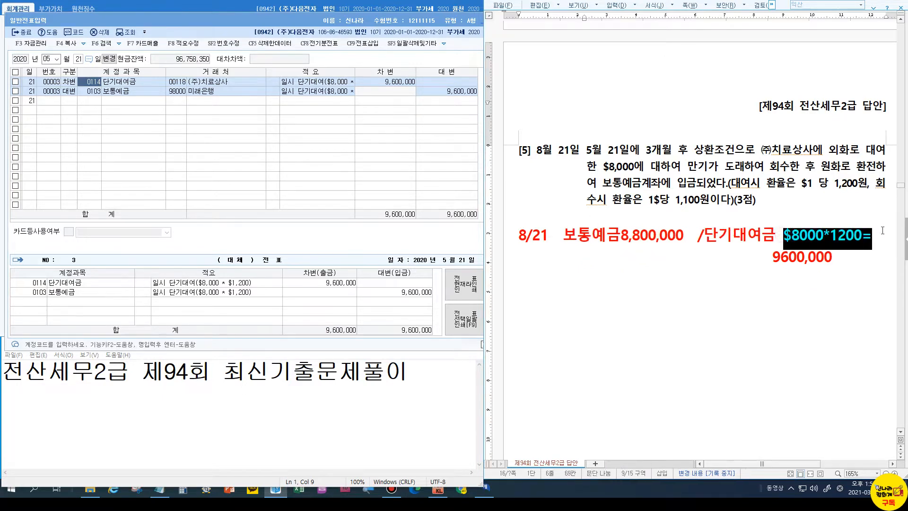
key("BackSpace")
type("9600,000")
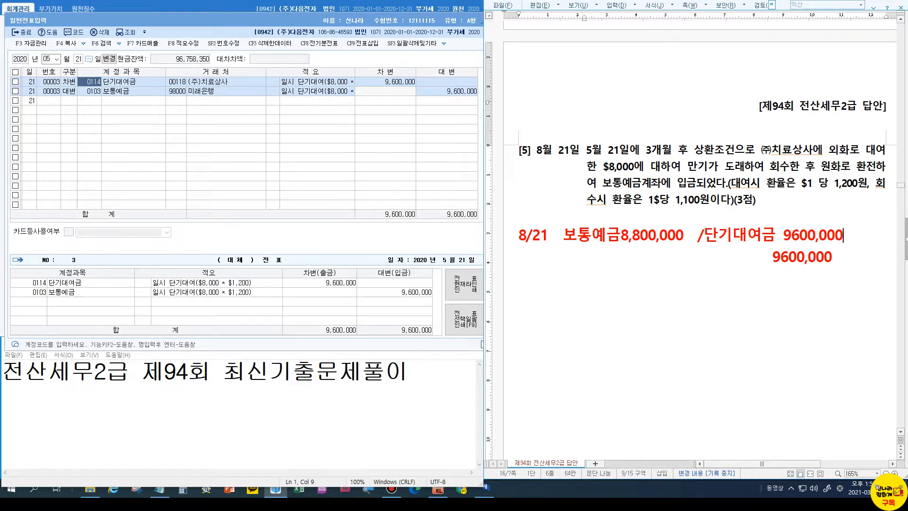
left_click_drag(759, 257, 833, 258)
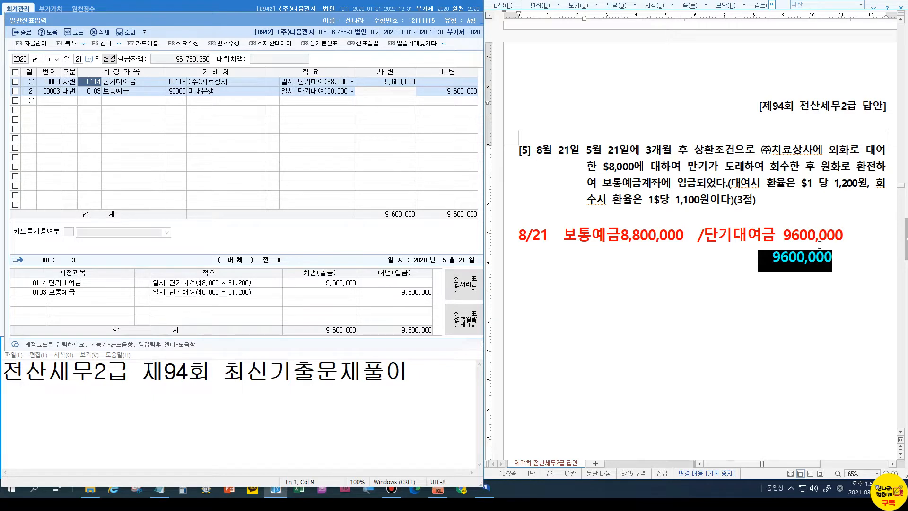
key("BackSpace")
key("Up")
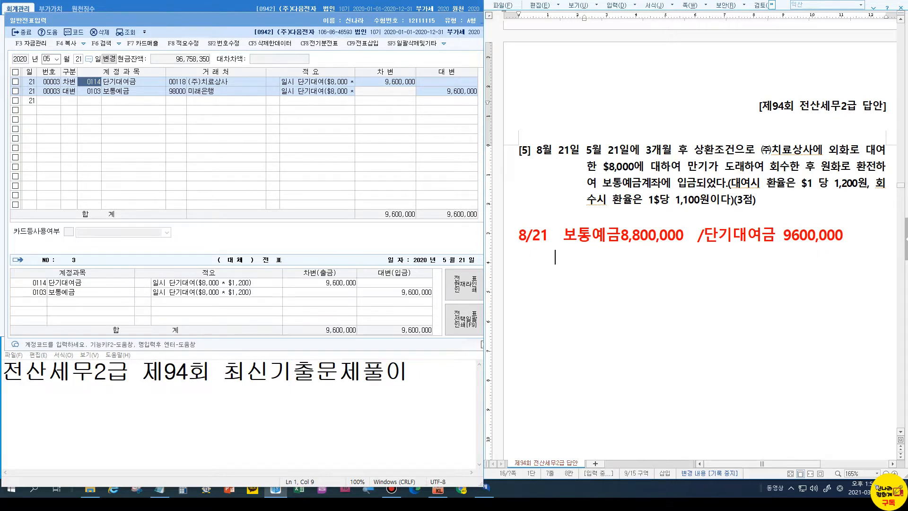
type("외환차손")
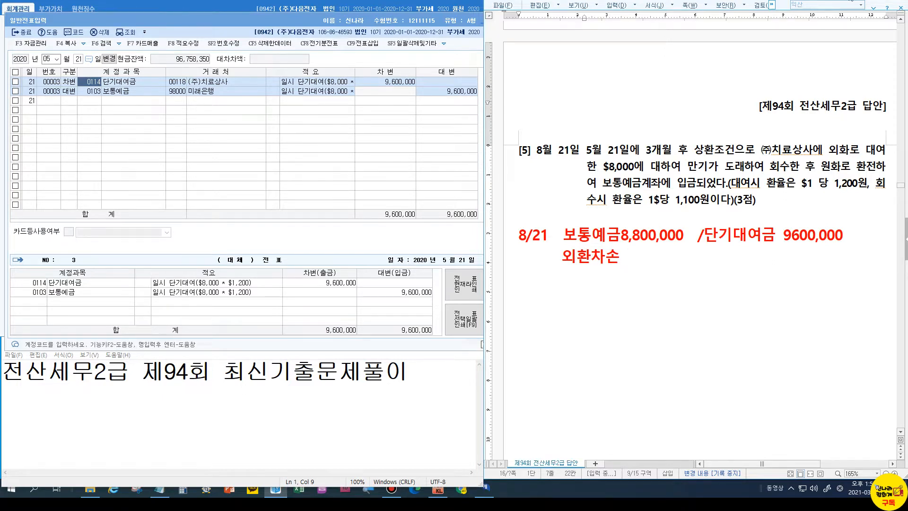
left_click(48, 107)
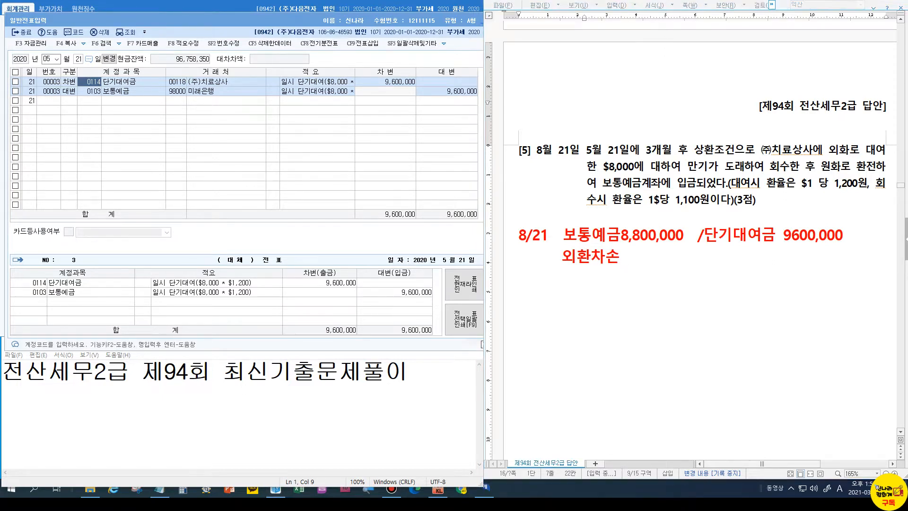
Switch the voucher to August and credit 0114 단기대여금 9,600,000
left_click(48, 60)
type("8")
key("Return")
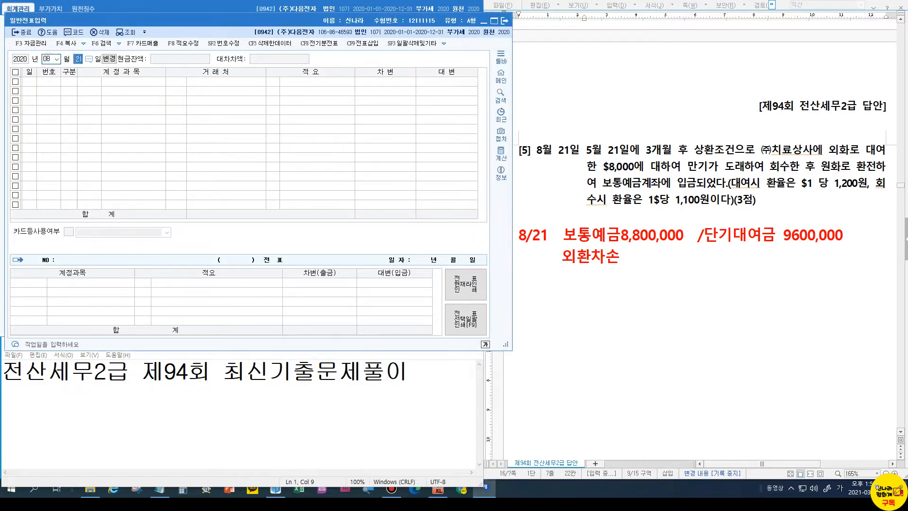
key("Return")
type("4")
key("Return")
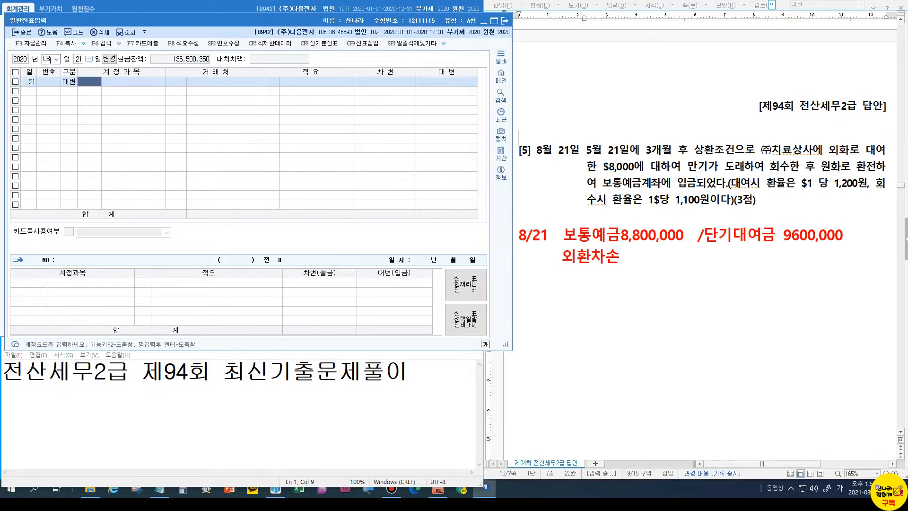
type("114")
key("Return")
key("Return")
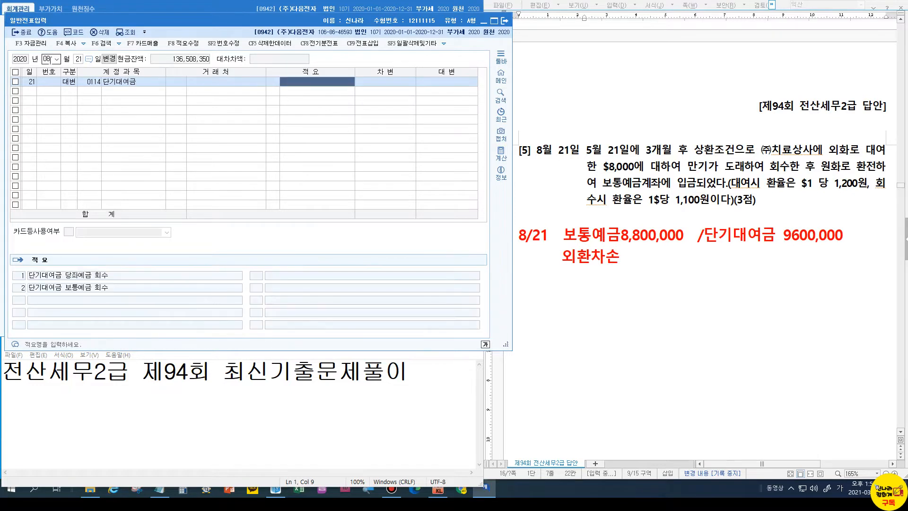
key("Return")
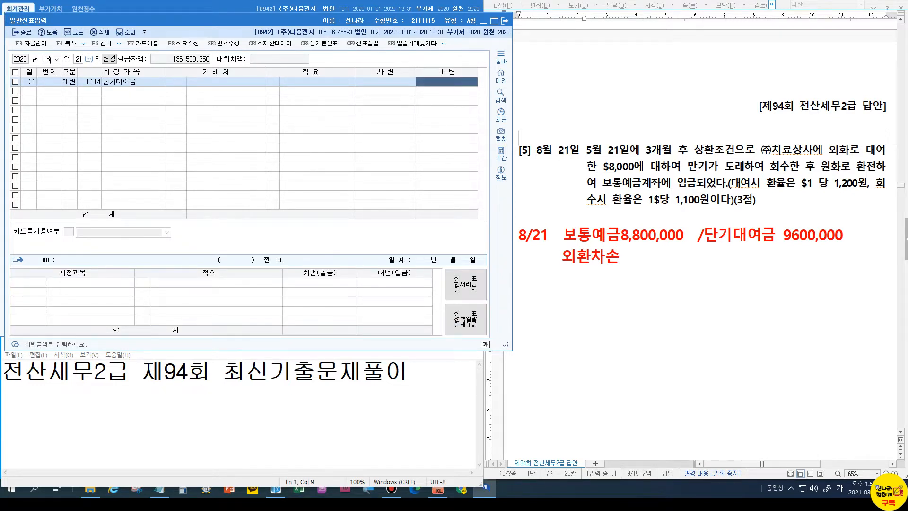
type("9600000")
key("Return")
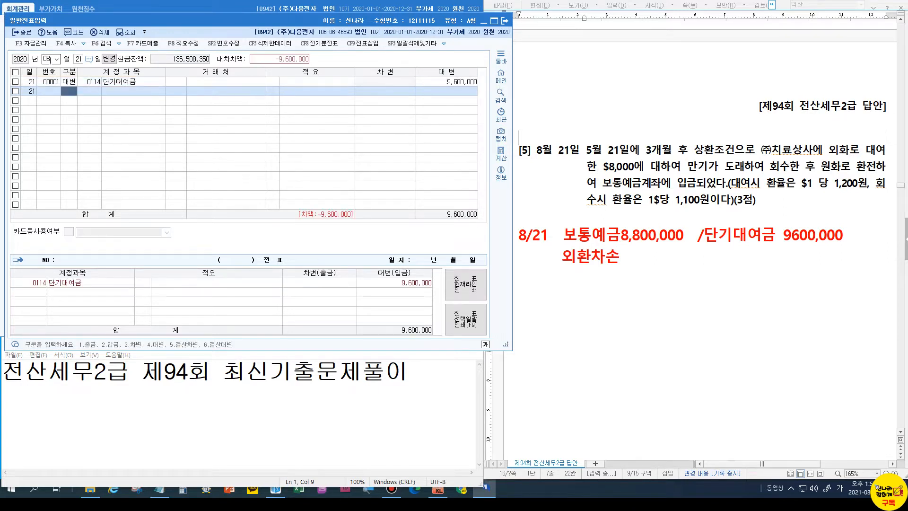
Set (주)치료상사 as the client on the 단기대여금 credit line
left_click(176, 83)
type("치료")
key("Return")
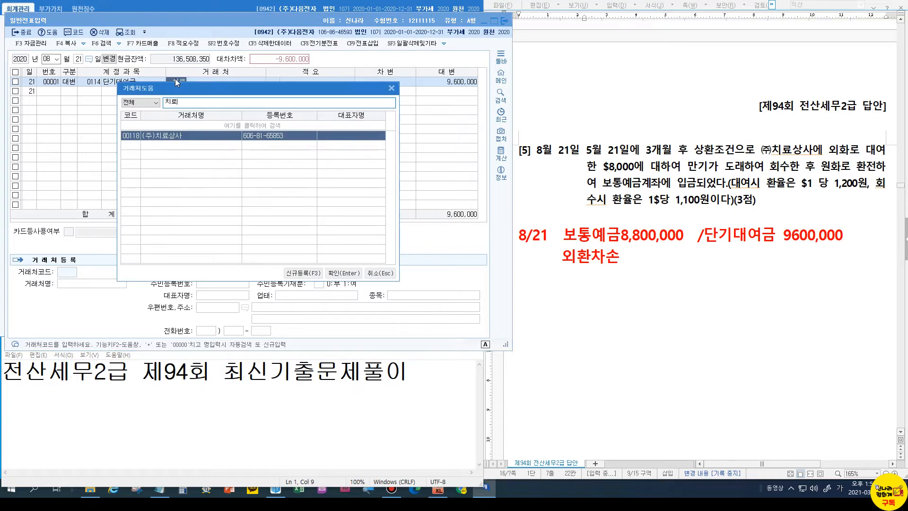
key("Return")
key("Return")
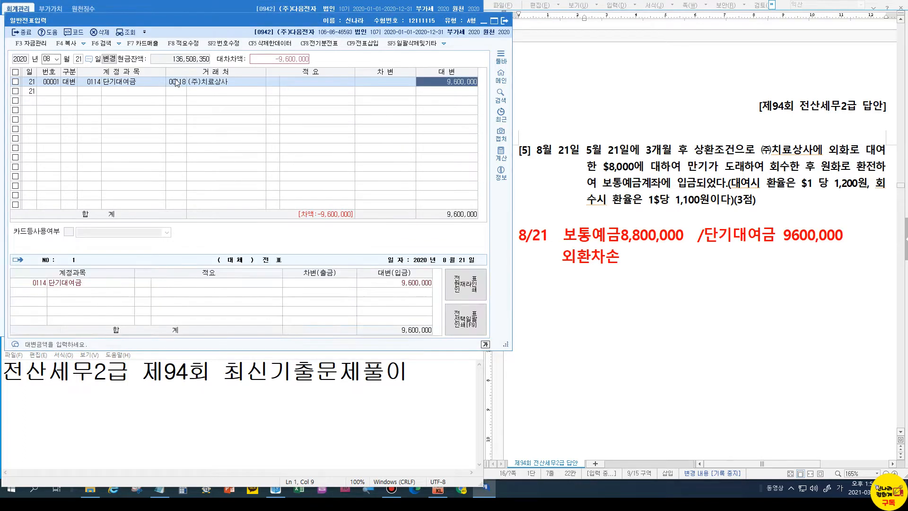
Debit 0103 보통예금 8,800,000 and add a 0952 외환차손 debit line
key("Return")
type("3103")
key("Return")
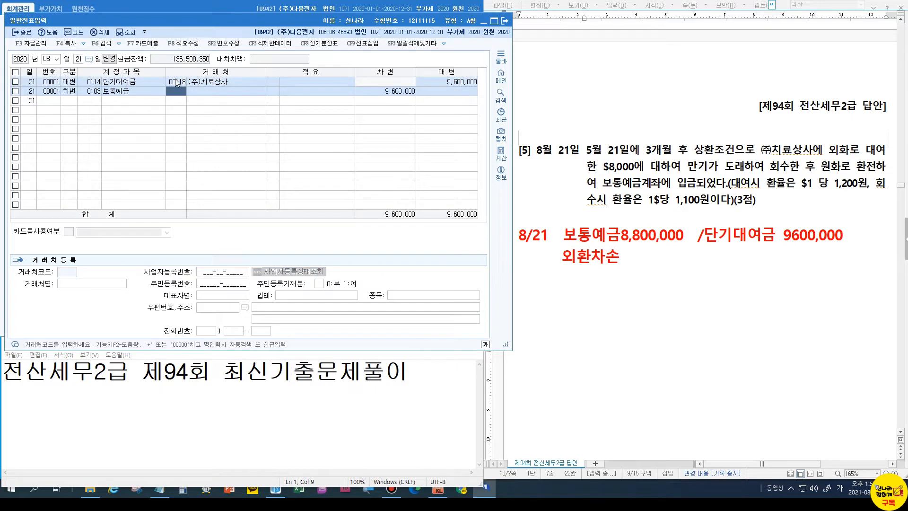
key("Return")
key("Return")
key("Return")
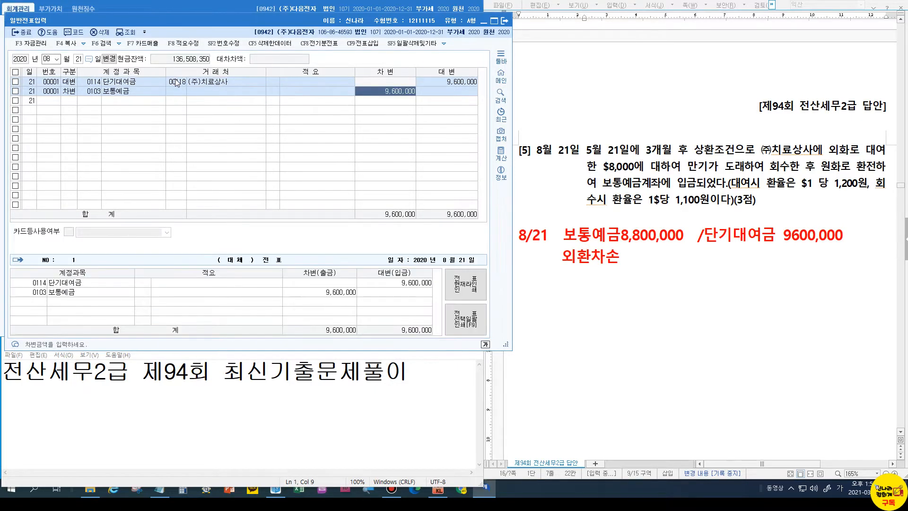
type("8800000")
key("Return")
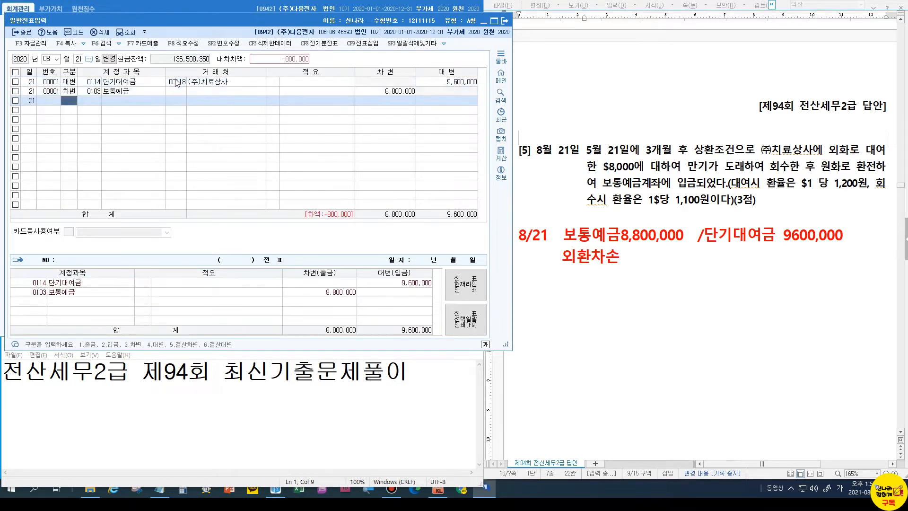
type("3외환")
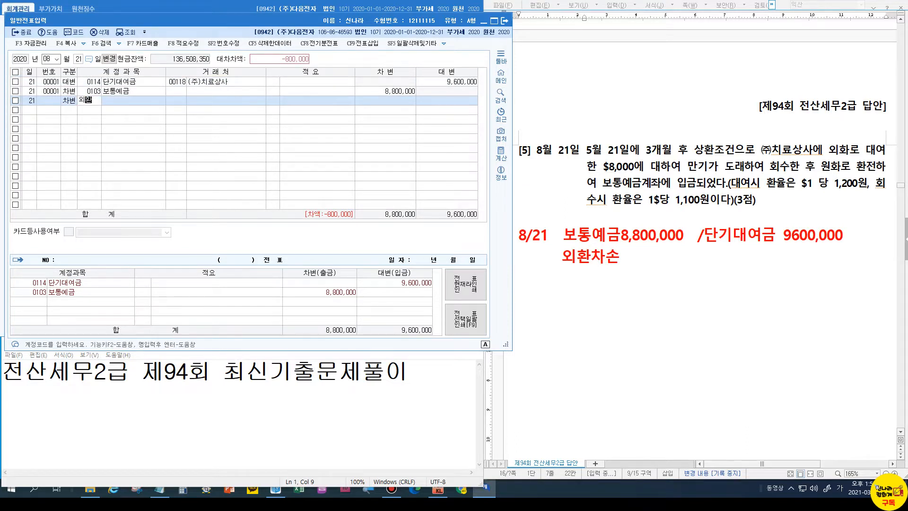
key("Return")
key("Down")
key("Return")
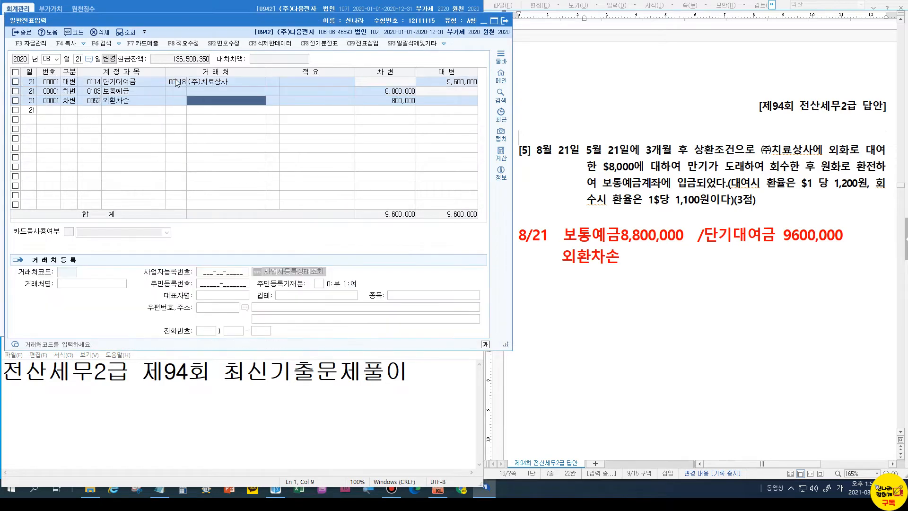
key("Return")
key("Return")
key("Return")
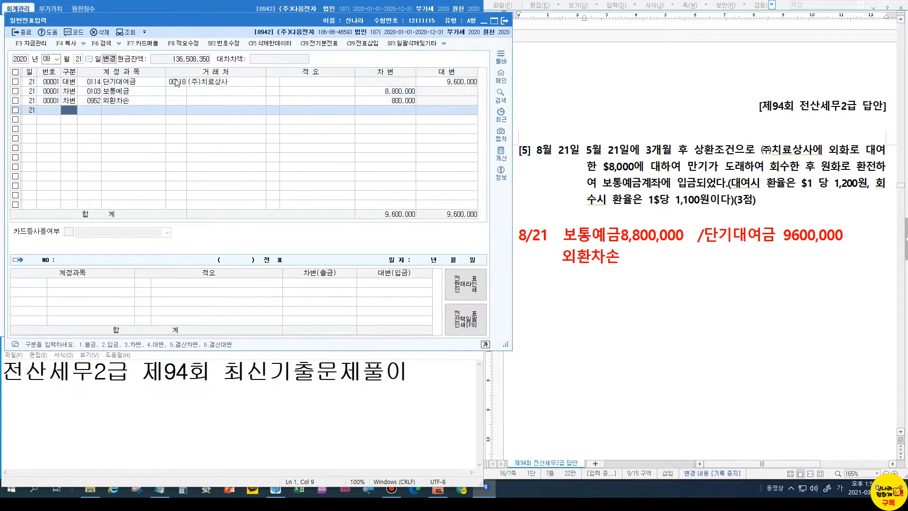
Open 매입매출전표입력 and start a voucher dated 07/25 for question 2's rental transaction
scroll(701, 241, "down", 15)
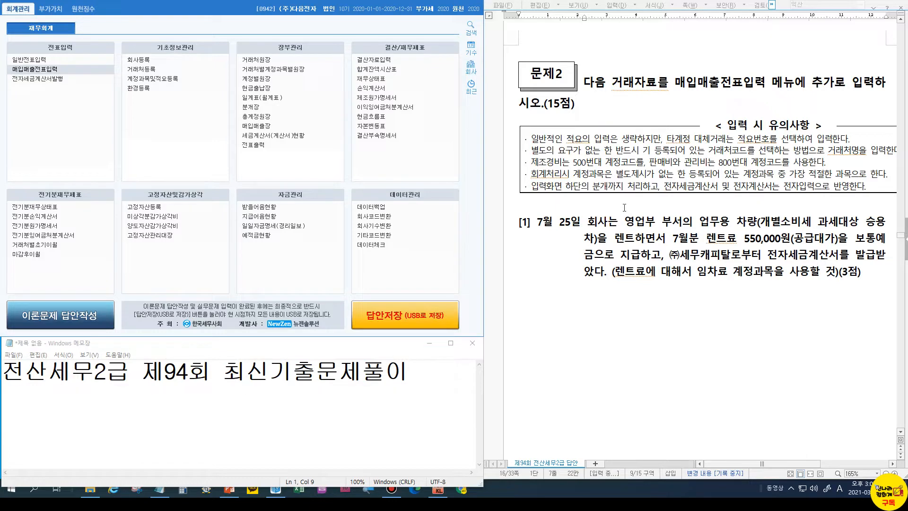
left_click(54, 71)
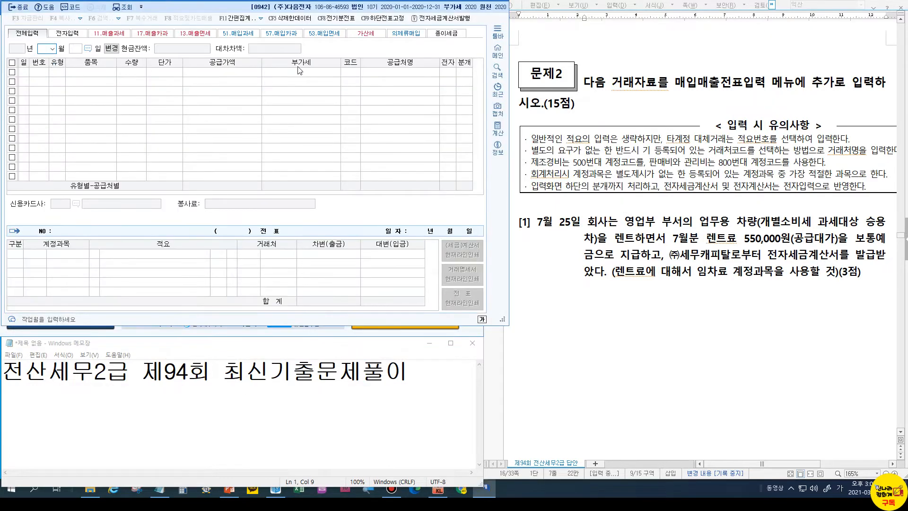
type("7")
key("Return")
type("25")
key("Return")
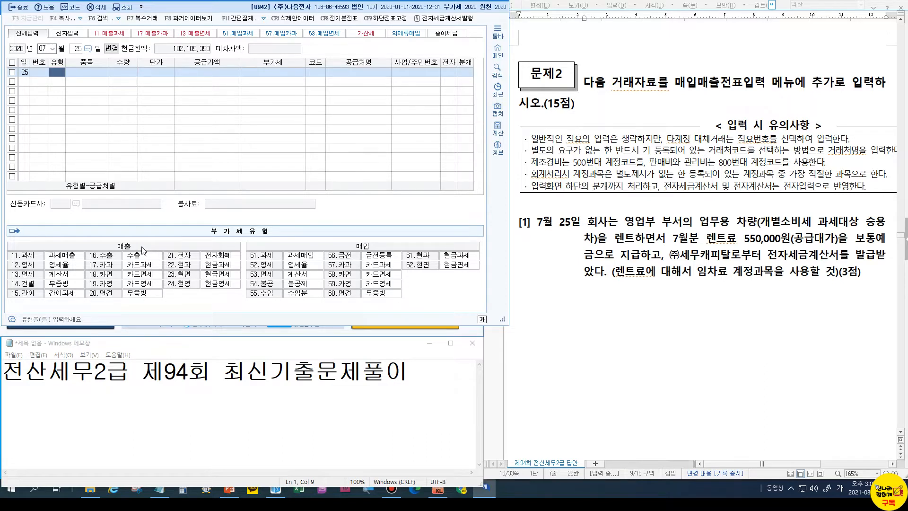
Annotate the question's purchase cues (지급하고, 전자세금계산서, 51 과세, excise-taxed car), then close voucher entry
left_click_drag(353, 240, 375, 251)
left_click_drag(618, 247, 672, 265)
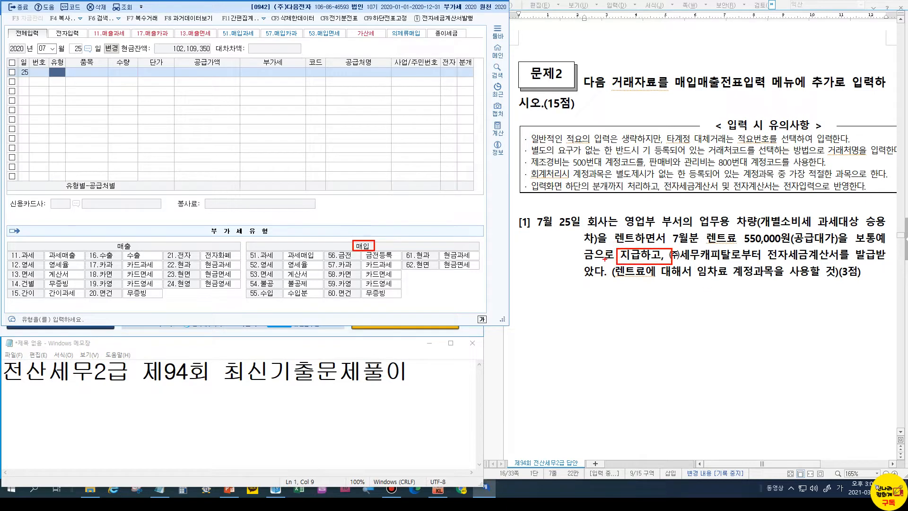
mouse_move(378, 247)
left_mouse_down()
mouse_move(625, 257)
mouse_move(616, 261)
left_mouse_up()
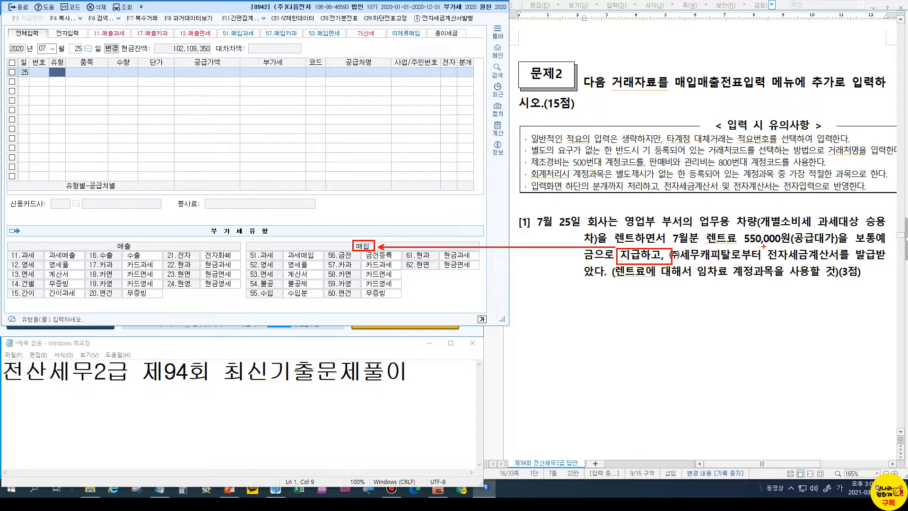
mouse_move(765, 247)
left_mouse_down()
mouse_move(780, 261)
mouse_move(842, 262)
left_mouse_up()
mouse_move(248, 251)
left_mouse_down()
mouse_move(278, 260)
mouse_move(280, 288)
left_mouse_up()
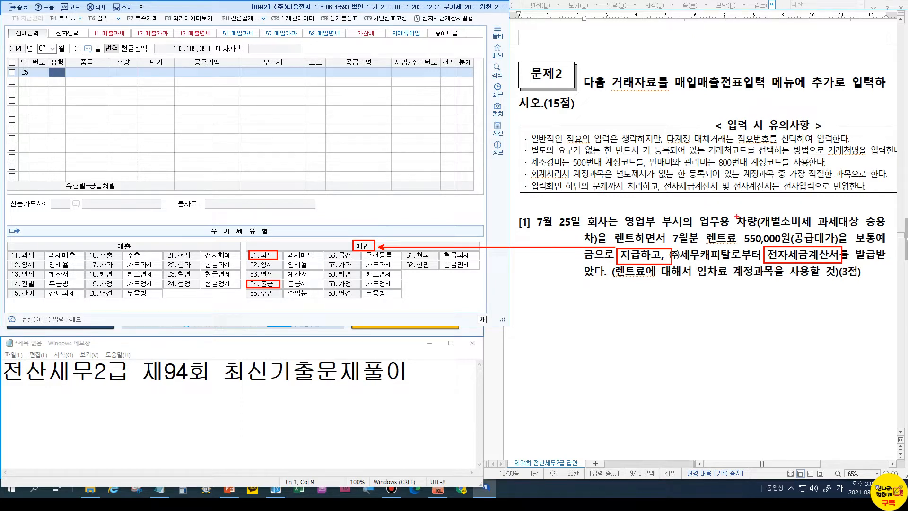
mouse_move(733, 213)
left_mouse_down()
mouse_move(758, 229)
mouse_move(816, 230)
left_mouse_up()
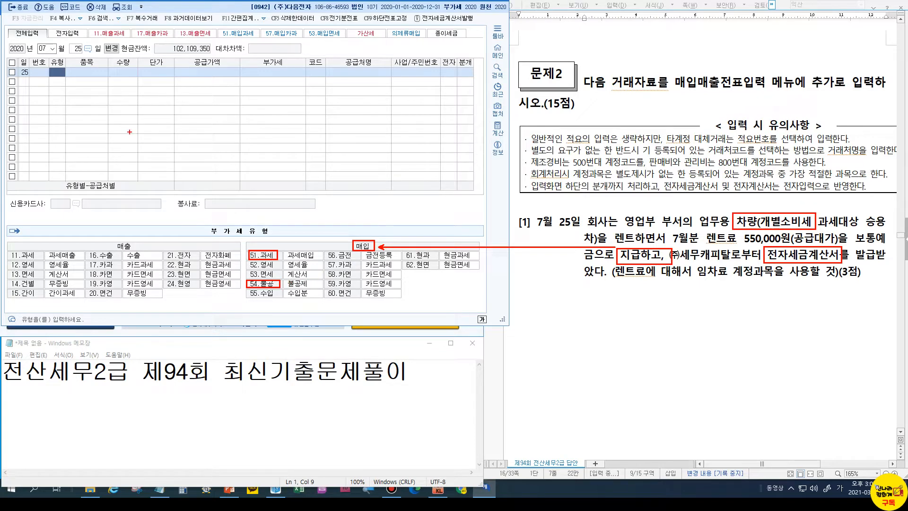
key("Escape")
key("Escape")
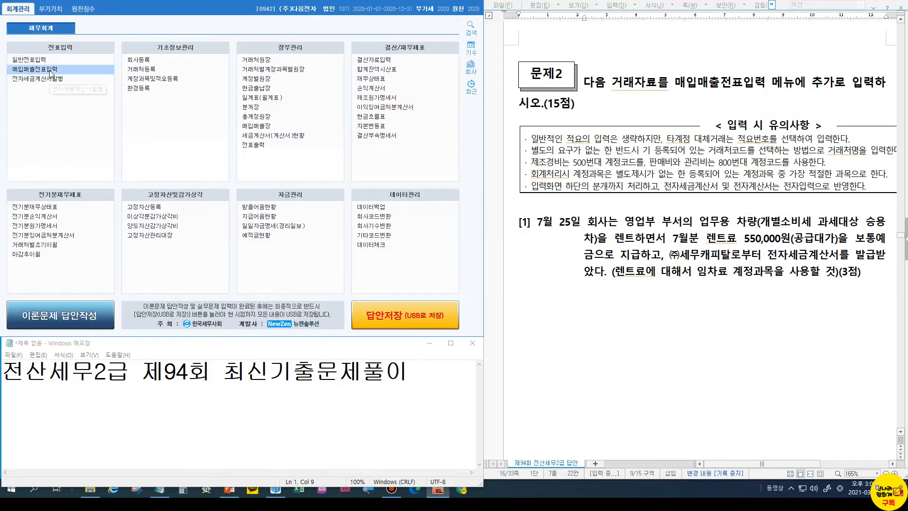
Reopen voucher entry and start a day-25 type 54 불공 line for item 업무용차량렌트료
left_click(52, 71)
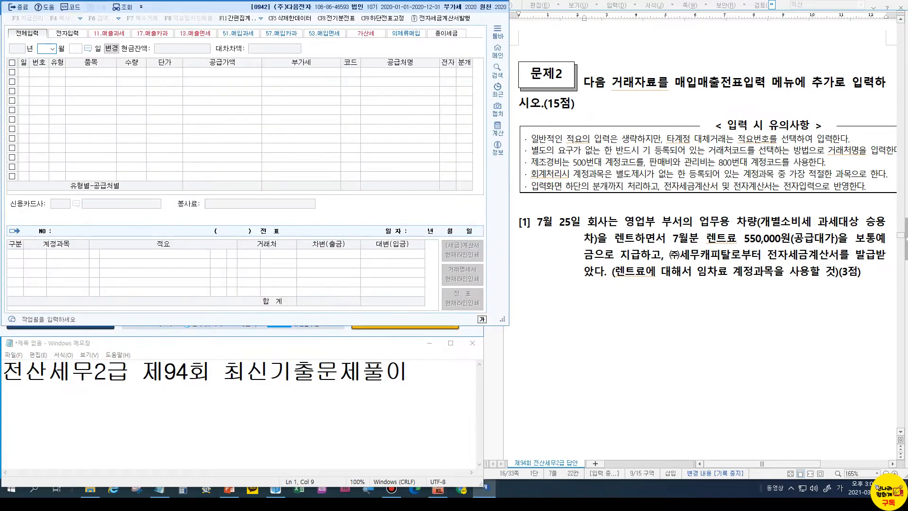
type("25")
key("Return")
key("Return")
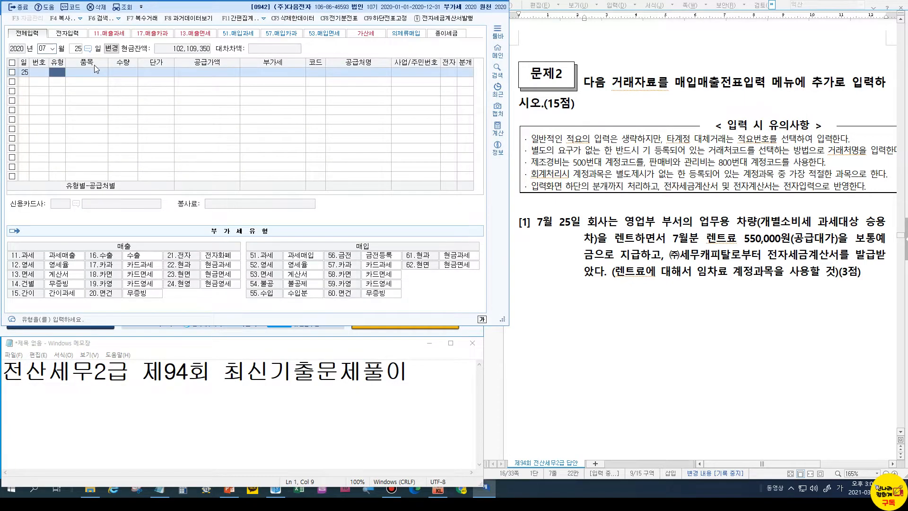
type("54")
key("Return")
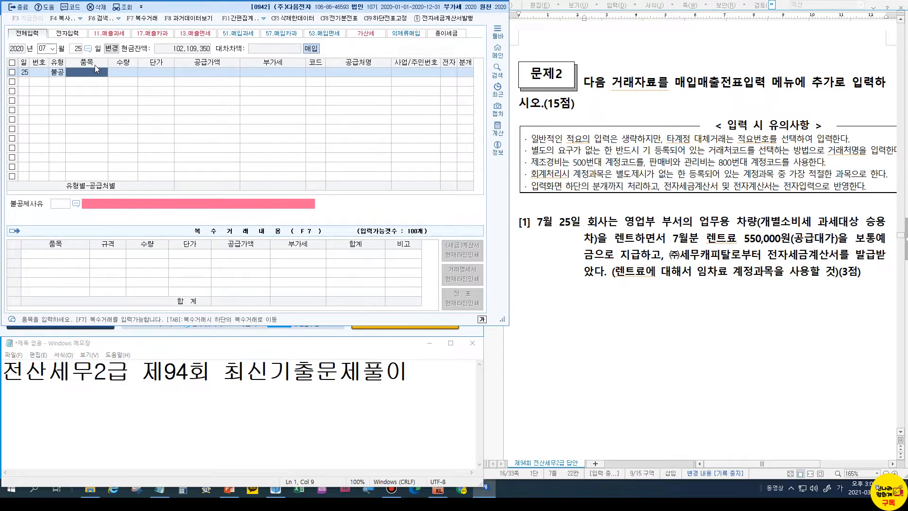
type("업무용")
type("차량")
type("렌트료")
key("Return")
key("Return")
key("Return")
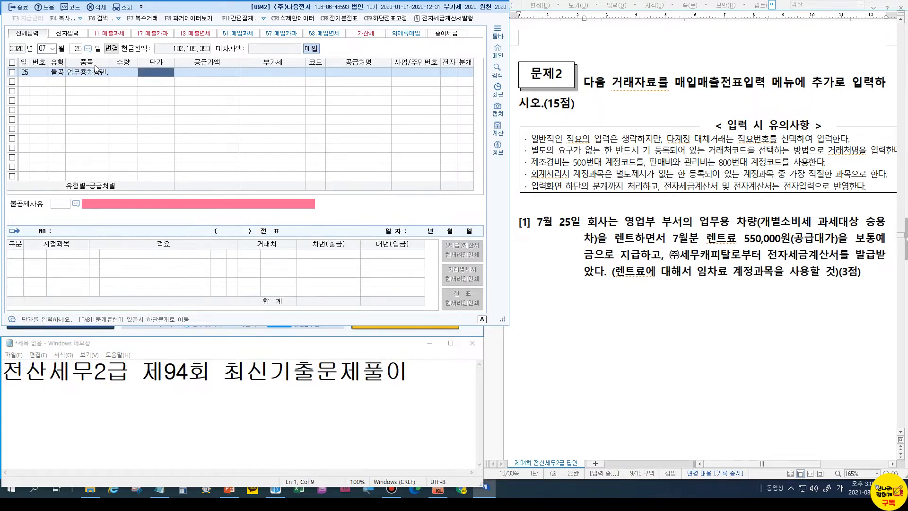
Enter supply 500,000 with VAT 50,000, supplier (주)세무캐피탈, and non-deduction reason 3
type("5000000")
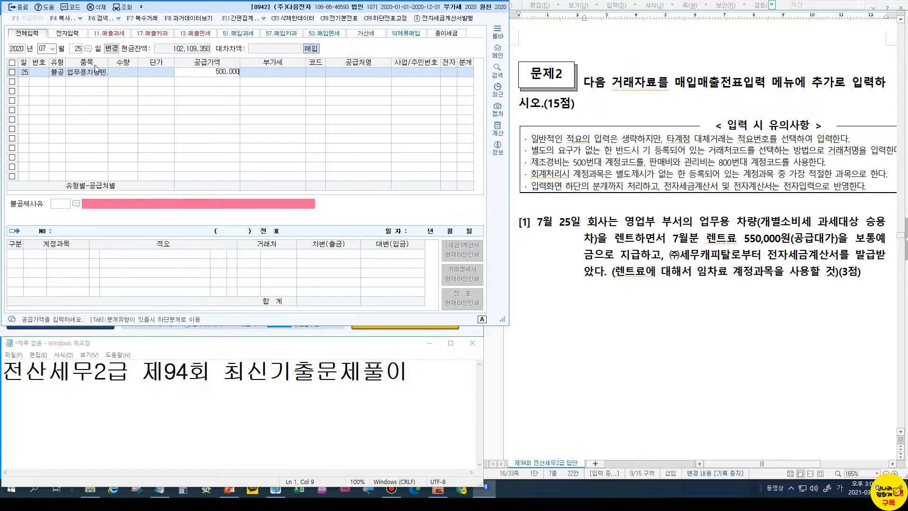
key("Return")
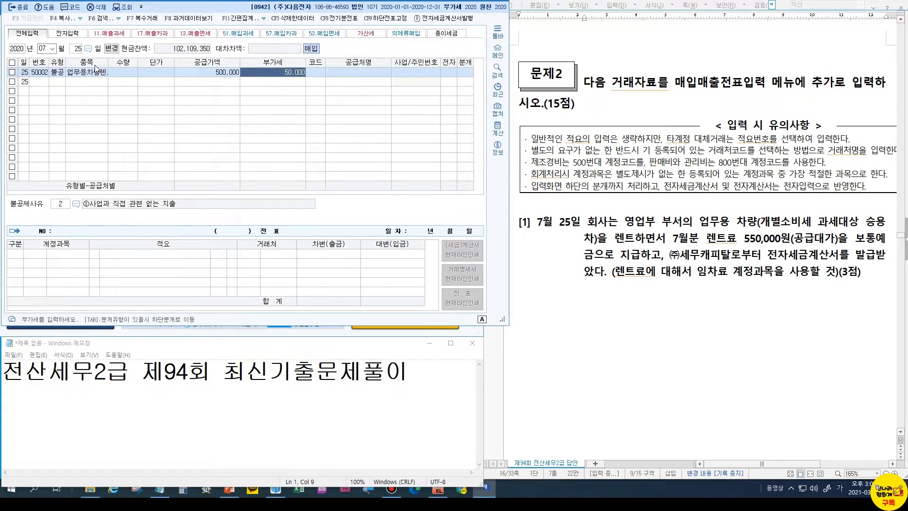
key("Return")
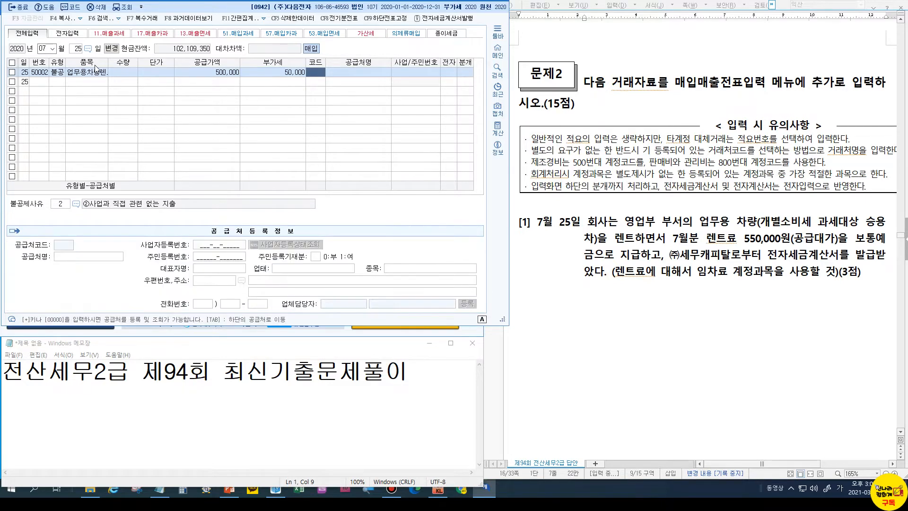
type("세무")
key("Return")
key("Return")
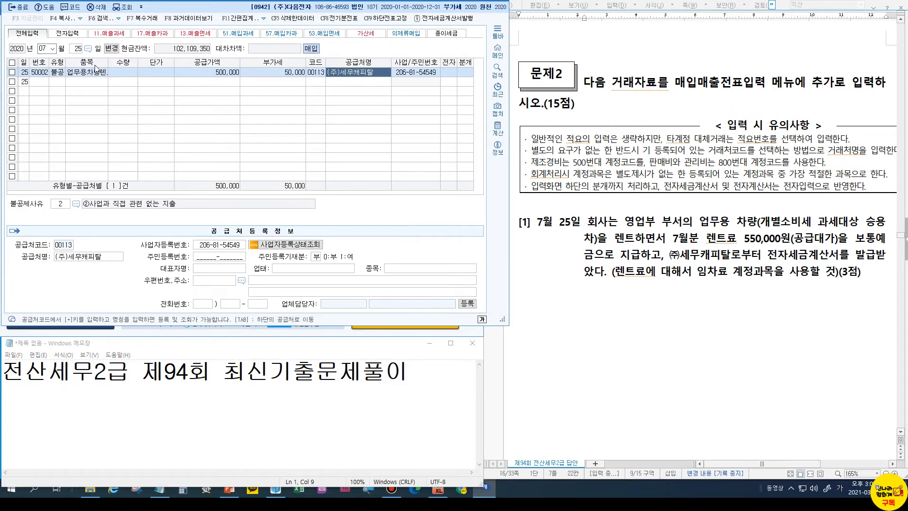
type("1")
key("Return")
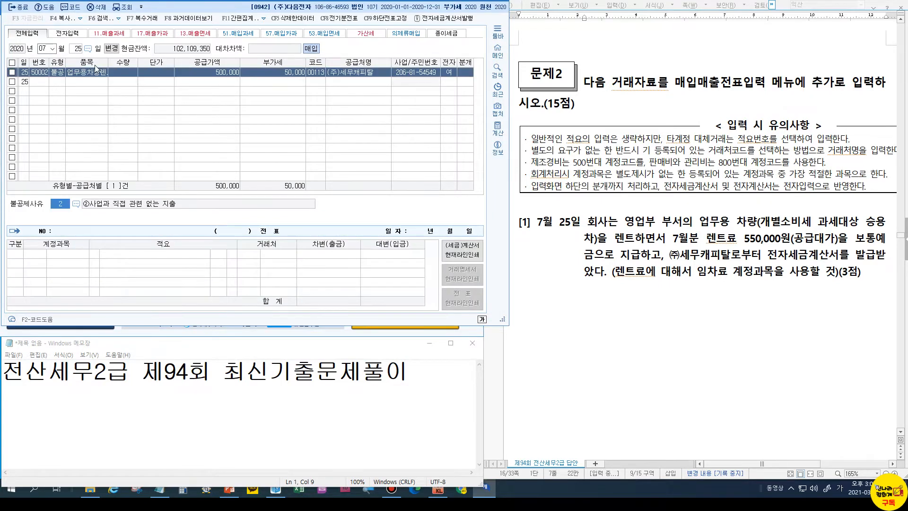
left_click(76, 204)
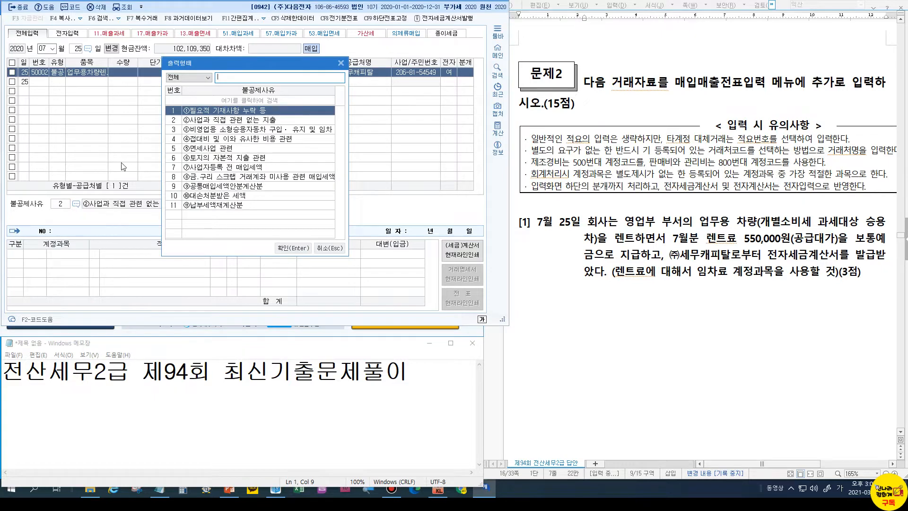
left_click(188, 130)
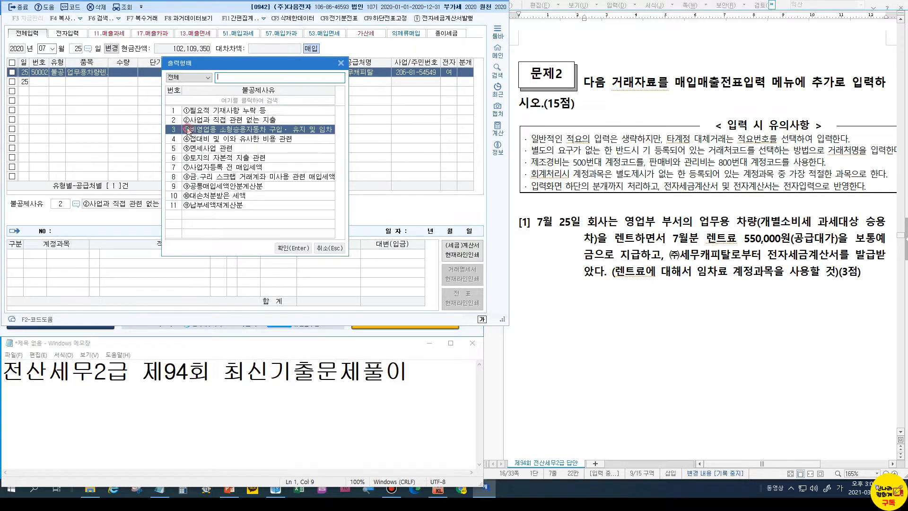
left_click(293, 248)
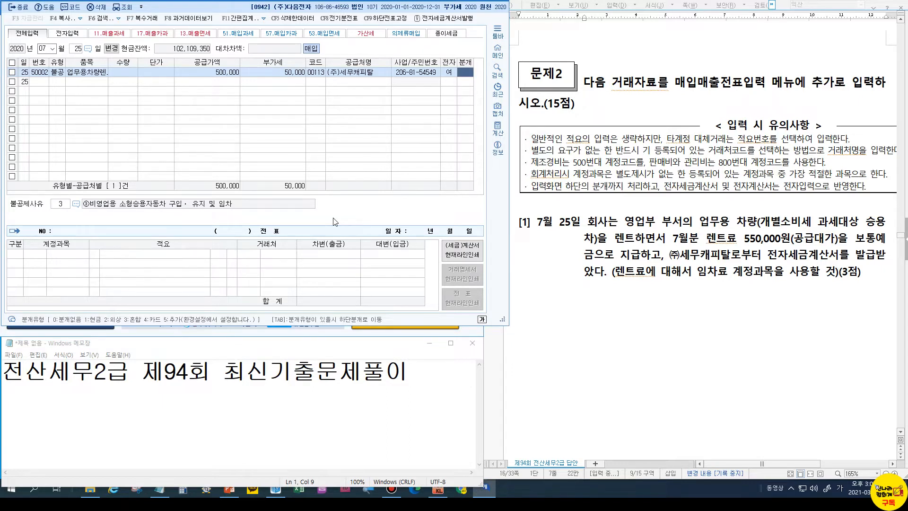
Make it a mixed entry debiting 0819 임차료 and crediting 0103 보통예금 550,000
type("3")
key("Return")
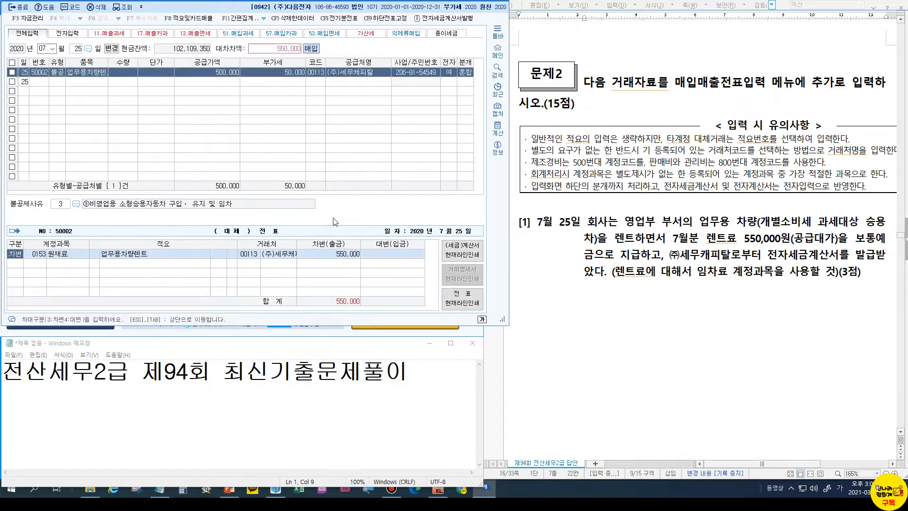
key("Return")
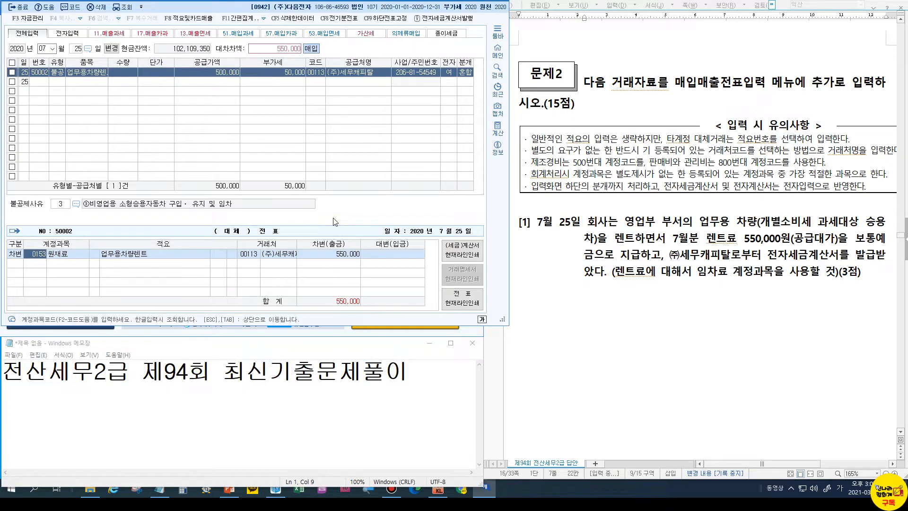
type("임차")
key("Return")
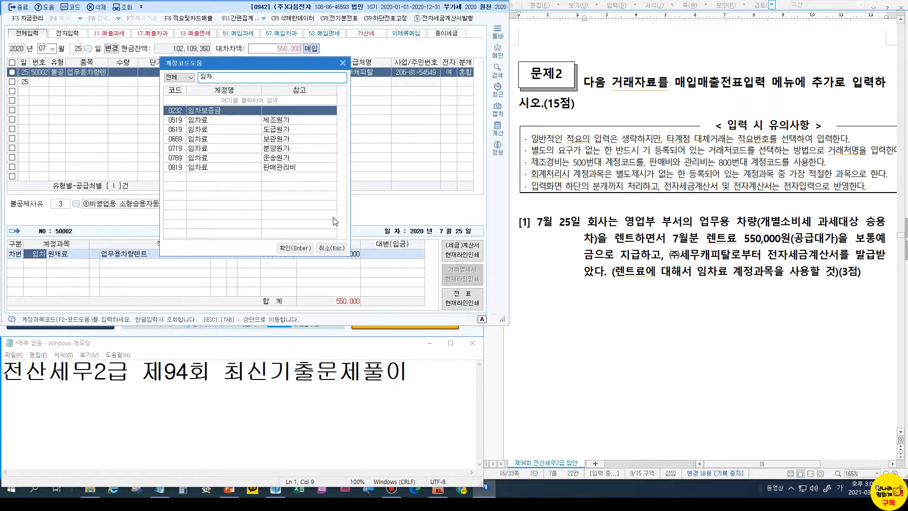
key("Down")
key("Down")
key("Down")
key("Down")
key("Down")
key("Down")
key("Return")
key("Return")
key("Return")
key("Return")
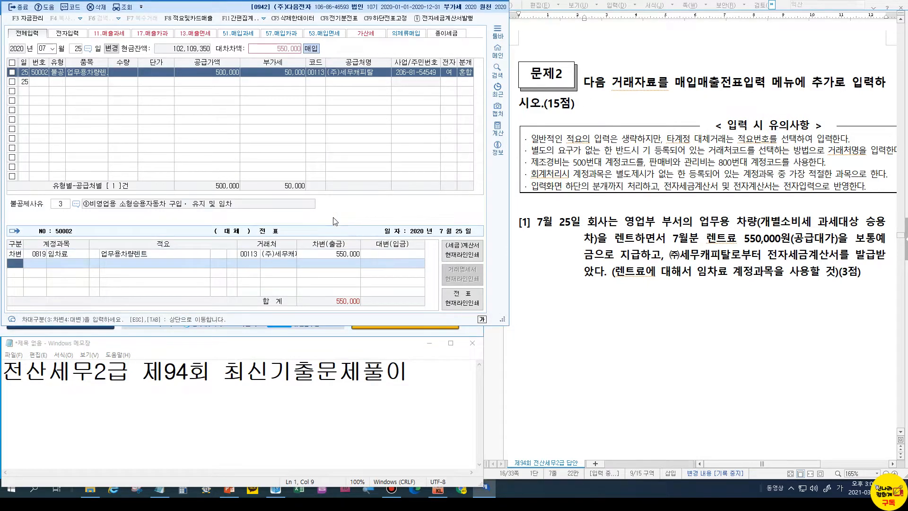
type("4")
type("103")
key("Return")
key("Return")
key("Return")
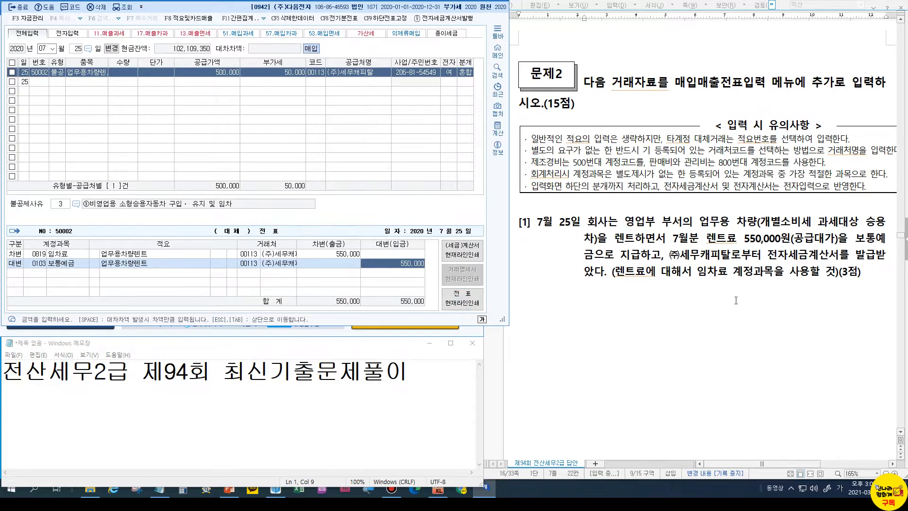
scroll(745, 307, "down", 10)
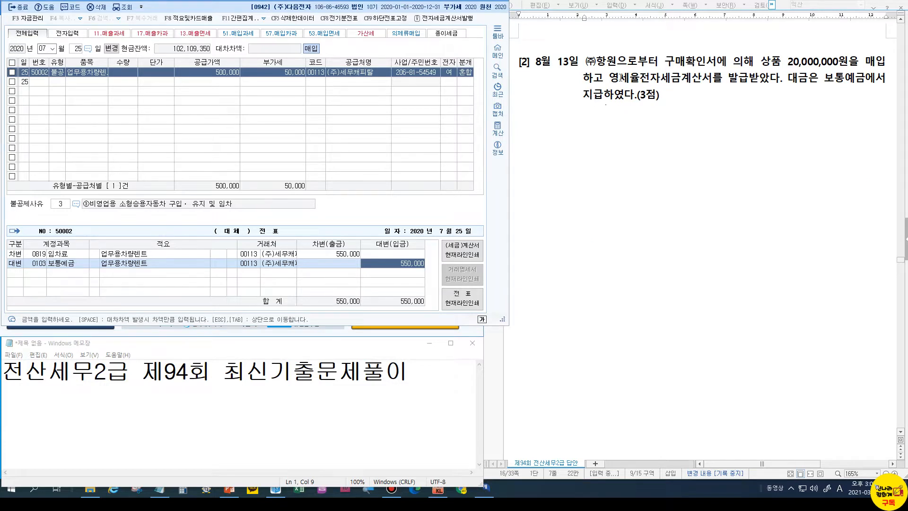
Set the voucher date to August 13 and mark the 구매확인서 and 영세율전자세금계산서 wording
left_click(54, 81)
left_click(50, 49)
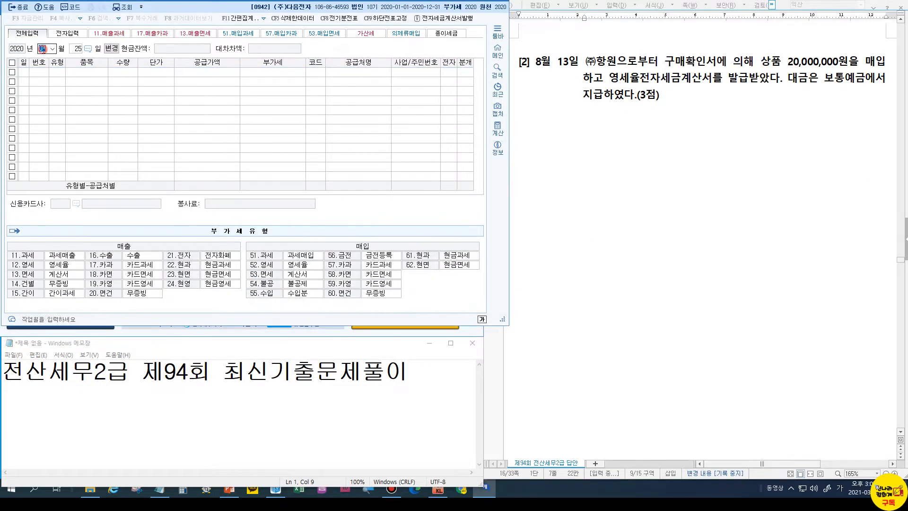
type("08")
key("Return")
type("13")
key("Return")
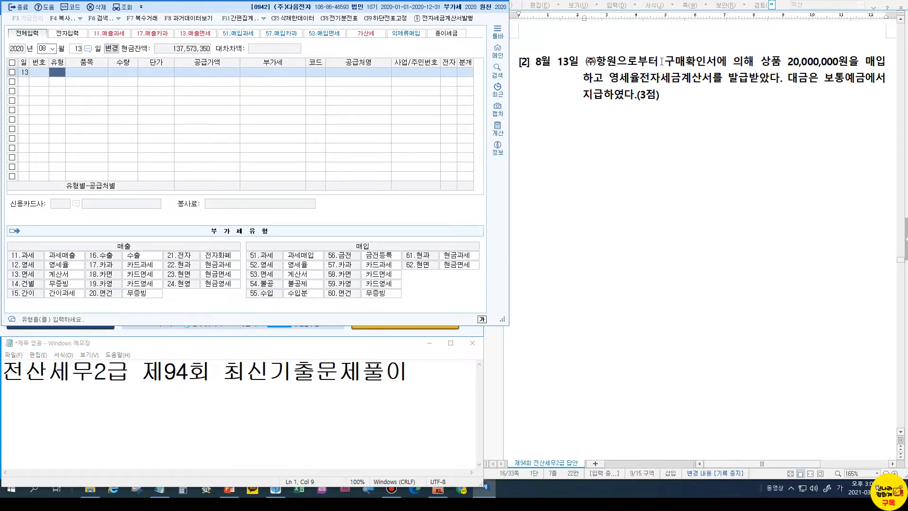
mouse_move(663, 51)
left_mouse_down()
mouse_move(681, 67)
mouse_move(719, 71)
left_mouse_up()
mouse_move(608, 70)
left_mouse_down()
mouse_move(648, 90)
mouse_move(781, 90)
left_mouse_up()
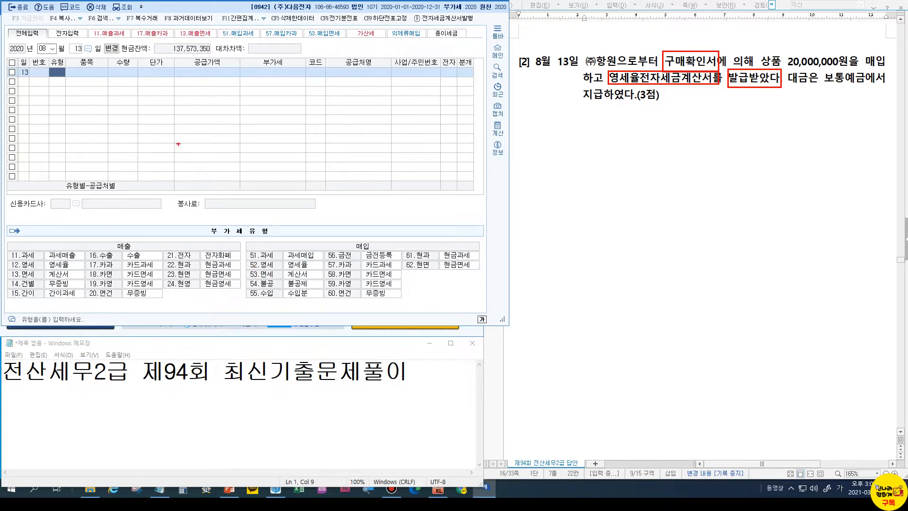
key("Escape")
Enter a type 52 영세 line for 상품, supply 20,000,000, supplier (주)항원
type("52")
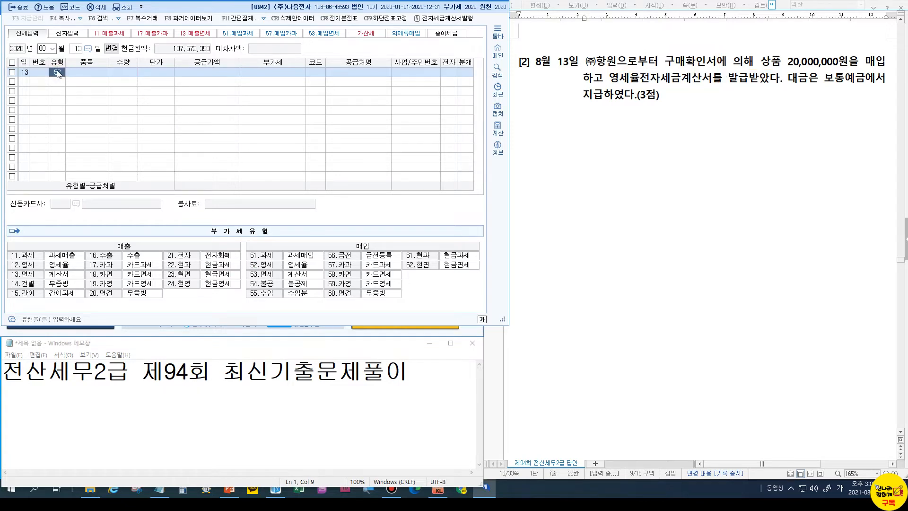
key("Return")
type("상품")
key("Return")
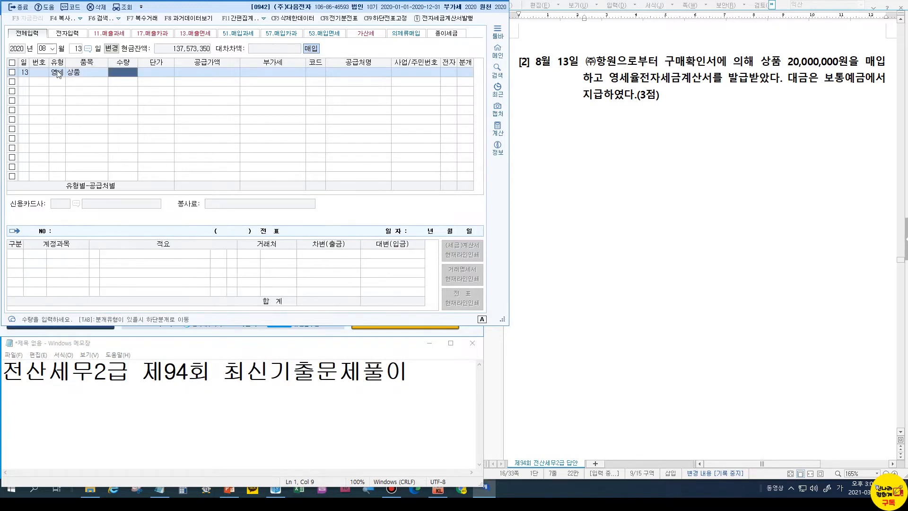
key("Return")
key("Return")
type("2")
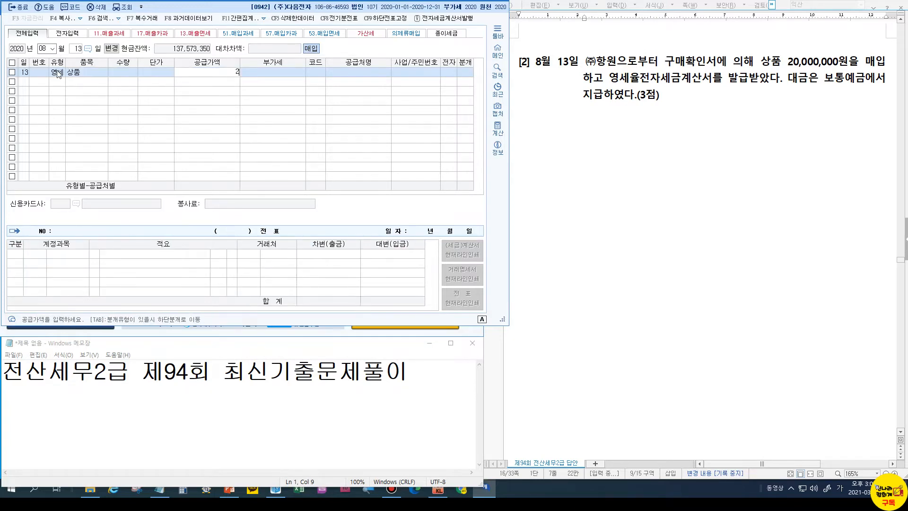
type("0,000,000")
key("Return")
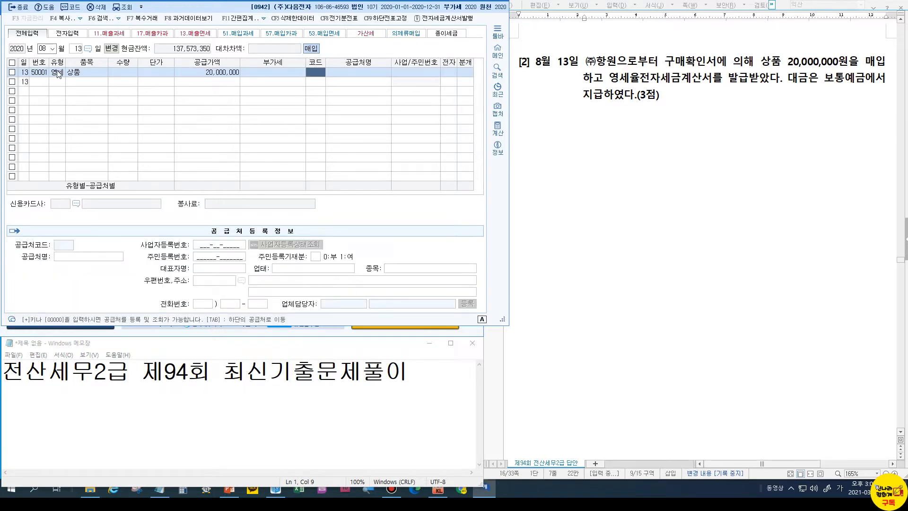
type("항원")
key("Return")
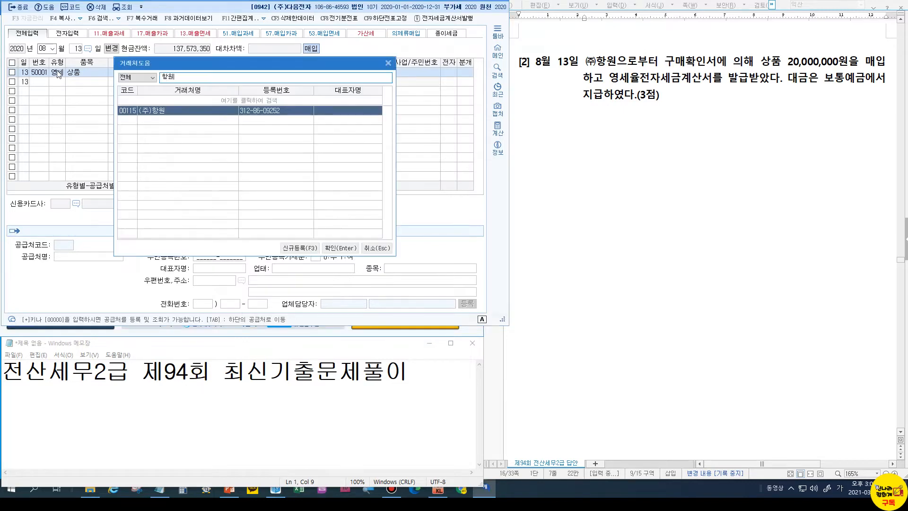
key("Return")
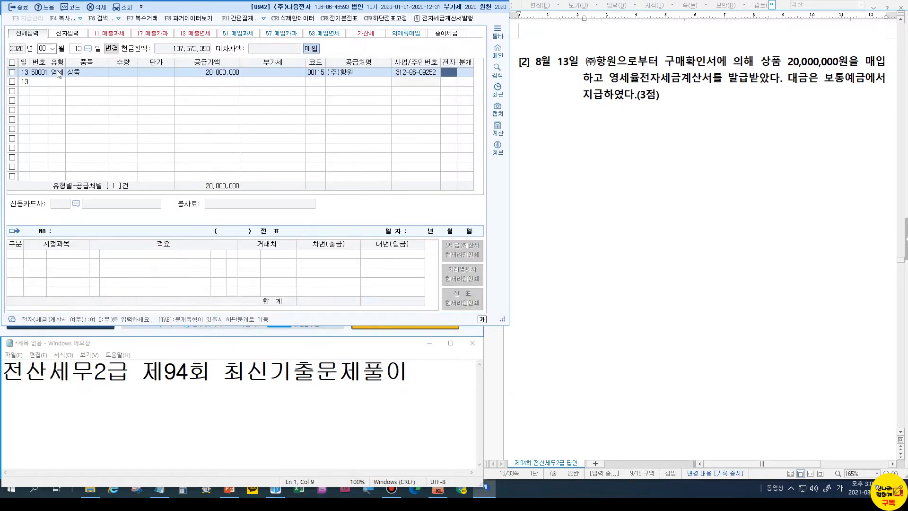
Mark it electronic and journal it as mixed: debit 0146 상품, credit 0103 보통예금
type("1")
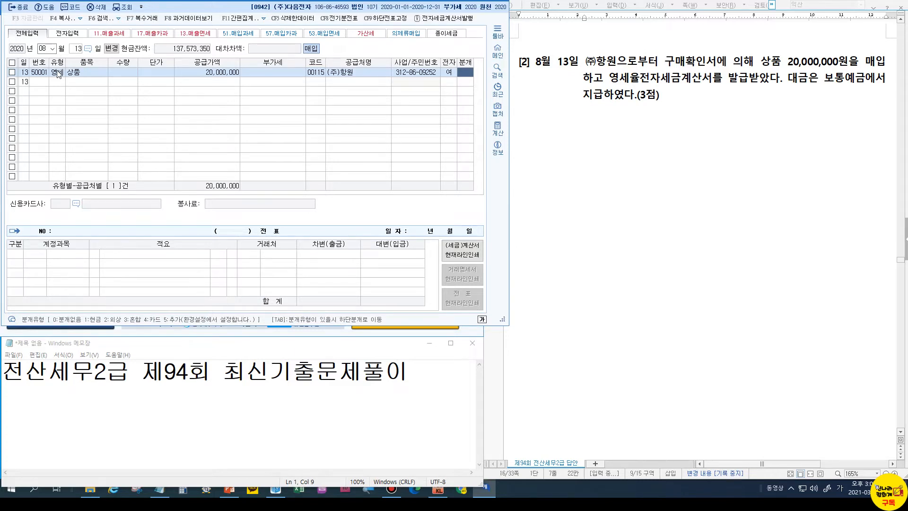
type("3")
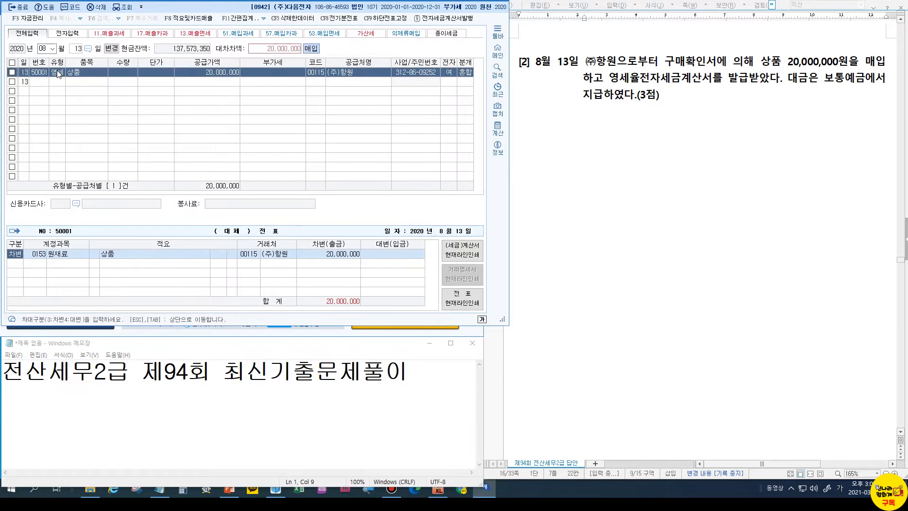
key("Return")
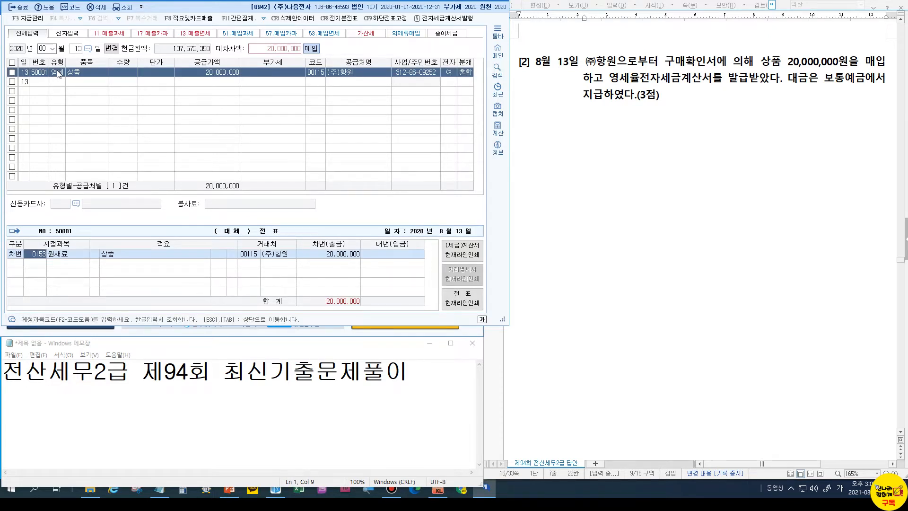
type("146")
key("Return")
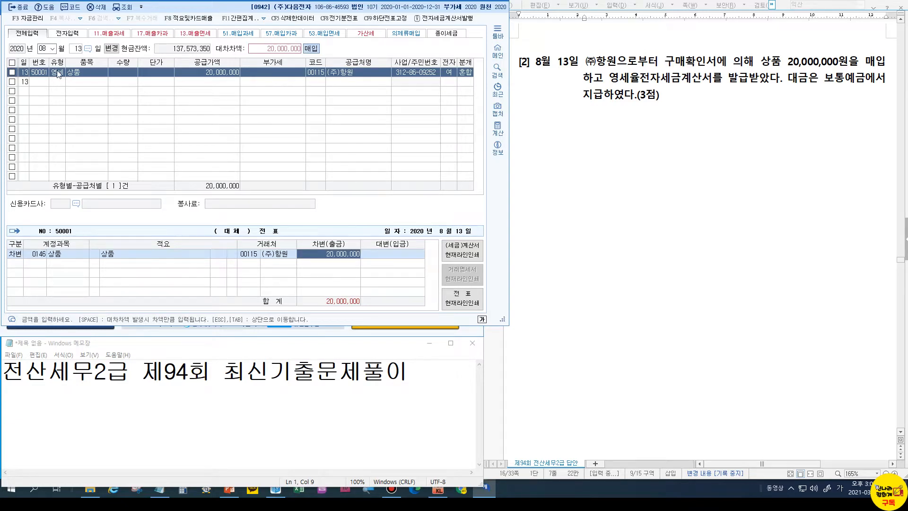
key("Return")
type("4103")
key("Return")
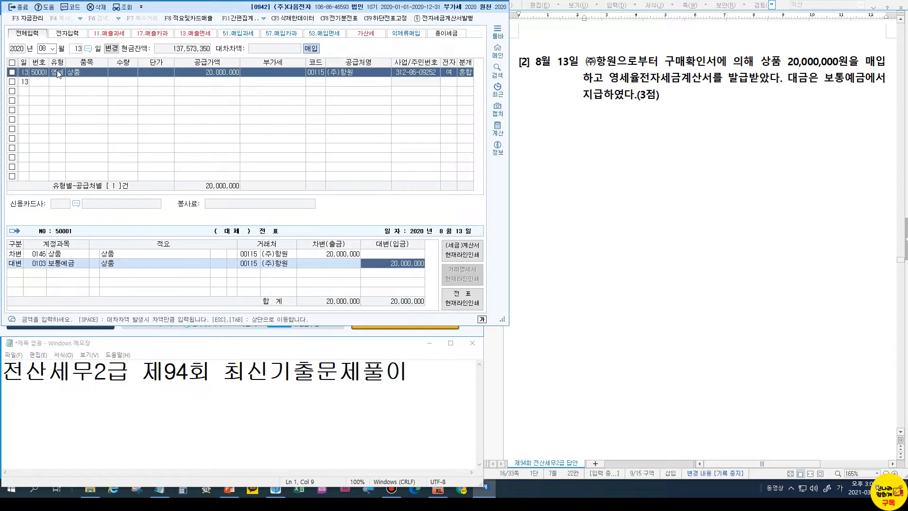
scroll(649, 256, "down", 5)
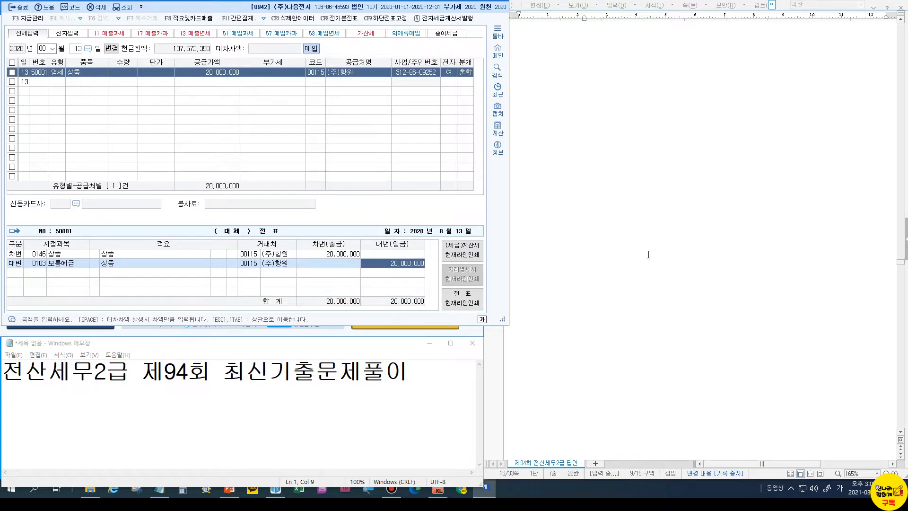
Change the voucher date to September 11
scroll(648, 256, "down", 5)
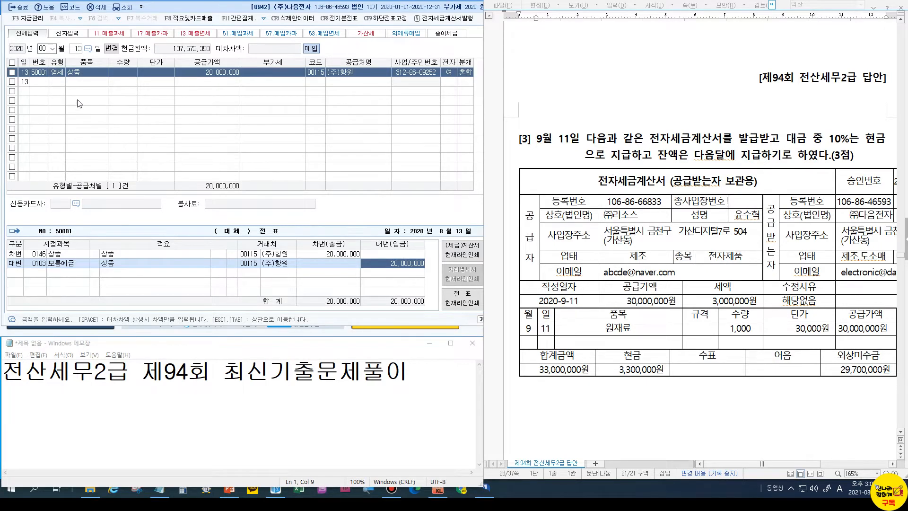
left_click(45, 49)
type("09")
key("Return")
type("11")
key("Return")
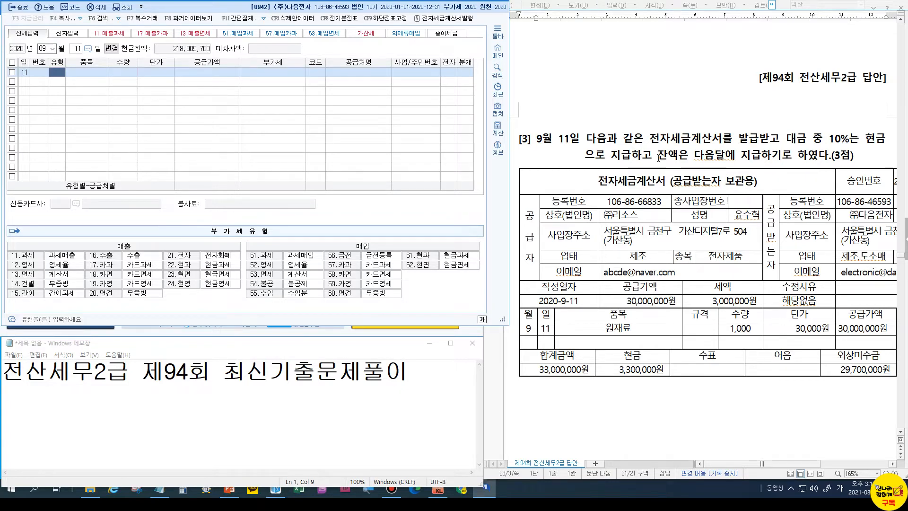
Enter a type 51 과세 line for 원재료, 1,000 units at 30,000, supply 30,000,000
type("51")
key("Return")
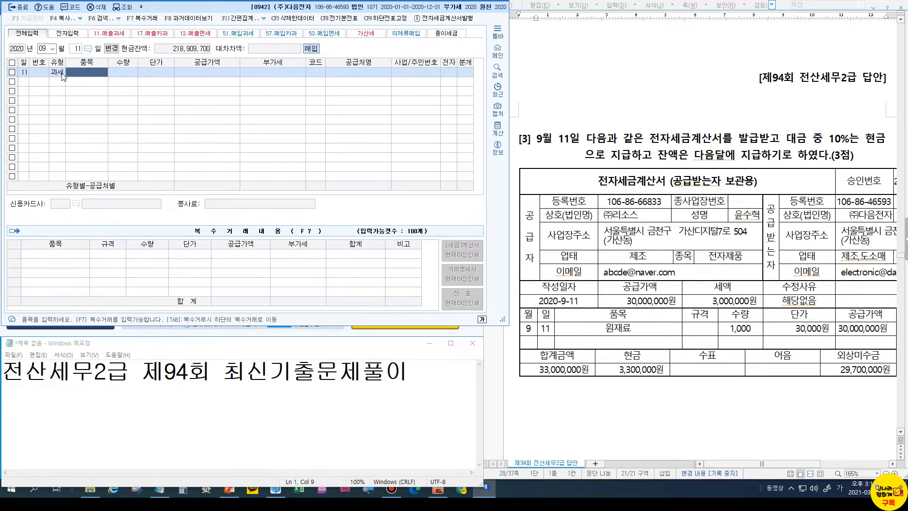
type("원재료")
key("Return")
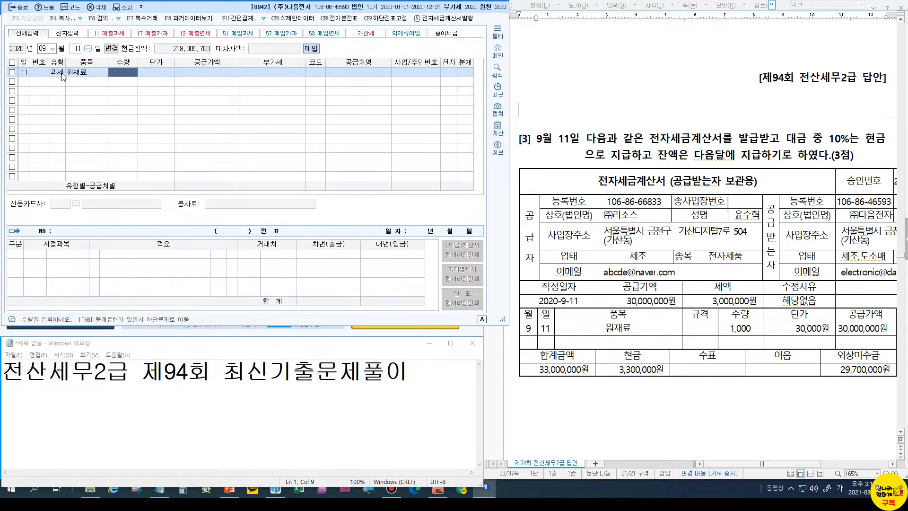
type("1000")
key("Return")
type("30,000")
key("Return")
key("Return")
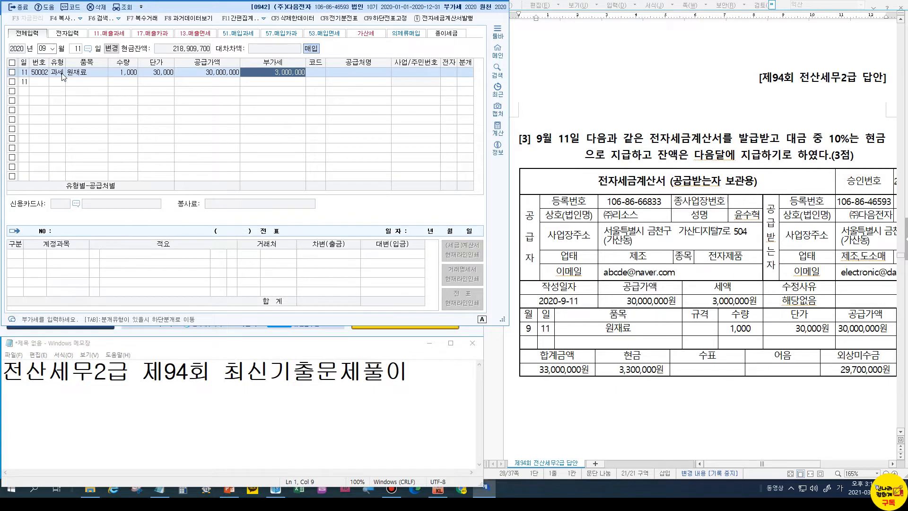
key("Return")
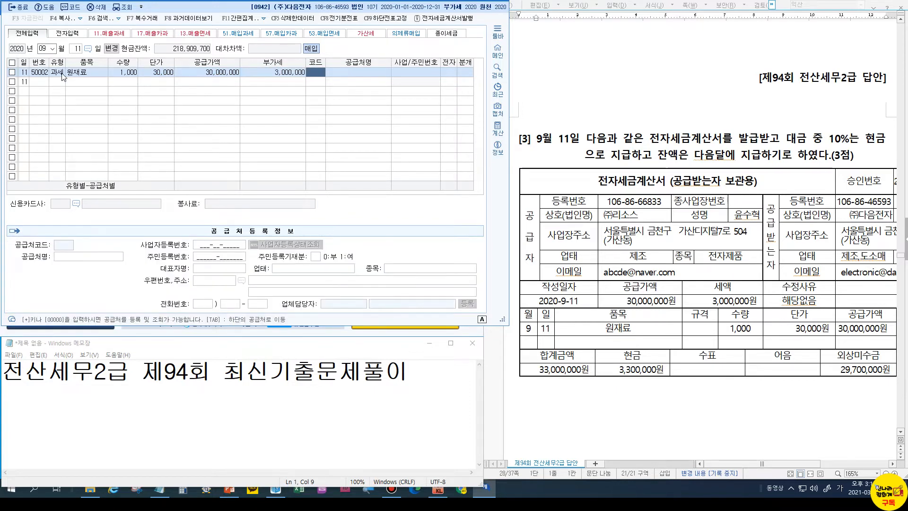
Set supplier (주)리소스, electronic invoice 1, and mixed journal entry type 3
type("리소")
type("스")
key("Return")
key("Return")
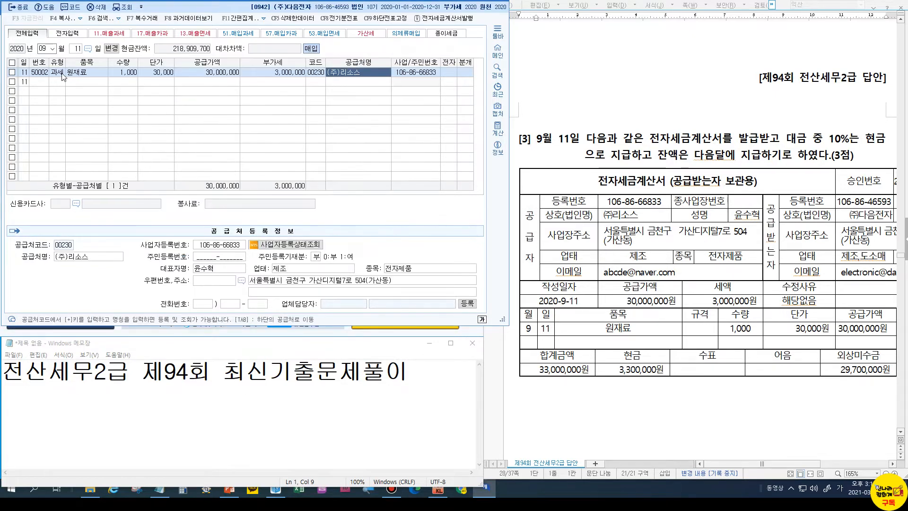
key("Return")
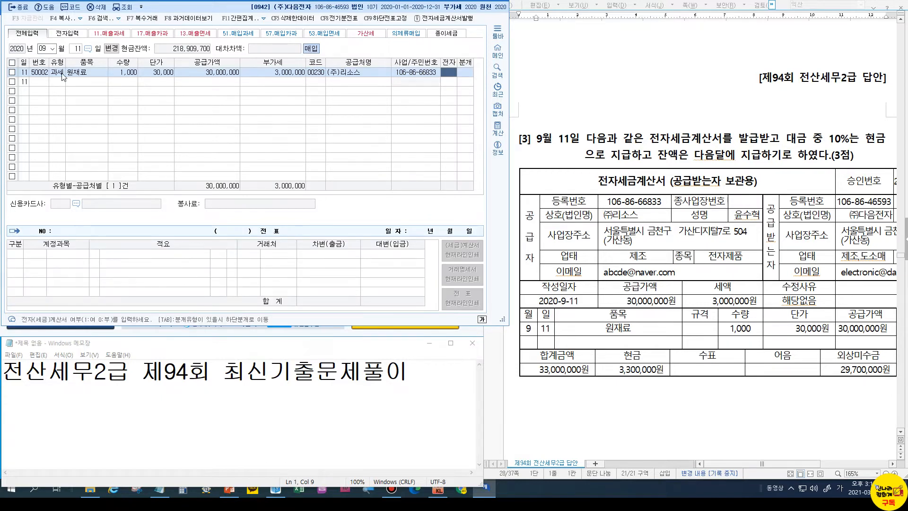
type("1")
key("Return")
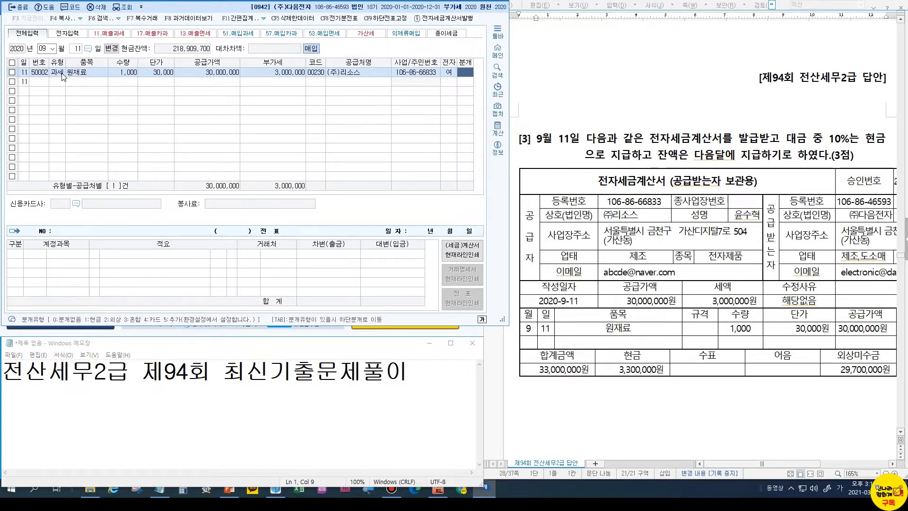
key("3")
key("Return")
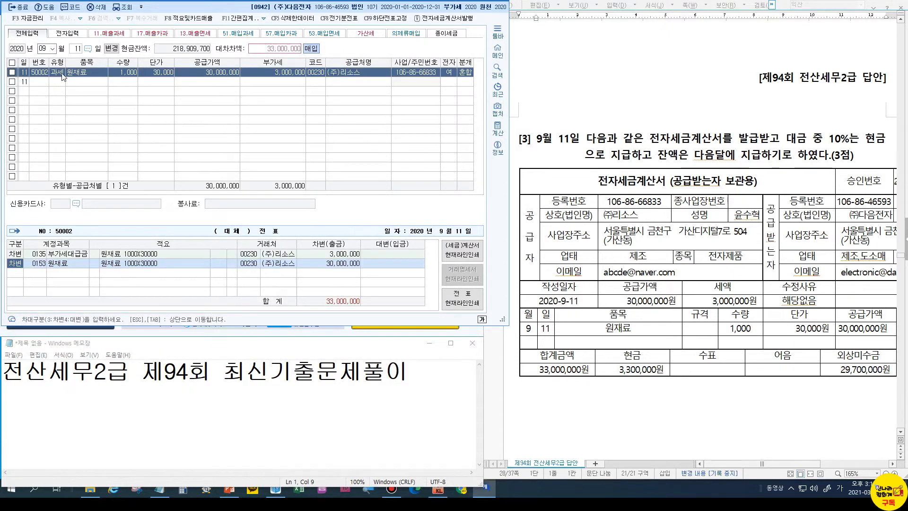
Add credit lines 0101 현금 3,300,000 and 0251 외상매입금 29,700,000
key("Return")
key("Return")
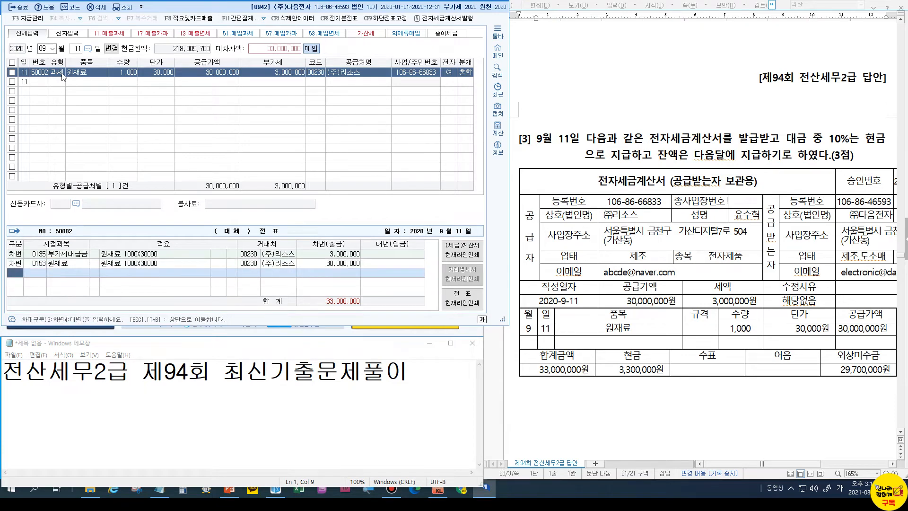
key("4")
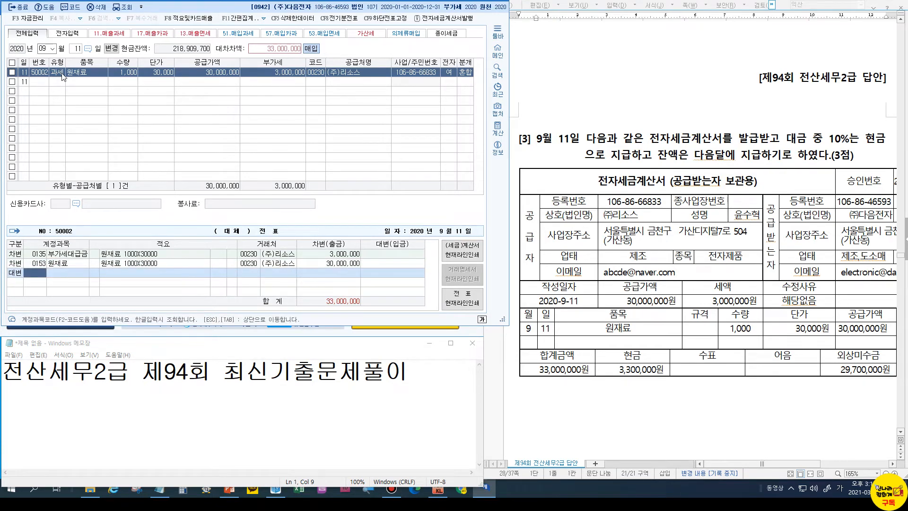
type("101")
key("Return")
key("Return")
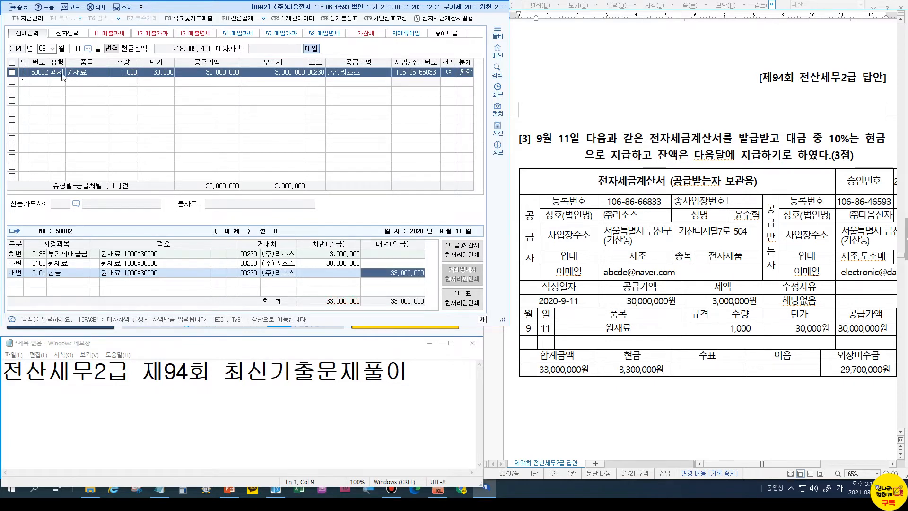
type("3,300,000")
key("Return")
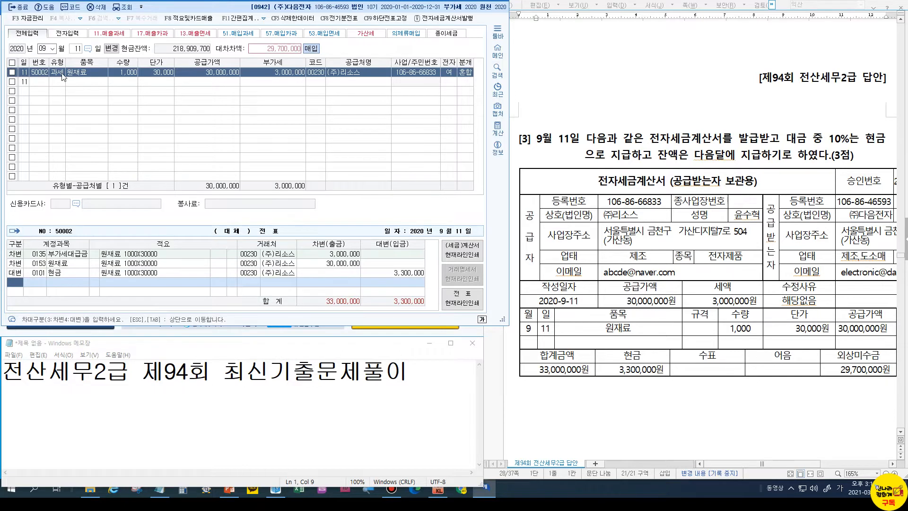
type("4")
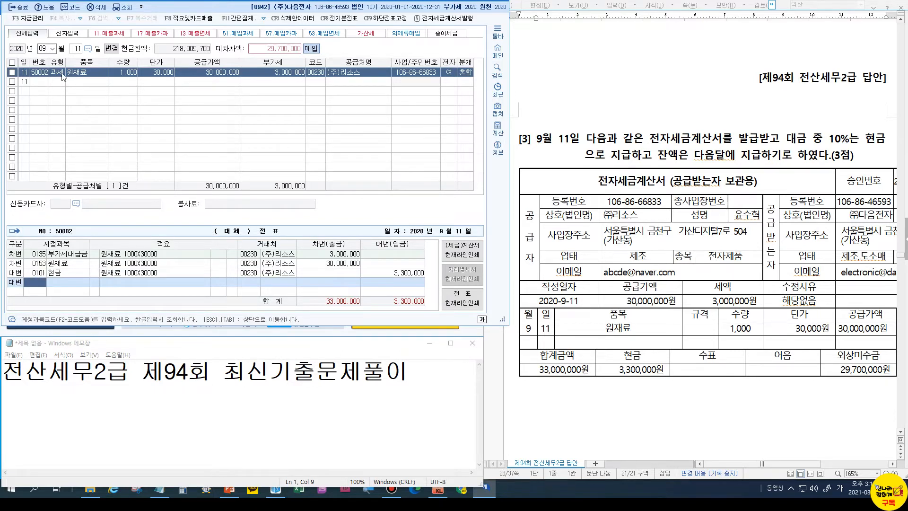
type("251")
key("Return")
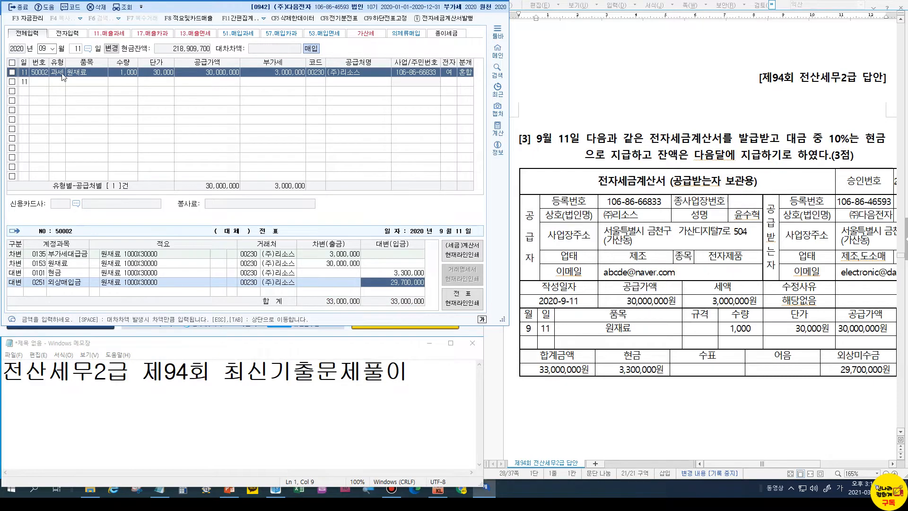
Review question [4] in the answer document and set the new voucher day to September 28
scroll(673, 294, "down", 10)
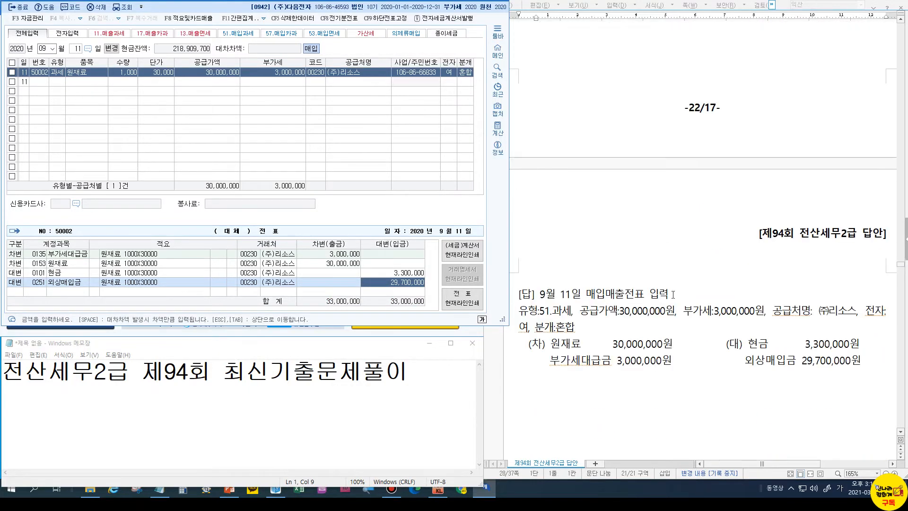
scroll(673, 294, "down", 3)
left_click(541, 220)
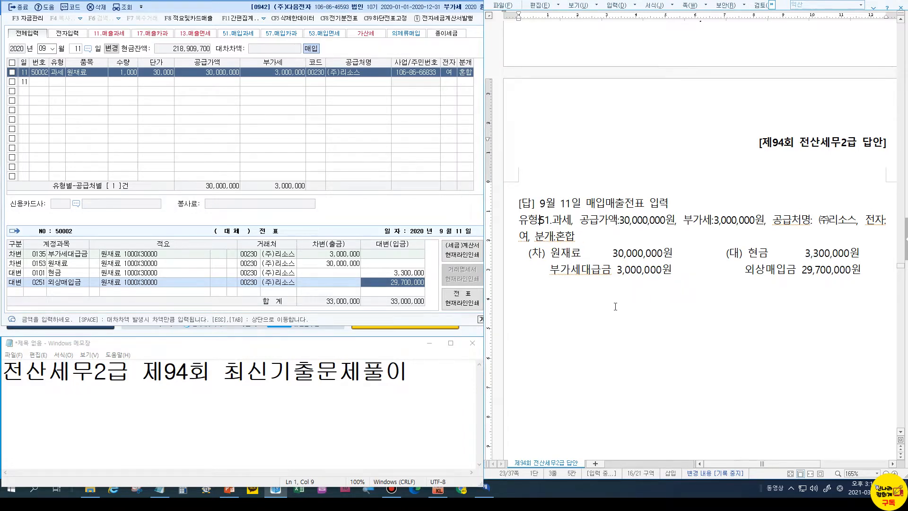
scroll(620, 303, "down", 10)
scroll(624, 322, "down", 3)
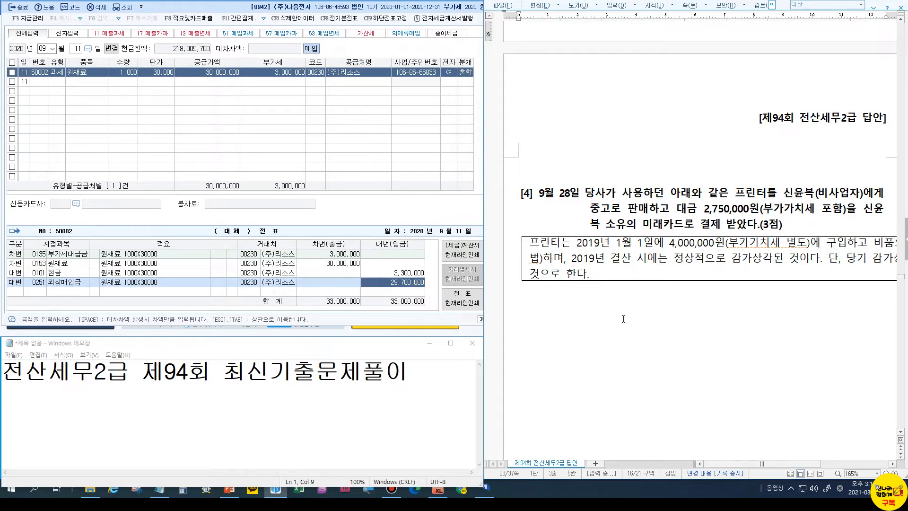
left_click(76, 49)
type("28")
key("Return")
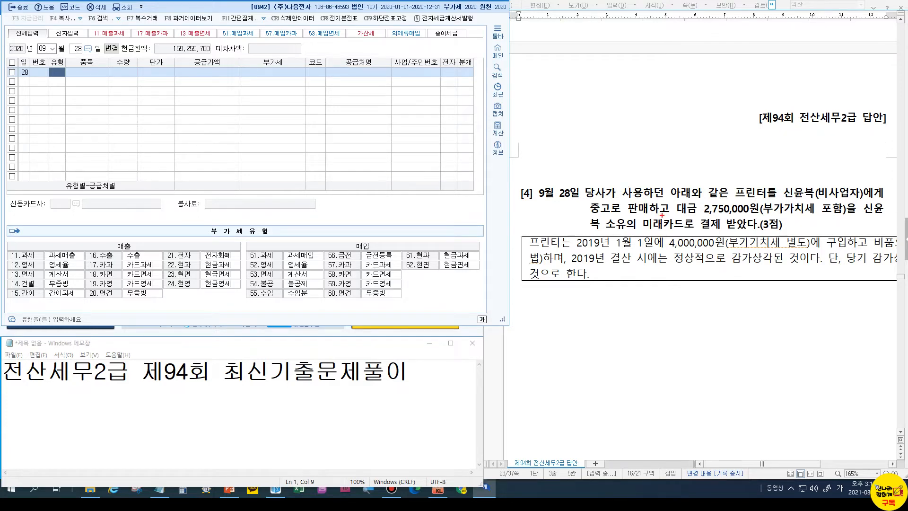
Highlight 판매하고 and 카드로 in the problem and the matching 17.카과 sales VAT type
left_click_drag(627, 201, 673, 215)
left_click_drag(107, 236, 140, 252)
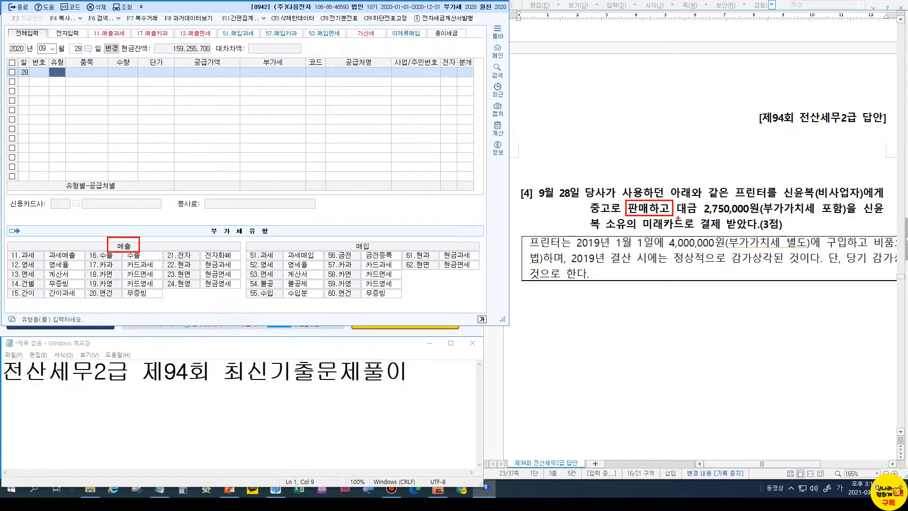
left_click_drag(664, 216, 699, 232)
left_click_drag(86, 259, 118, 270)
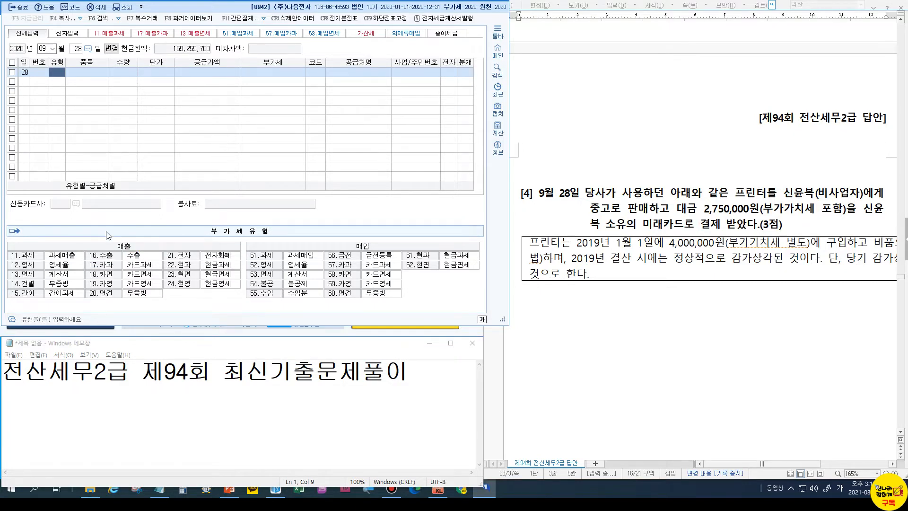
key("Escape")
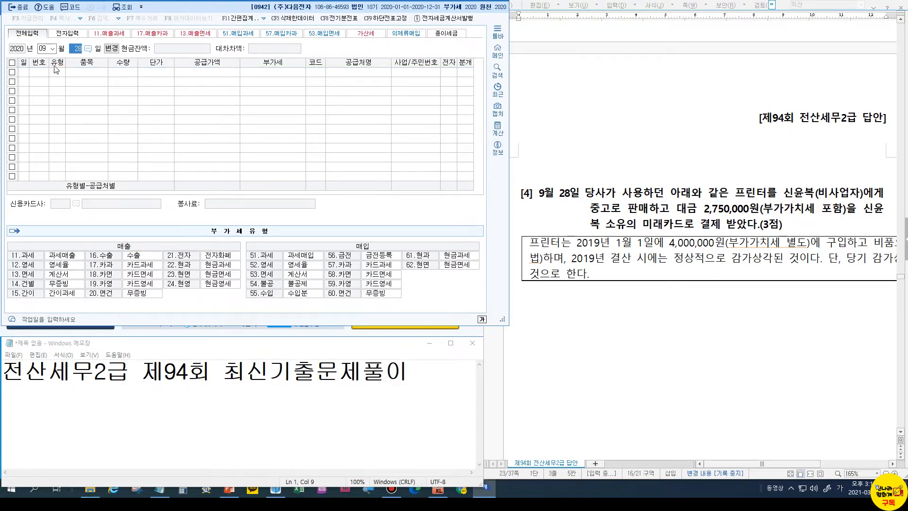
Enter a day-28 type 17 카과 sale of 프린터 for 2,750,000 to the individual buyer
key("Return")
type("17")
key("Return")
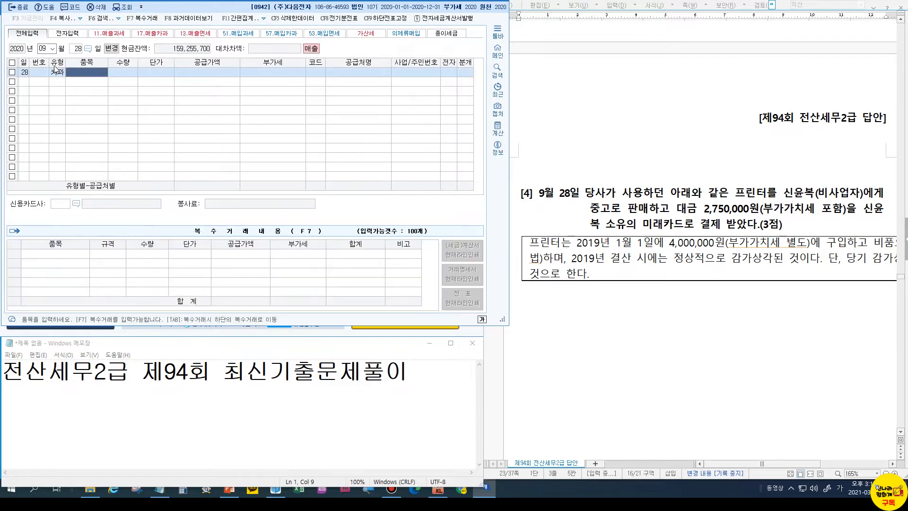
type("플린터")
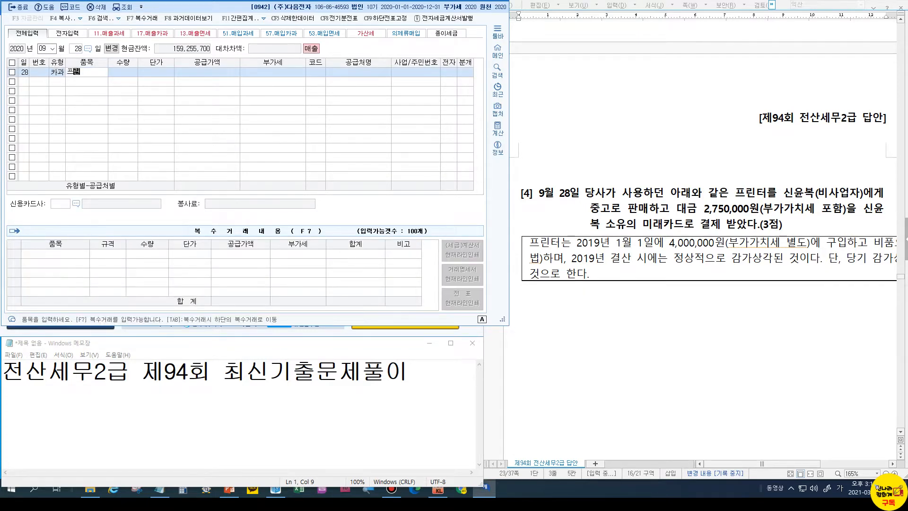
key("Return")
key("Return")
key("Return")
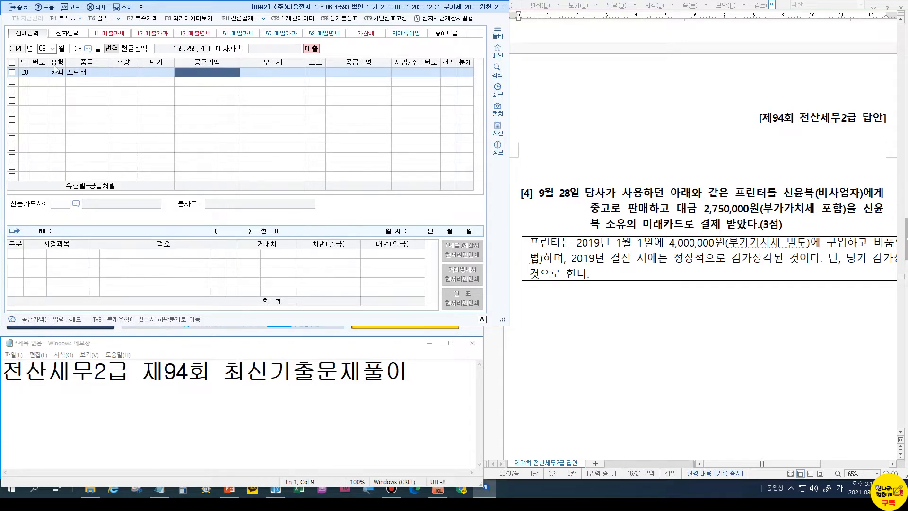
type("2750000")
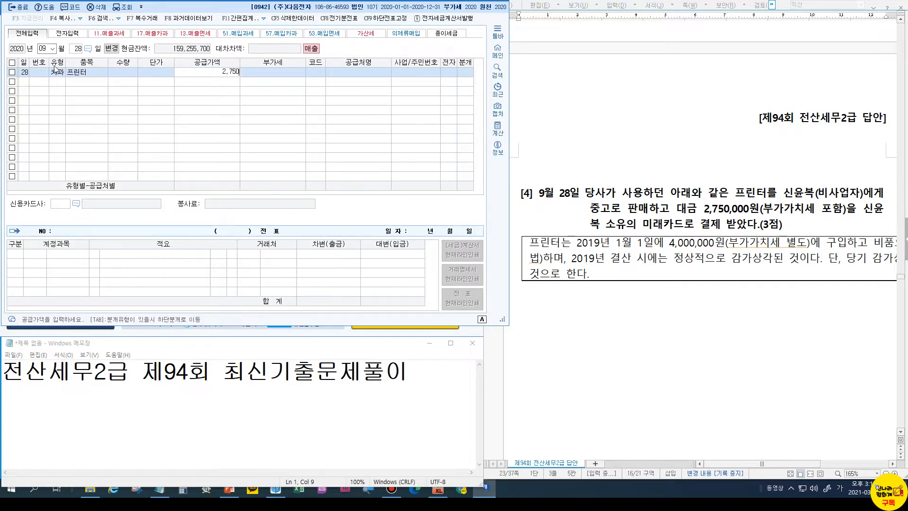
key("Return")
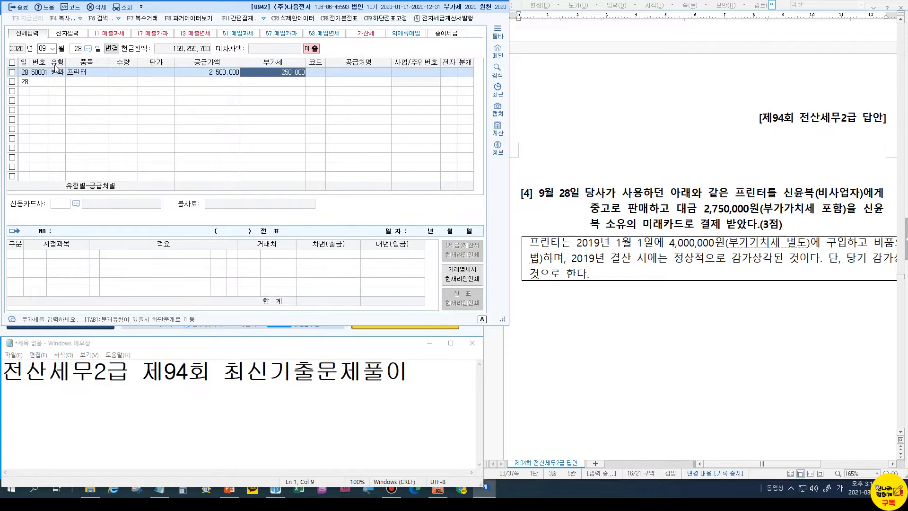
key("Return")
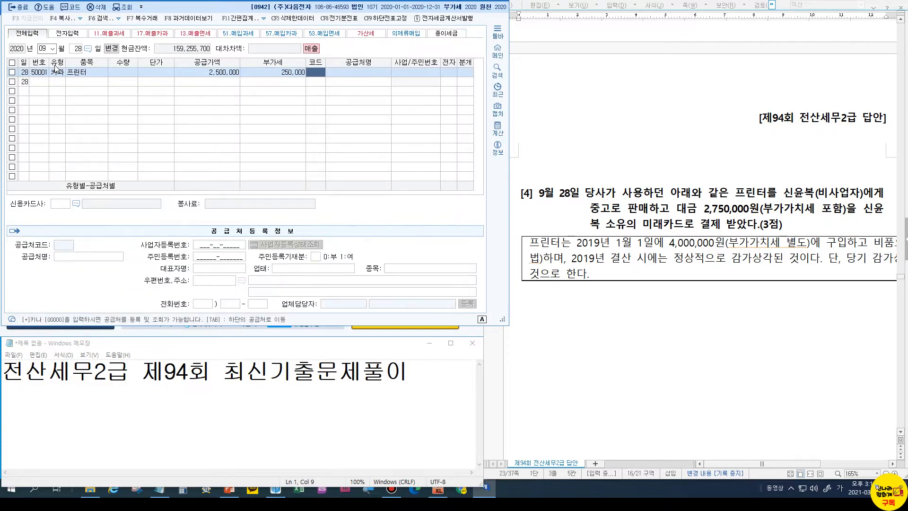
type("신윤")
key("Return")
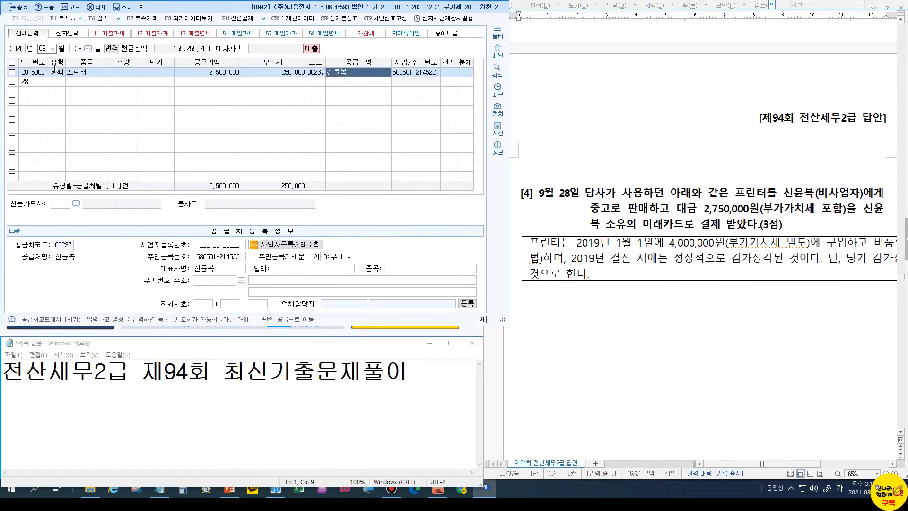
key("Return")
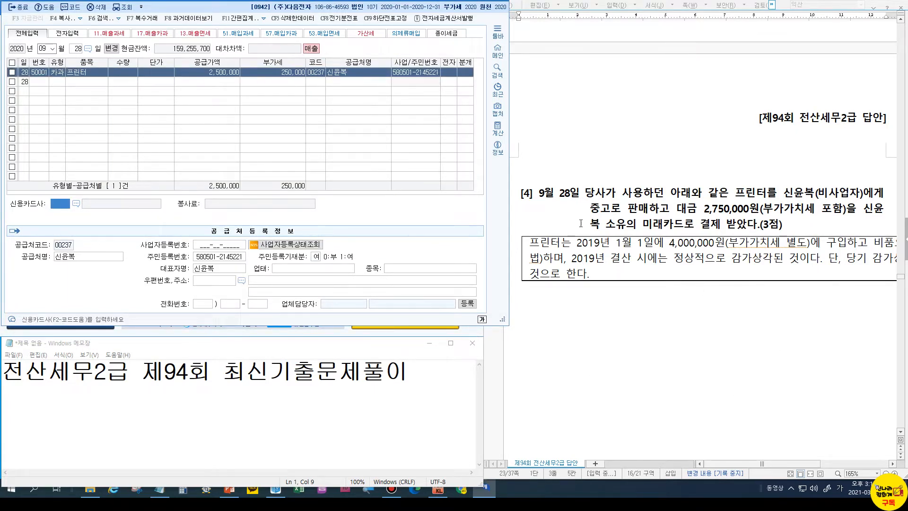
Set the card company to 미래카드 and the journal type to 4 (카드)
left_click(76, 204)
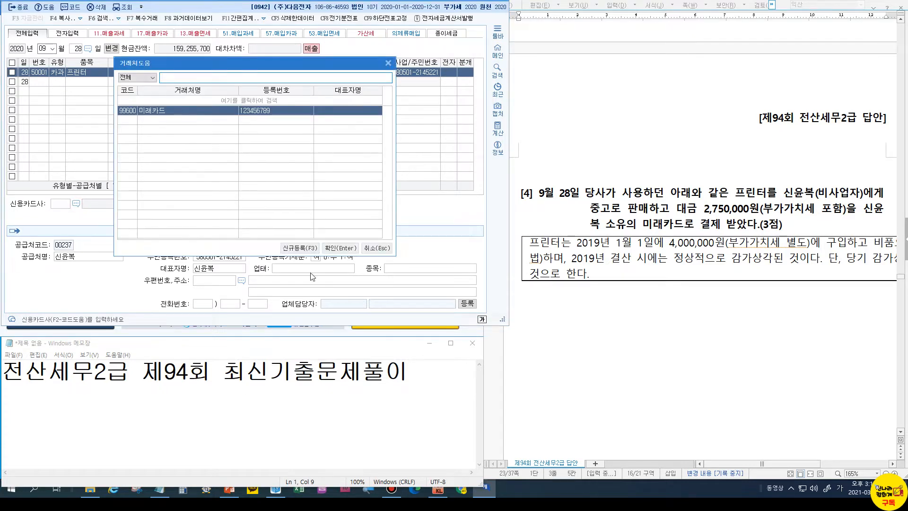
left_click(340, 248)
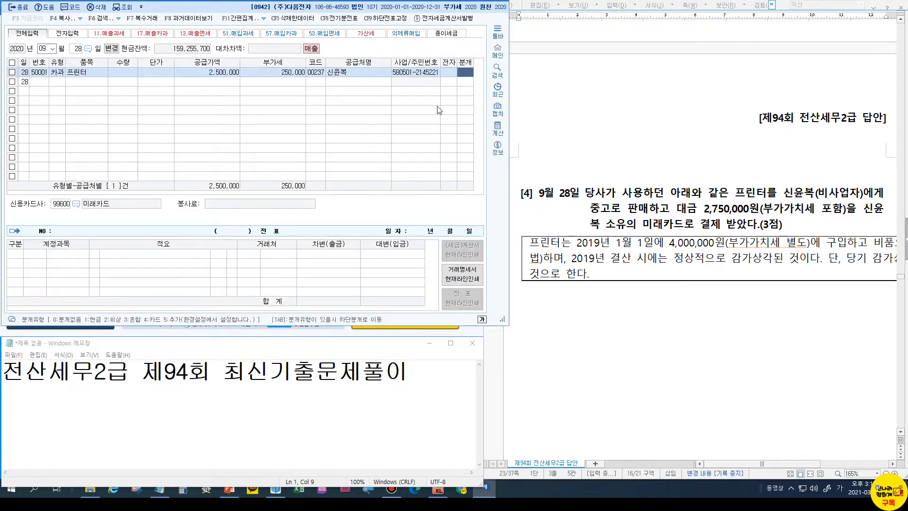
key("ctrl")
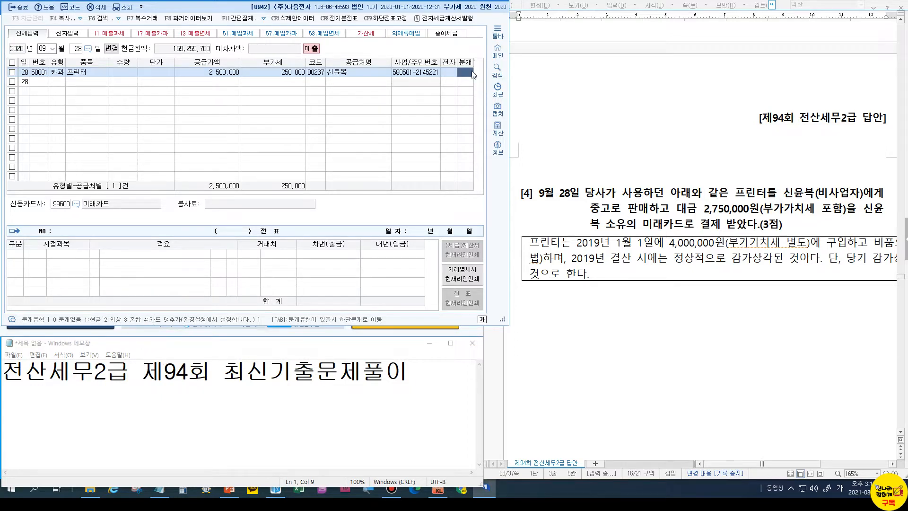
type("4")
key("Return")
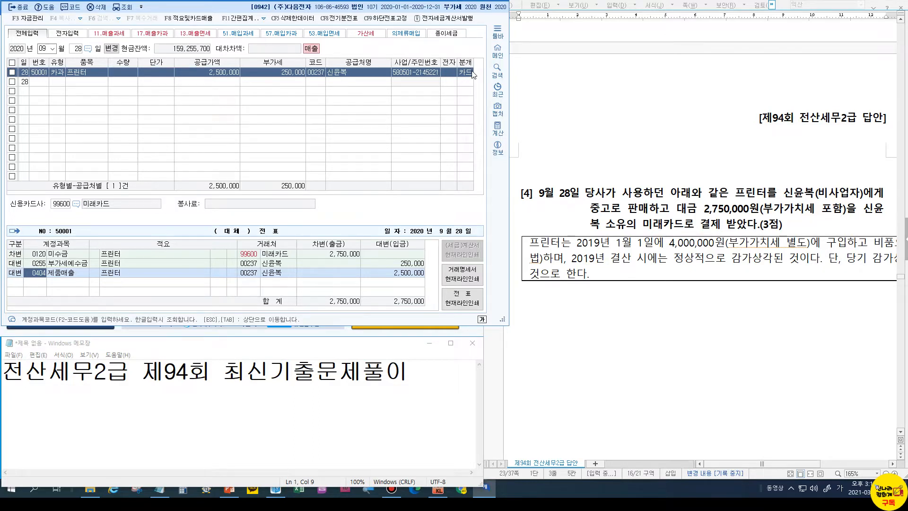
Replace the credit account with 0212 비품 for 4,000,000
type("212")
key("Return")
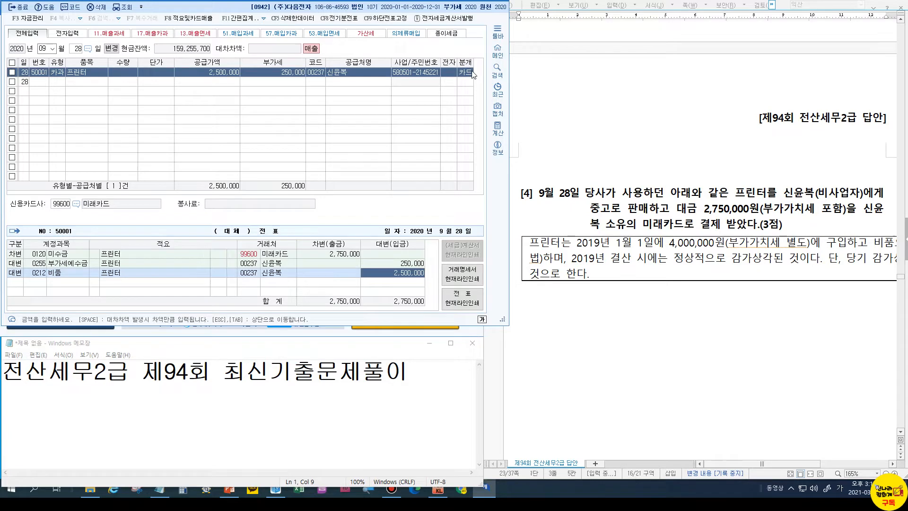
type("4")
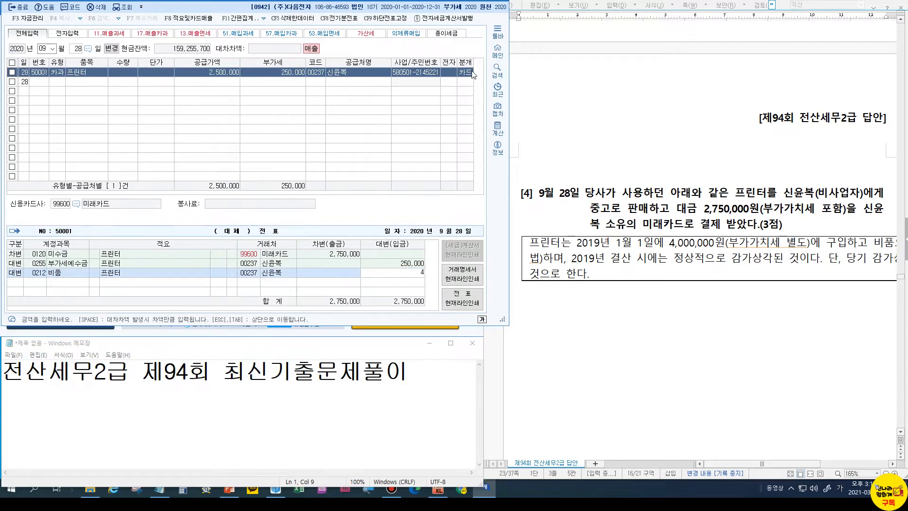
type(",000,000")
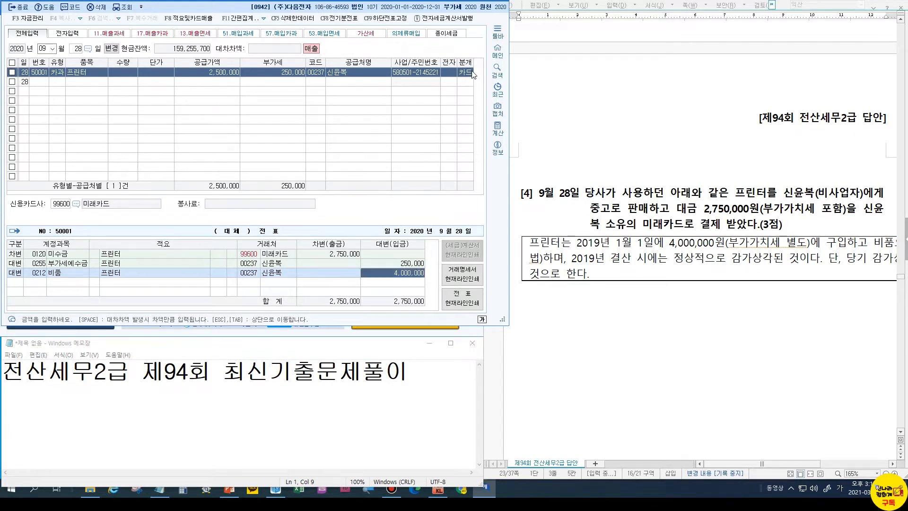
key("Return")
Add a debit line to 0213 감가상각누계액 in the next row
key("Left")
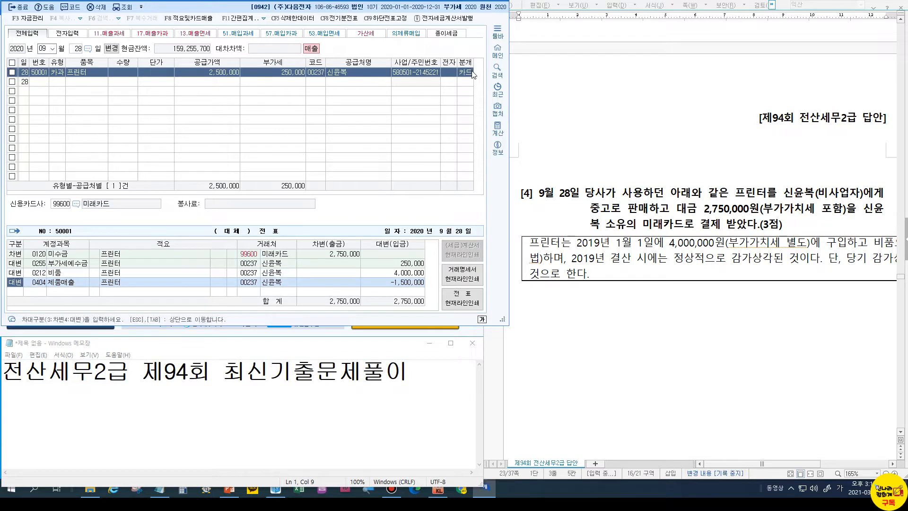
type("3213")
key("Return")
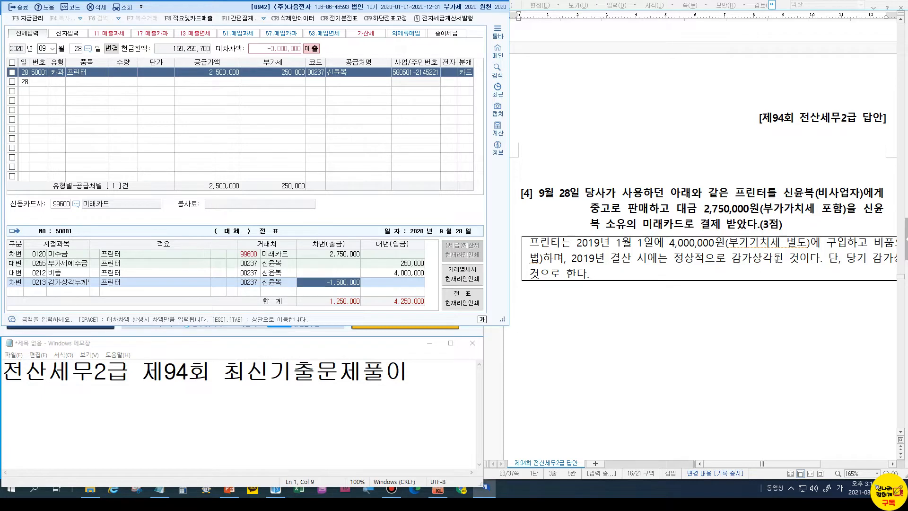
mouse_move(761, 466)
left_mouse_down()
mouse_move(814, 464)
mouse_move(764, 459)
left_mouse_up()
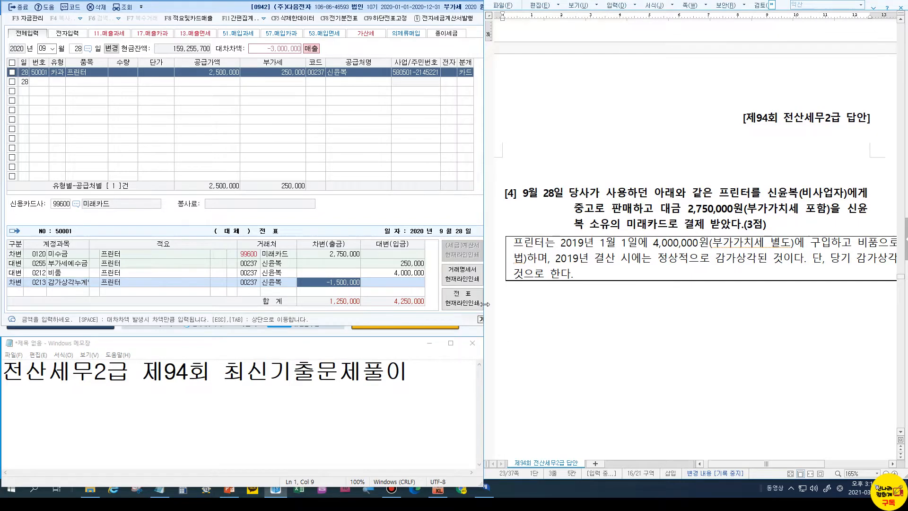
Close the sales/purchase entry screen despite the unbalanced-voucher warning
left_click(31, 17)
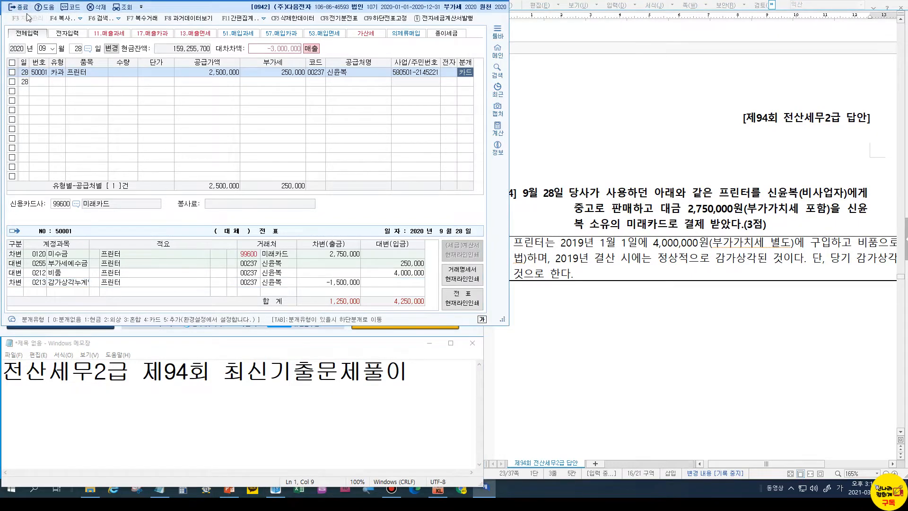
left_click(19, 7)
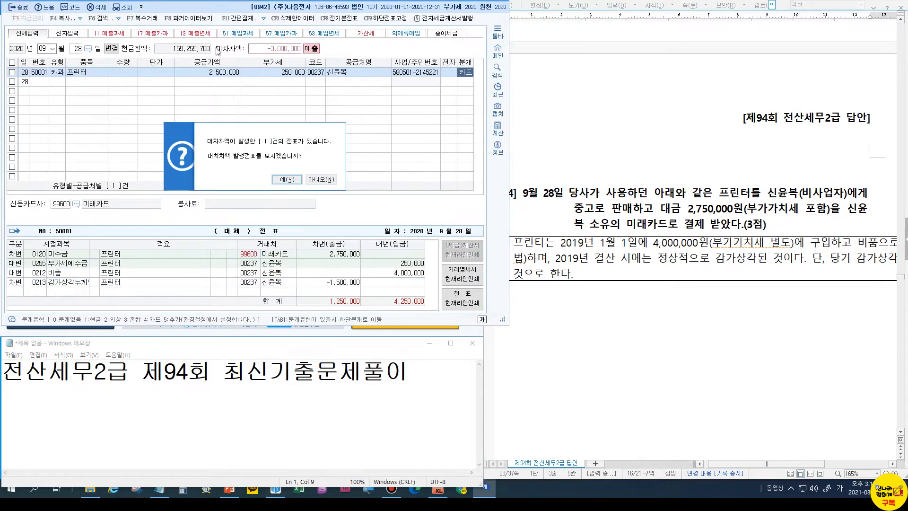
left_click(285, 179)
left_click(10, 7)
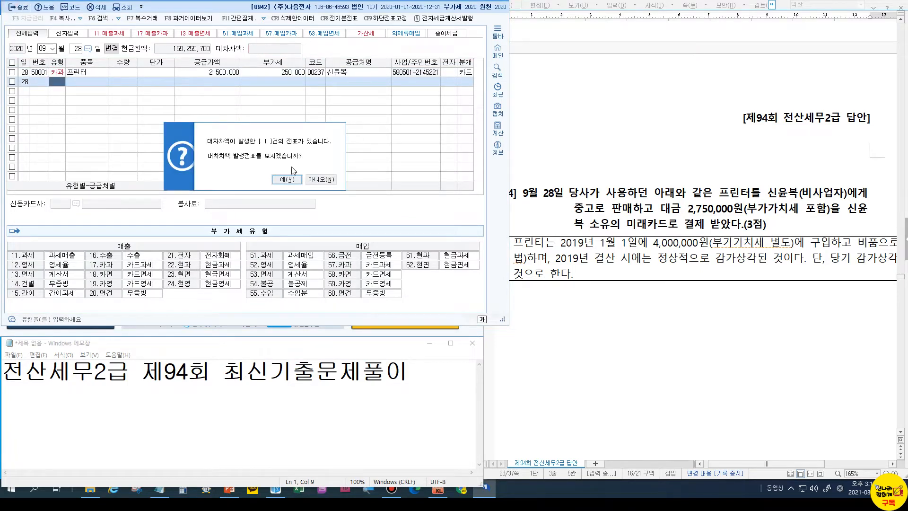
left_click(321, 180)
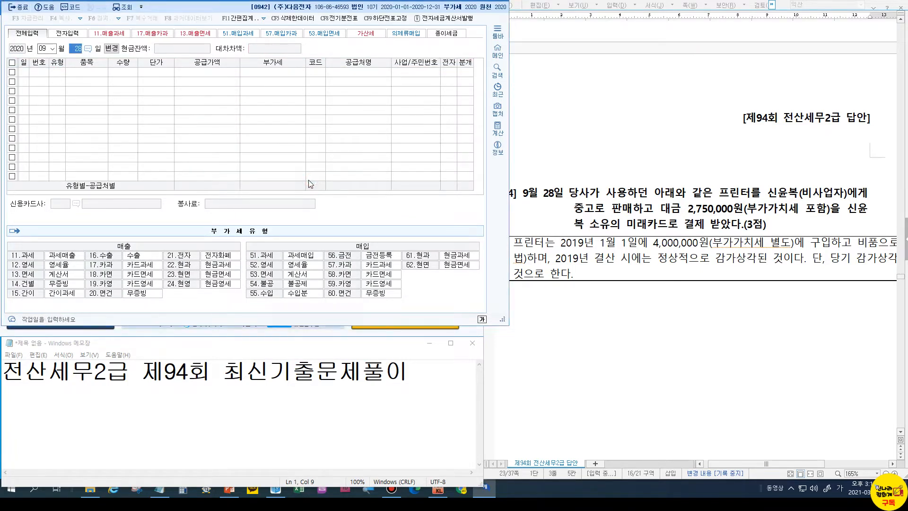
left_click(18, 7)
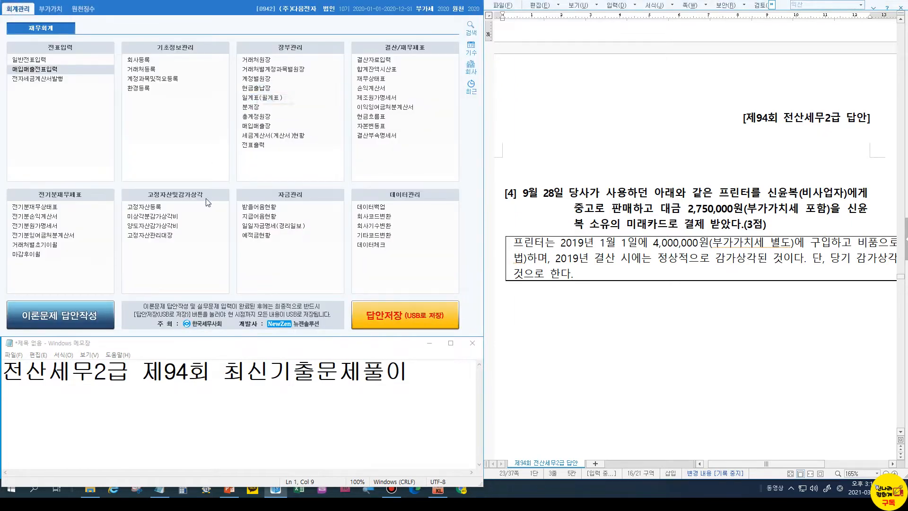
Check the 0212 비품 assets in 고정자산등록, then reopen 매입매출전표입력
left_click(144, 207)
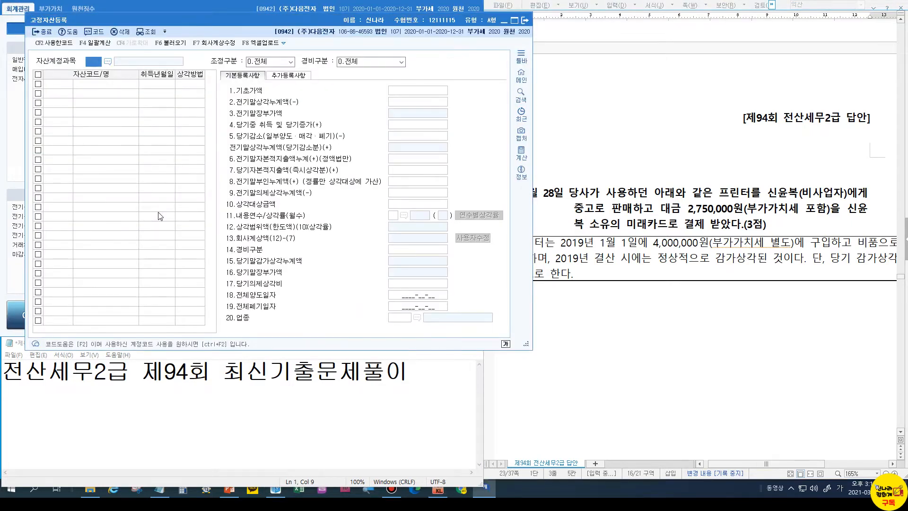
type("0212")
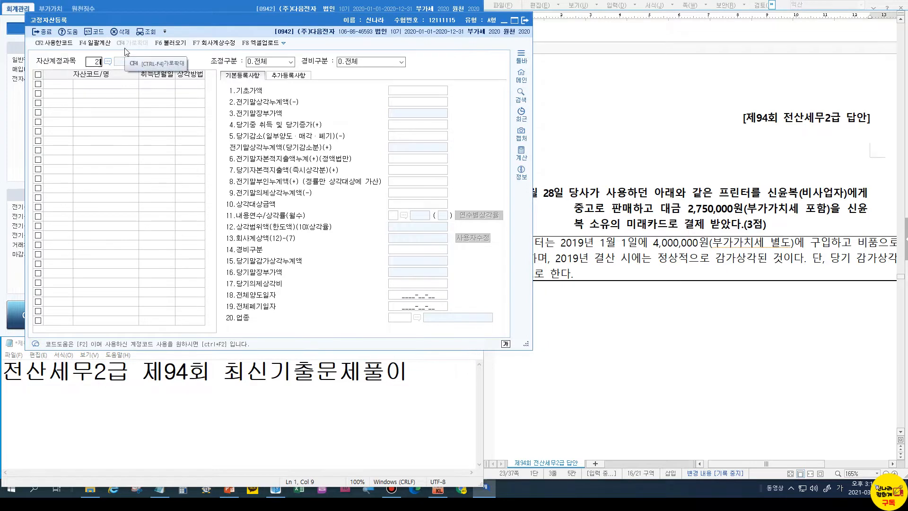
key("Return")
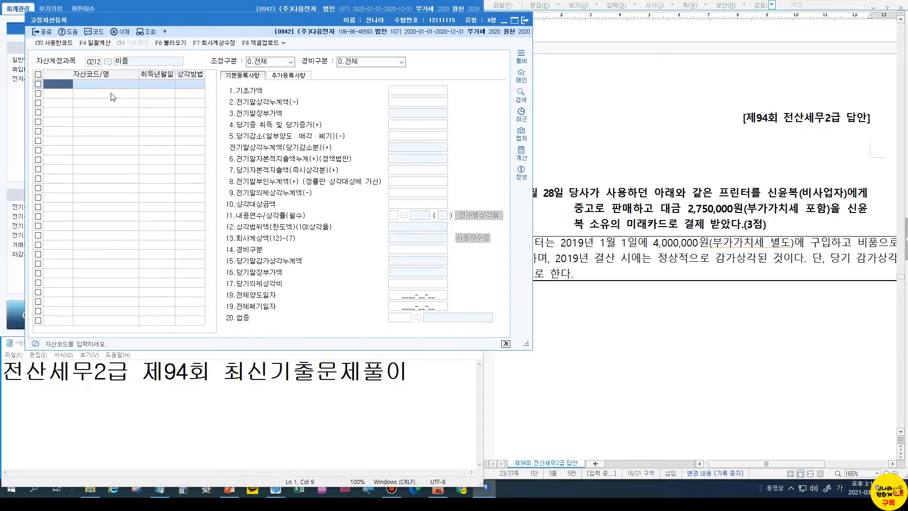
left_click_drag(140, 19, 118, 21)
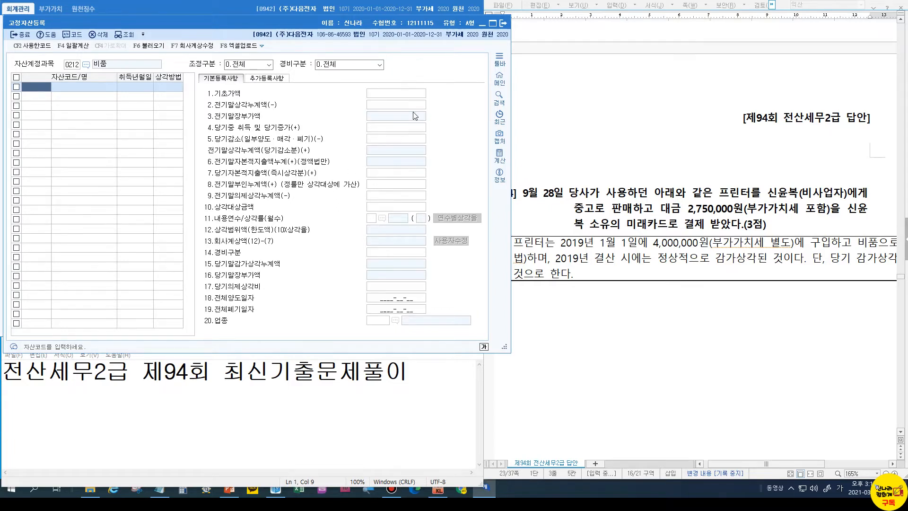
left_click(481, 24)
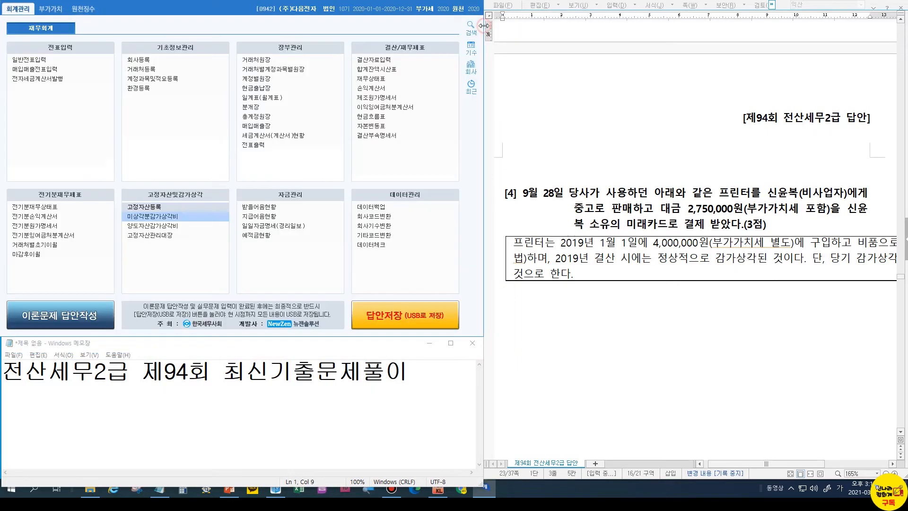
left_click(49, 71)
Display the 09-28 프린터 sale's journal and select its -1,500,000 감가상각누계액 line
type("9")
key("Return")
type("28")
key("Return")
left_click(48, 72)
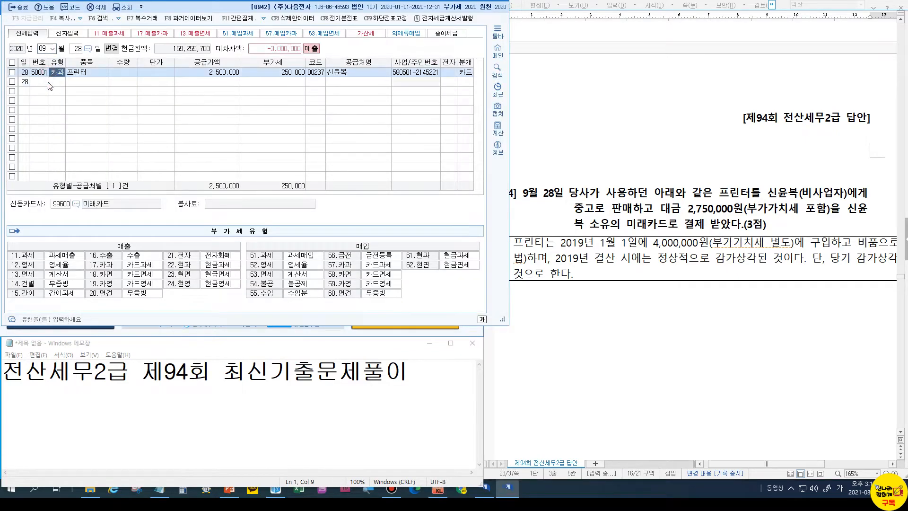
left_click(71, 74)
left_click(465, 74)
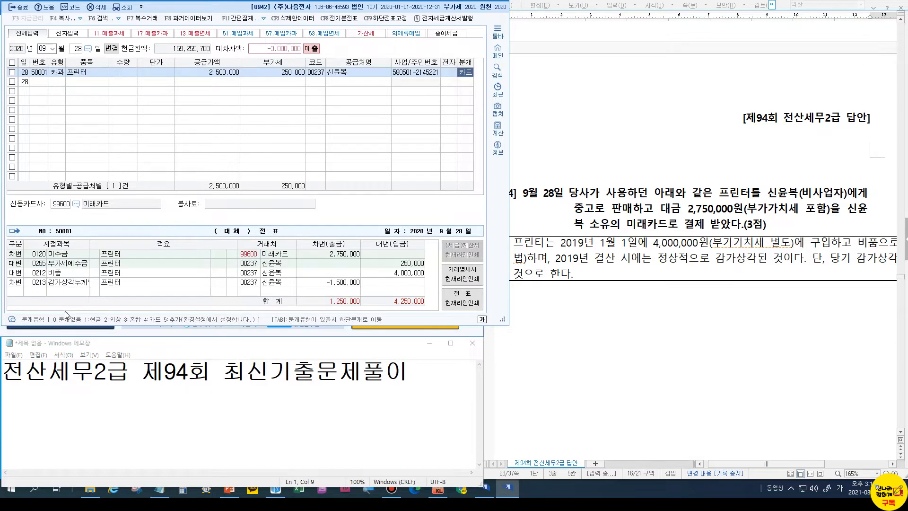
left_click(352, 284)
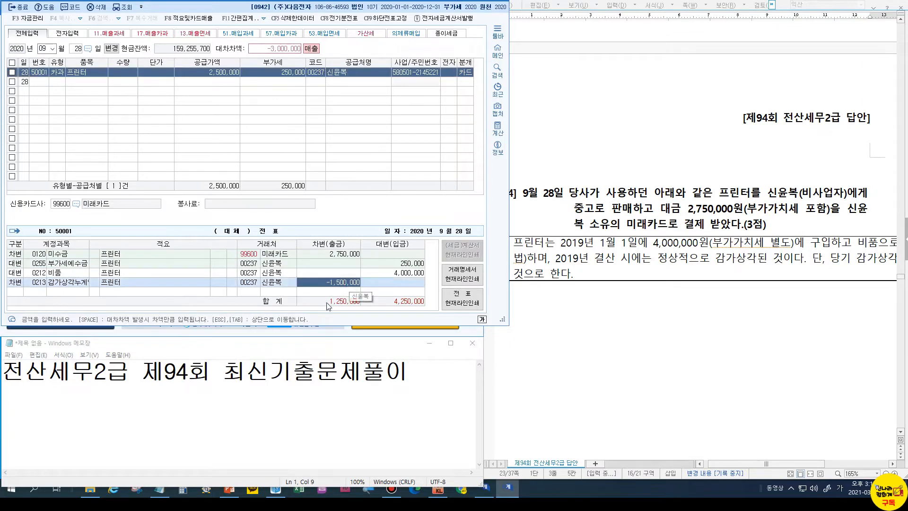
left_click(293, 392)
left_click(431, 372)
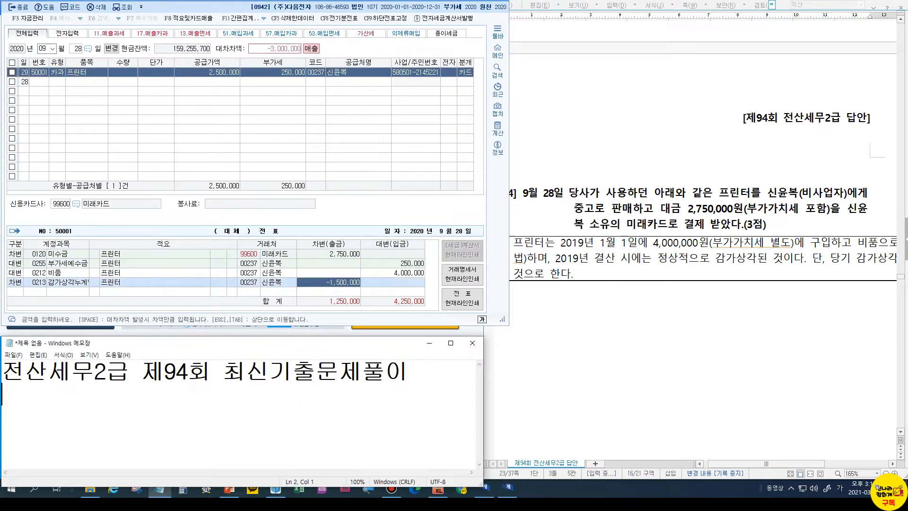
Write the calculation 4,000,000 / 5 = 800,000(1년) in Notepad
type("4,000,000")
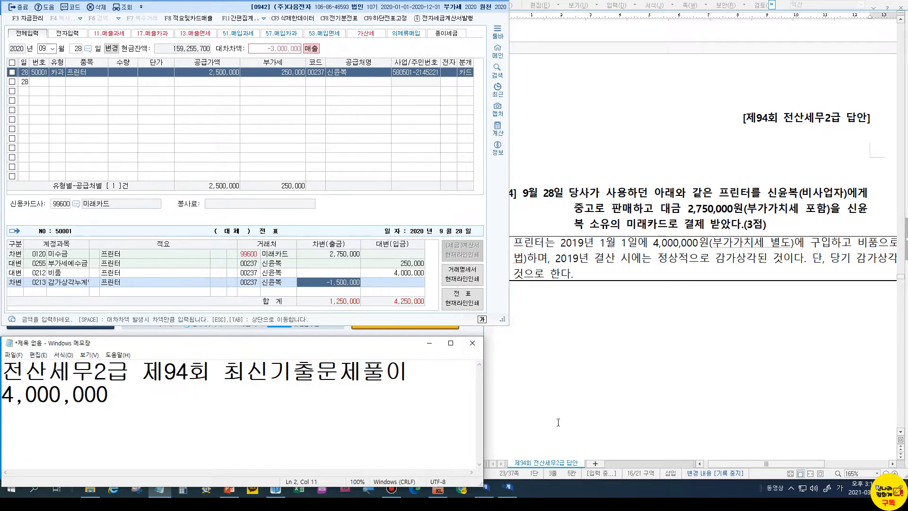
mouse_move(723, 465)
left_mouse_down()
mouse_move(749, 467)
mouse_move(722, 467)
left_mouse_up()
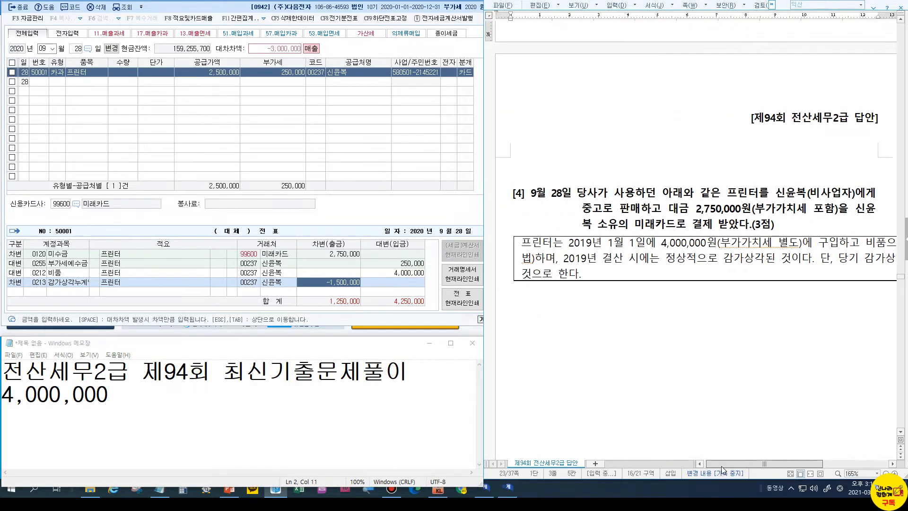
left_click(138, 408)
type("/ 5 =")
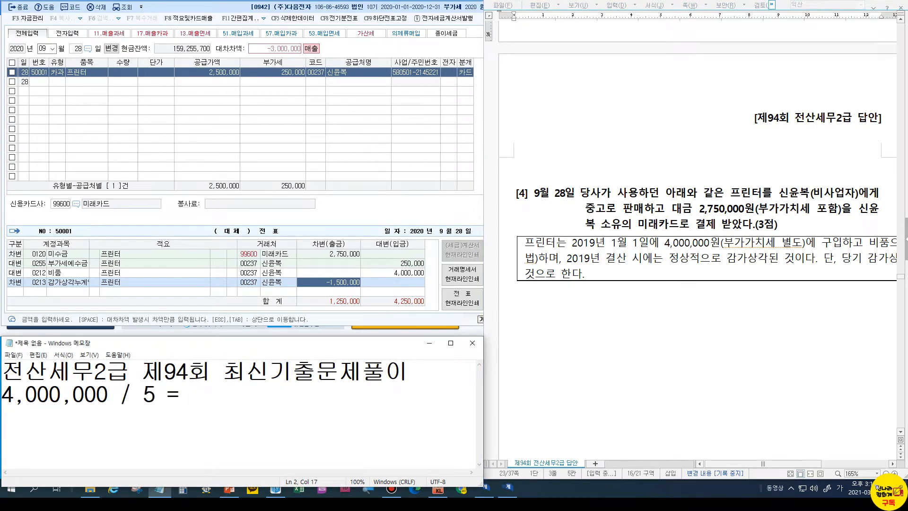
type(" 800,000")
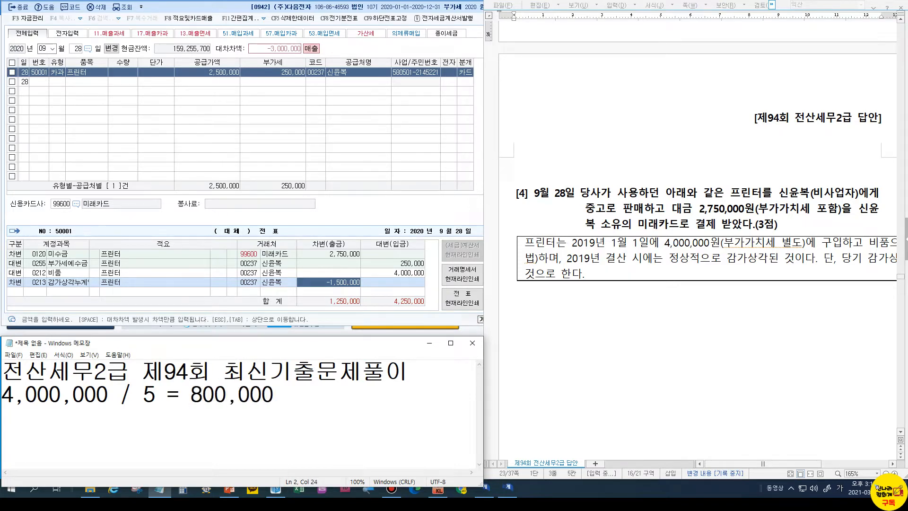
type("(1년)")
mouse_move(736, 463)
left_mouse_down()
mouse_move(760, 464)
mouse_move(730, 462)
left_mouse_up()
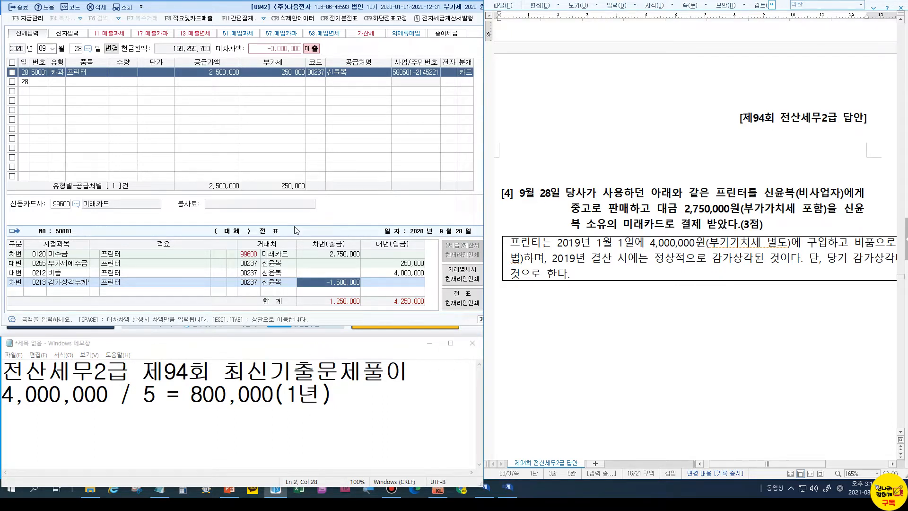
Change the 감가상각누계액 debit to 800,000
left_click(331, 280)
type("800000")
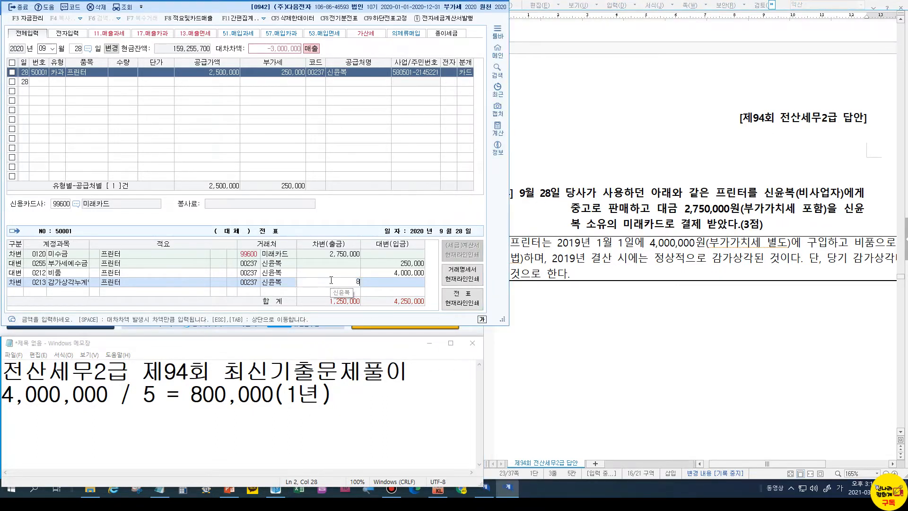
key("Return")
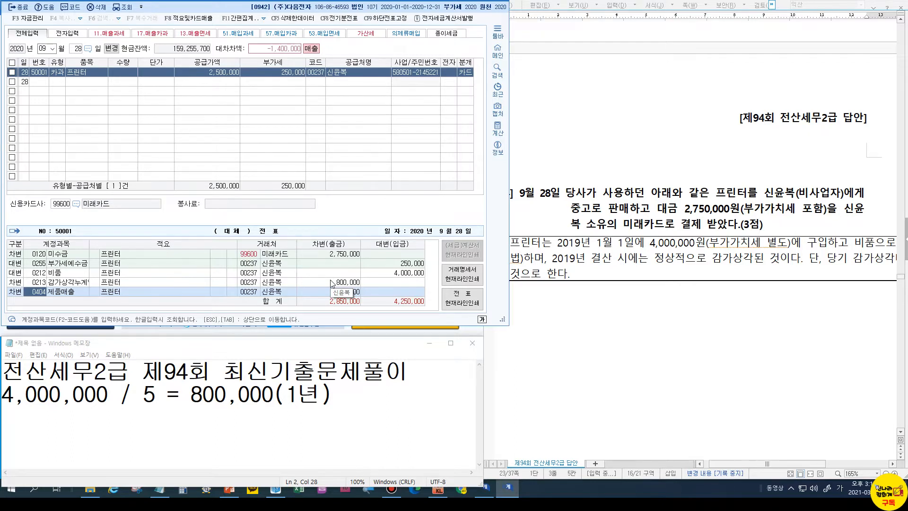
Add a 700,000 debit to 0970 유형자산처분손실
type("ㅇ")
type("유형")
key("Return")
key("Down")
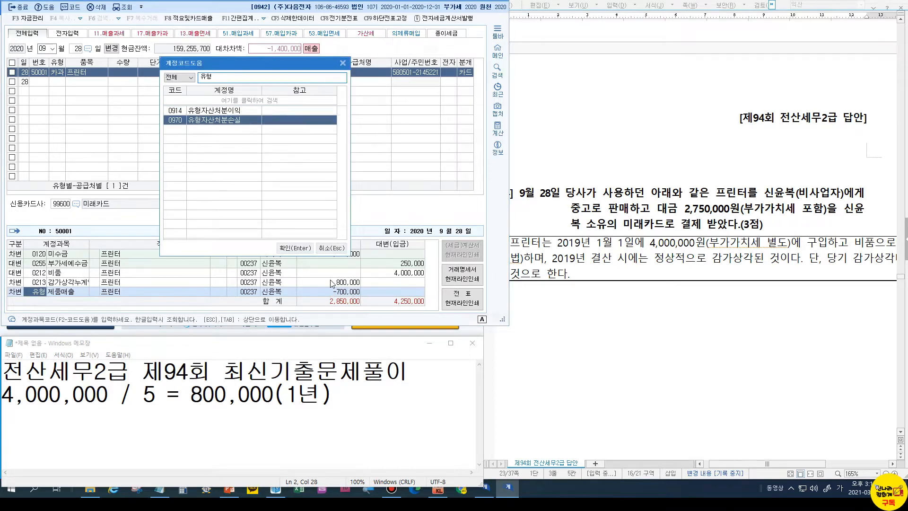
key("Return")
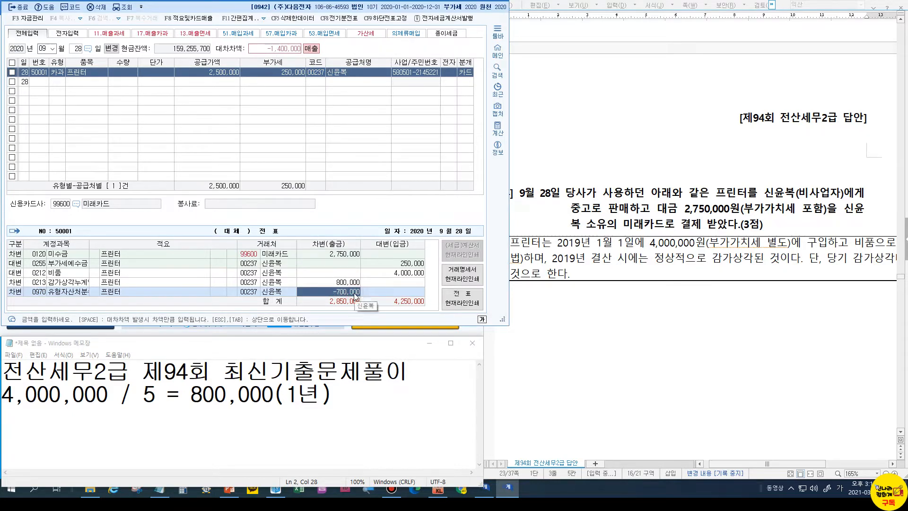
type("700000")
key("Return")
Review the 700,000 loss, 4,000,000 비품 credit and 800,000 depreciation debit lines
left_click(375, 74)
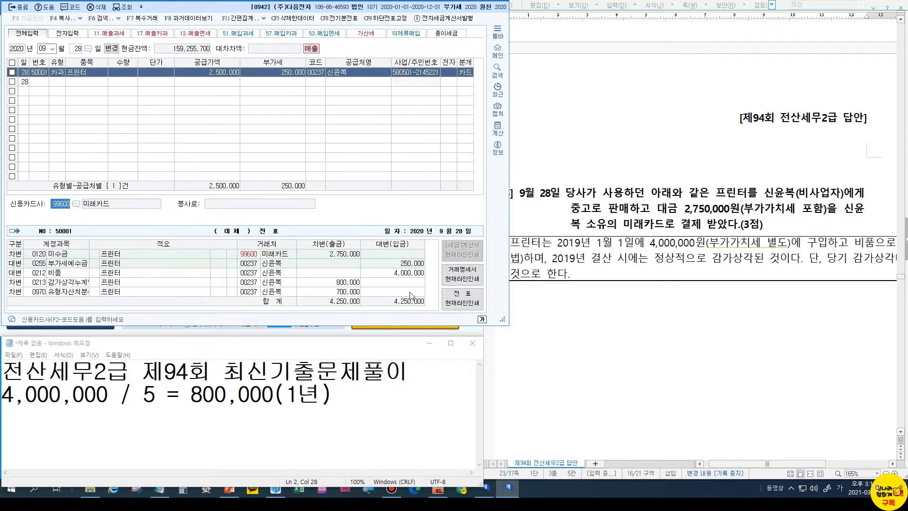
left_click(357, 293)
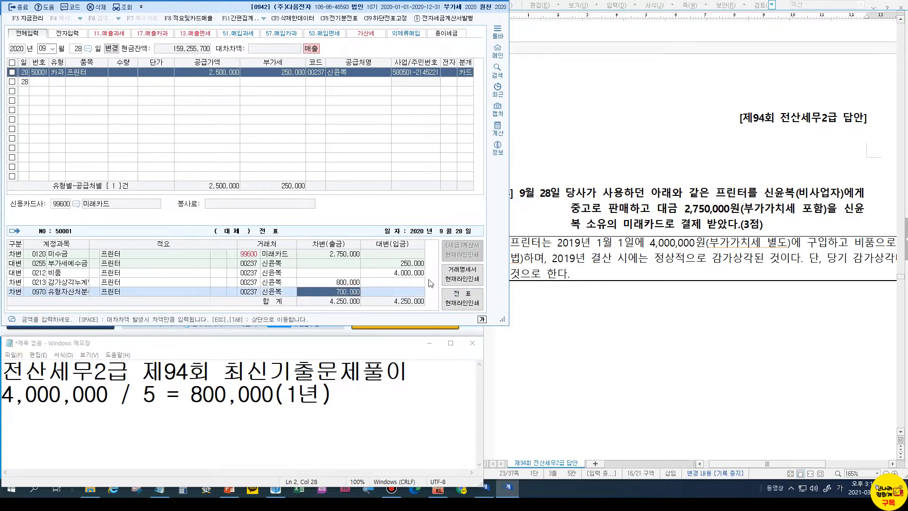
left_click(400, 273)
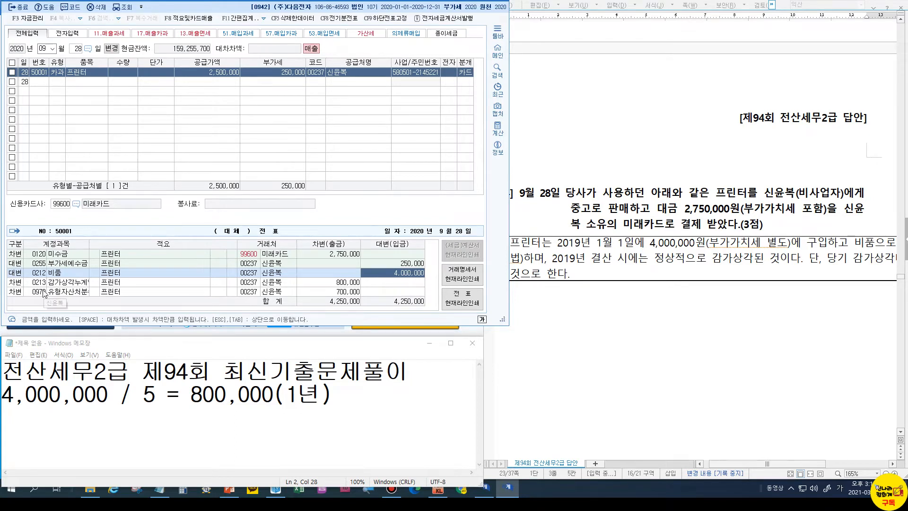
left_click(326, 282)
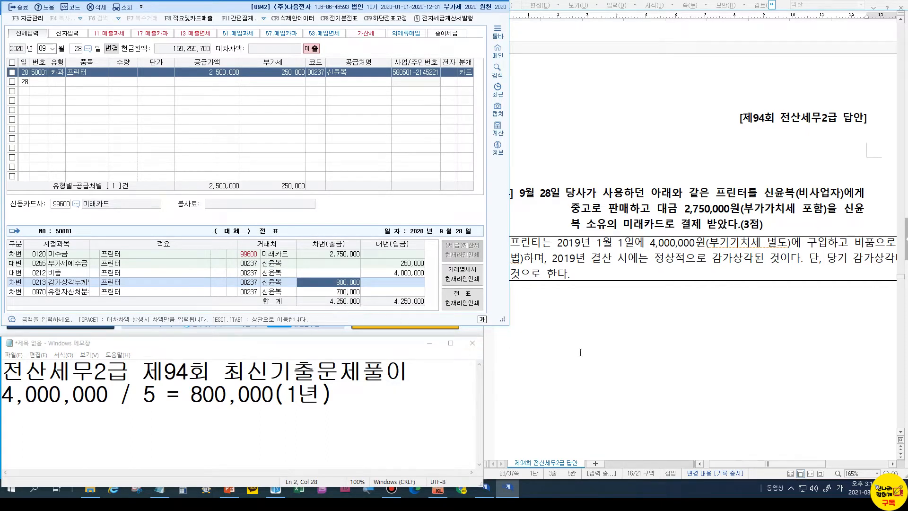
Scroll the answer key past the 9/28 answer to the 9/30 fuel problem
scroll(643, 323, "down", 10)
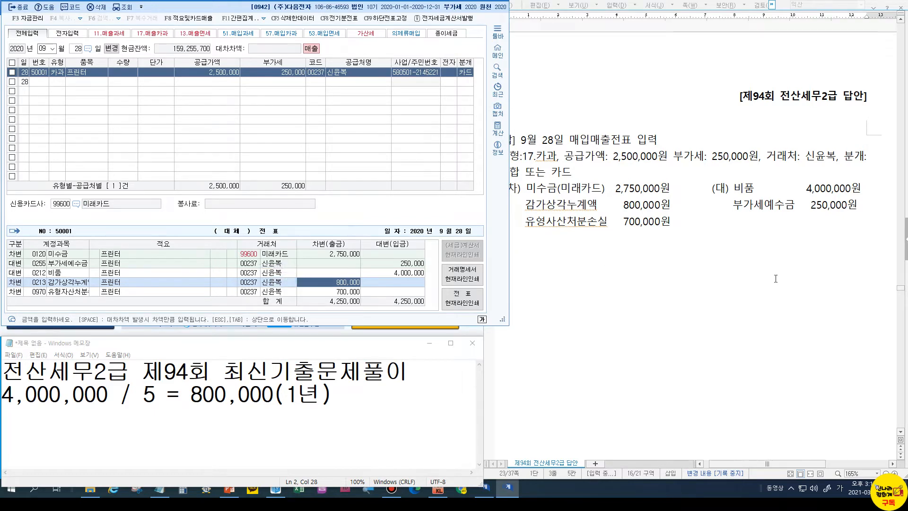
scroll(776, 279, "down", 10)
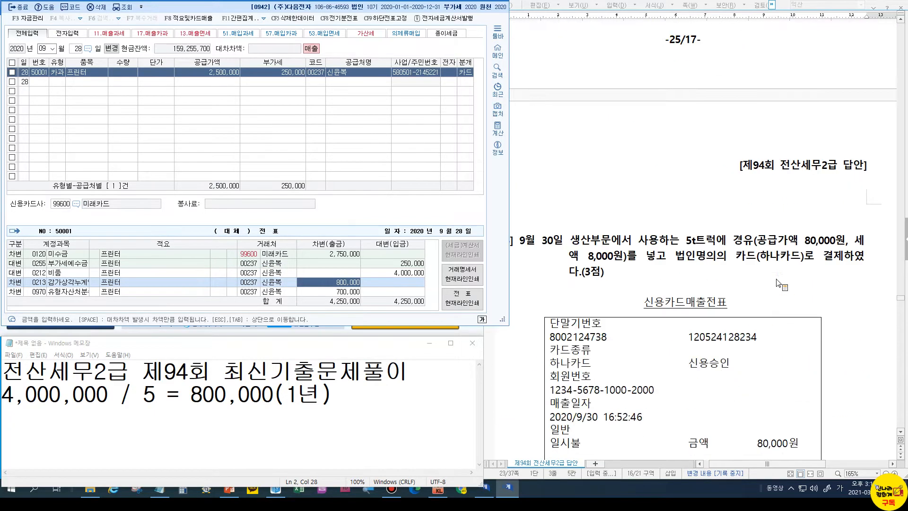
scroll(776, 280, "down", 3)
scroll(775, 279, "down", 1)
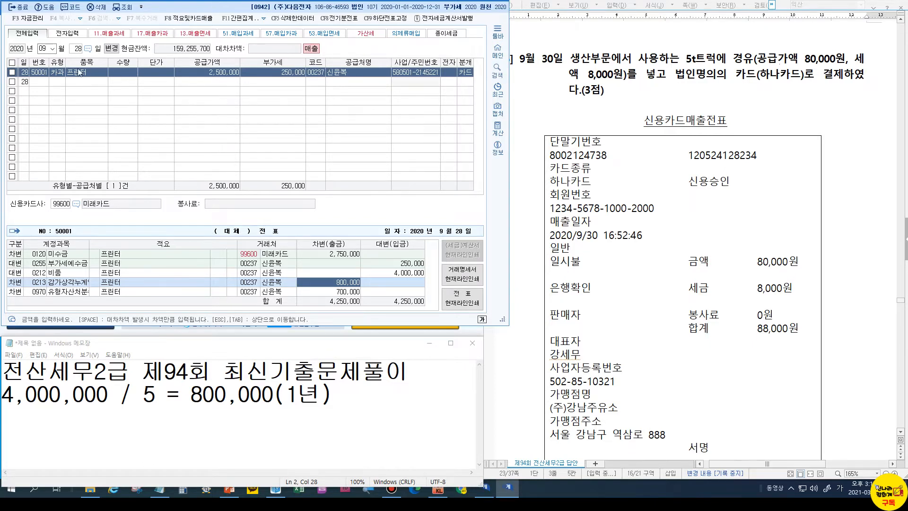
Enter a day-30 type 57 카과 purchase of 경유, 80,000 supply with 8,000 VAT
left_click(49, 49)
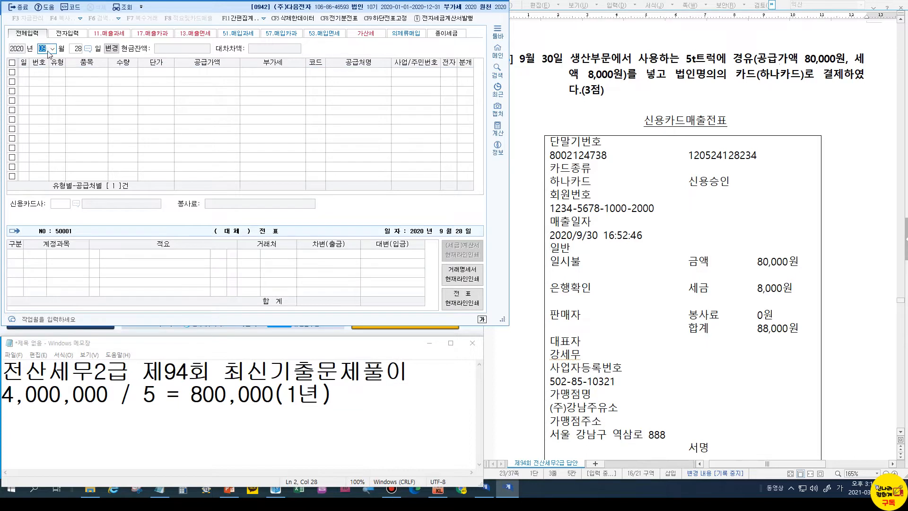
left_click(76, 48)
type("30")
key("Return")
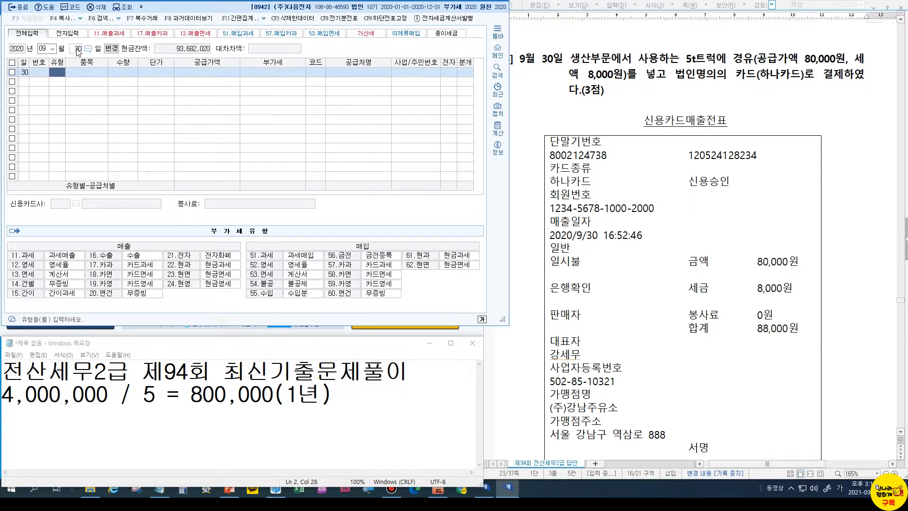
type("57")
key("Return")
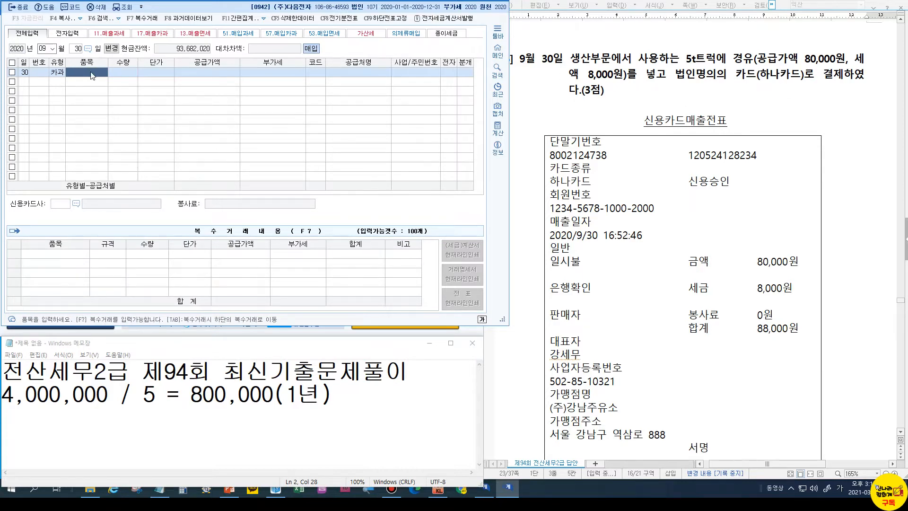
type("경유")
key("Return")
key("Return")
key("Return")
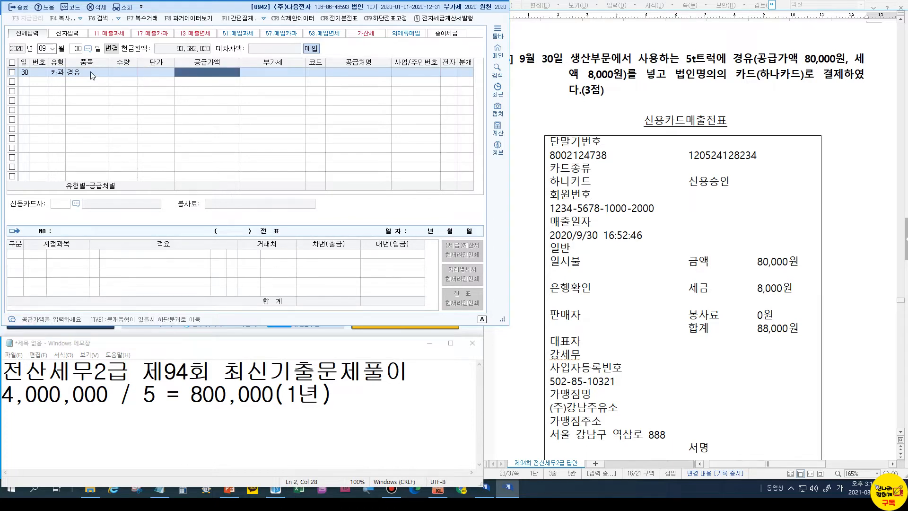
type("8")
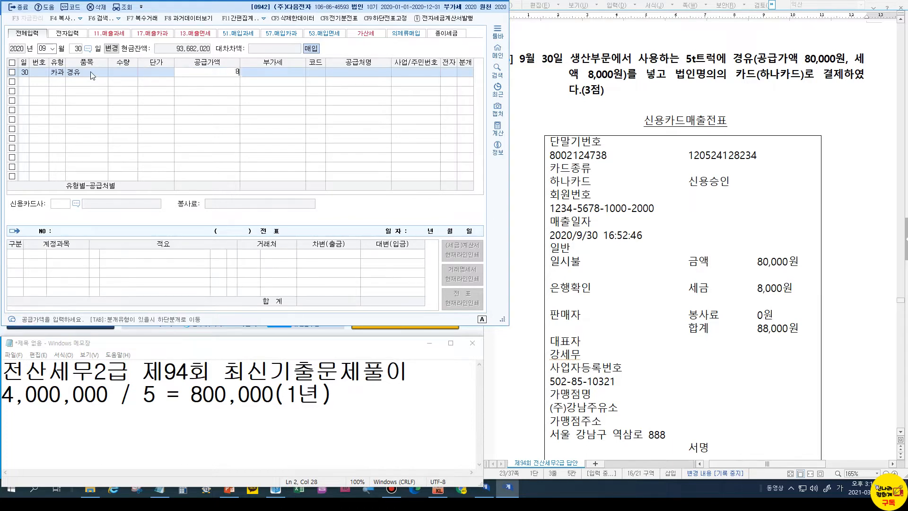
type("0,000")
key("Return")
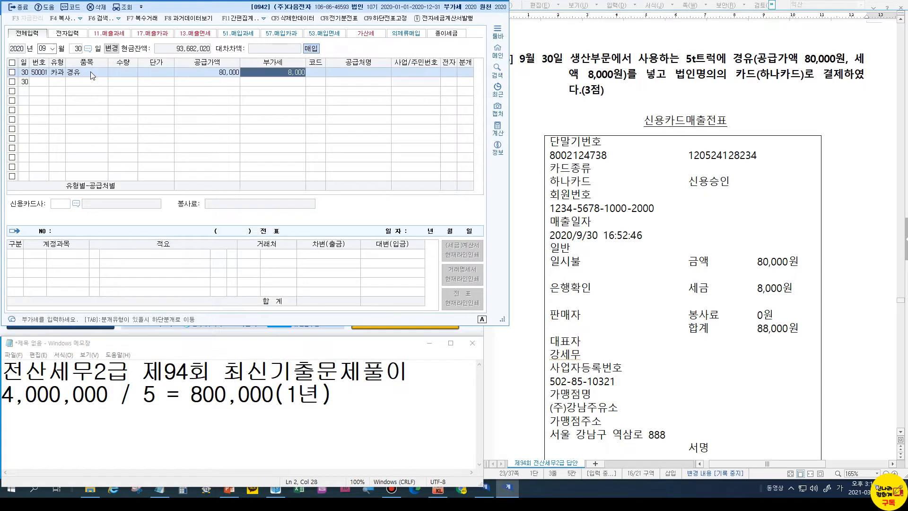
key("Return")
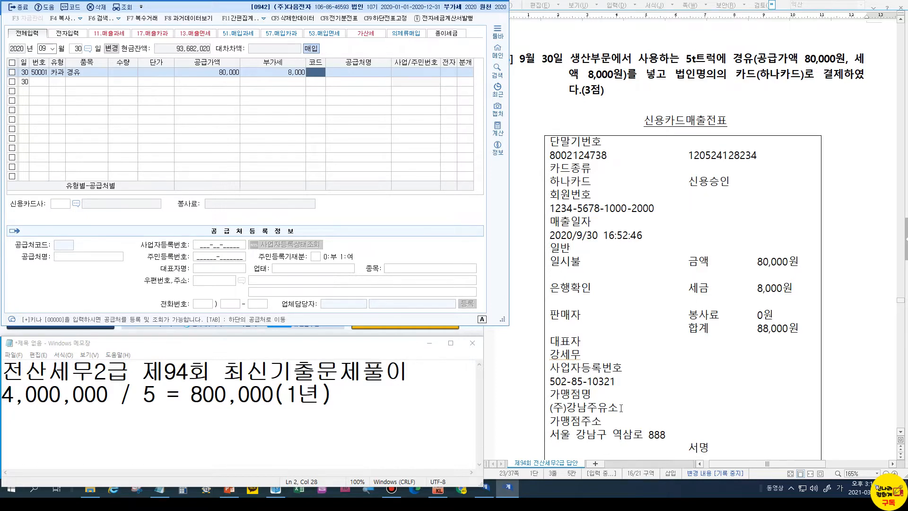
Set supplier 00223 (주)강남주유소 and card company 99800 하나카드
left_click_drag(545, 401, 630, 415)
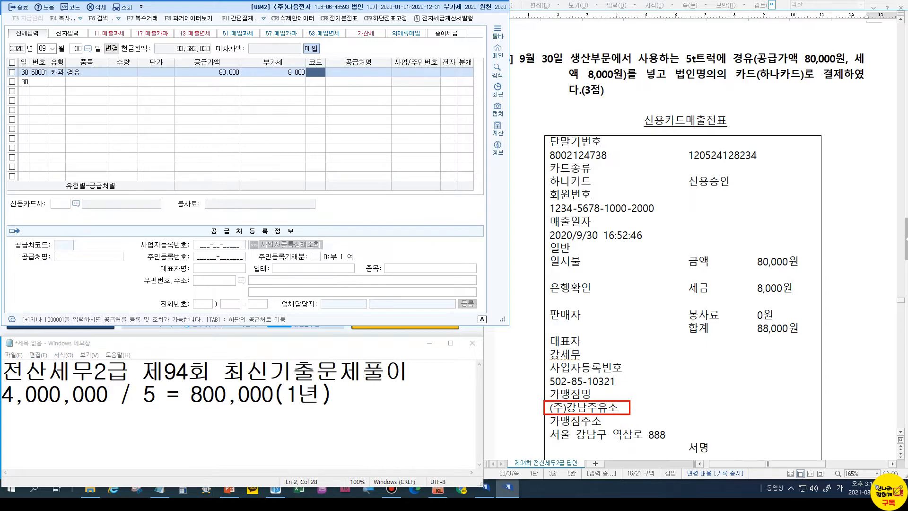
key("Escape")
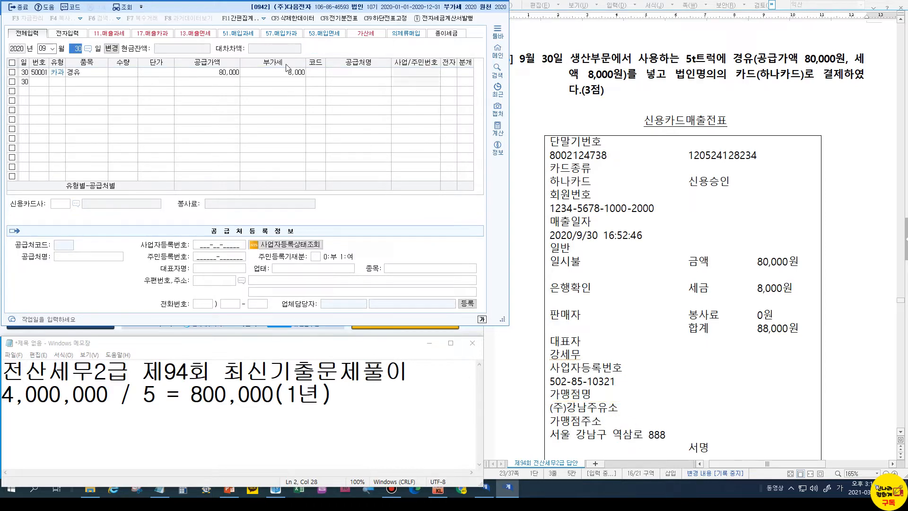
key("Return")
left_click(317, 72)
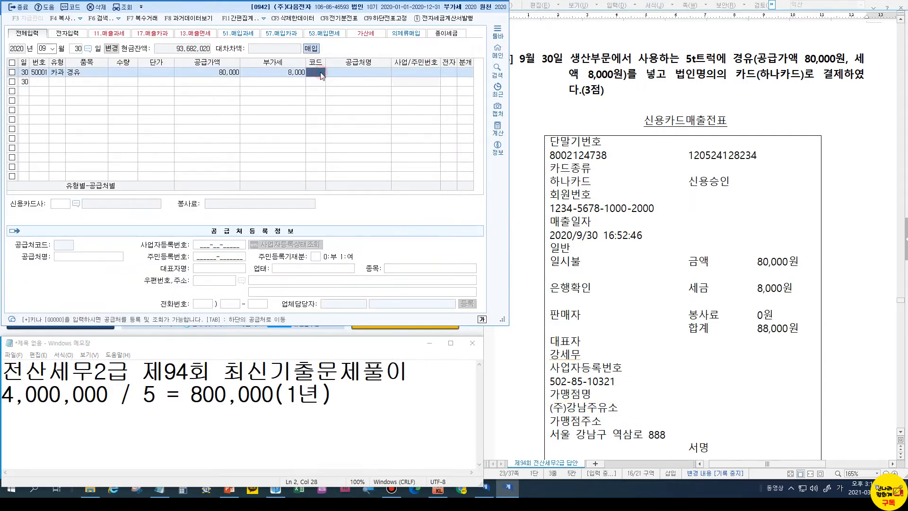
type("강")
key("Return")
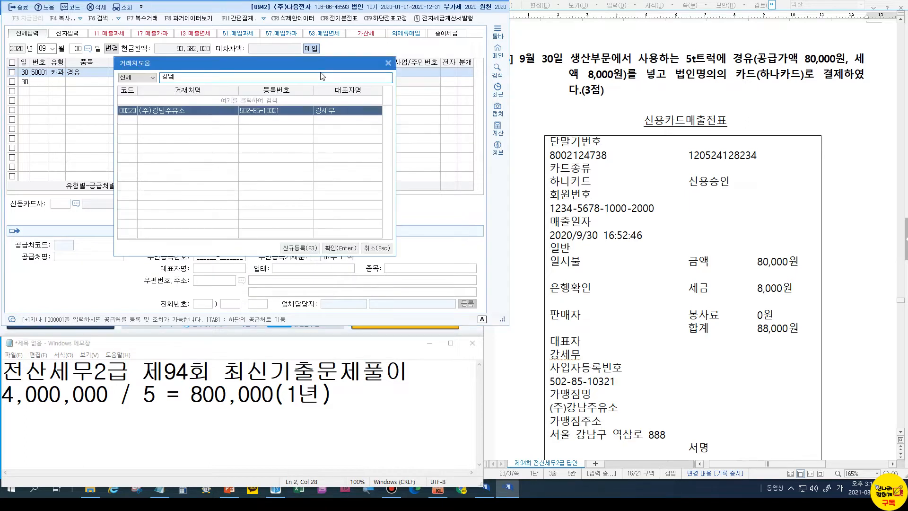
key("Return")
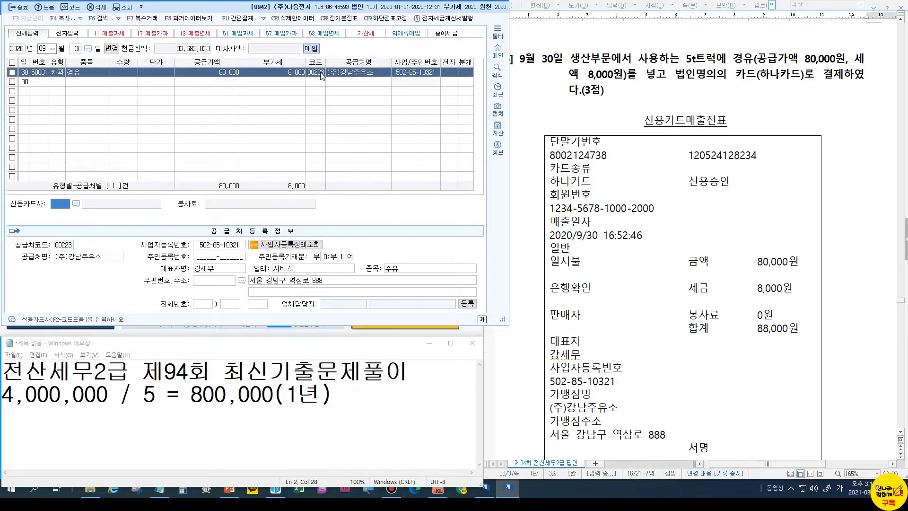
left_click(76, 203)
double_click(182, 117)
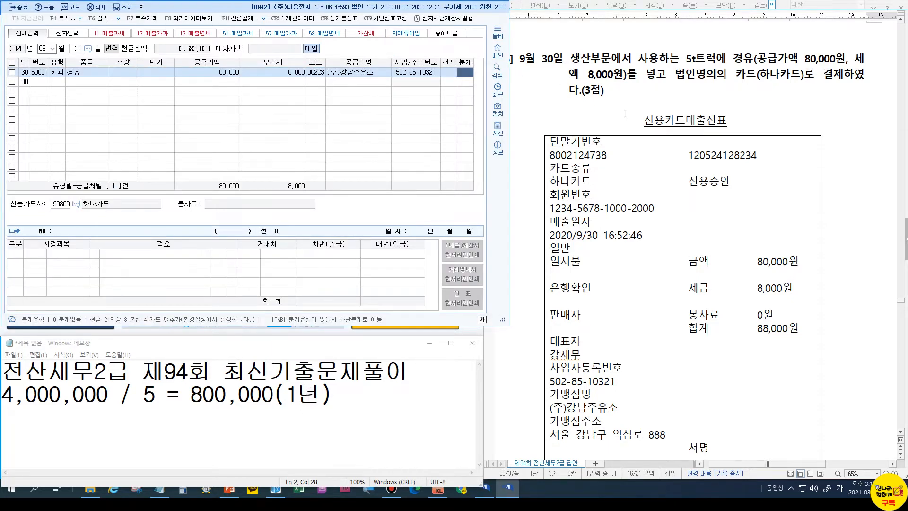
Journalise as card (4) and change the debit account to 0522 차량유지비
type("4")
key("Return")
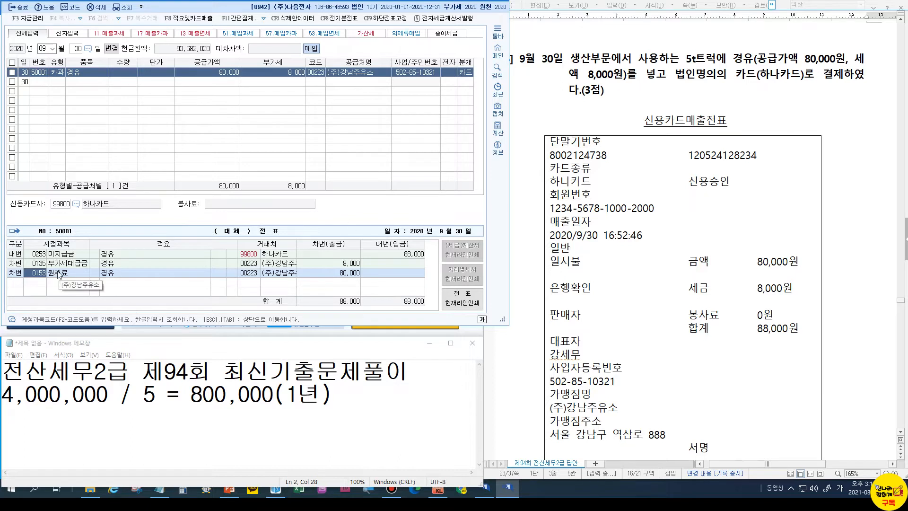
type("ㅊㅏ량")
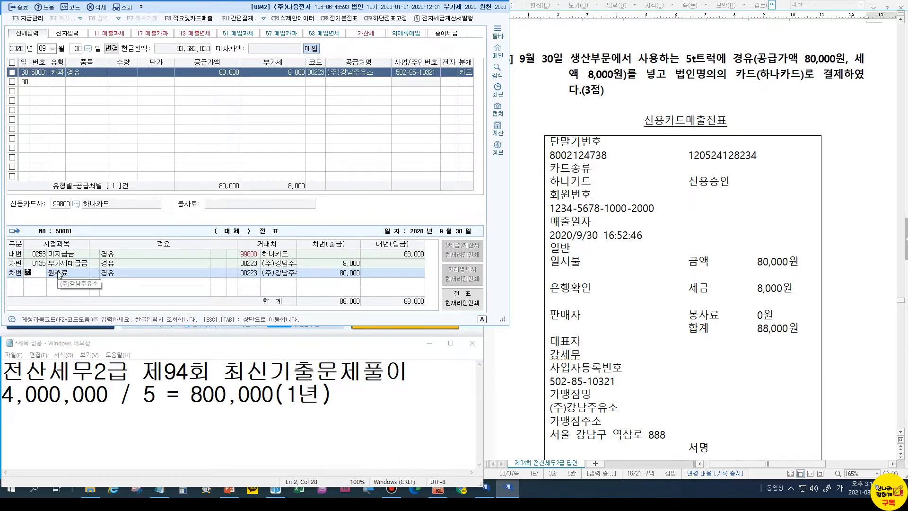
key("Return")
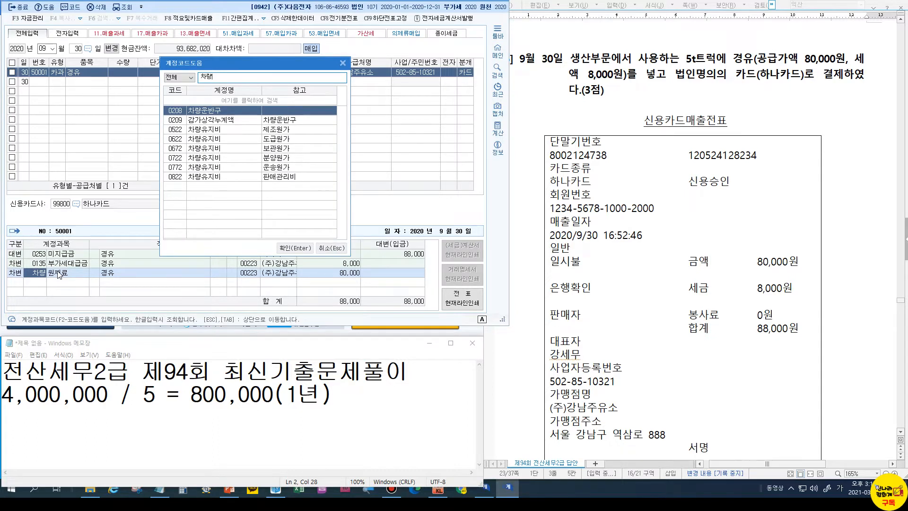
key("Down")
key("Down")
key("Return")
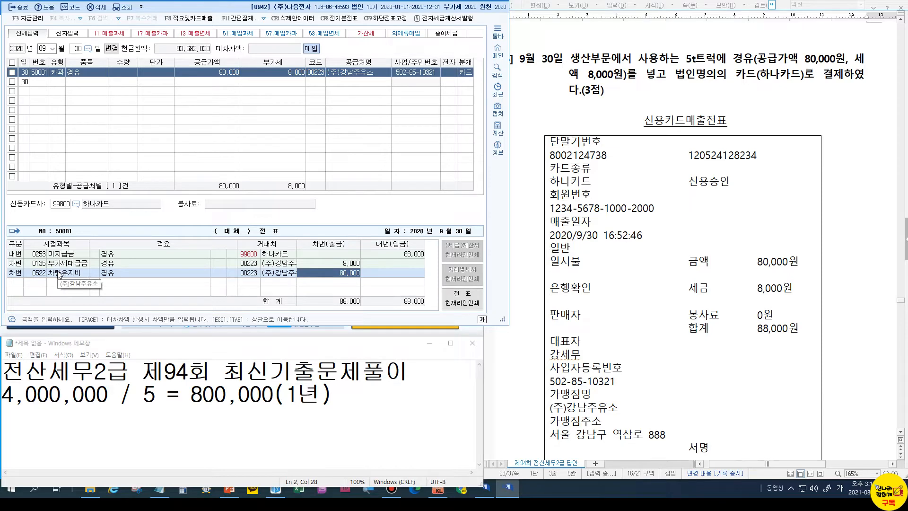
Compare the journal with 차량유지비(제) in the answer key
scroll(626, 305, "down", 10)
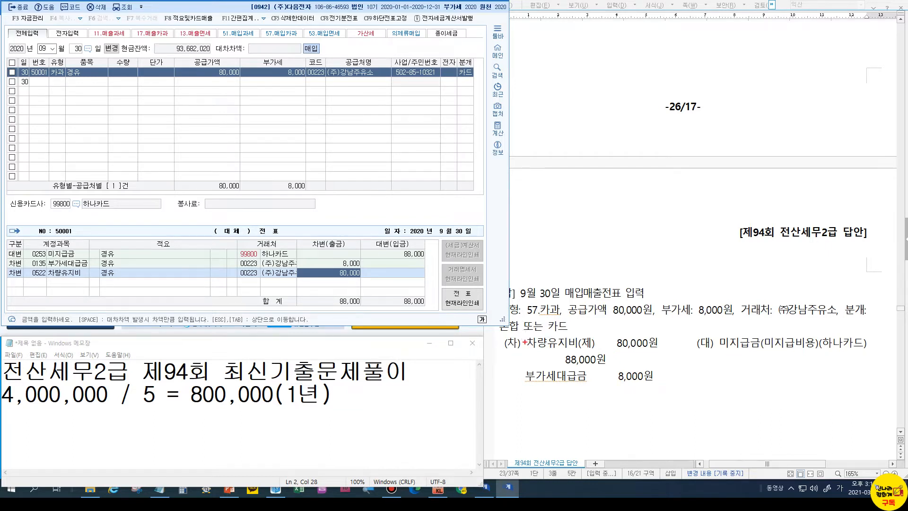
mouse_move(525, 333)
left_mouse_down()
mouse_move(561, 352)
mouse_move(597, 352)
left_mouse_up()
key("Escape")
key("Escape")
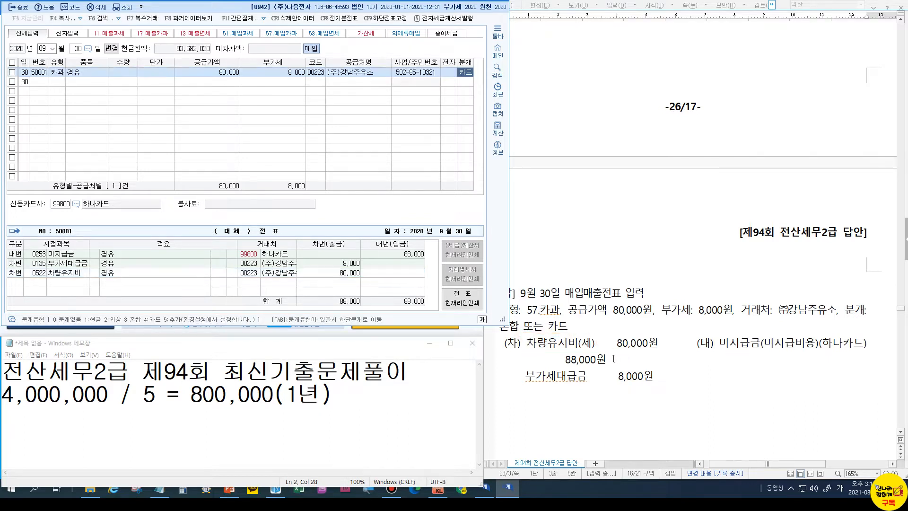
left_click(550, 357)
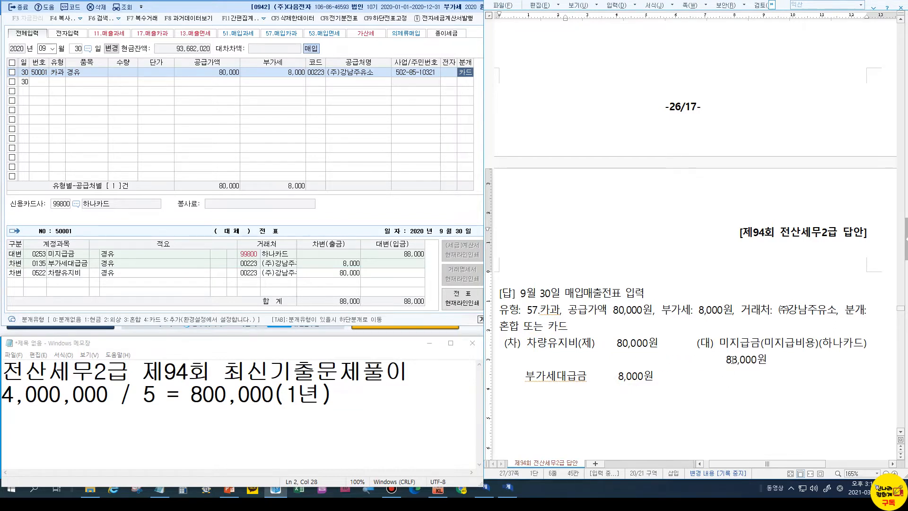
Place the cursor at the start of the question 3 line in the problem document
left_click(544, 367)
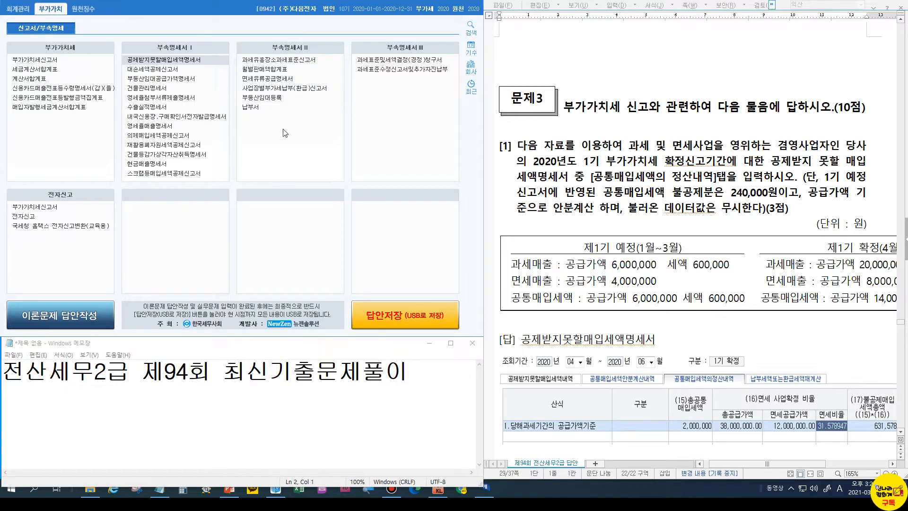
Open 공제받지못할매입세액명세서 for 2020 months 04–06 on its 공통매입세액의정산내역 tab
left_click(150, 60)
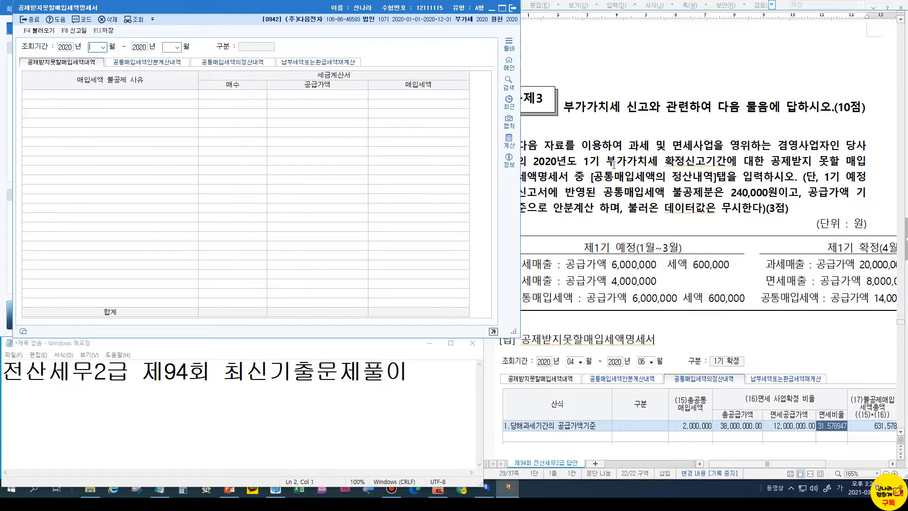
type("406")
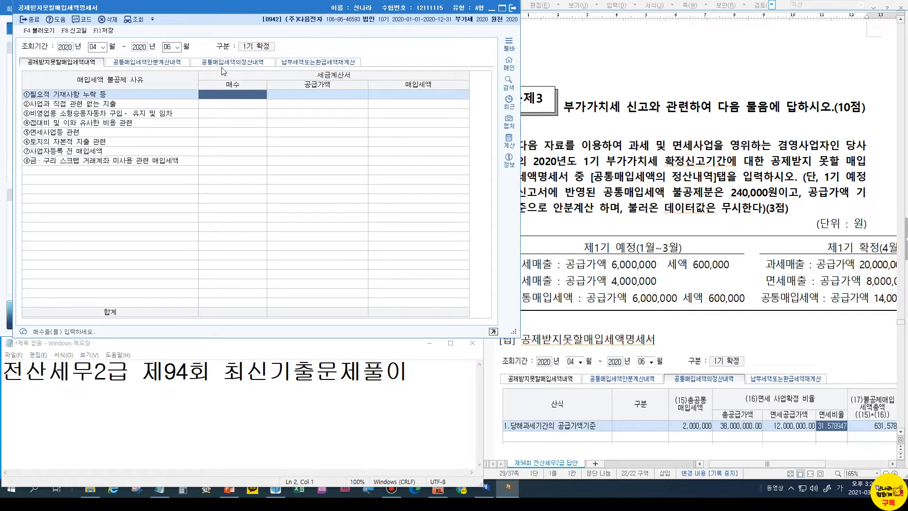
left_click(236, 63)
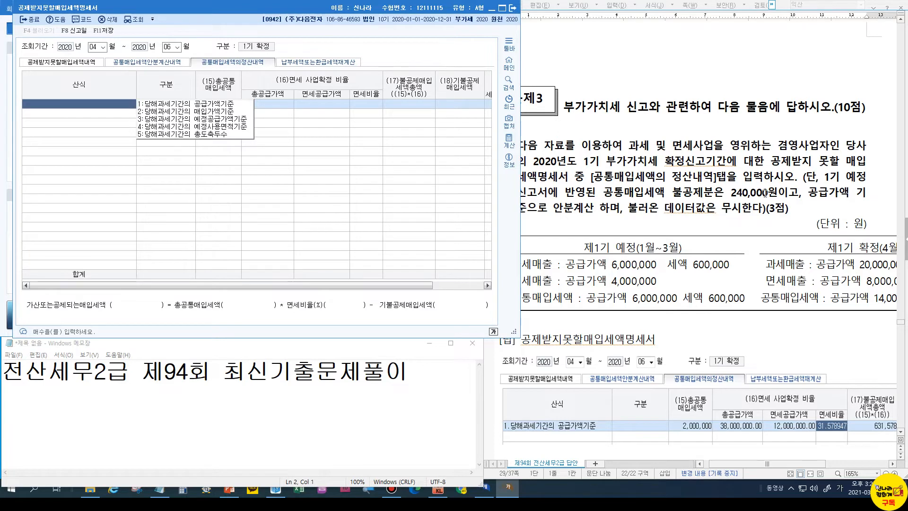
Set the first settlement row's 산식 to 1.당해과세기간의 공급가액기준
left_click(446, 384)
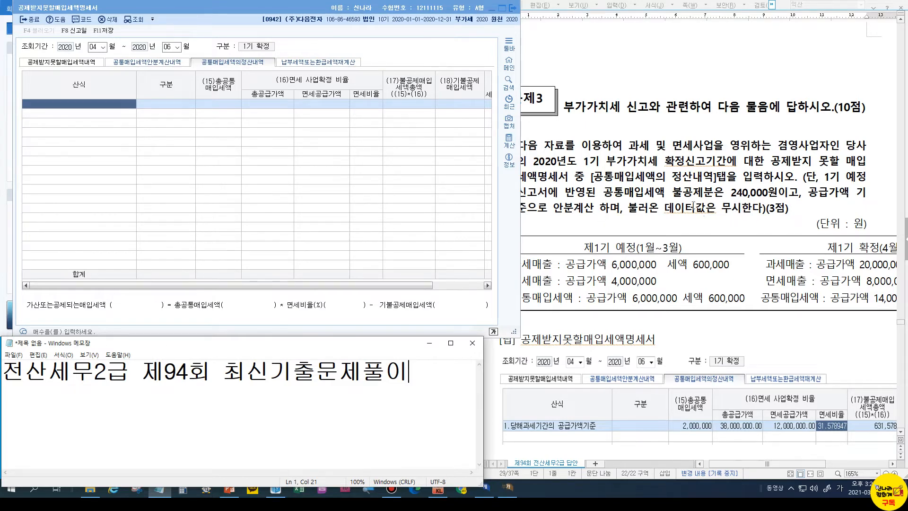
left_click(227, 71)
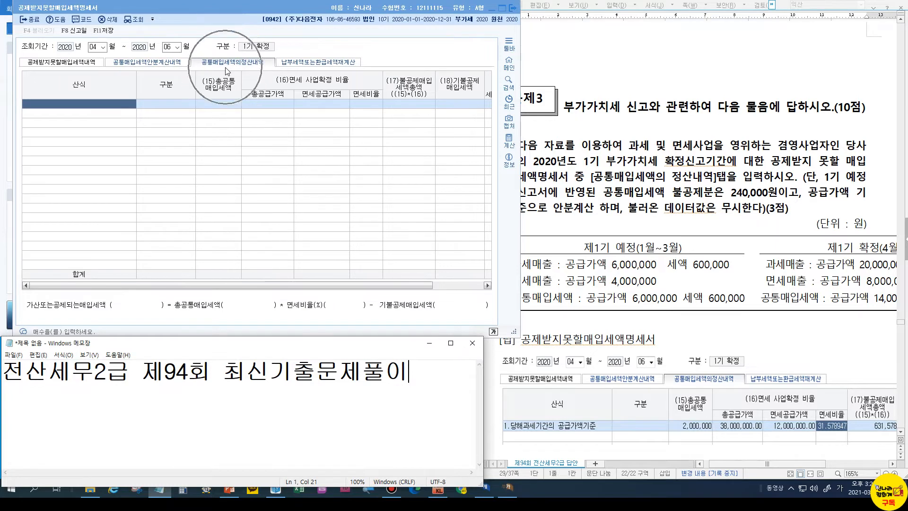
left_click(105, 109)
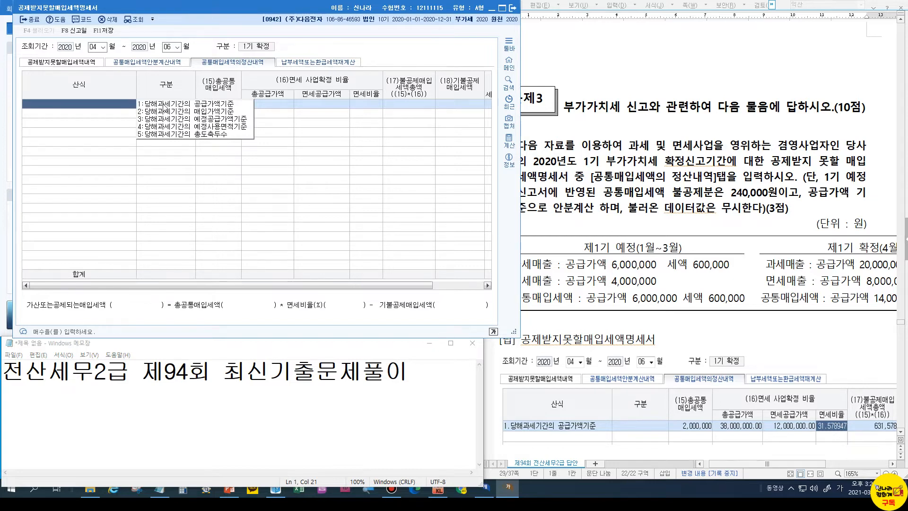
left_click(202, 104)
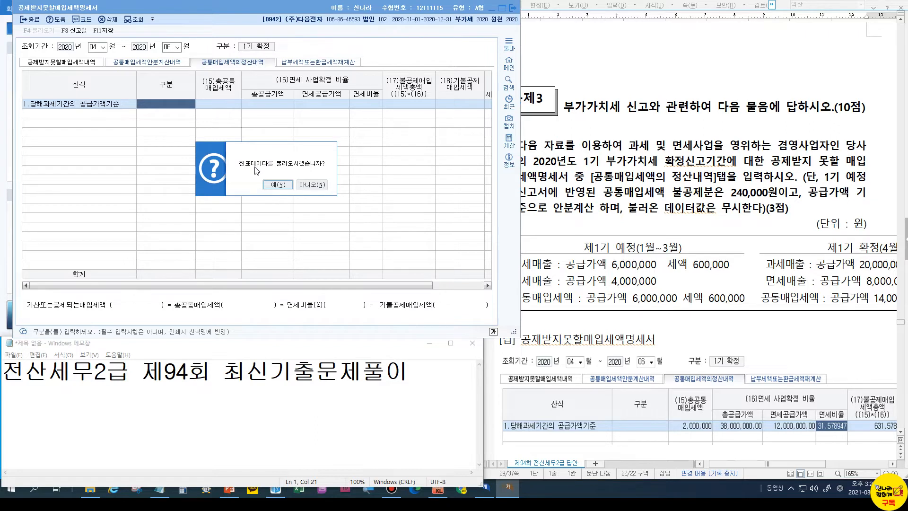
Accept loading voucher data, filling 총공급가액 with 3,560,360,000, then review the question document
left_click(286, 185)
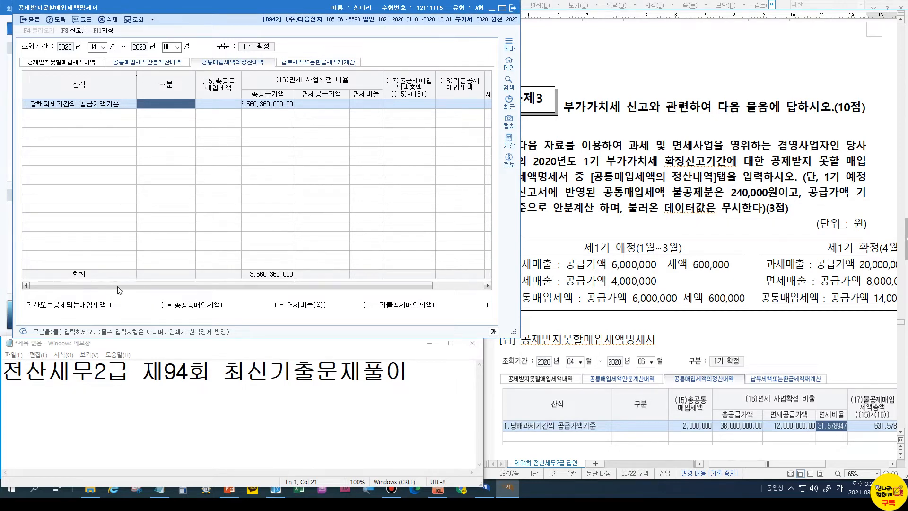
left_click(219, 108)
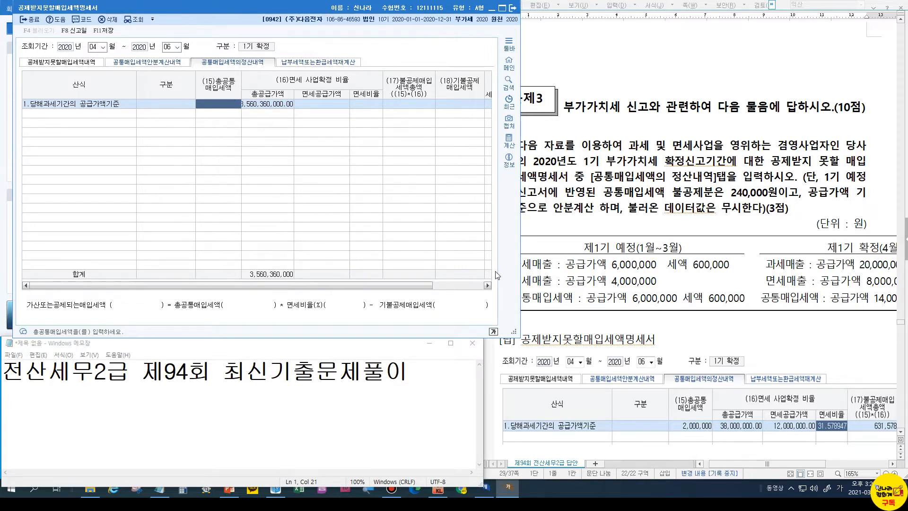
left_click(583, 315)
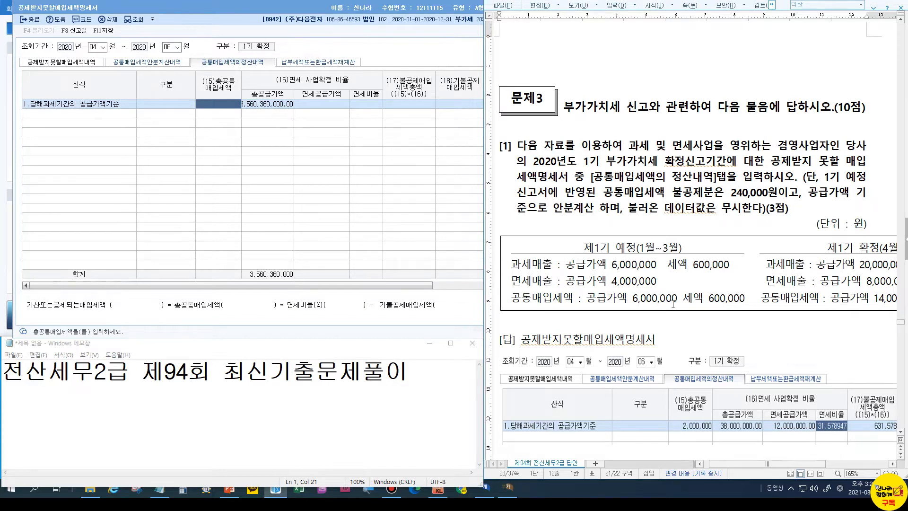
left_click(792, 468)
left_click_drag(792, 467, 826, 467)
left_click(609, 299)
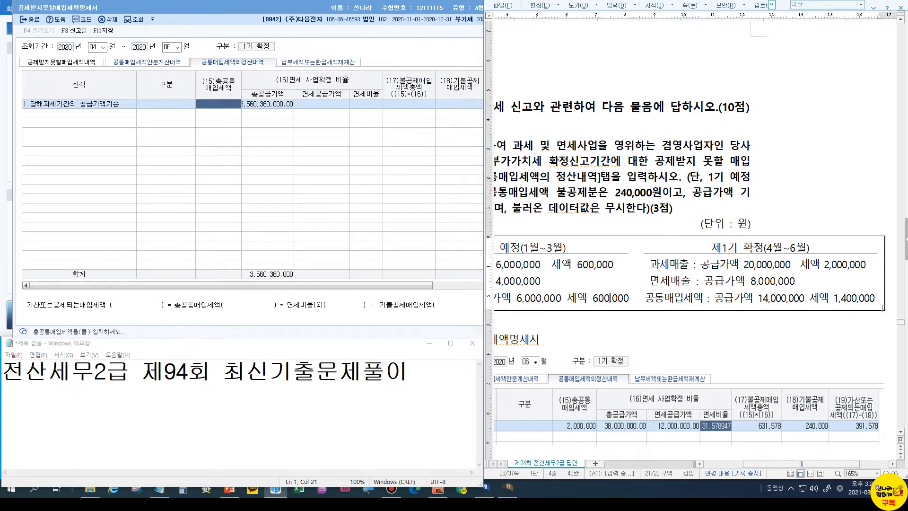
left_click_drag(776, 469, 737, 470)
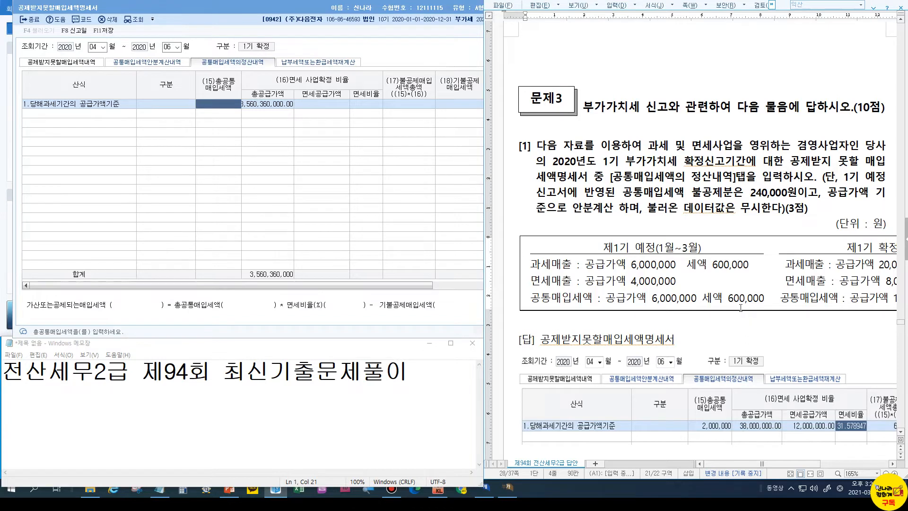
Enter 2,000,000 (typed as 2++) in the (15)총공통매입세액 cell of the settlement row
left_click_drag(725, 292, 769, 306)
left_click_drag(754, 464, 832, 468)
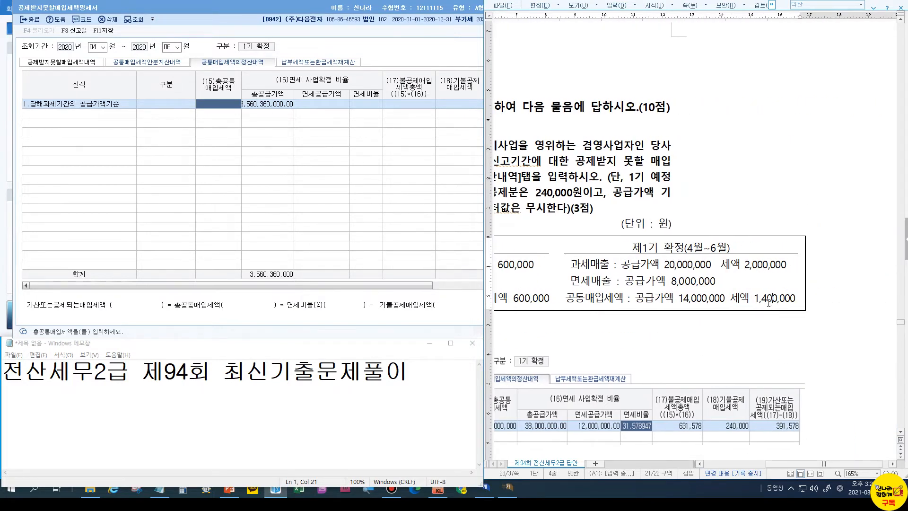
left_click_drag(776, 466, 712, 463)
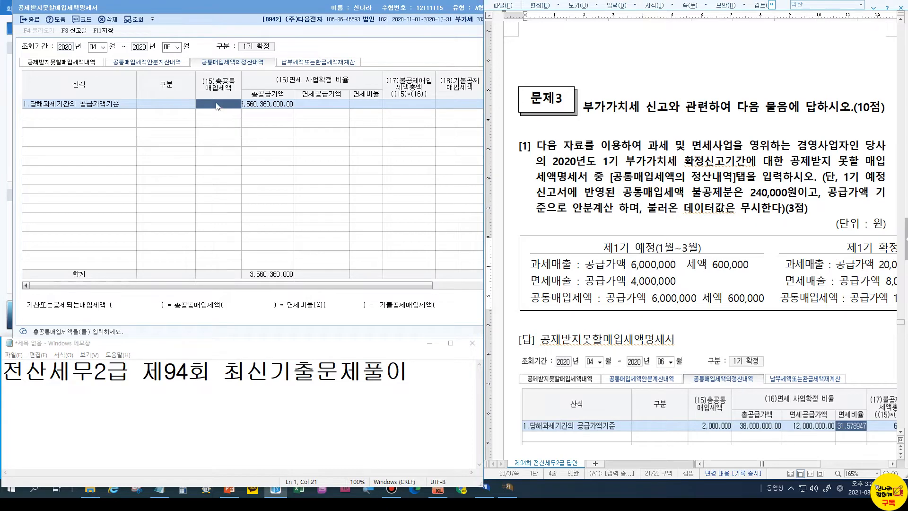
type("2+0,000")
key("ctrl+z")
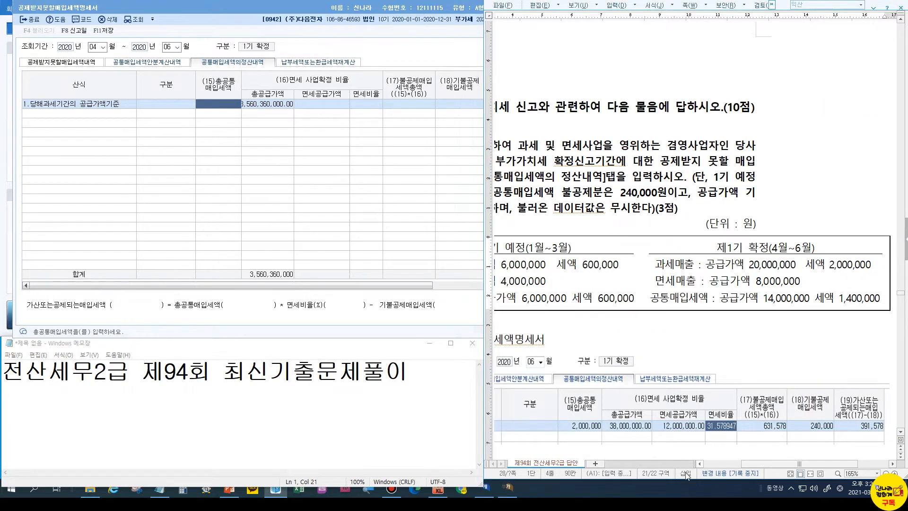
left_click_drag(756, 465, 718, 465)
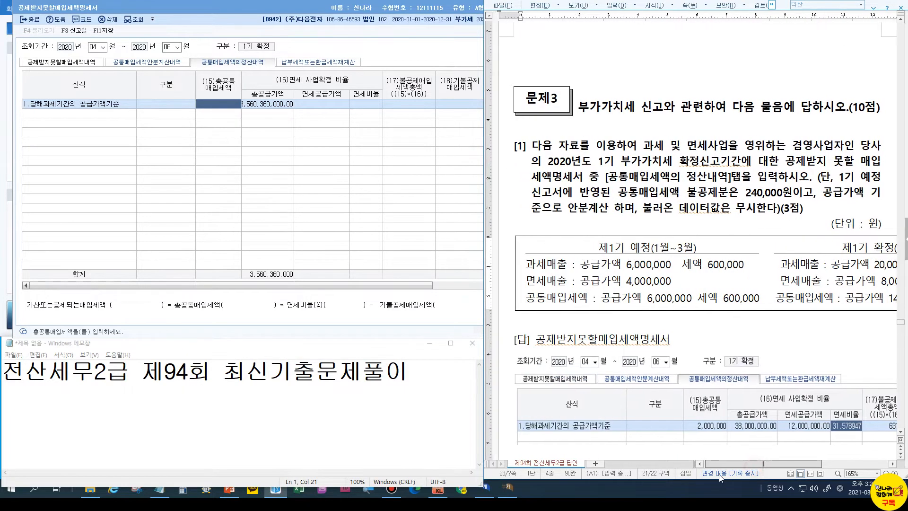
left_click(227, 105)
type("2++")
key("Return")
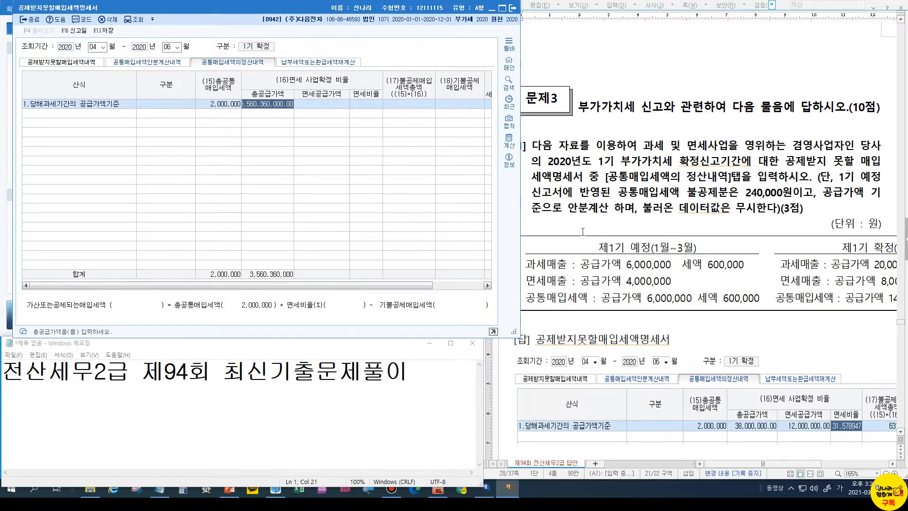
left_click(629, 282)
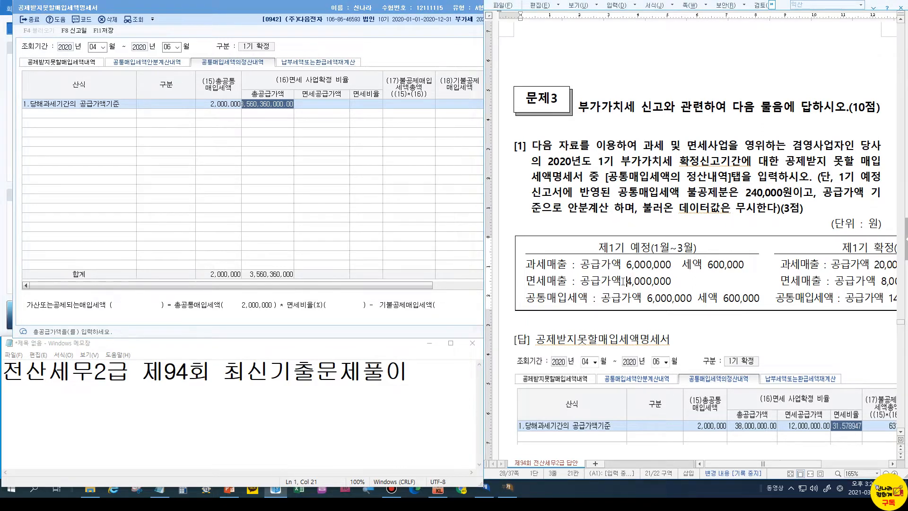
left_click_drag(626, 275, 640, 282)
key("Escape")
key("ctrl")
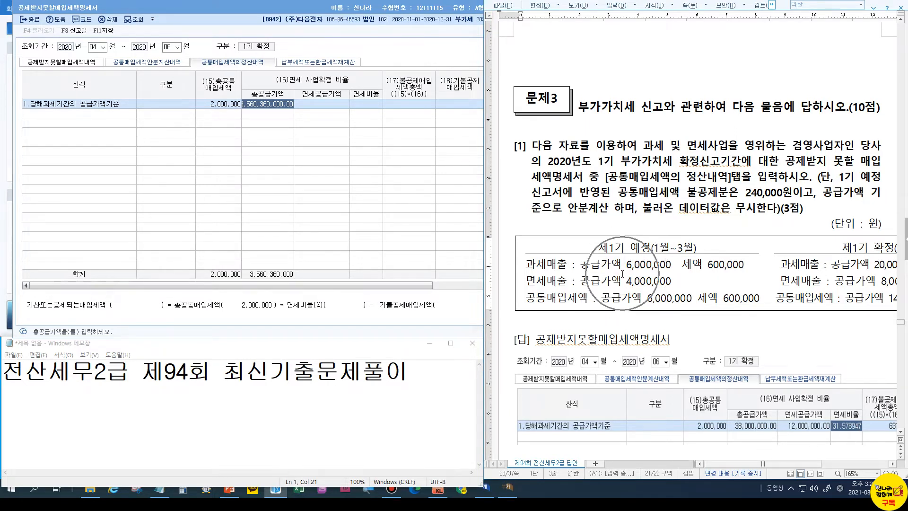
left_click_drag(623, 274, 683, 286)
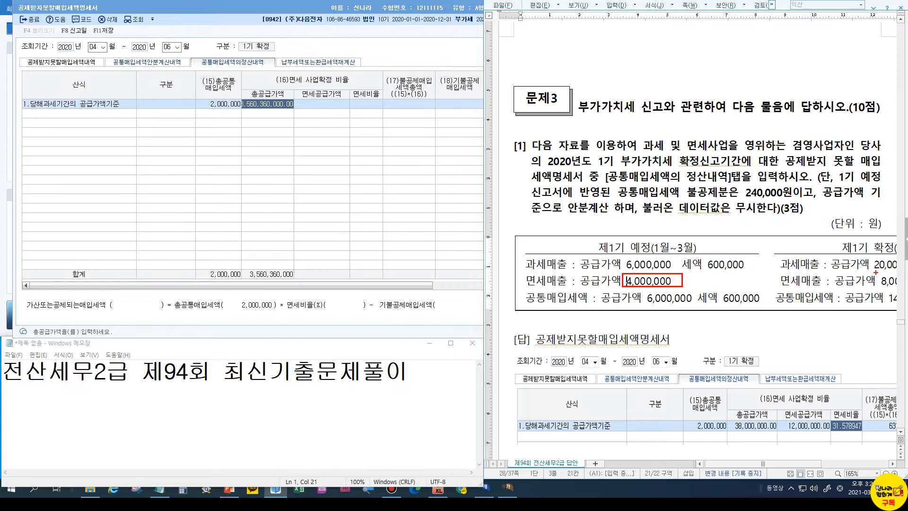
mouse_move(875, 273)
left_mouse_down()
mouse_move(902, 285)
mouse_move(891, 286)
left_mouse_up()
left_click_drag(291, 94, 354, 113)
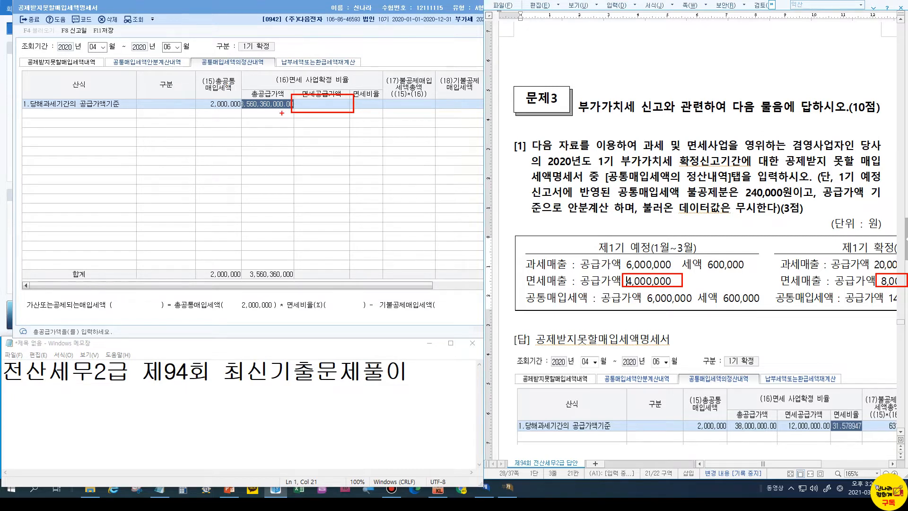
key("Escape")
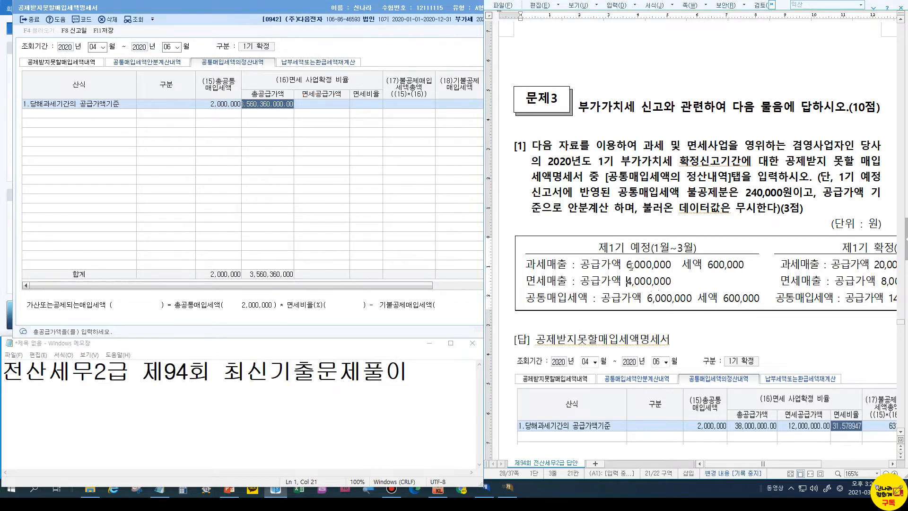
left_click(629, 267)
left_click(424, 376)
key("Return")
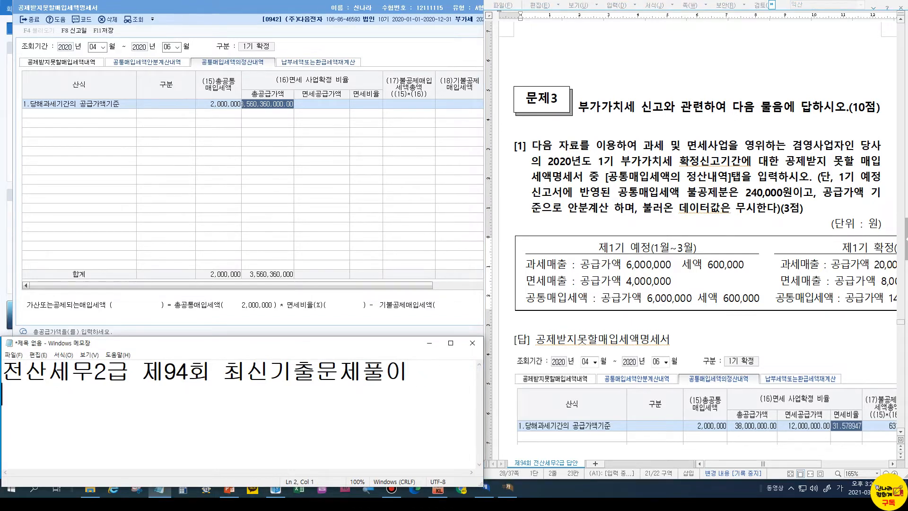
Type '10,000,000 (1기예정)' as the first amount line in the Notepad notes
type("10,000,000")
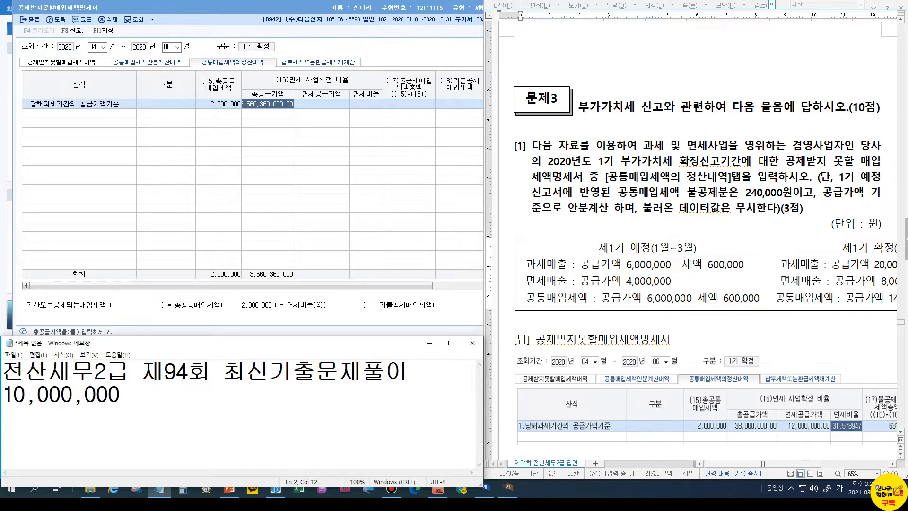
type(" (1깅")
type("예정+1")
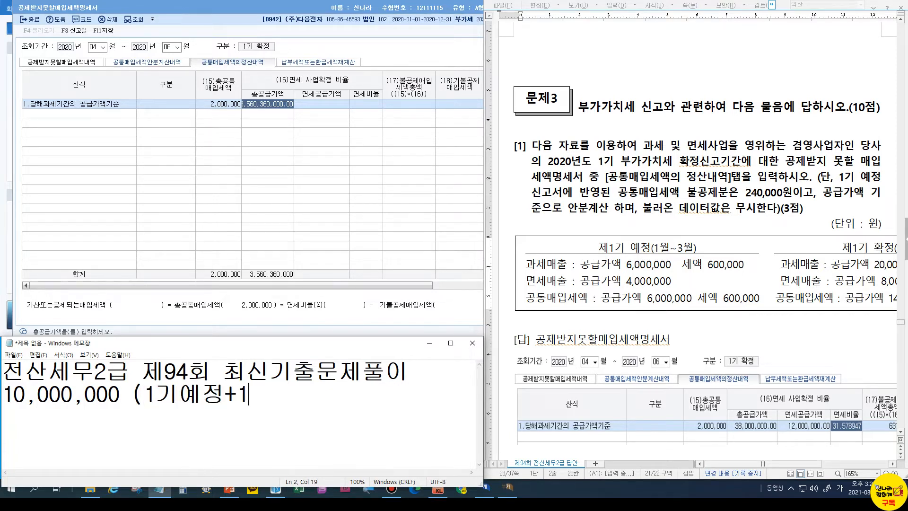
type("기확저")
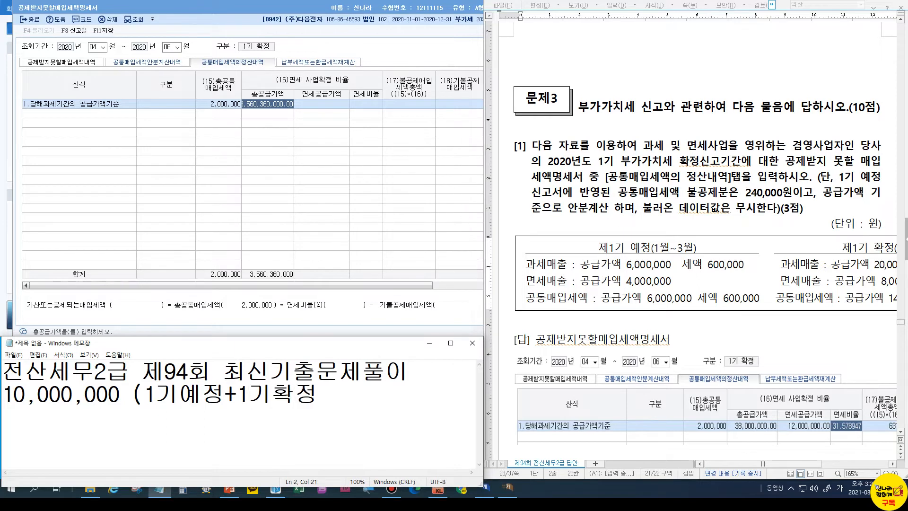
key("BackSpace")
key("BackSpace")
key("BackSpace")
key("BackSpace")
key("BackSpace")
key("BackSpace")
type(")")
key("Return")
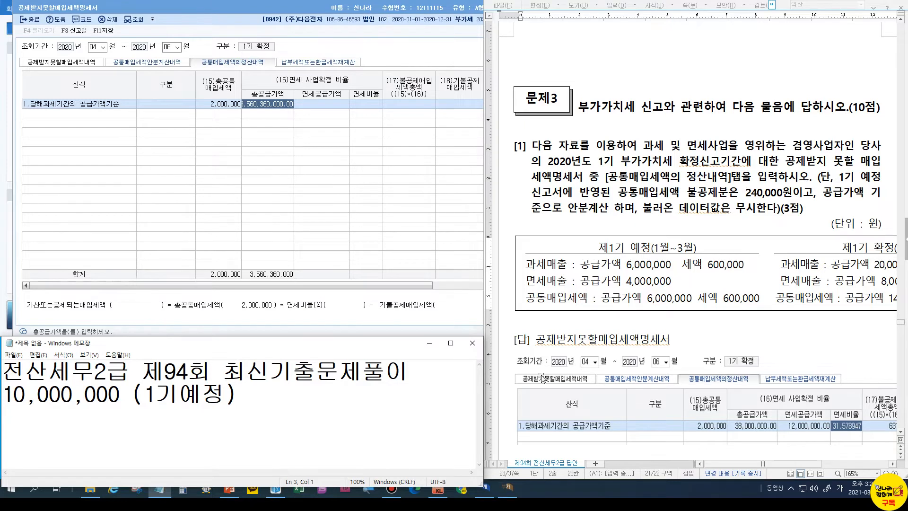
left_click_drag(774, 464, 790, 464)
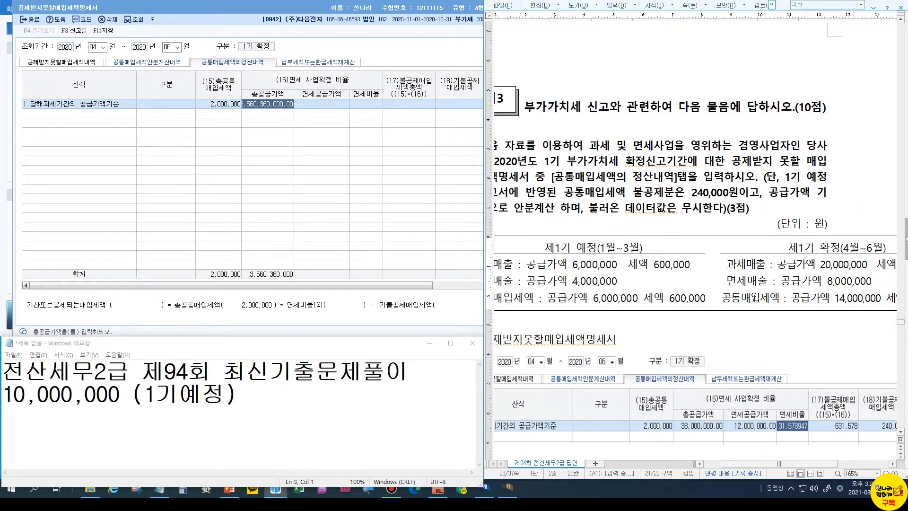
Add '28,000,000 (1기확정)' on the next Notepad line, removing stray characters
type("28")
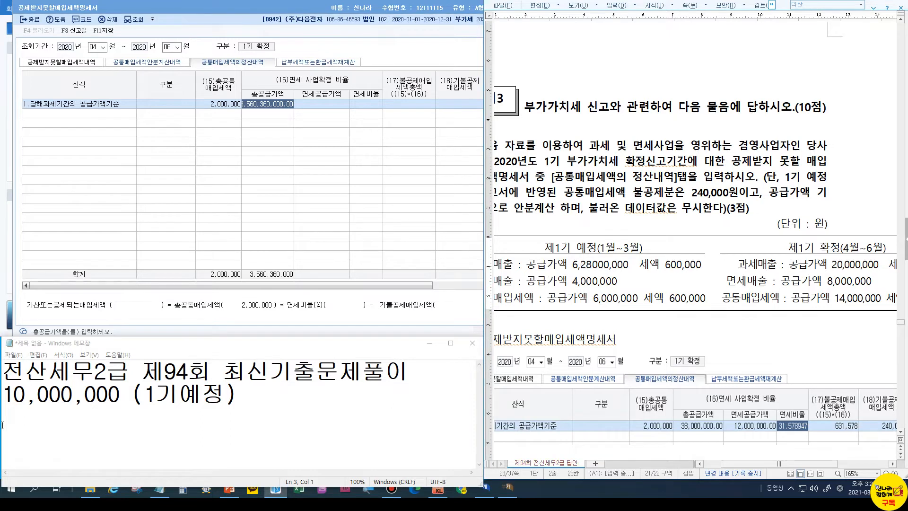
key("BackSpace")
key("BackSpace")
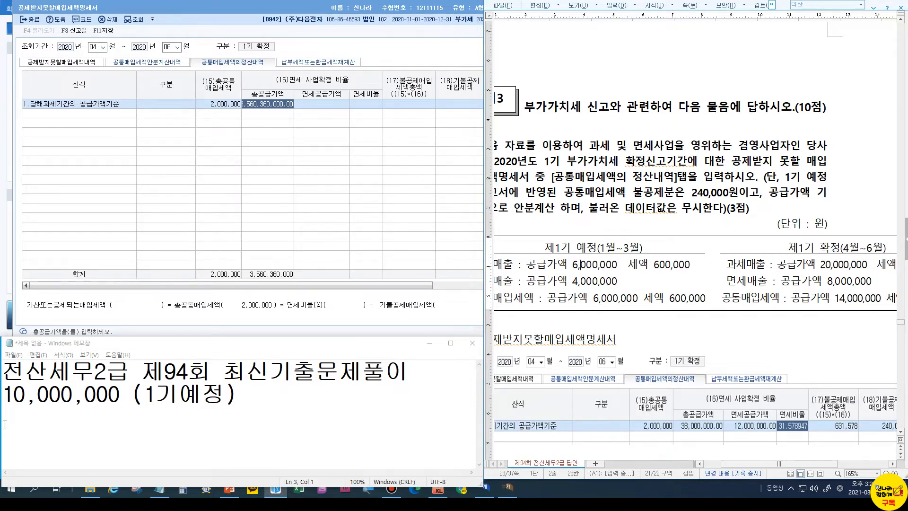
left_click(5, 422)
type("28")
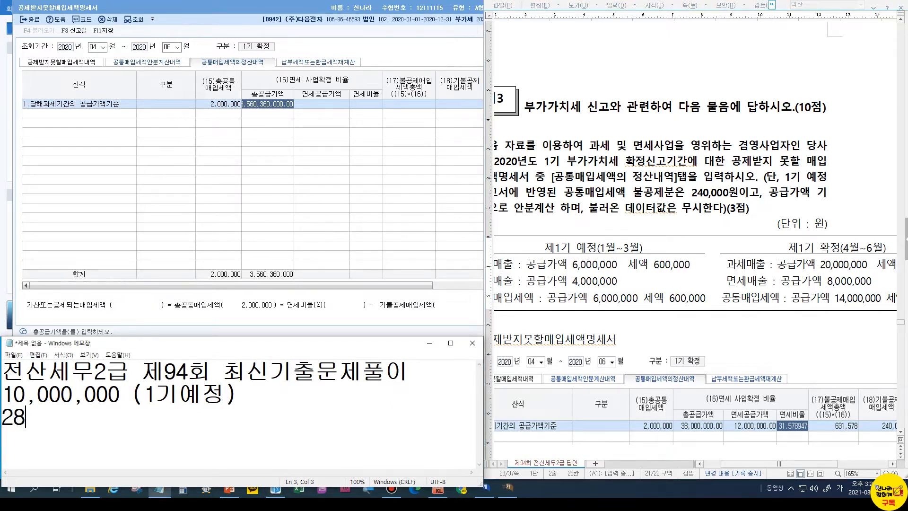
type(",000,00")
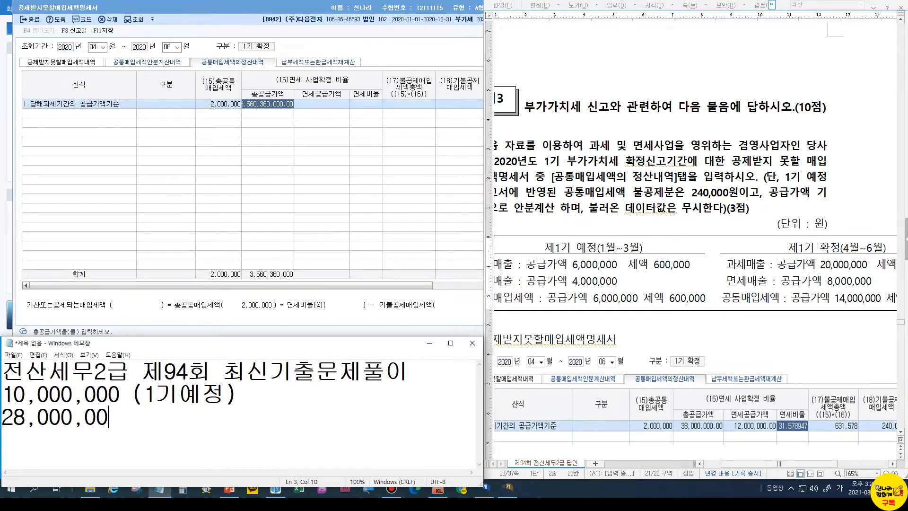
type("0(1기확정)")
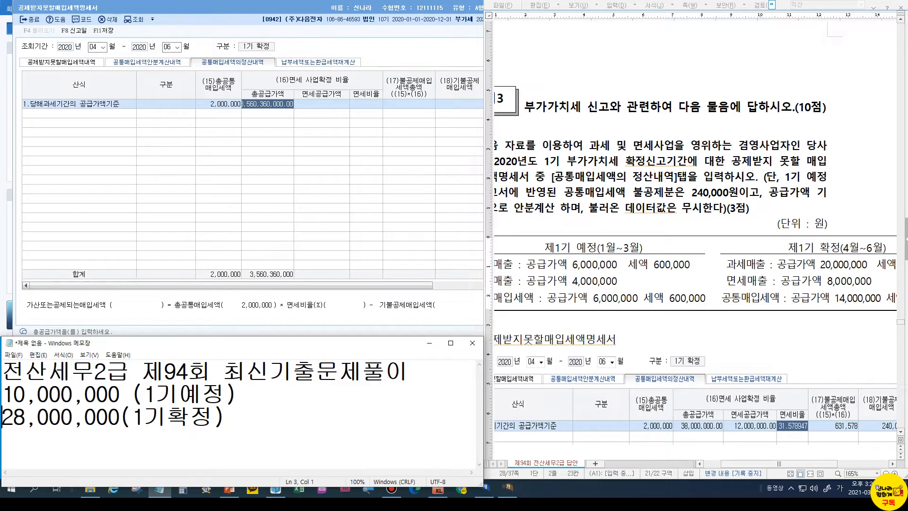
left_click(119, 420)
key("Right")
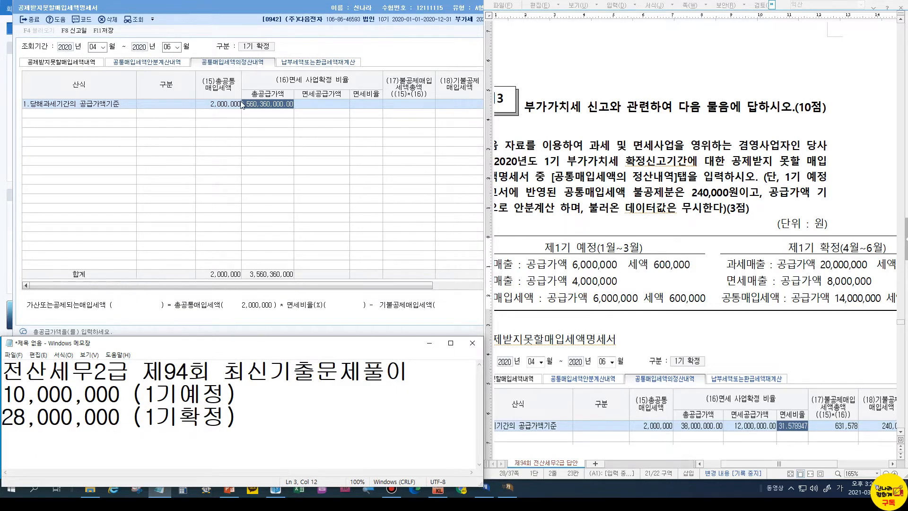
type("3")
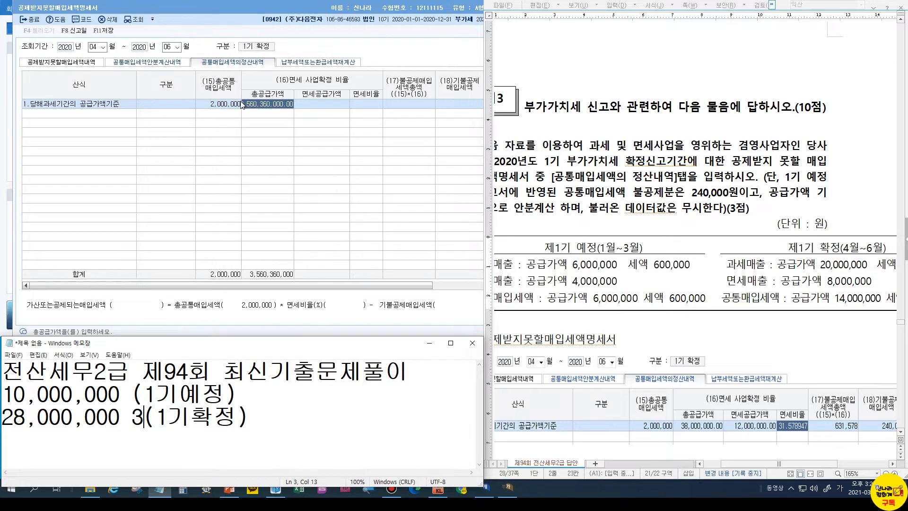
key("BackSpace")
Enter 38,000,000 total supply and 12,000,000 exempt supply in the settlement row
left_click(249, 109)
type("38000000")
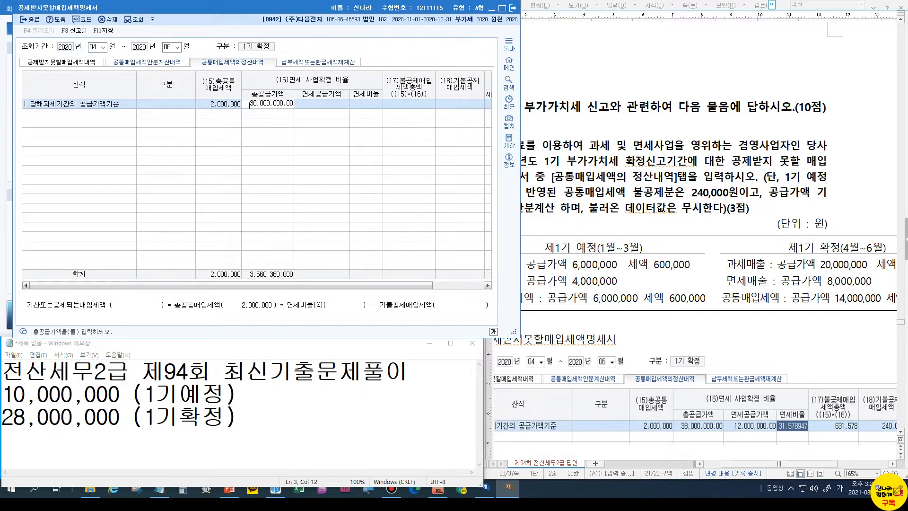
key("Return")
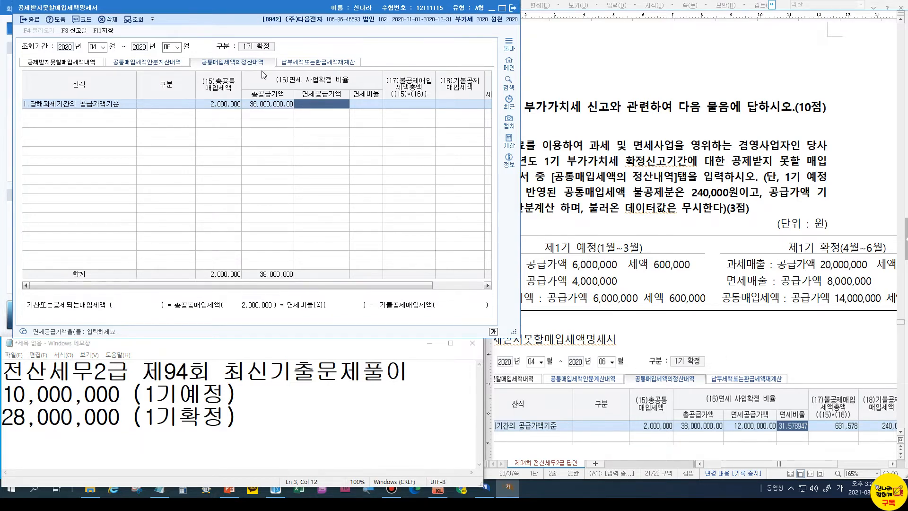
type("12,000,000")
key("Return")
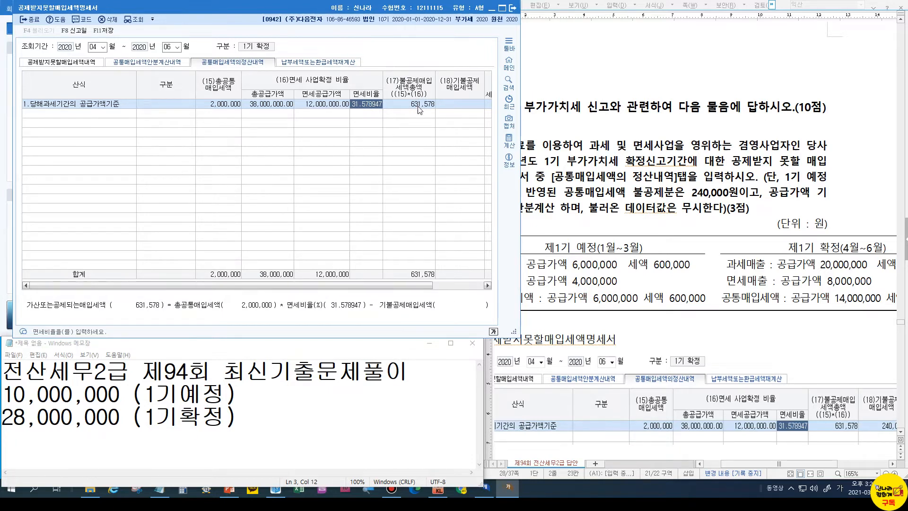
Enter 240,000 already-disallowed input tax and note 631,578(불공제매입)-240,000=391,578 in Notepad
left_click(260, 407)
key("Return")
type("631")
type(",578")
type("(불공젬")
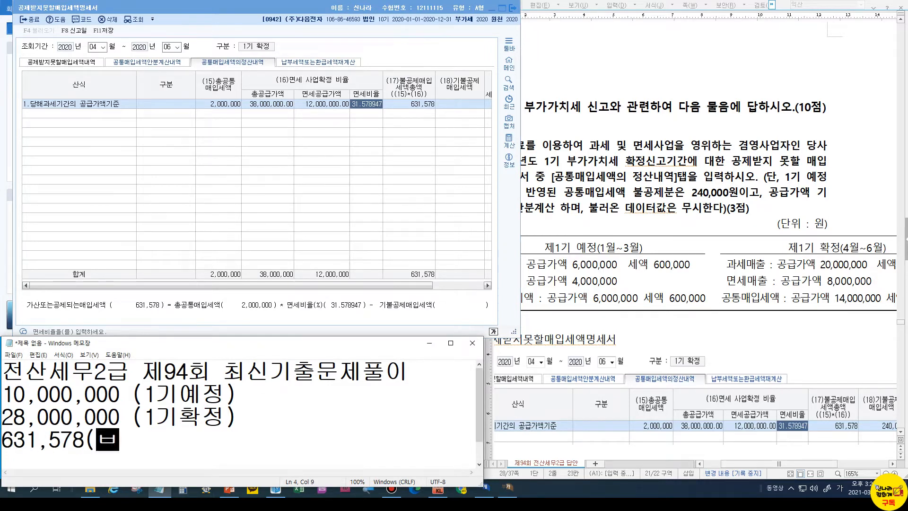
type("매입")
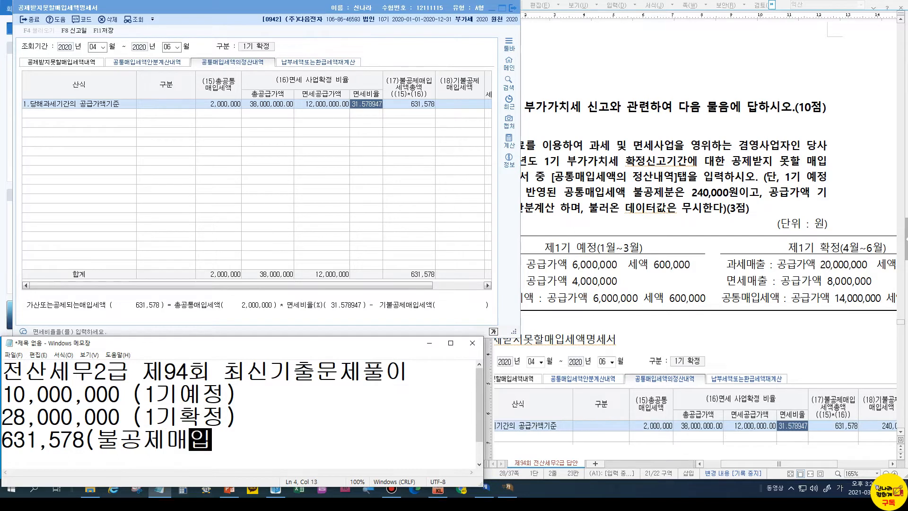
type(")-")
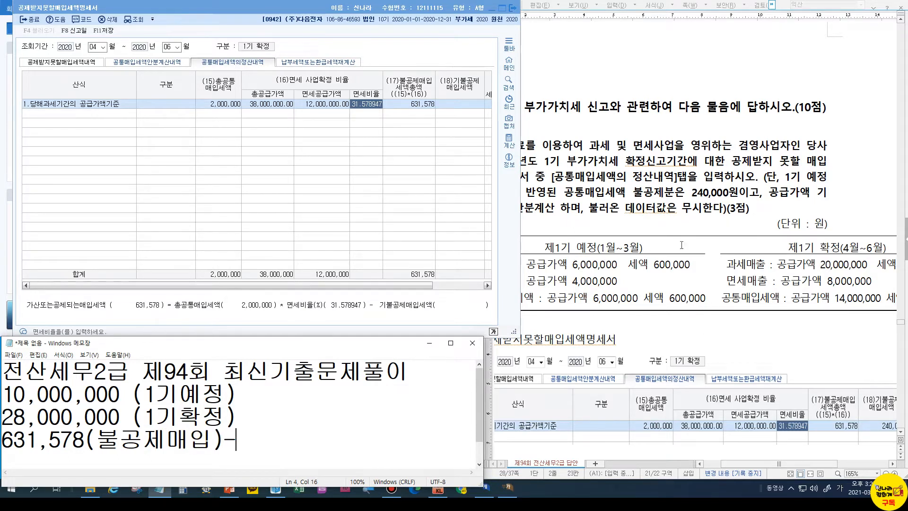
type("240,000=")
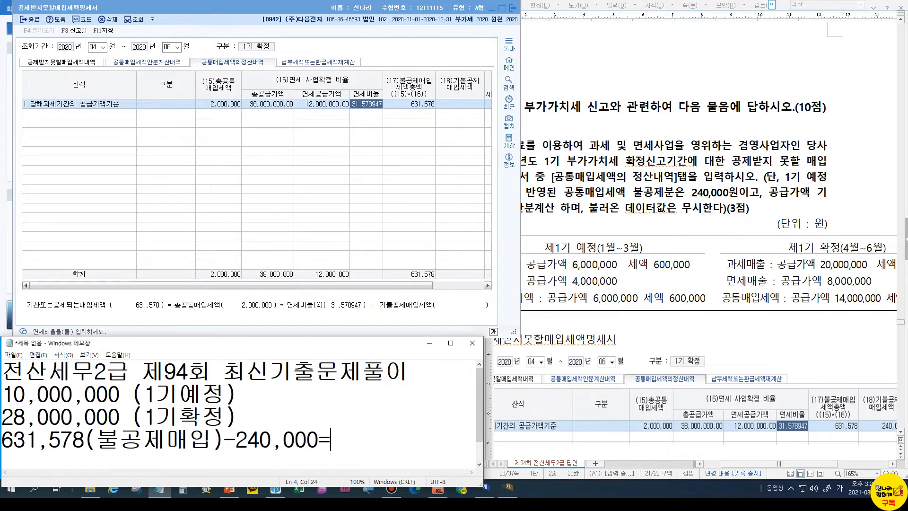
left_click(467, 105)
type("240,000")
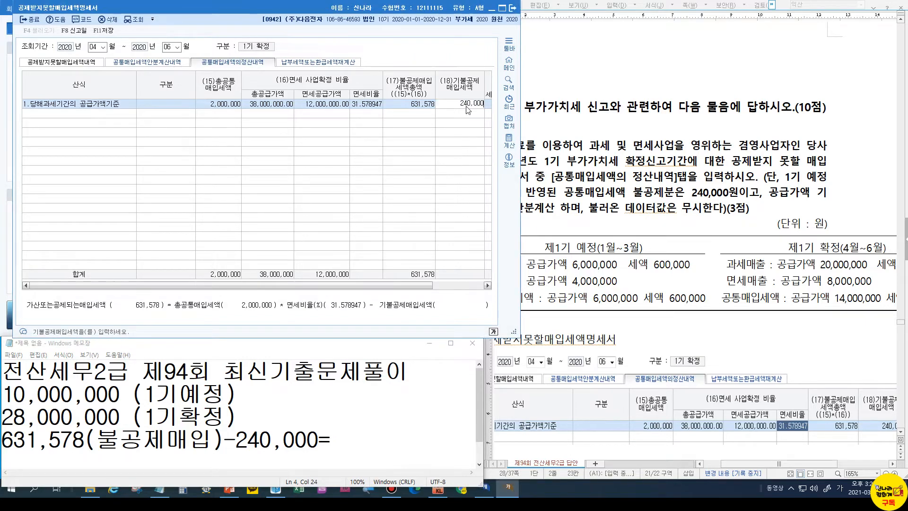
key("Return")
left_click(341, 440)
type("3")
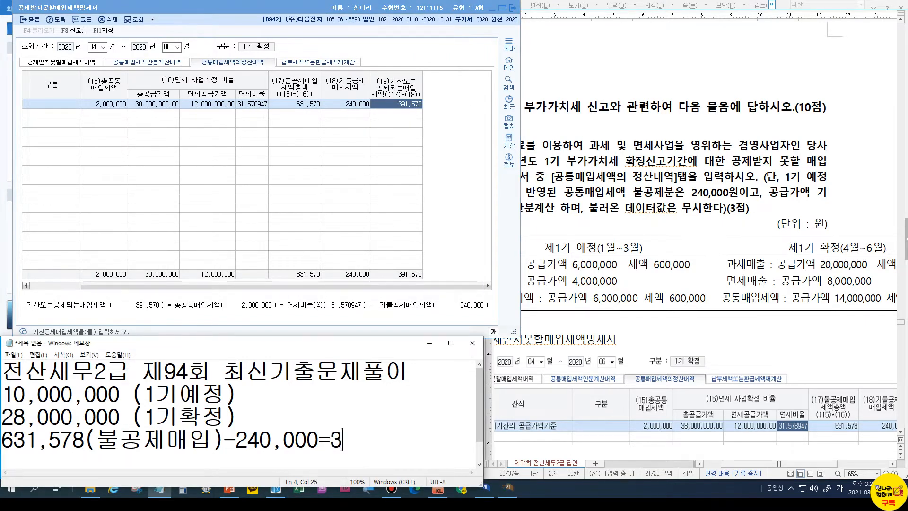
type("91,578")
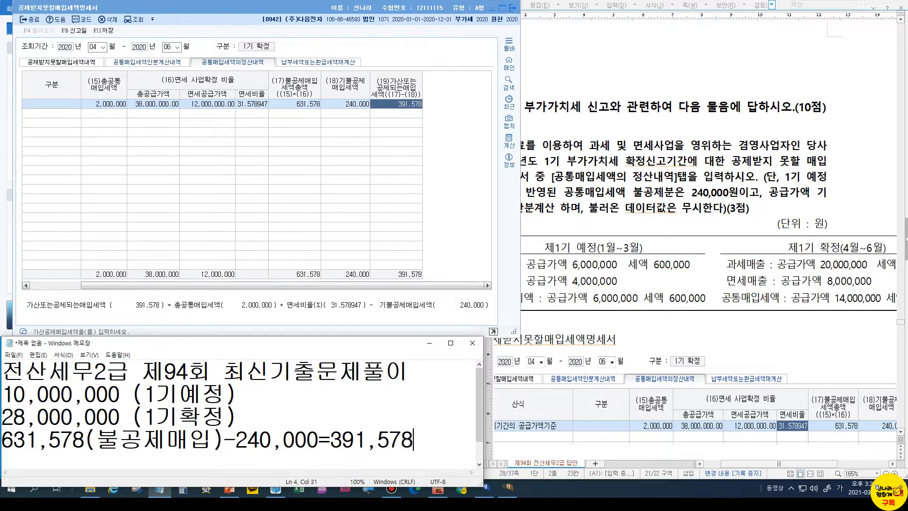
left_click(342, 440)
left_click(670, 173)
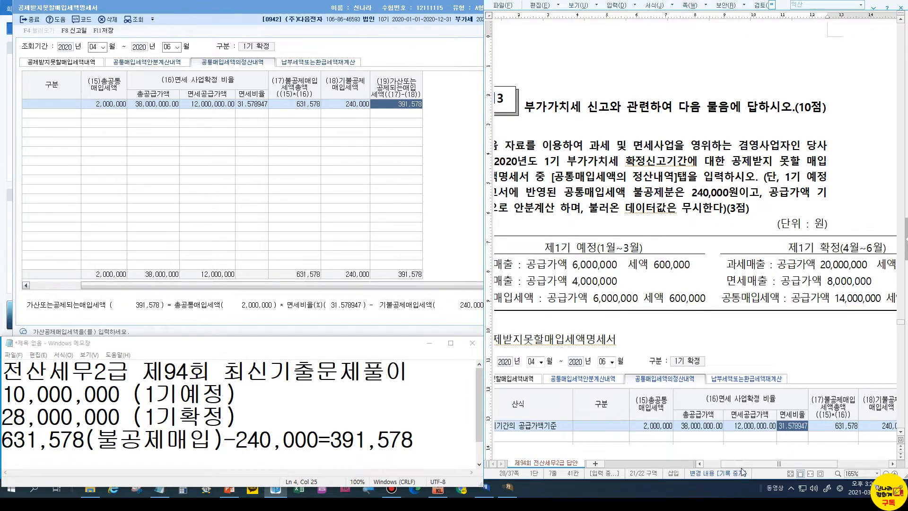
Add a Notepad line '6/30 원재료 /부가세대금금' below the 391,578 calculation
left_click_drag(742, 464, 718, 461)
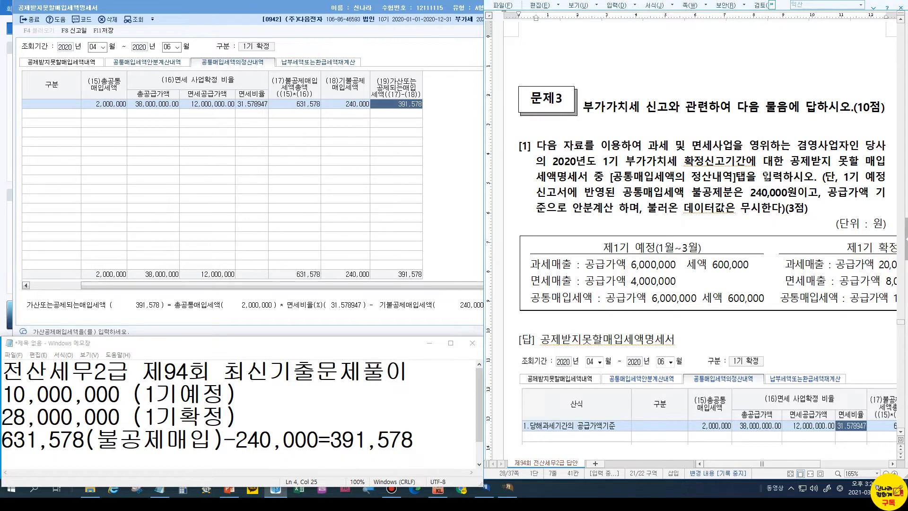
left_click(386, 441)
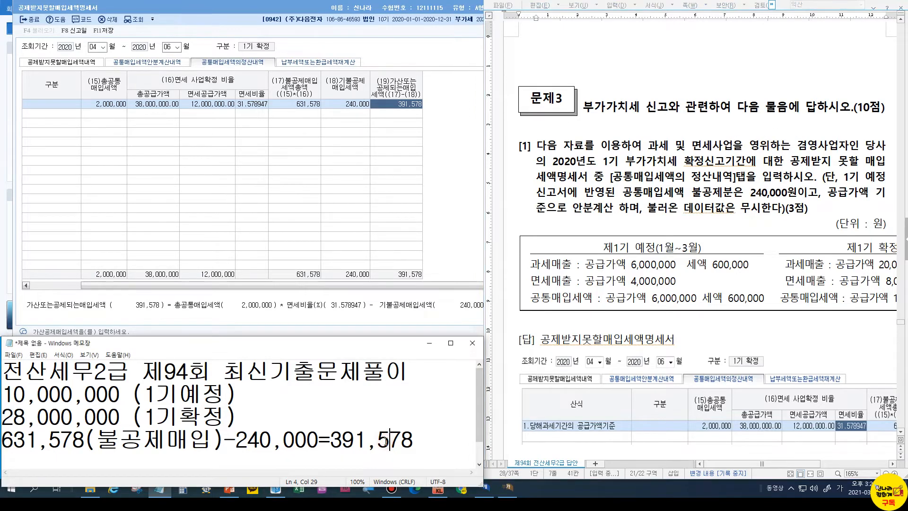
left_click(433, 439)
key("Return")
key("Return")
type("6/30")
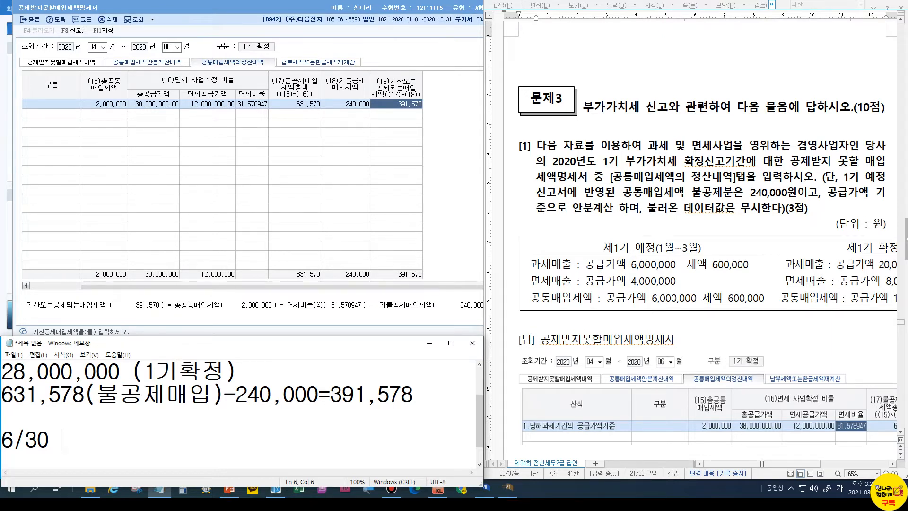
type("/")
type("부가세댁")
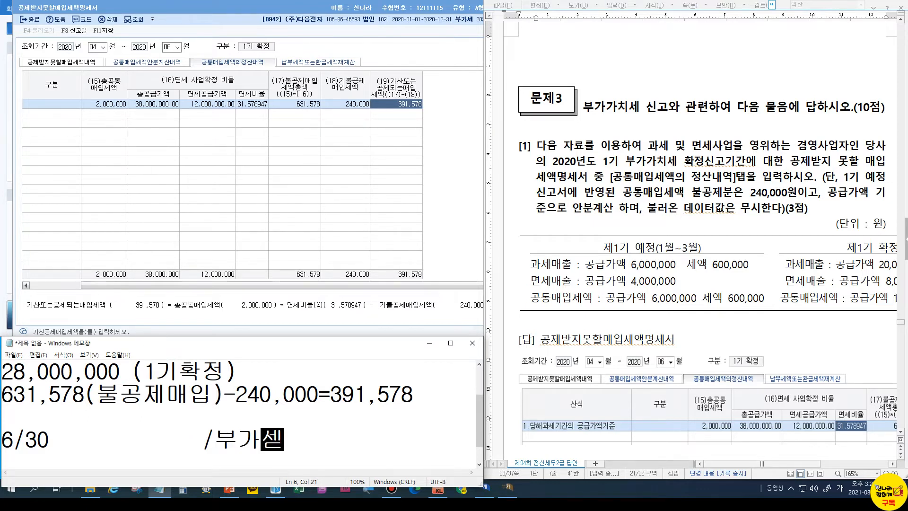
type("금금")
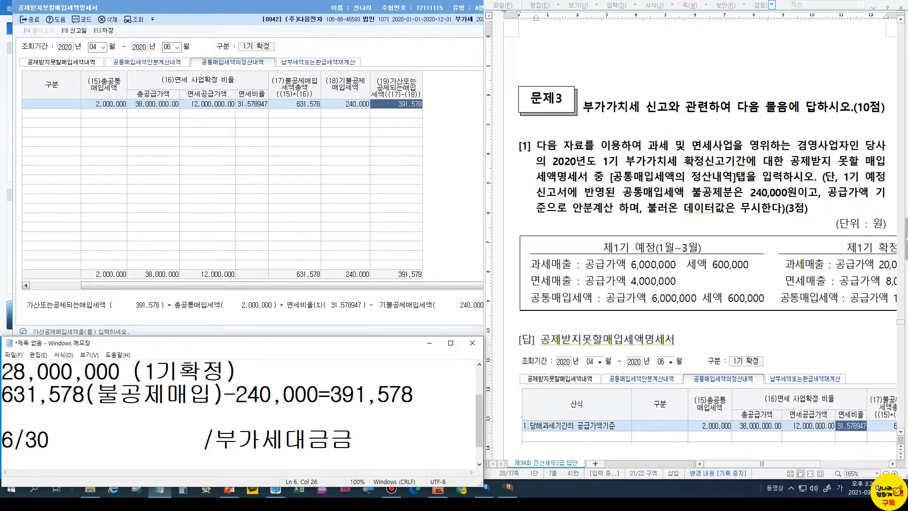
left_click(62, 445)
type("원재료")
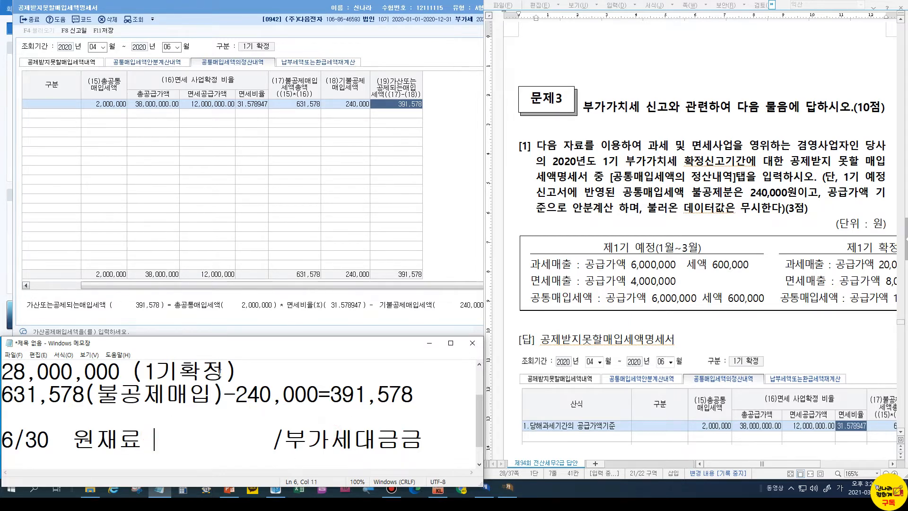
scroll(710, 397, "down", 3)
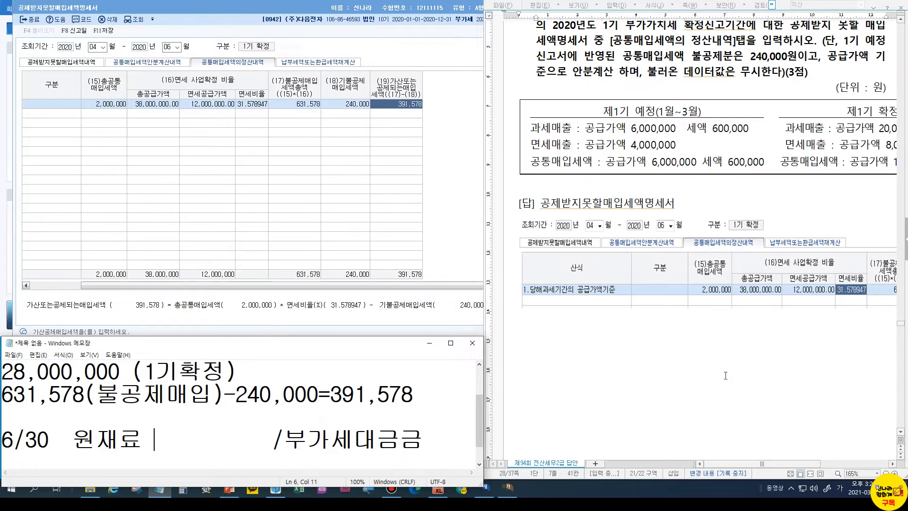
left_click_drag(776, 464, 827, 463)
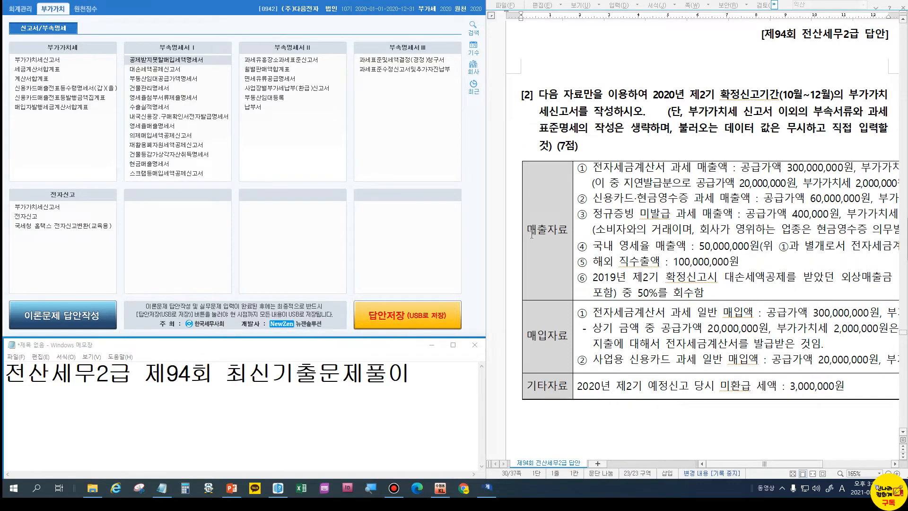
Open 부가가치세신고서 for months 10 to 12 of 2020 as a 정기신고
left_click(58, 211)
double_click(59, 211)
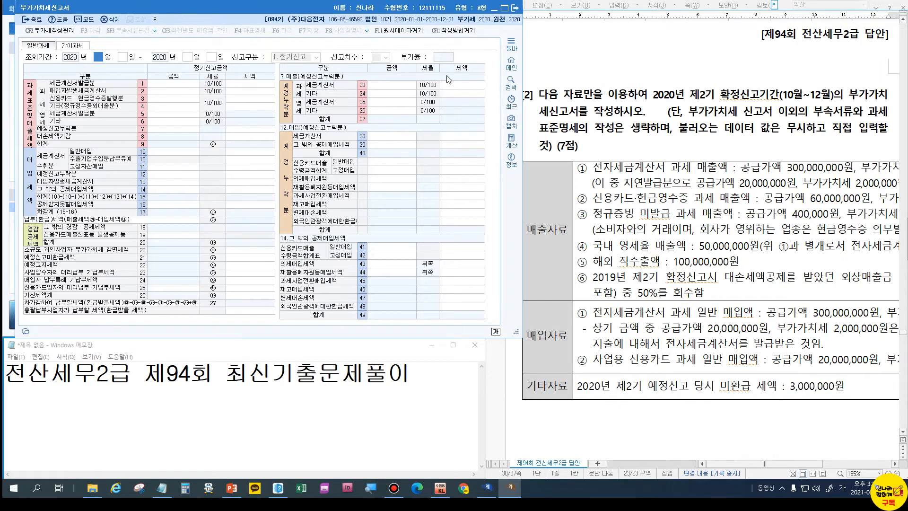
type("10")
key("Return")
key("Return")
type("12")
key("Return")
key("Return")
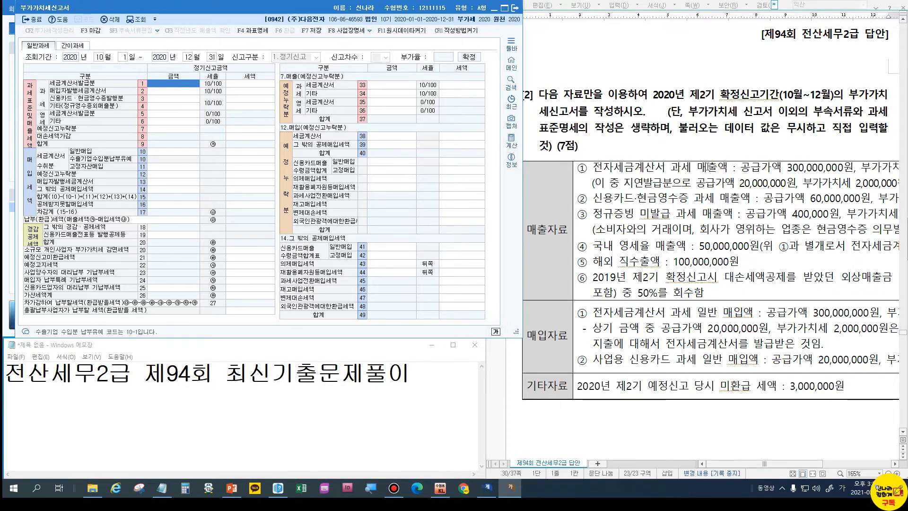
left_click(805, 466)
left_click_drag(804, 466, 824, 465)
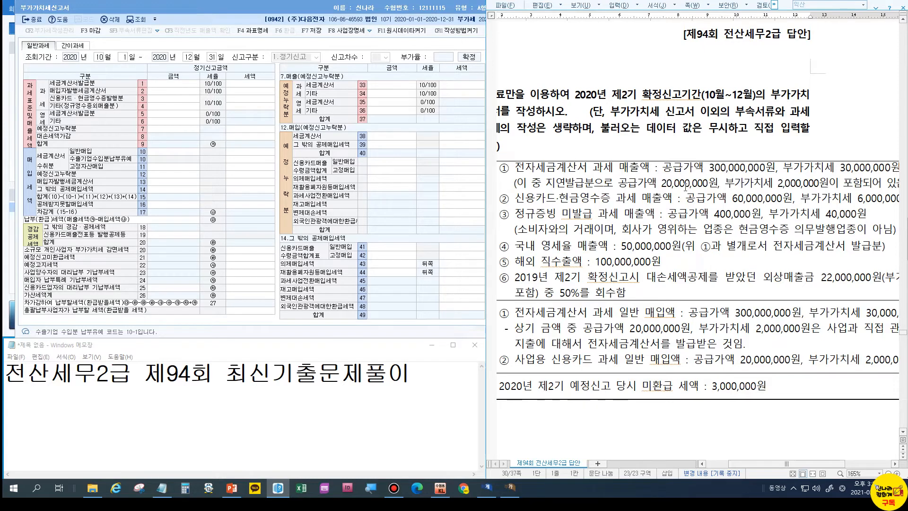
Enter sales of 300,000,000 (tax invoice), 60,000,000 (card/cash receipt) and 400,000 (other) on lines 1, 3, 4
left_click(174, 82)
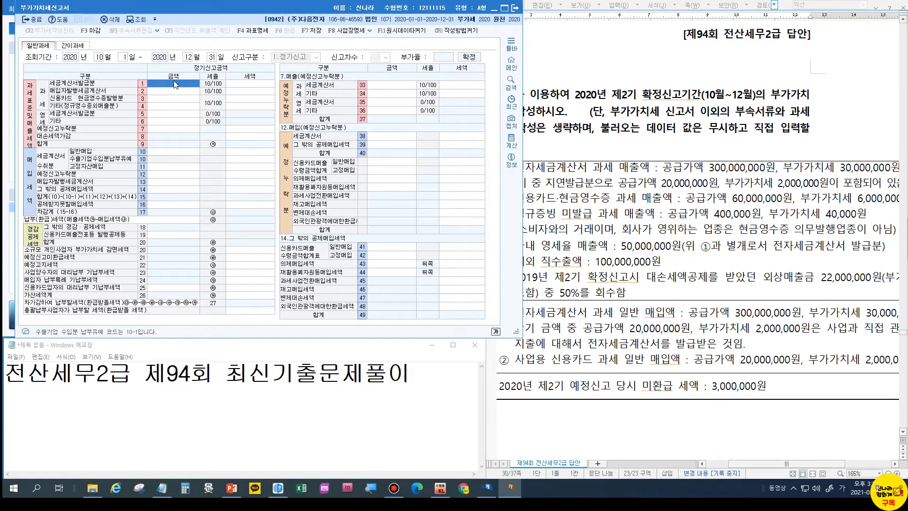
type("300,000,000")
key("Return")
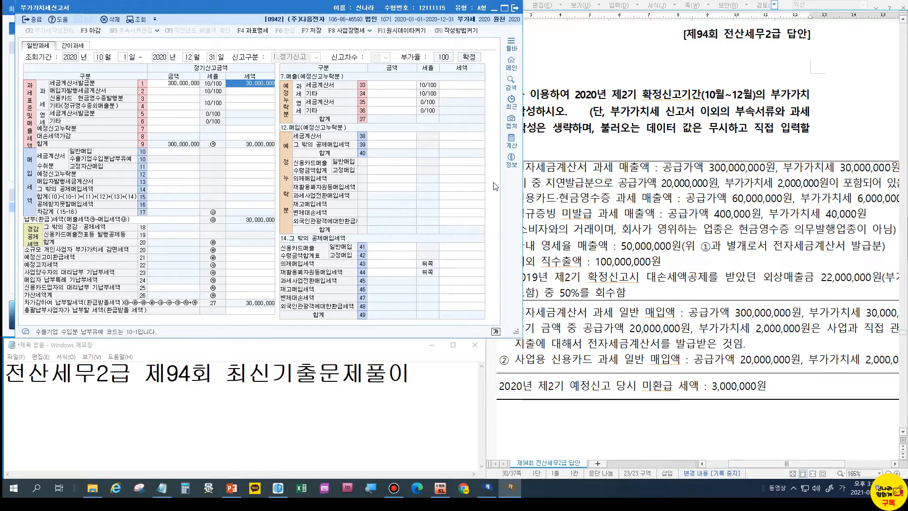
left_click_drag(750, 469, 742, 469)
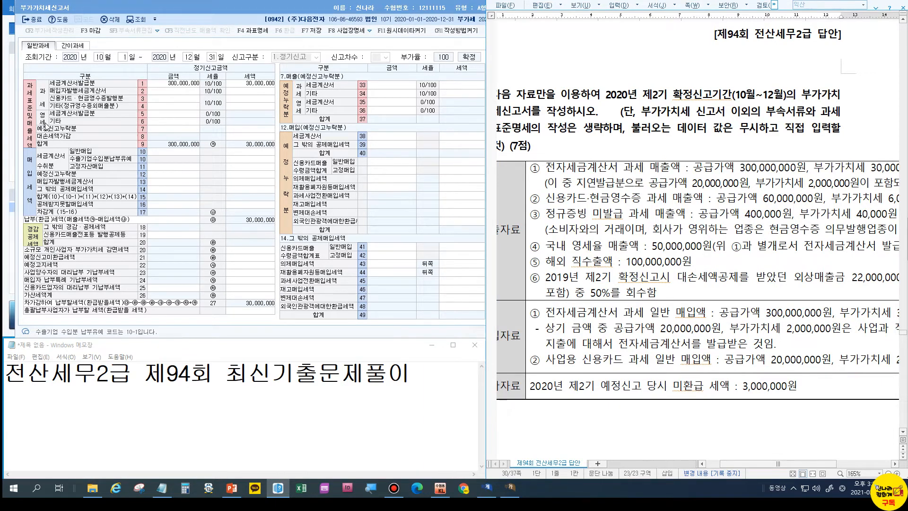
left_click(184, 100)
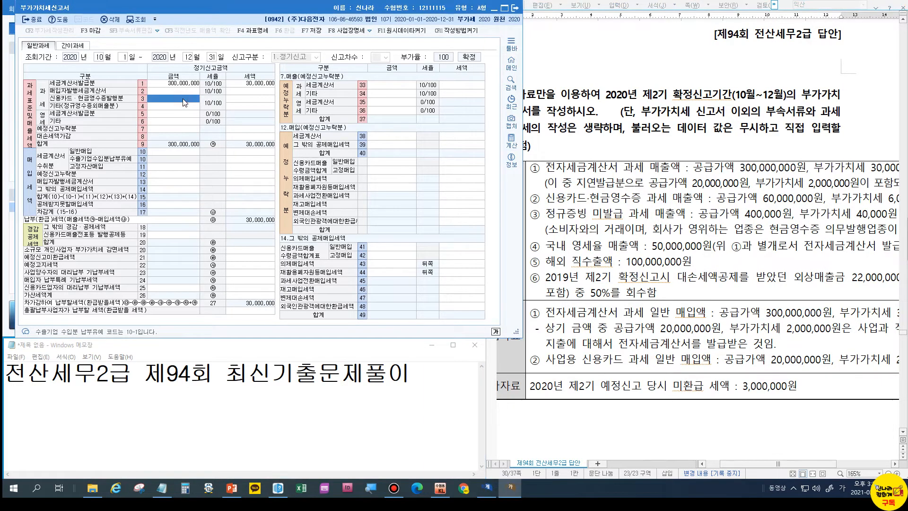
type("60,000,000")
key("Return")
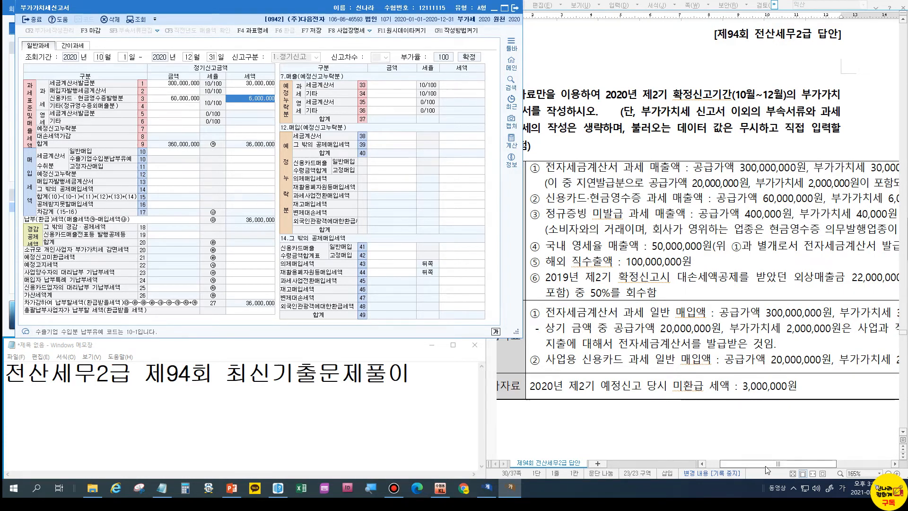
left_click_drag(766, 465, 776, 467)
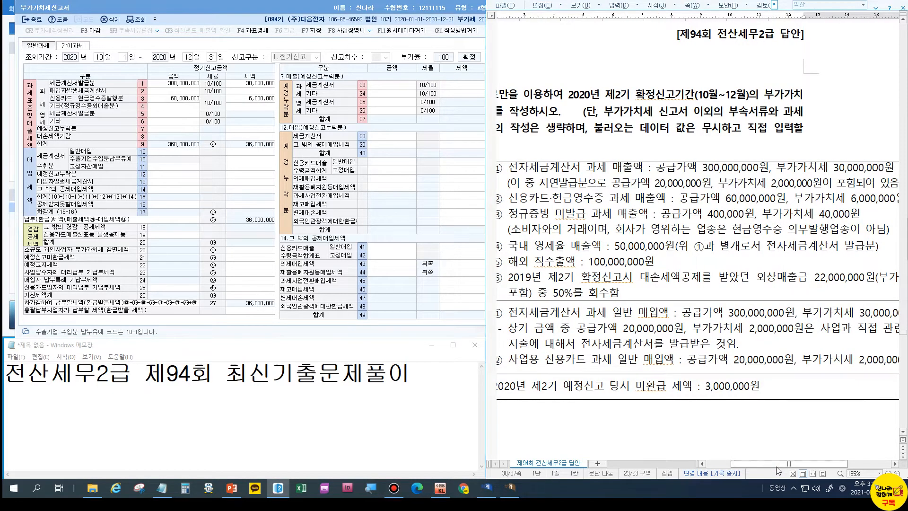
left_click(168, 108)
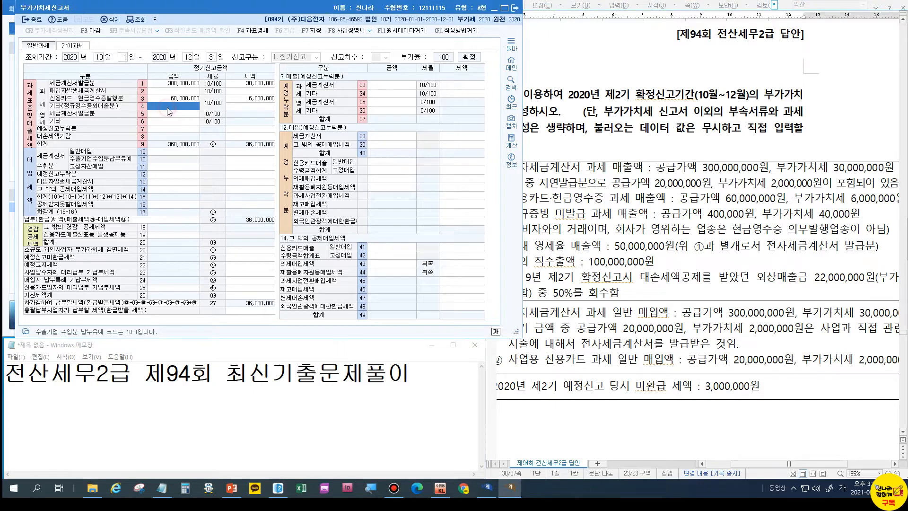
type("400")
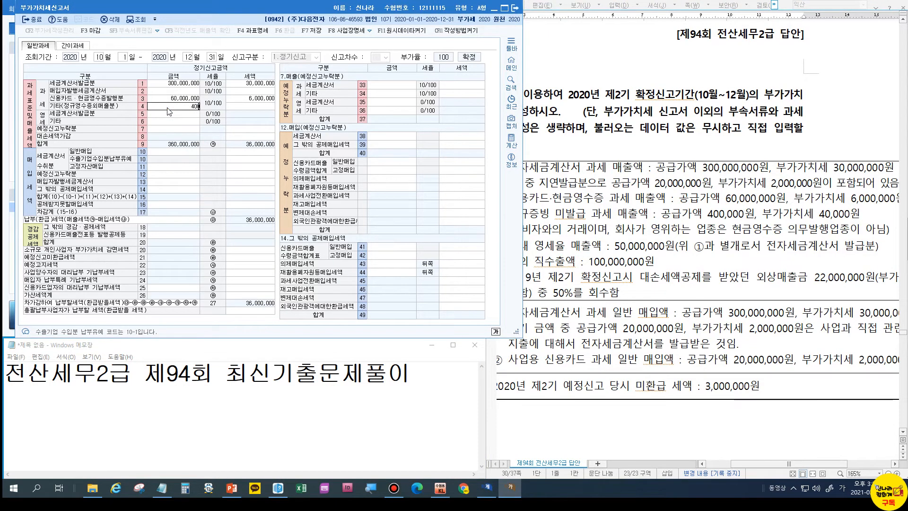
type(",000")
key("Return")
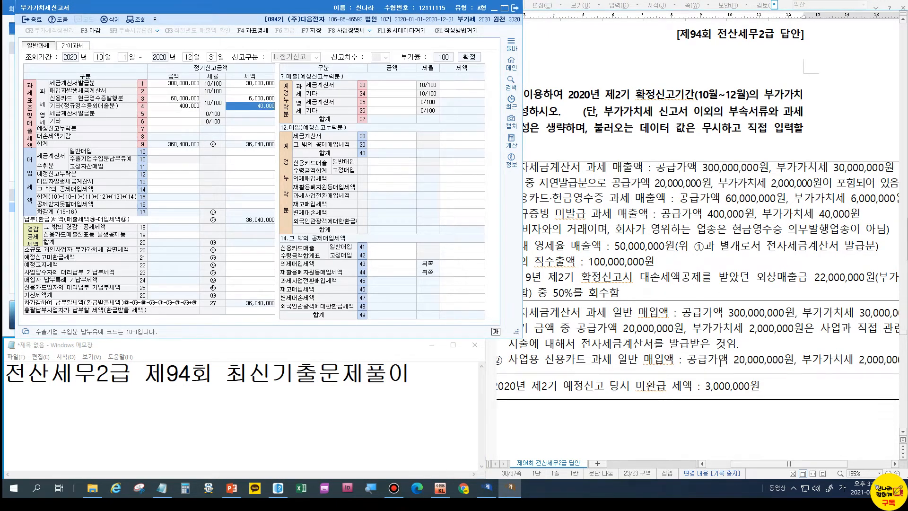
left_click_drag(761, 469, 752, 468)
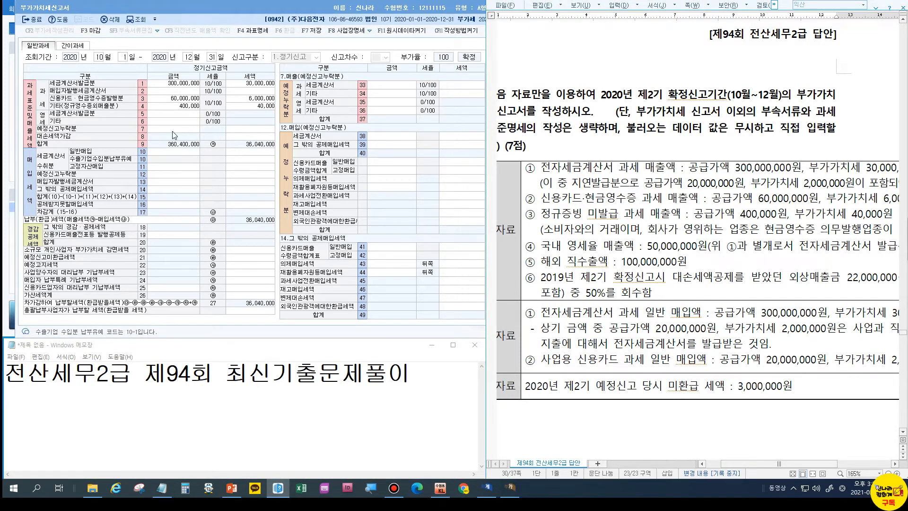
Enter zero-rated sales: 50,000,000 by tax invoice on line 5 and 100,000,000 other on line 6
left_click(173, 115)
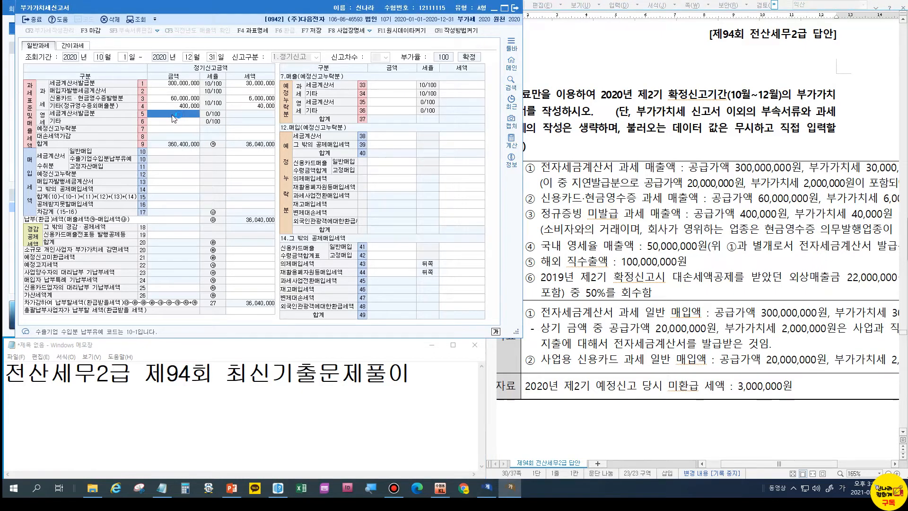
type("50000000")
mouse_move(768, 464)
left_mouse_down()
mouse_move(787, 466)
mouse_move(773, 465)
left_mouse_up()
left_click(174, 122)
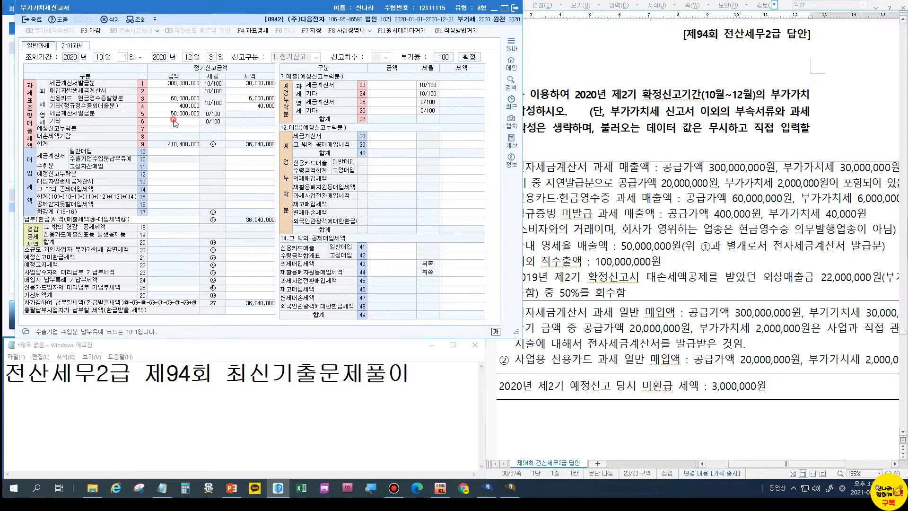
type("10")
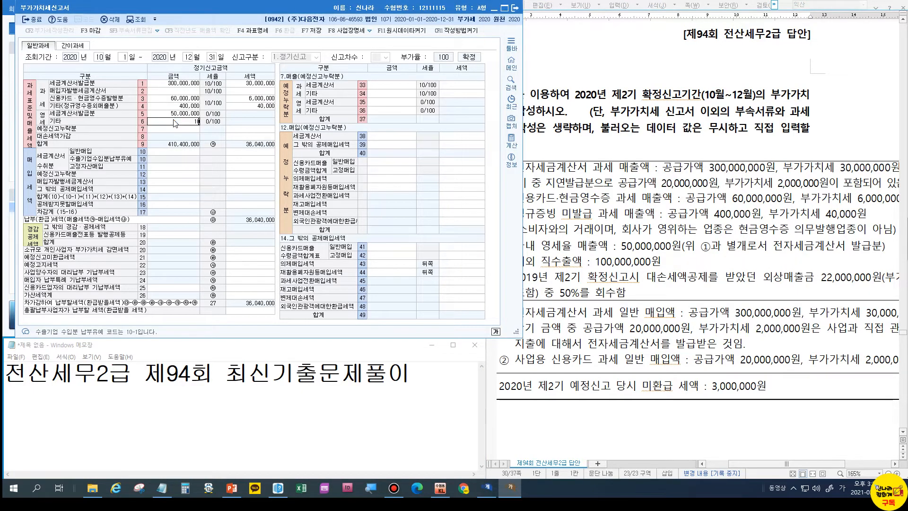
type("0,000,000")
key("Return")
left_click_drag(739, 465, 725, 465)
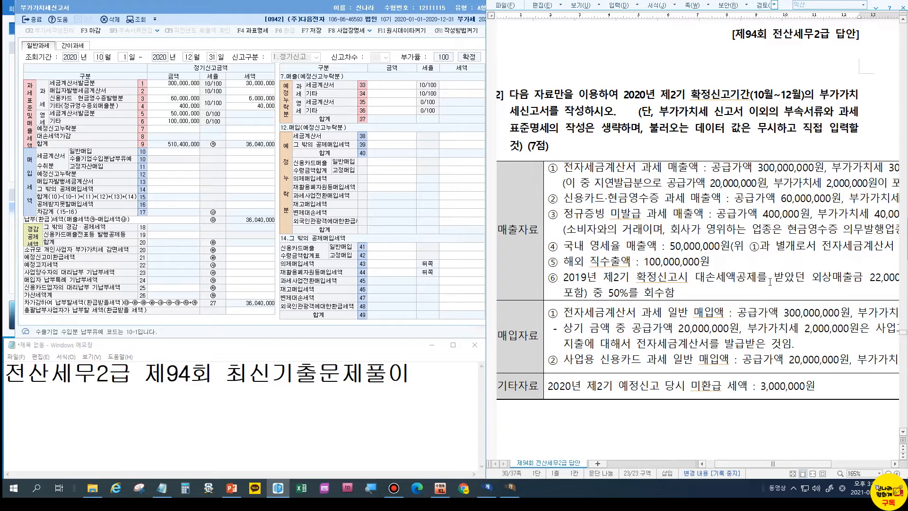
left_click_drag(787, 464, 812, 464)
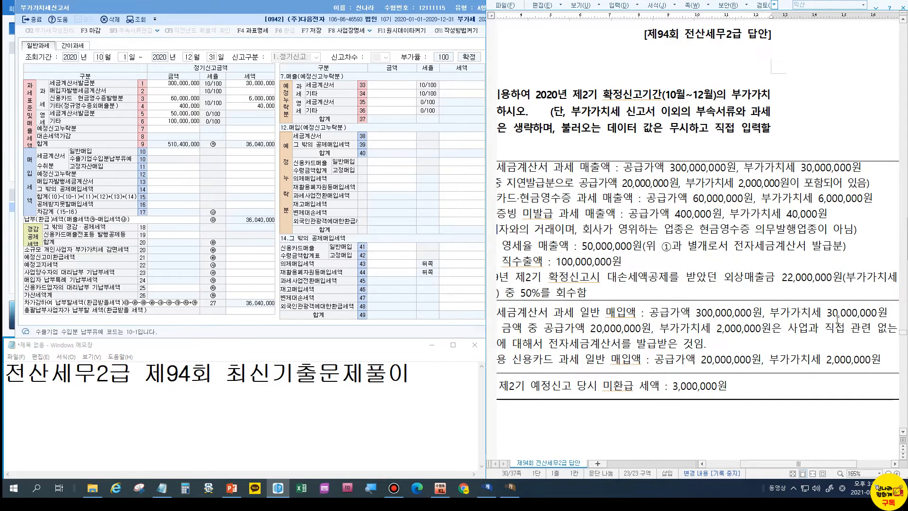
mouse_move(788, 462)
left_mouse_down()
mouse_move(799, 463)
mouse_move(785, 463)
left_mouse_up()
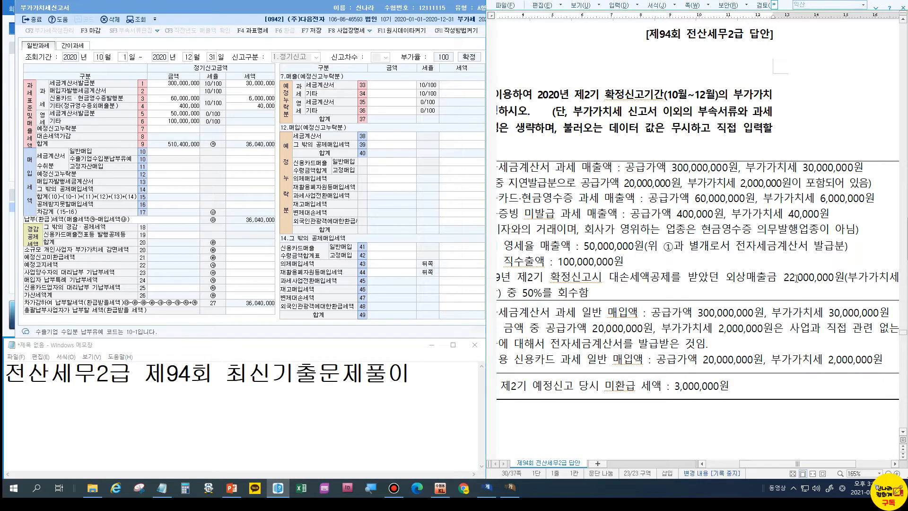
left_click_drag(762, 464, 748, 464)
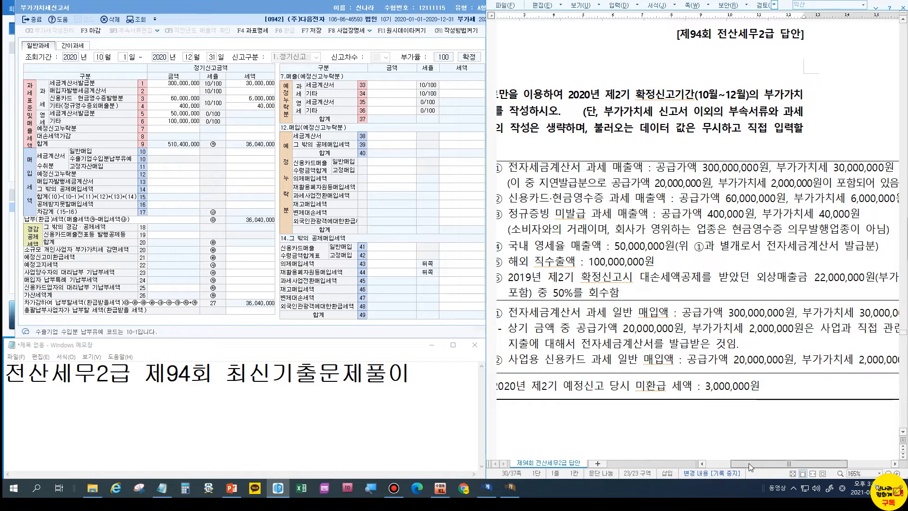
left_click_drag(749, 464, 748, 463)
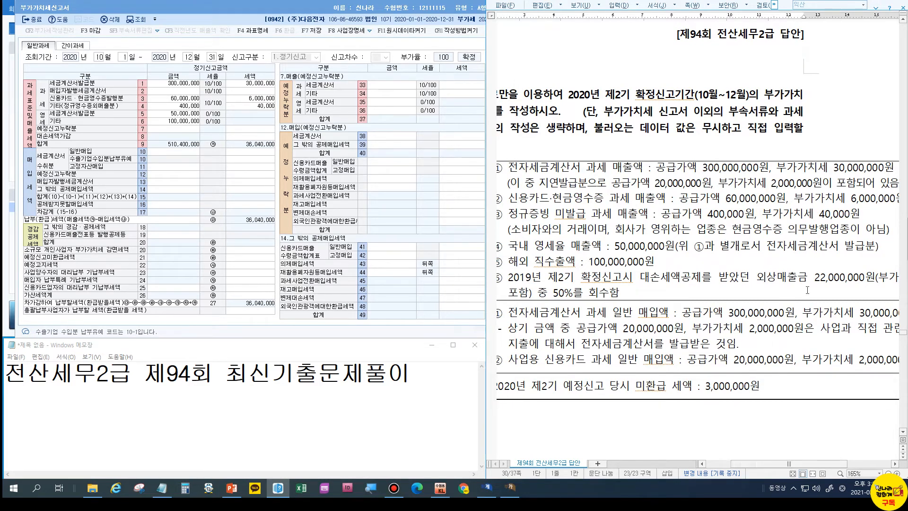
left_click(243, 137)
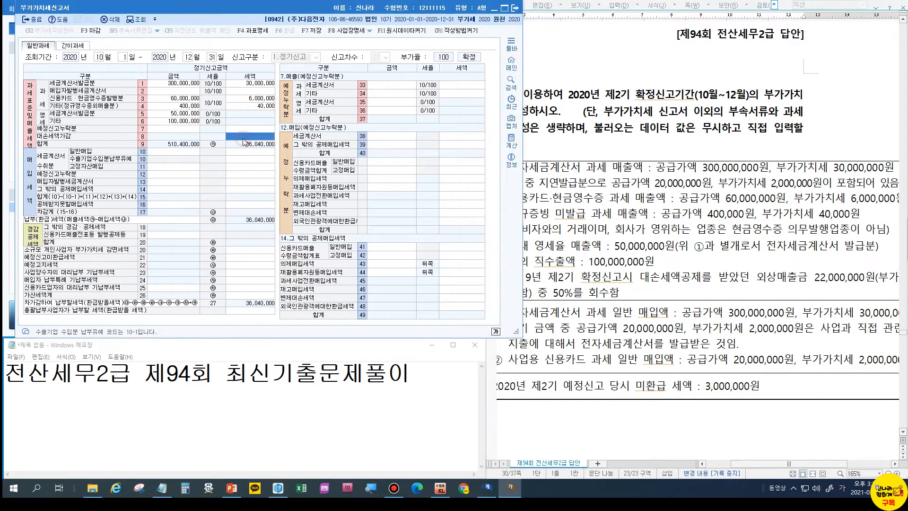
Enter the 1,000,000 bad-debt tax adjustment on line 8 of the VAT return
type("1000000")
key("Return")
left_click(245, 137)
Enter 300,000,000 general invoiced purchases with 30,000,000 input tax on row 10
left_click_drag(523, 279, 485, 300)
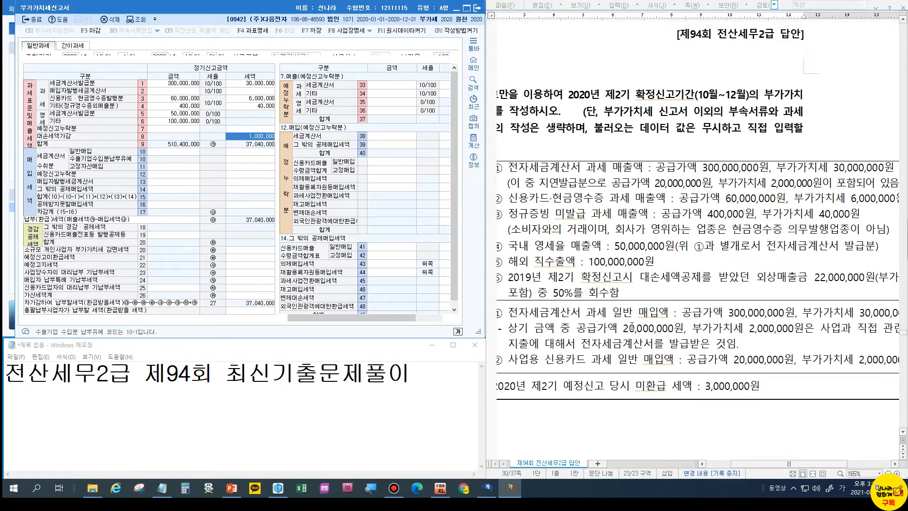
left_click(169, 154)
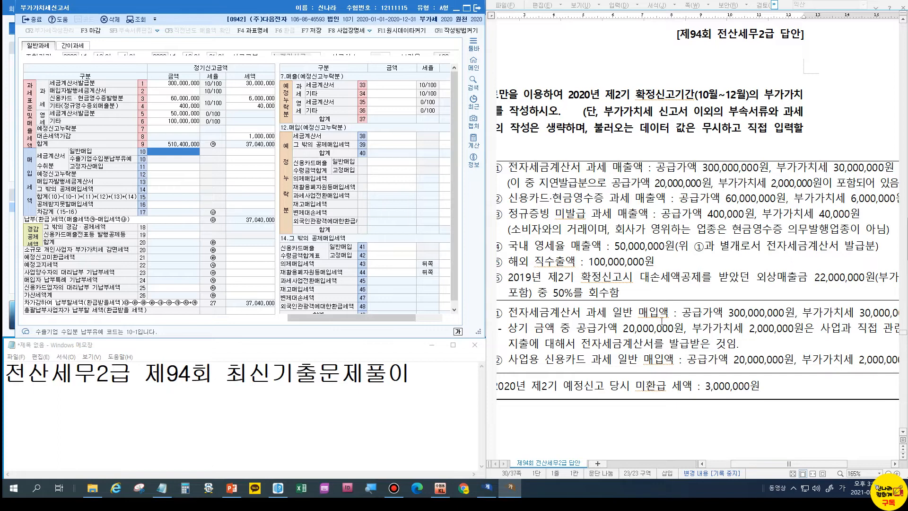
type("300000000")
key("Return")
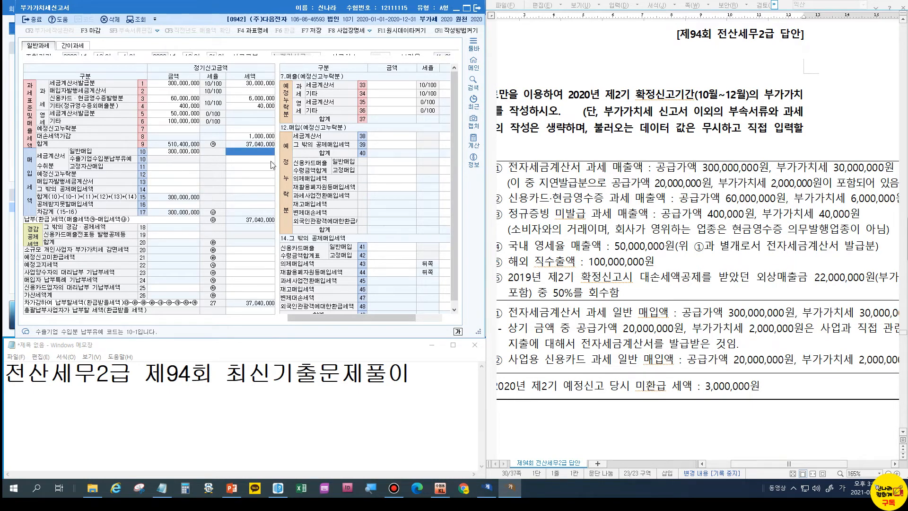
type("30000000")
key("Return")
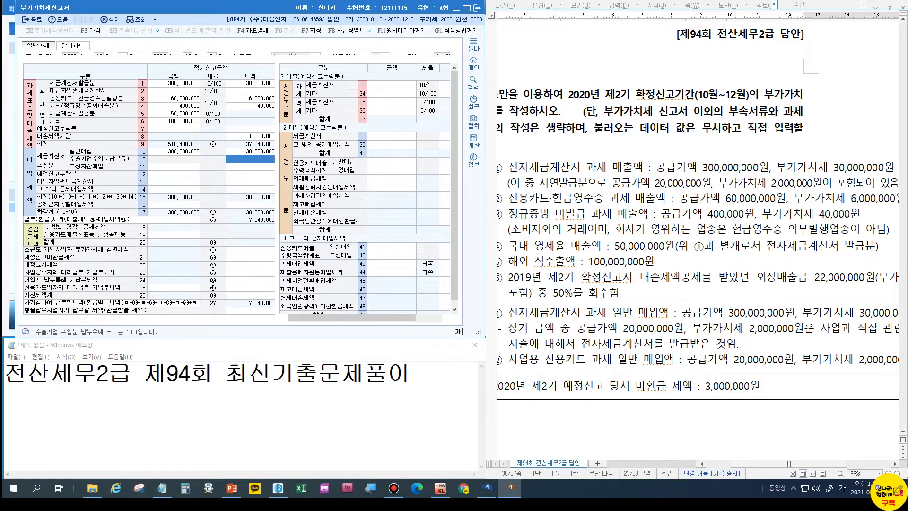
mouse_move(759, 464)
left_mouse_down()
mouse_move(782, 461)
mouse_move(760, 461)
left_mouse_up()
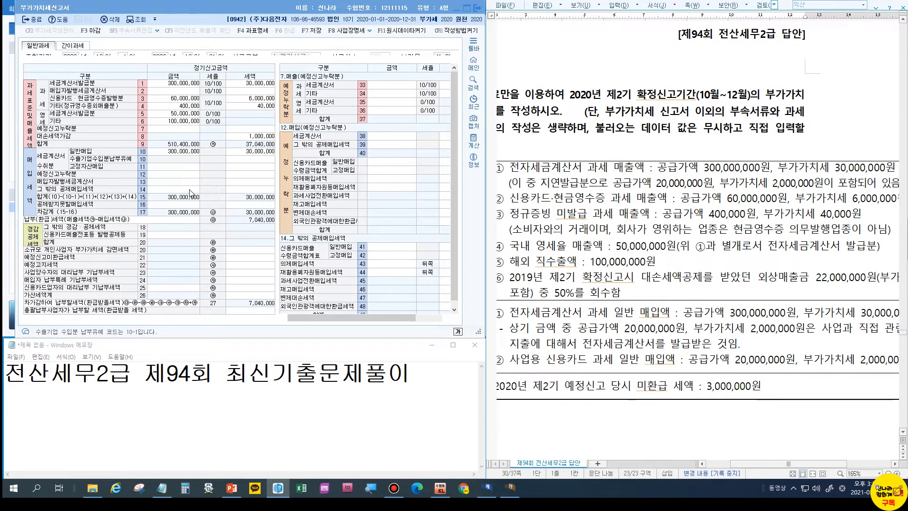
Enter 20,000,000 on row 50 of row 16's detail, giving 2,000,000 non-deductible input tax
left_click(176, 207)
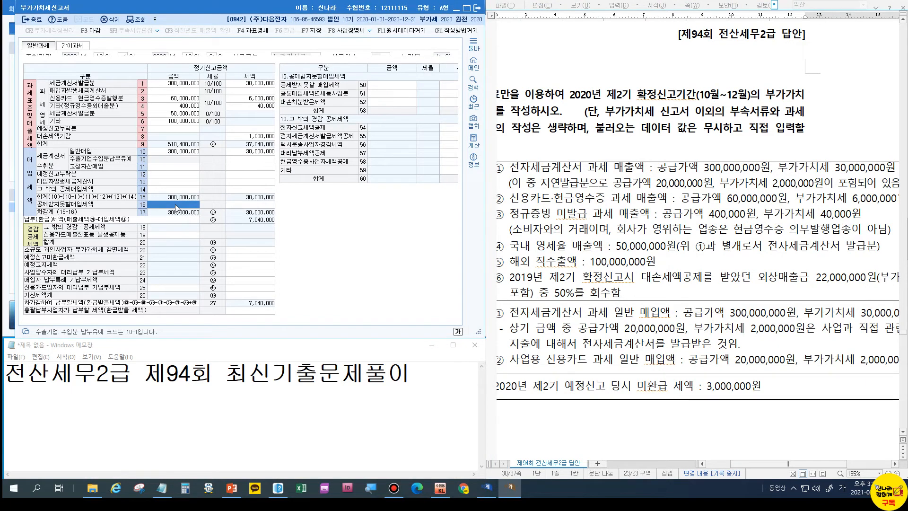
key("Return")
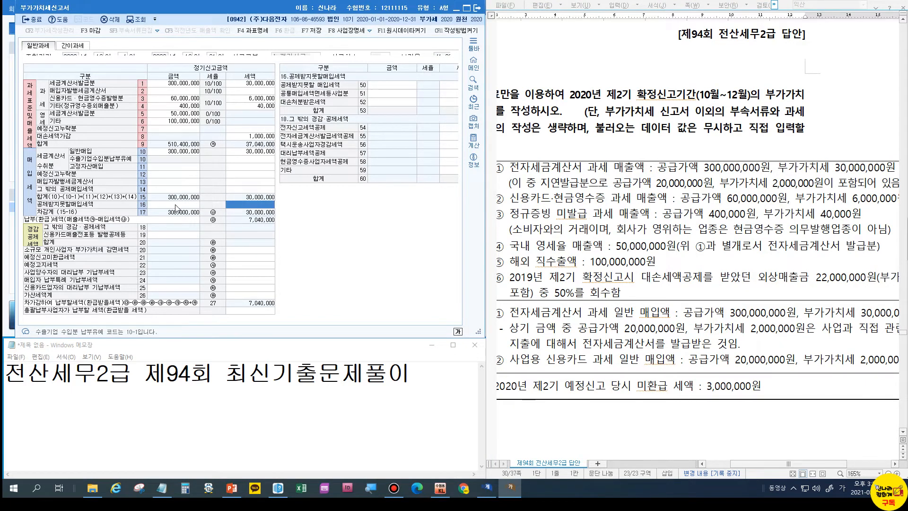
left_click(174, 205)
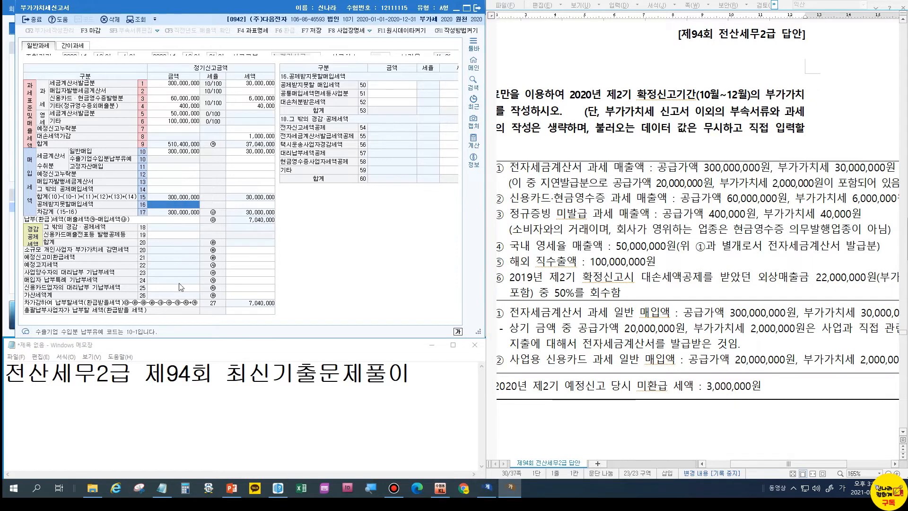
left_click(392, 86)
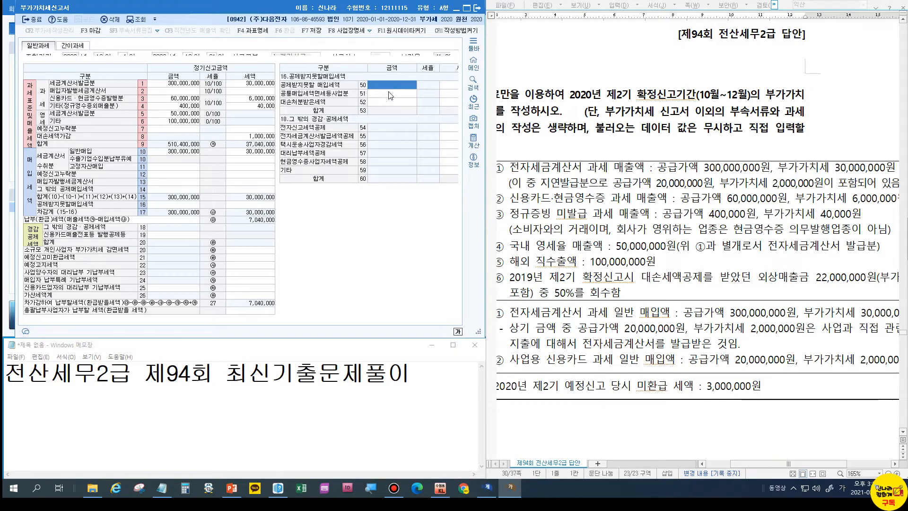
left_click(387, 88)
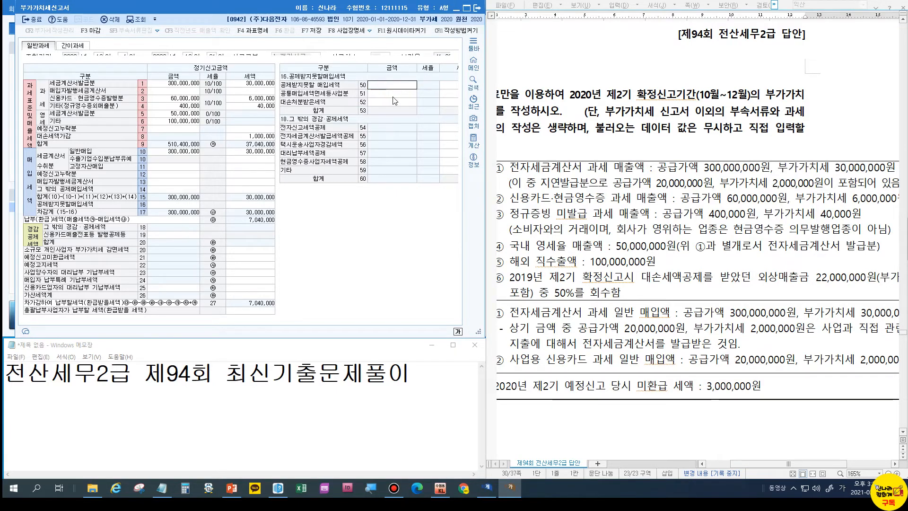
type("20000000")
key("Return")
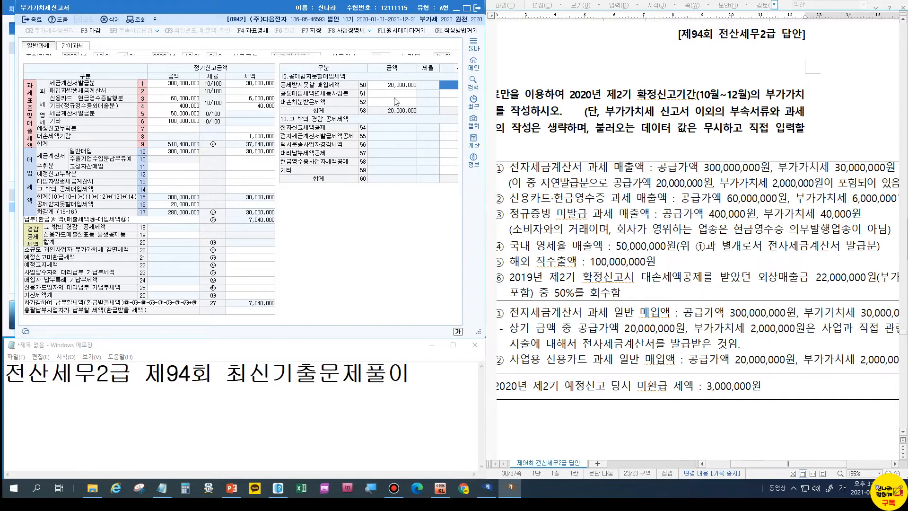
key("Return")
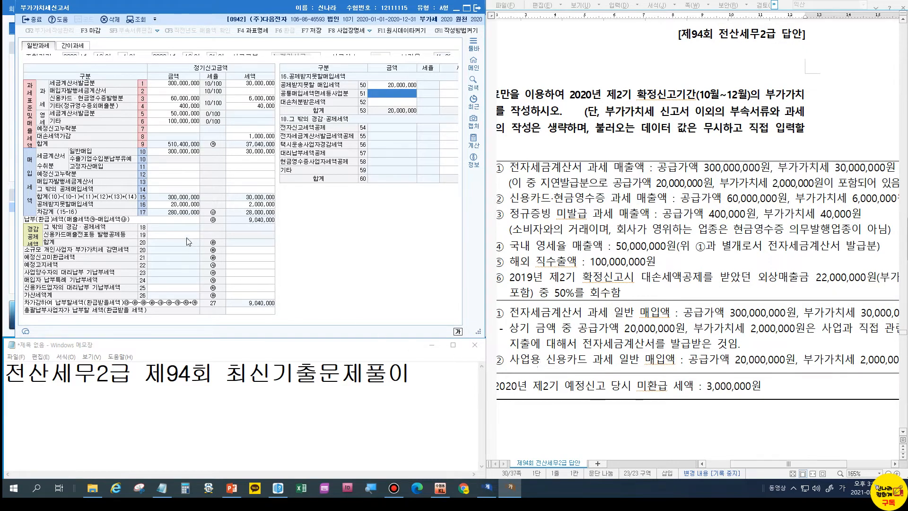
Enter 20,000,000 credit-card general purchases with 2,000,000 tax on row 41 under row 14
left_click(180, 189)
left_click(180, 189)
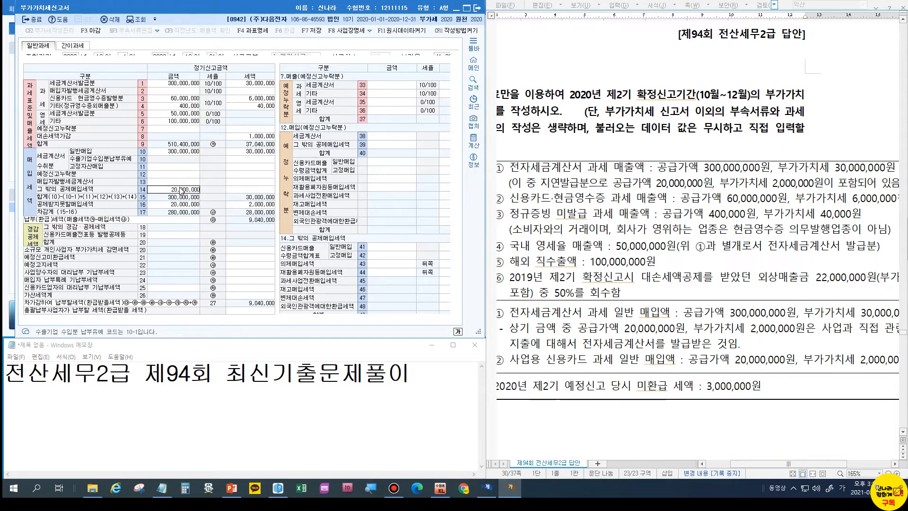
key("Return")
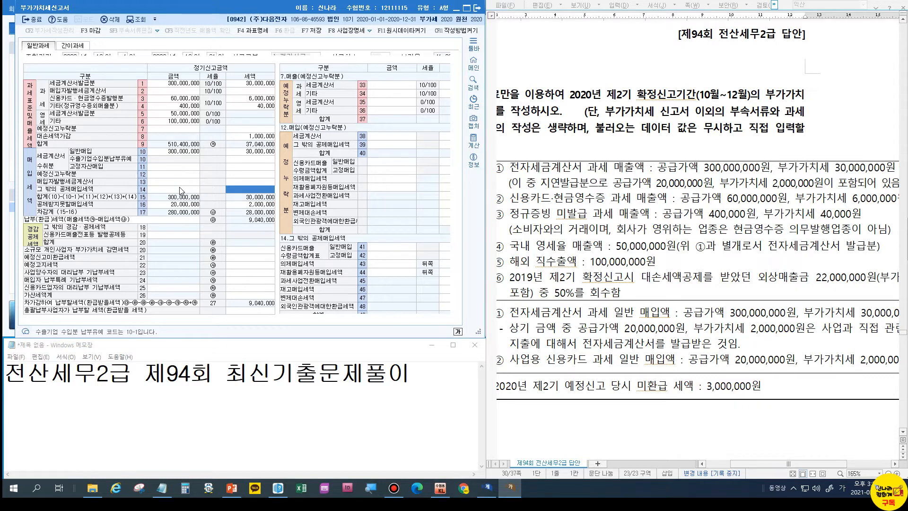
left_click(180, 190)
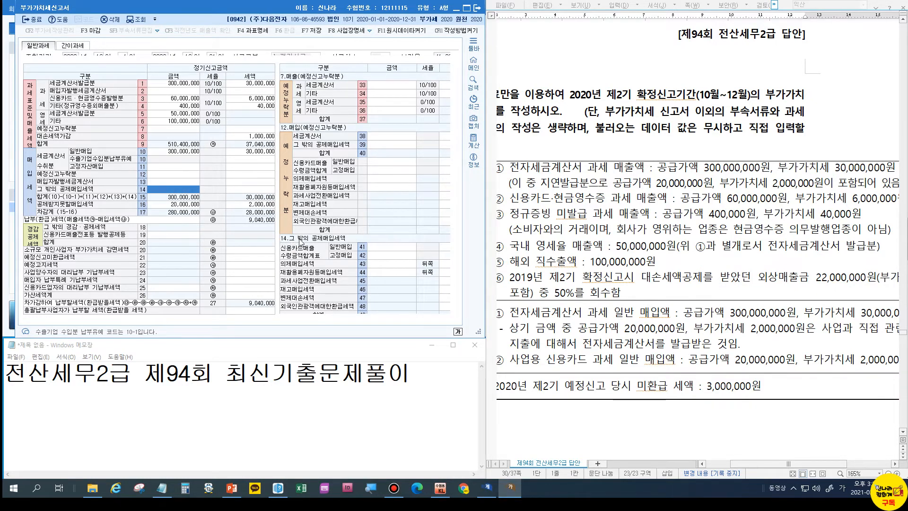
left_click(374, 247)
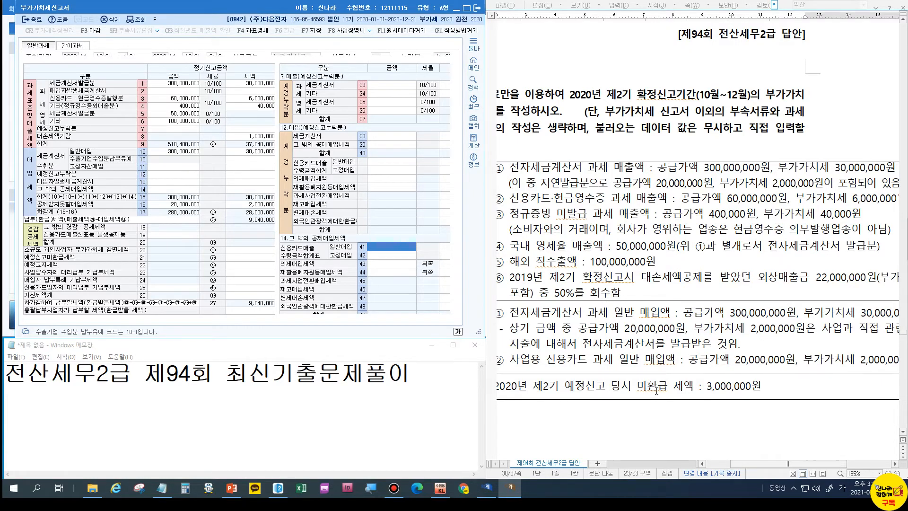
type("20000000")
key("Return")
type("20,000,00")
key("Return")
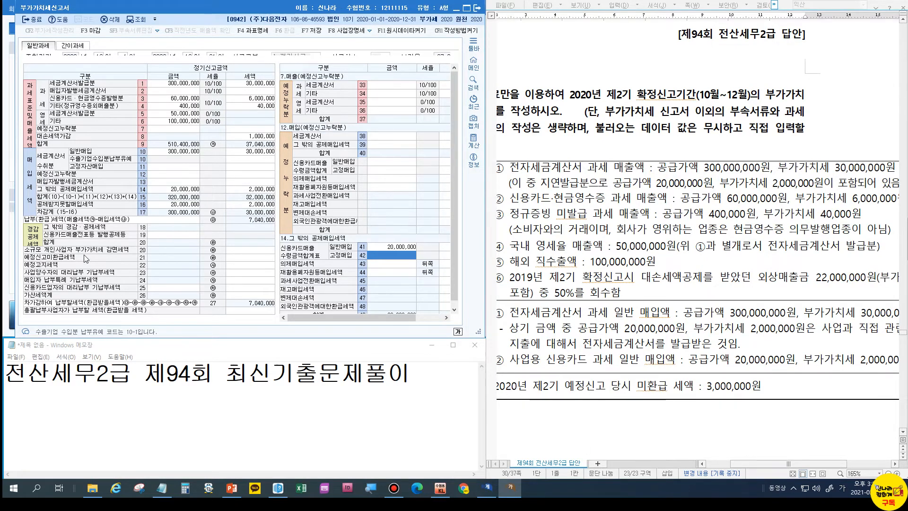
Enter 3,000,000 unrefunded preliminary-return tax in row 21's tax cell
left_click(247, 258)
type("3000000")
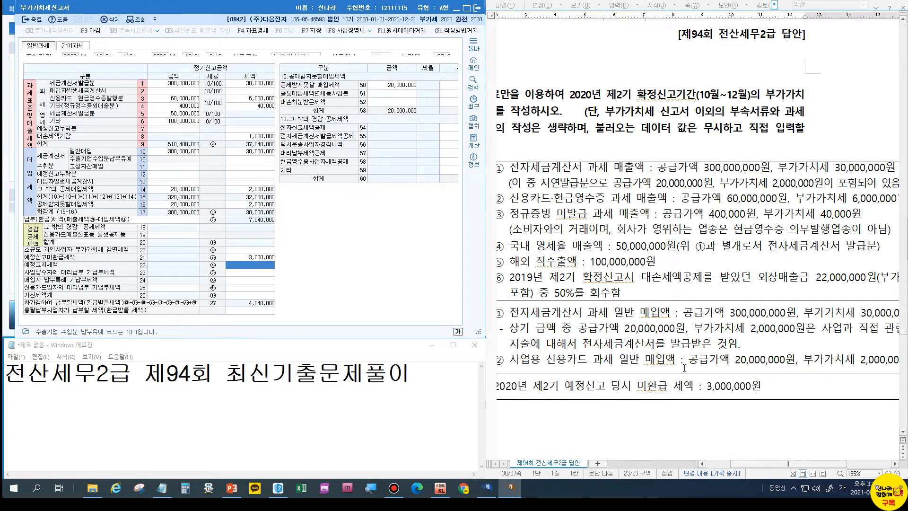
left_click_drag(764, 465, 749, 465)
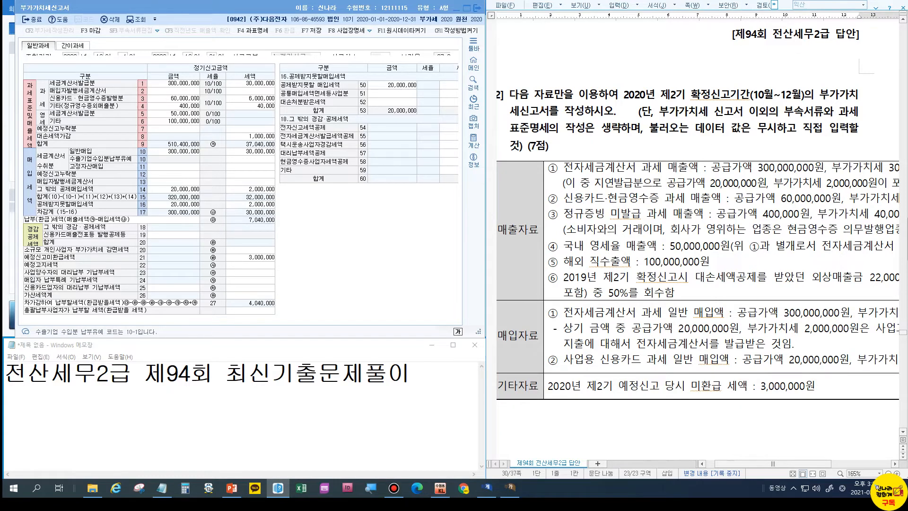
scroll(697, 237, "down", 1)
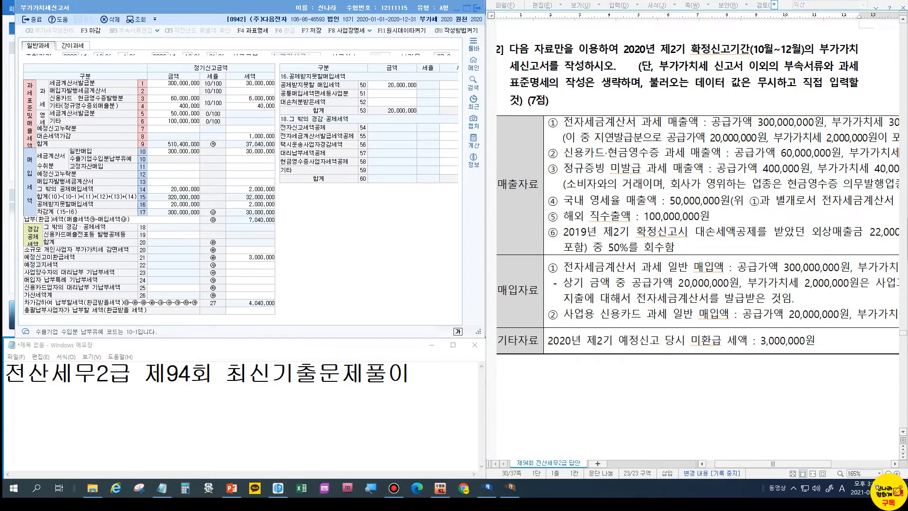
Enter 20,000,000 as the row 62 late-issuance base in row 26's penalty breakdown
left_click(238, 300)
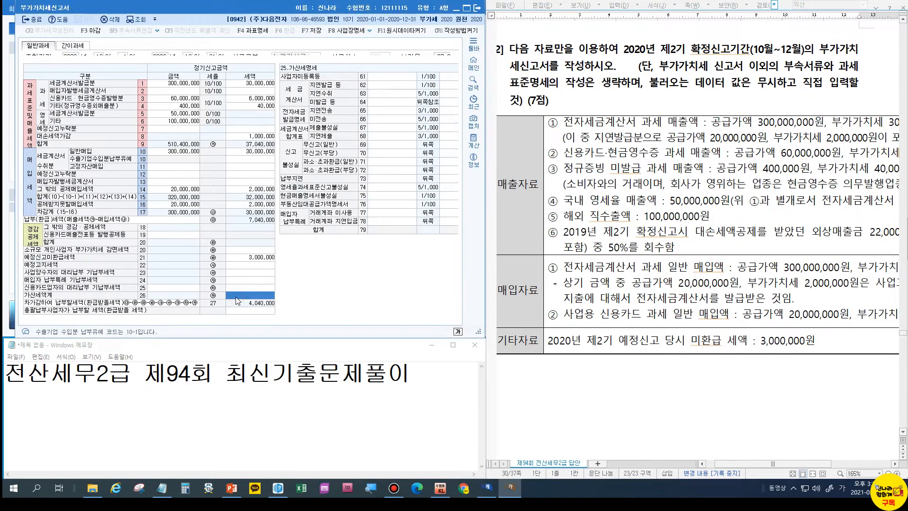
left_click(373, 88)
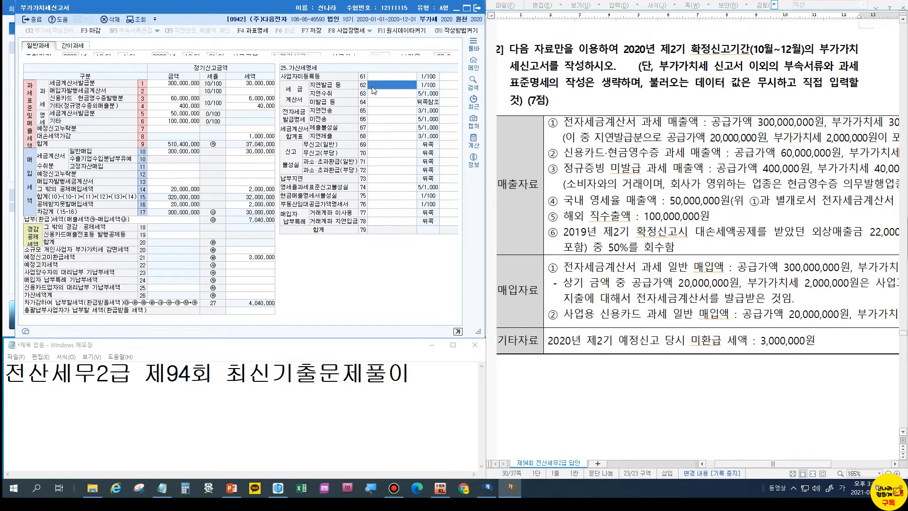
type("20000000")
key("Return")
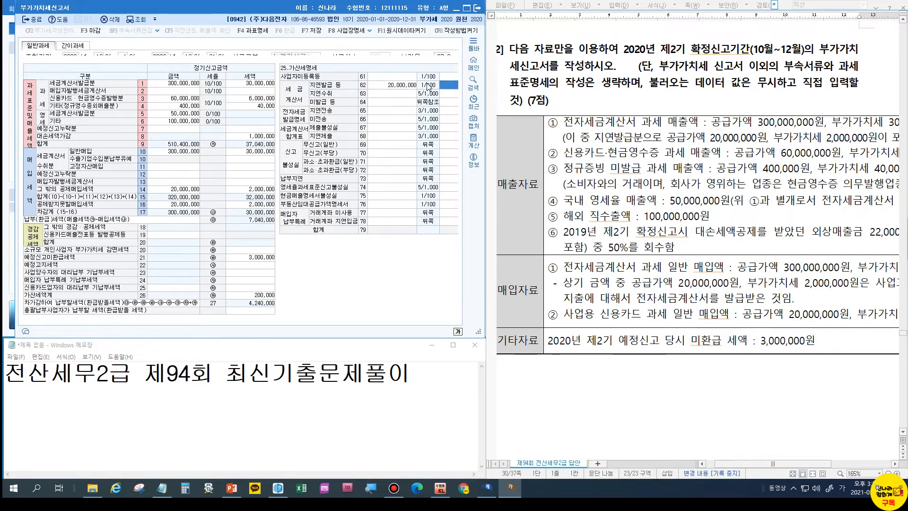
Widen the return to check the 200,000 penalty and re-enter 20,000,000 on row 62
left_click(390, 93)
left_click_drag(486, 86, 592, 105)
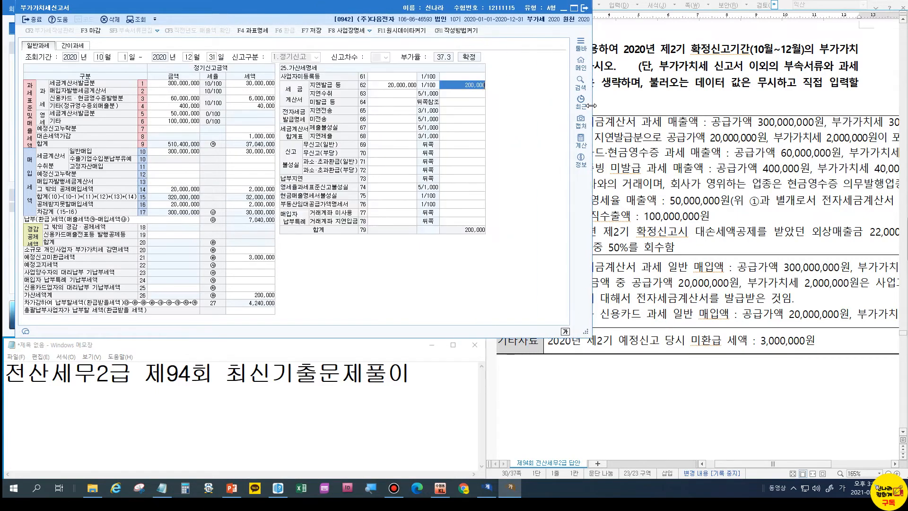
left_click(402, 85)
left_click(462, 89)
left_click(390, 86)
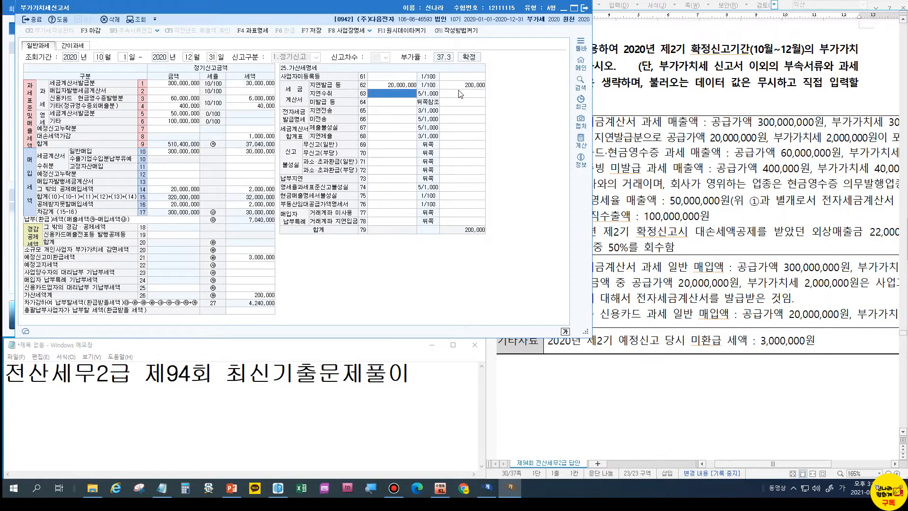
left_click(386, 87)
type("20000000")
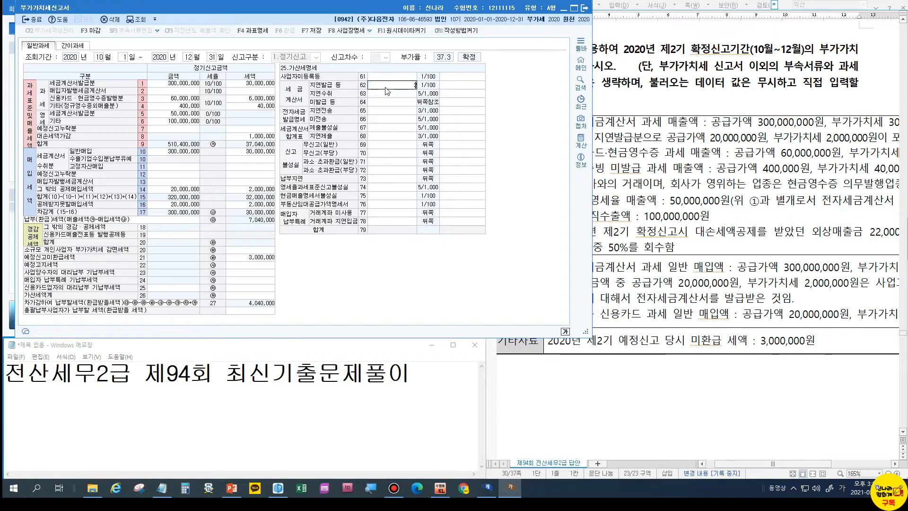
key("Return")
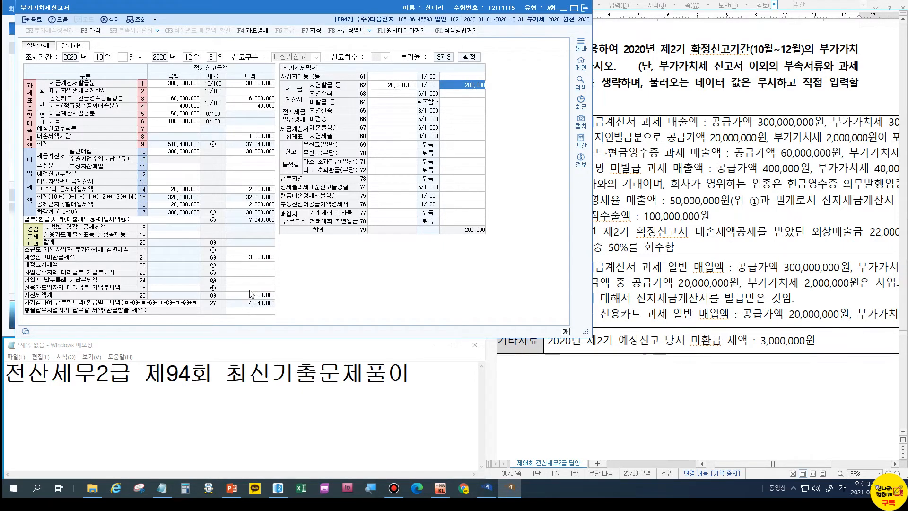
key("ctrl")
left_click_drag(591, 203, 501, 204)
Scroll through the answer key document and compare it with the entered VAT return
scroll(632, 232, "down", 4)
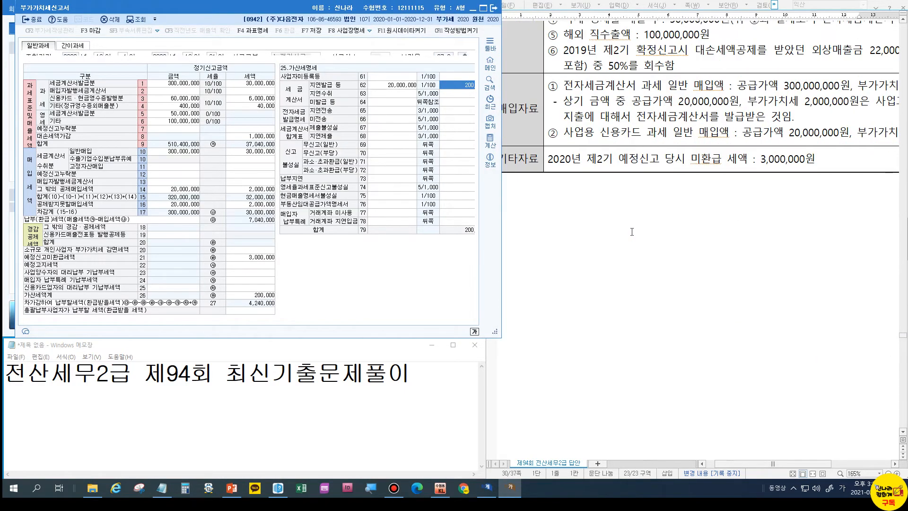
scroll(632, 232, "down", 10)
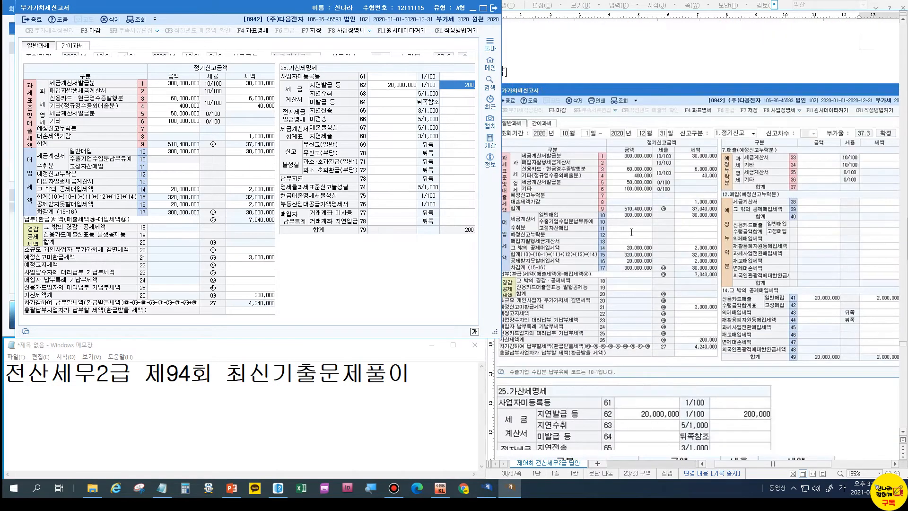
left_click(659, 168)
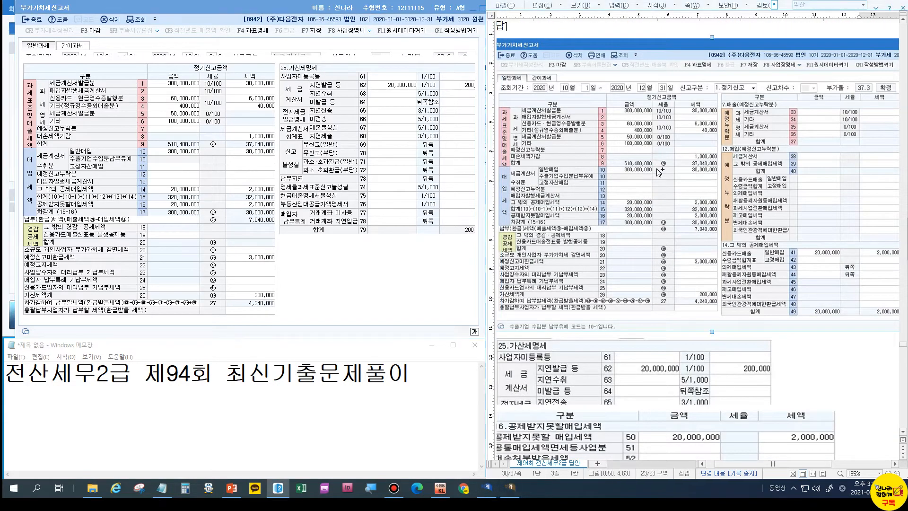
scroll(658, 172, "up", 1)
scroll(659, 172, "up", 9)
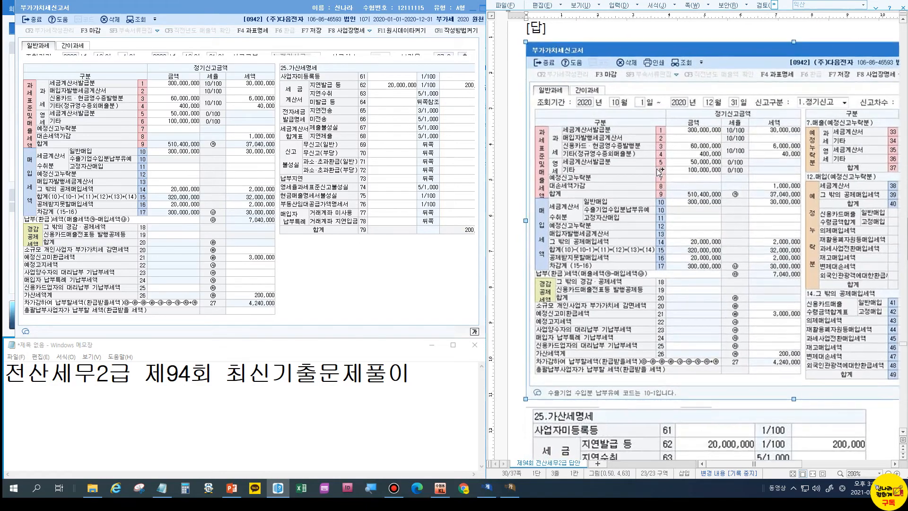
scroll(659, 171, "up", 3)
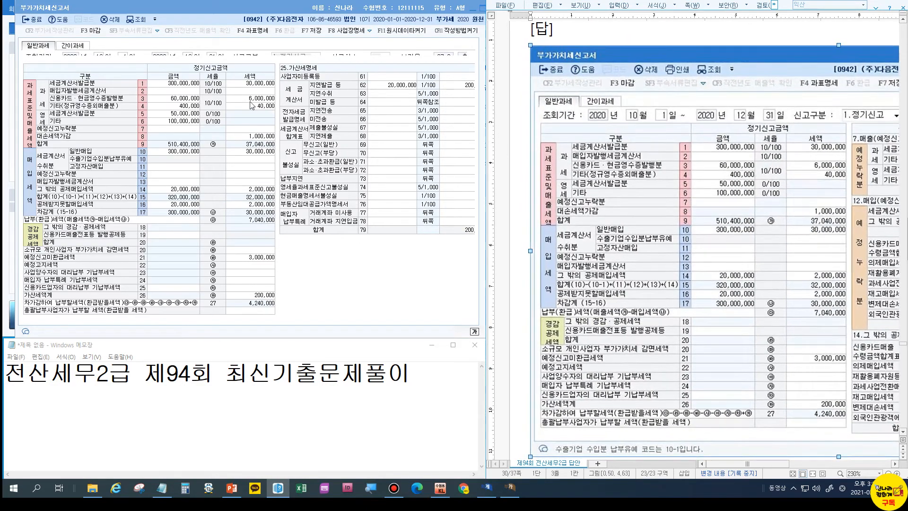
left_click(180, 85)
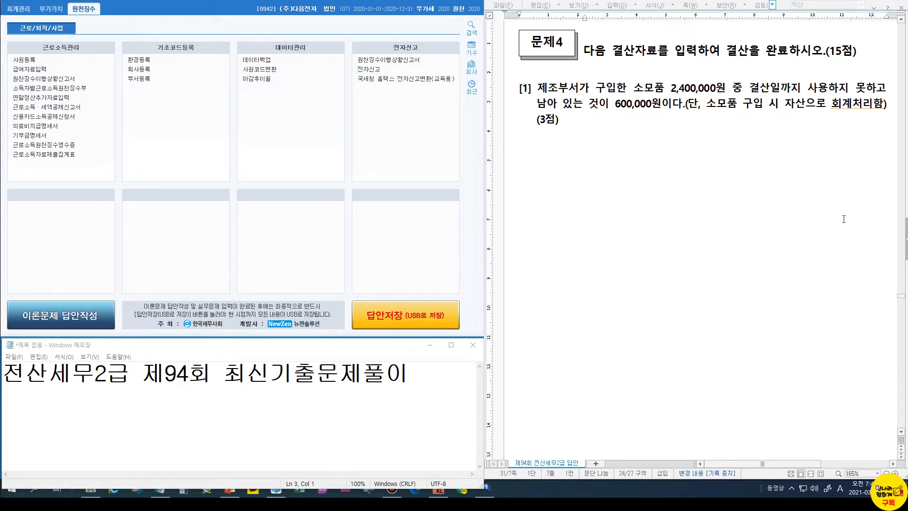
Add the headings 수동결산 and 자동결산 under problem 4, formatting 수동결산 bold red
left_click(577, 123)
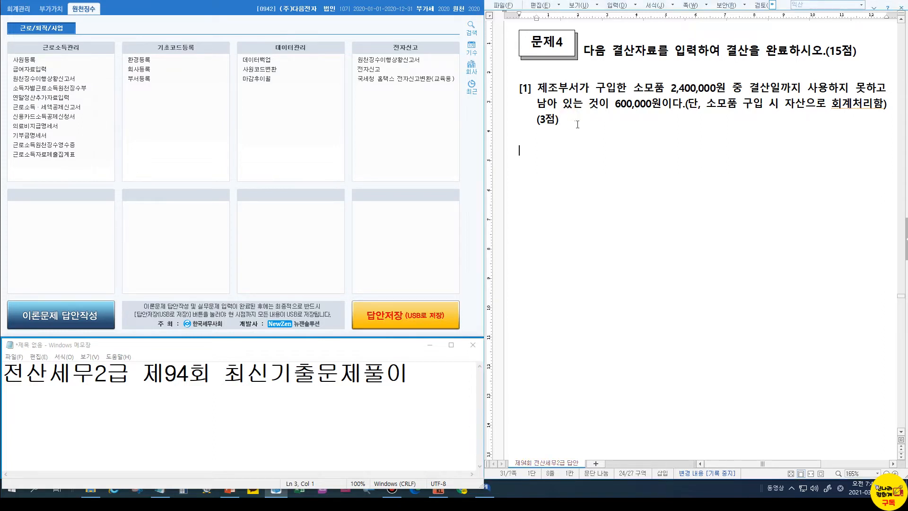
type("수동결산")
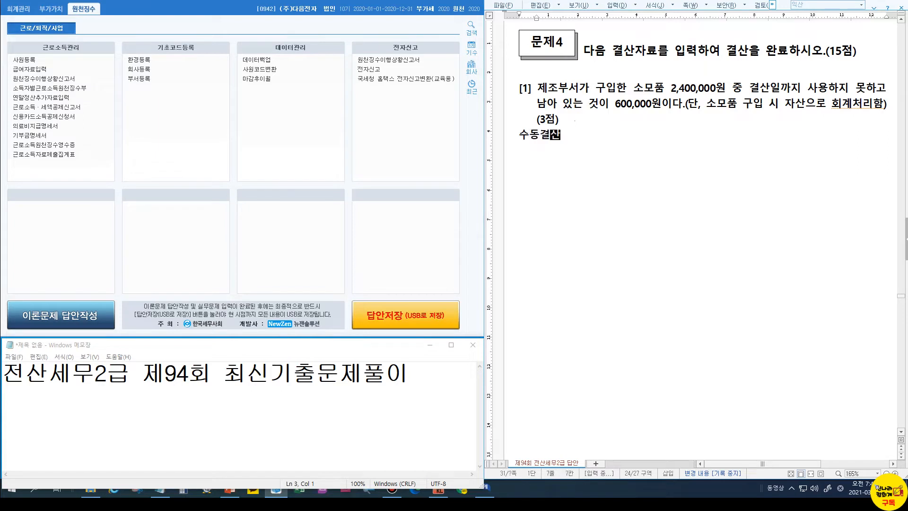
double_click(543, 138)
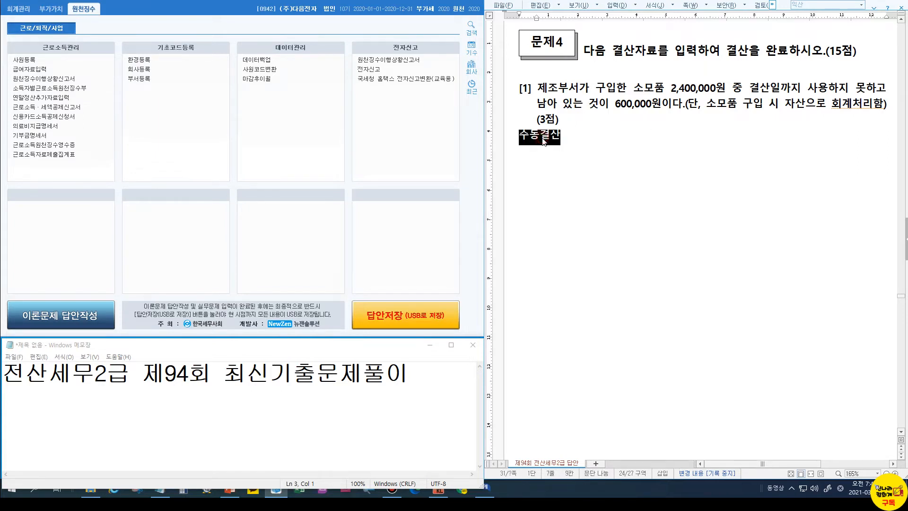
key("alt+c")
left_click(597, 140)
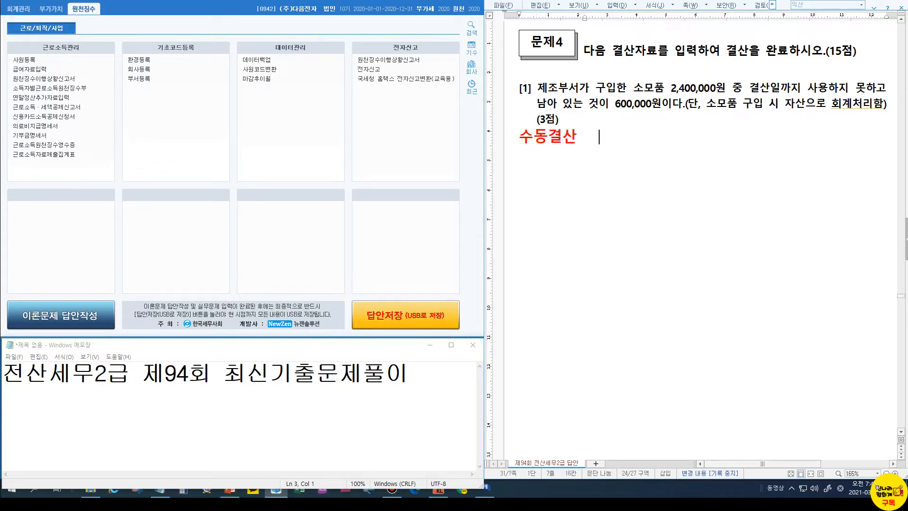
type("자동결산")
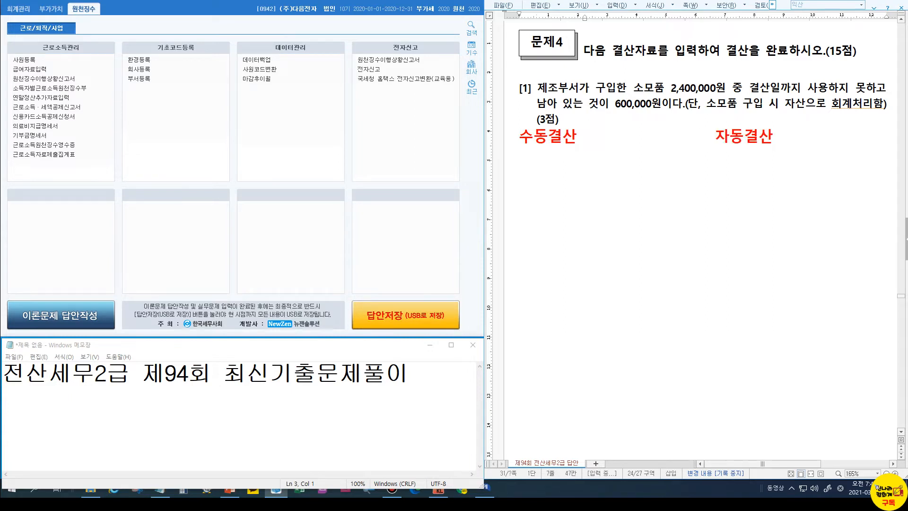
key("Return")
key("Return")
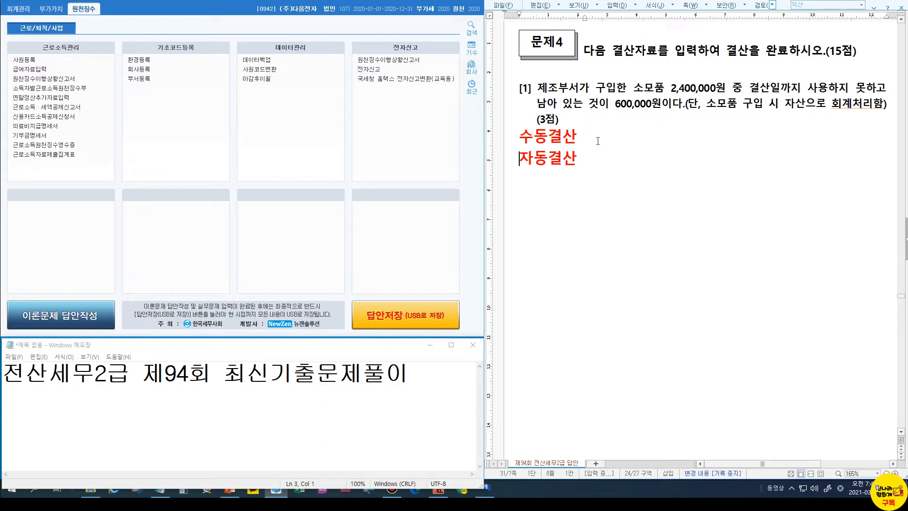
key("End")
List 1.기말상품재고액, 2.대손, 3.감가, 4.퇴직급여충당부채 and 5.법인세 under 자동결산
key("Return")
type("1")
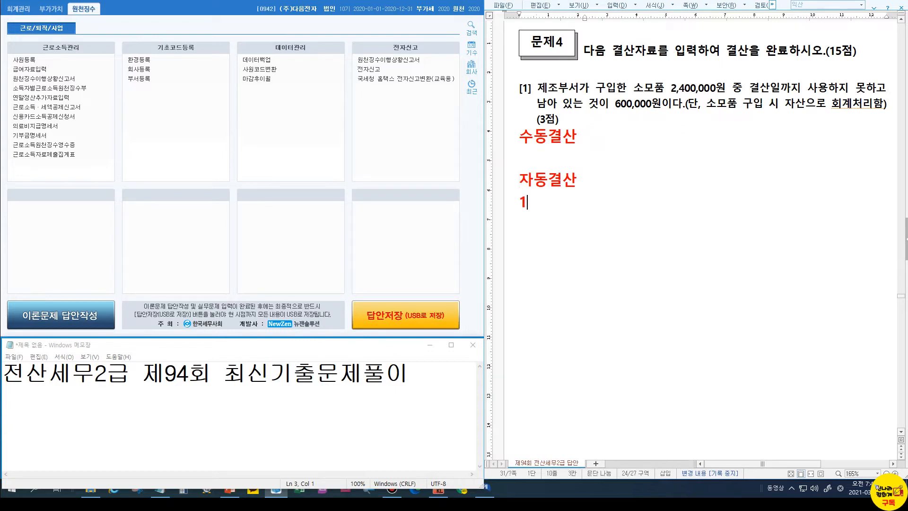
type(".기말상ㅍ품재고액")
key("Return")
type("2.대손")
key("Return")
type("3.감가")
key("Return")
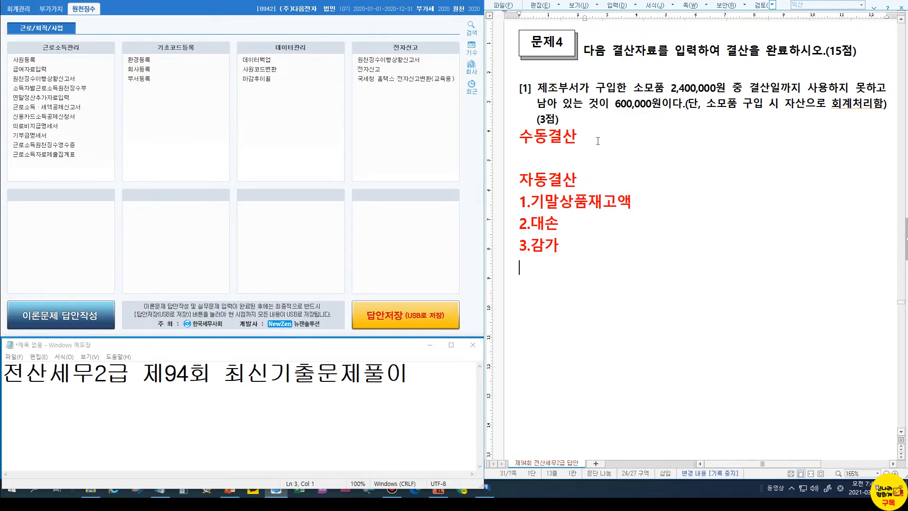
type("4.퇴직")
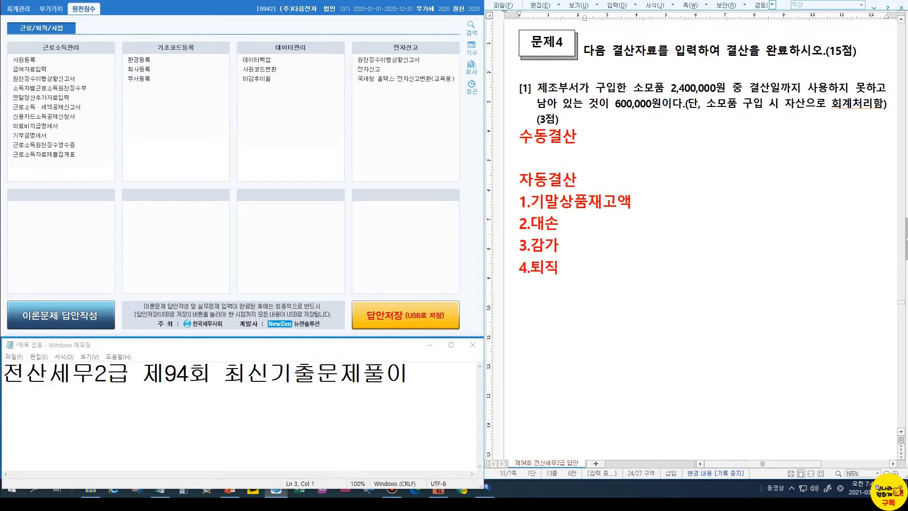
type("급ㅇ여충당")
type("부채")
key("Return")
type("5.법인세")
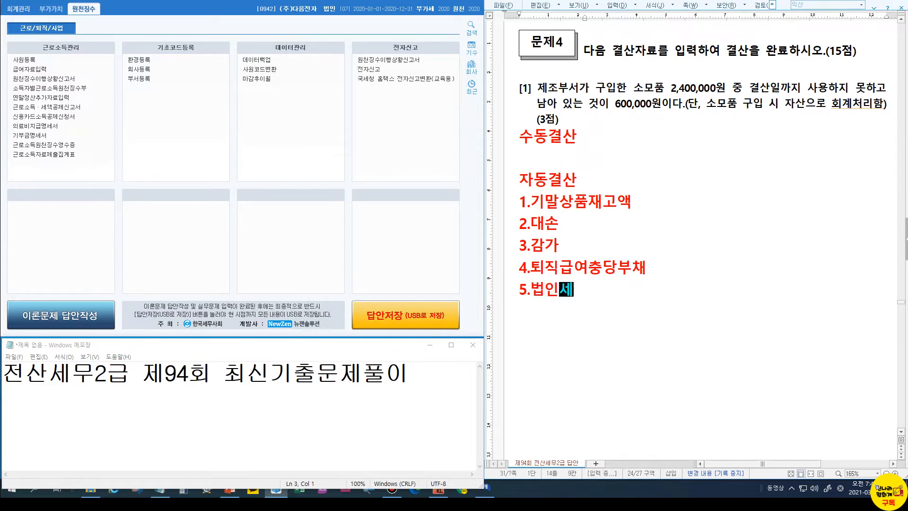
List 소, 선, 미, 외평 and 유평 on separate lines under 수동결산
left_click(573, 149)
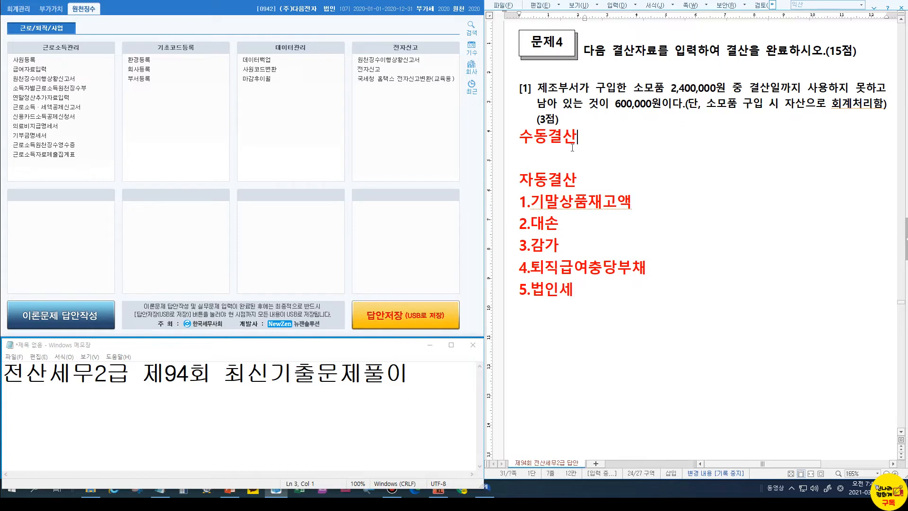
key("Return")
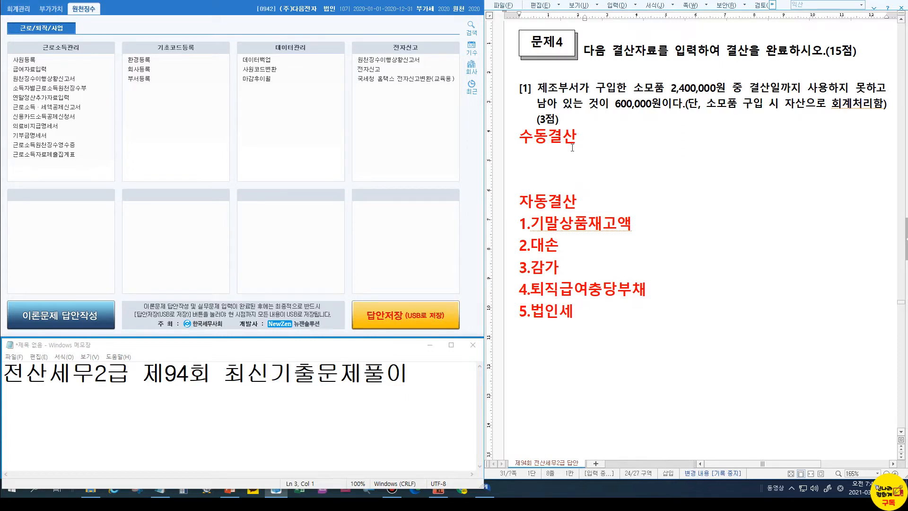
type("소")
key("Return")
type("선")
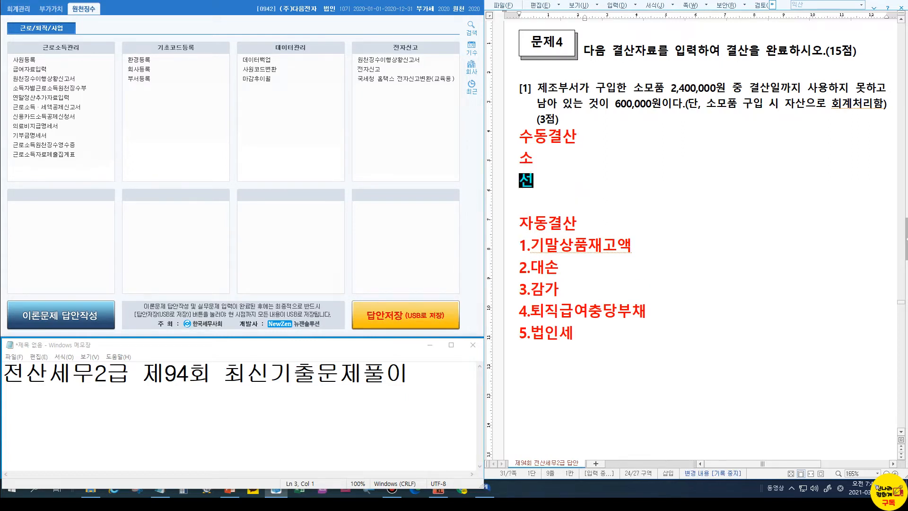
key("Return")
type("미")
key("Return")
type("외평")
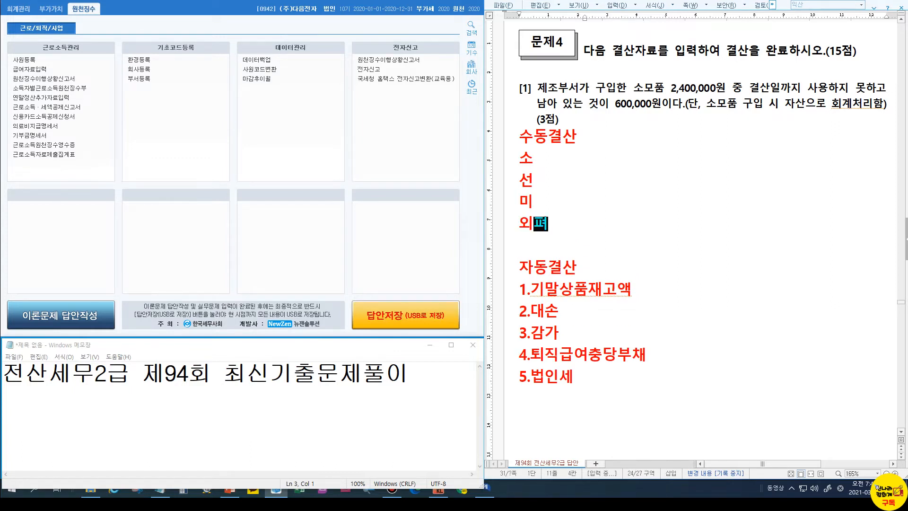
key("Return")
type("ㅇ유평")
Add 미결산(현금과부족,가수금,가지급금), 유동성부채, 부가가치세 정리, 단기차입금(보통예금통장) and 재고자산감모손실
key("Return")
type("미결산")
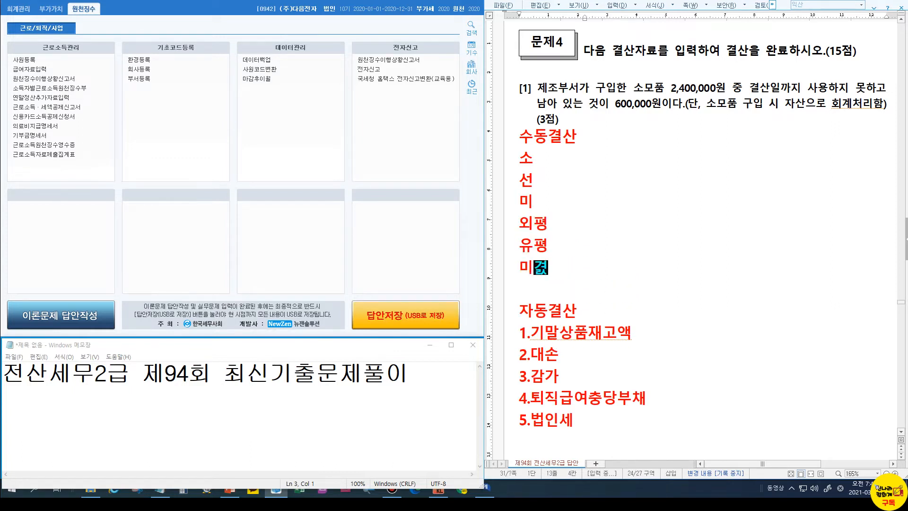
type("(현")
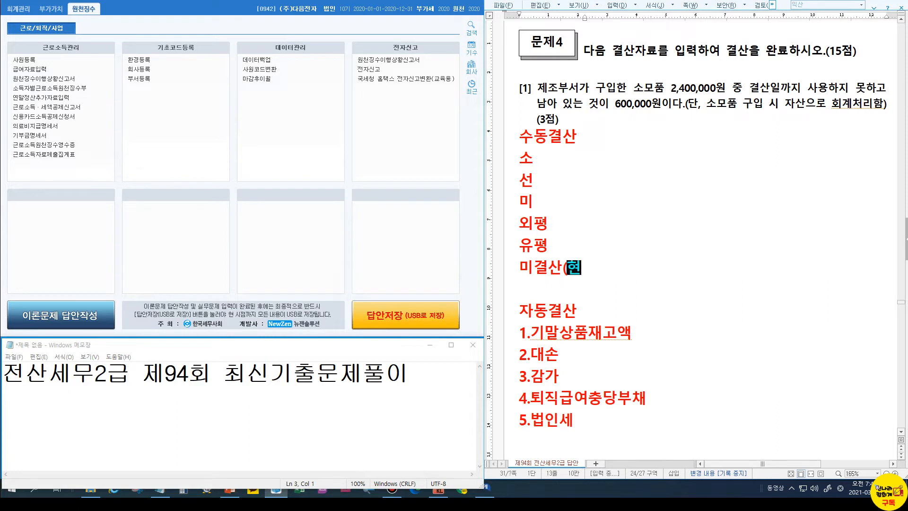
type("금과부족,가속")
key("BackSpace")
key("BackSpace")
type("수금")
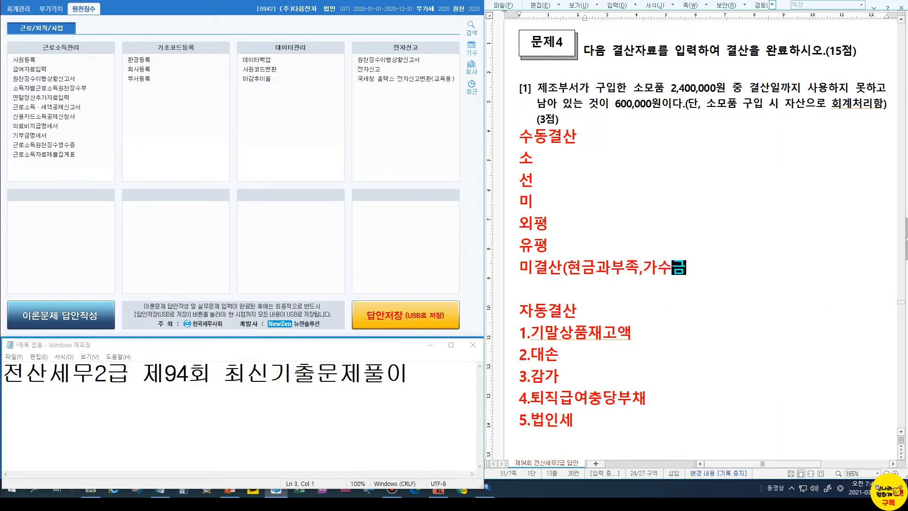
type(",가지급ㄱ금)")
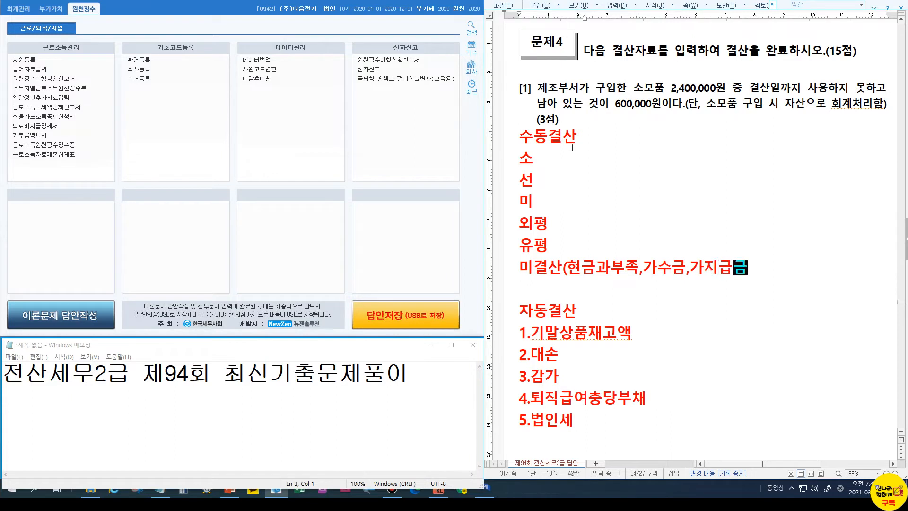
key("Return")
type("현금")
key("BackSpace")
key("BackSpace")
key("BackSpace")
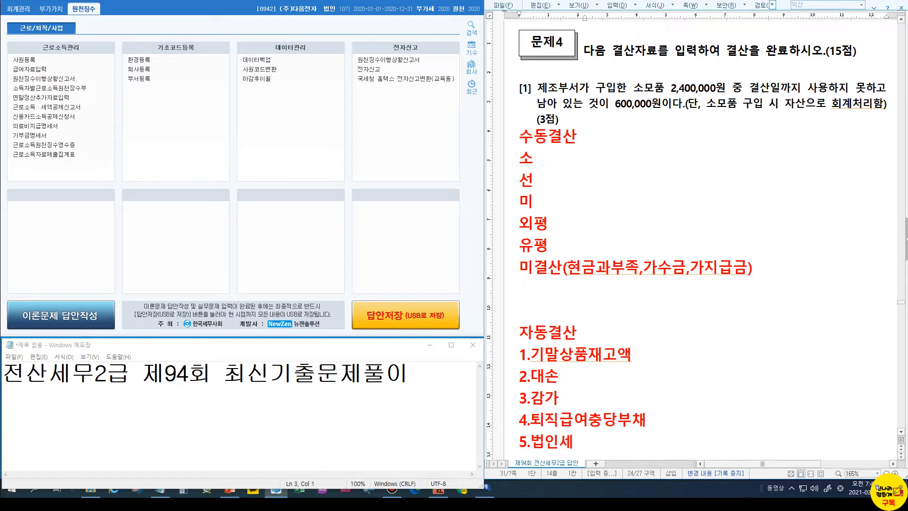
type("유동성붗ㅐ")
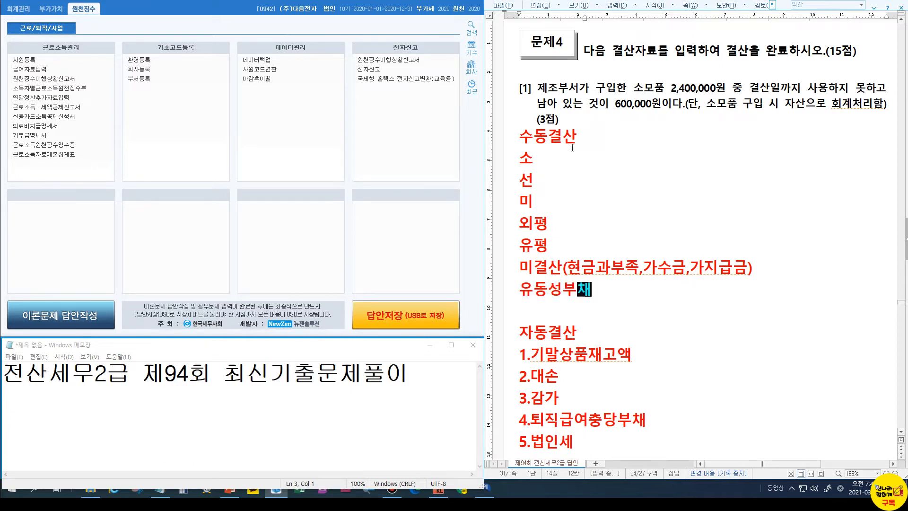
key("Return")
type("부가가치세")
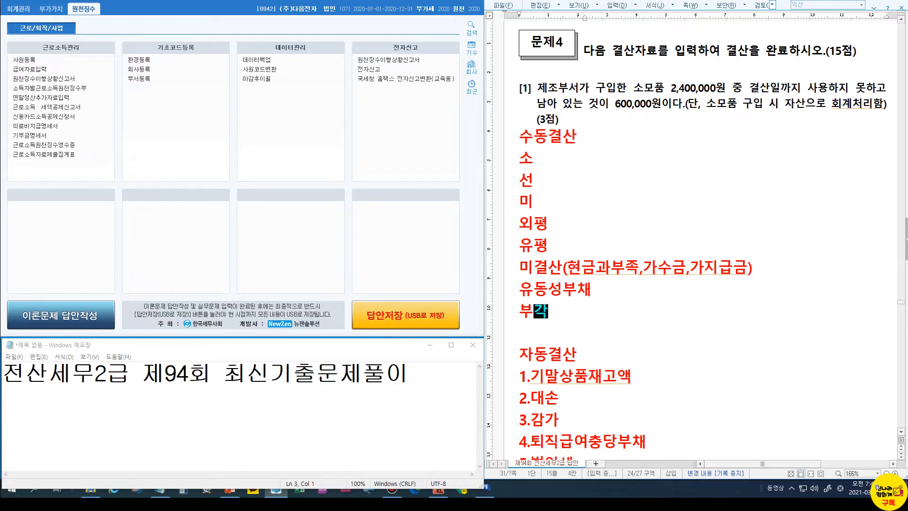
type(" 정리")
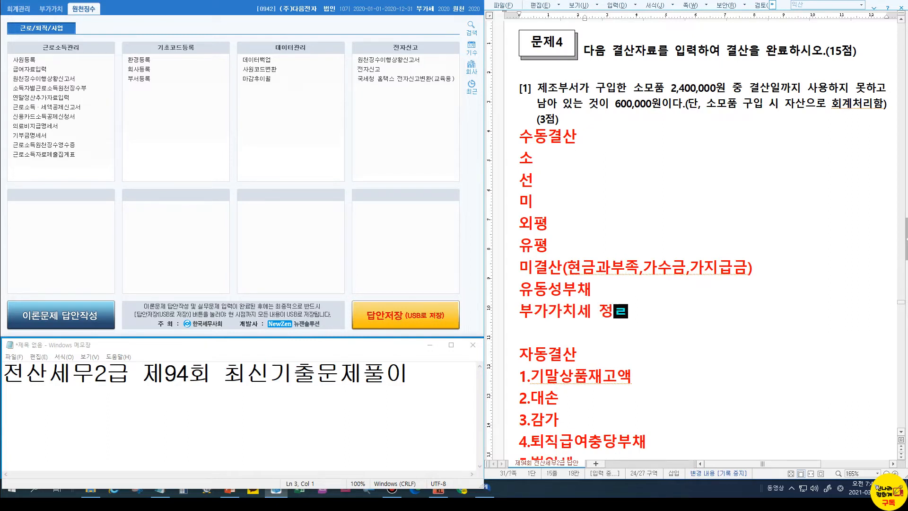
key("Return")
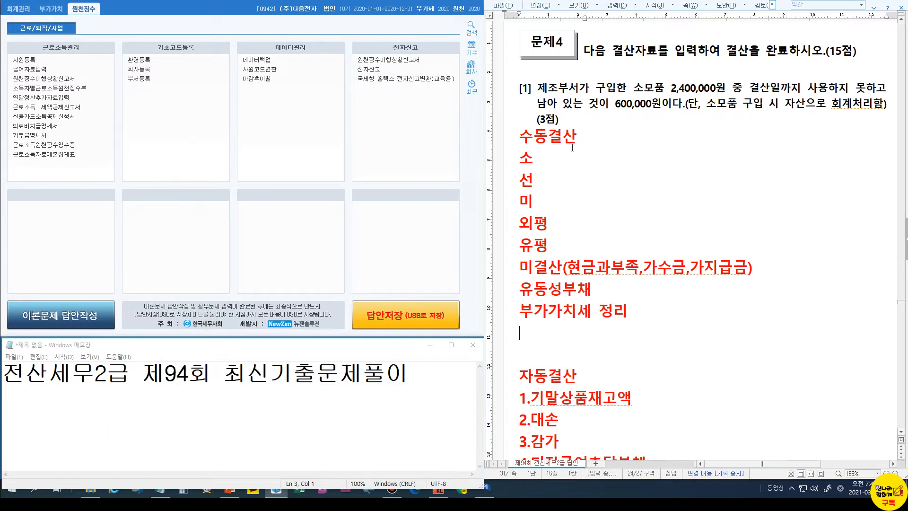
type("단기차입그금")
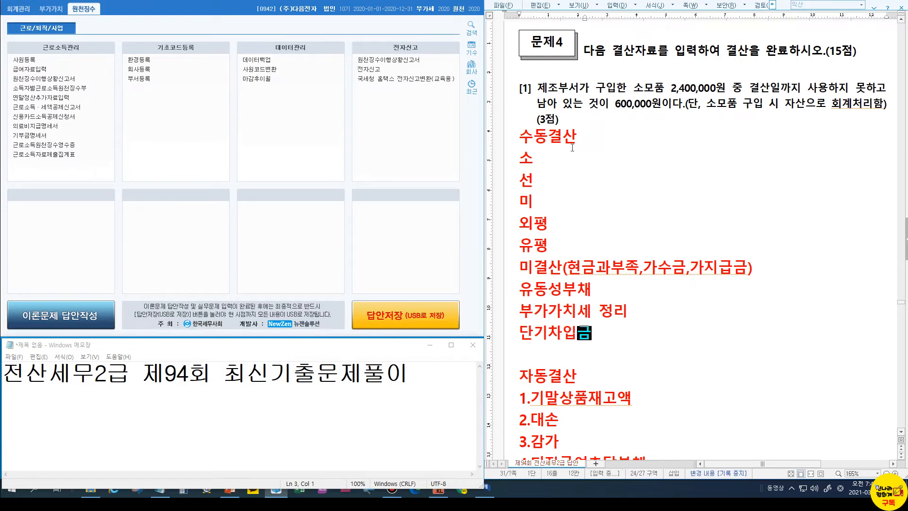
type("(보통예금통장)")
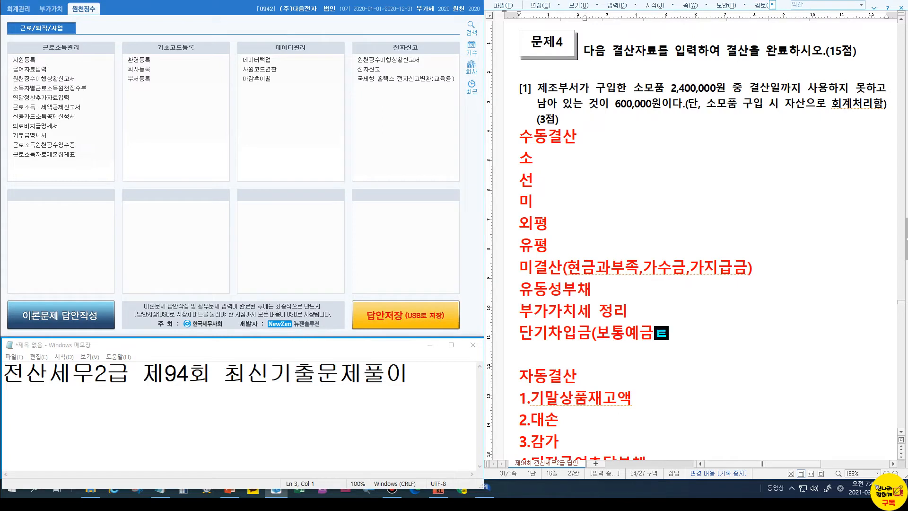
key("Return")
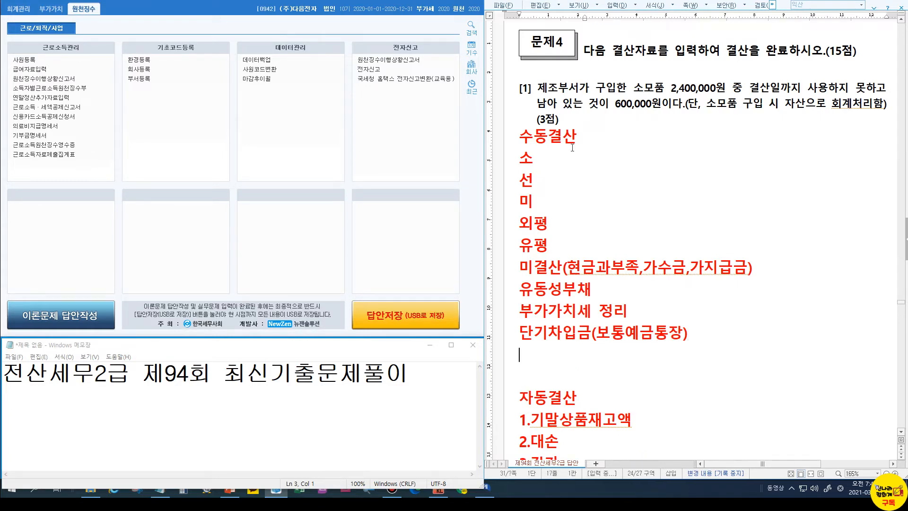
type("재고자산감못")
type("손실")
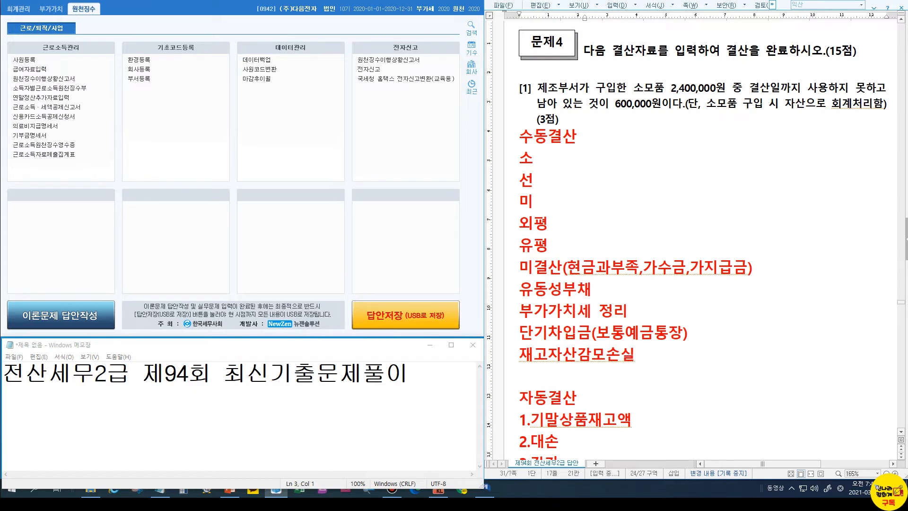
Expand the lines to 소모품비정리, 선급/선수 and 미수/미지급, and add a 손익의정리 line
left_click(553, 156)
type("모품비정리")
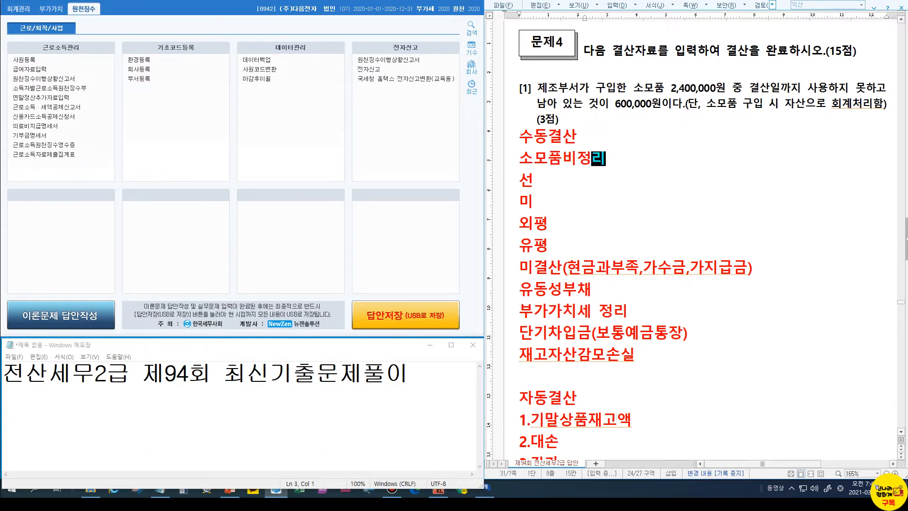
key("Down")
type("급/선수")
key("Down")
type("수/ㅁㅣ지급")
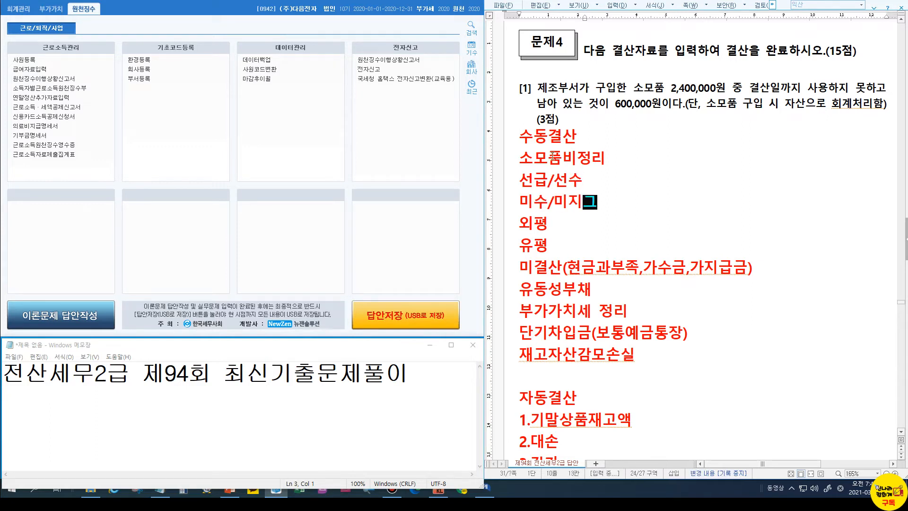
key("Up")
key("Up")
key("End")
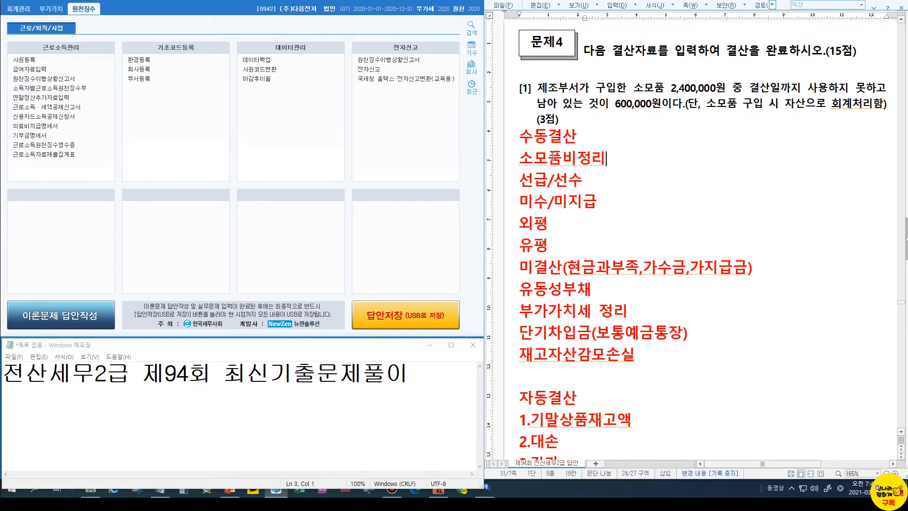
key("Return")
type("손익ㅇㅢ정리")
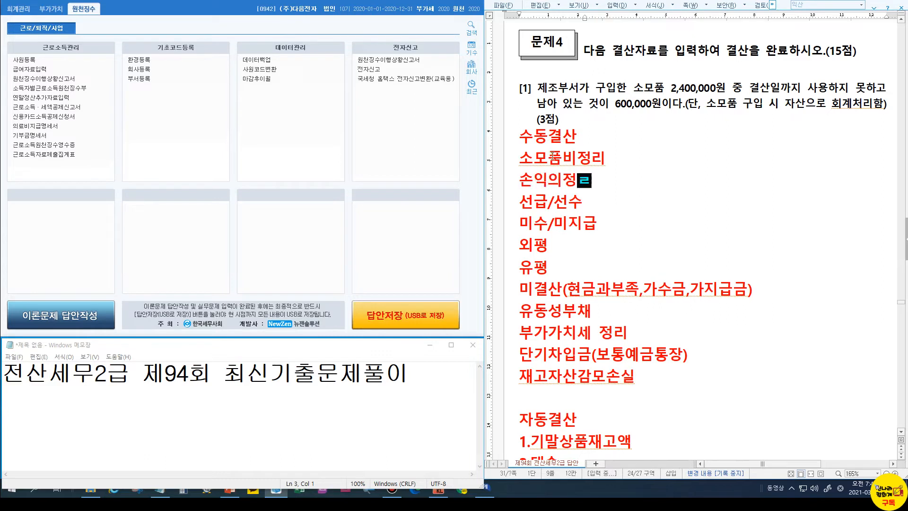
Insert blank lines below 소모품비정리 and around the 외평 line
key("Up")
key("End")
key("Return")
key("Down")
key("Down")
key("Down")
key("Down")
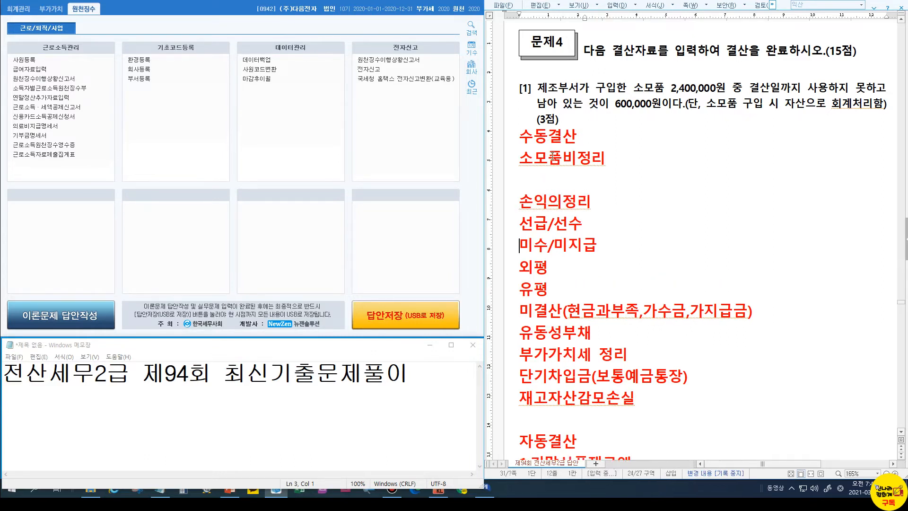
key("End")
key("Return")
key("Up")
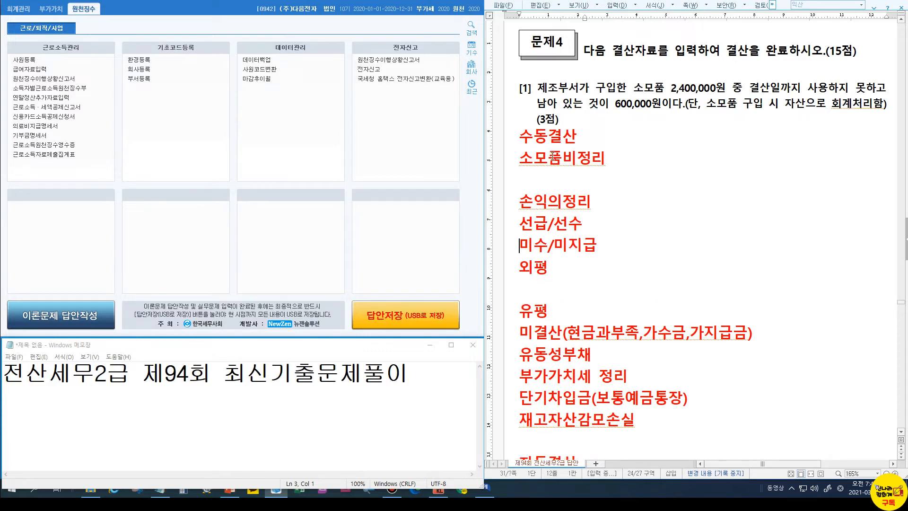
key("Return")
Complete the headings as 선급비용/선수수익 and 미수수익/미지급비용
key("Up")
key("Up")
key("Up")
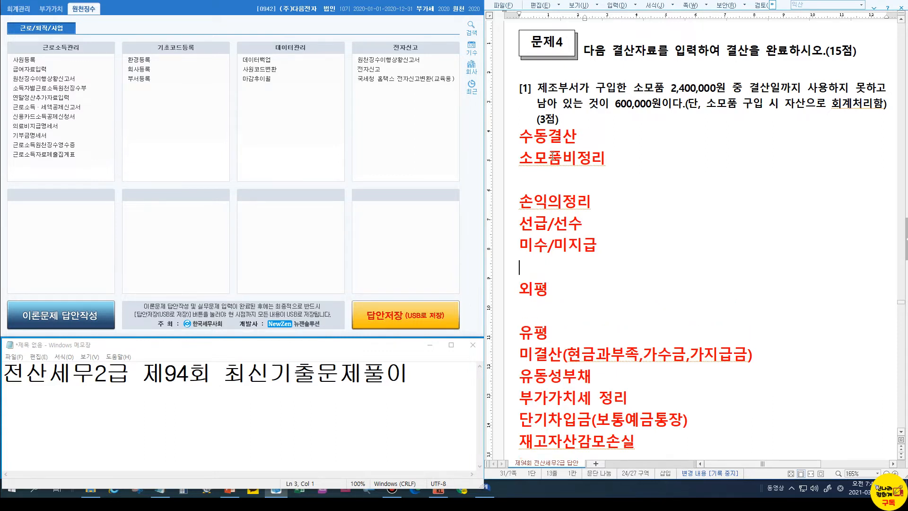
key("End")
type("수익")
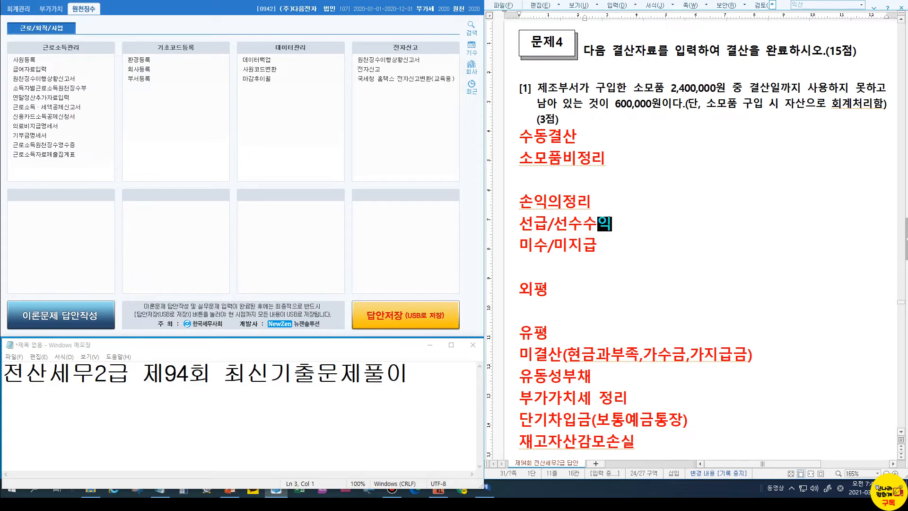
key("Down")
key("Left")
key("Left")
key("Left")
key("Left")
type("수익")
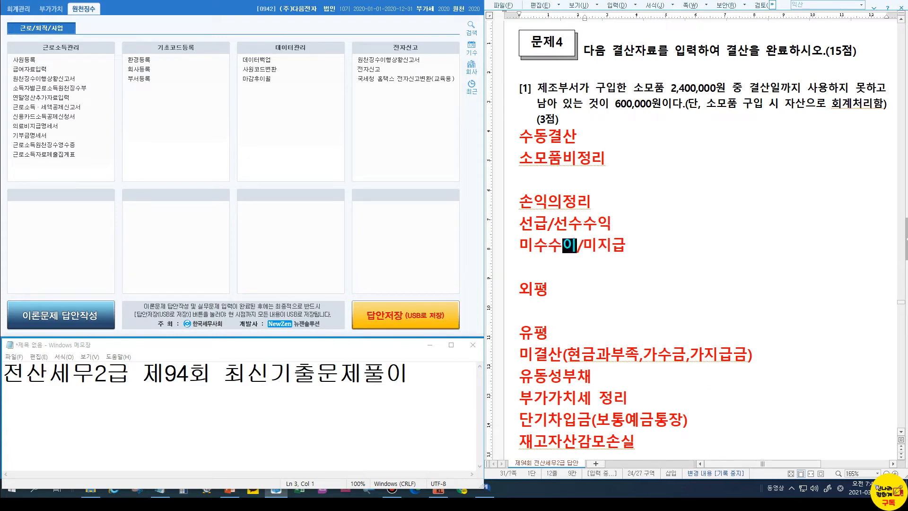
key("Up")
key("Left")
key("Left")
type("비용")
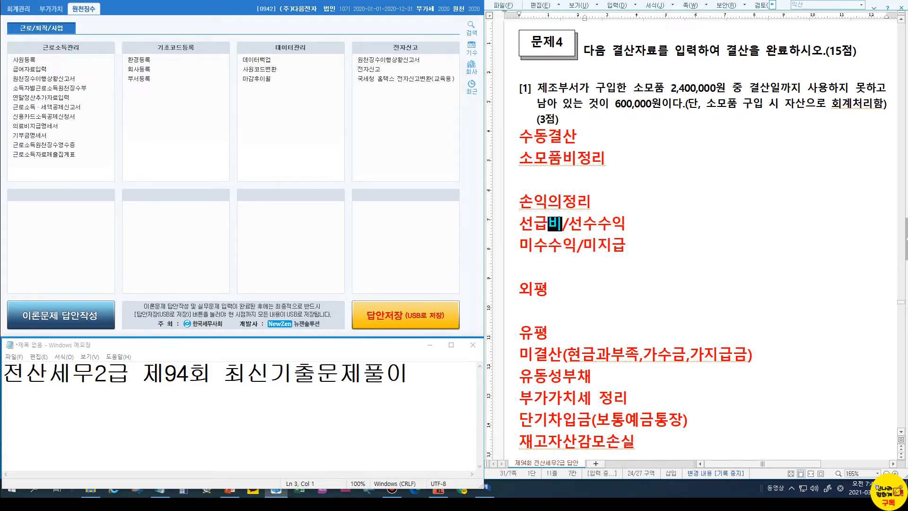
key("Down")
key("Up")
key("End")
type("비용")
Add a blank line under 소모품비정리 to make room for journal entries
key("Up")
key("Up")
key("Up")
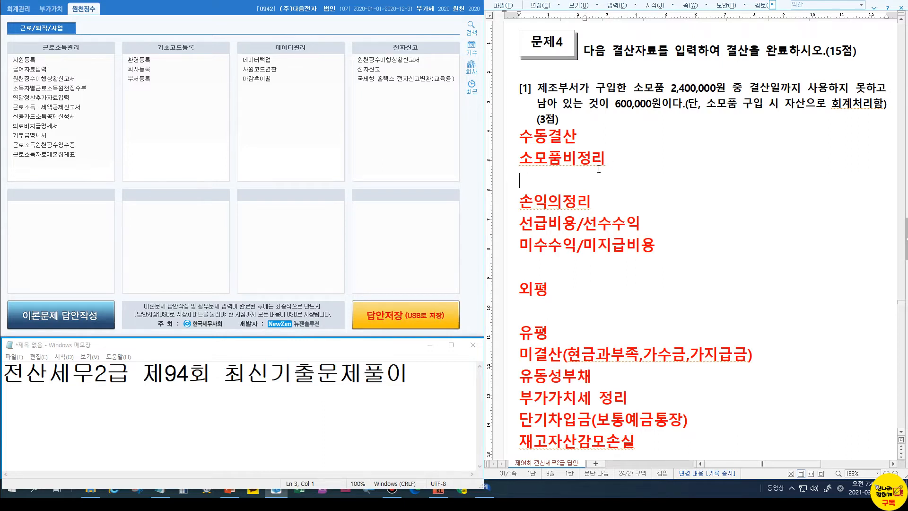
key("Return")
key("Return")
key("Return")
key("Up")
key("Up")
key("Up")
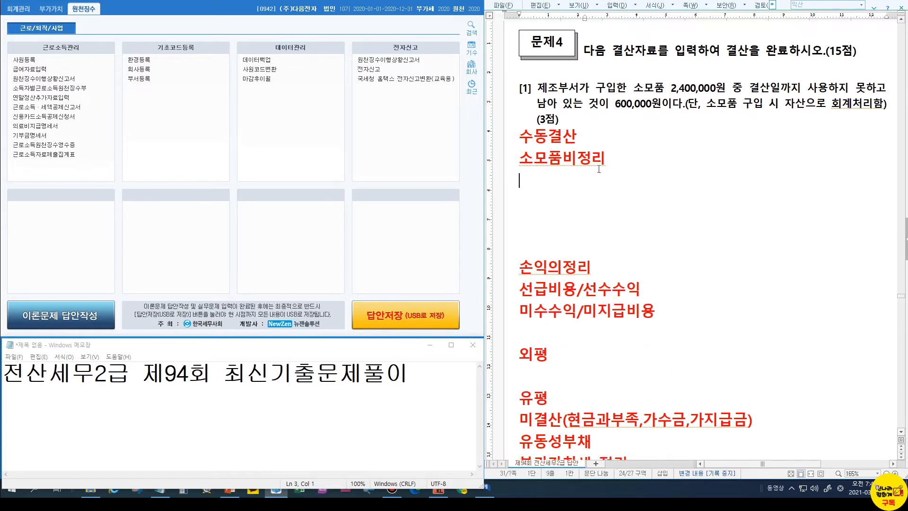
Write the entries 구입시: 소모품 /보통예금 and 결산시: 소모품비 /소모품 under 소모품비정리
type("구입시점")
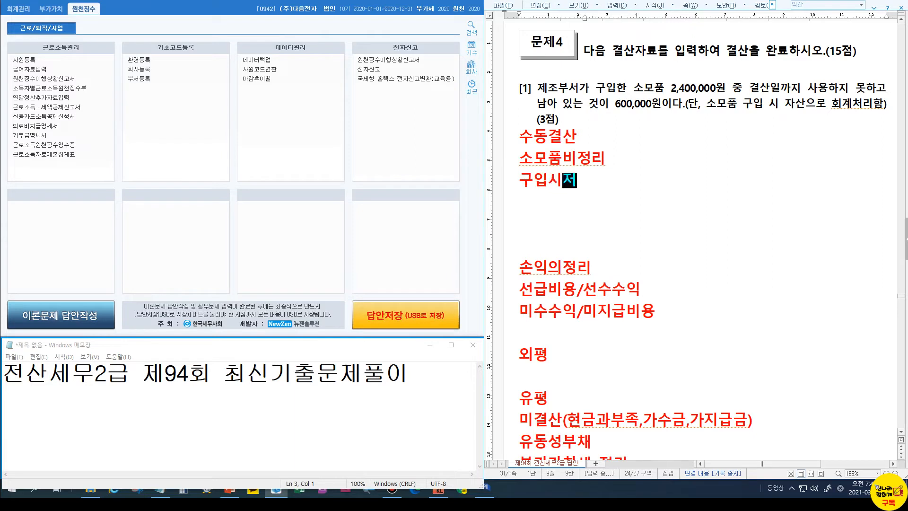
type(":")
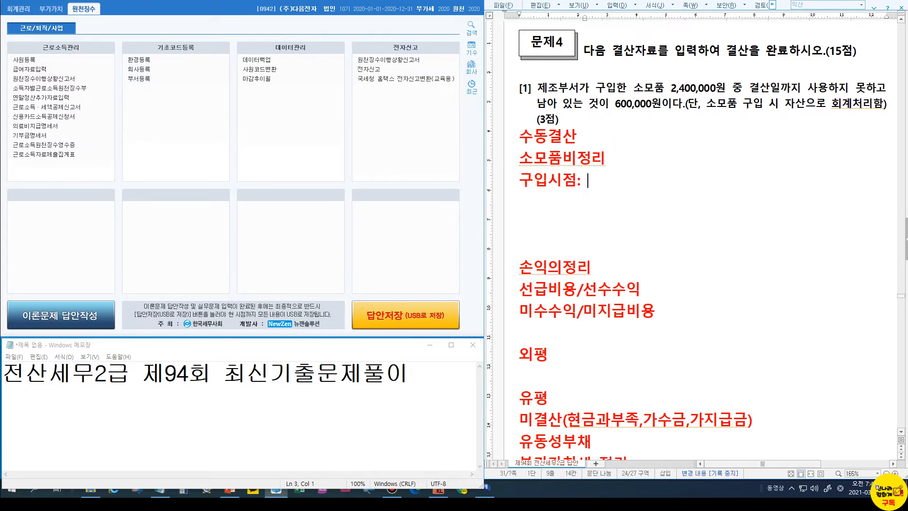
type(" 소모품")
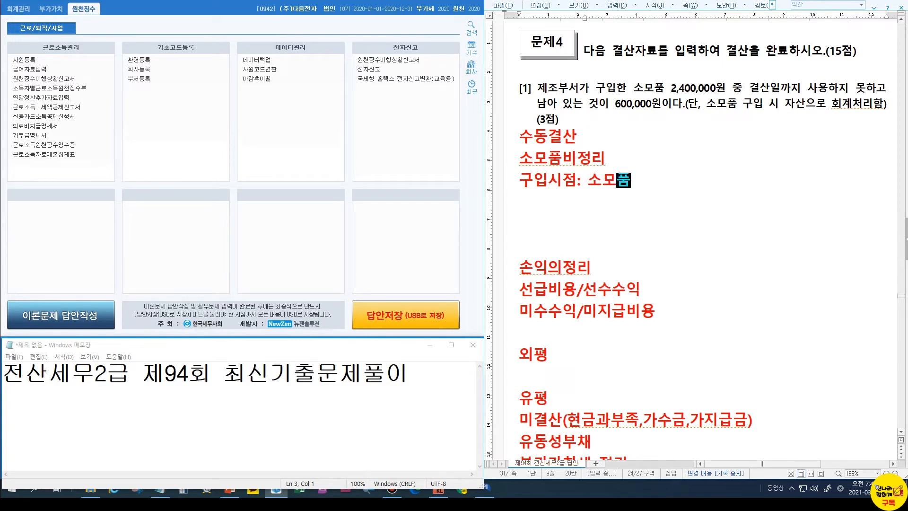
type("      /보통예금")
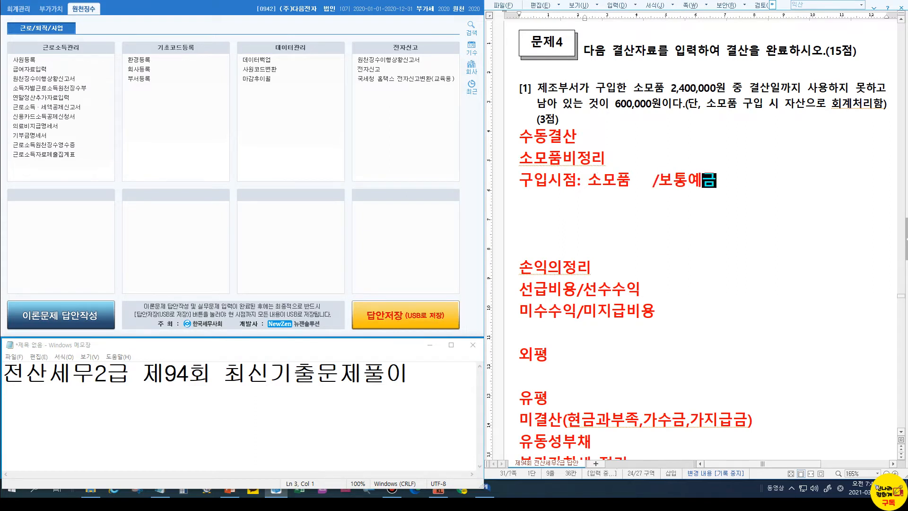
key("Return")
type("결산시")
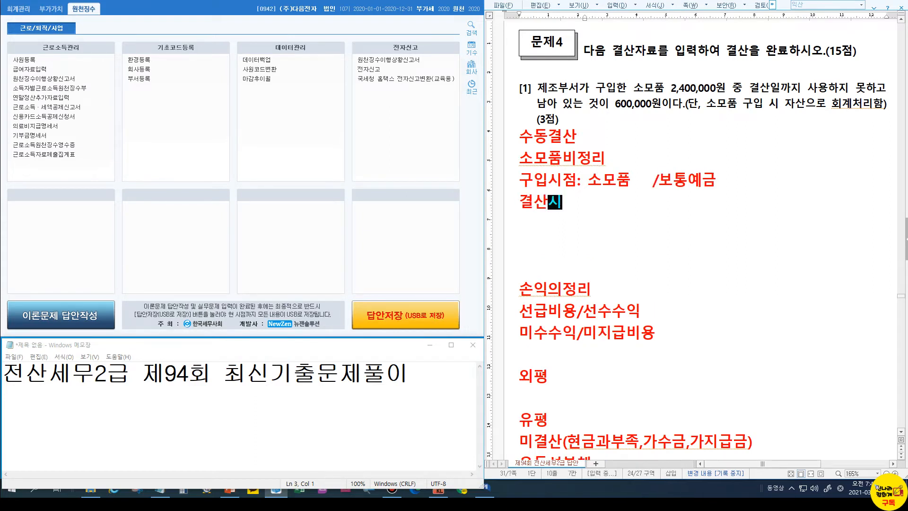
key("Up")
key("Delete")
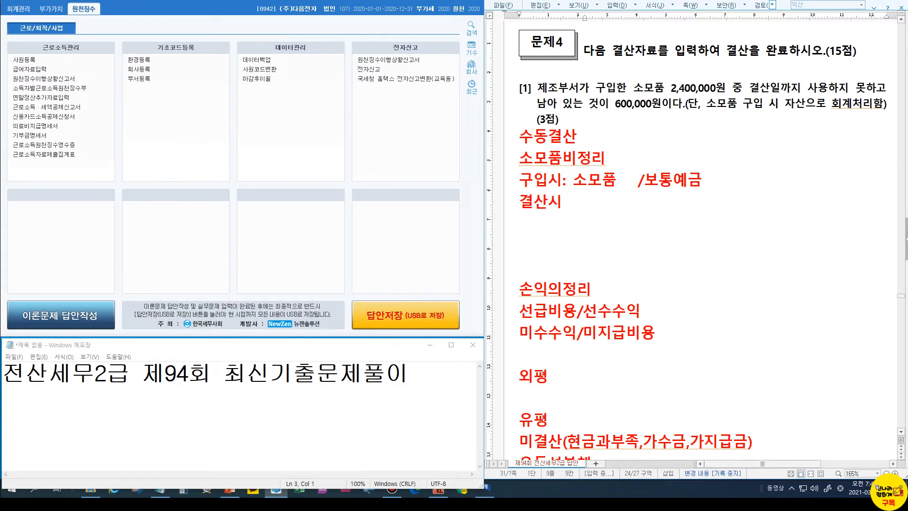
key("Down")
type(":  ")
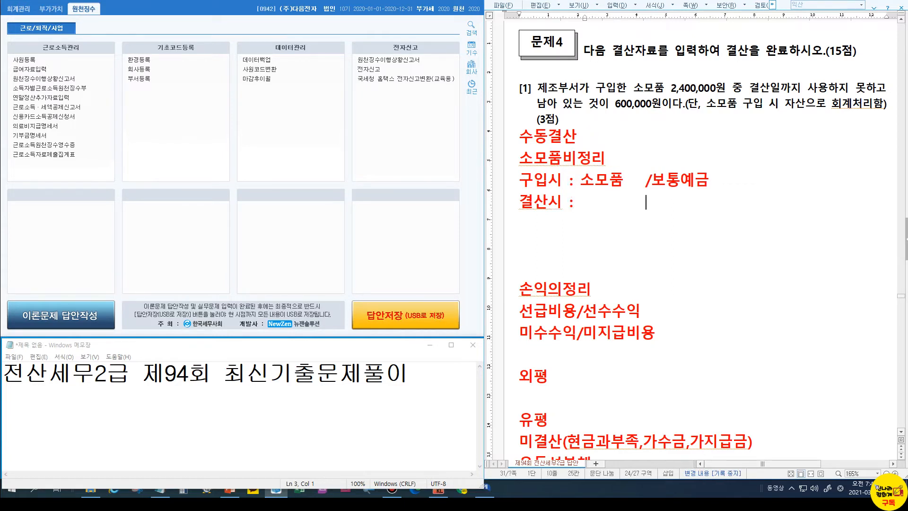
type("           /소모품")
key("Home")
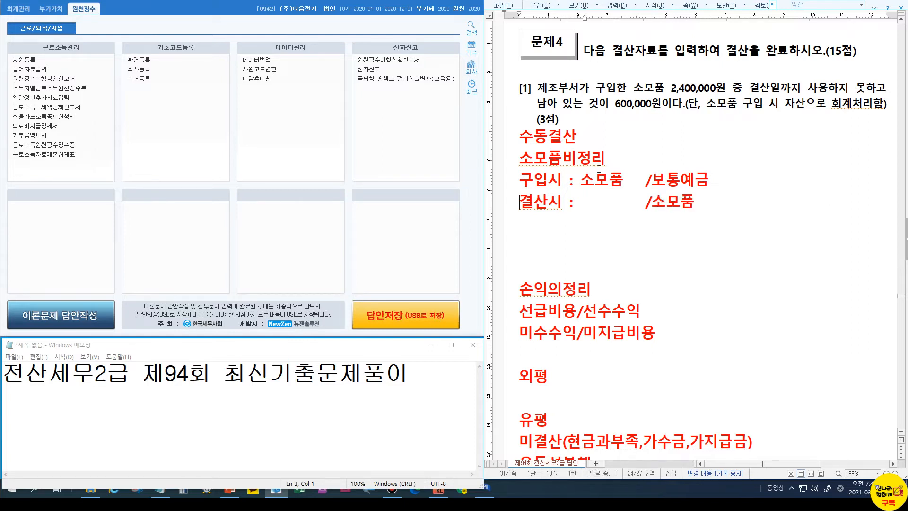
key("Right")
key("Right")
key("Right")
type("소모품비")
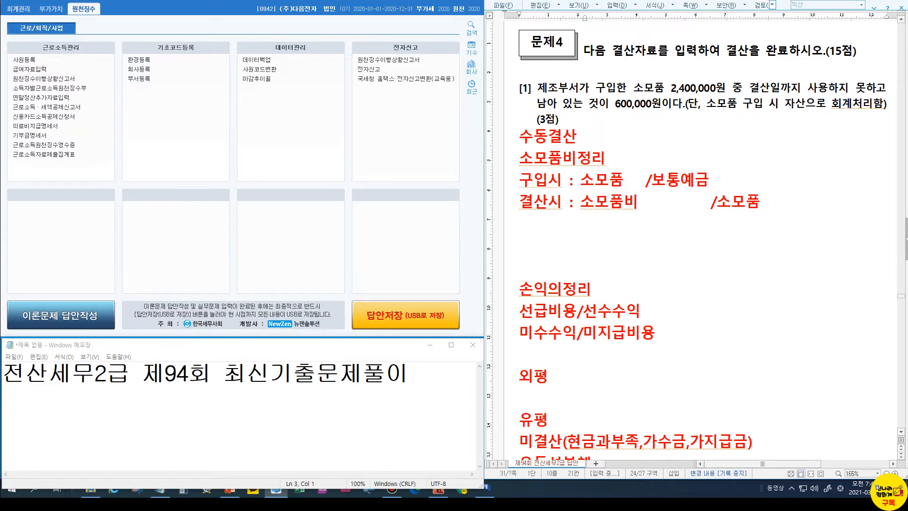
key("Up")
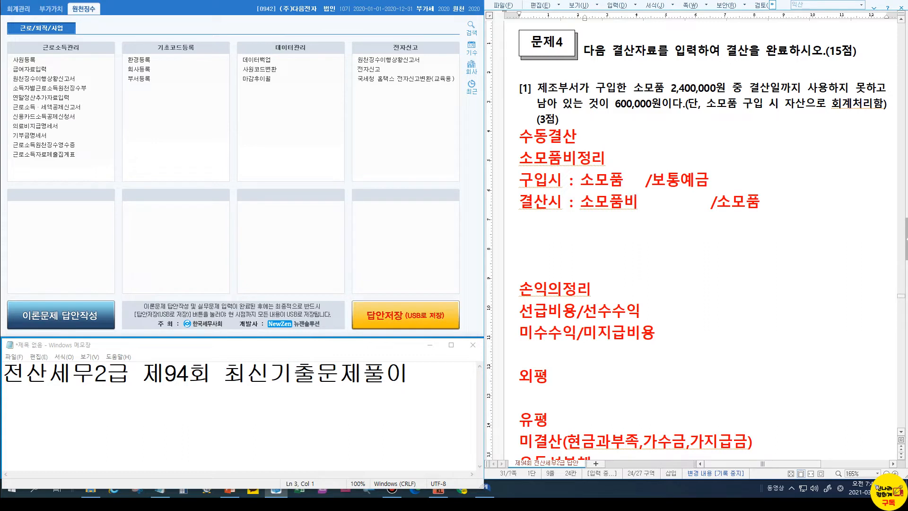
Add 1800,000 to both sides of the closing entry and note (제조경비530) below
left_click(684, 89)
left_click(617, 104)
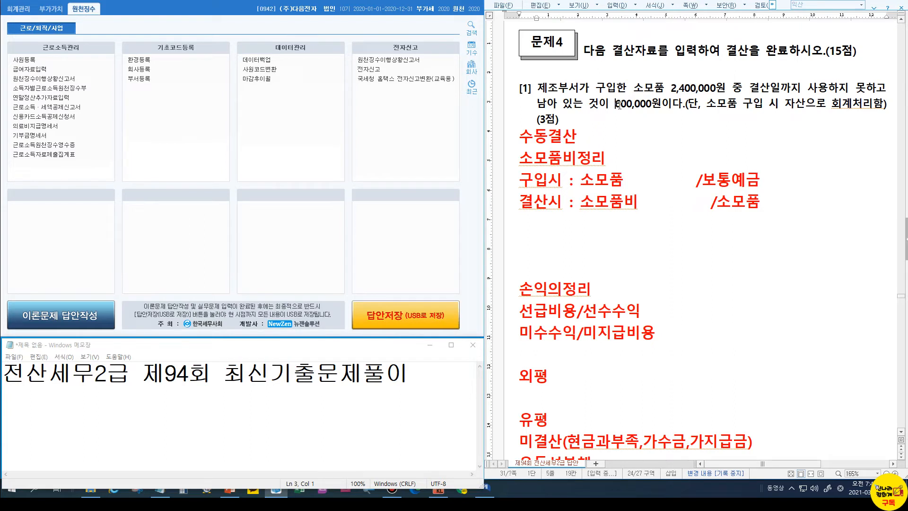
left_click(647, 202)
type("180")
type("0,000")
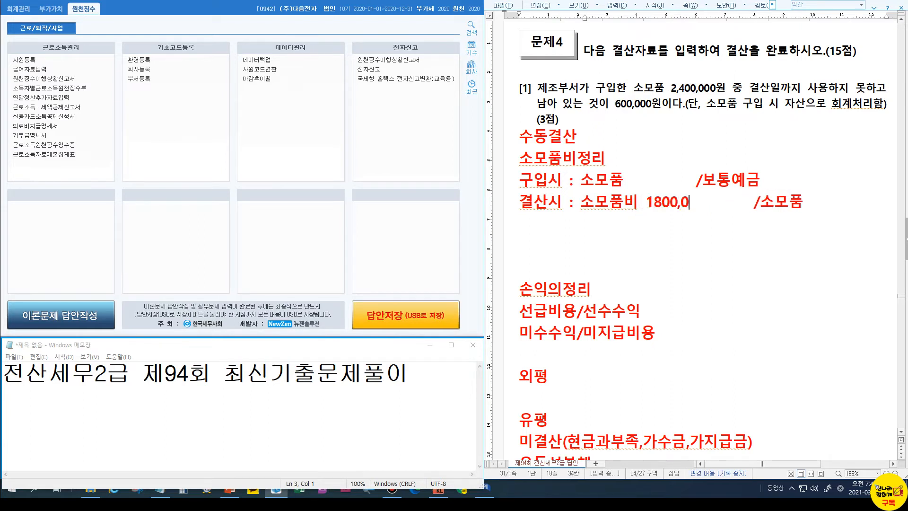
key("Delete")
key("Delete")
key("Delete")
key("Delete")
key("End")
type("1800,000")
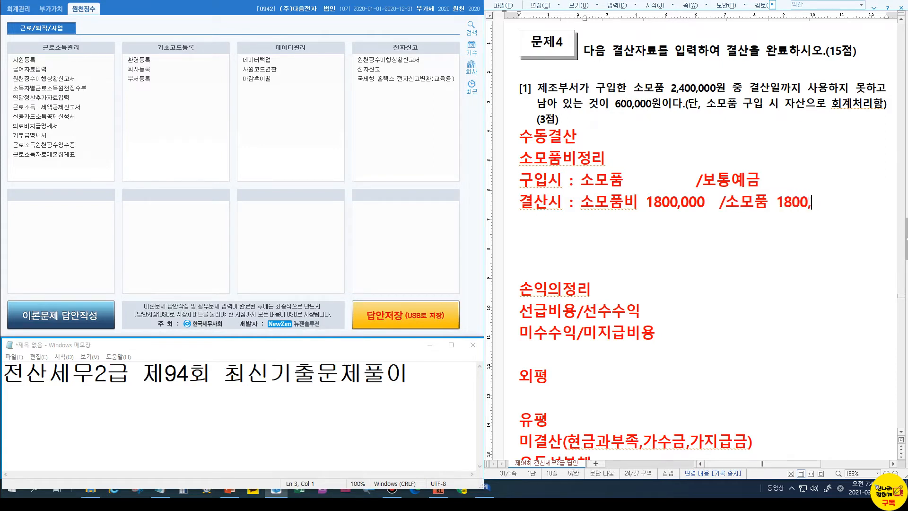
left_click(585, 205)
key("End")
key("Return")
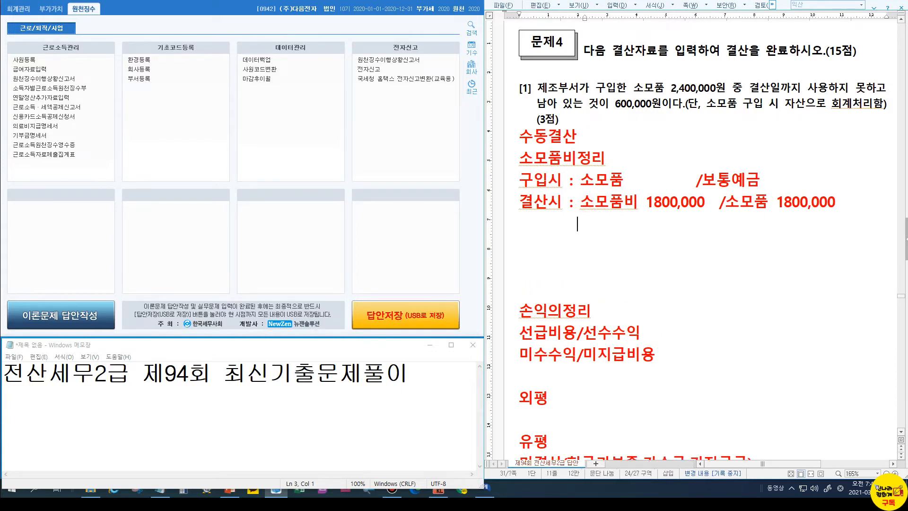
type("(제")
type("조경비")
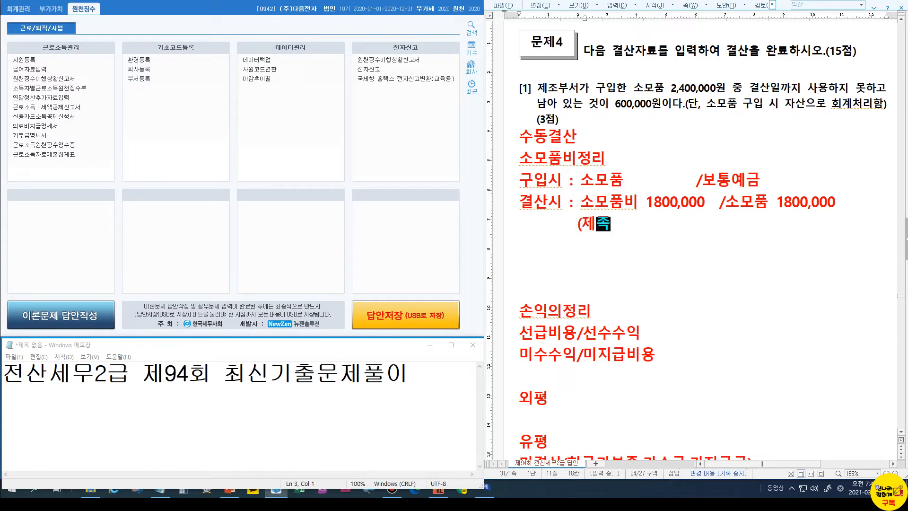
type("530)")
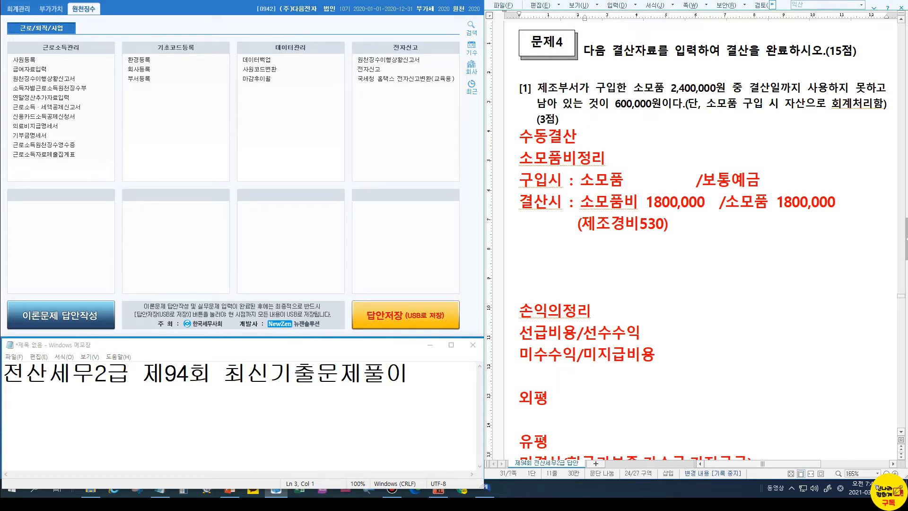
left_click(18, 9)
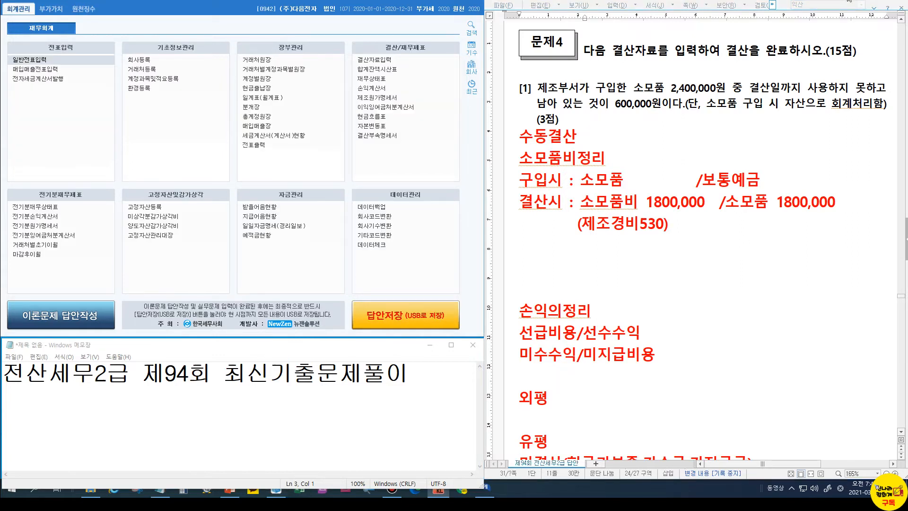
In 일반전표입력 for the 31st, debit 0530 소모품비 1,800,000
left_click(20, 60)
type("31")
key("Return")
key("3")
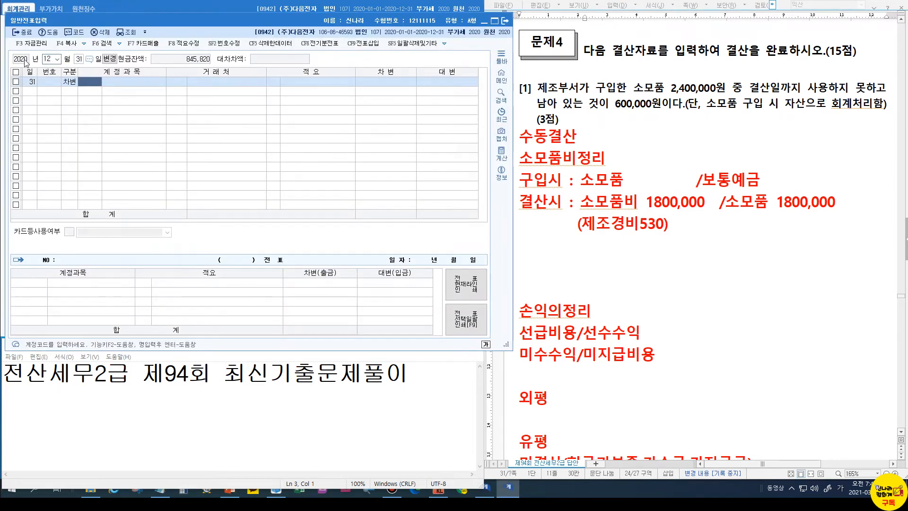
type("530")
key("Return")
key("Return")
key("Return")
type("1,800,000")
key("Return")
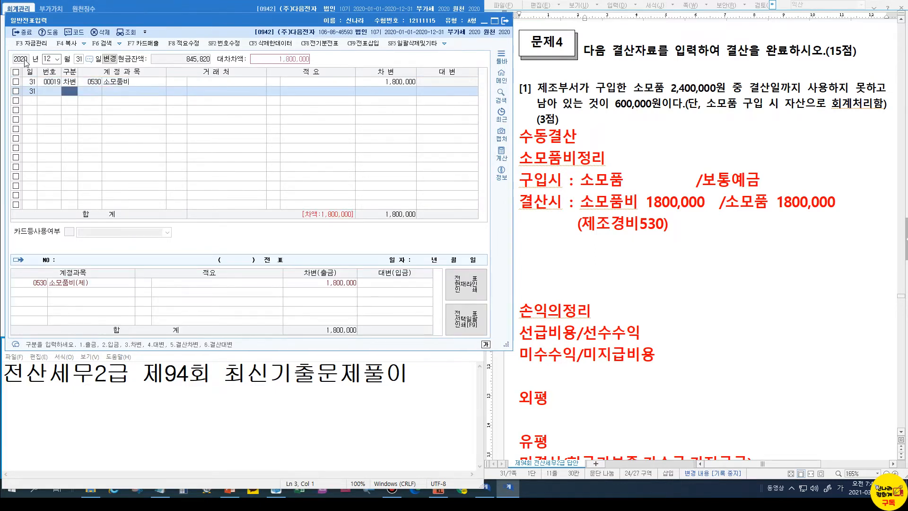
Credit 0122 소모품 for 1,800,000, picking it via the 소모 account search
type("1")
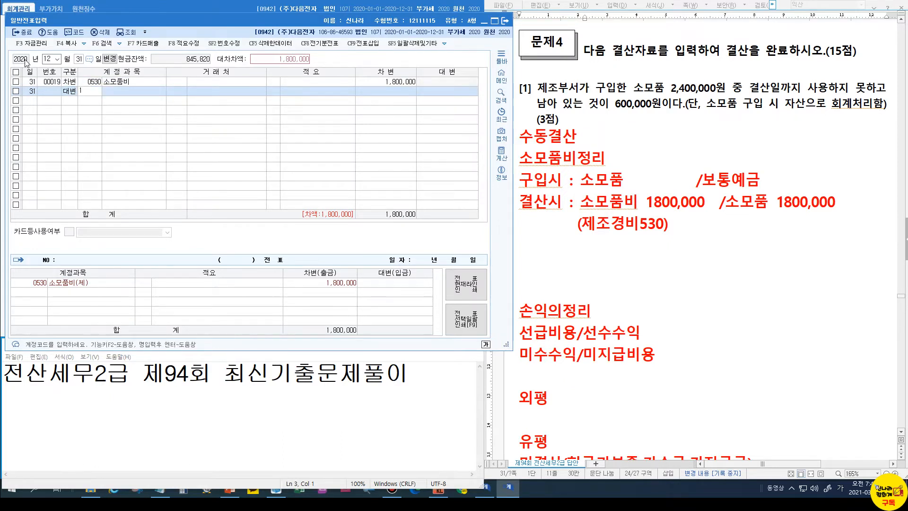
type("22")
key("Return")
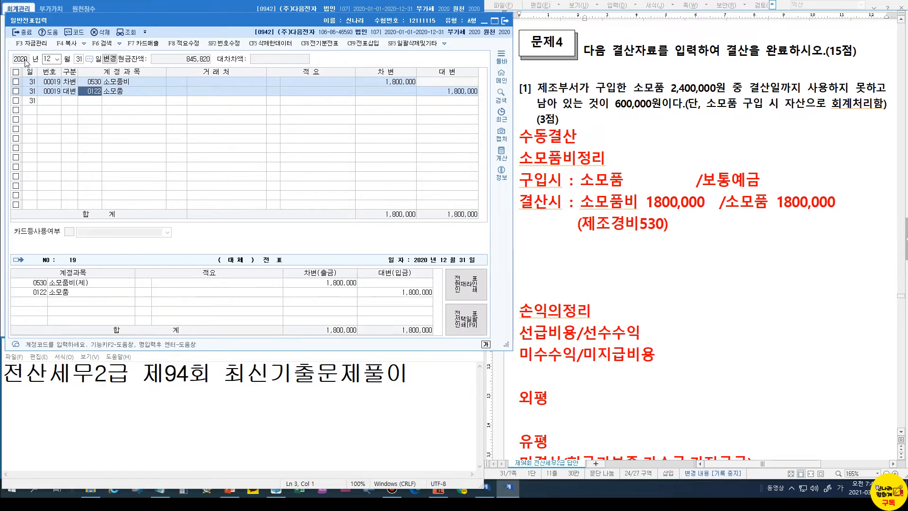
type("소모")
key("Return")
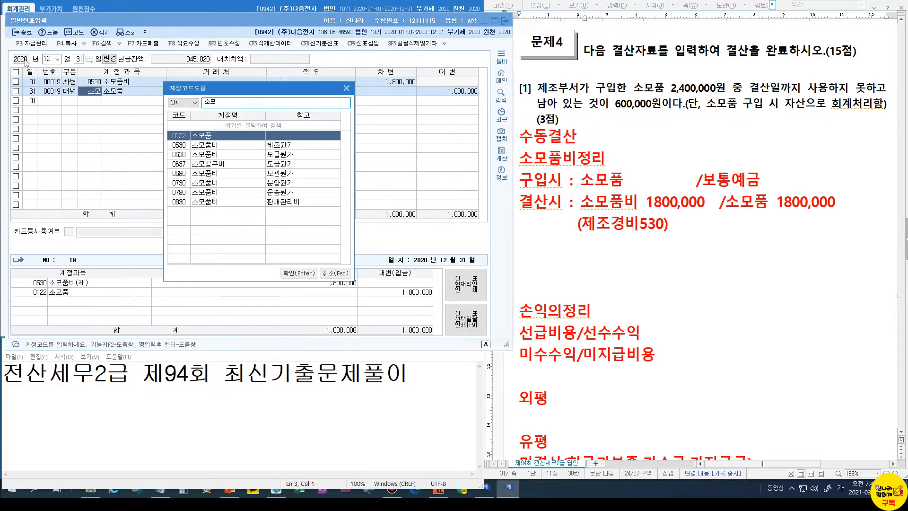
key("Return")
key("Return")
key("Return")
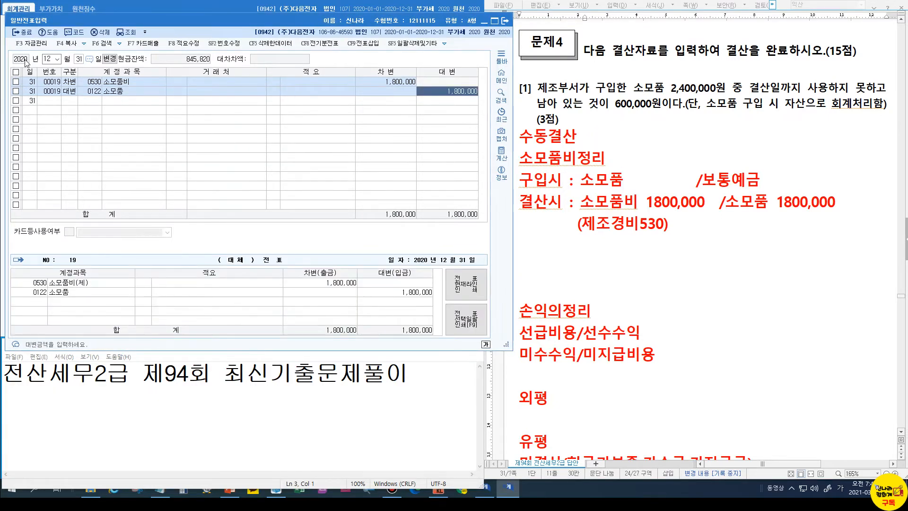
key("Return")
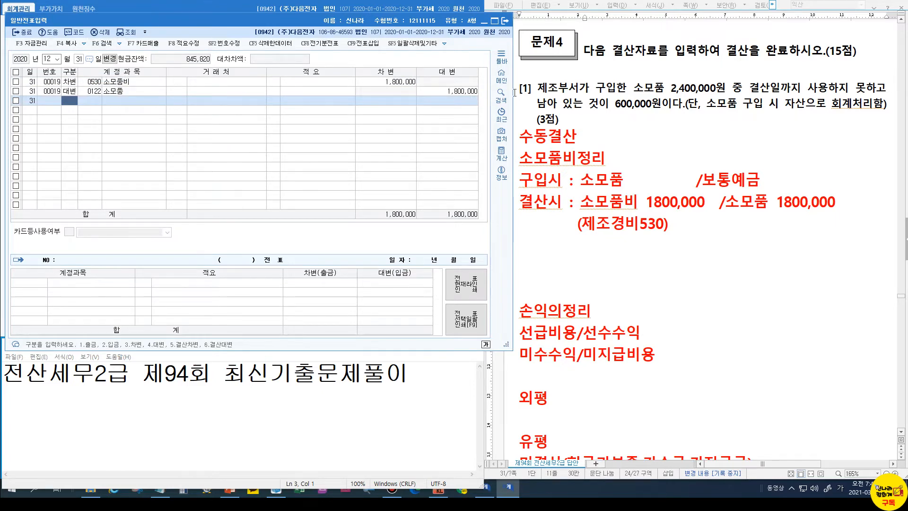
Add blank lines under the 현금과부족 answer in the answer document
scroll(601, 157, "down", 15)
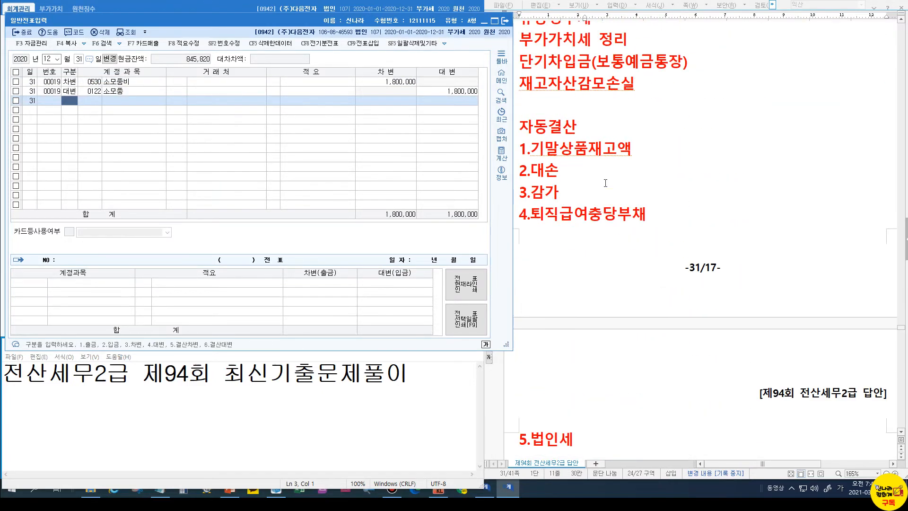
scroll(606, 184, "down", 13)
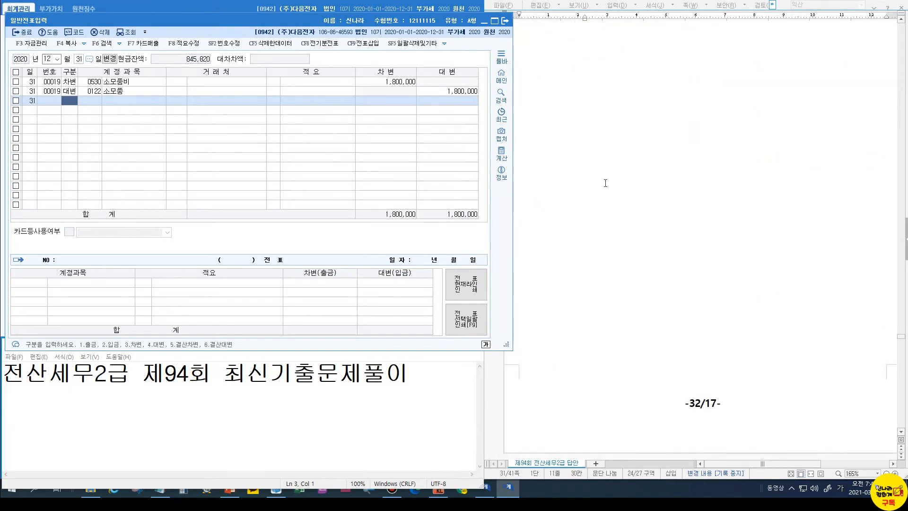
scroll(606, 183, "down", 3)
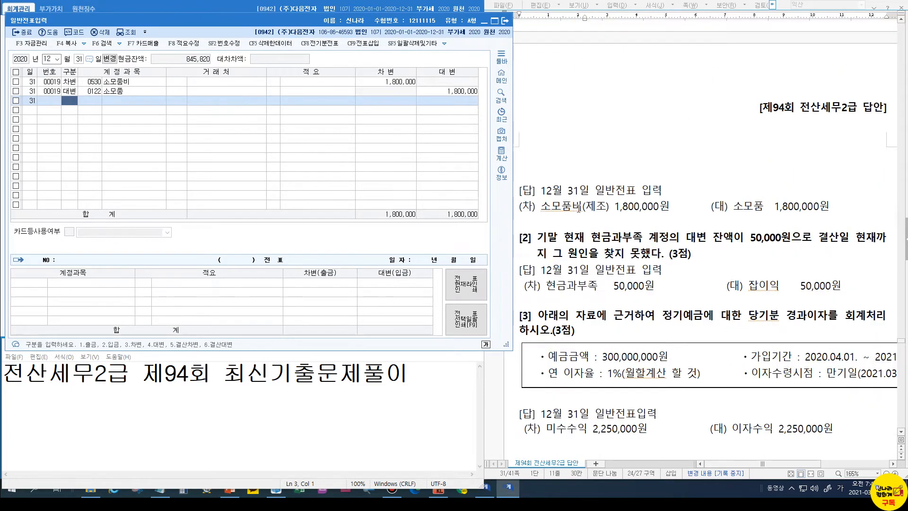
left_click(596, 224)
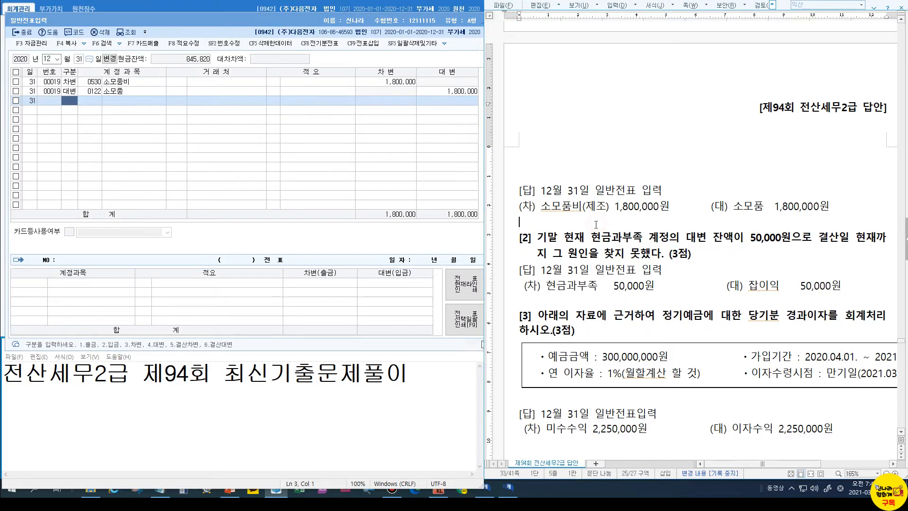
scroll(596, 222, "up", 6)
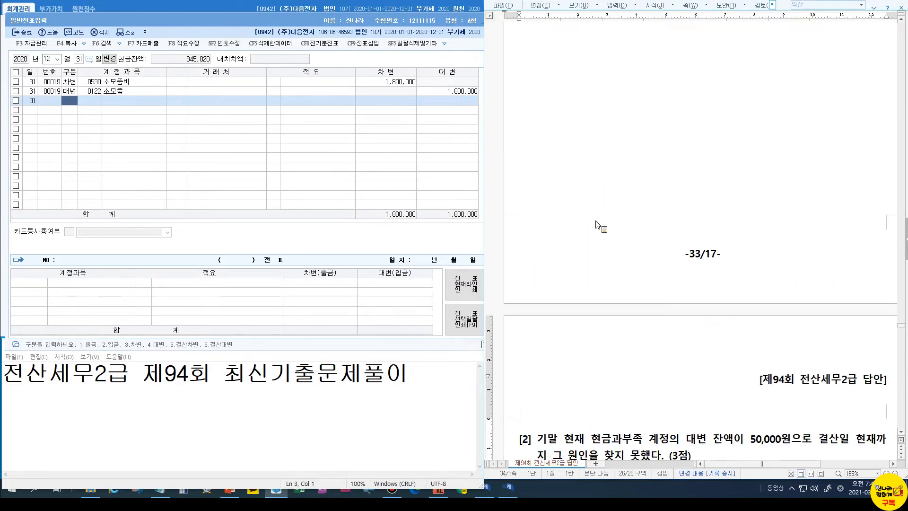
scroll(596, 224, "down", 7)
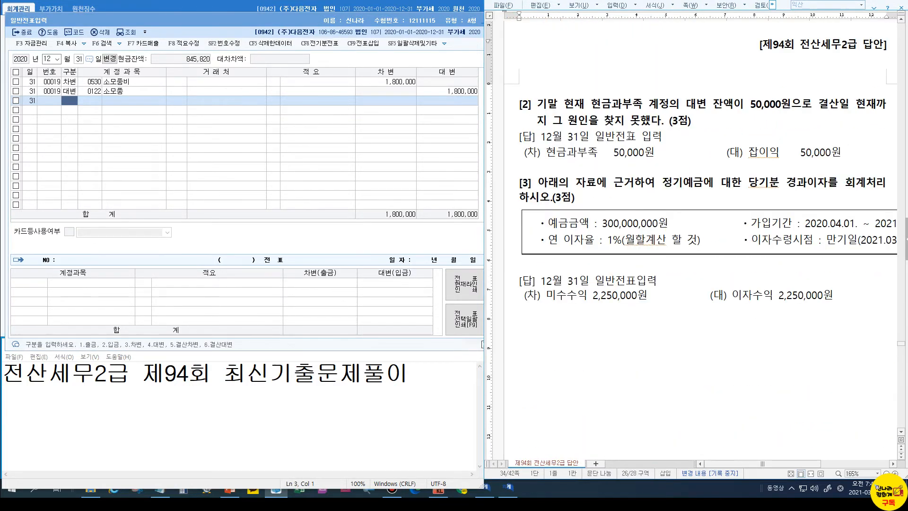
left_click(608, 166)
key("Return")
key("Return")
key("Return")
left_click(22, 33)
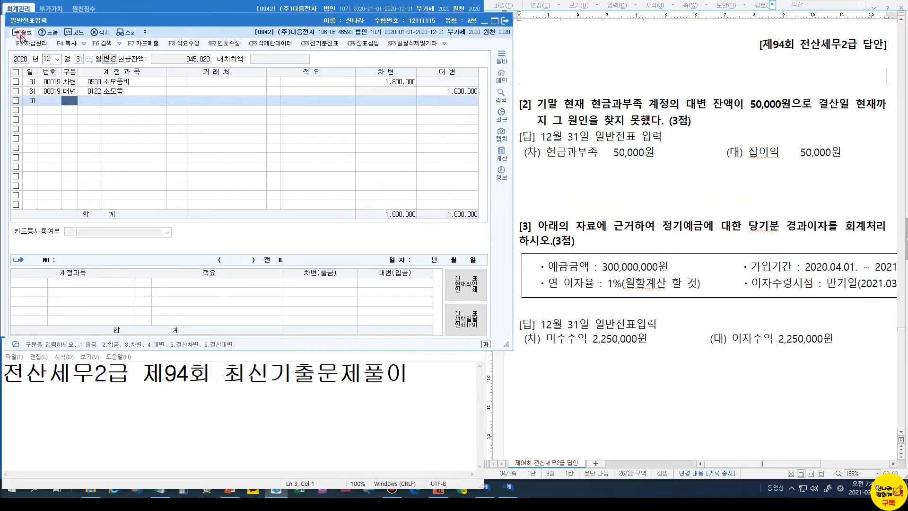
Check the 현금과부족 row in 합계잔액시산표 for its 50,000 credit balance
left_click(23, 32)
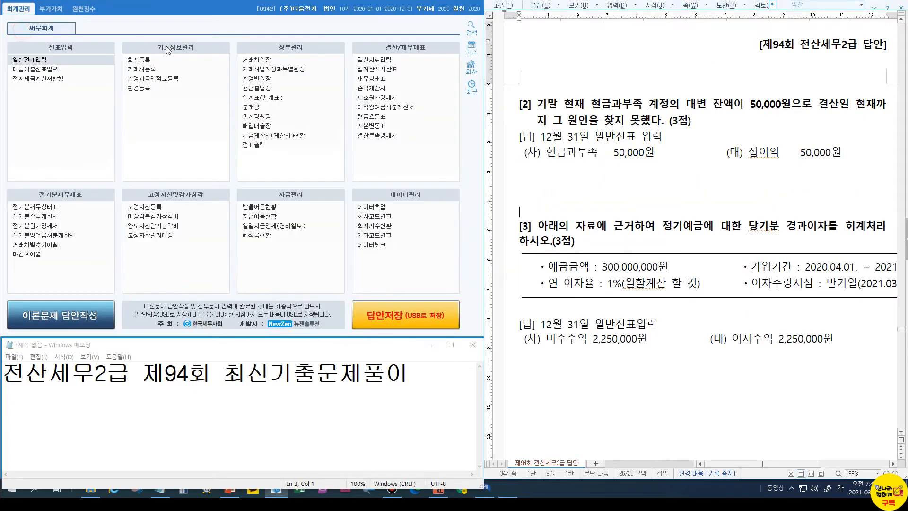
left_click(363, 70)
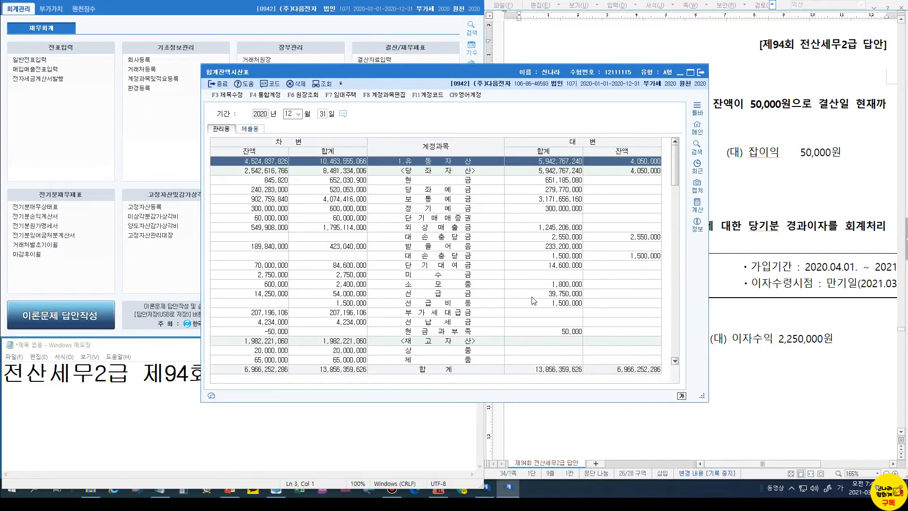
left_click(545, 331)
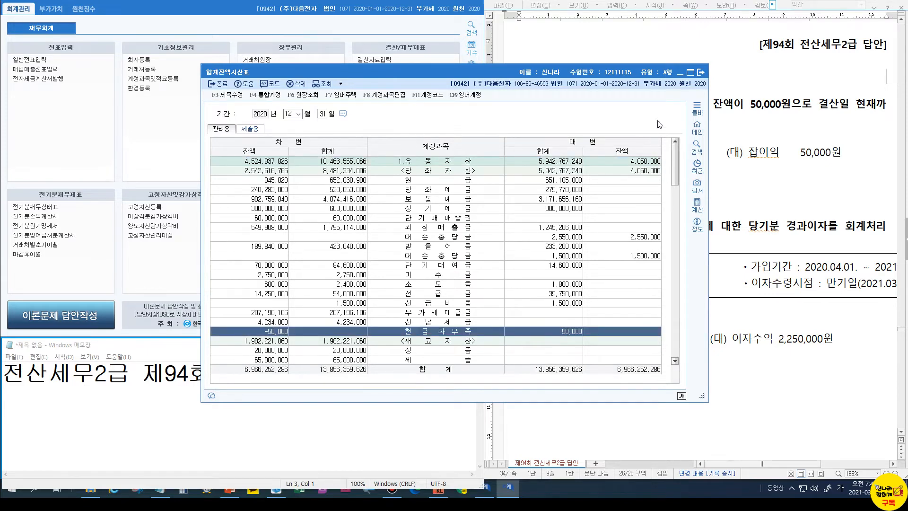
left_click(702, 73)
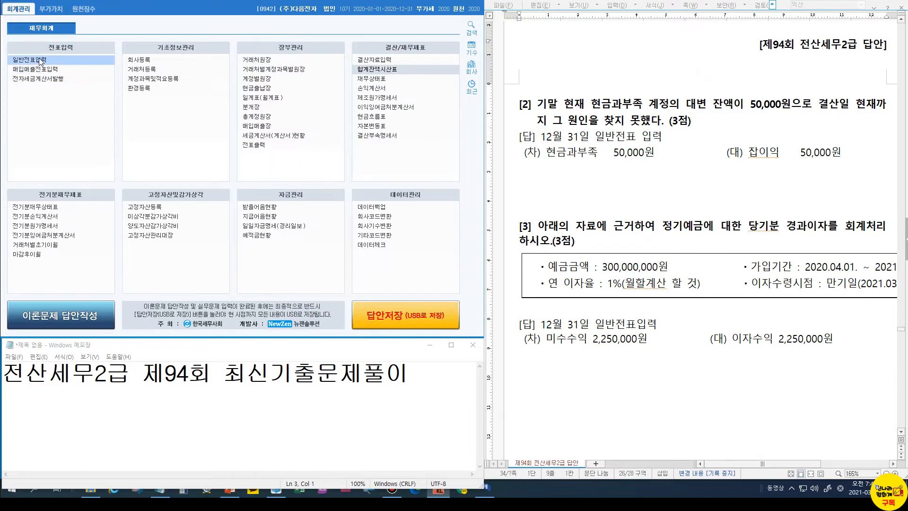
Highlight the 현금과부족 50,000원 and 잡이익 50,000원 answers in red, then clear the marks
left_click(580, 157)
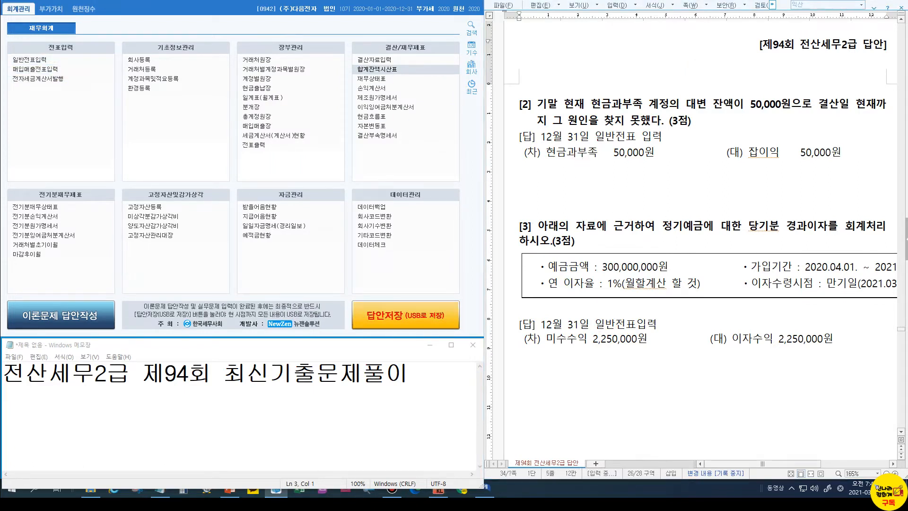
left_click_drag(545, 146, 658, 162)
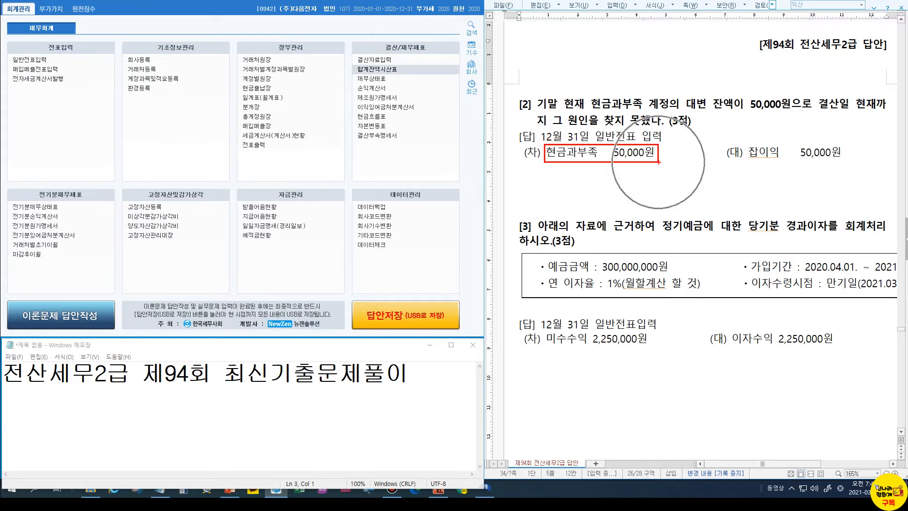
mouse_move(719, 142)
left_mouse_down()
mouse_move(786, 162)
mouse_move(849, 165)
left_mouse_up()
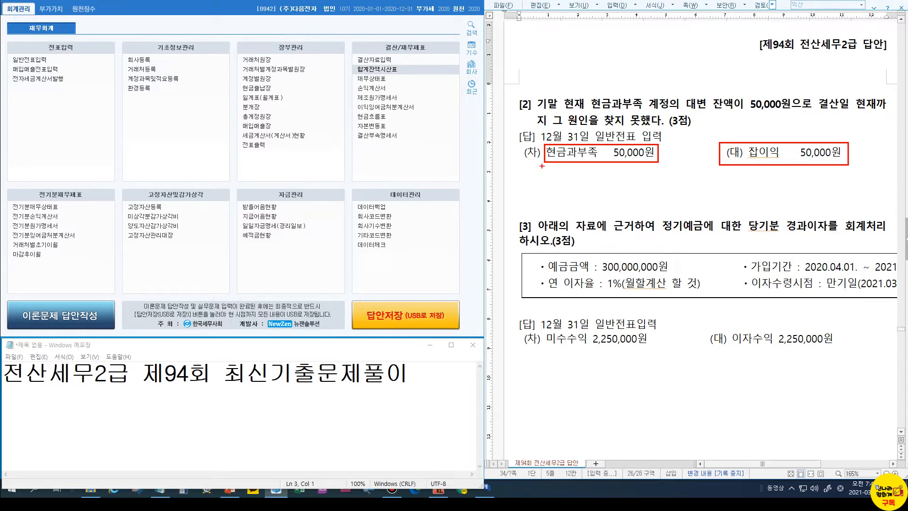
key("Escape")
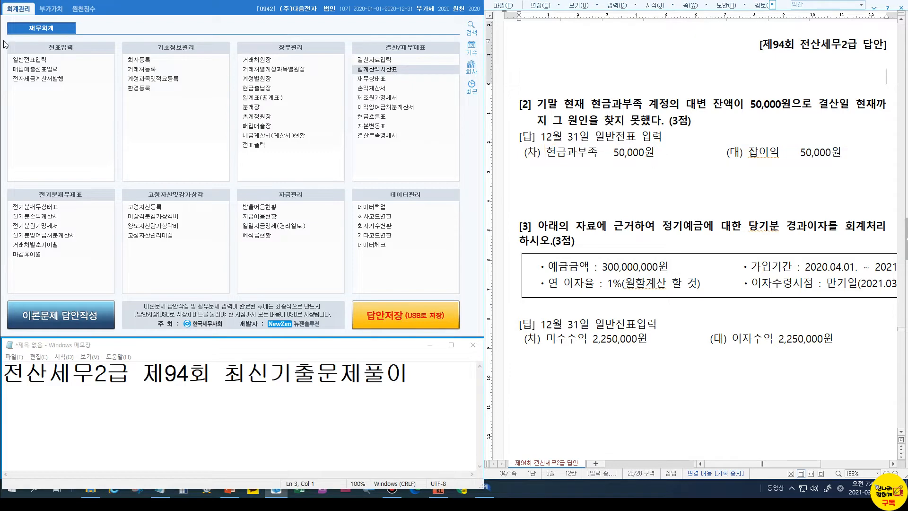
left_click(23, 62)
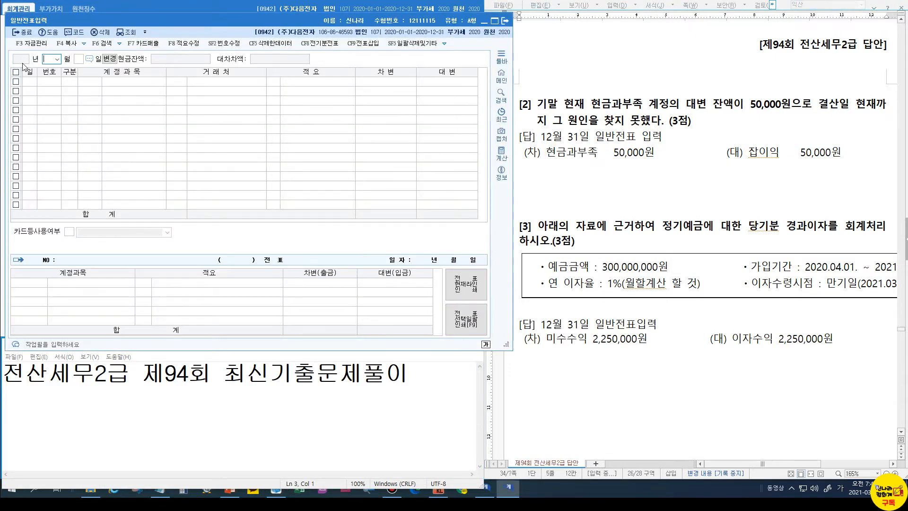
On 12/31, debit 0141 현금과부족 for 50,000
type("31")
key("Return")
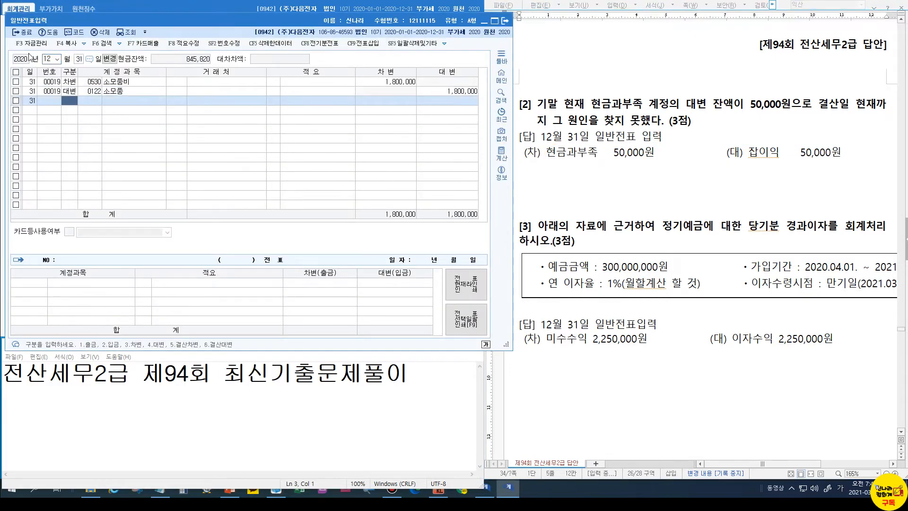
type("3")
key("Return")
type("0141")
key("Return")
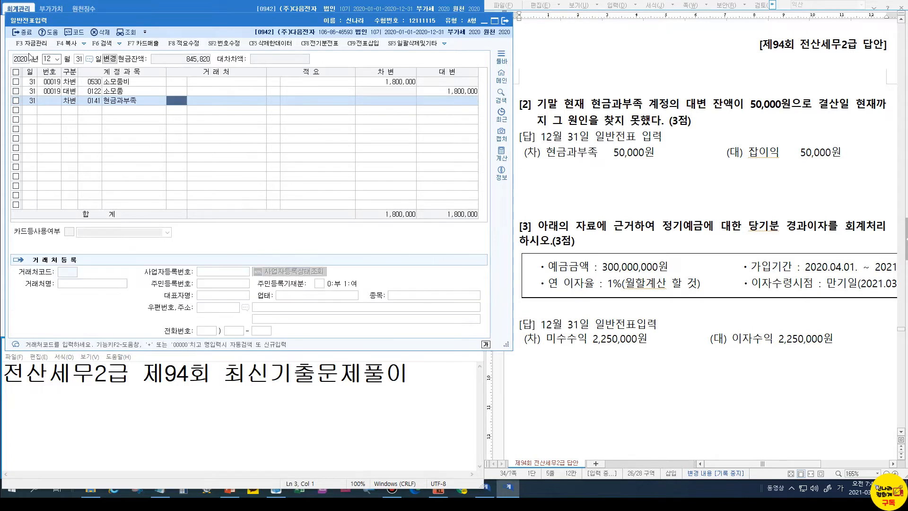
key("Return")
key("Return")
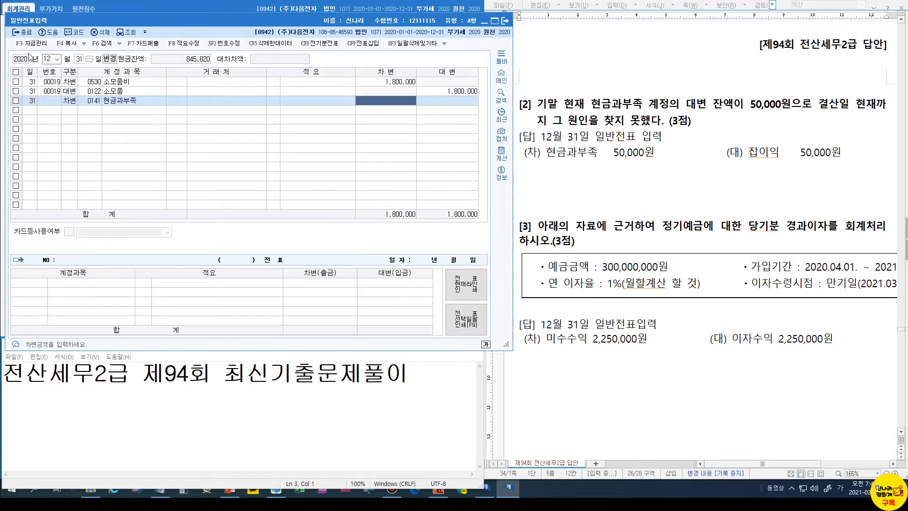
type("50000")
key("Return")
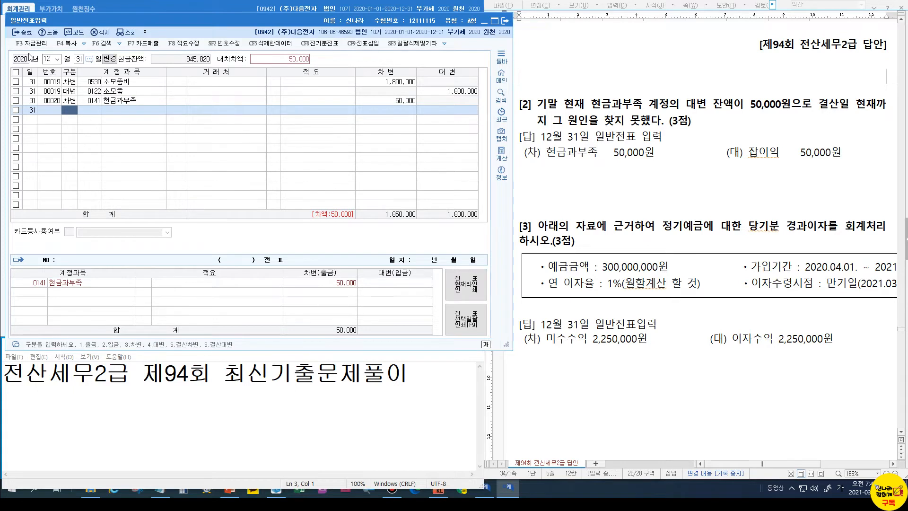
Credit 0930 잡이익 for 50,000 to balance the entry
type("4")
key("Return")
type("잡이익")
key("Return")
key("Return")
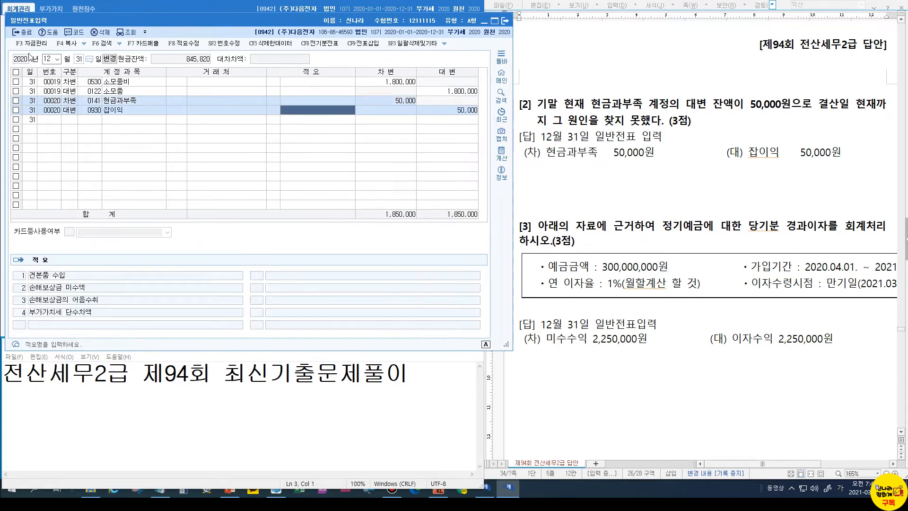
key("Return")
key("Return")
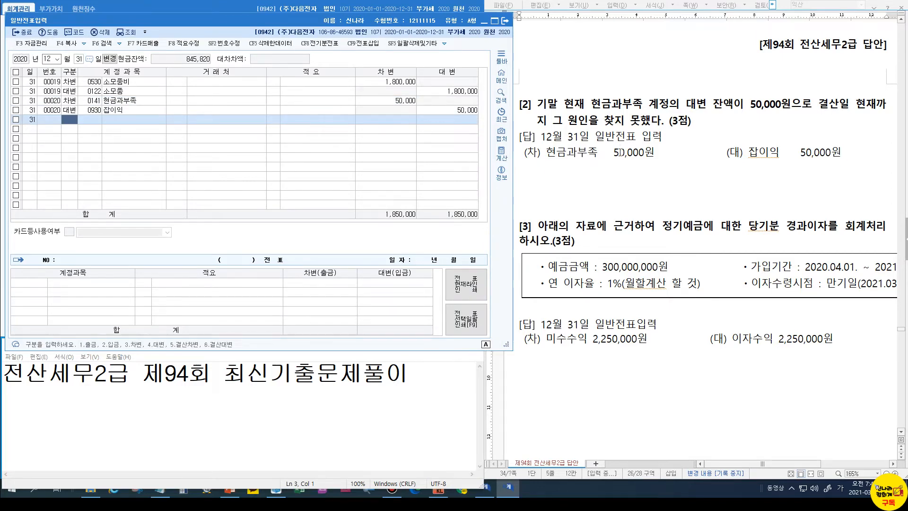
Below the (대) 이자수익 answer, write the red working 3억 * 1% =3,000,000 / 12=
scroll(603, 218, "down", 2)
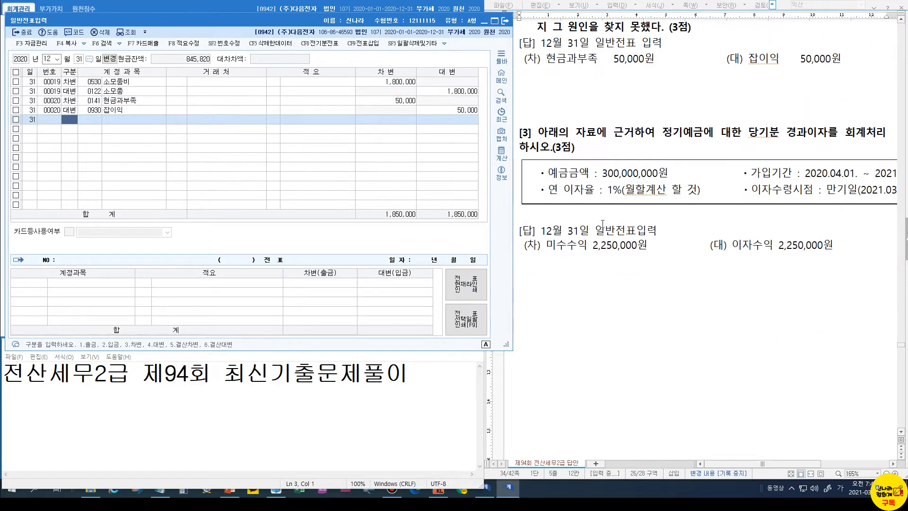
left_click(597, 134)
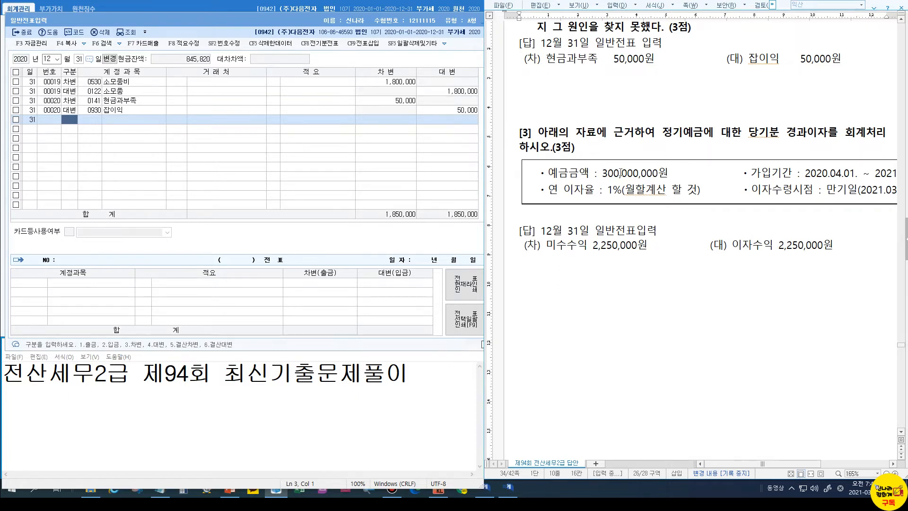
left_click(883, 251)
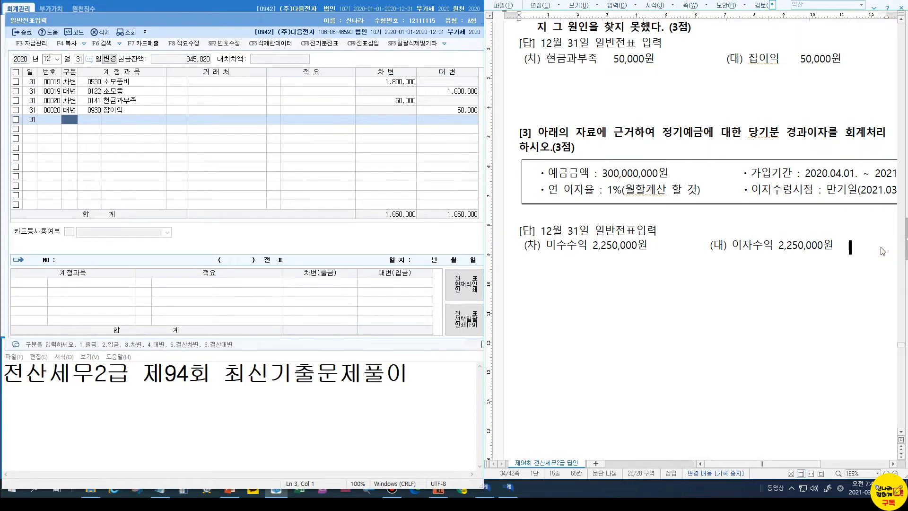
key("Return")
key("Return")
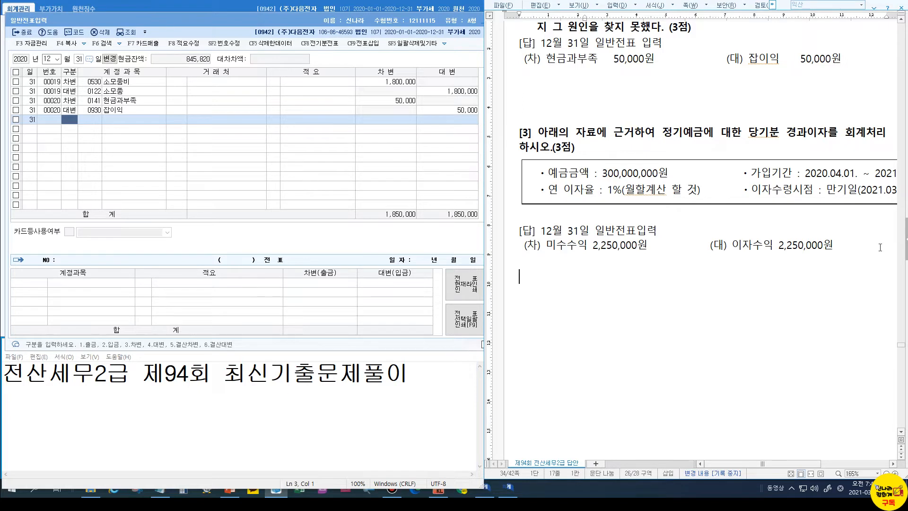
type("3억 * 1")
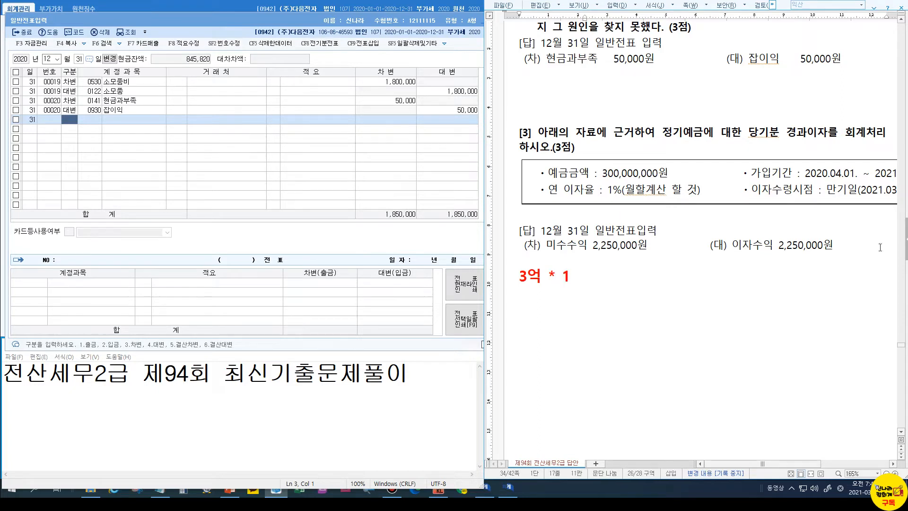
type("% =3000000")
key("Left")
key("Left")
key("Left")
key("Left")
type(",")
key("Left")
key("Left")
key("Left")
key("Left")
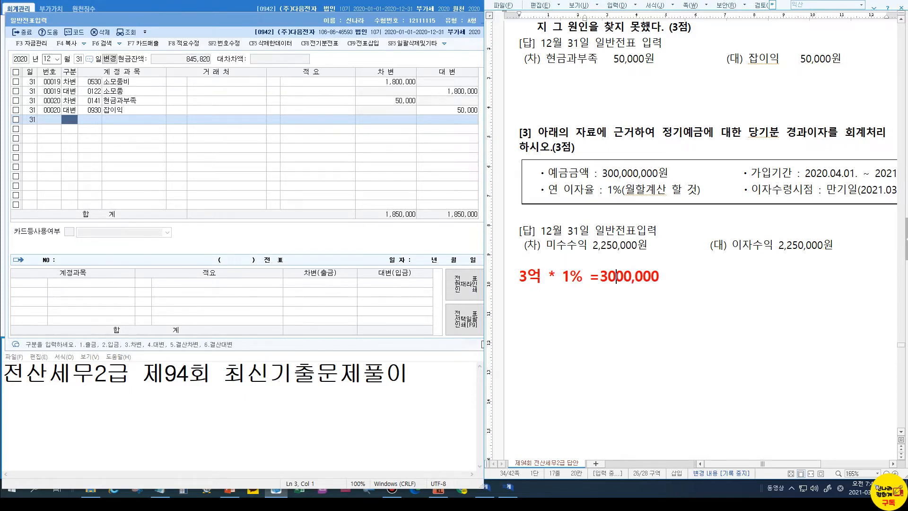
type(",")
key("End")
type("/ 12=")
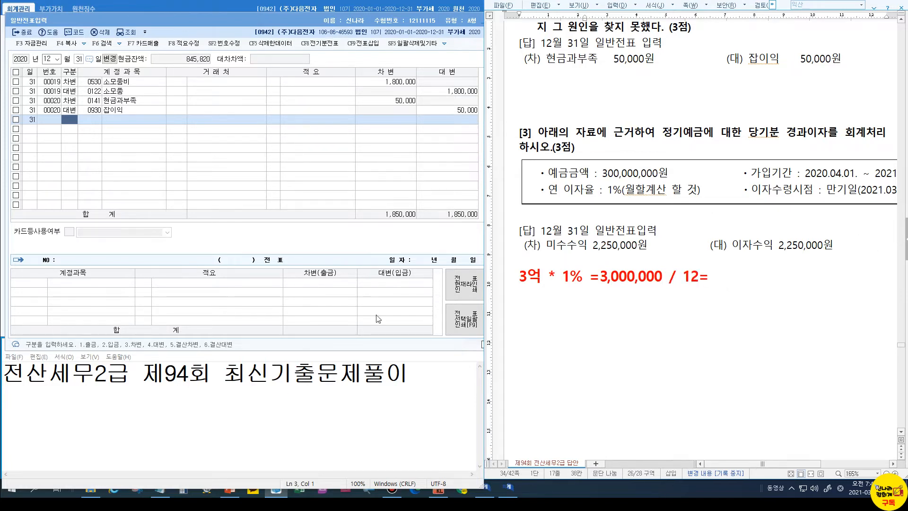
Compute 3,000,000 ÷ 12 in Calculator and note 250,000(월) as the monthly interest
left_click(180, 493)
type("000")
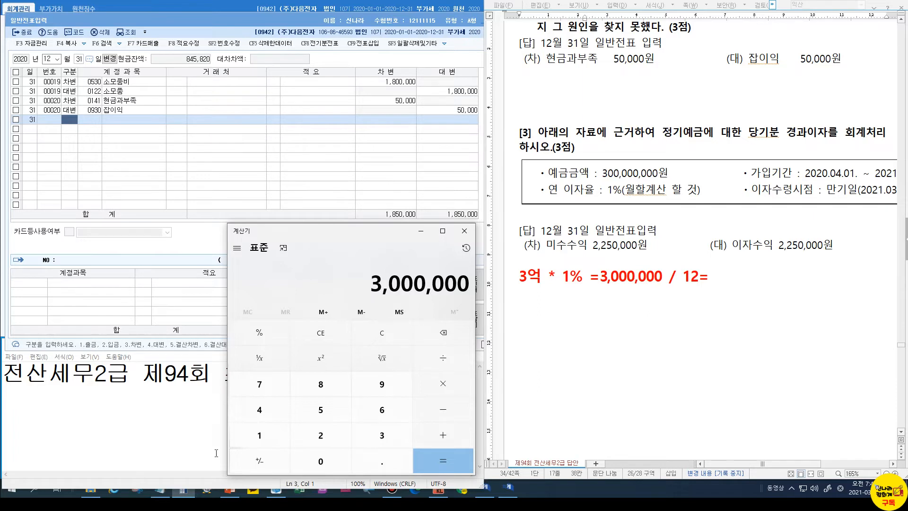
type("00/12")
key("Return")
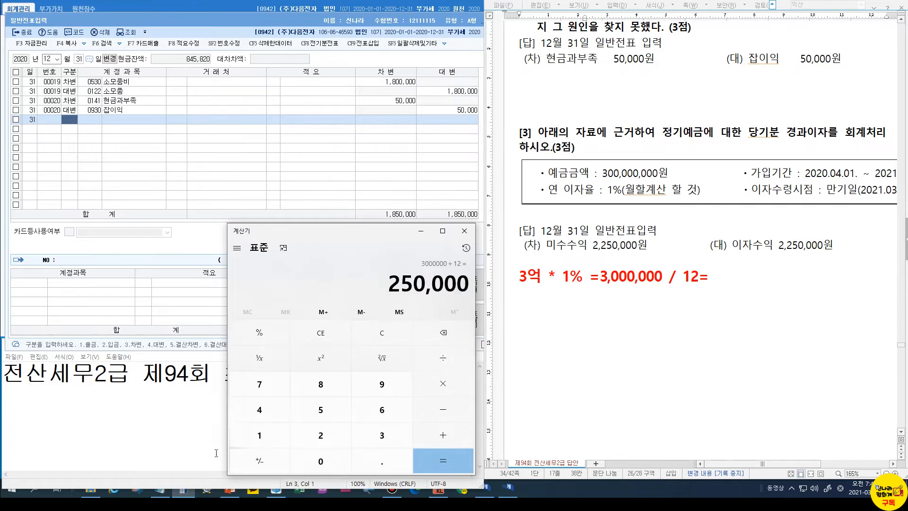
left_click(730, 278)
type("250,000(")
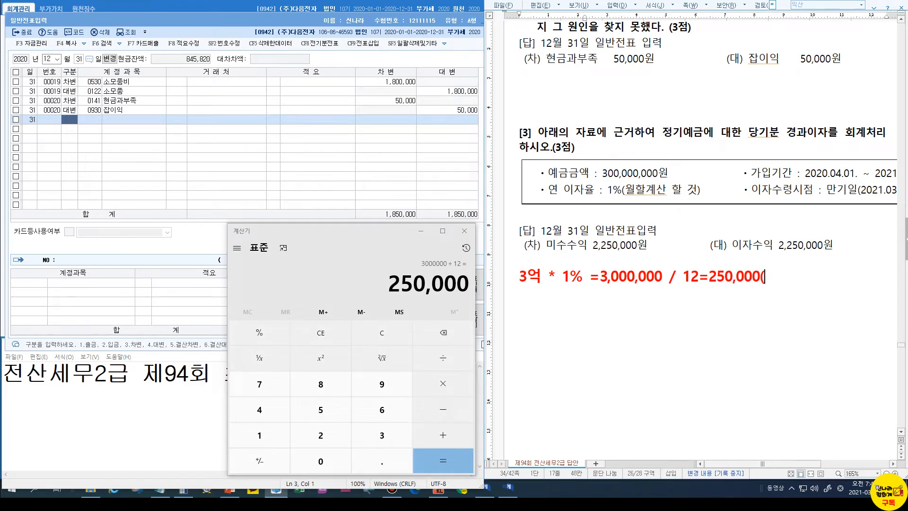
type("우월)")
key("Return")
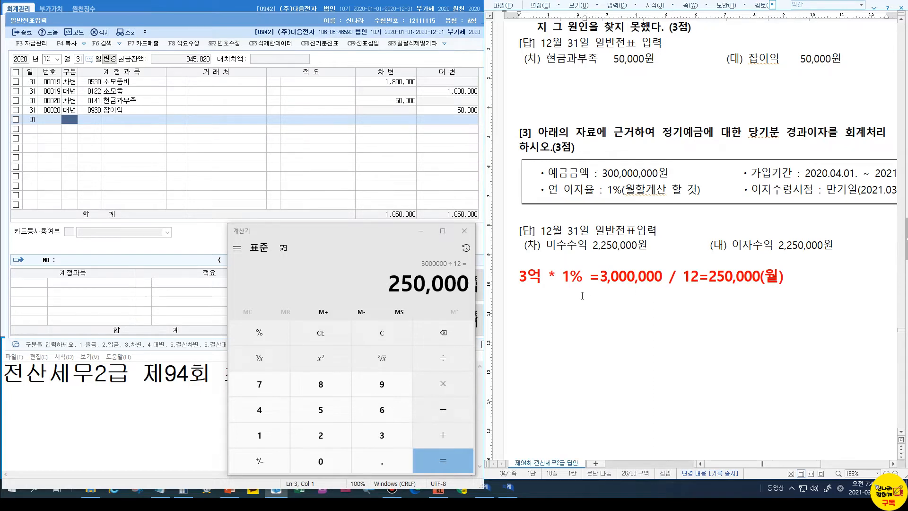
Note the nine months 4–12 and record 250,000 * 9 = 2,250,000 after calculating it
type("4,5,6,7,8,")
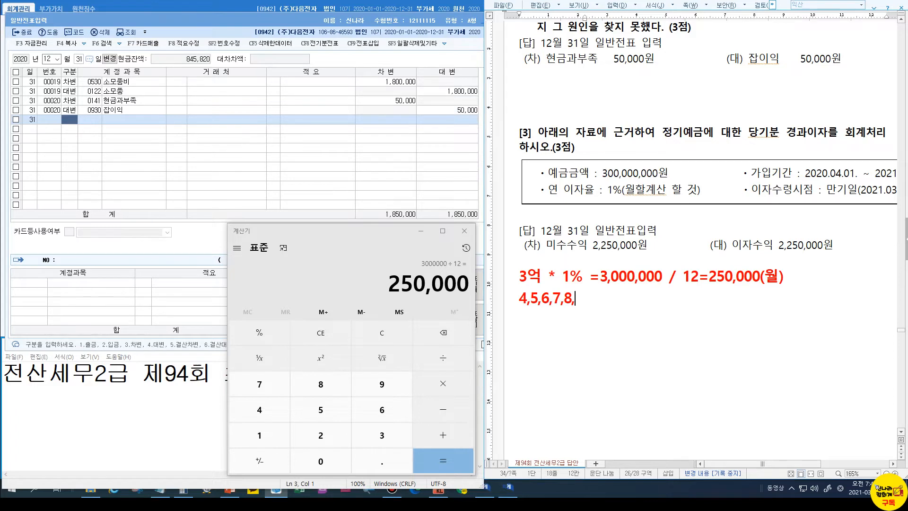
type("9,10,11,12 (9")
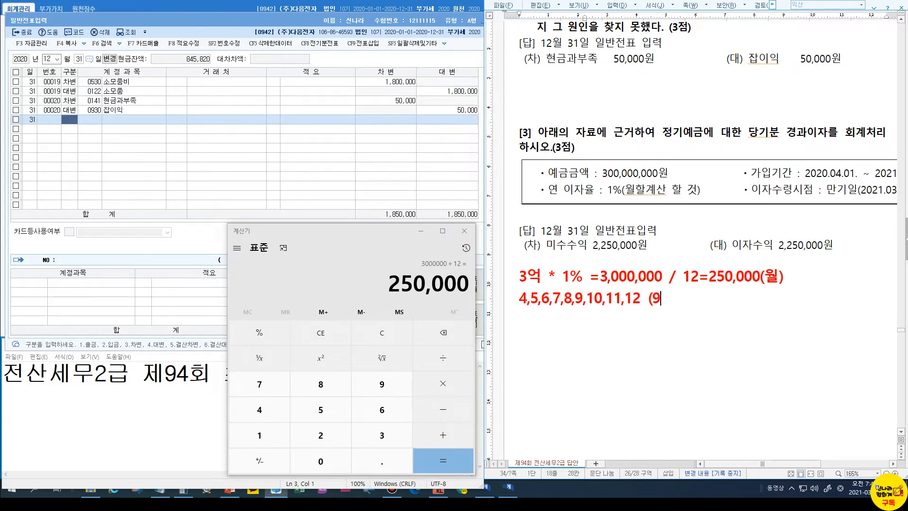
type("개월)")
key("Return")
key("Return")
type("2")
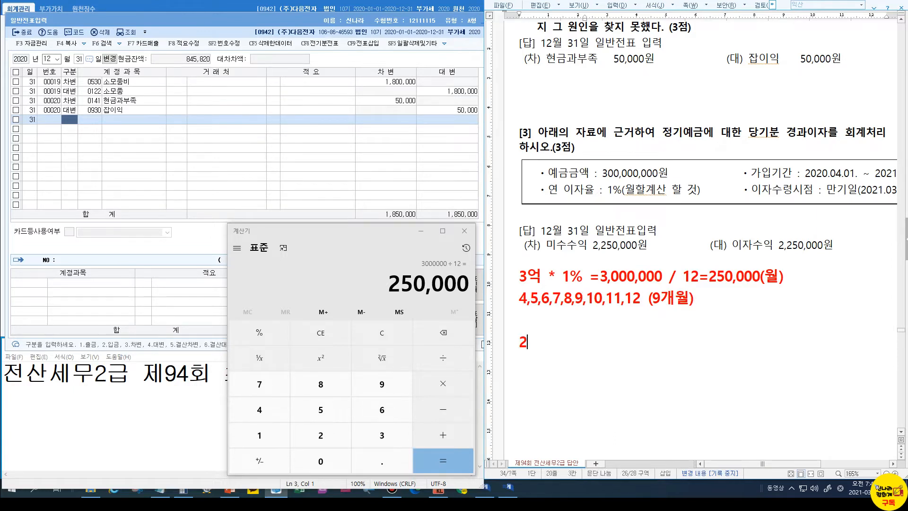
type("50,000  *  ")
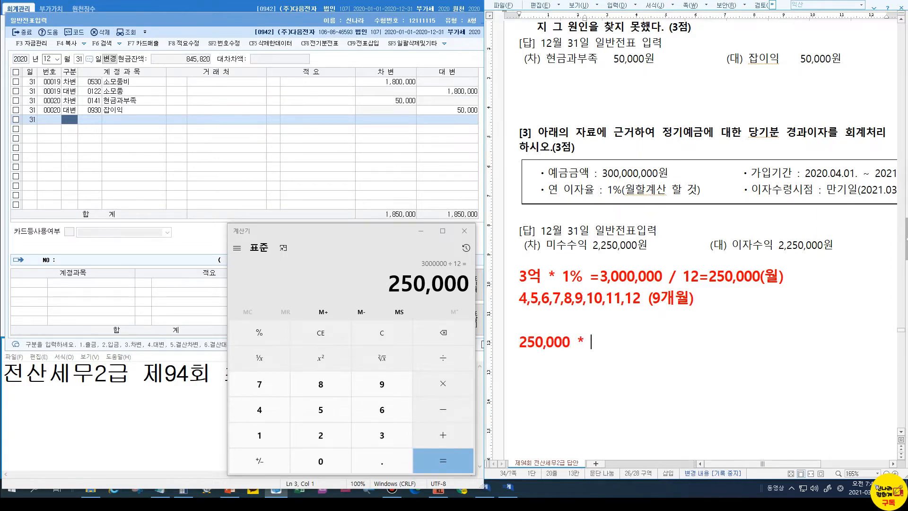
type("9  =")
left_click(444, 385)
left_click(382, 385)
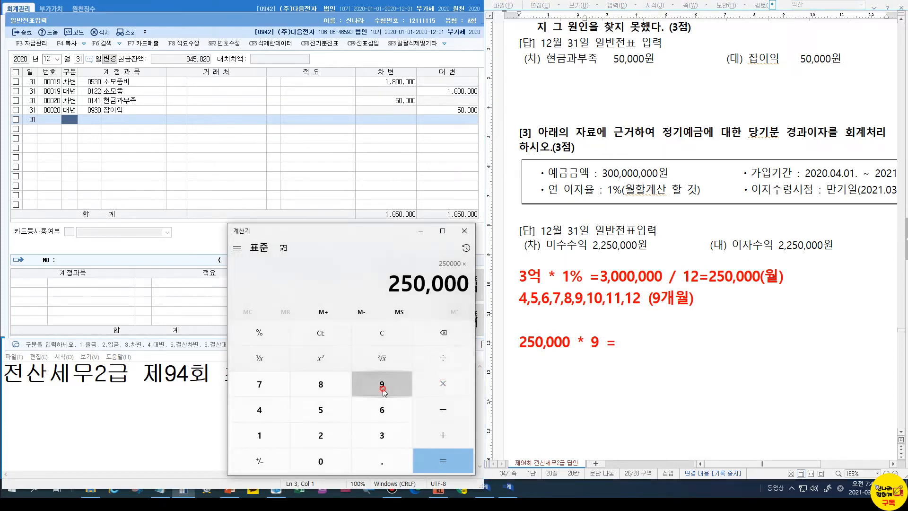
left_click(434, 462)
left_click(682, 343)
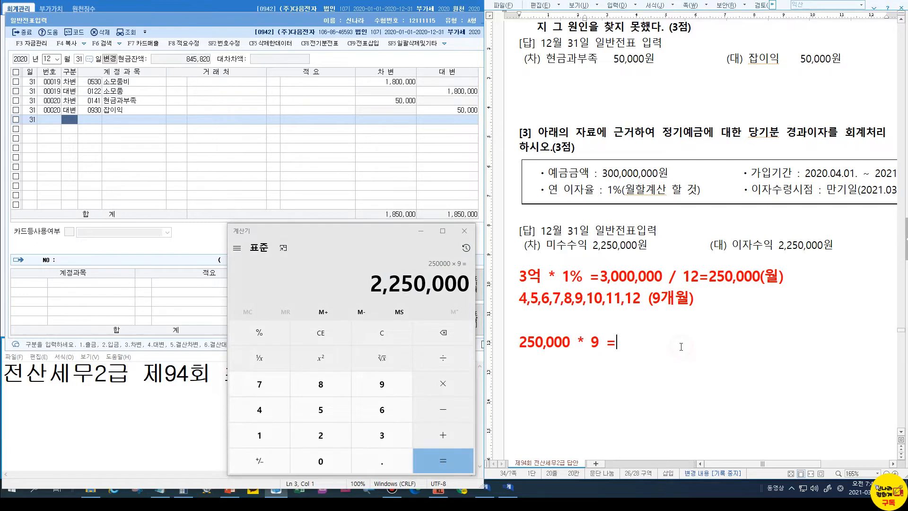
type("2250,000")
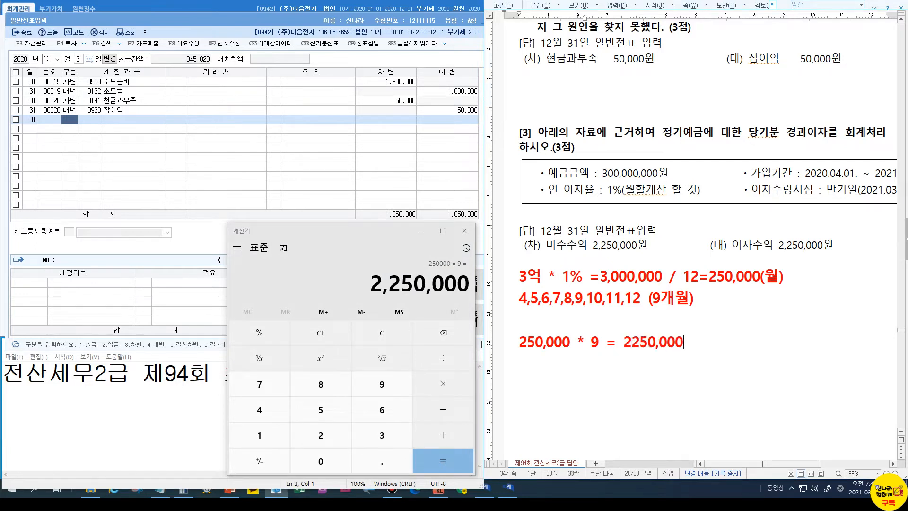
key("Left")
key("Left")
key("Left")
key("Left")
key("Left")
key("Left")
key("Left")
type(",")
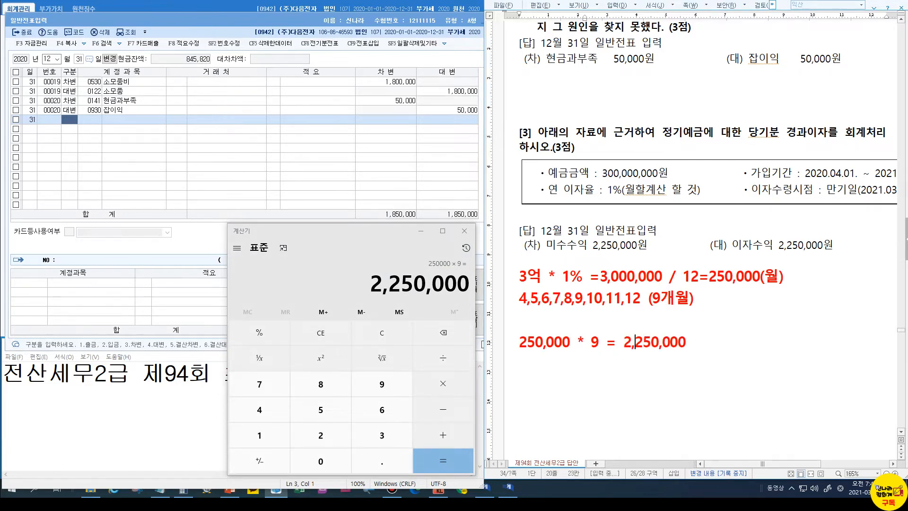
Box the 이자수익 2,250,000 credit line in red
left_click(740, 245)
mouse_move(704, 233)
left_mouse_down()
mouse_move(787, 253)
mouse_move(854, 255)
left_mouse_up()
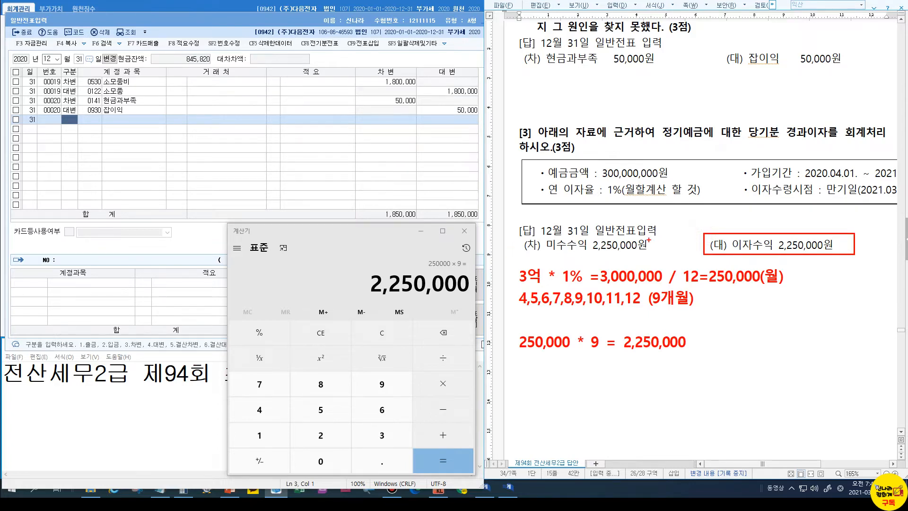
key("Escape")
Highlight the 선급비용 and 미수수익 notes in the summary above, then return down
scroll(653, 262, "up", 10)
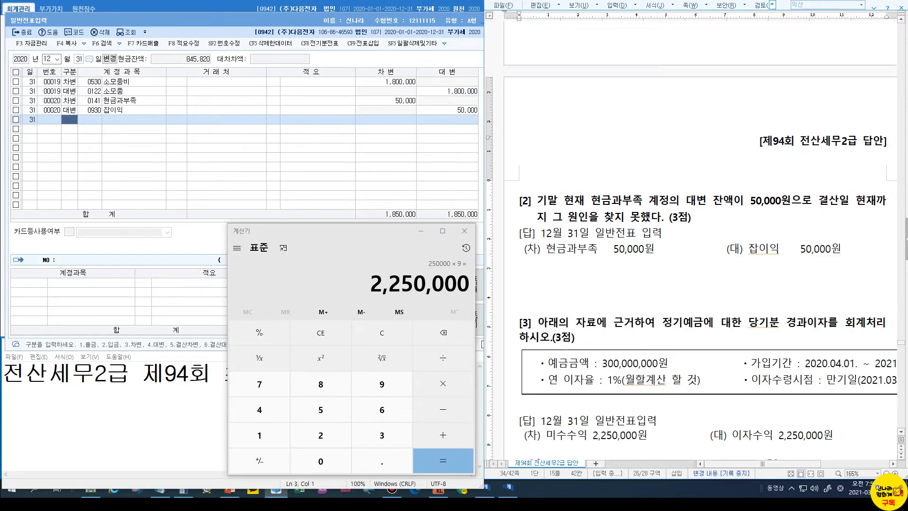
scroll(651, 263, "up", 15)
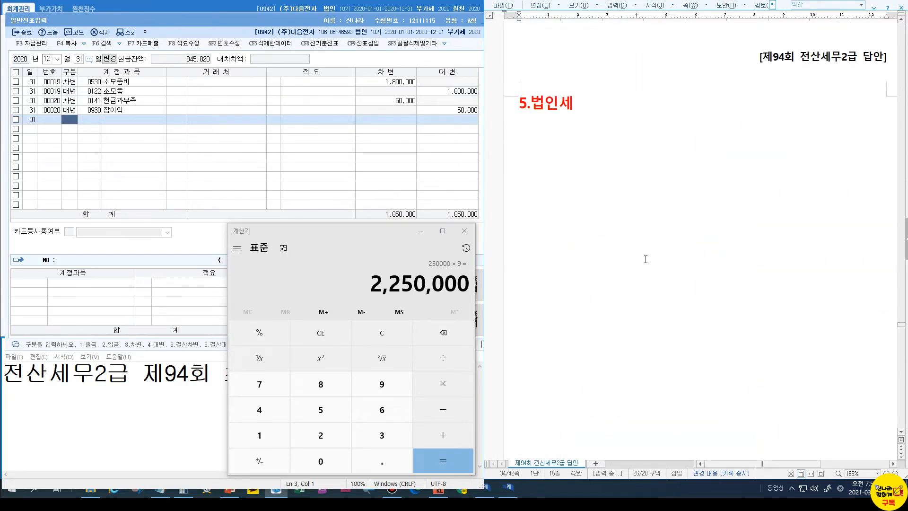
scroll(647, 262, "up", 3)
left_click(559, 203)
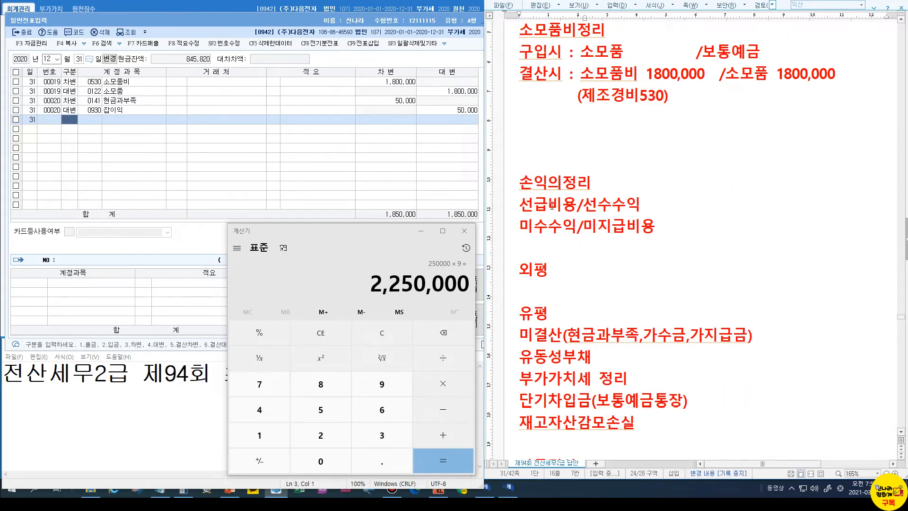
left_click(559, 225)
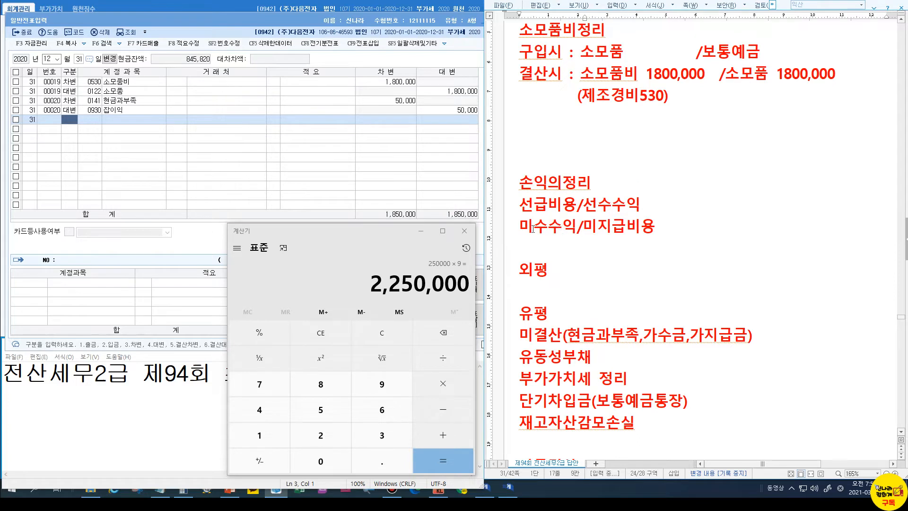
left_click(548, 228)
left_click(550, 207)
scroll(552, 262, "down", 10)
scroll(552, 263, "down", 15)
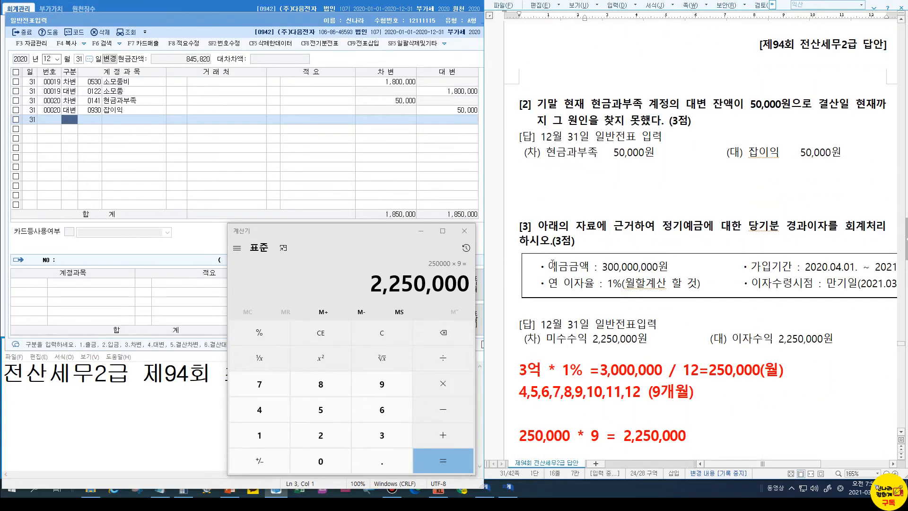
scroll(553, 264, "down", 3)
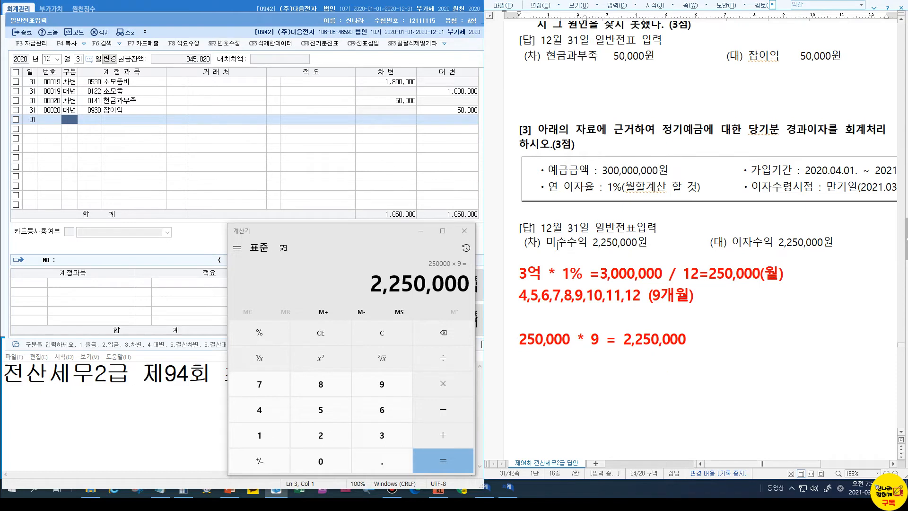
Enter the credit row: 0901 이자수익 for 2,250,000
left_click(73, 123)
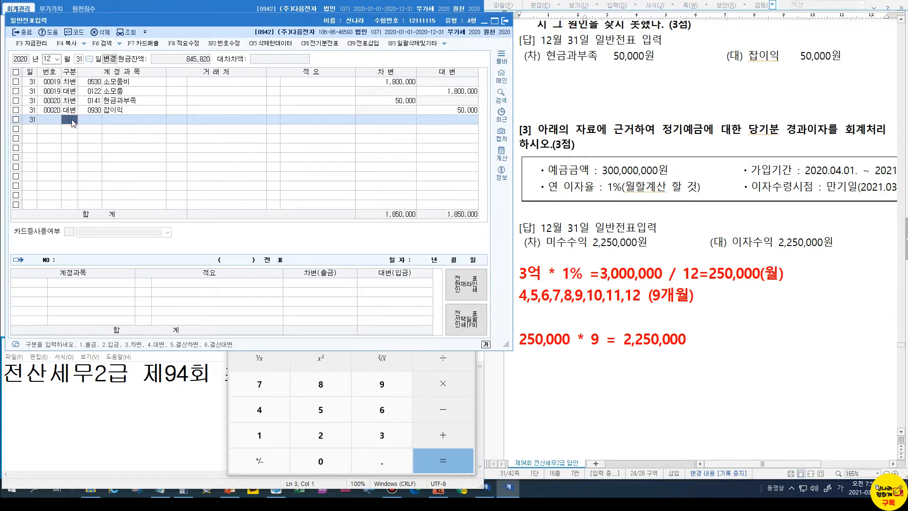
type("4")
key("Return")
type("901")
key("Return")
key("Return")
key("Return")
type("25")
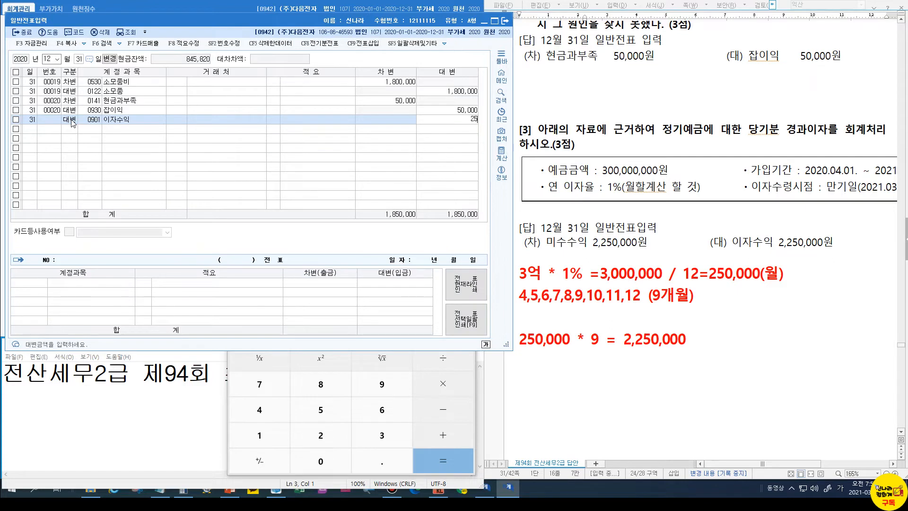
key("BackSpace")
type("250,000")
key("Return")
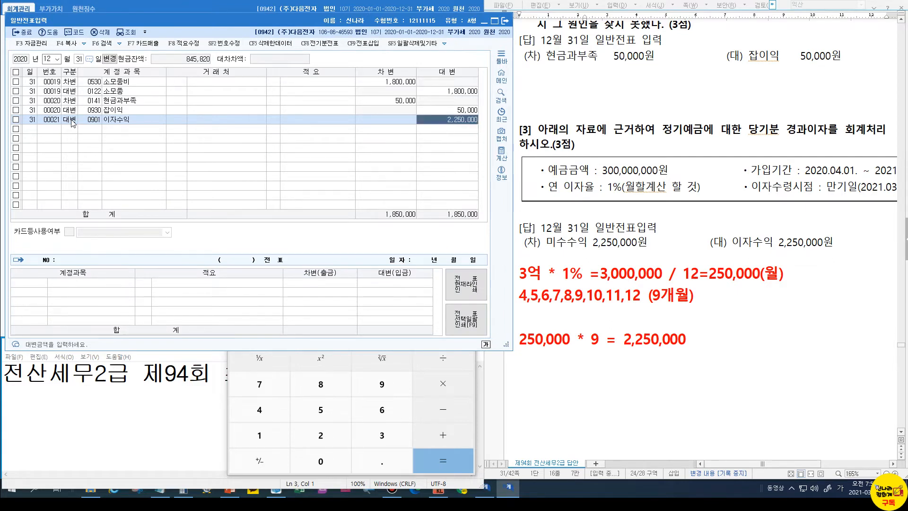
Add the matching 0116 미수수익 debit of 2,250,000 to balance the voucher
type("미수")
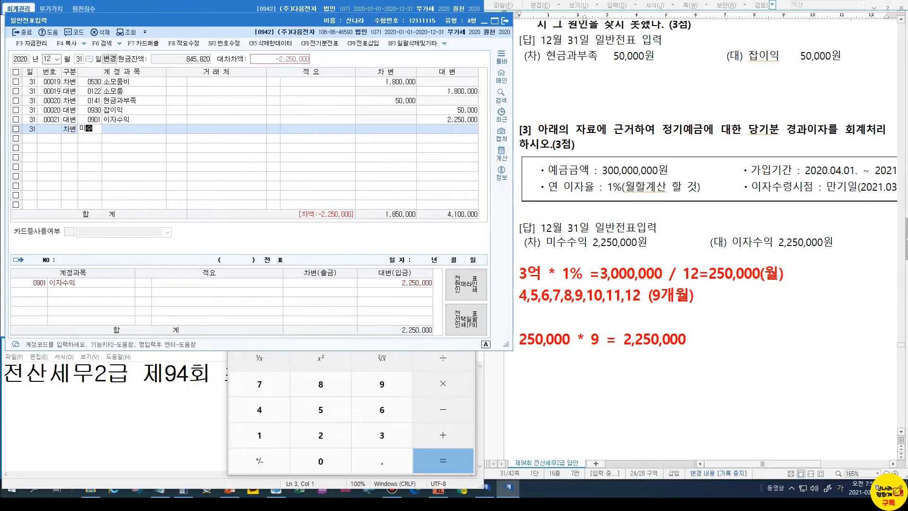
key("Return")
key("Down")
key("Down")
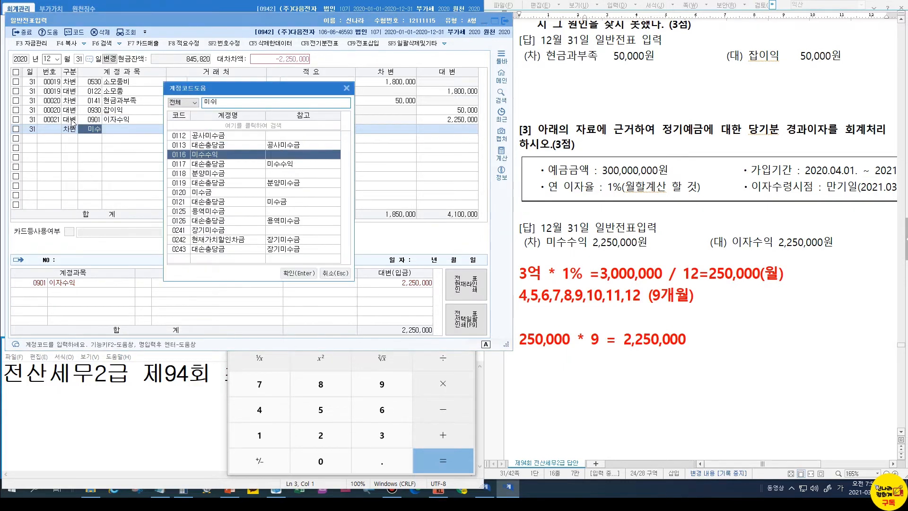
key("Return")
key("Return")
key("Return")
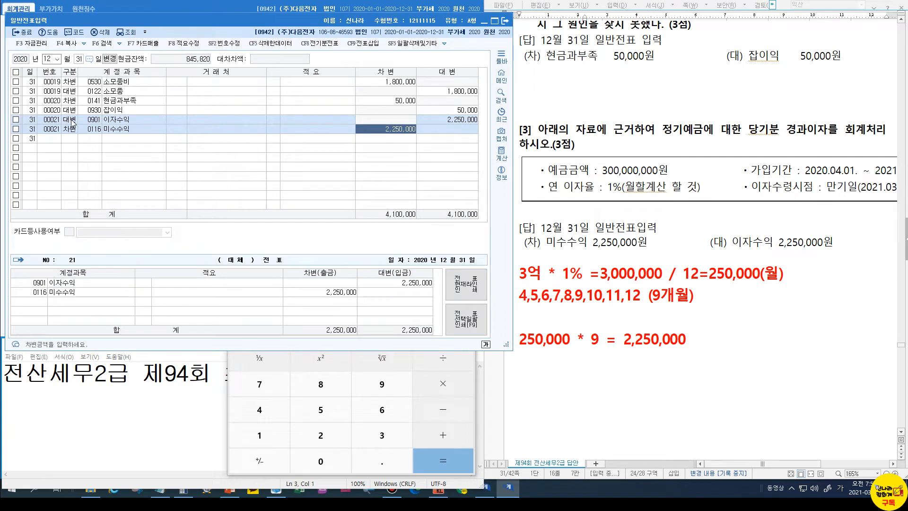
key("Return")
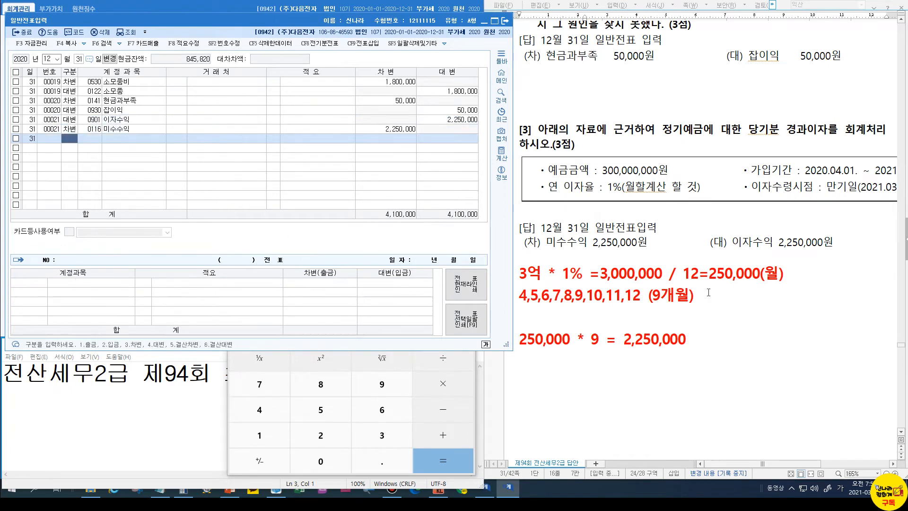
Write 외출 $ 20,000 * 1,150 and 결산 $ 20,000 * 1,200 under question [4], with a dashed rule
scroll(708, 292, "down", 10)
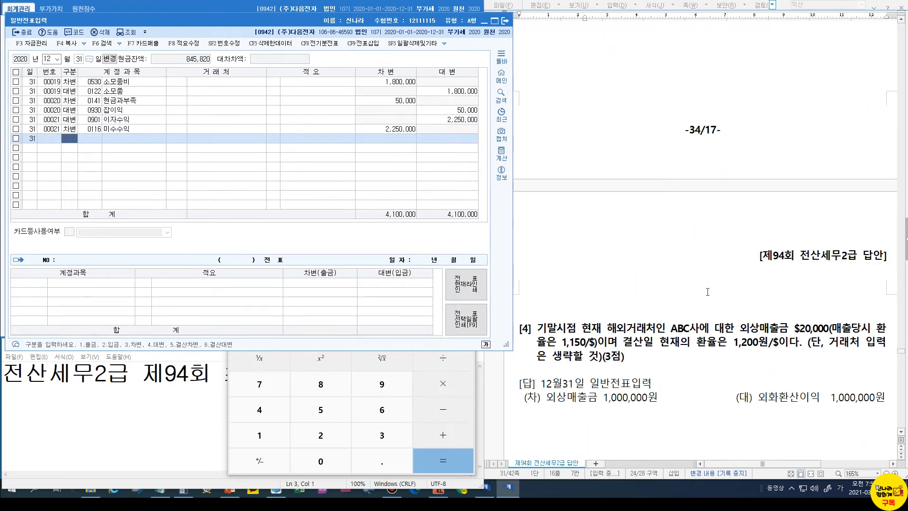
scroll(707, 292, "down", 5)
left_click(569, 231)
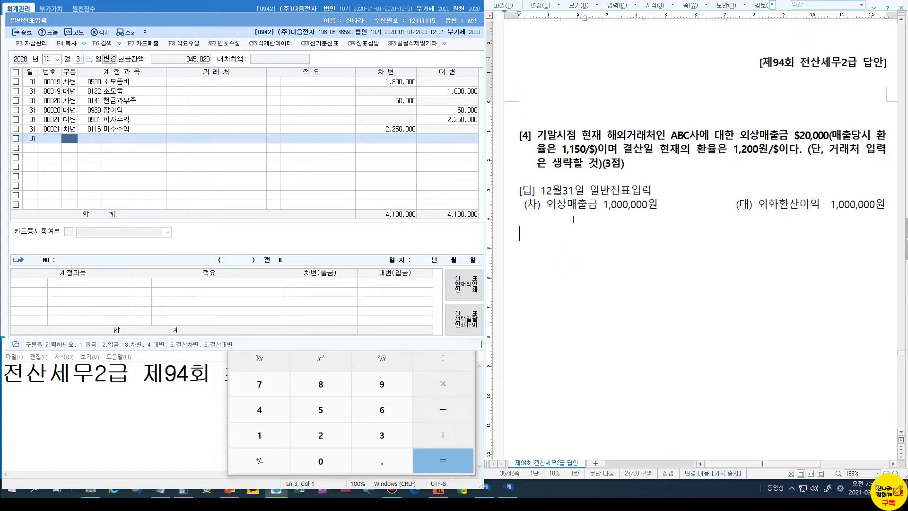
type("외출  $ 20,000 ")
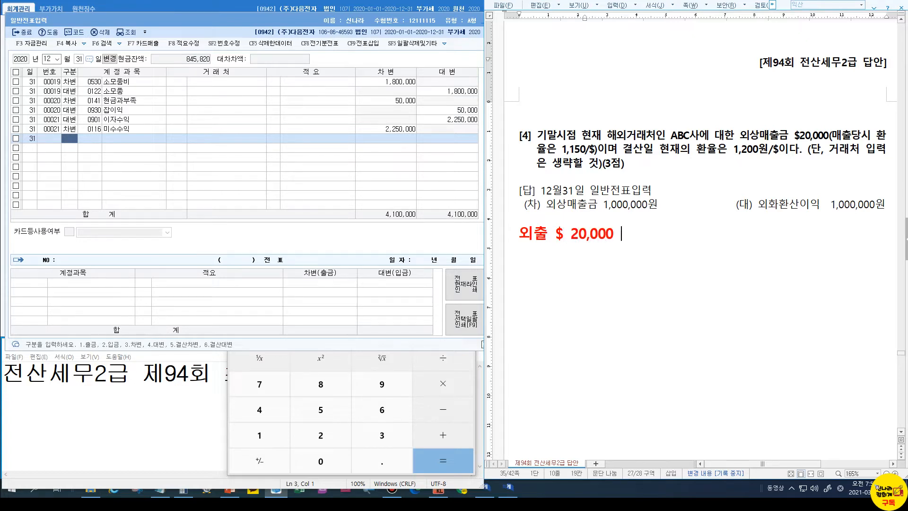
type("* 1150")
key("Left")
key("Left")
key("Left")
type(",")
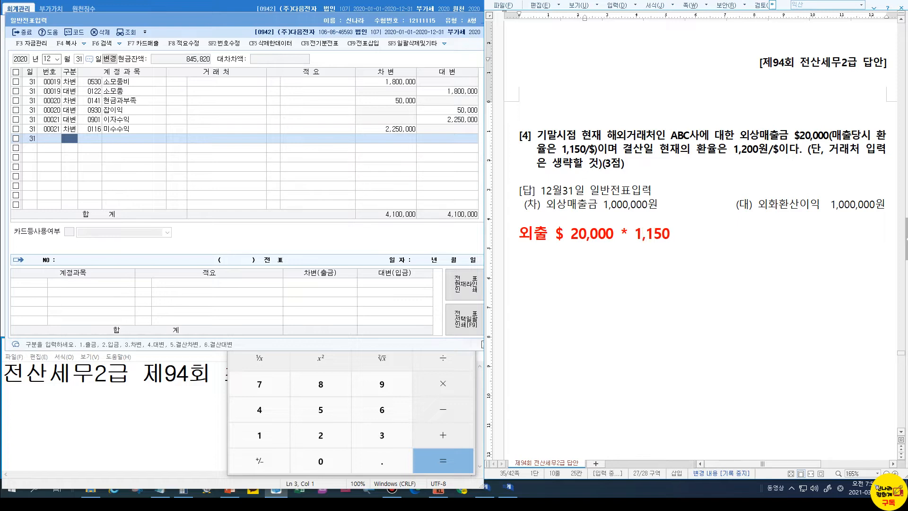
key("Return")
type("결사")
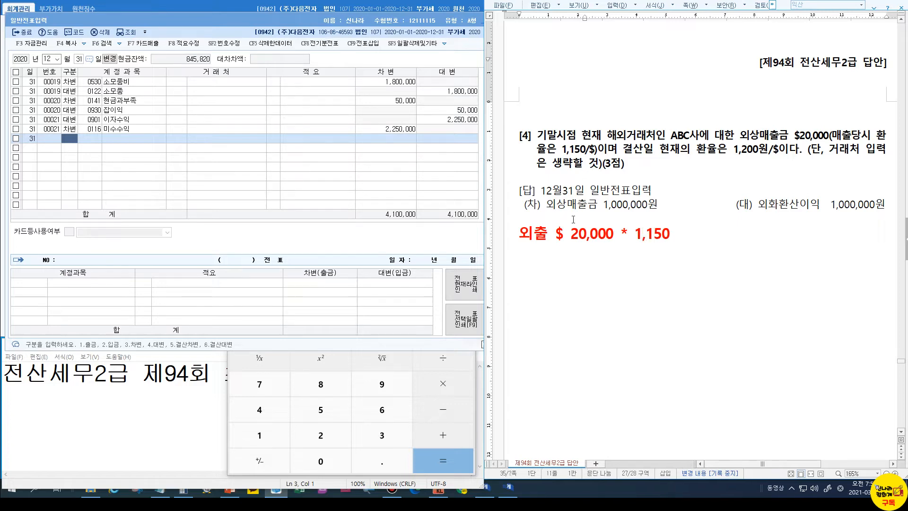
type("ㄴ ")
type("$ ")
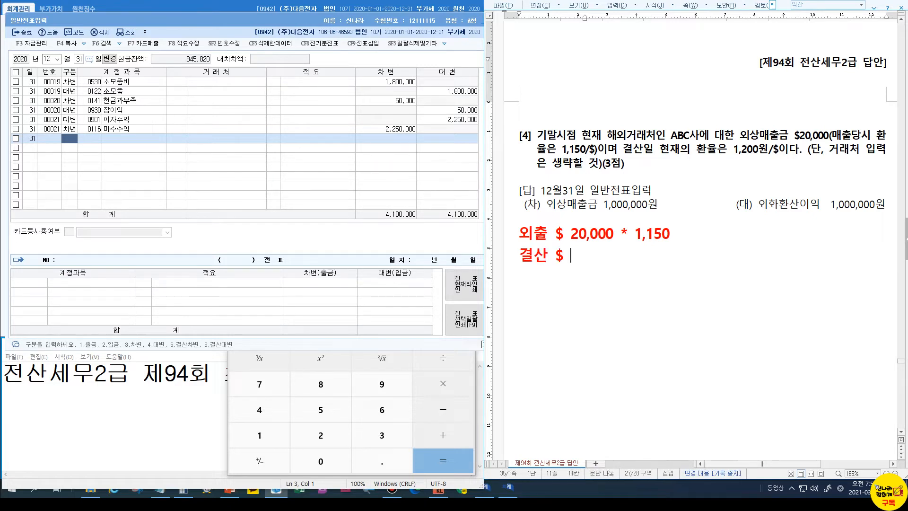
type("20,000 * 1,200")
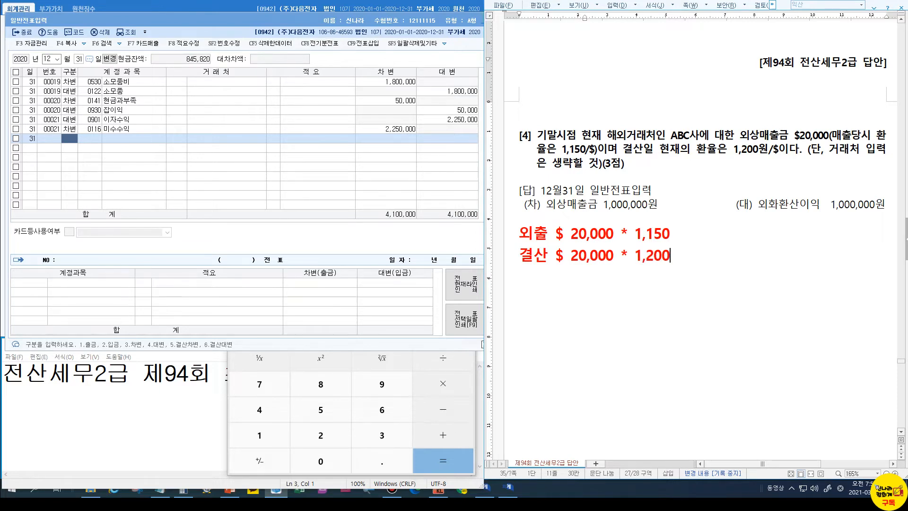
key("Return")
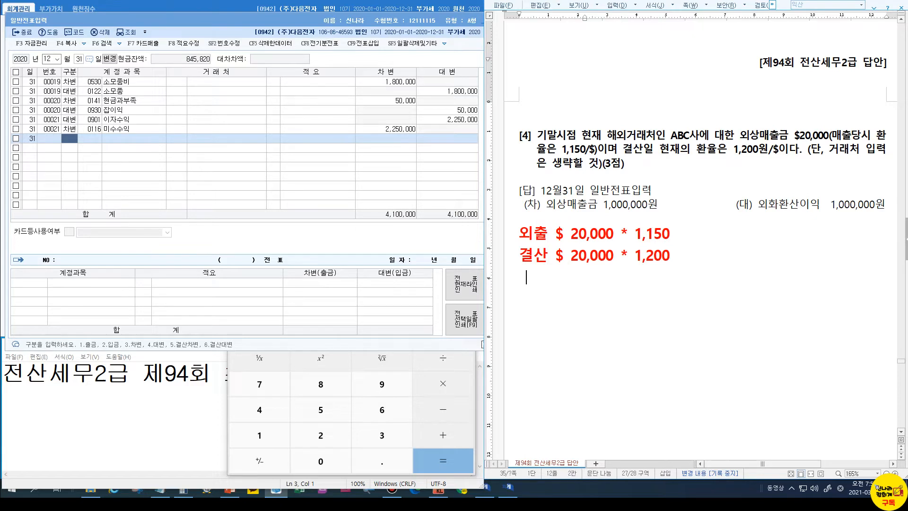
type("-------")
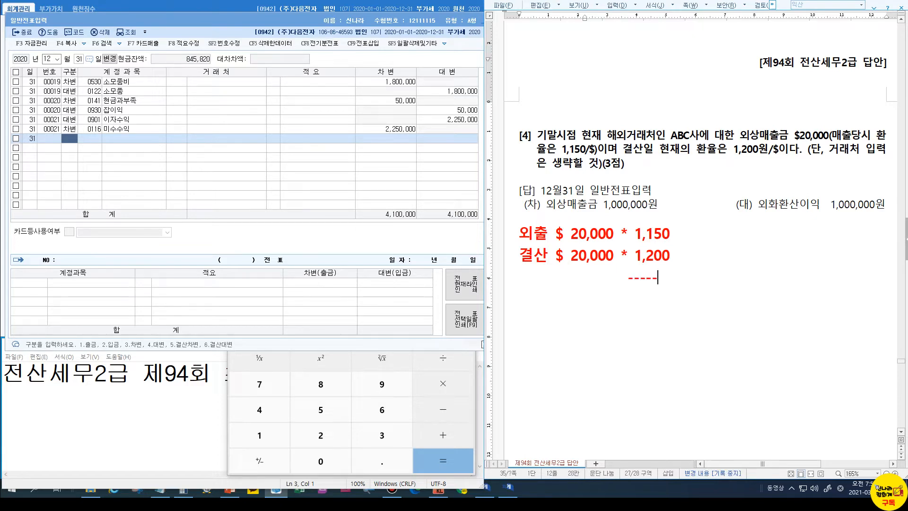
key("Return")
Add the result line $ 20,000 * 50 = 1,000,000 beneath the rule
type("50")
key("Left")
key("Left")
key("Left")
key("Left")
key("Left")
key("Left")
key("Left")
key("Left")
key("Left")
key("Left")
key("Left")
key("Left")
key("Left")
key("Left")
key("Left")
key("Left")
key("Left")
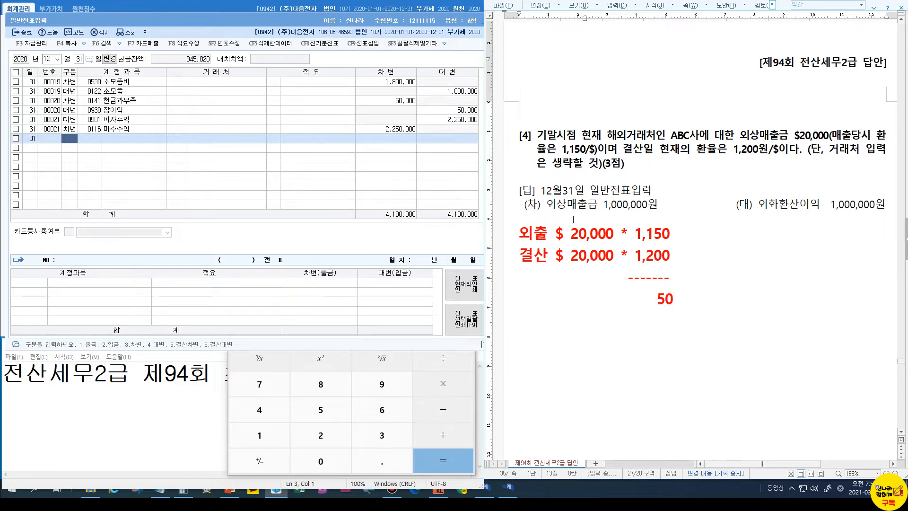
type("$ ")
type("20,000")
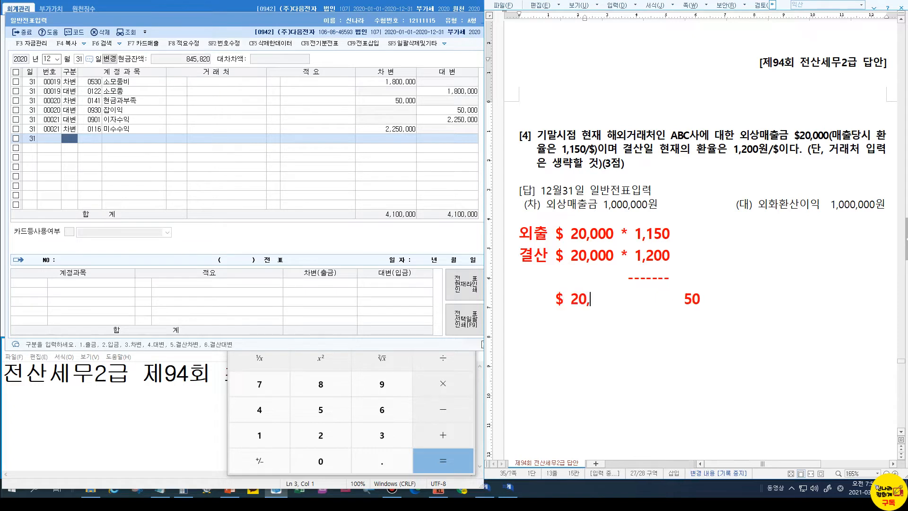
key("Right")
key("Delete")
key("Delete")
key("Delete")
key("Delete")
key("Delete")
key("Delete")
key("Delete")
key("Delete")
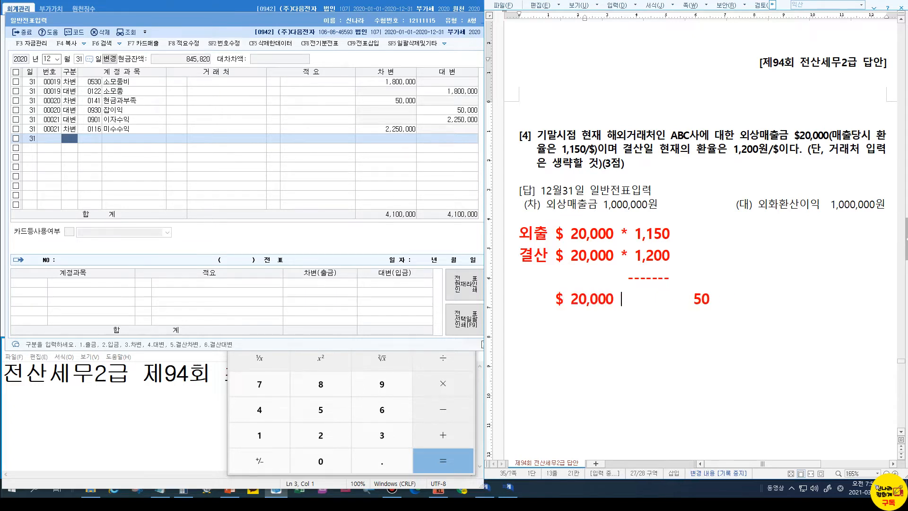
key("Delete")
type("*")
key("Delete")
key("End")
type("= 1")
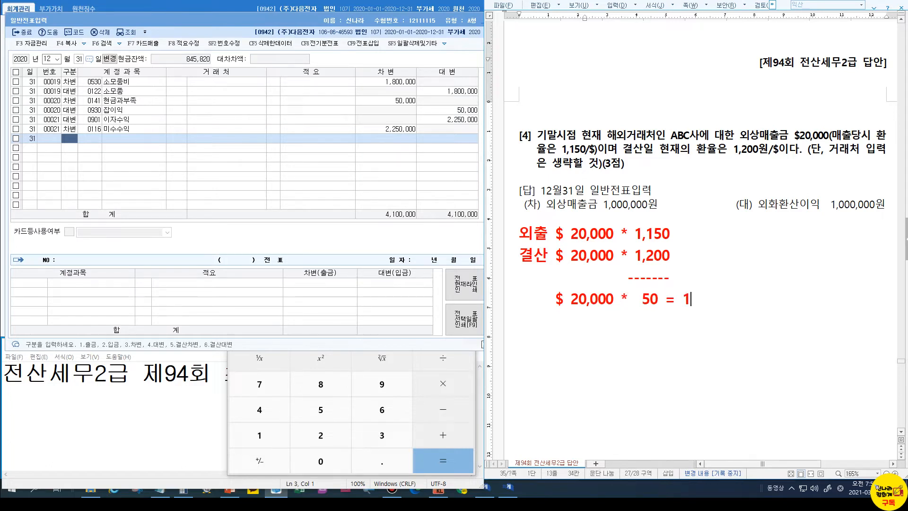
type("000000,")
key("Left")
type(",")
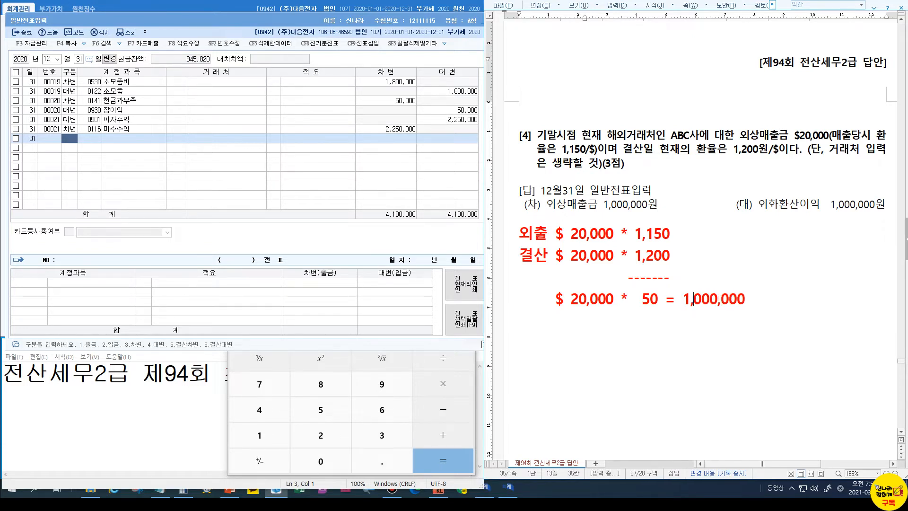
key("ctrl")
Enter the debit row: 0108 외상매출금 for customer ABC사, 1,000,000
left_click(69, 138)
type("3")
key("Return")
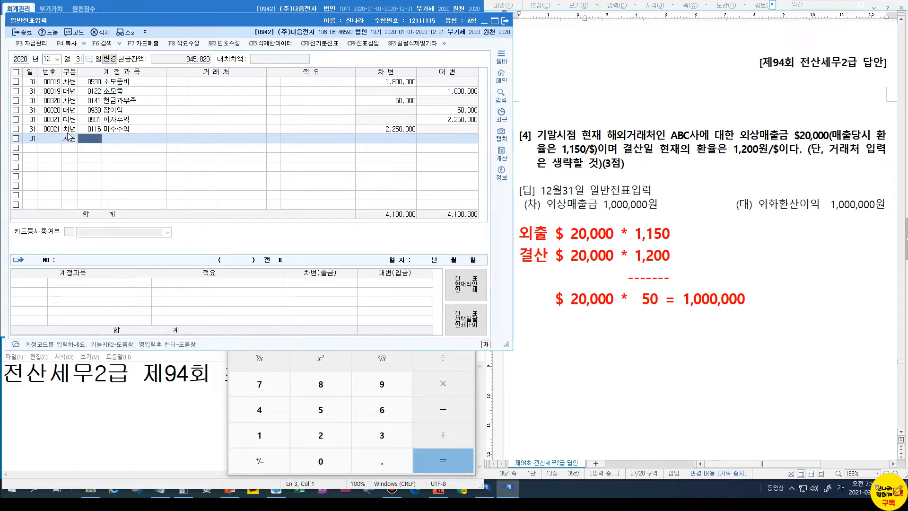
type("108")
key("Return")
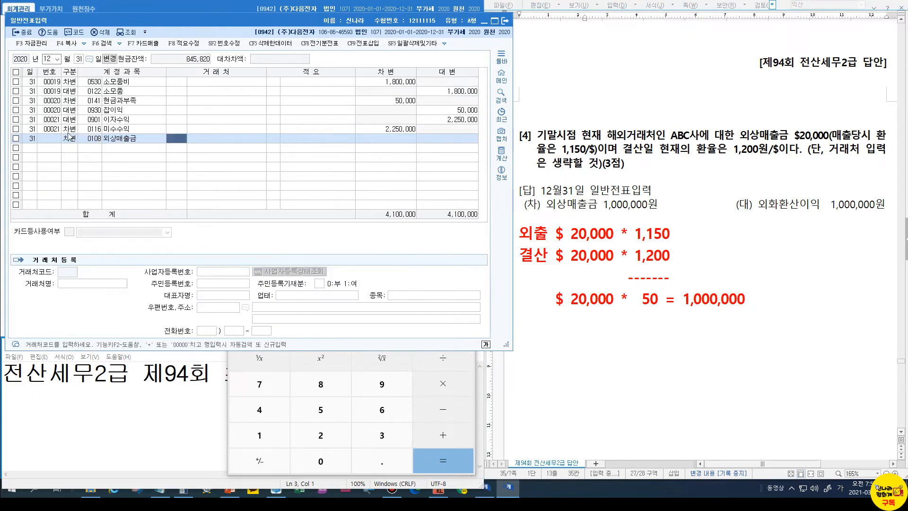
key("Hangul")
type("a")
key("Return")
key("Return")
type("1000000")
Enter the credit row to 0910 외화환산이익 for 1,000,000
key("Return")
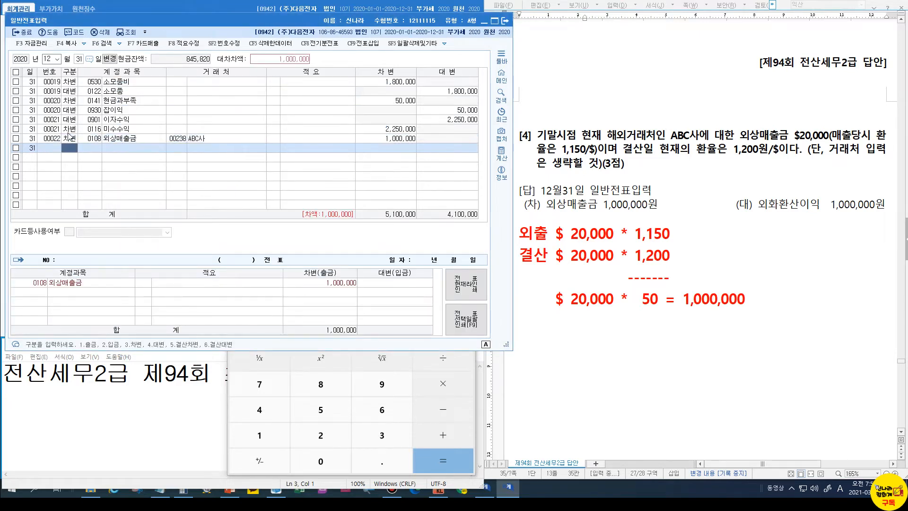
type("4")
key("Return")
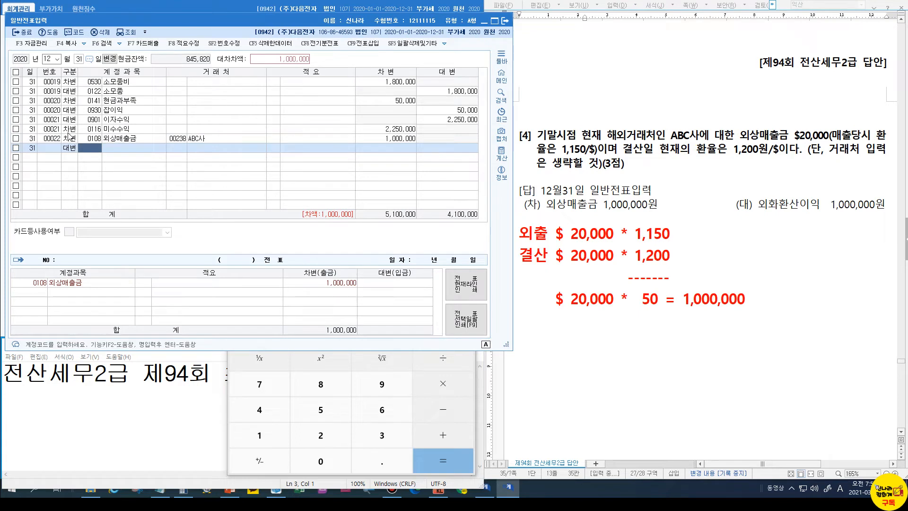
key("Hangul")
type("외화")
key("Return")
key("Down")
key("Down")
key("Up")
key("Return")
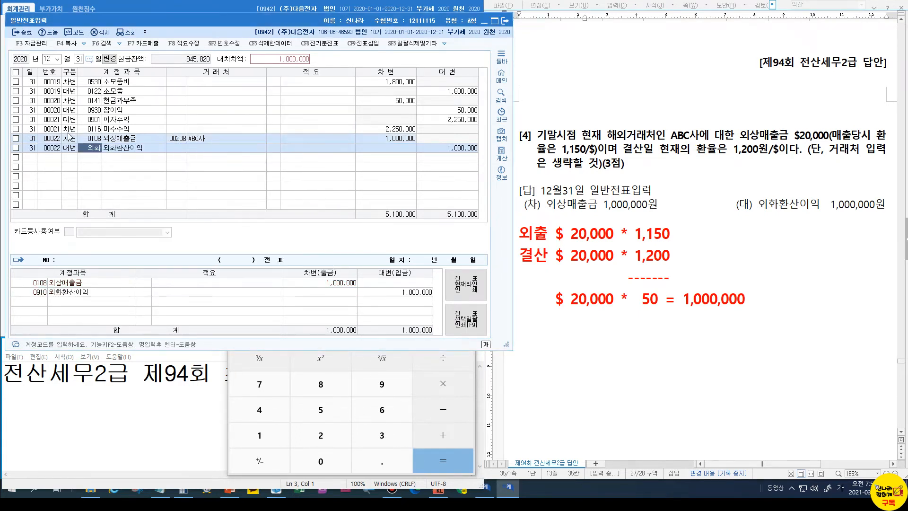
key("Return")
key("Return")
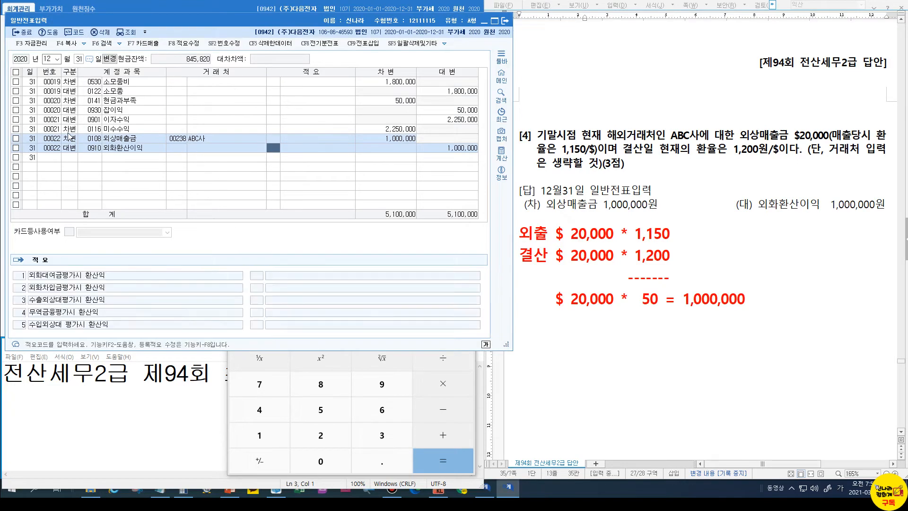
key("Return")
key("Return")
key("Return")
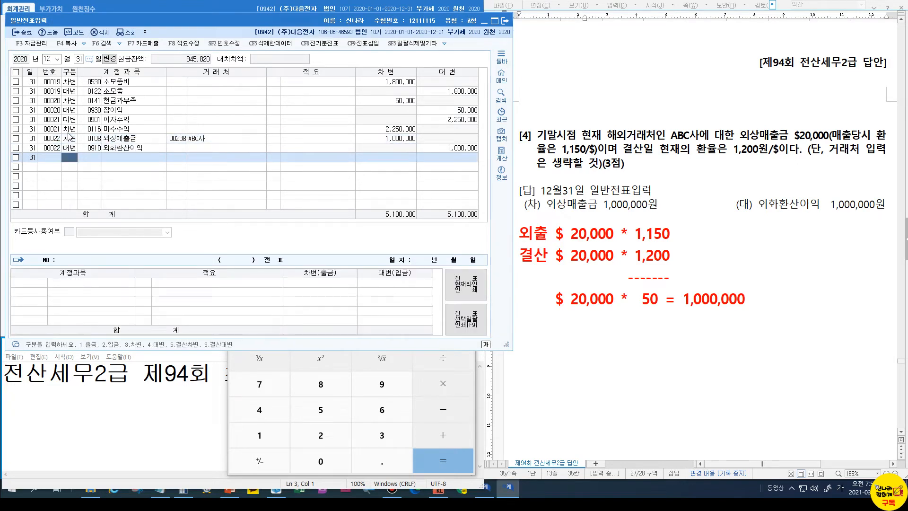
Review question [5]'s 15,000,000 and 13,000,000 provision balances, then return to KcLep
scroll(618, 224, "down", 10)
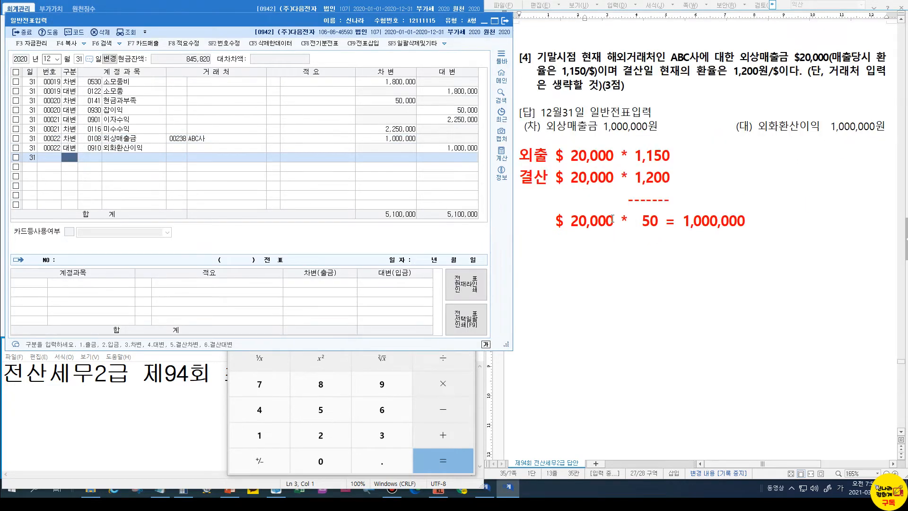
scroll(617, 223, "down", 3)
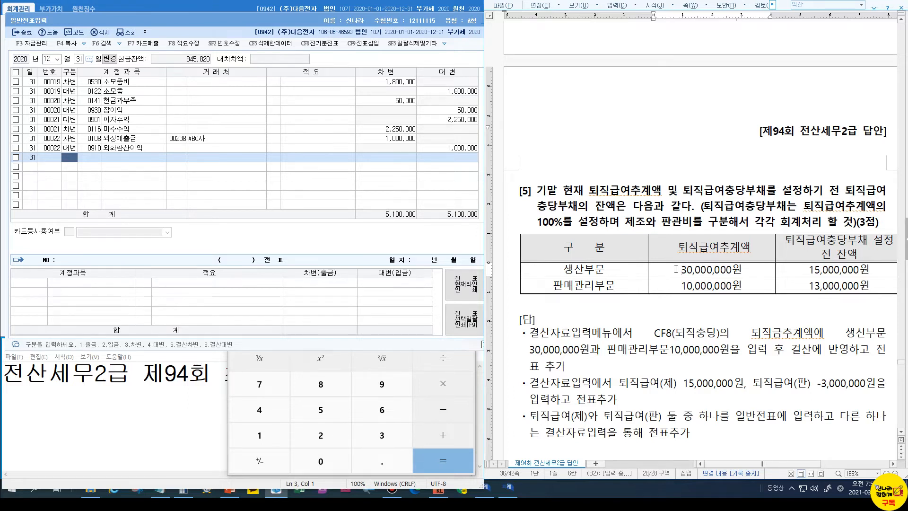
left_click(805, 269)
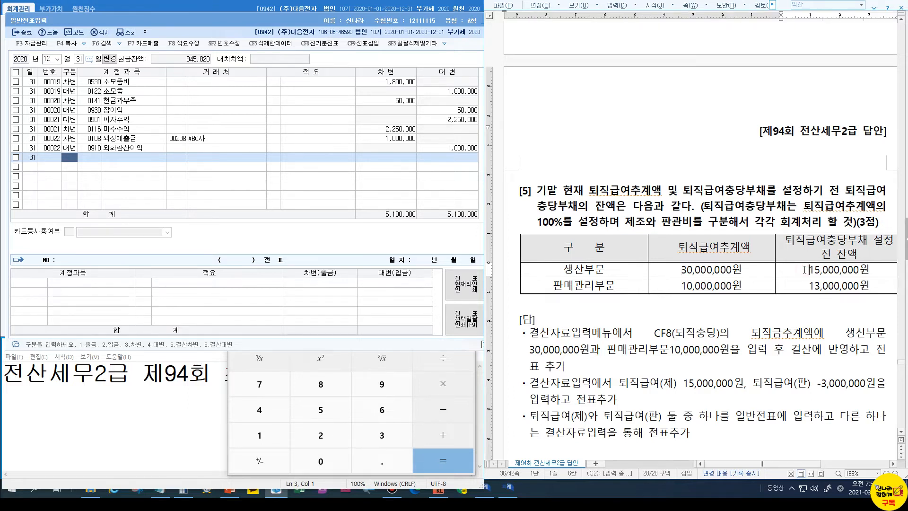
left_click(809, 285)
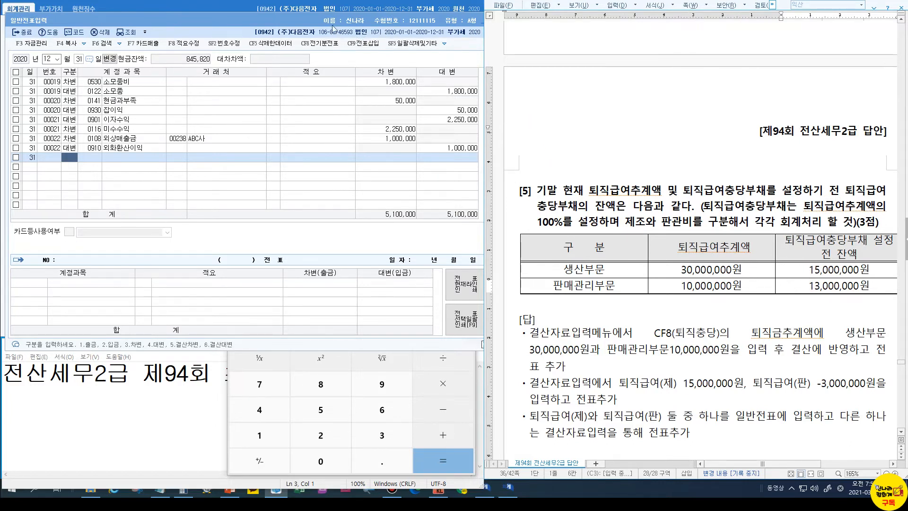
left_click(273, 21)
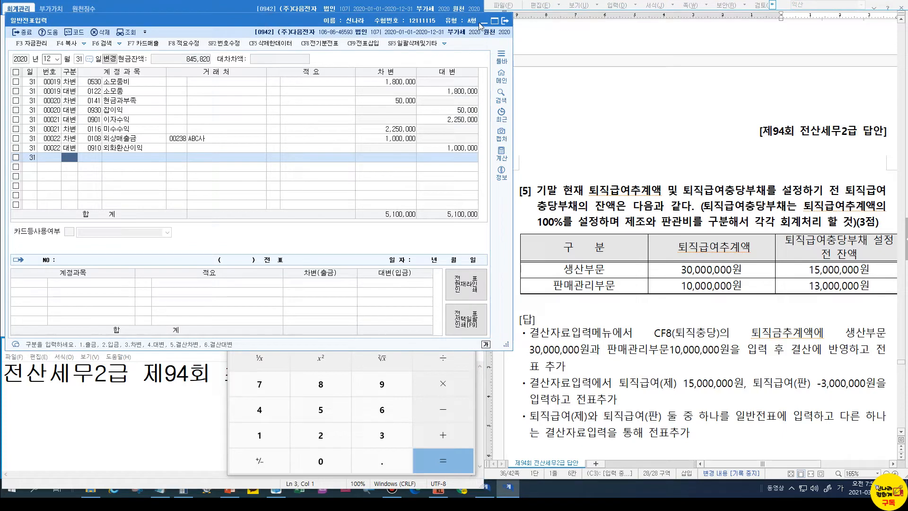
Close the journal and calculator, and open 결산자료입력 for months 01–12 without loading saved data
left_click(504, 21)
left_click(465, 231)
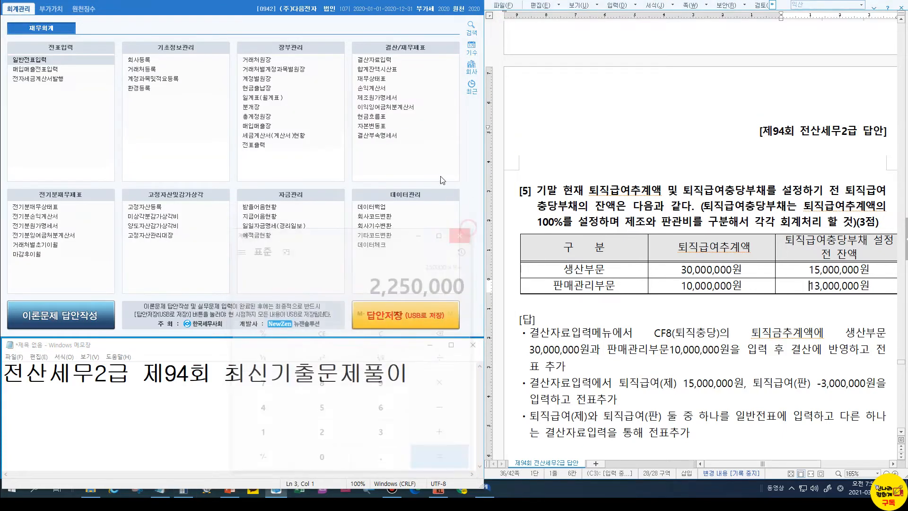
left_click(368, 61)
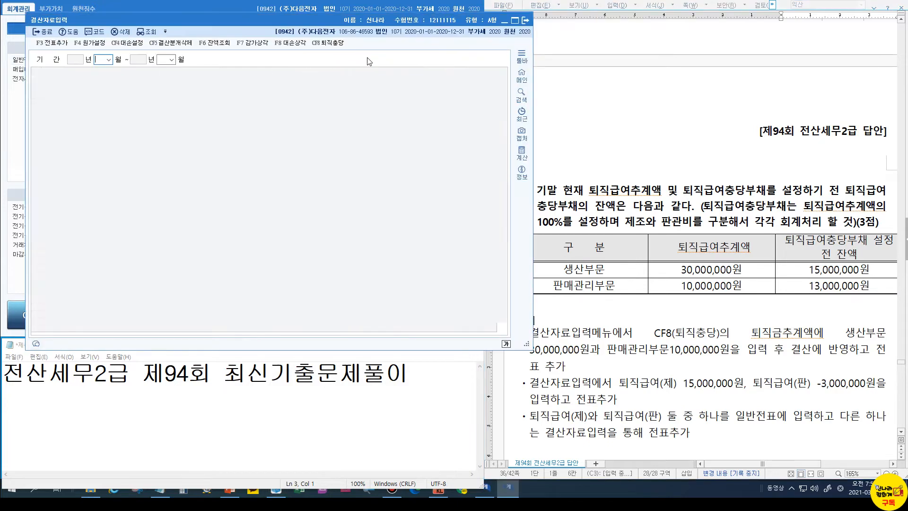
type("01")
key("Return")
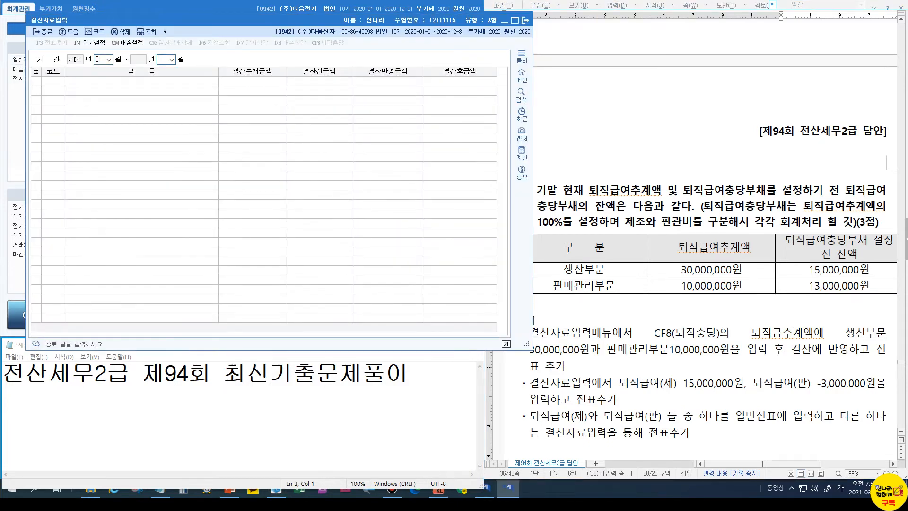
type("12")
key("Return")
left_click(342, 203)
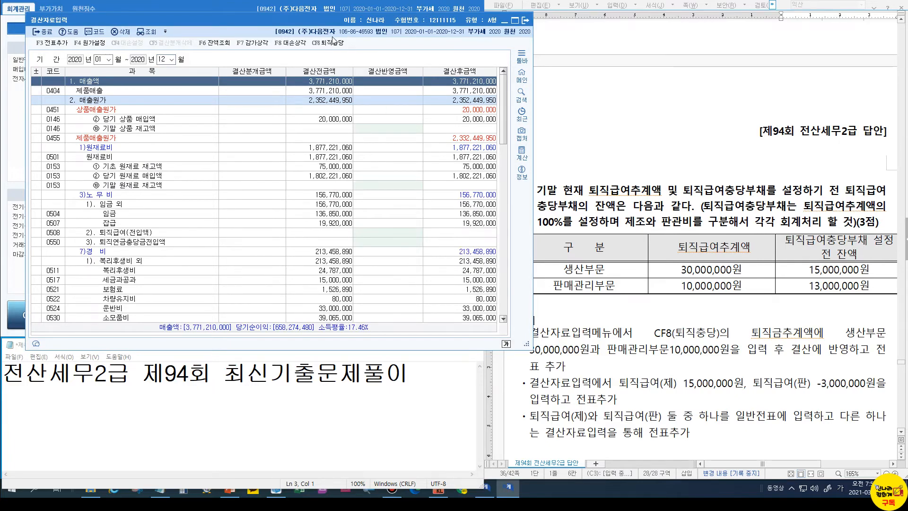
Enter retirement estimates of 30,000,000 and 10,000,000 under 퇴직충당 and apply them with 결산반영
left_click(332, 45)
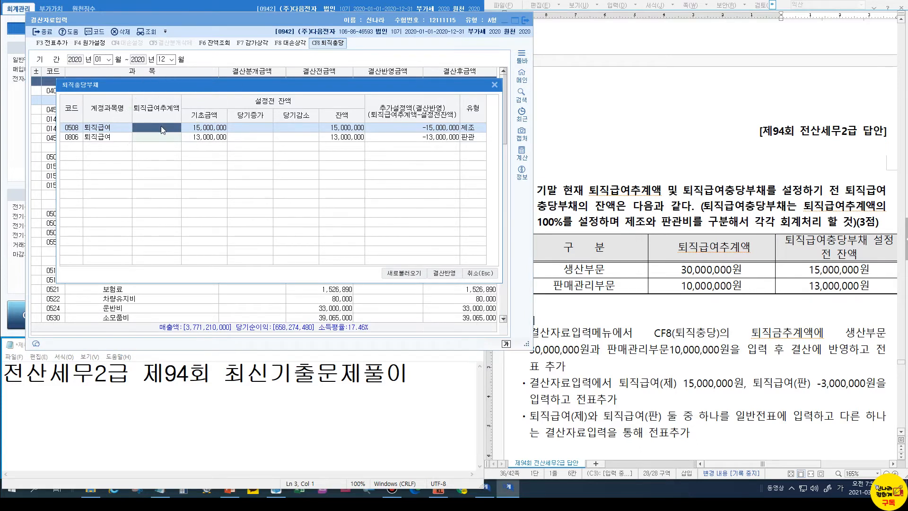
type("30,000,000")
key("Return")
type("10,000,000")
key("Return")
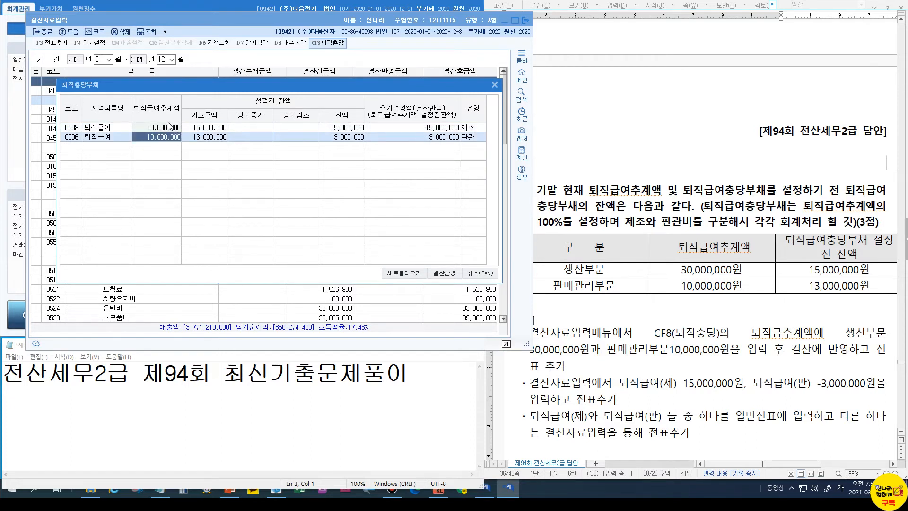
left_click(431, 126)
left_click(433, 138)
key("ctrl")
left_click(450, 274)
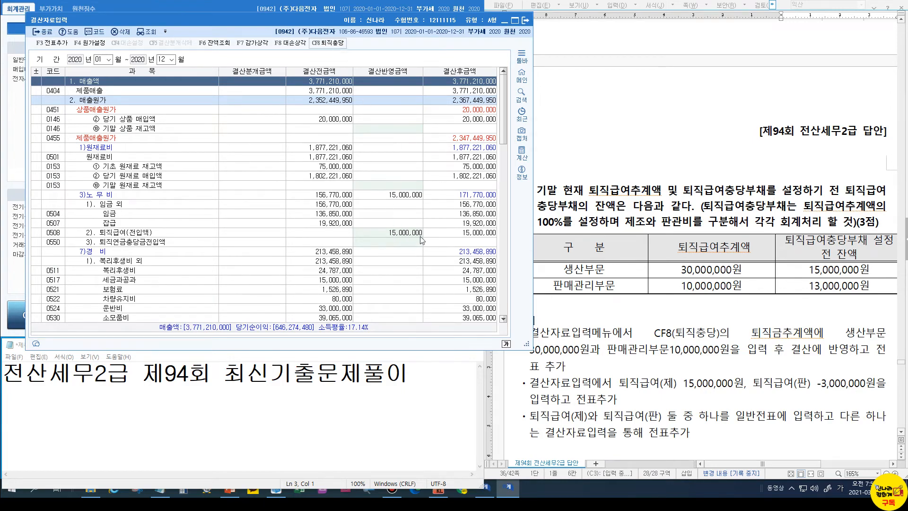
Check the 판관비 -3,000,000 line, add the settlement entries to the journal, and exit 결산자료입력
scroll(690, 358, "down", 8)
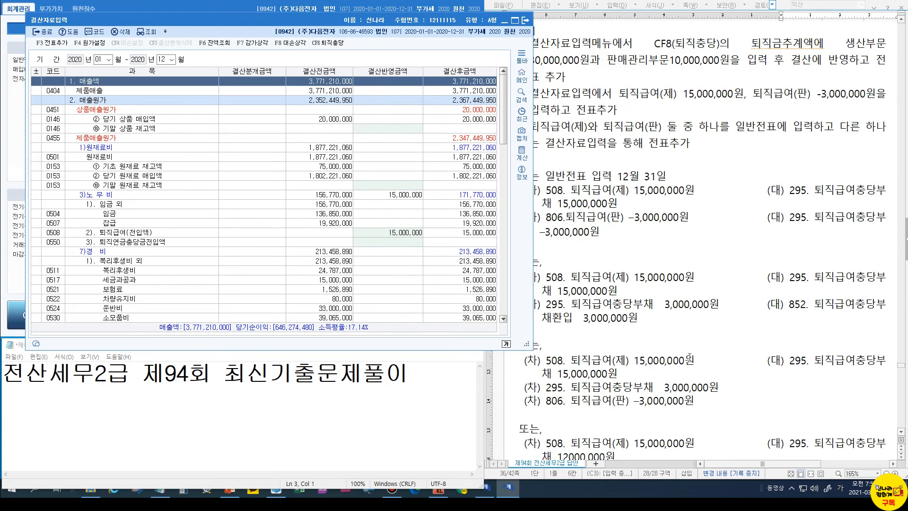
scroll(691, 356, "up", 7)
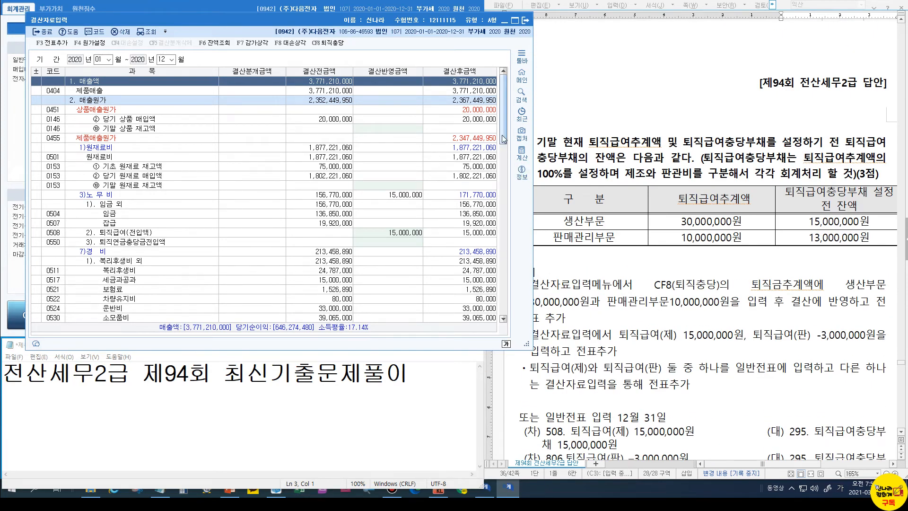
scroll(507, 201, "down", 8)
scroll(504, 200, "down", 3)
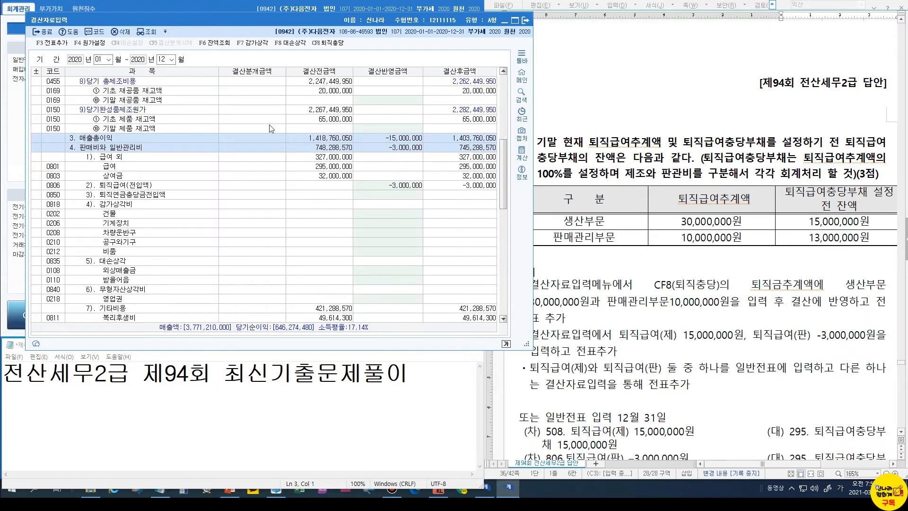
left_click(57, 45)
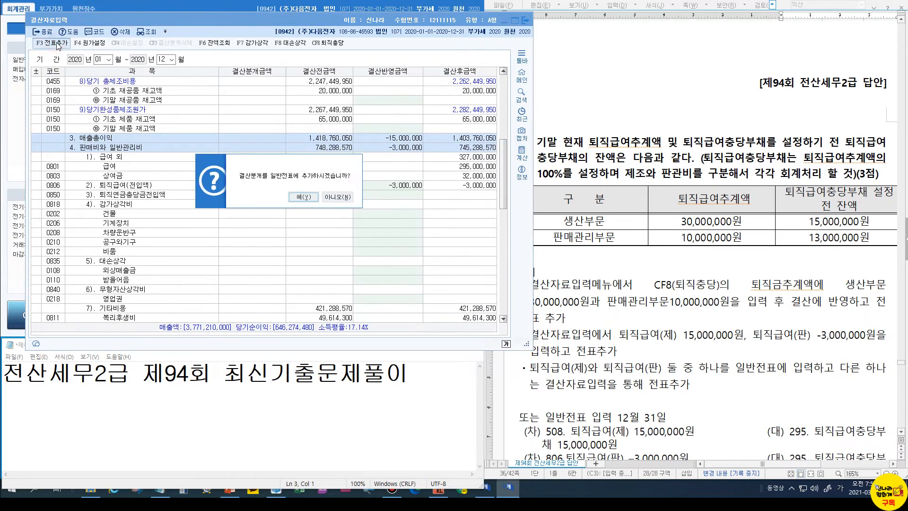
left_click(297, 201)
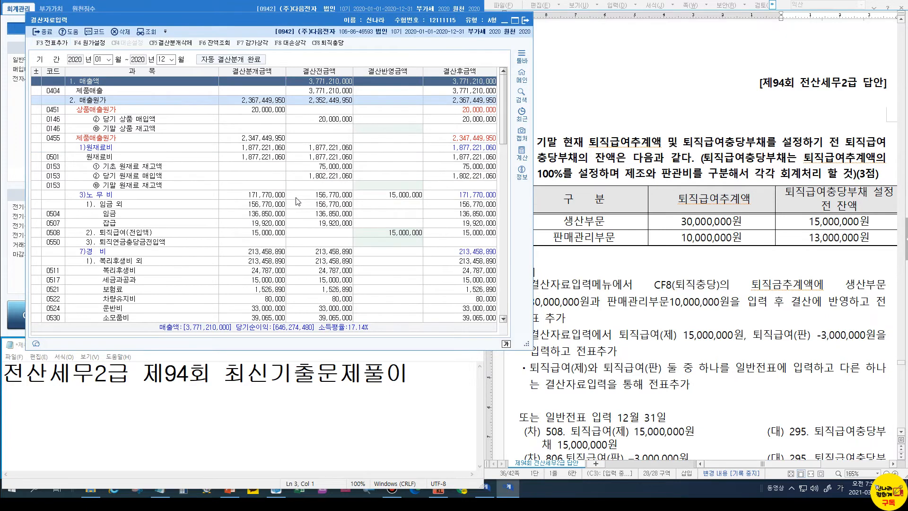
left_click(524, 21)
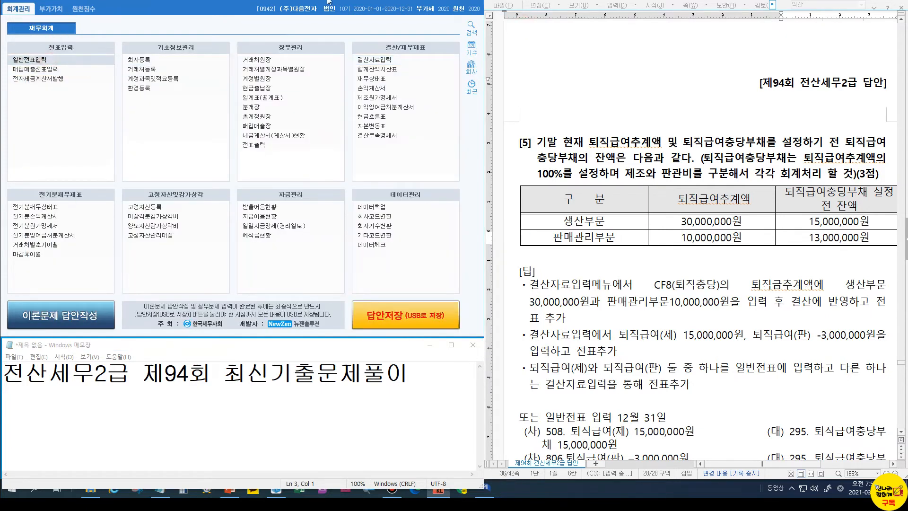
type("1231")
key("Return")
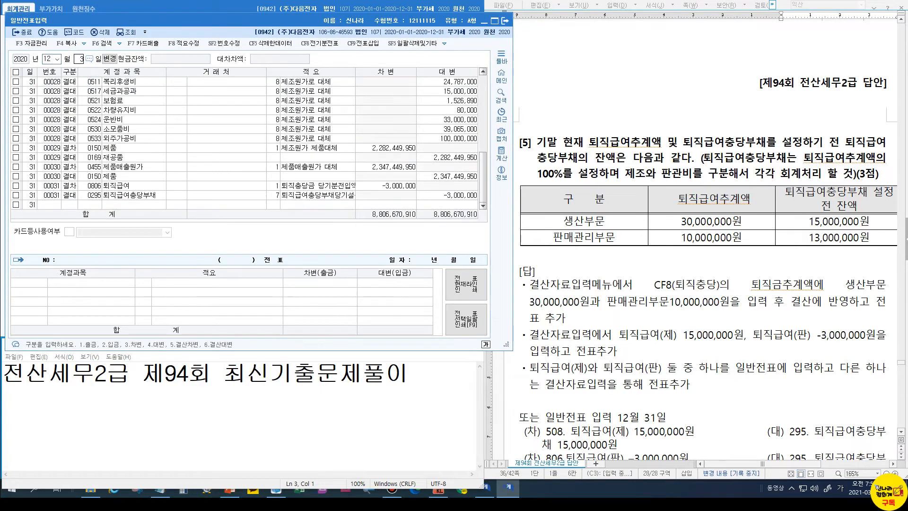
left_click(351, 186)
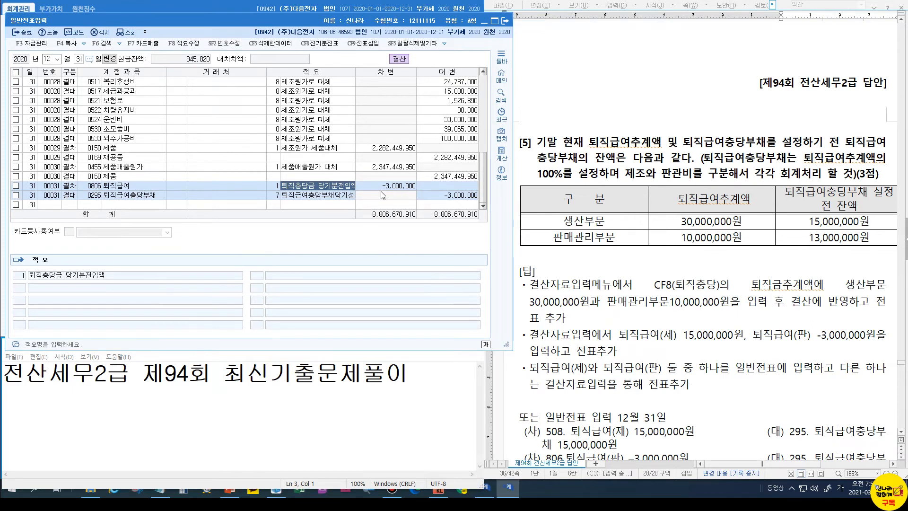
scroll(320, 175, "up", 5)
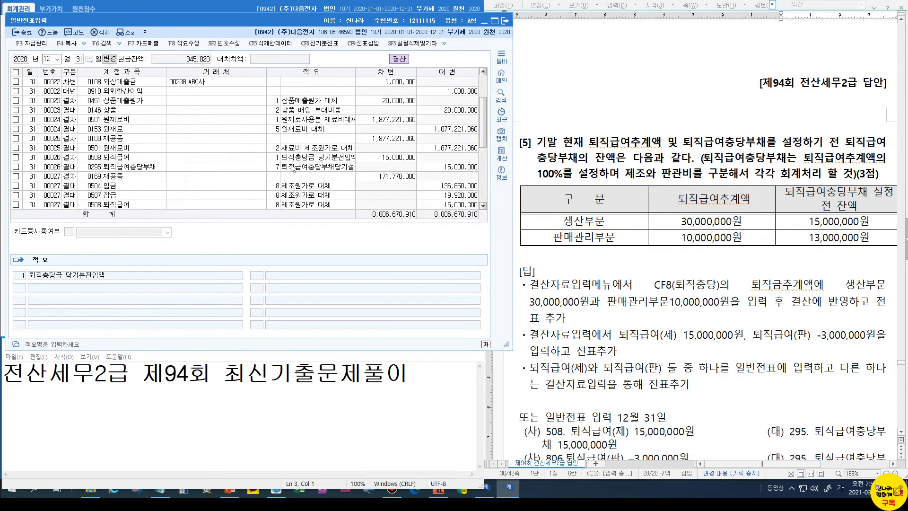
left_click(290, 159)
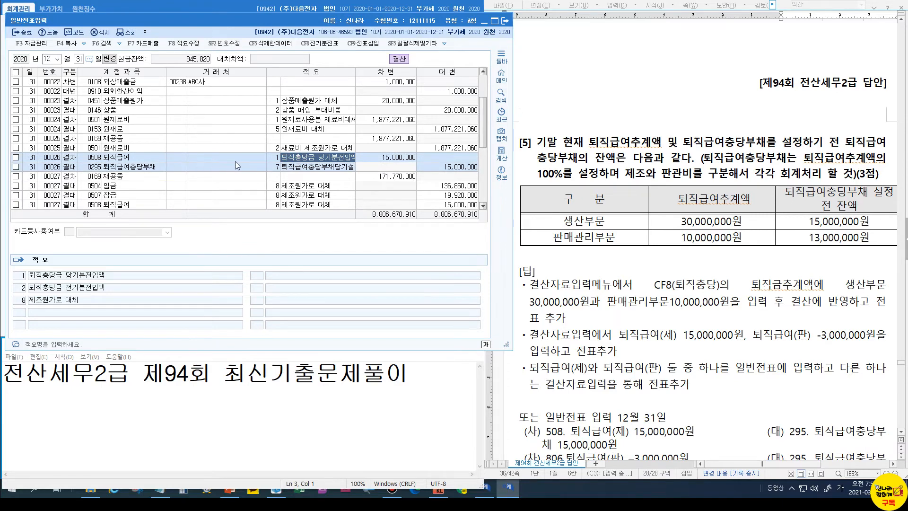
left_click(17, 33)
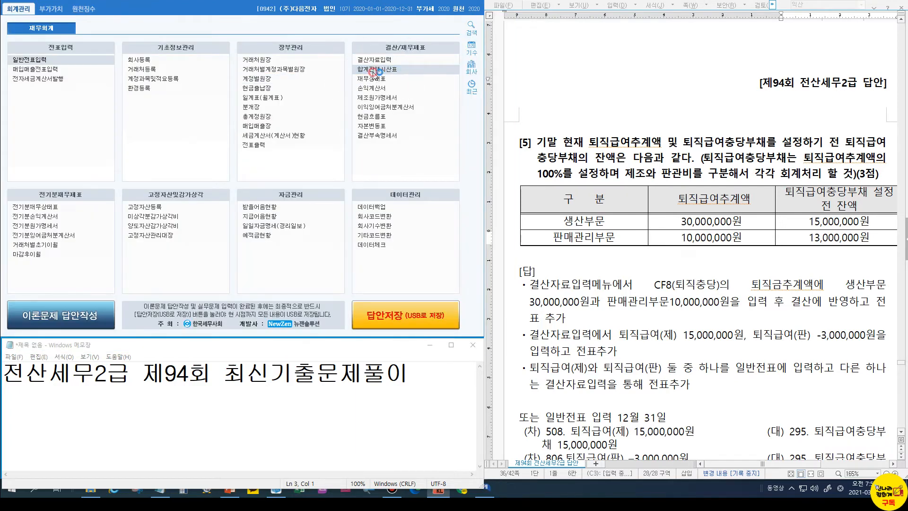
left_click(374, 70)
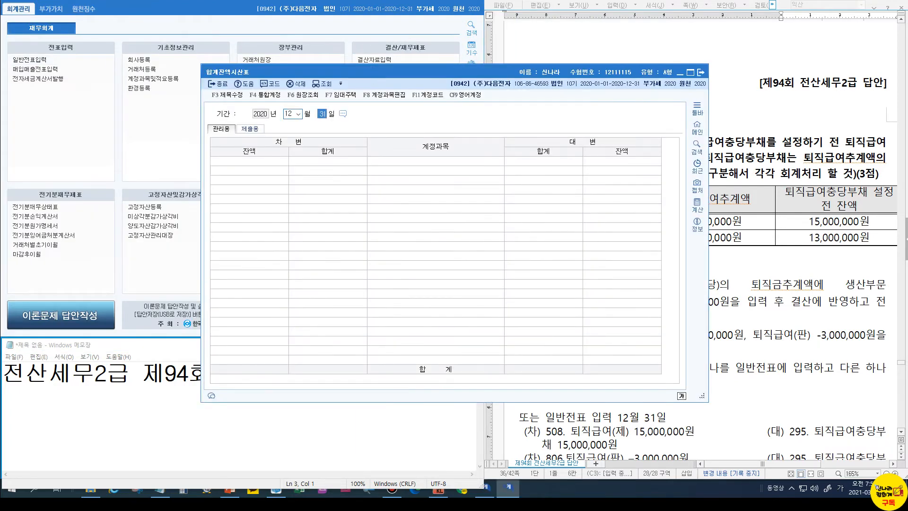
key("Return")
left_click_drag(487, 69, 287, 30)
left_click_drag(473, 117, 465, 191)
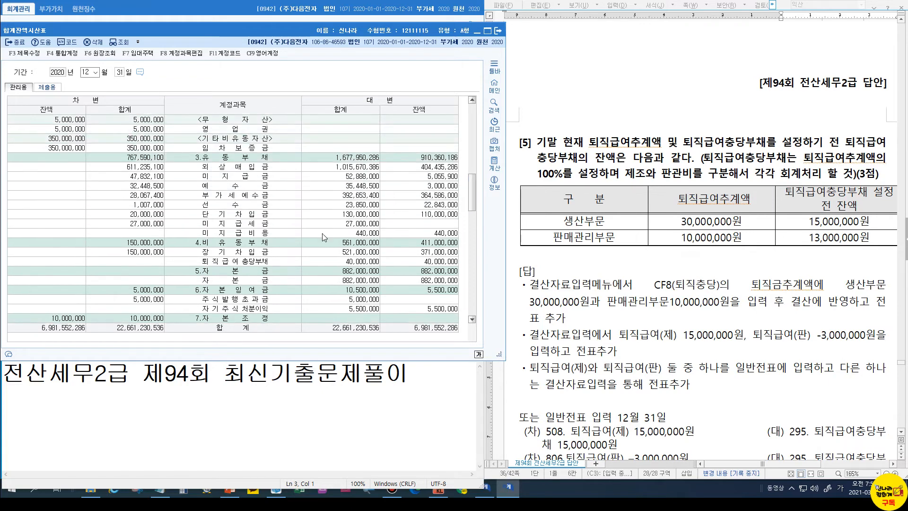
left_click(454, 262)
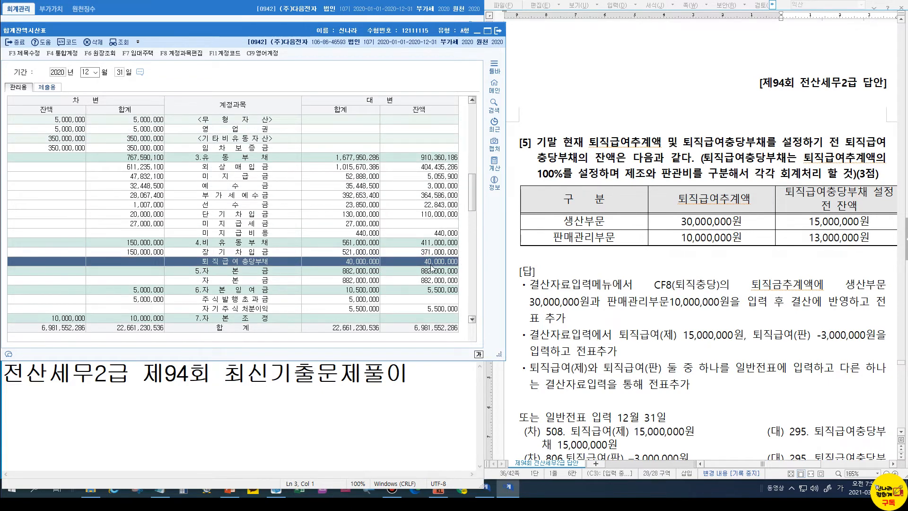
mouse_move(419, 258)
left_mouse_down()
mouse_move(465, 268)
mouse_move(552, 242)
mouse_move(673, 228)
left_mouse_up()
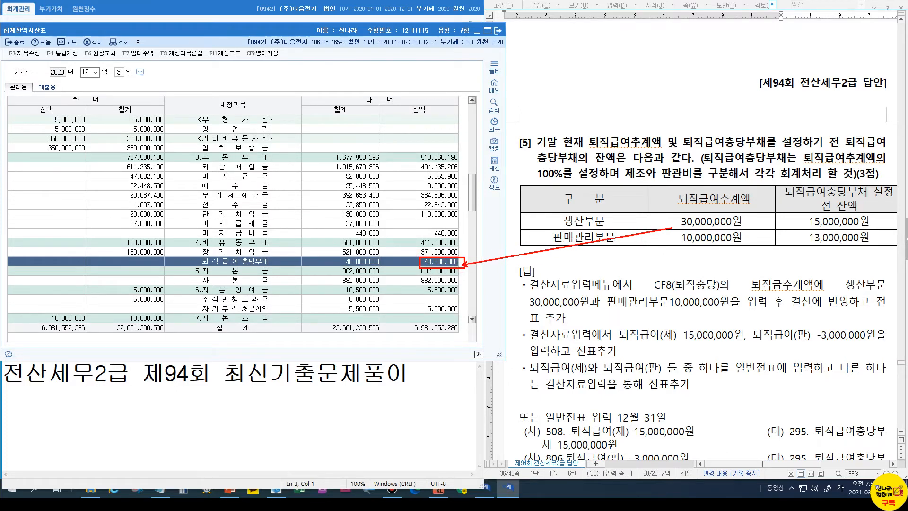
left_click_drag(675, 215, 765, 246)
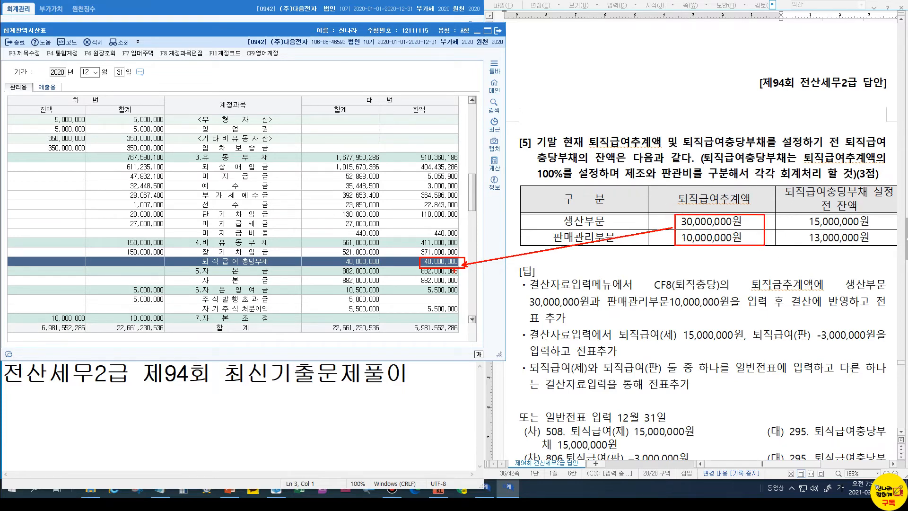
key("Escape")
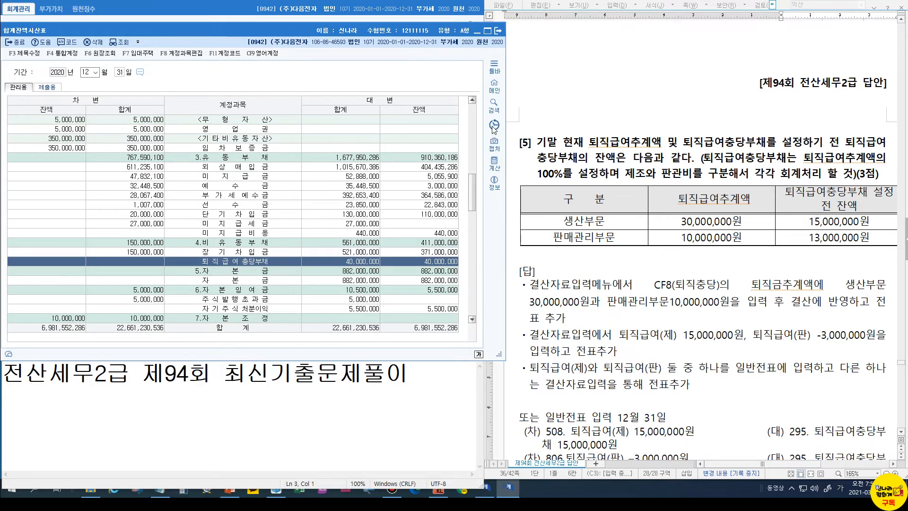
left_click(498, 32)
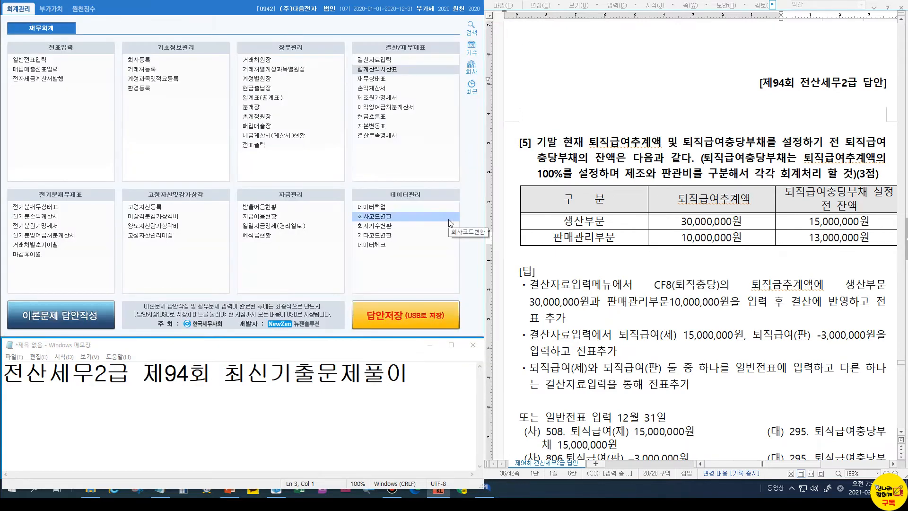
Review the 2020 income statement and close it
left_click(374, 89)
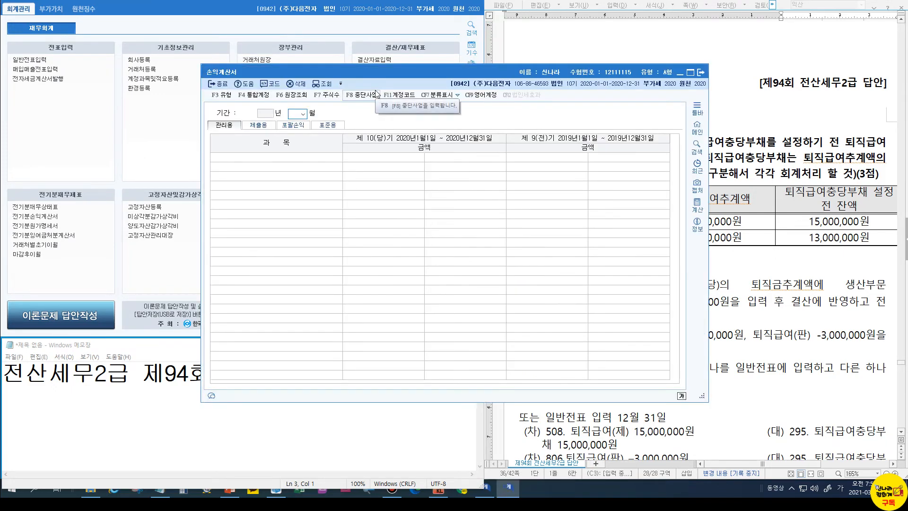
key("Return")
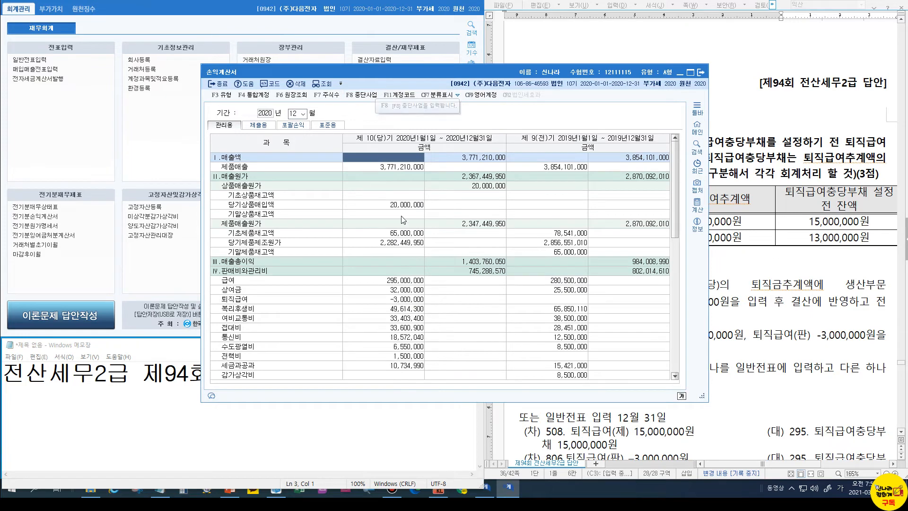
scroll(405, 221, "down", 8)
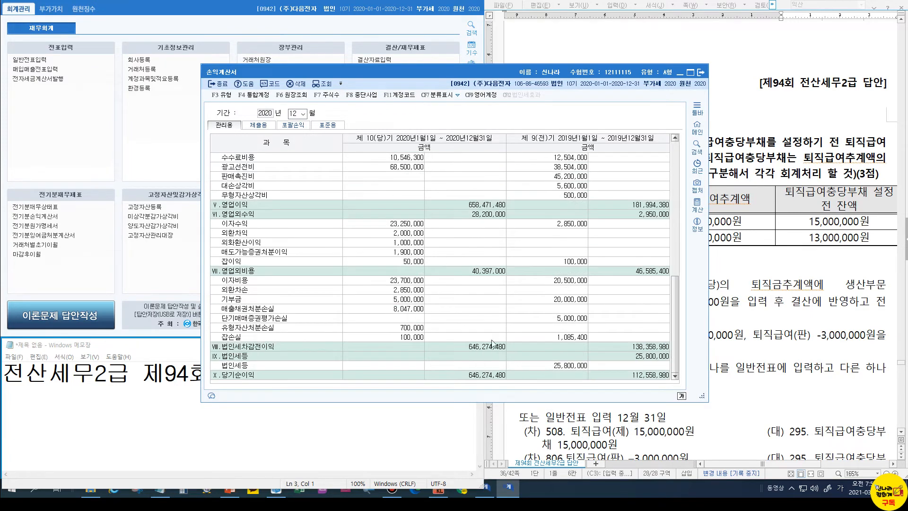
left_click(701, 72)
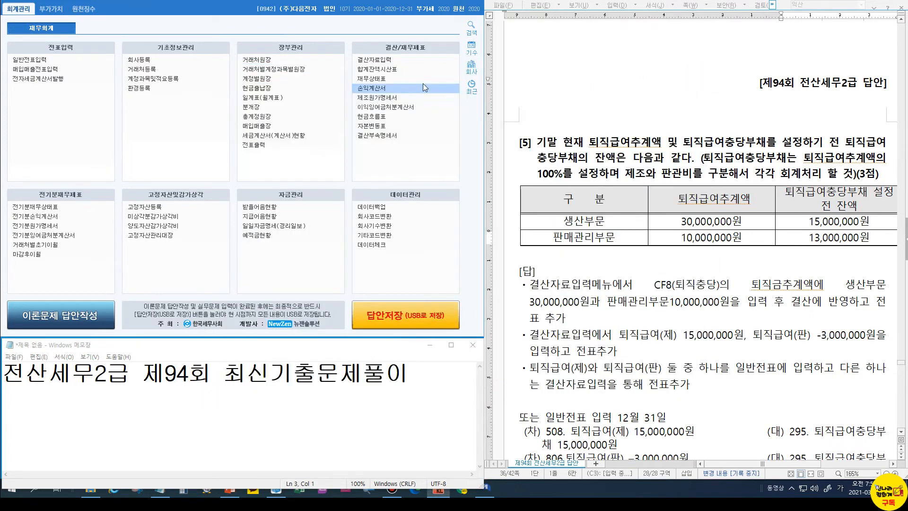
Load the saved 이익잉여금처분계산서, post its 42 closing entries to the journal, and close it
left_click(365, 108)
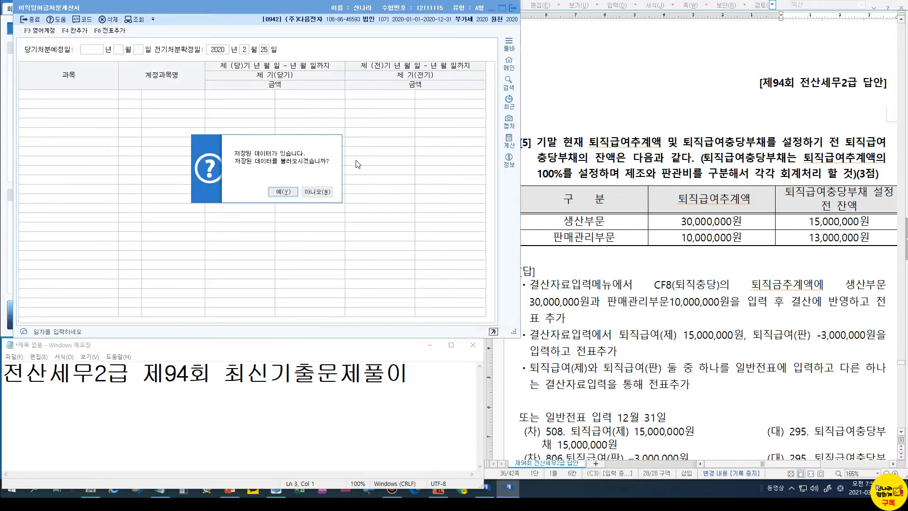
left_click(294, 190)
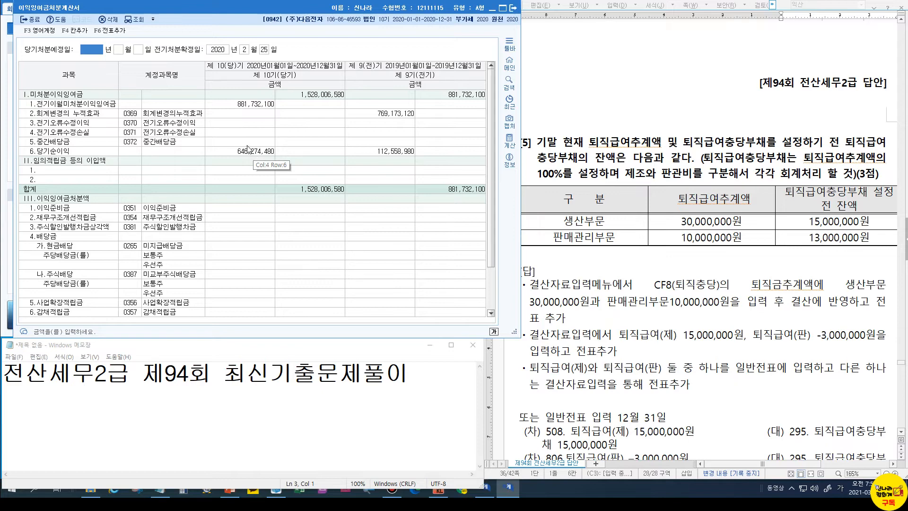
left_click(110, 30)
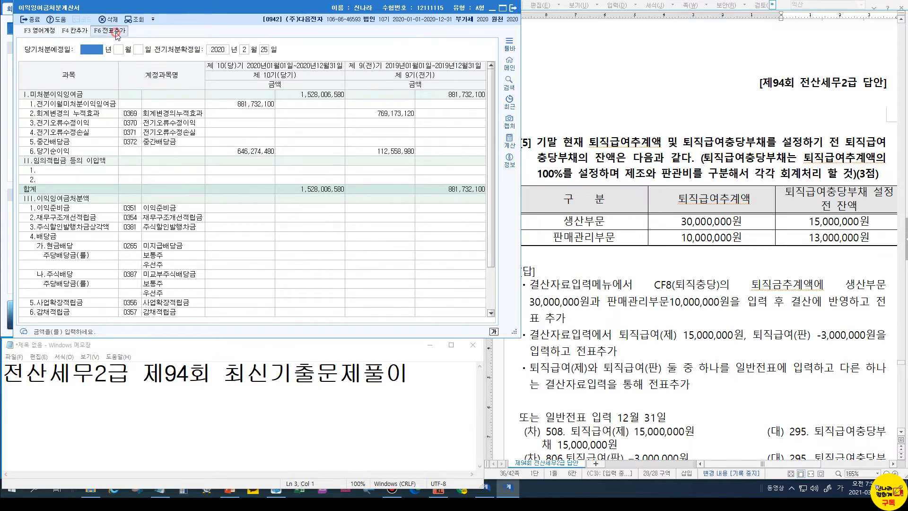
left_click(306, 185)
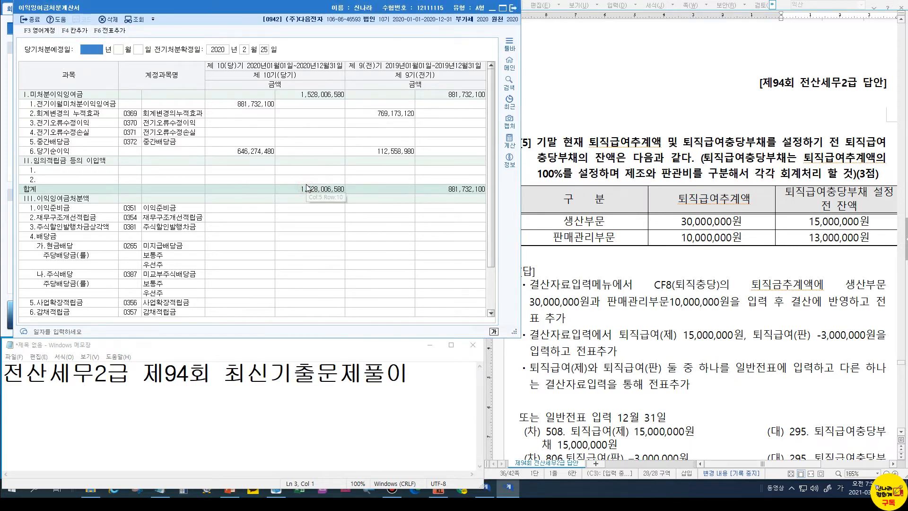
left_click(513, 9)
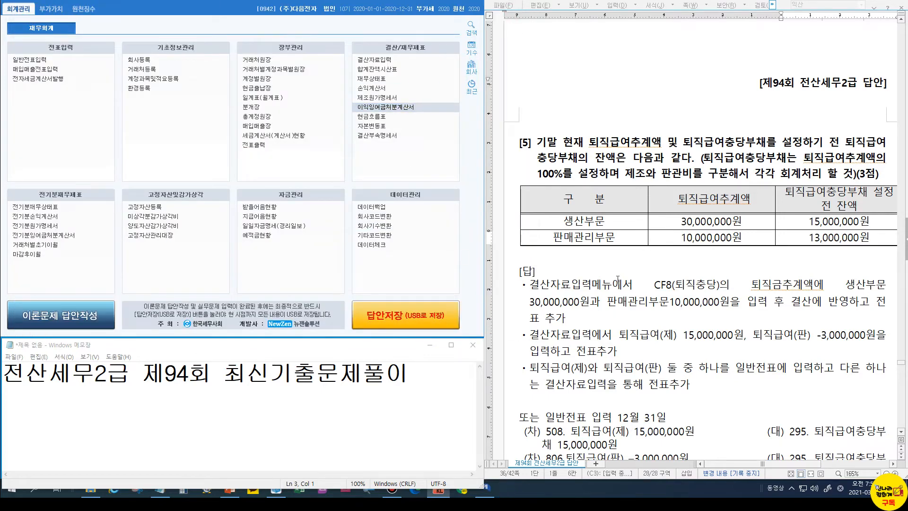
Scroll the answer sheet down to question 5 on 2020 withholding data
scroll(618, 279, "down", 15)
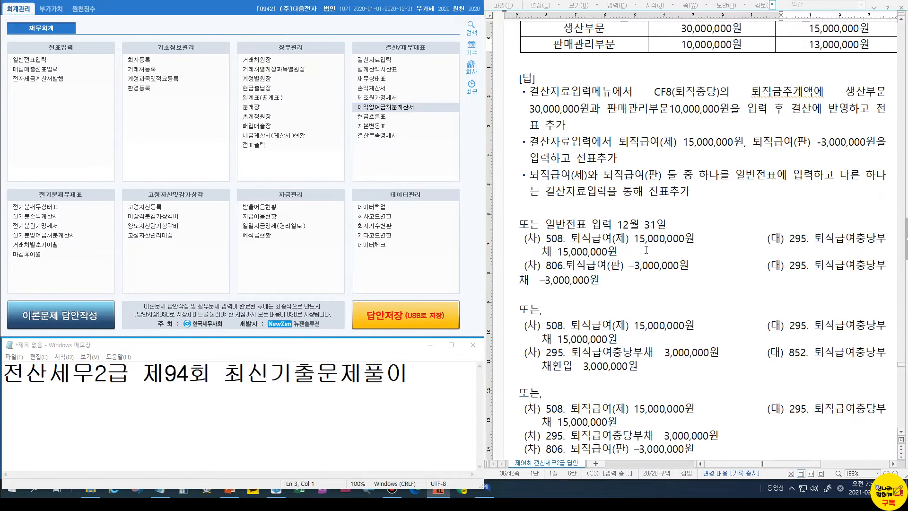
scroll(653, 257, "down", 15)
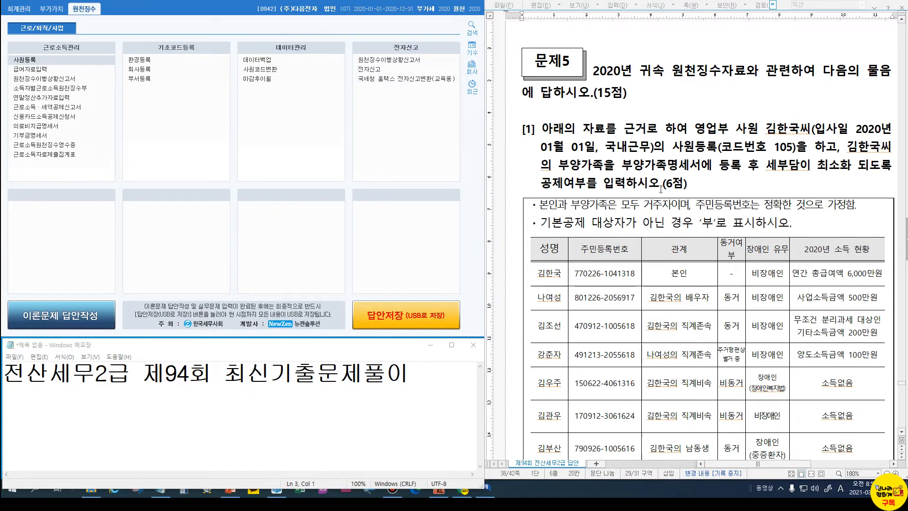
Start a new employee with code 105 in 사원등록 and enter the employee's name
left_click(47, 59)
left_click(47, 59)
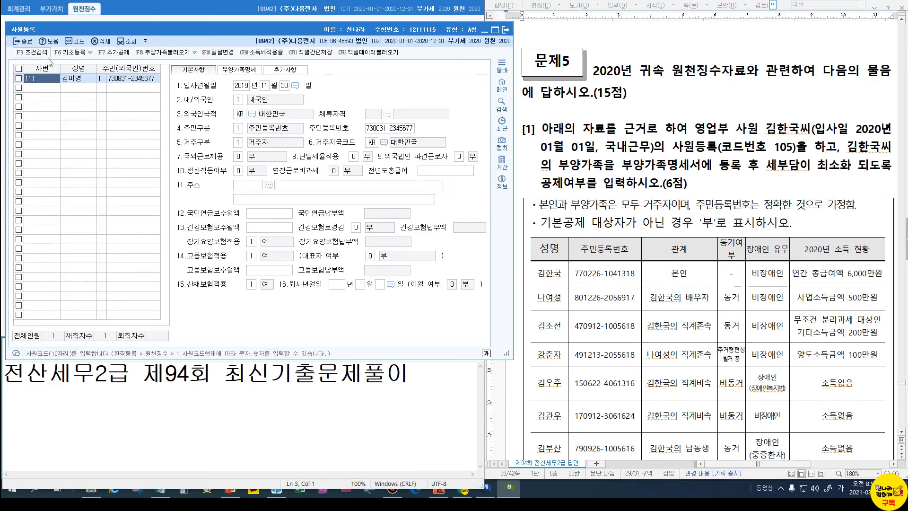
type("105")
key("Return")
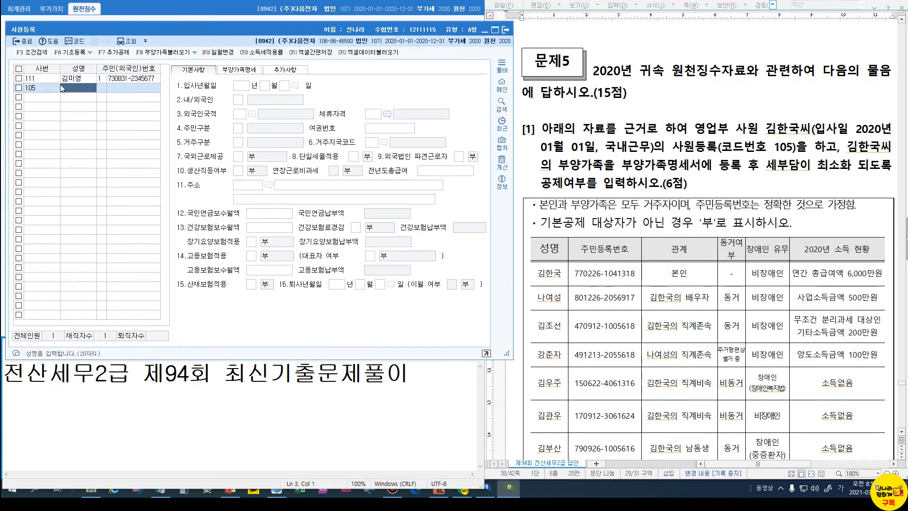
type("김한국")
key("Return")
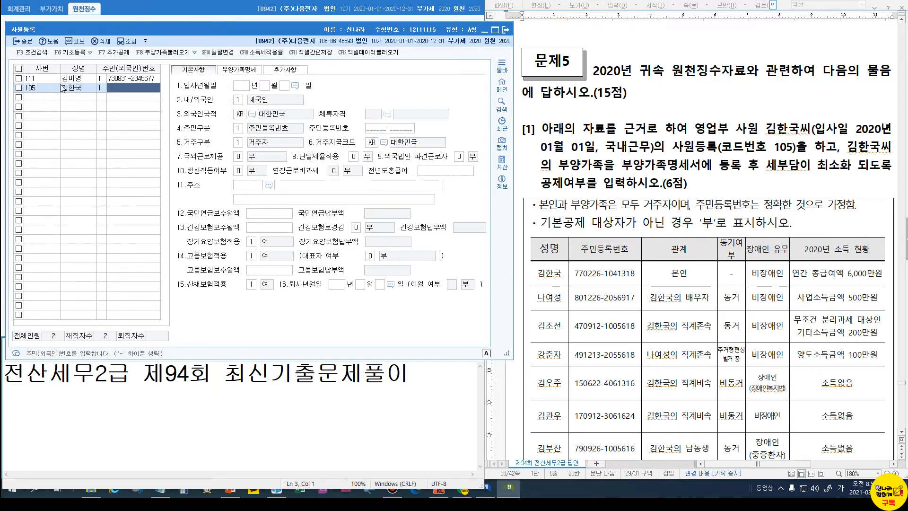
Enter the resident number, hire date 2020-01-01 and 내국인 status, then view the 부양가족명세 tab
left_click(590, 273)
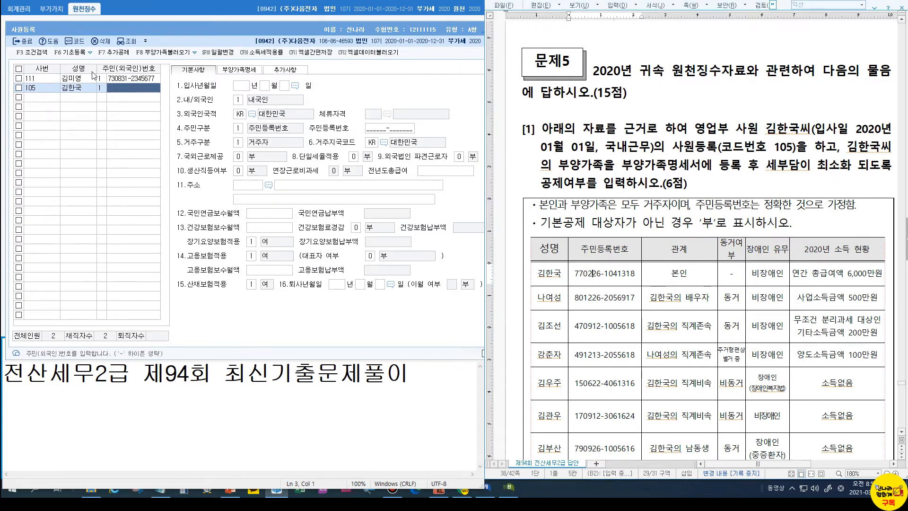
left_click(121, 92)
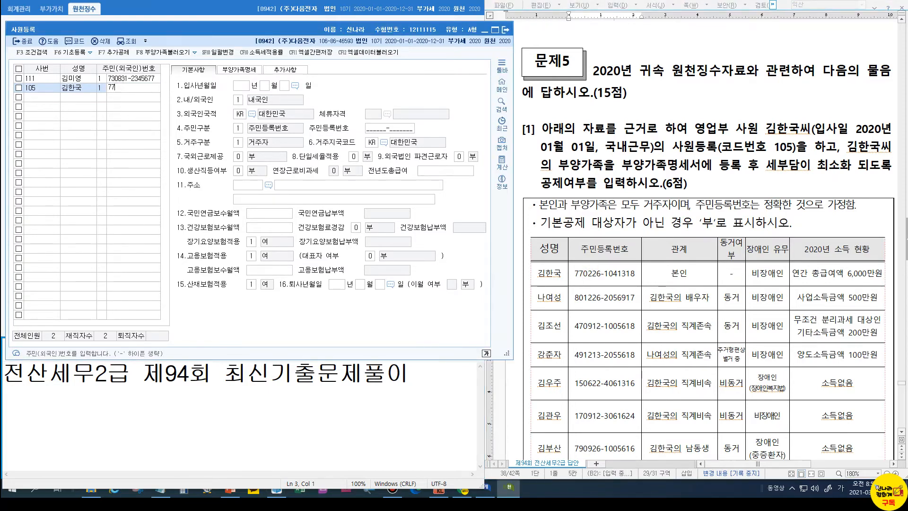
key("Return")
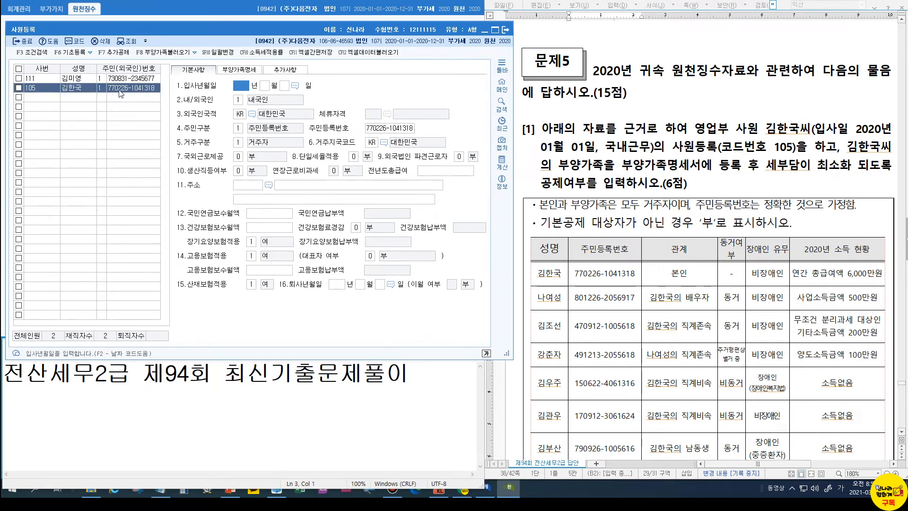
type("2020")
type("1")
key("Return")
type("1")
key("Return")
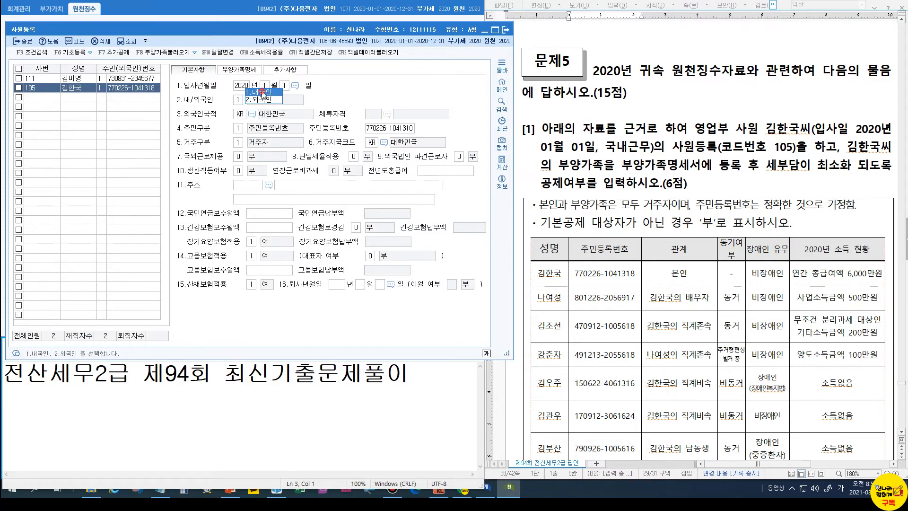
left_click(262, 92)
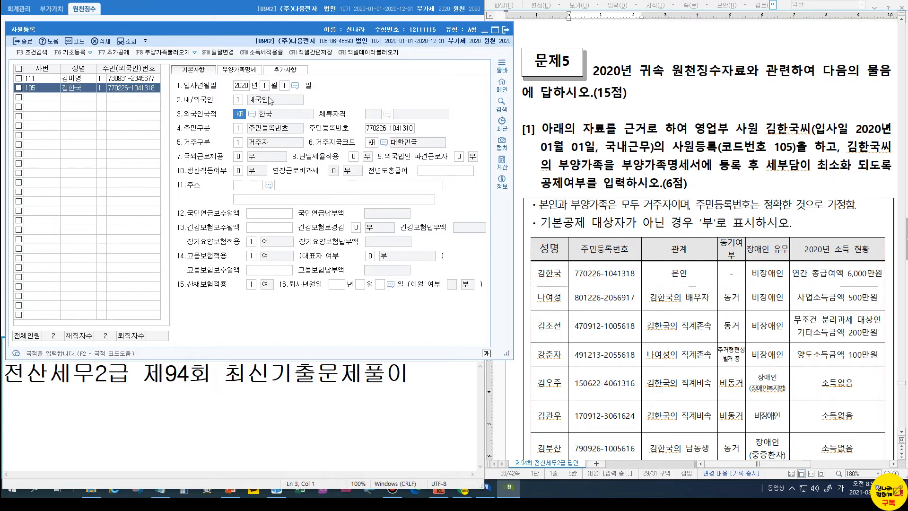
left_click(251, 71)
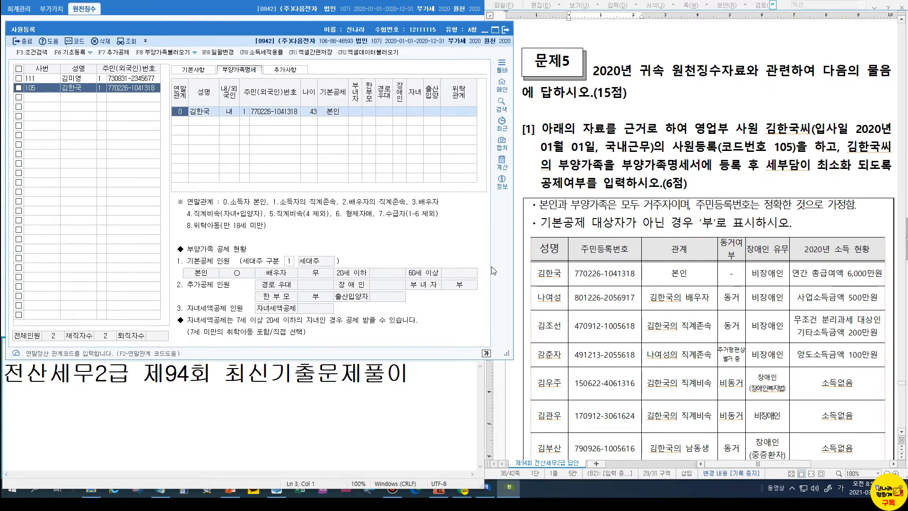
Add the spouse as a dependent with relation code 3, name and resident number
scroll(576, 328, "down", 2)
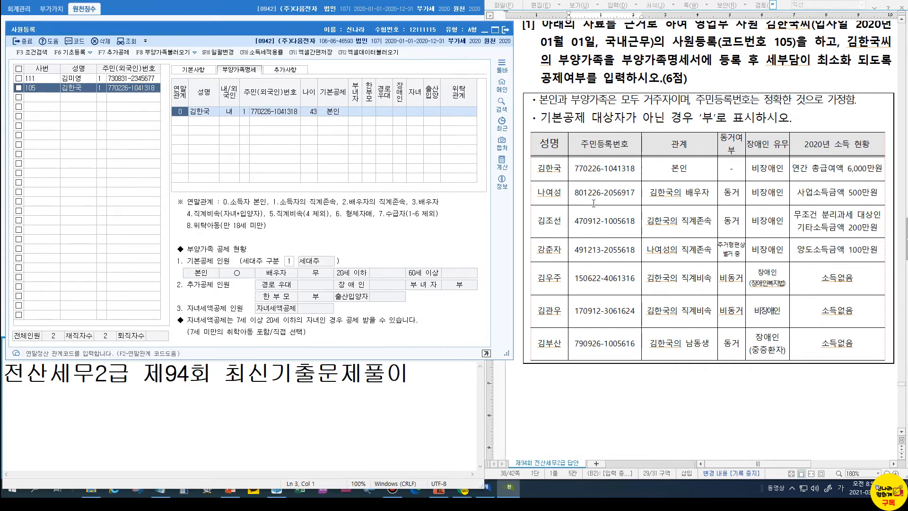
left_click(179, 121)
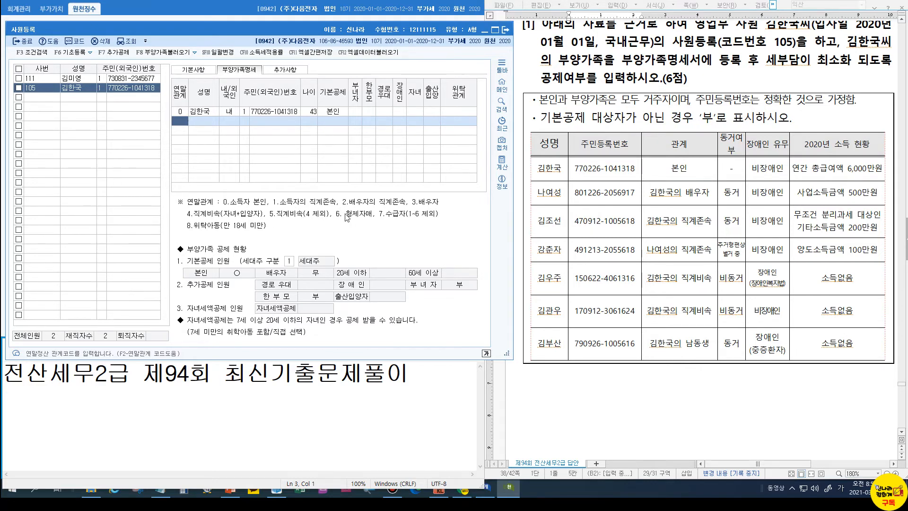
key("ctrl")
key("ctrl")
type("3")
key("Return")
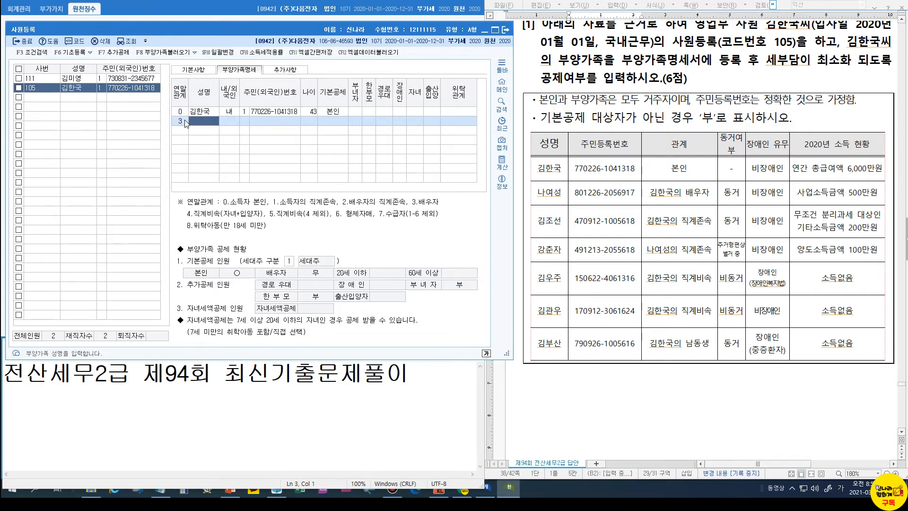
type("나여성")
key("Return")
key("Return")
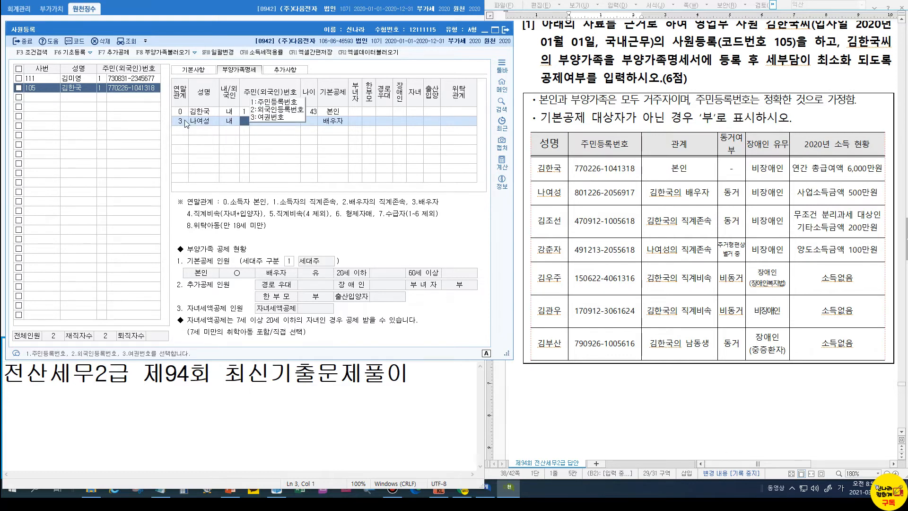
key("Left")
key("Return")
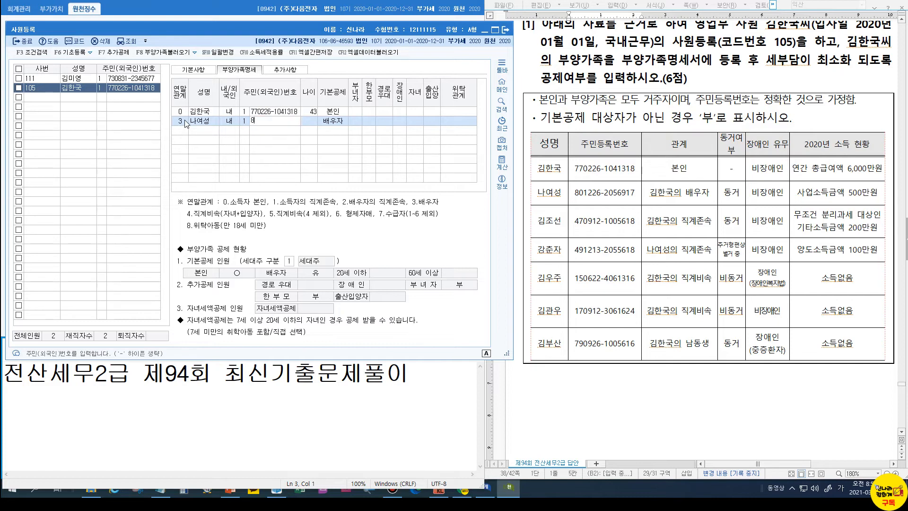
key("Return")
key("Return")
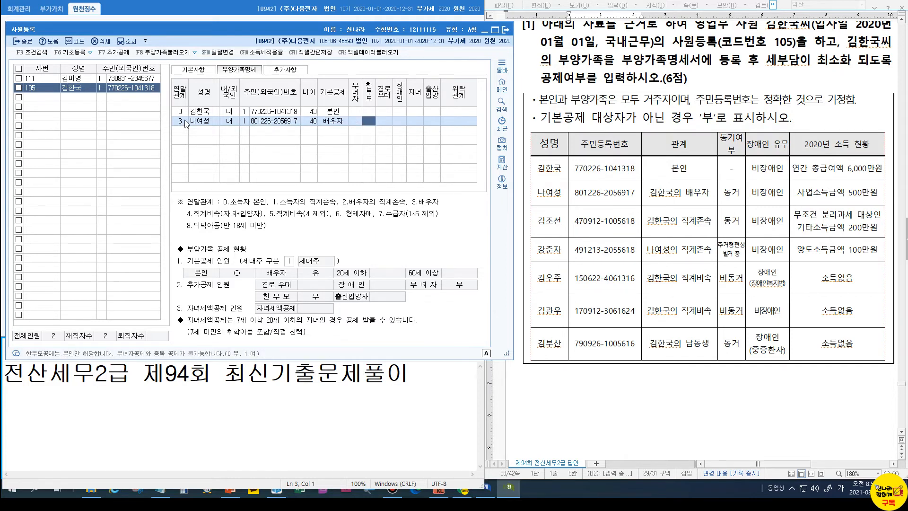
Add the 73-year-old lineal ascendant with relation code 1 and basic deduction 60세이상
left_click(178, 133)
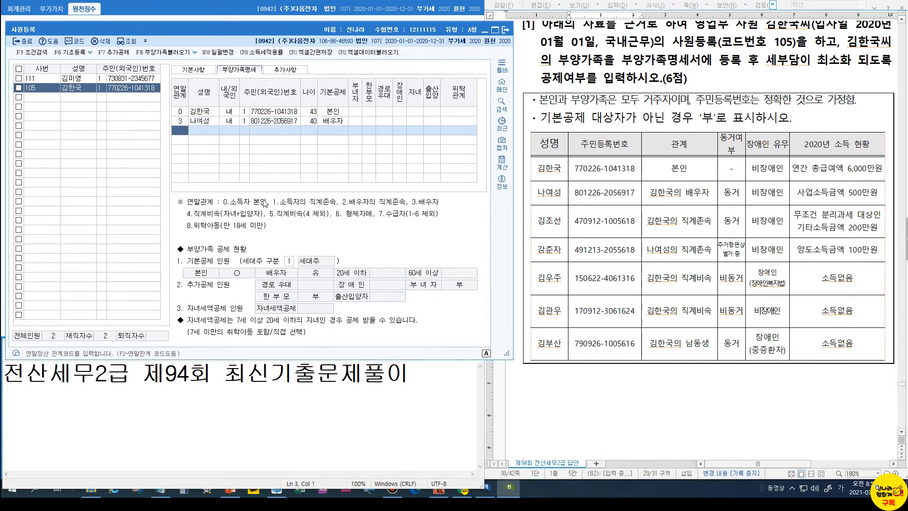
type("1")
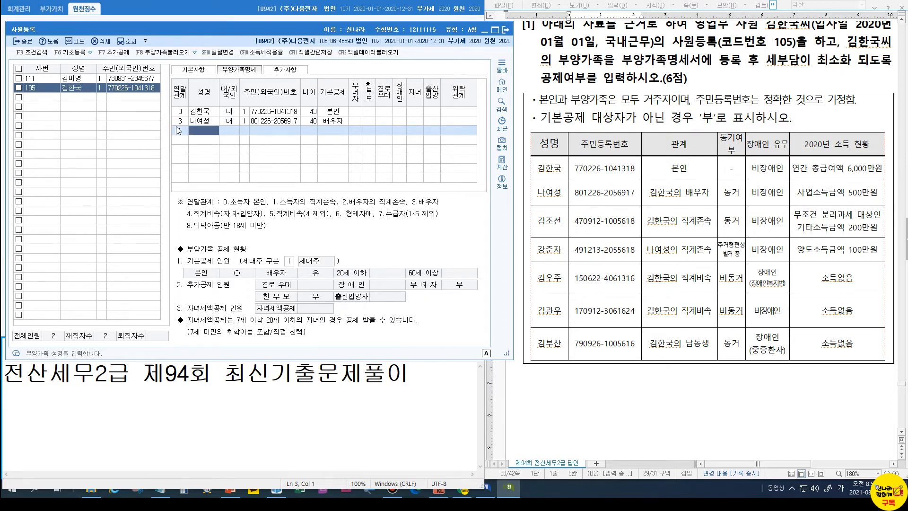
key("Return")
key("Return")
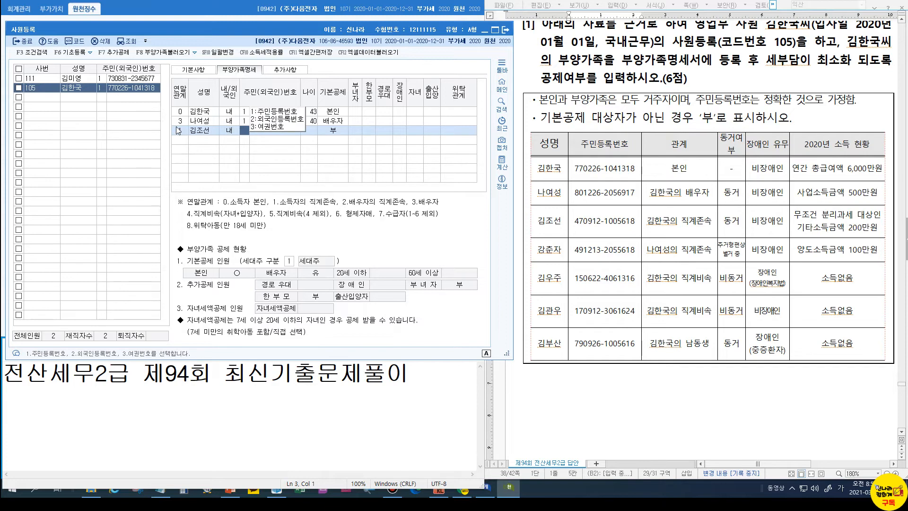
key("Return")
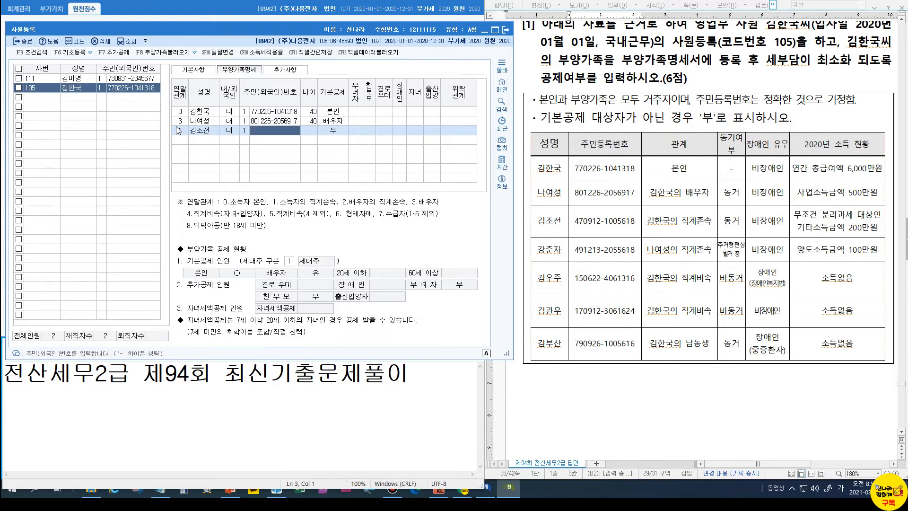
key("Return")
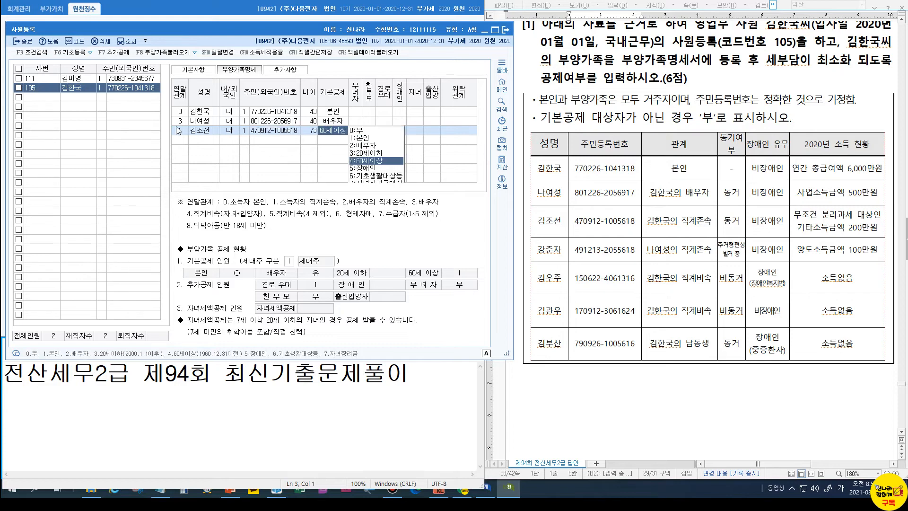
key("Return")
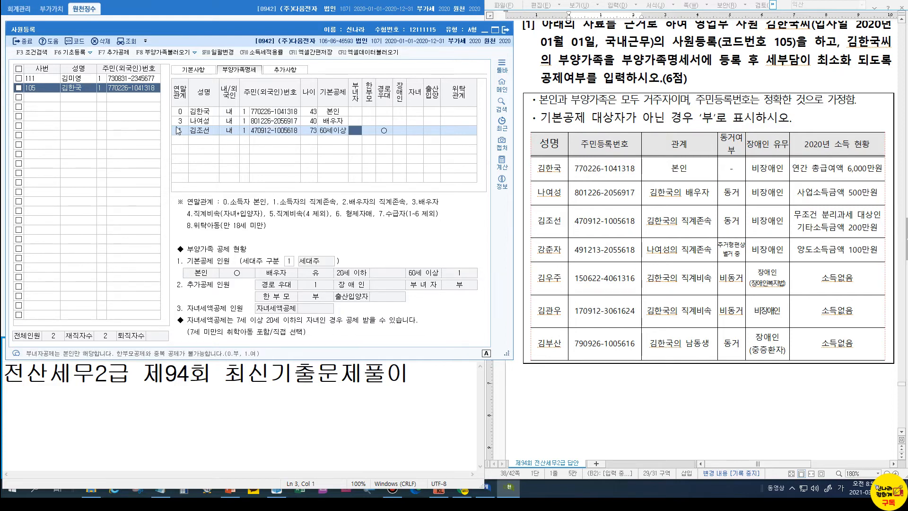
key("Return")
key("Return")
key("Return")
key("Return")
key("Return")
key("Return")
key("Return")
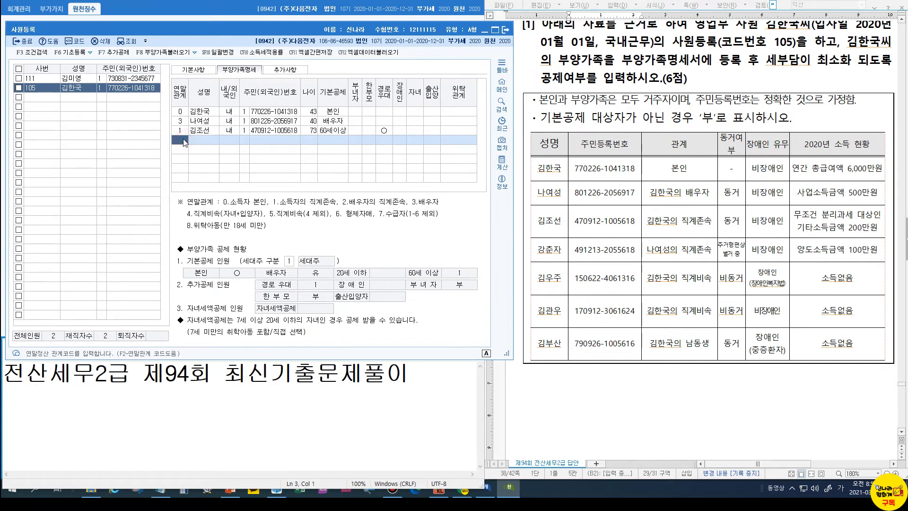
Add the spouse's 71-year-old ascendant with relation code 2 as 60세이상
type("2")
key("Return")
key("Return")
key("Return")
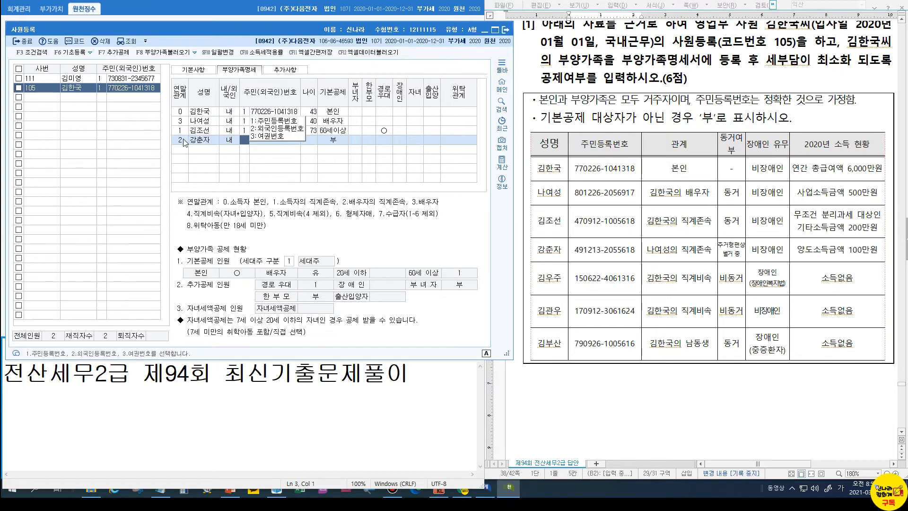
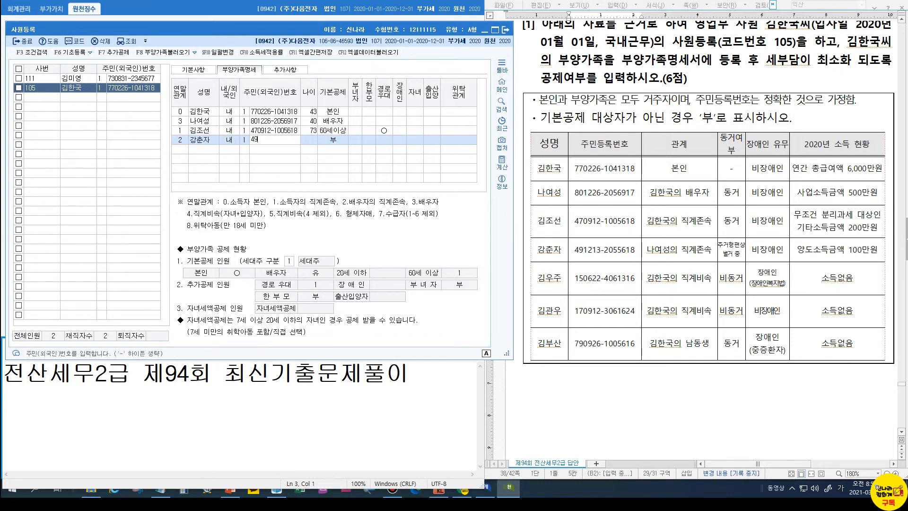
key("Return")
key("Return")
key("Return")
key("Return")
key("Return")
key("Return")
key("Return")
key("Return")
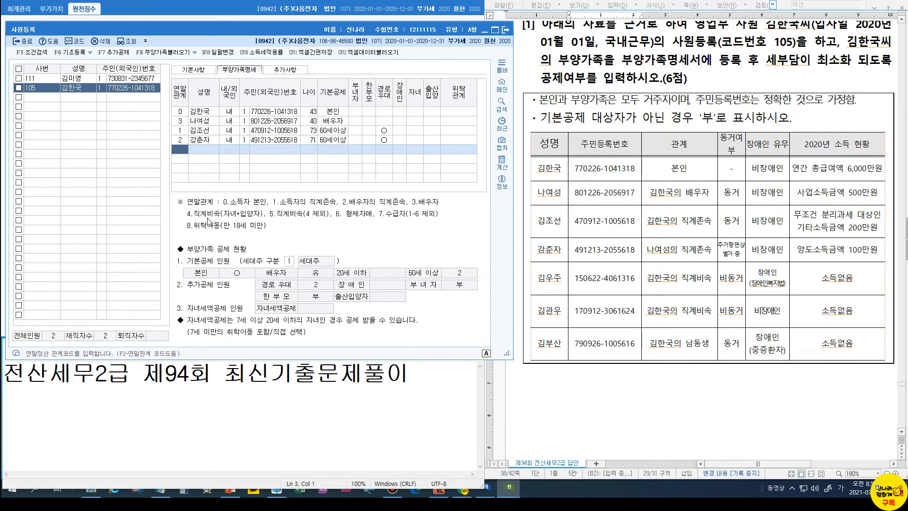
Add the 5-year-old child with relation code 4 as 20세이하
type("4")
key("Return")
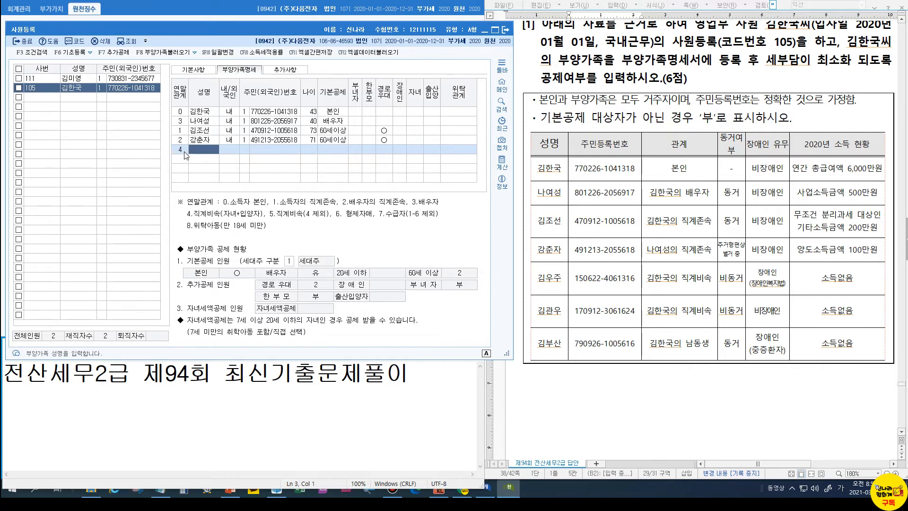
key("Return")
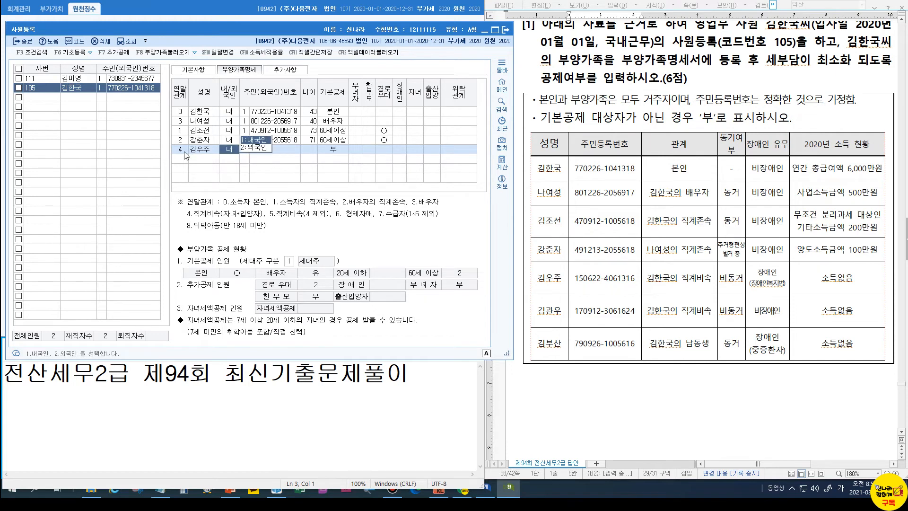
key("Return")
type("1")
key("Return")
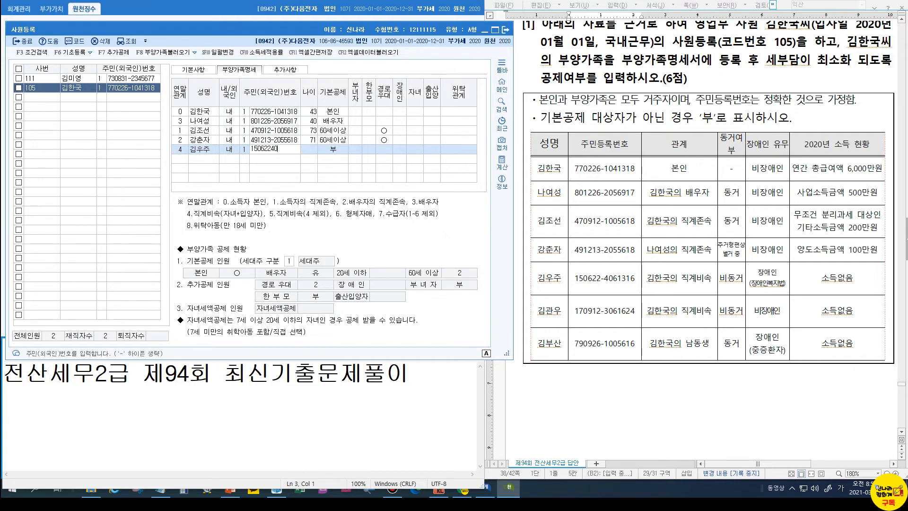
key("Return")
key("Return")
key("Return")
key("Return")
key("Return")
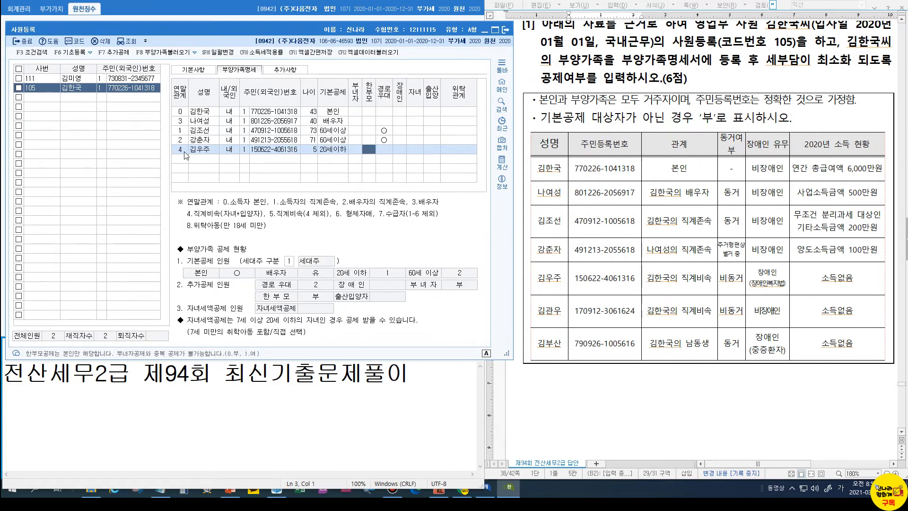
key("Return")
key("Return")
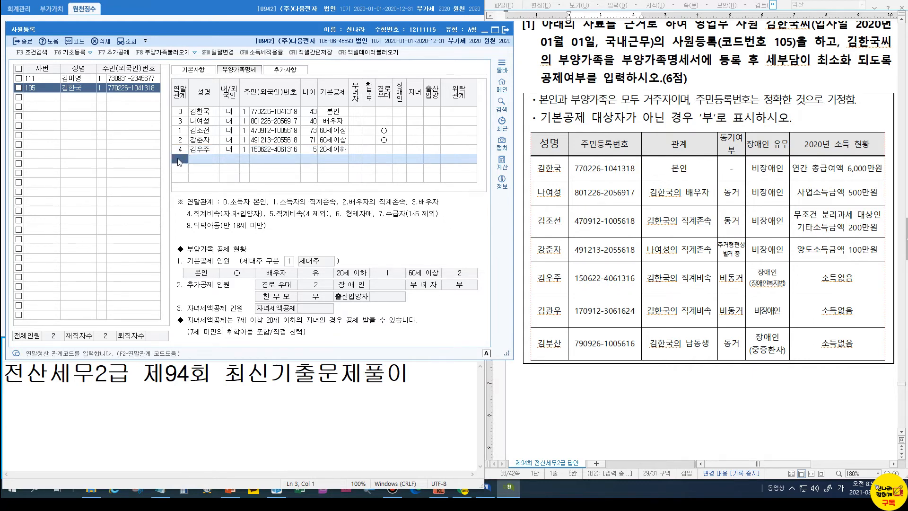
Add the 3-year-old child with relation code 4 as 20세이하, then begin a relation-6 row
type("4")
key("Return")
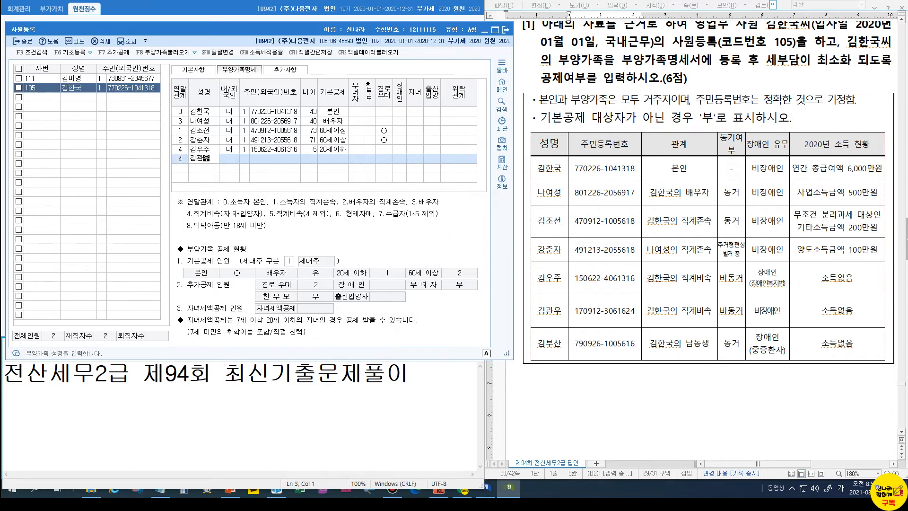
key("Return")
type("1")
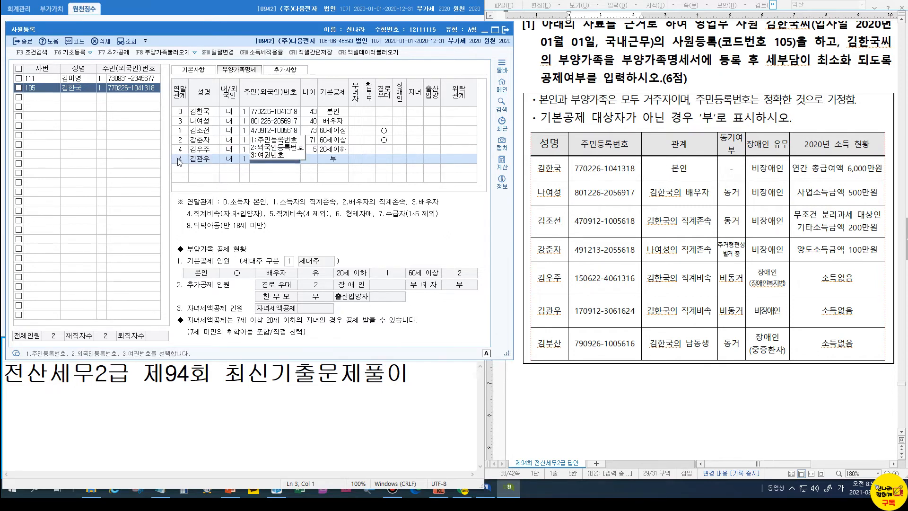
key("Return")
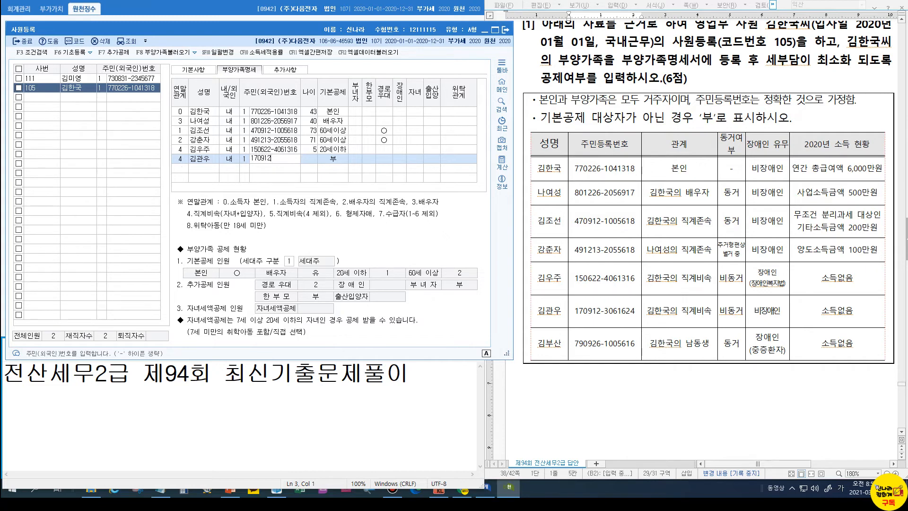
key("Return")
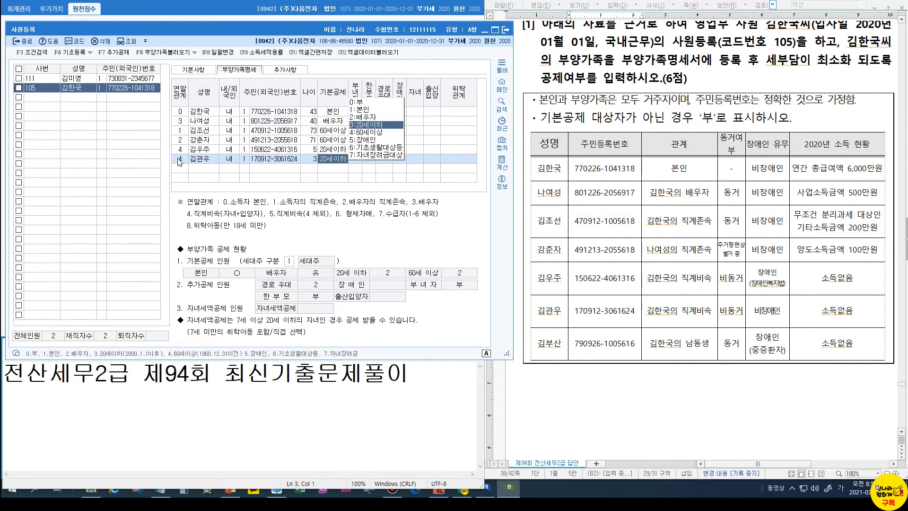
key("Return")
key("Return")
key("Return")
key("Return")
key("Return")
key("Return")
key("Return")
key("Return")
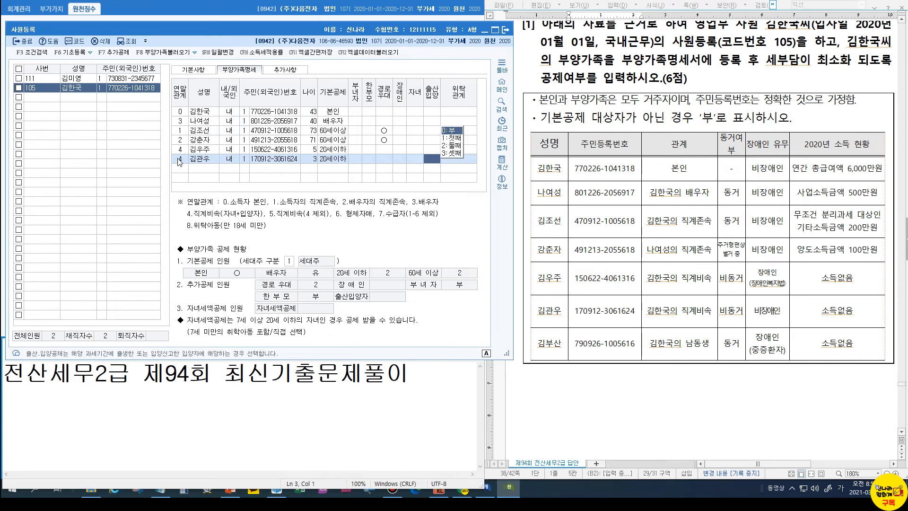
key("Return")
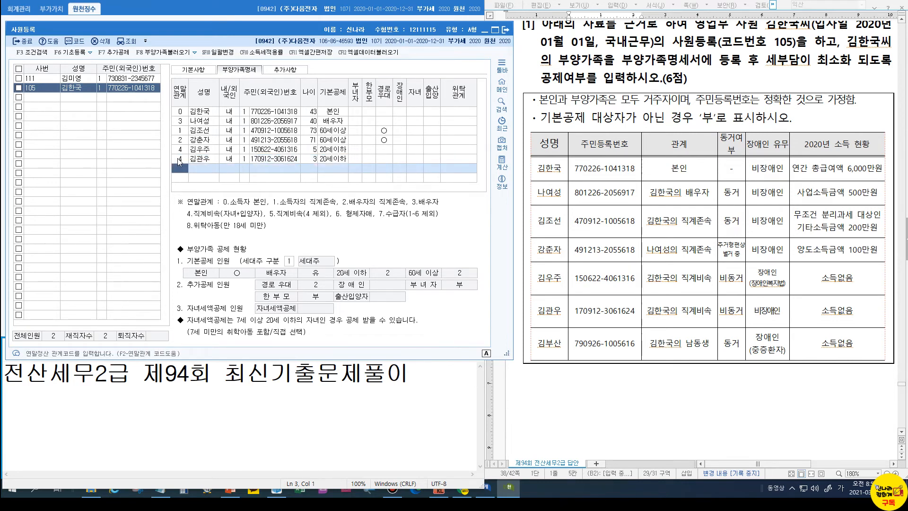
type("6")
key("Return")
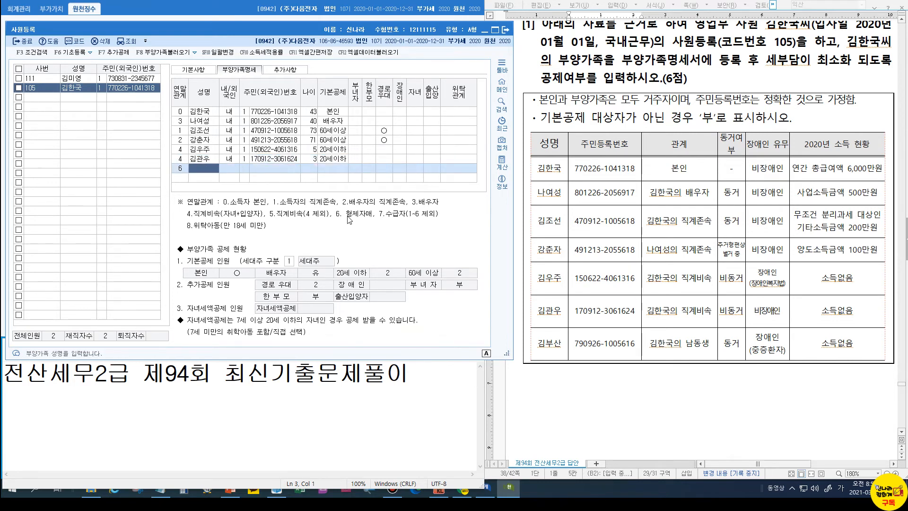
Enter the sibling's name and resident number, leaving basic deduction as 0:부
key("Return")
key("Return")
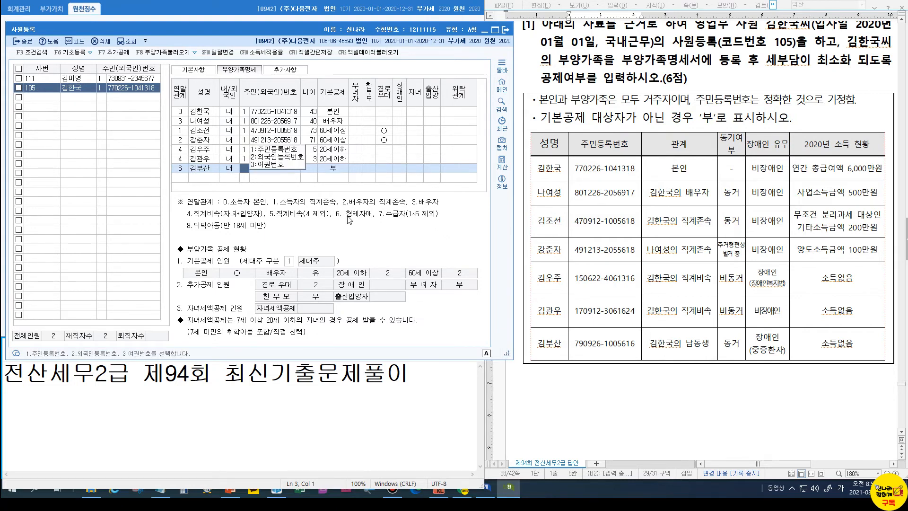
key("Return")
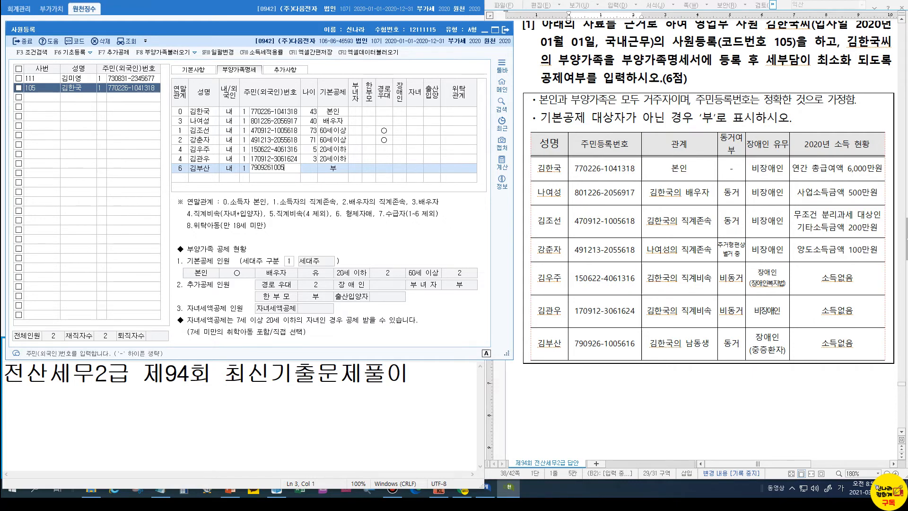
key("Return")
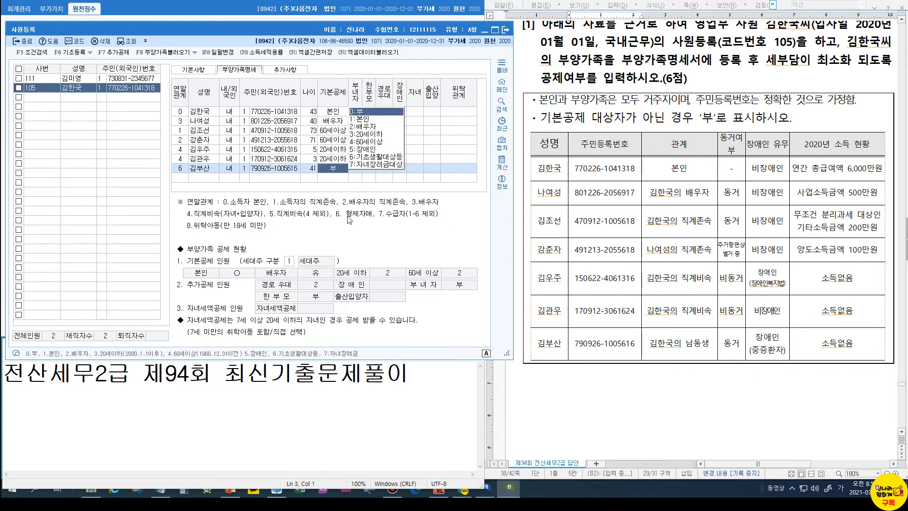
key("Return")
key("Return")
key("Return")
key("Return")
key("Return")
key("Return")
key("Return")
key("Return")
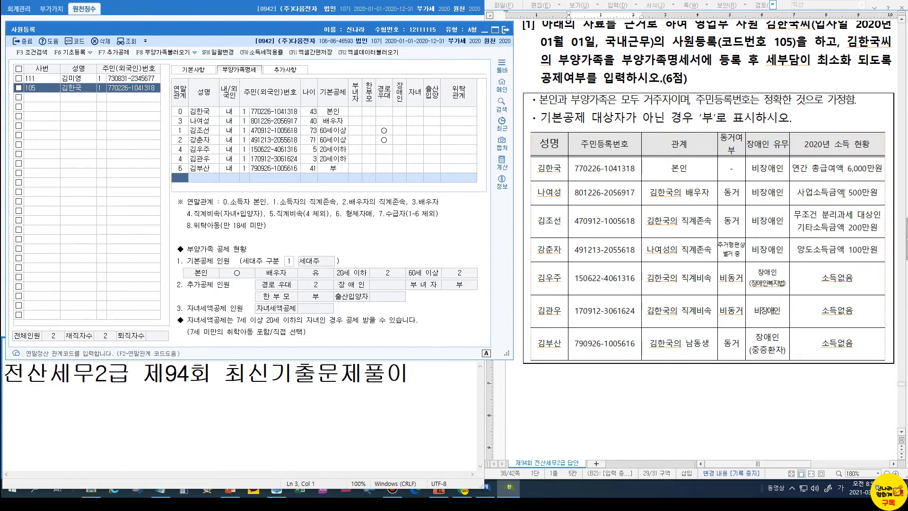
scroll(844, 193, "up", 1)
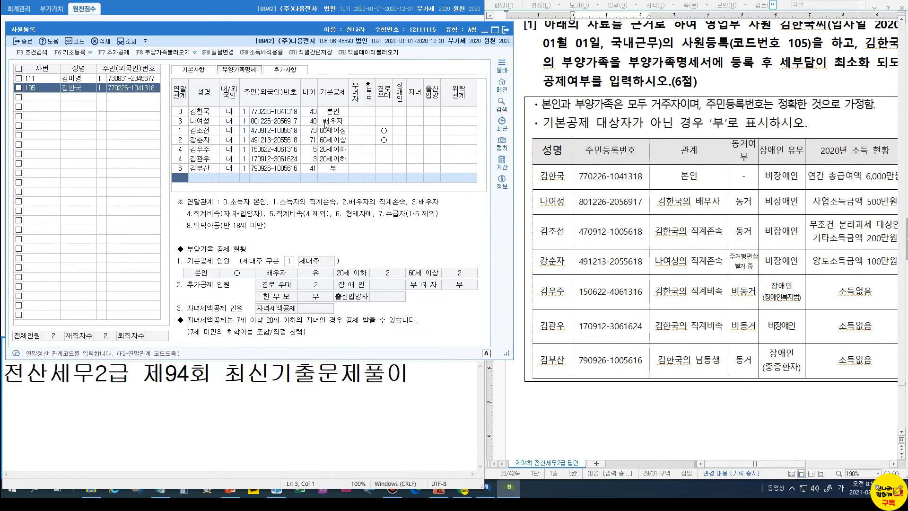
Change the spouse's 기본공제 from 배우자 to 0:부 and review the deduction summary
left_click(328, 124)
left_click(362, 121)
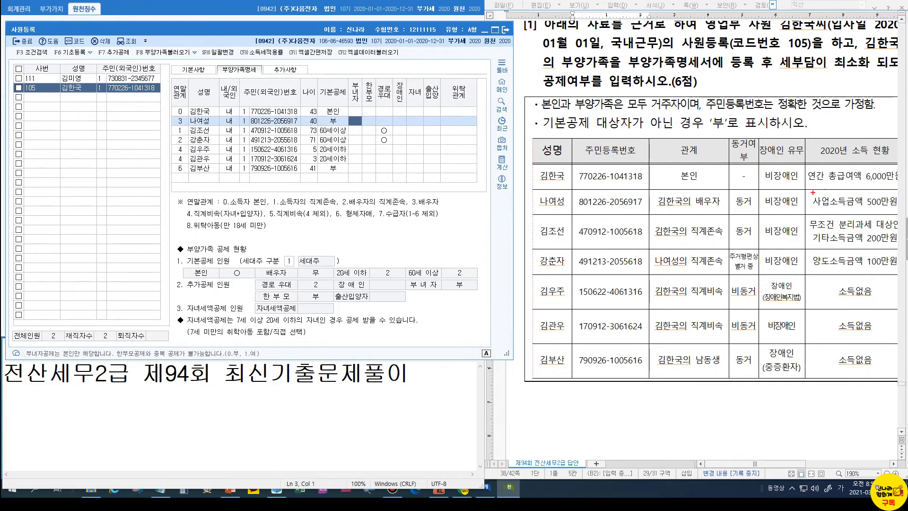
mouse_move(810, 193)
left_mouse_down()
mouse_move(874, 216)
mouse_move(903, 214)
left_mouse_up()
left_click(383, 139)
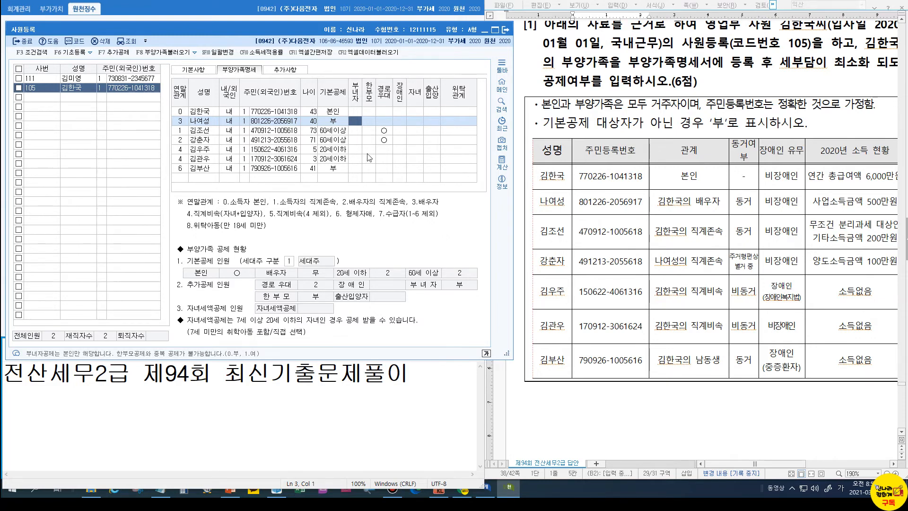
Mark the 5-year-old as disabled (장애인 1), a child, and 첫째; the 3-year-old as a child and 둘째
left_click(399, 150)
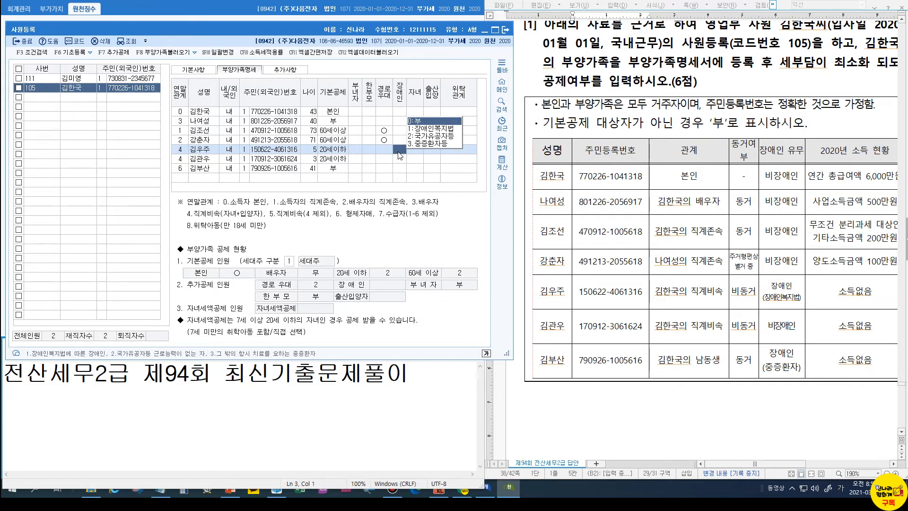
left_click(432, 129)
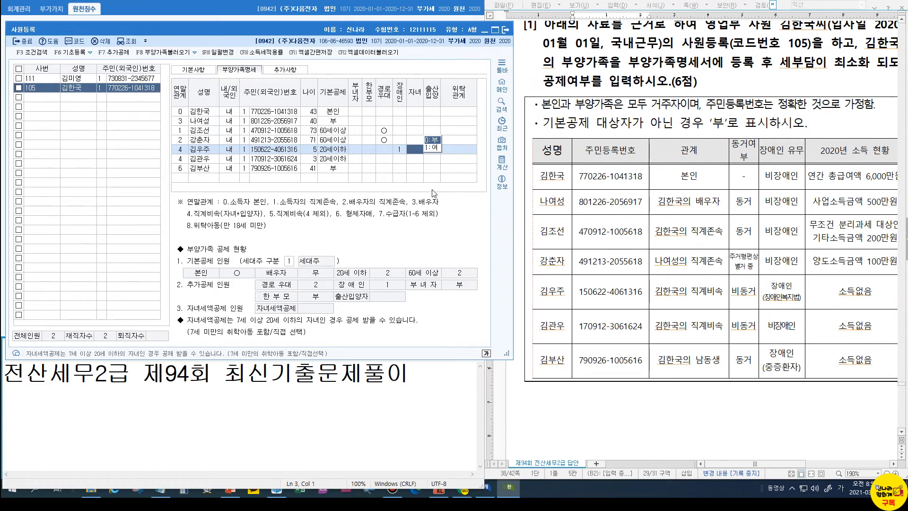
left_click(402, 159)
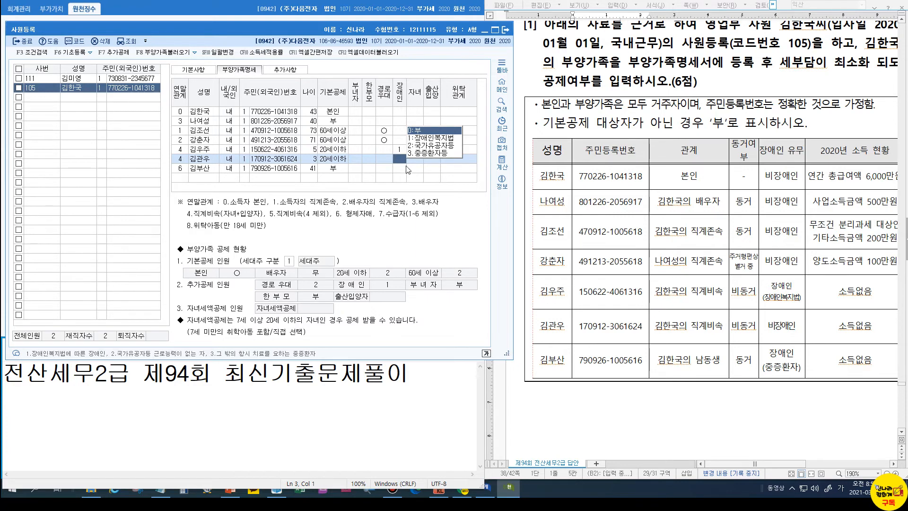
left_click(415, 149)
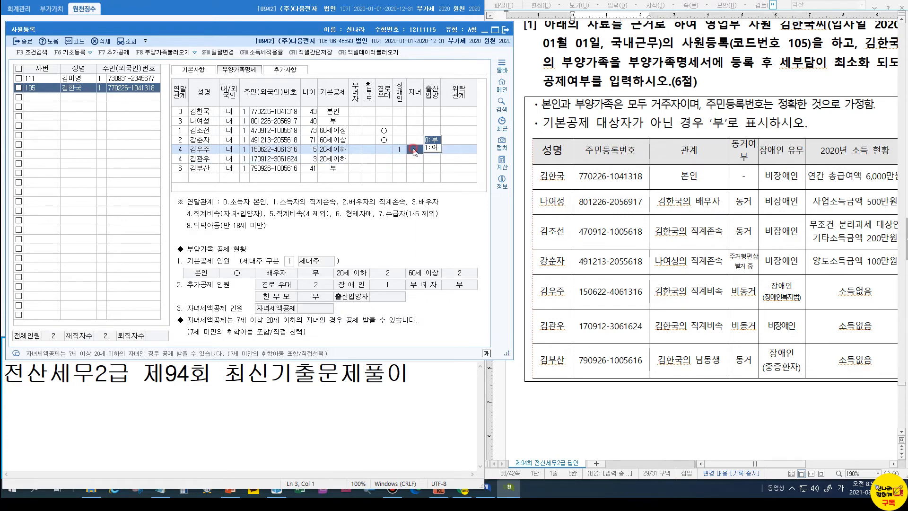
type("1")
key("Return")
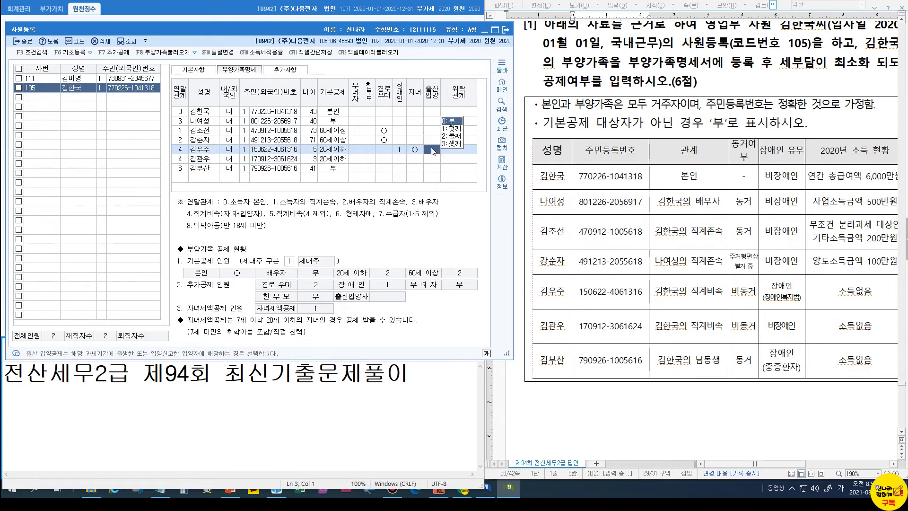
left_click(452, 129)
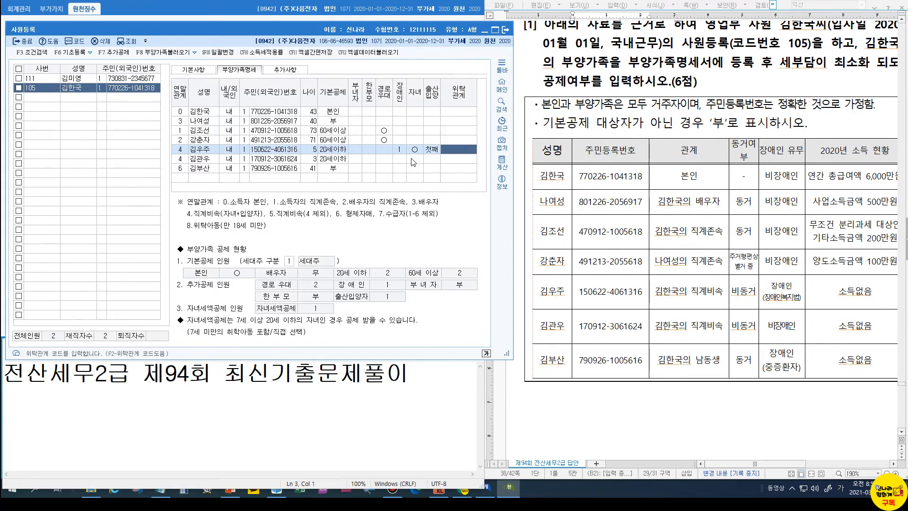
left_click(415, 161)
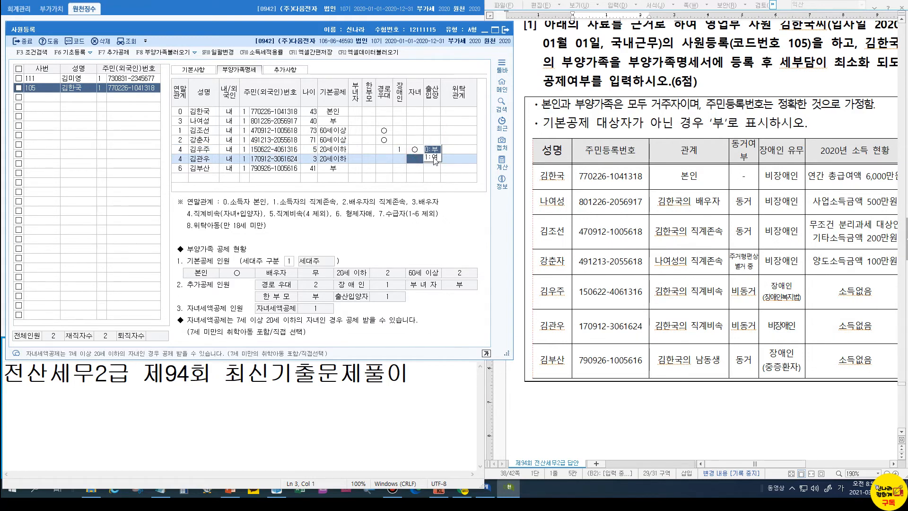
left_click(434, 159)
left_click(454, 149)
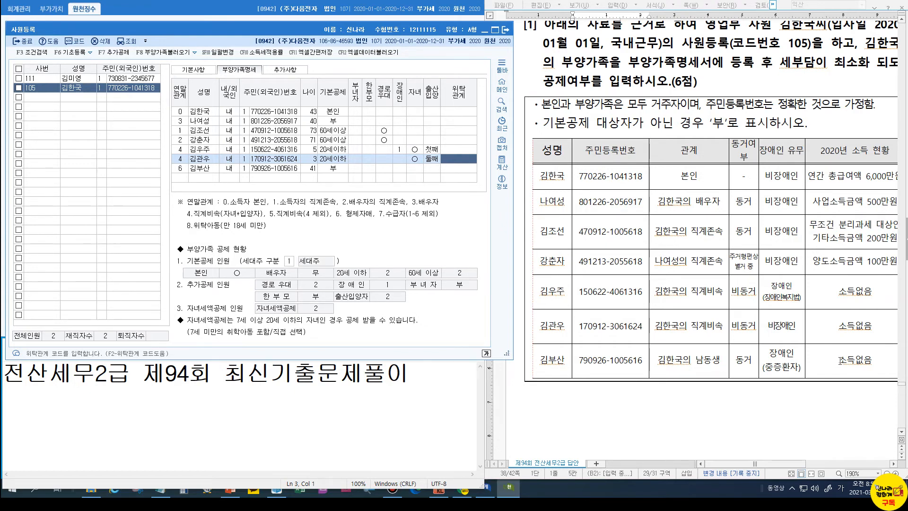
Set the 41-year-old sibling's basic deduction to 장애인 with disability code 3 (seriously ill)
left_click(342, 169)
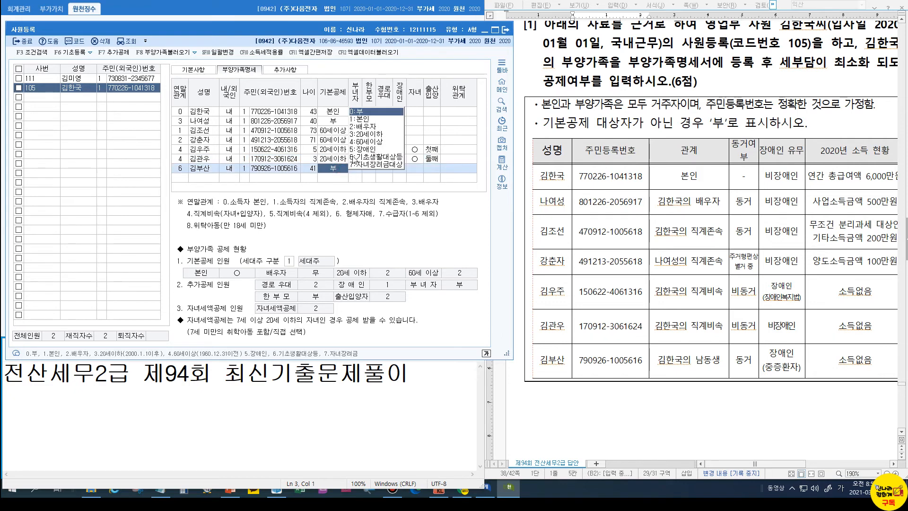
left_click(362, 152)
key("Return")
key("Return")
key("Return")
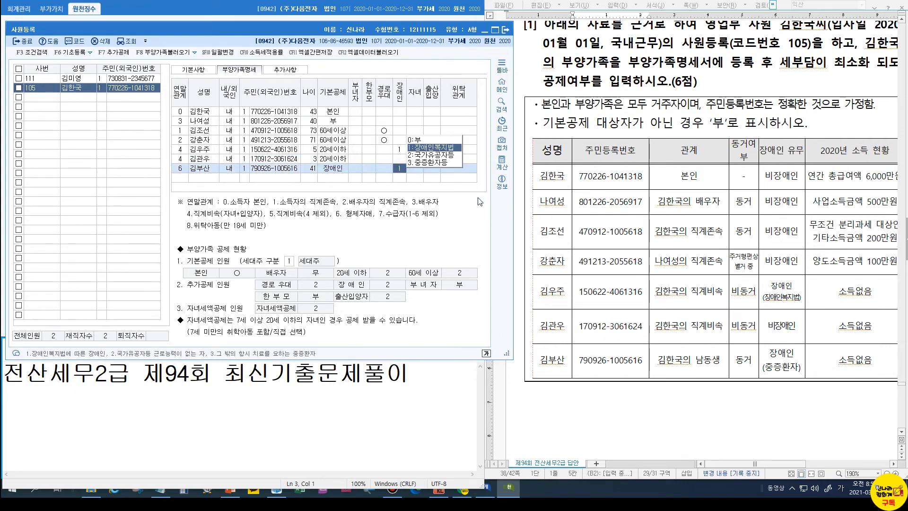
left_click(434, 162)
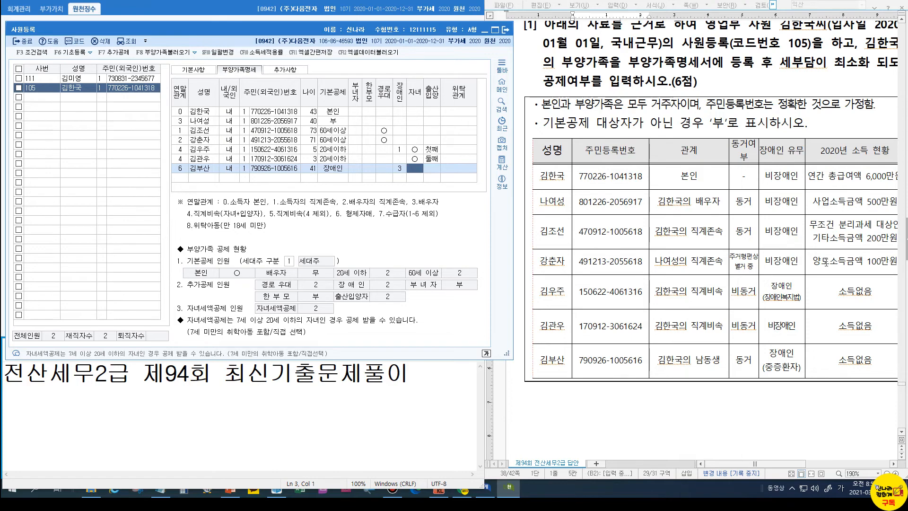
scroll(826, 262, "down", 15)
Check the answer key, then close 사원등록 to return to the 원천징수 menu
scroll(827, 264, "down", 5)
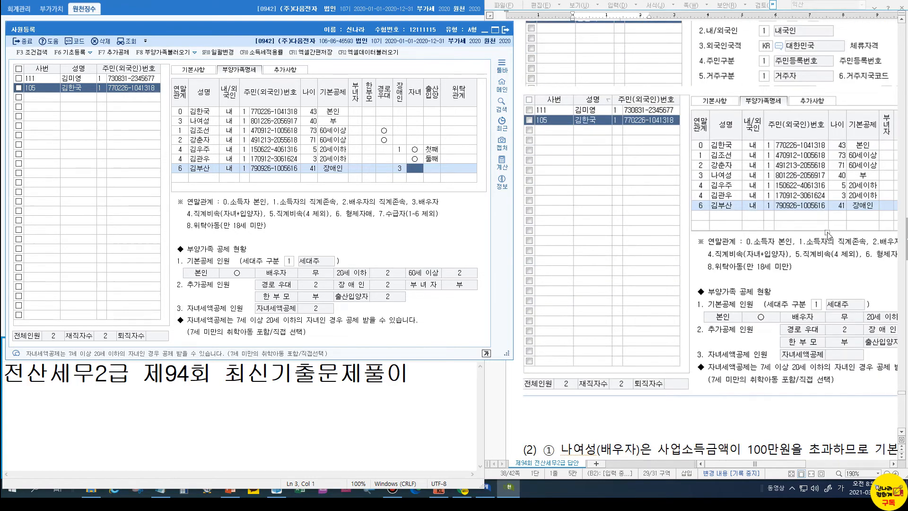
left_click_drag(779, 464, 813, 467)
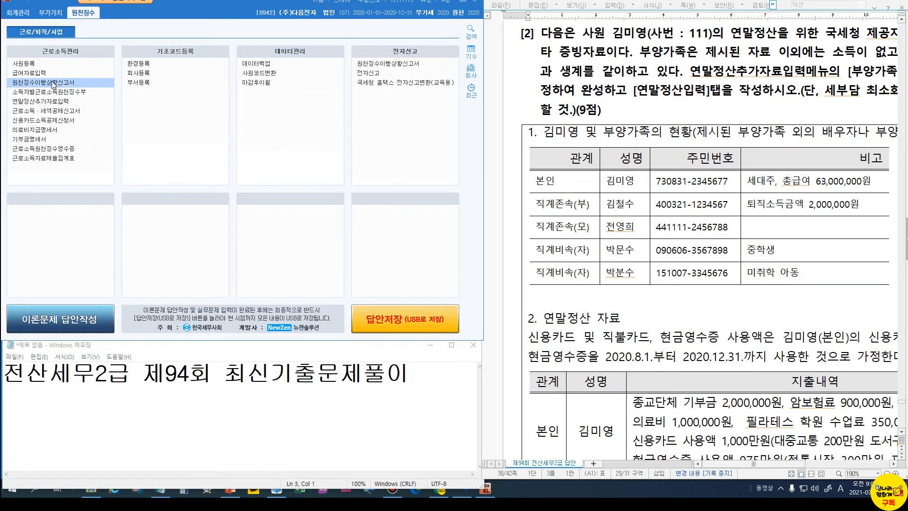
Load employee 111 in 연말정산추가자료입력 and show the 부양가족 tab
left_click(47, 102)
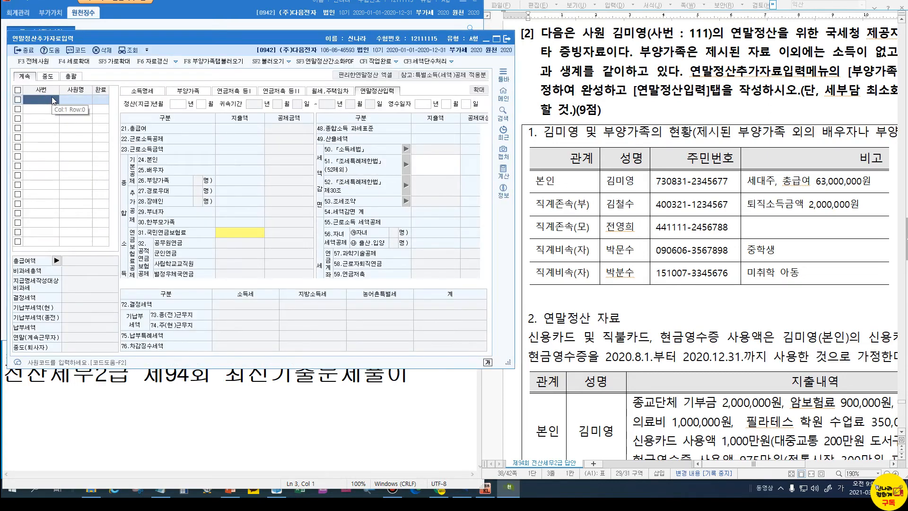
key("F2")
double_click(217, 153)
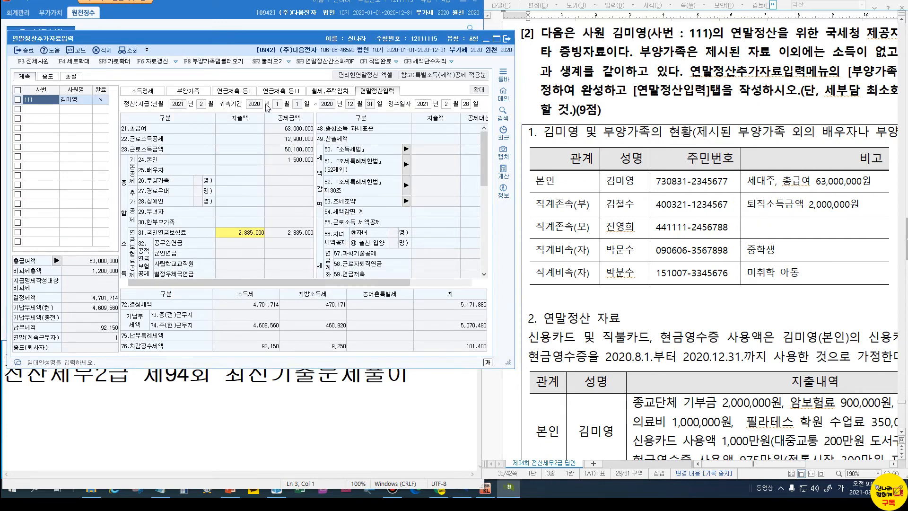
left_click(192, 92)
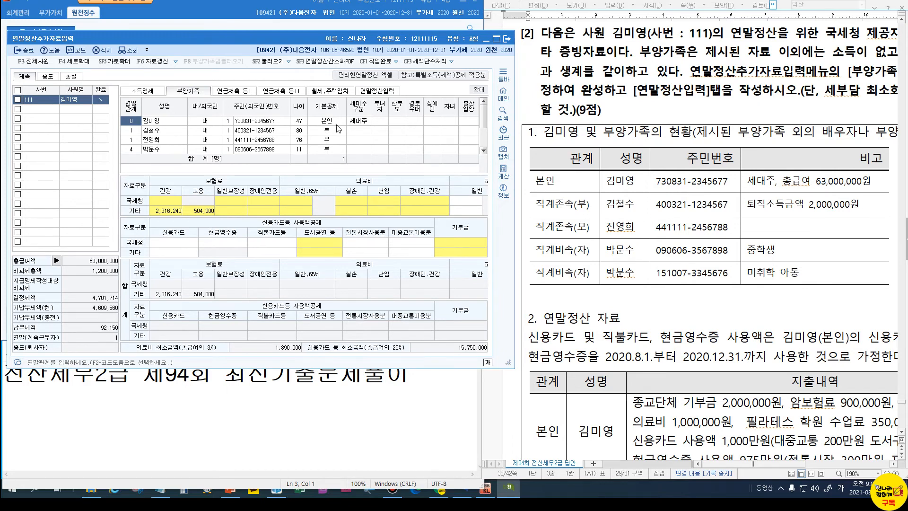
left_click(182, 131)
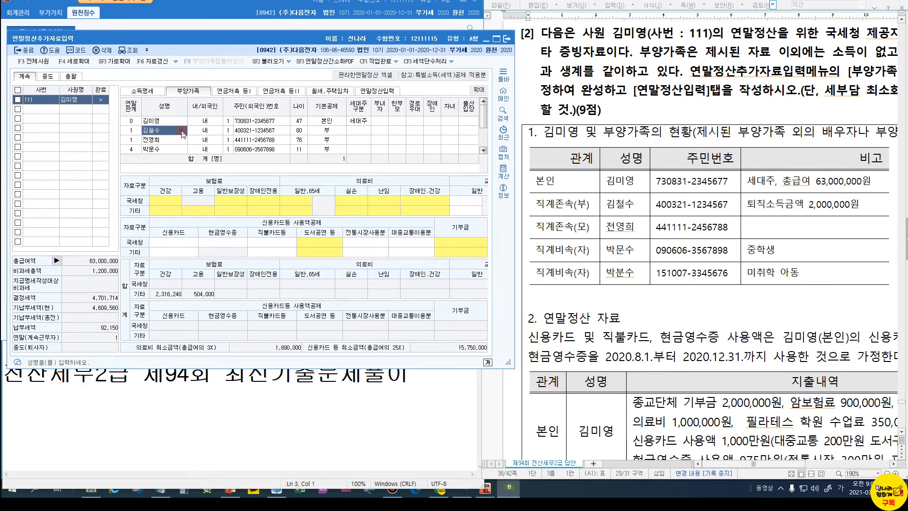
left_click(330, 134)
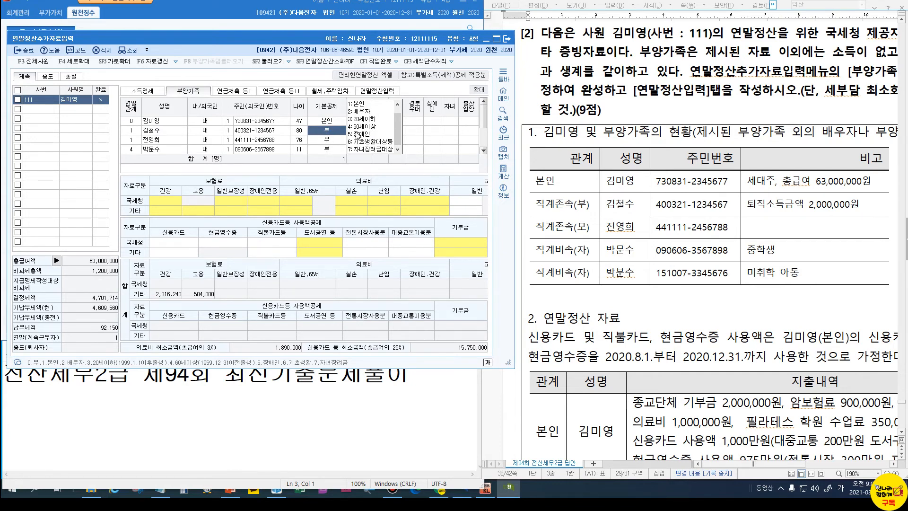
left_click(358, 127)
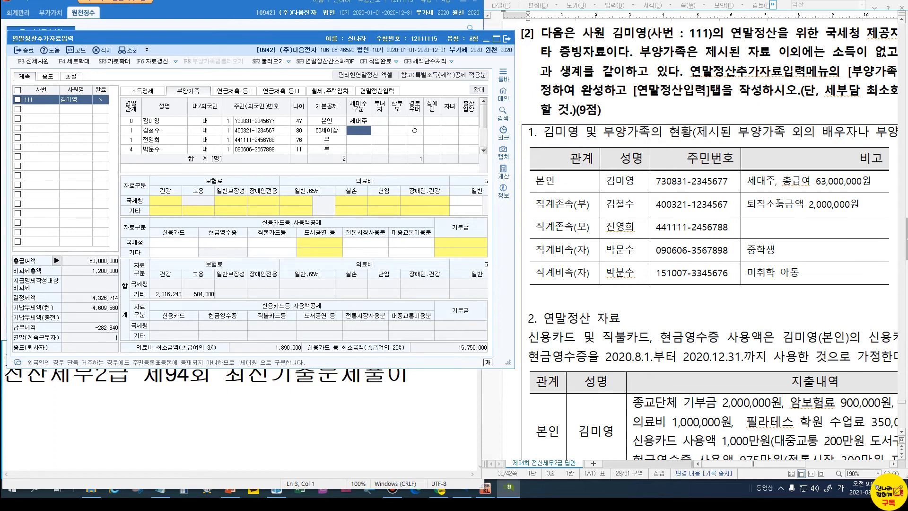
left_click(318, 132)
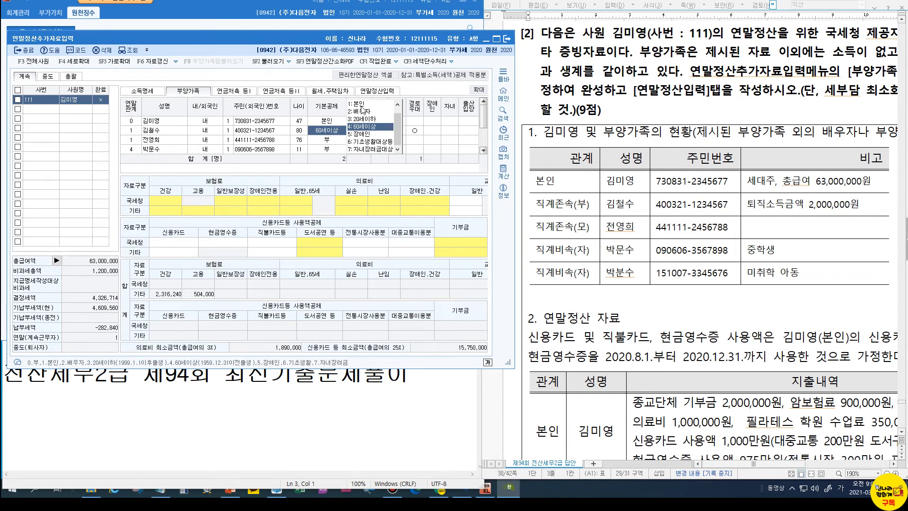
left_click(397, 124)
left_click_drag(395, 121, 396, 110)
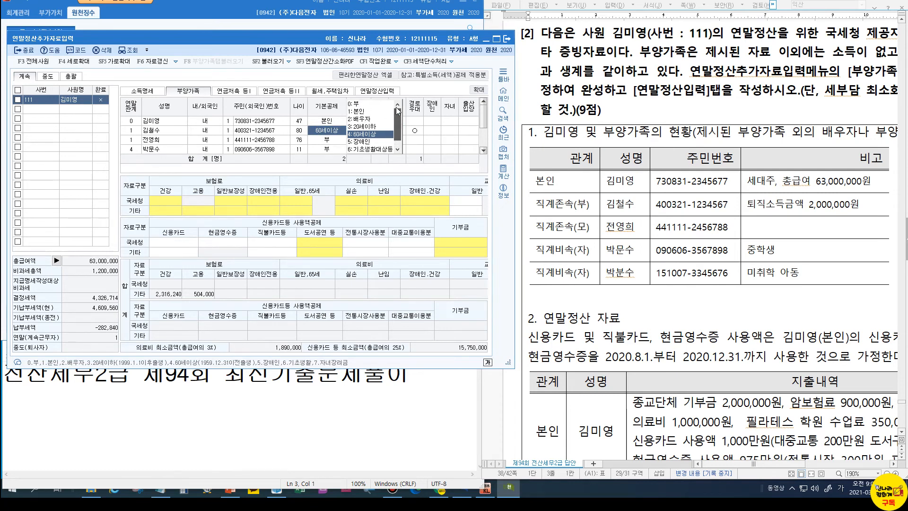
left_click(359, 105)
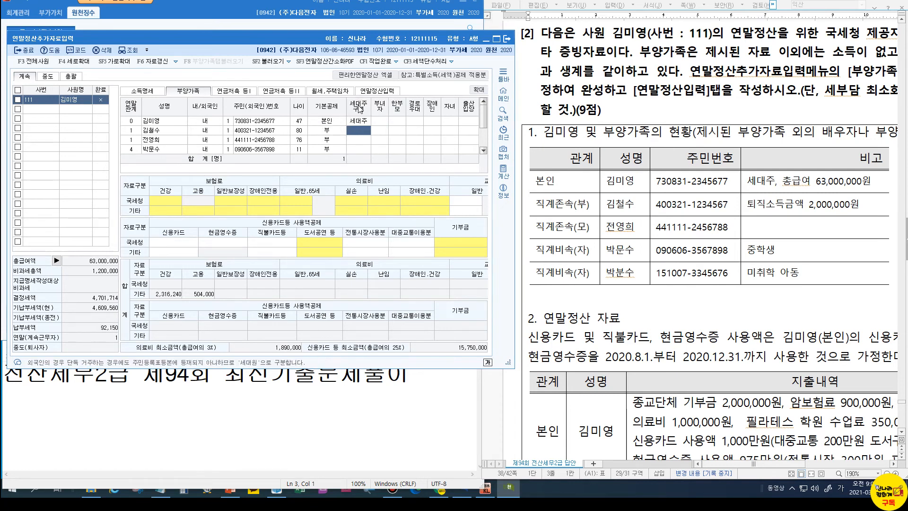
left_click(331, 141)
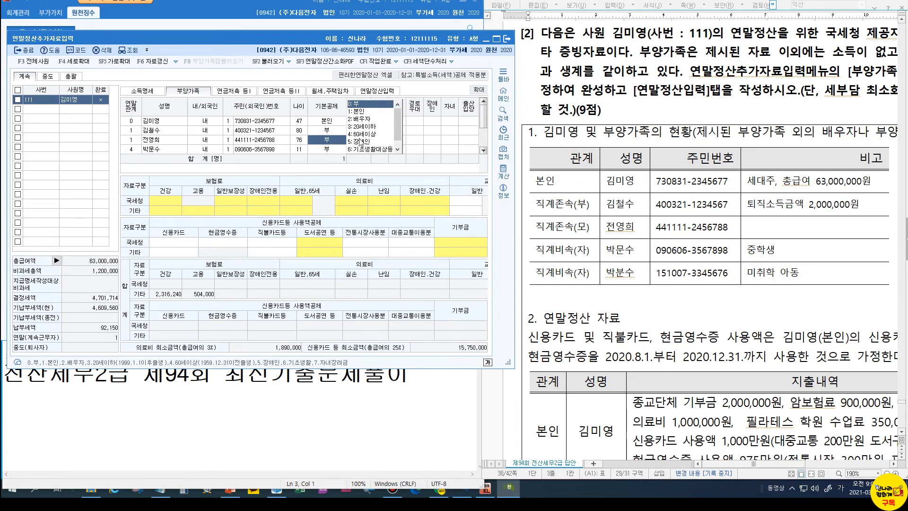
left_click(362, 134)
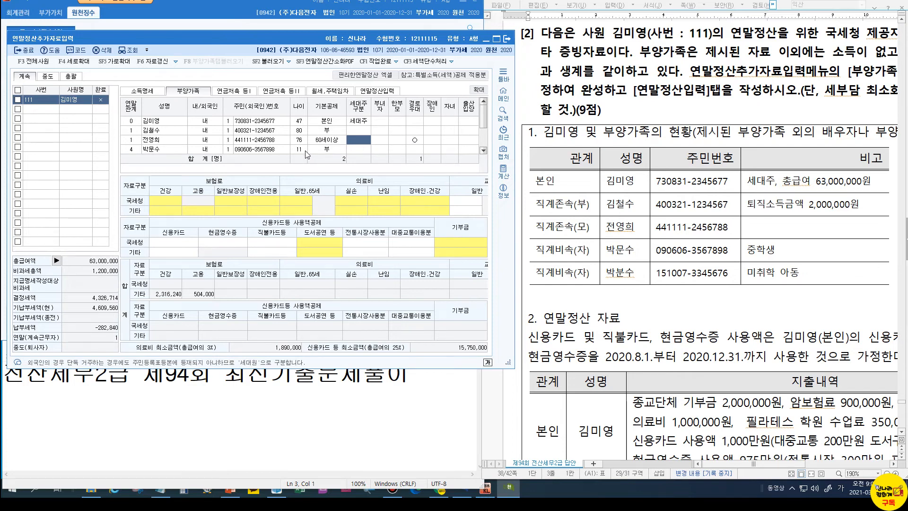
left_click(325, 150)
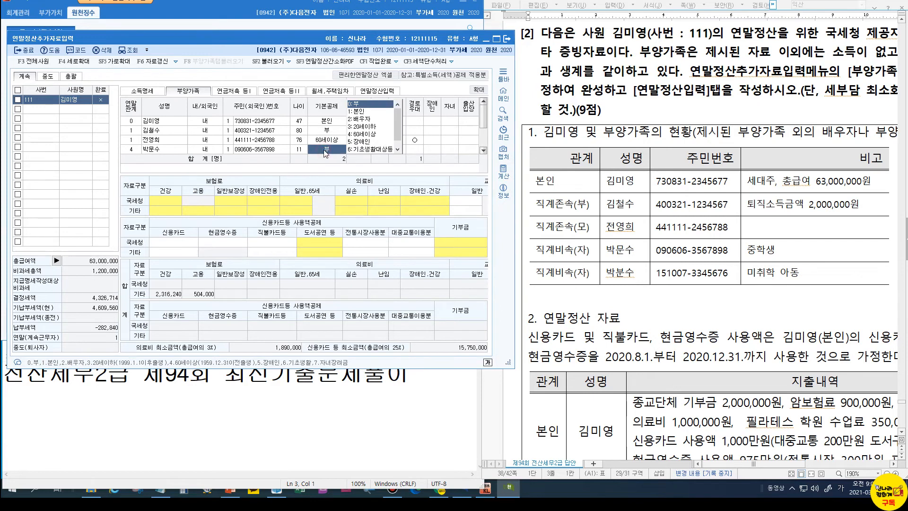
left_click(372, 127)
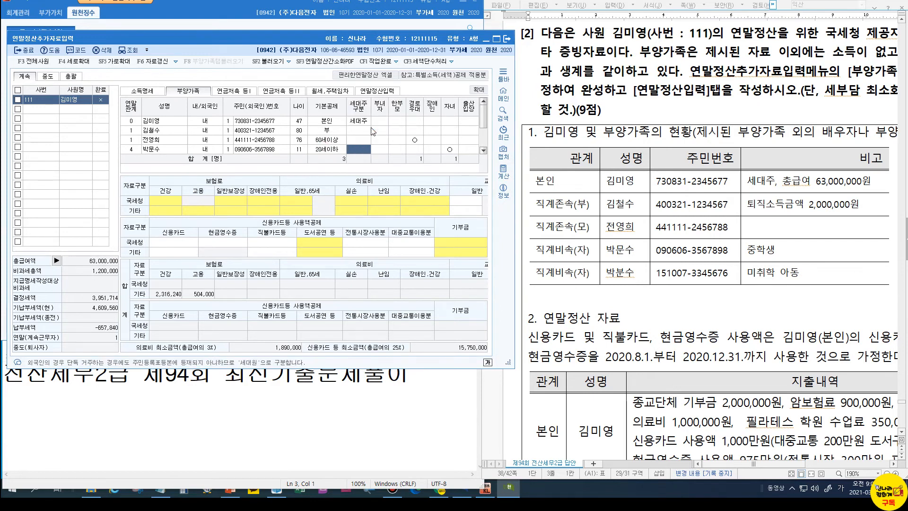
left_click(485, 141)
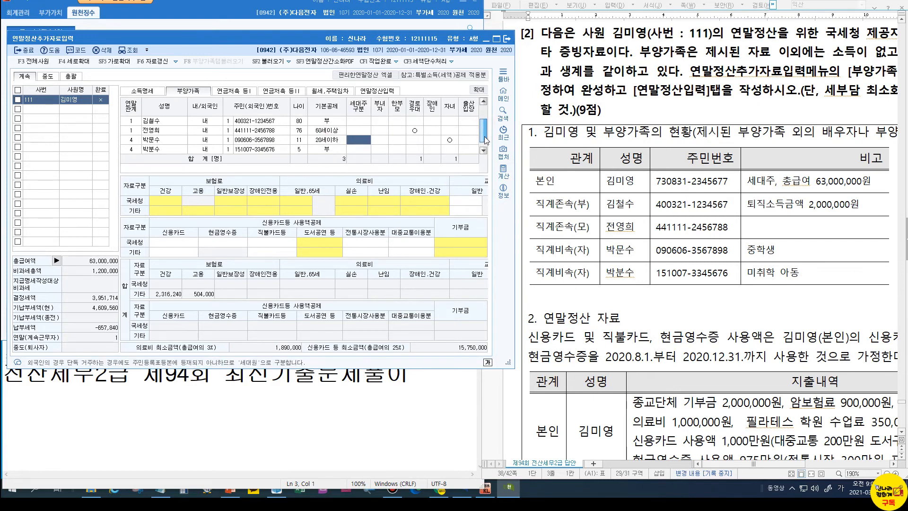
left_click(328, 150)
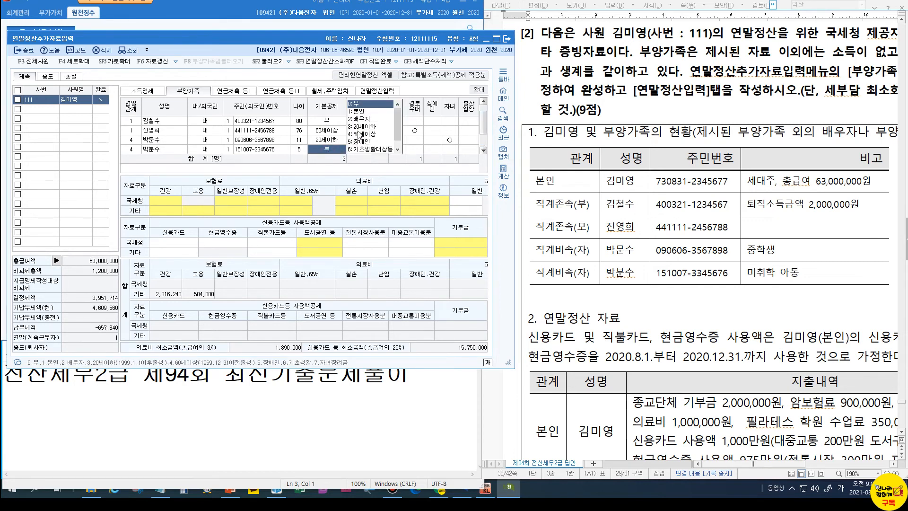
left_click(361, 127)
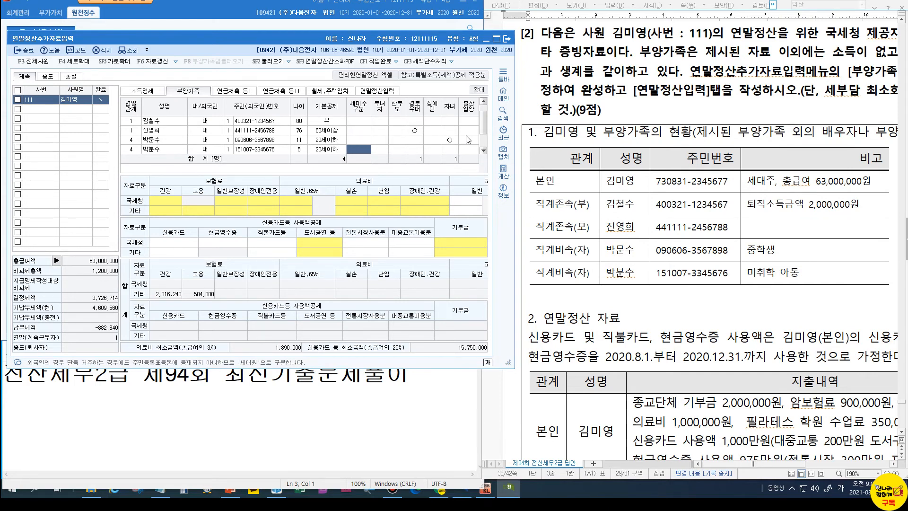
mouse_move(483, 125)
left_mouse_down()
mouse_move(484, 135)
mouse_move(491, 116)
left_mouse_up()
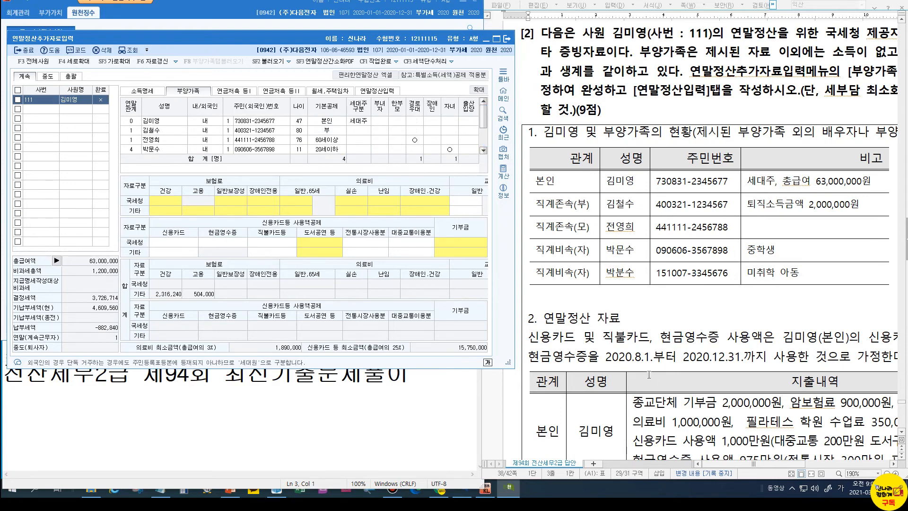
scroll(666, 336, "down", 4)
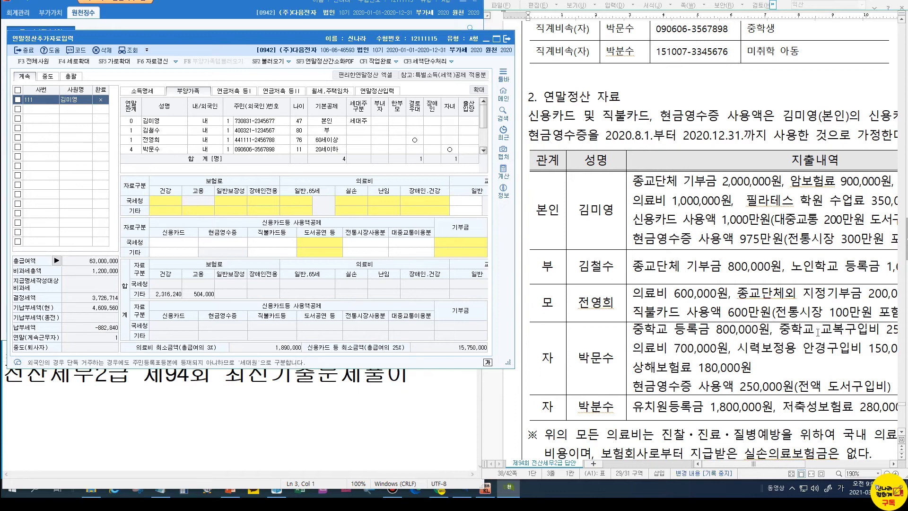
Return to KcLep and switch employee 111 to the 연말정산입력 tab
mouse_move(750, 468)
left_mouse_down()
mouse_move(785, 468)
mouse_move(754, 470)
left_mouse_up()
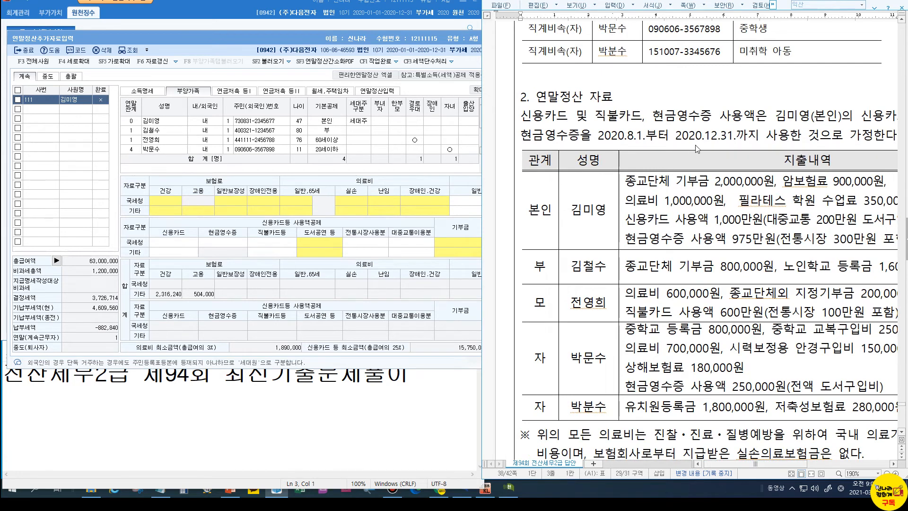
left_click(245, 140)
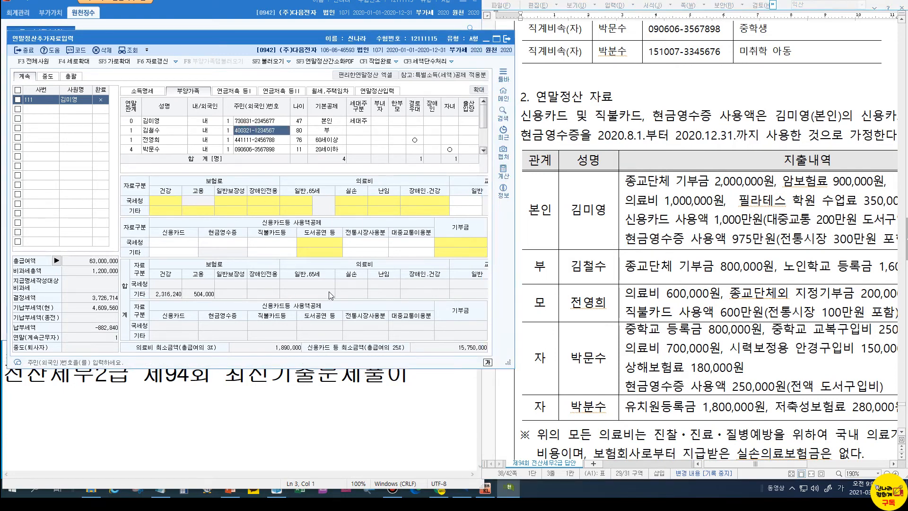
left_click(367, 93)
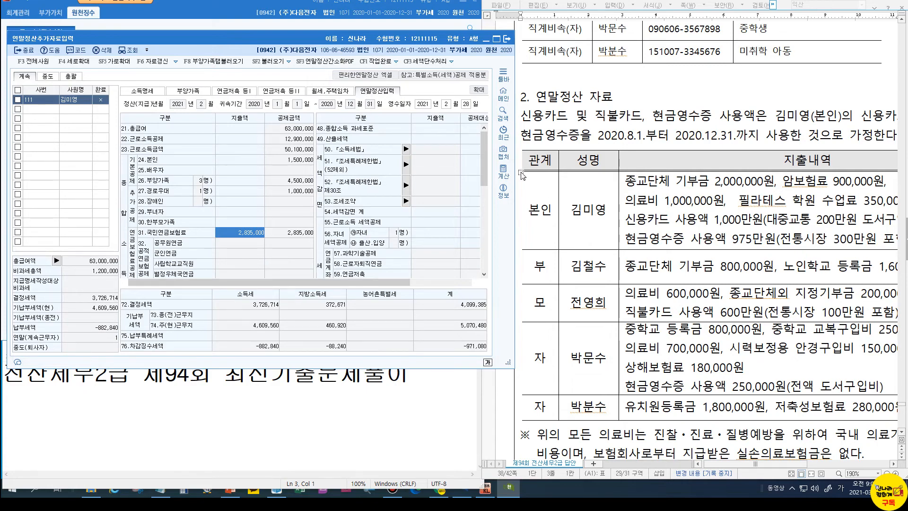
Open the 기부금 breakdown from the 63.기부금 지출액 line
scroll(485, 176, "down", 1)
left_click_drag(484, 171, 488, 212)
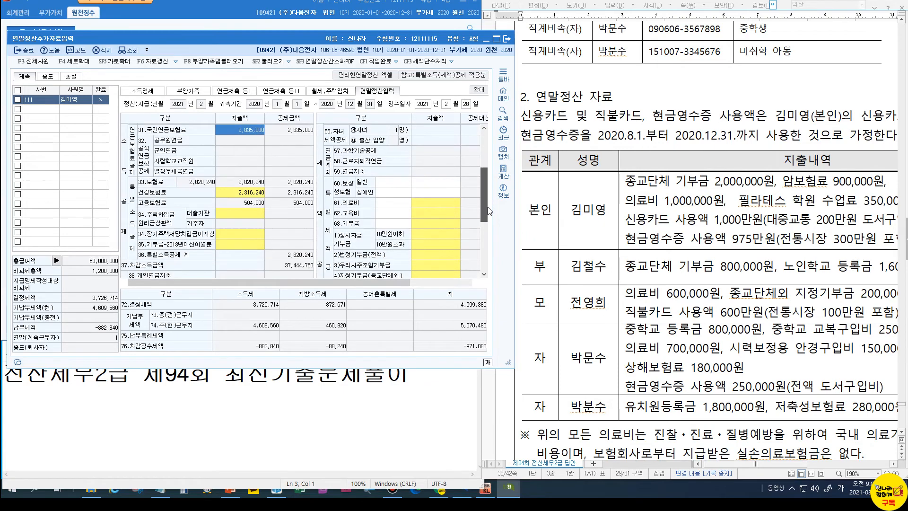
left_click(435, 225)
double_click(429, 225)
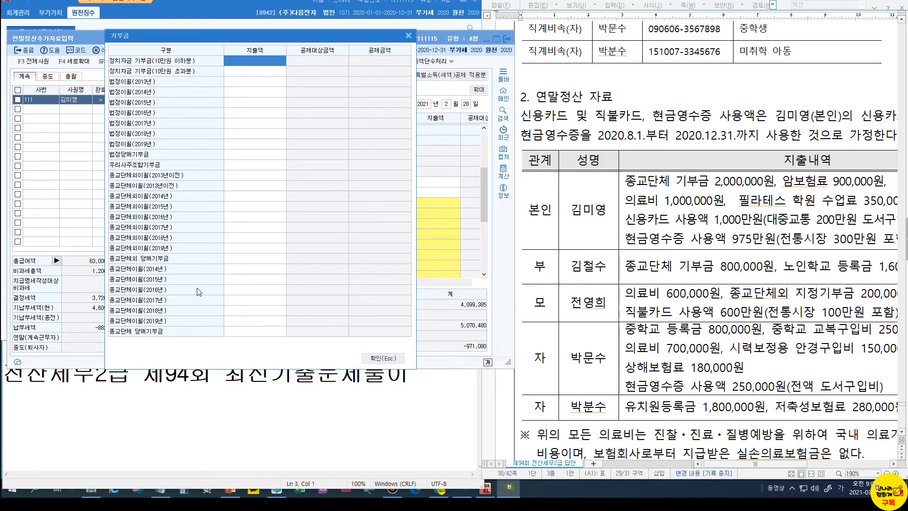
Enter a 2,000,000 current-year 종교단체 donation and confirm the dialog
left_click(238, 333)
key("ctrl")
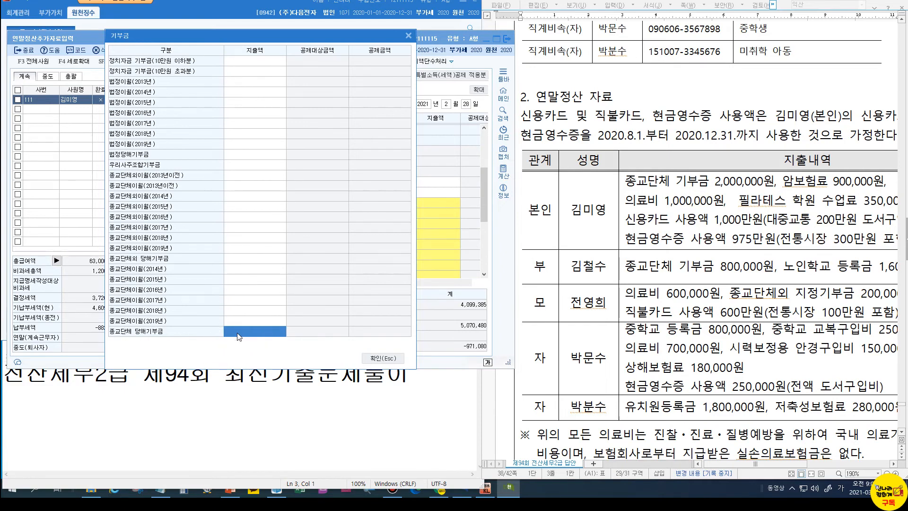
left_click(239, 336)
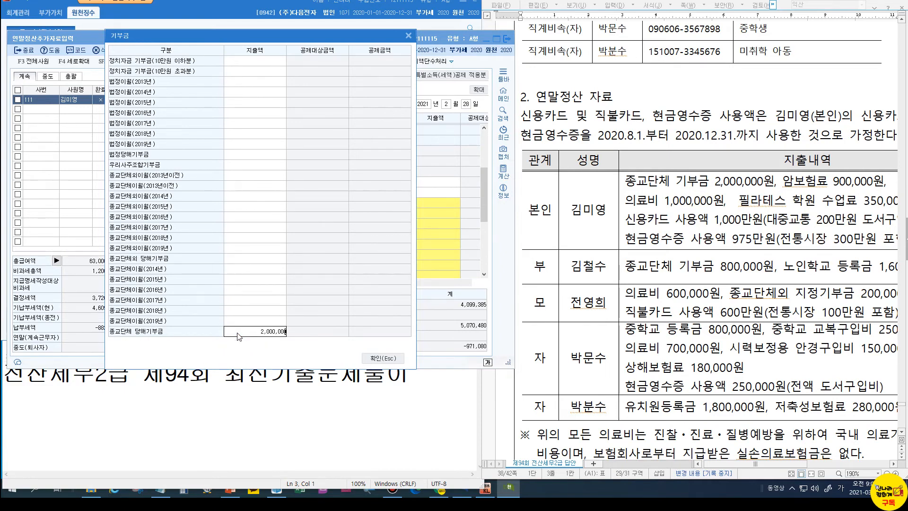
key("Return")
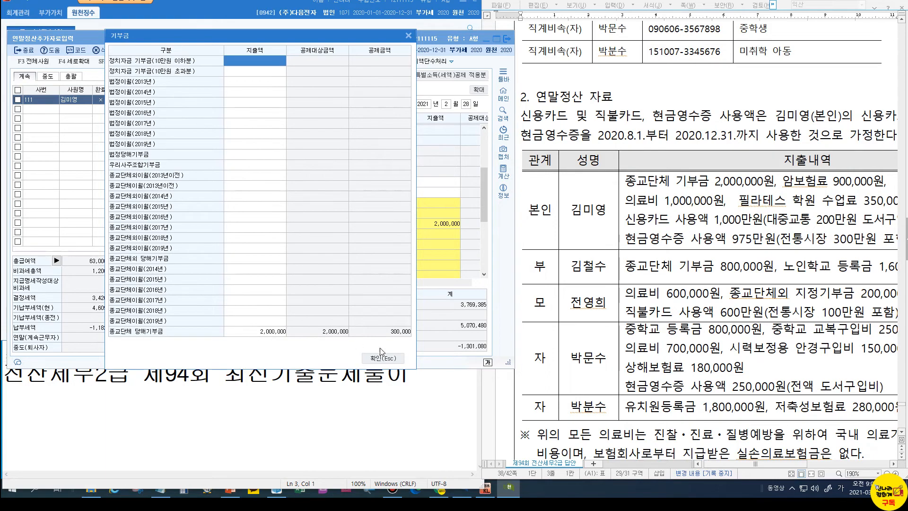
left_click(399, 360)
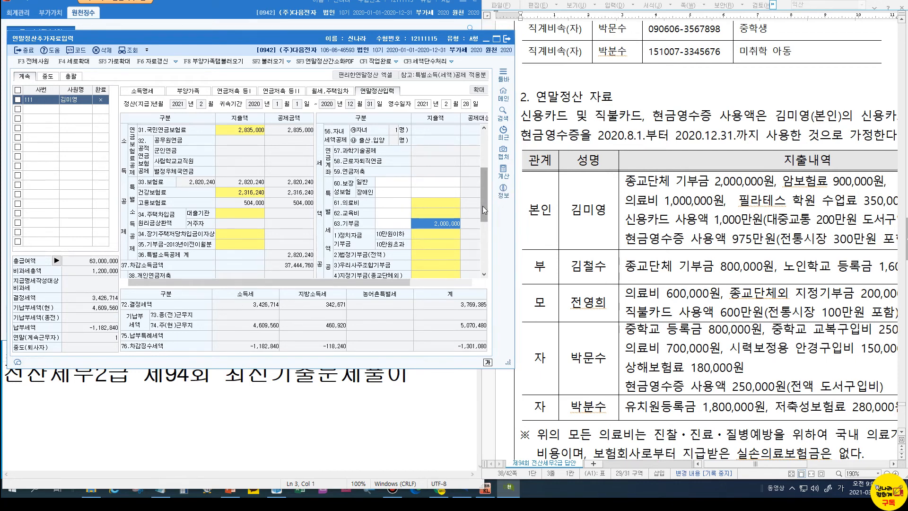
Enter 900,000 on line 60 보장성보험 일반, then open the 61.의료비 breakdown
left_click_drag(486, 195, 486, 171)
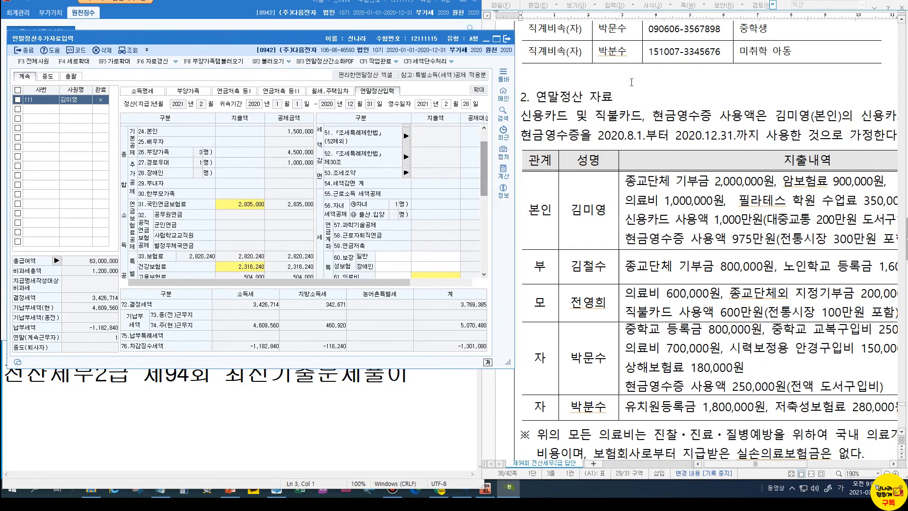
scroll(356, 203, "down", 2)
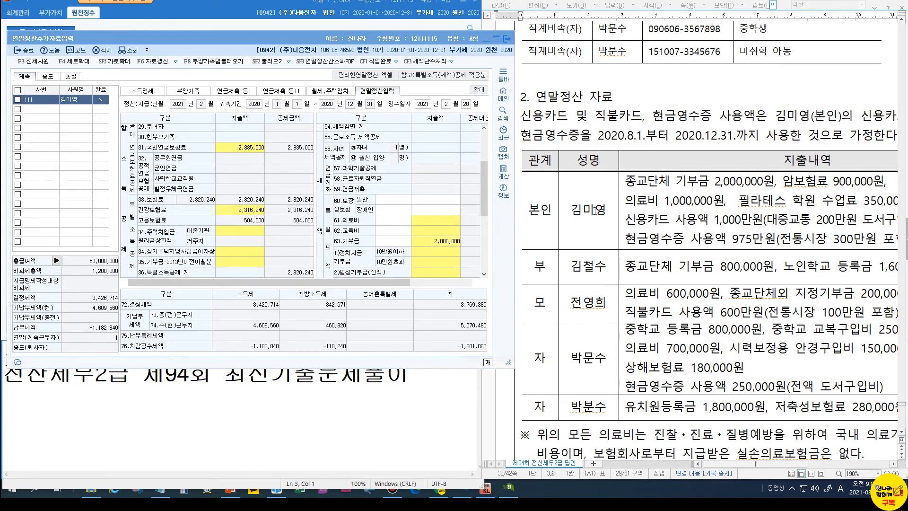
left_click(401, 201)
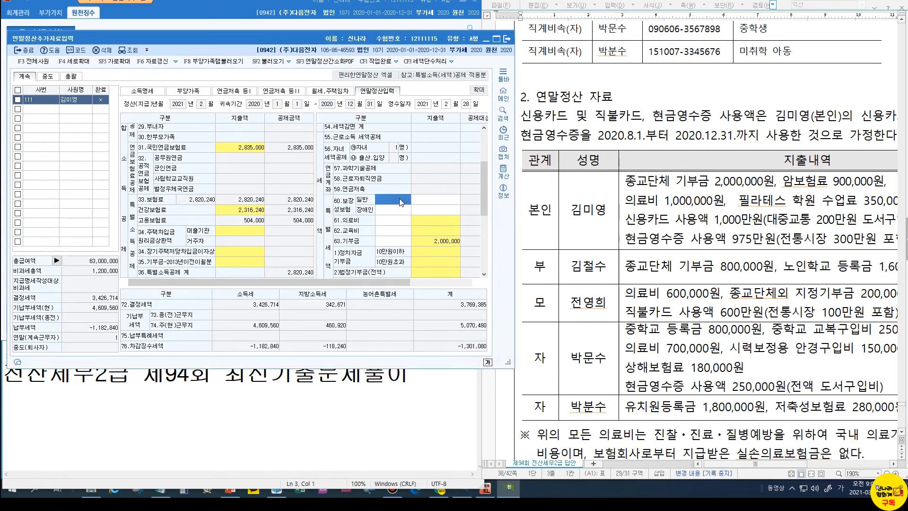
left_click(427, 200)
type("900,000")
key("Return")
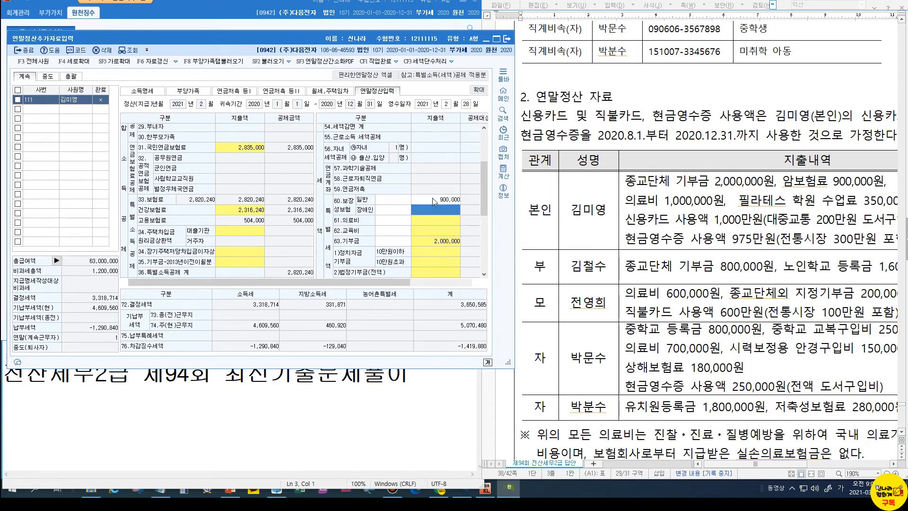
left_click(432, 221)
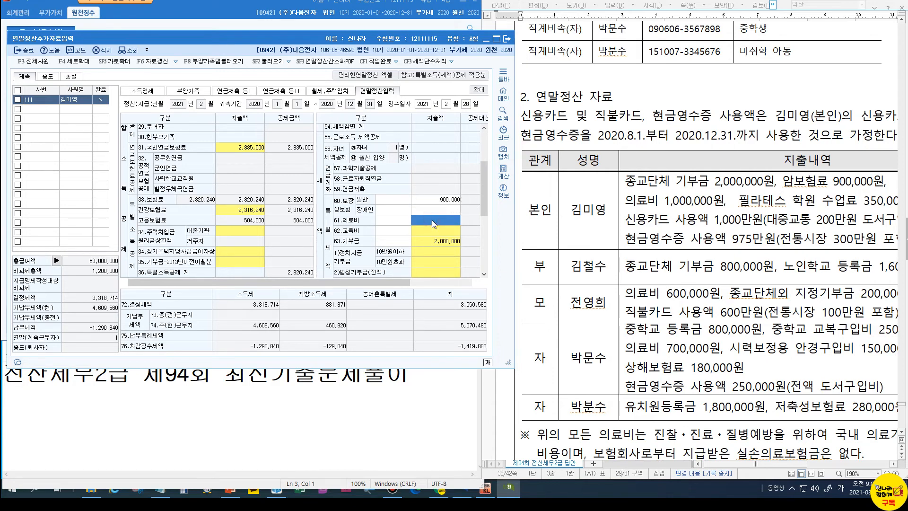
left_click(434, 224)
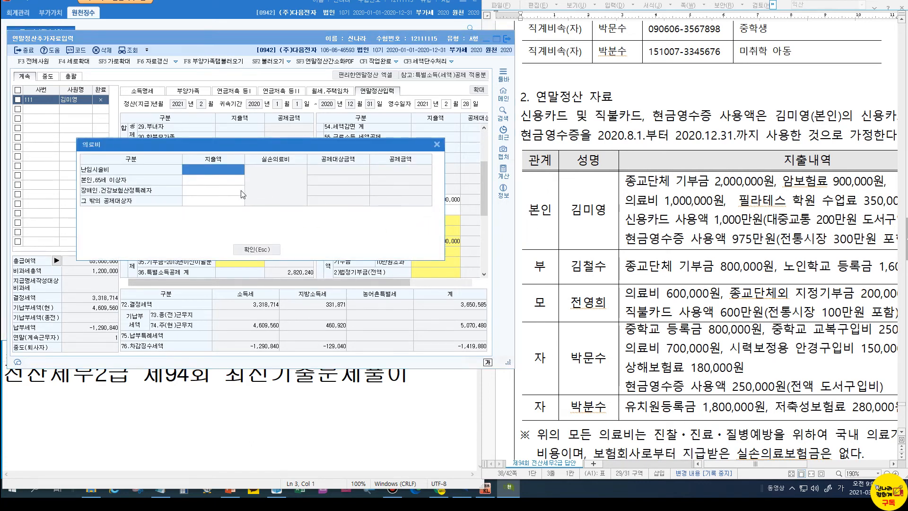
Enter 1,000,000 under 본인,65세 이상자 medical expenses and close the dialog
left_click(225, 184)
type("1000000")
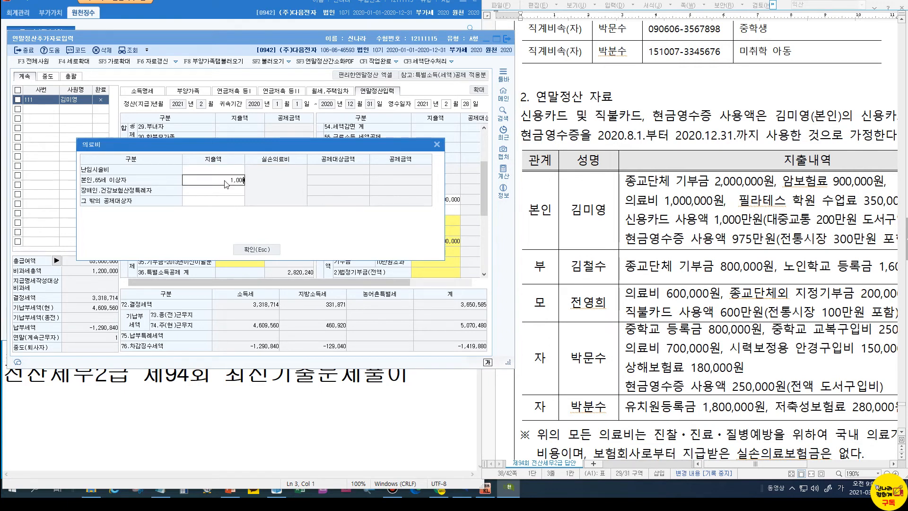
key("Return")
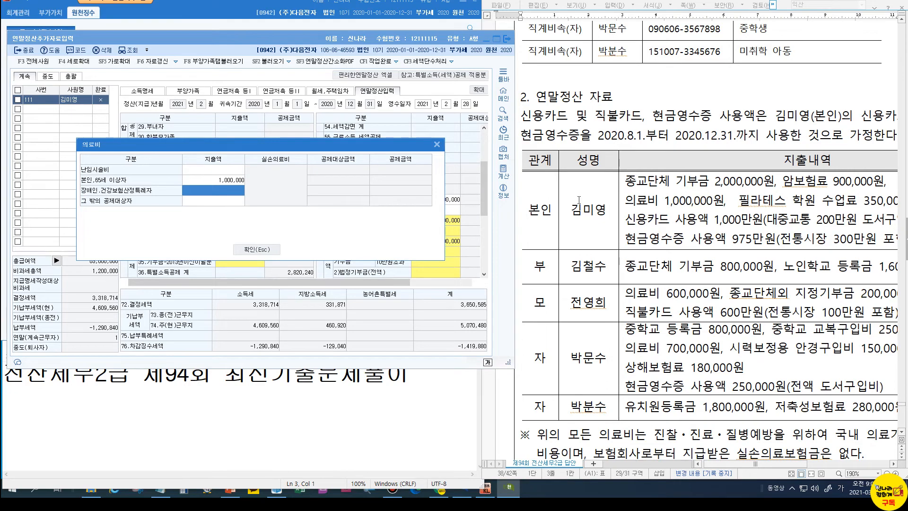
left_click(247, 248)
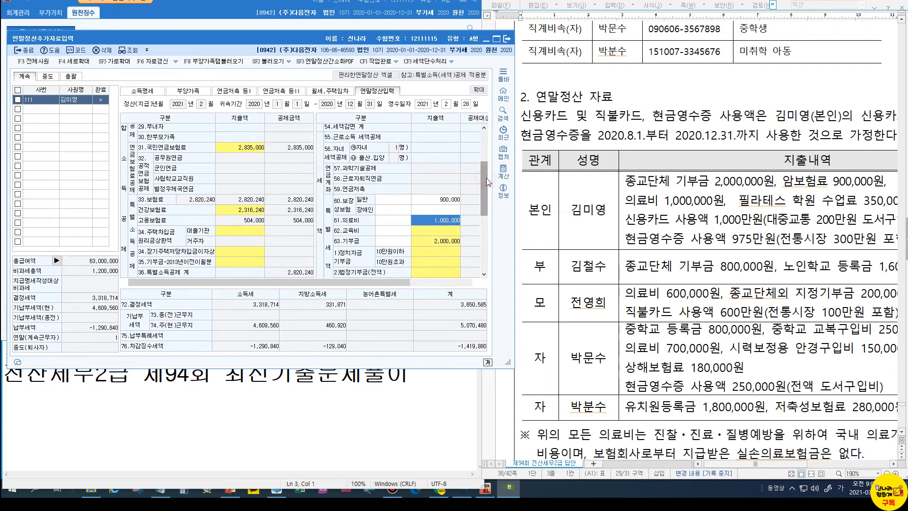
left_click_drag(487, 178, 484, 223)
Open the line 42 card breakdown: transport 2,000,000, books/performances 700,000, credit card 7,300,000
left_click(234, 240)
left_click(235, 241)
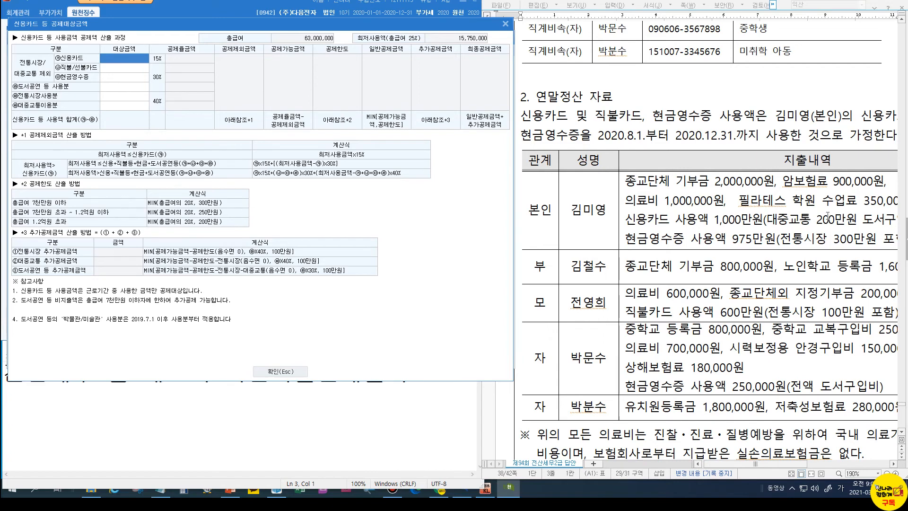
left_click_drag(783, 465, 808, 466)
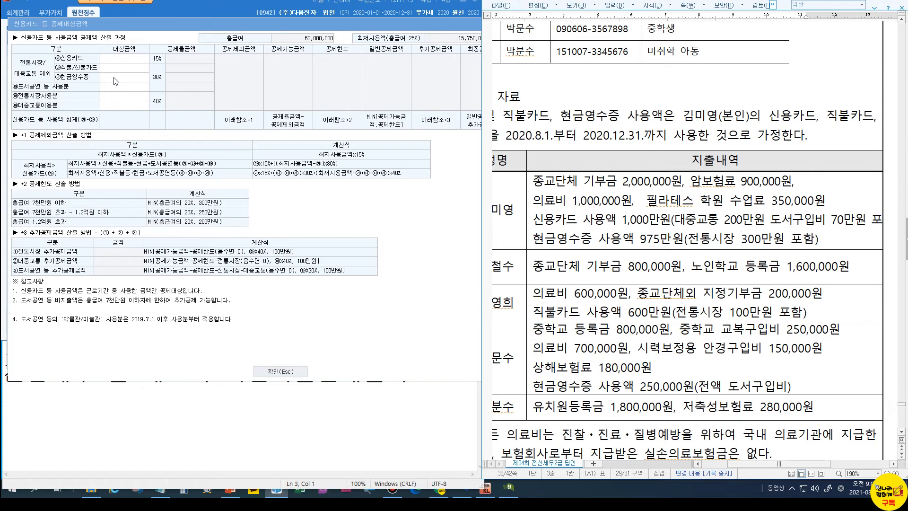
left_click(119, 59)
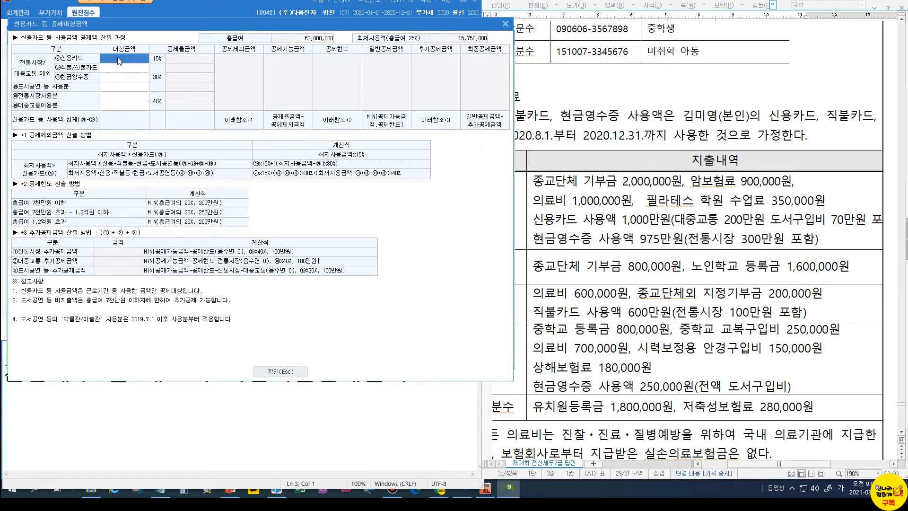
left_click(114, 106)
type("2000000")
key("Return")
left_click(123, 86)
type("700,000")
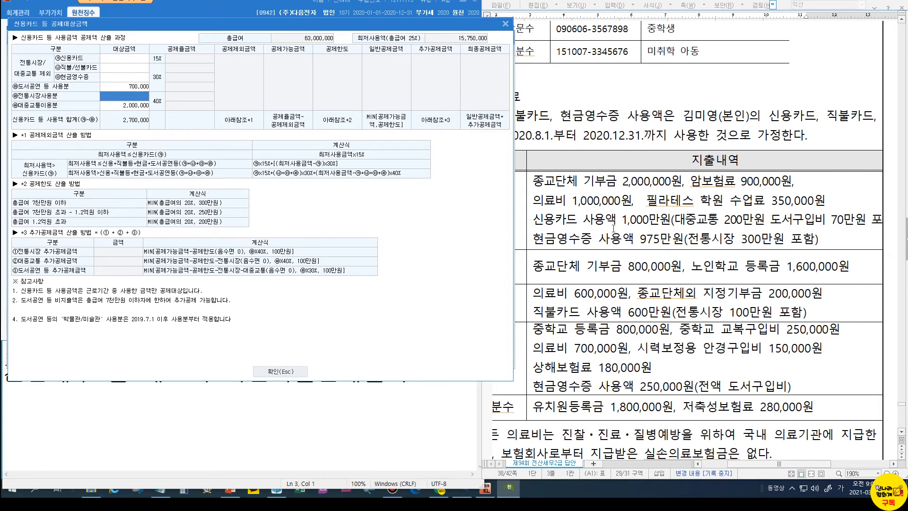
left_click(139, 58)
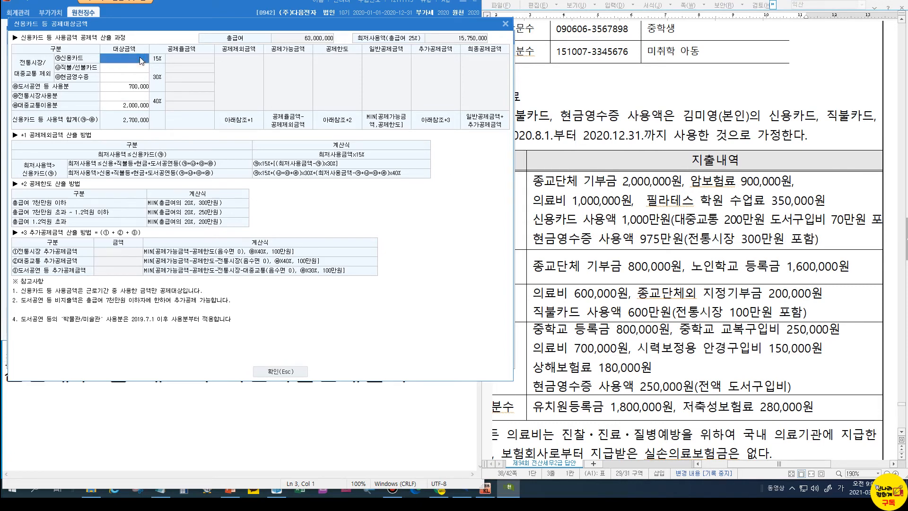
type("7,300,000")
key("Return")
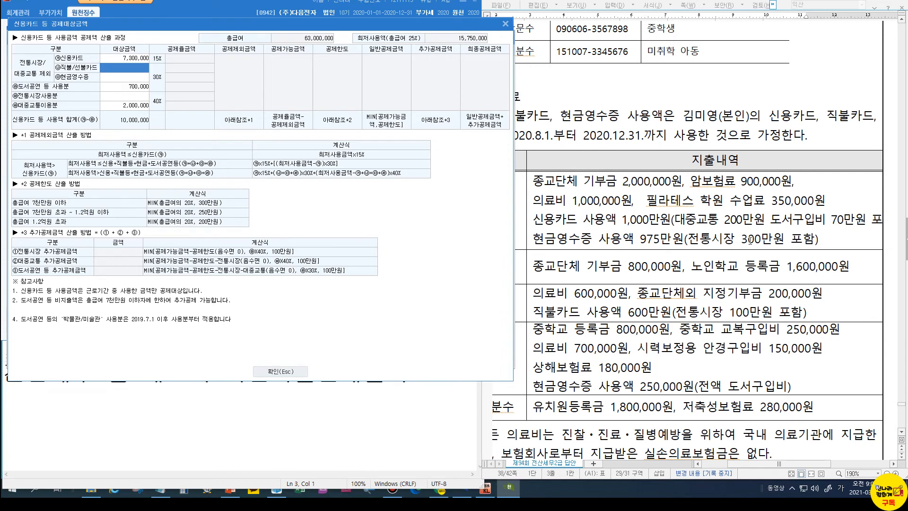
Add traditional market 3,000,000 and cash receipts 6,750,000, then confirm the breakdown
left_click(132, 78)
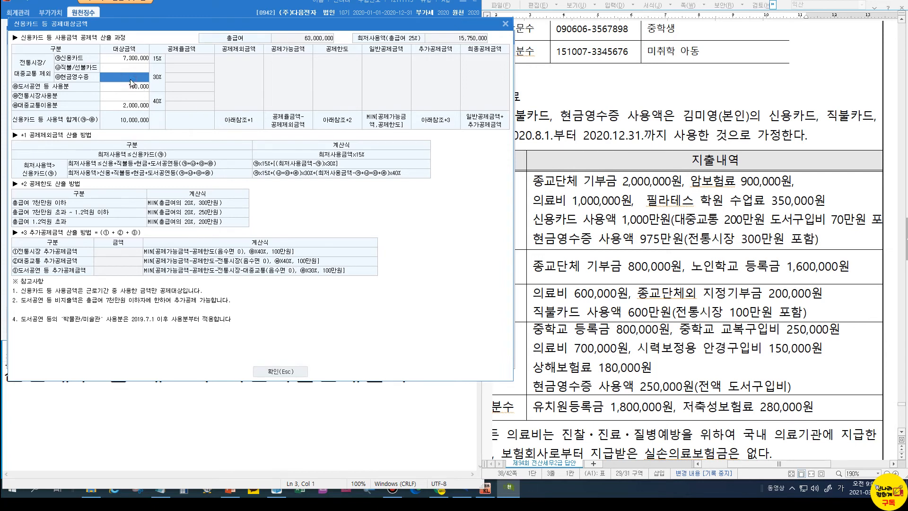
left_click(130, 96)
left_click(131, 98)
key("Return")
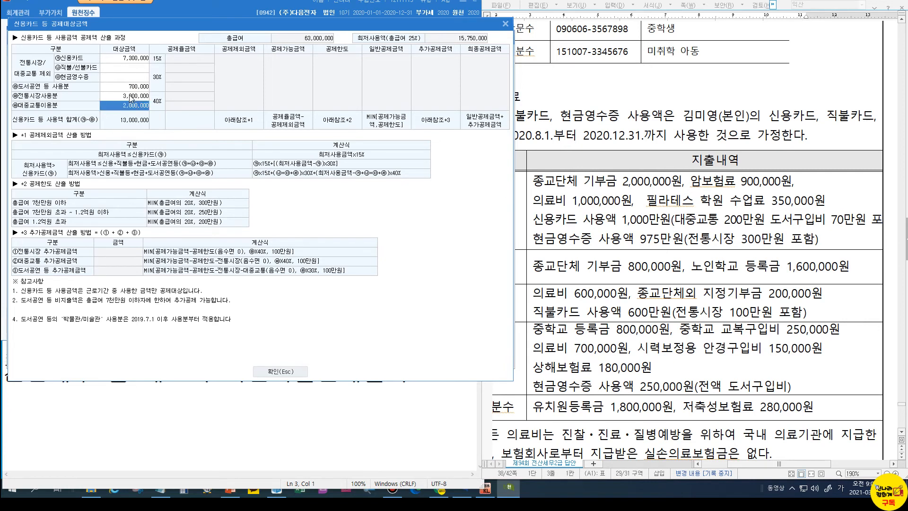
left_click(122, 77)
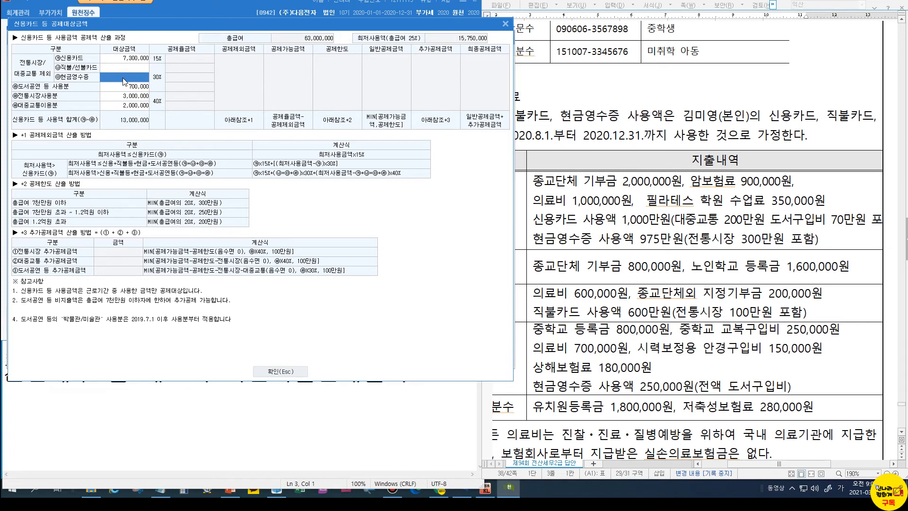
type("6,750,000")
key("Return")
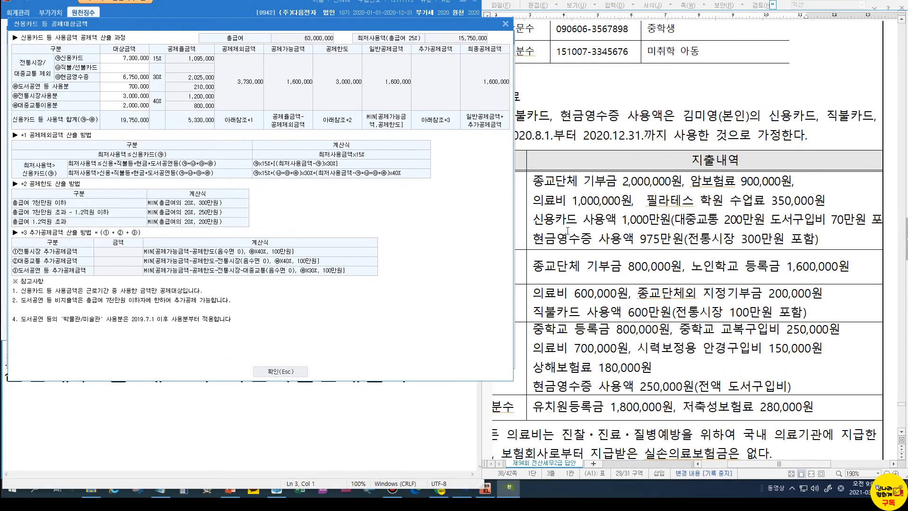
left_click(255, 372)
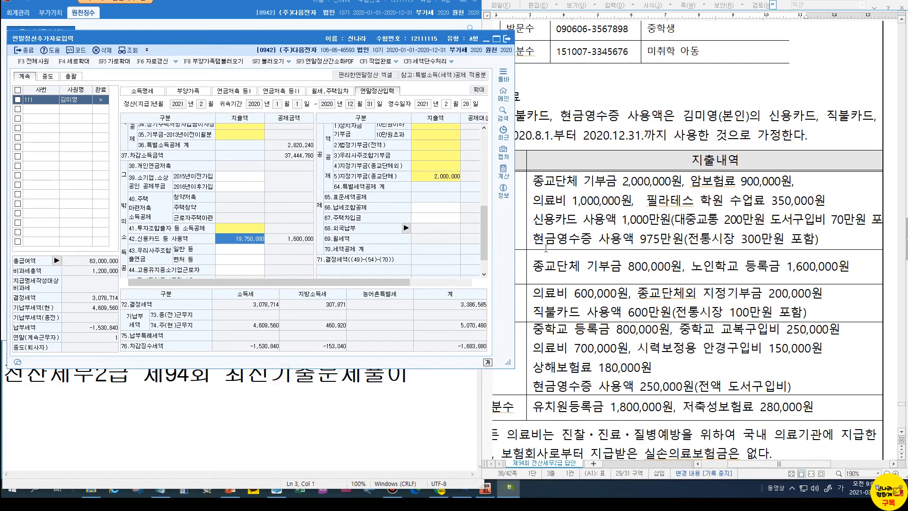
Review the answer key's 연말정산 expense table, then reopen the 61.의료비 breakdown
left_click(547, 213)
left_click_drag(748, 464, 721, 463)
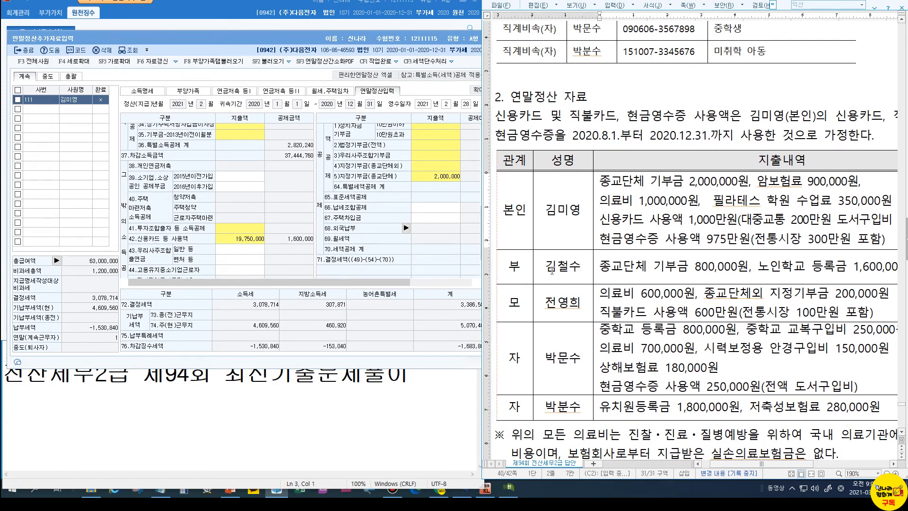
scroll(635, 185, "up", 5)
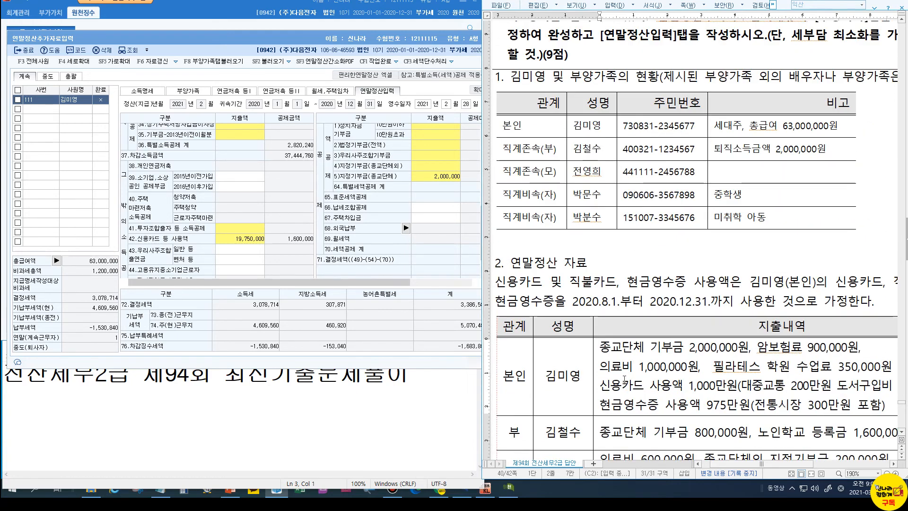
scroll(621, 423, "down", 2)
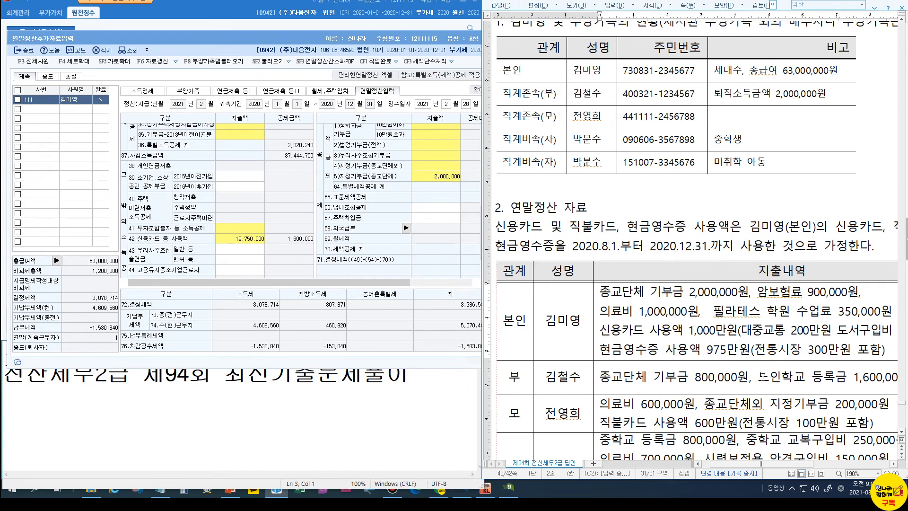
scroll(764, 378, "down", 3)
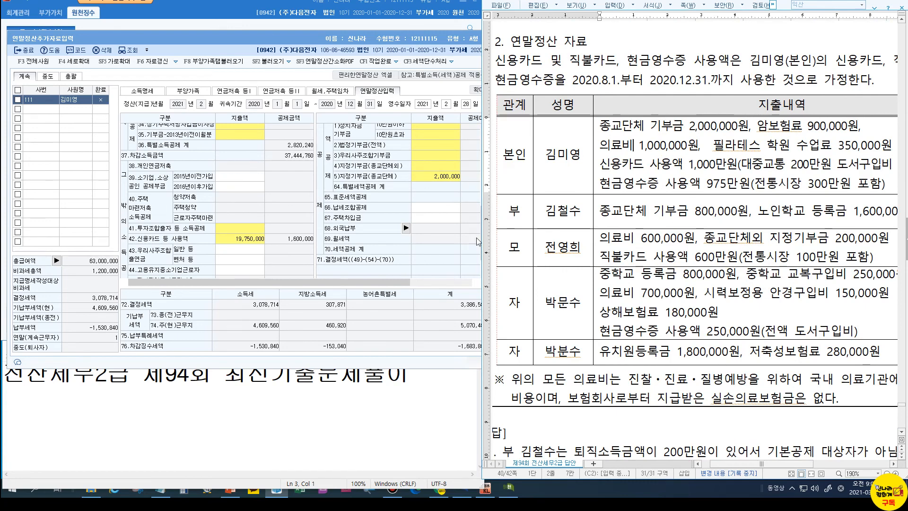
scroll(409, 220, "up", 2)
left_click(441, 151)
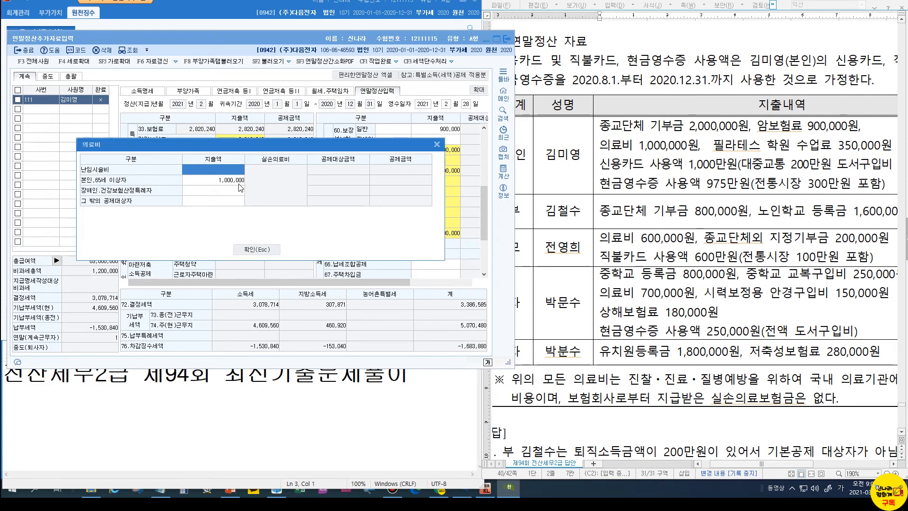
Replace the employee's own 1,000,000 medical expense with 1,600,000 and close the medical breakdown
left_click(232, 181)
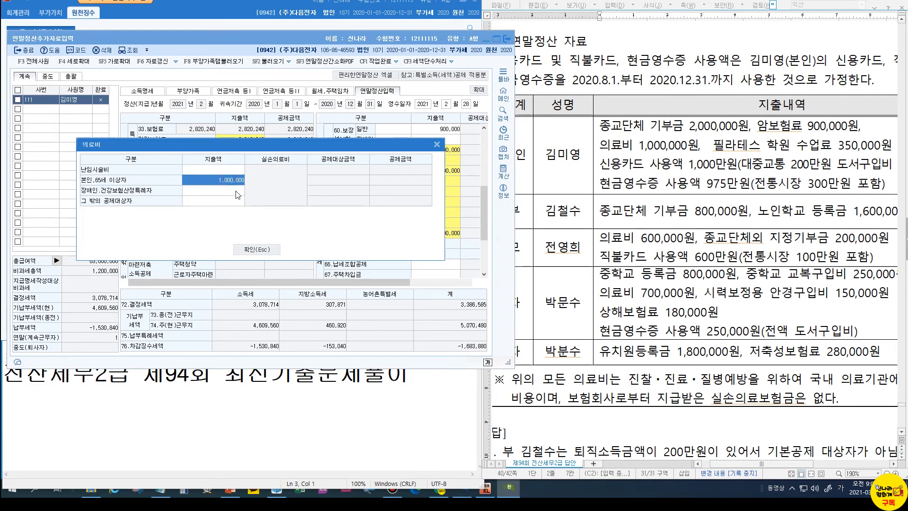
key("BackSpace")
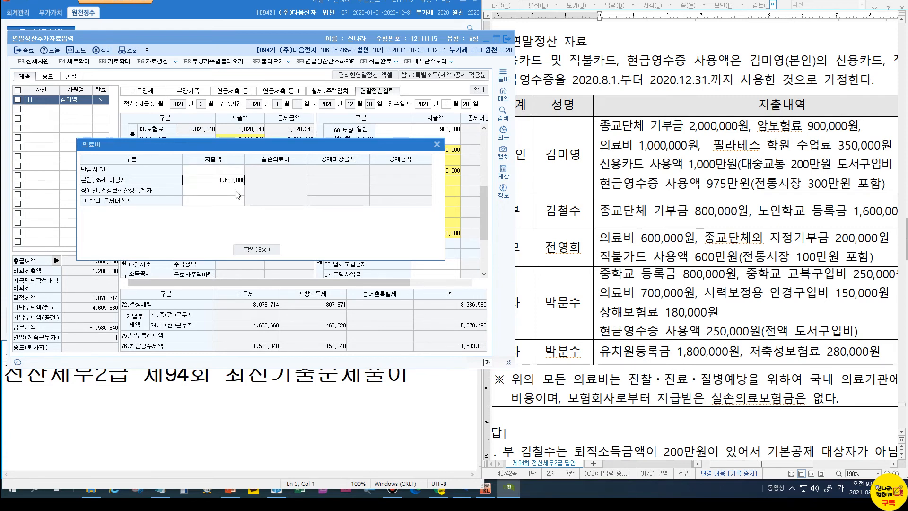
type("1600000")
key("Return")
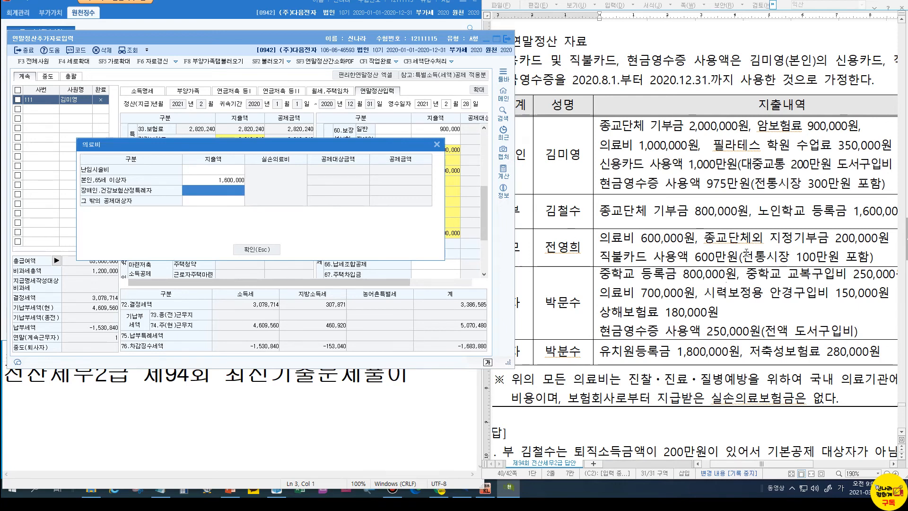
left_click(260, 249)
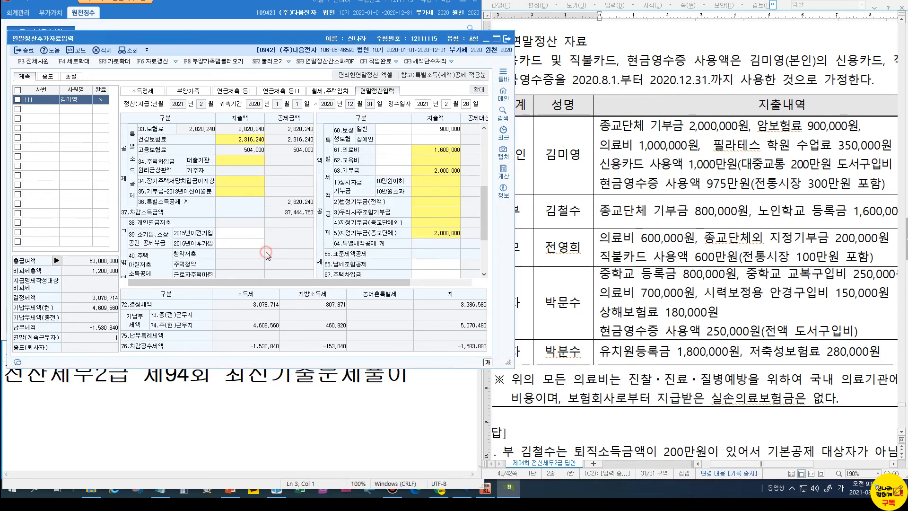
Enter a 200,000 current-year non-religious designated donation in the donation breakdown
left_click(432, 223)
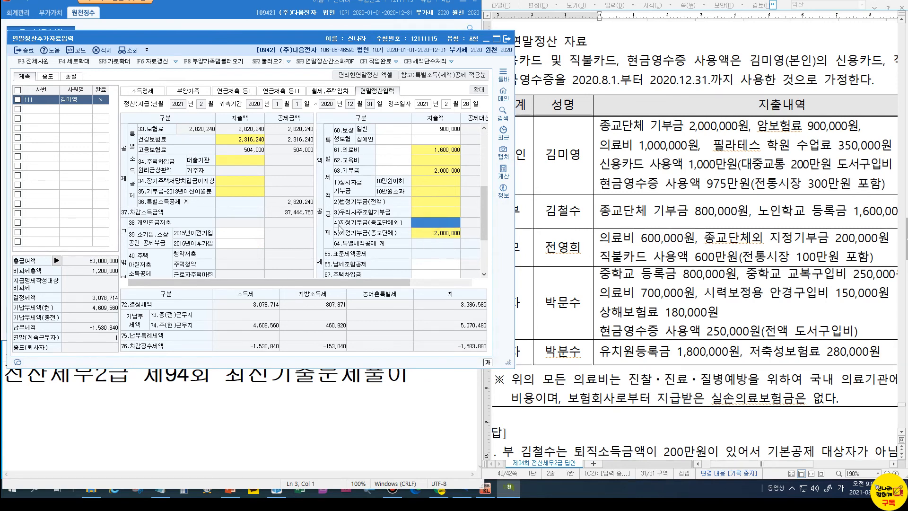
double_click(423, 222)
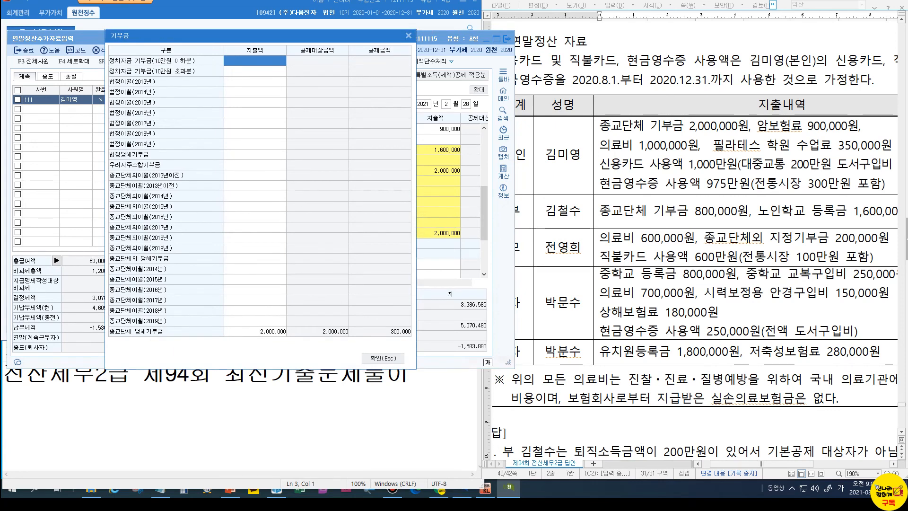
left_click(1, 321)
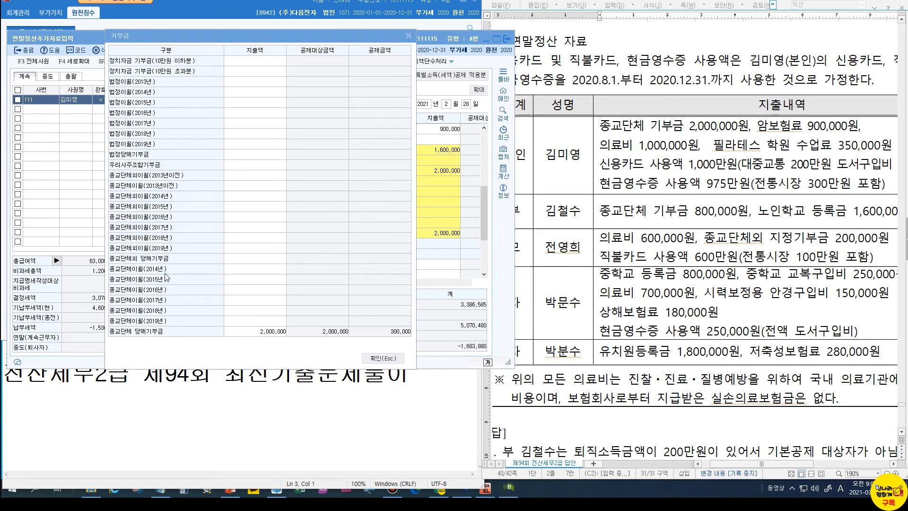
left_click(166, 274)
left_click(166, 247)
left_click(236, 240)
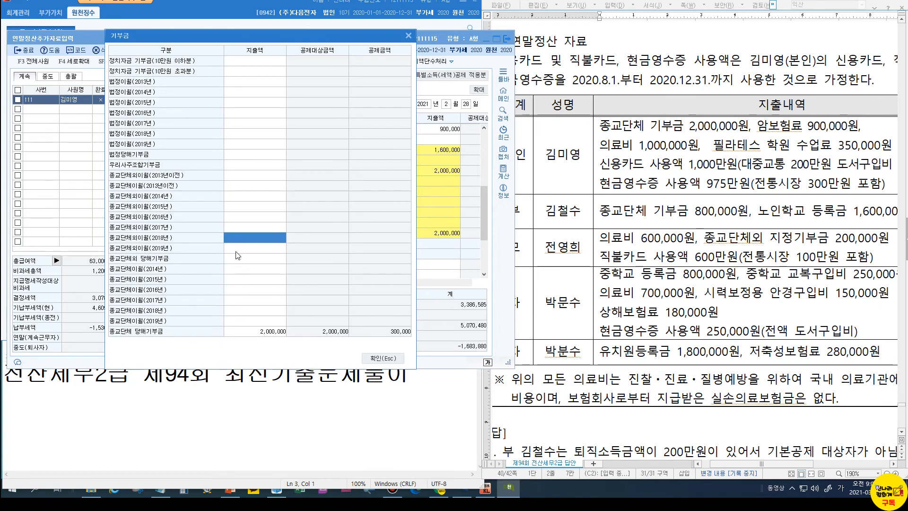
left_click(238, 258)
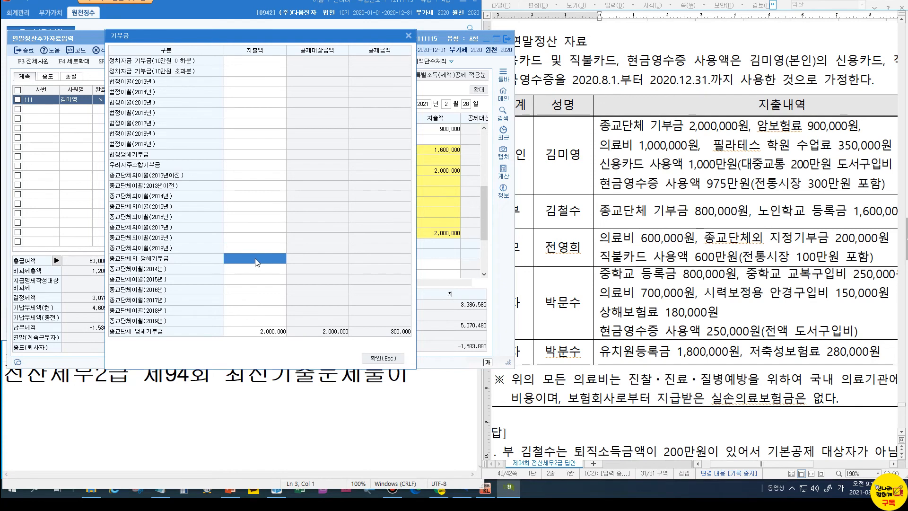
type("2000000")
key("Return")
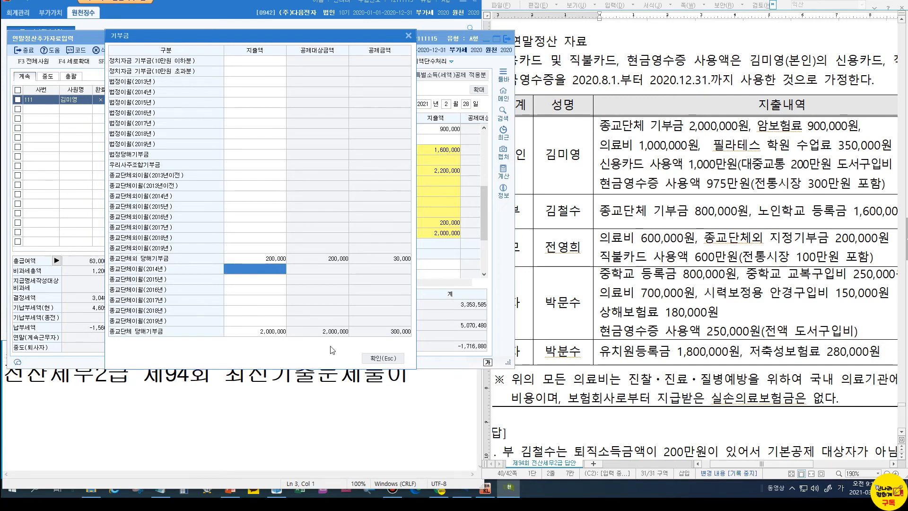
left_click(379, 361)
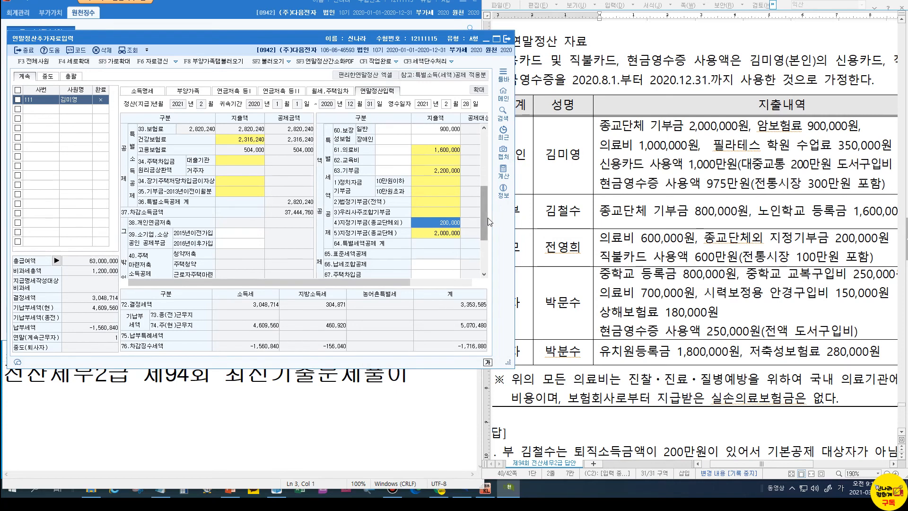
left_click_drag(484, 232, 483, 257)
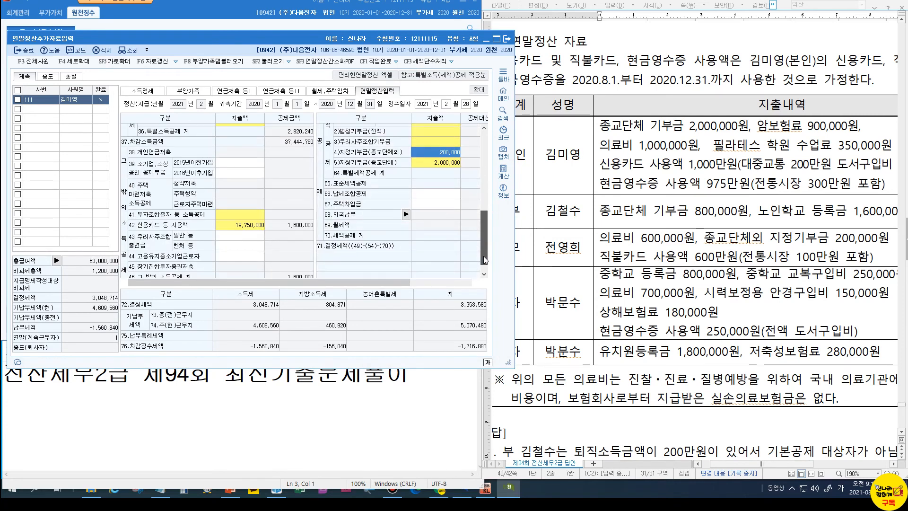
left_click(245, 229)
Enter 5,000,000 debit/prepaid card and 4,000,000 traditional-market spending in the card breakdown
double_click(244, 227)
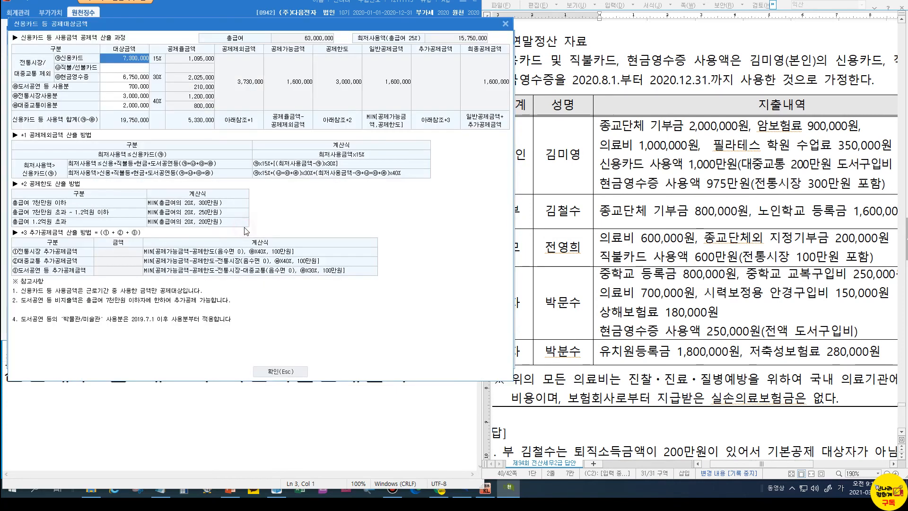
left_click(844, 3)
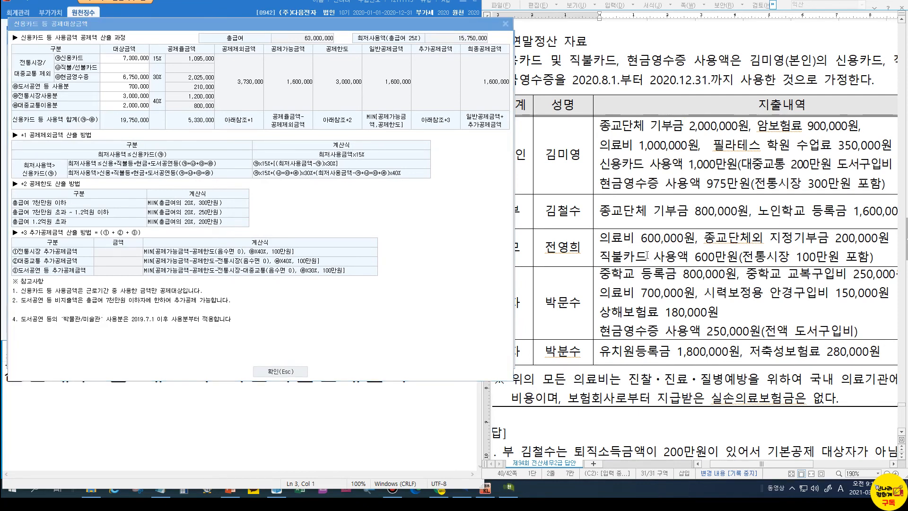
left_click(123, 69)
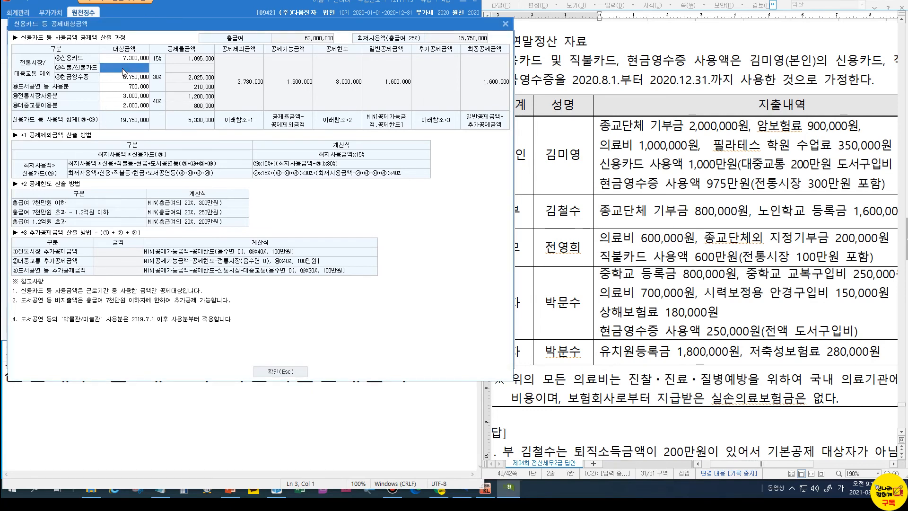
type("5000000")
key("Return")
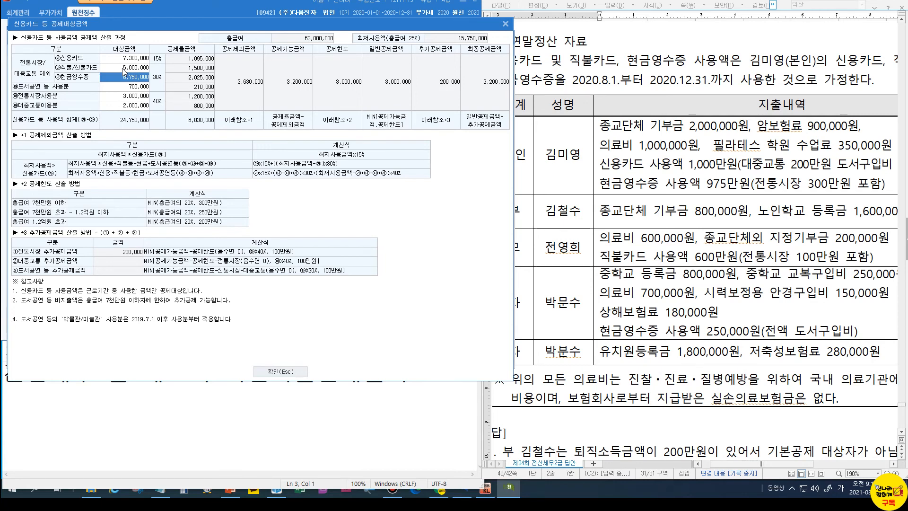
left_click(121, 96)
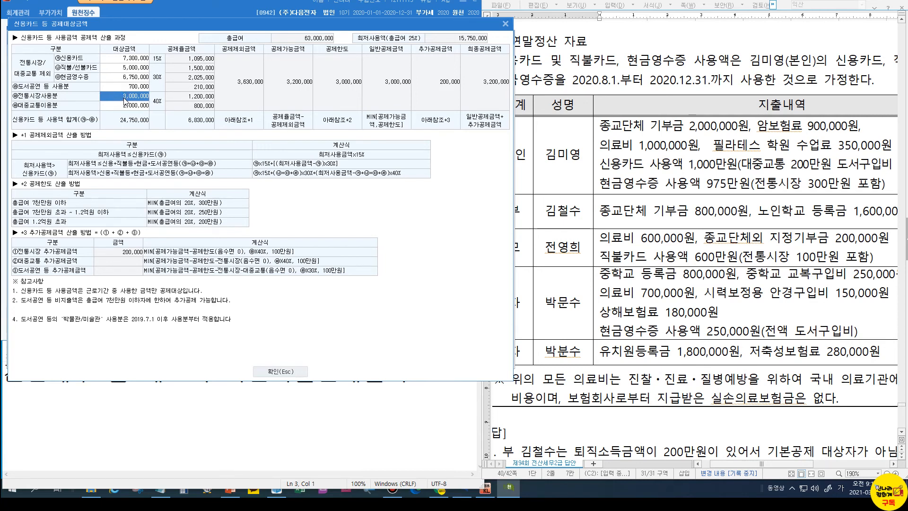
type("4000000")
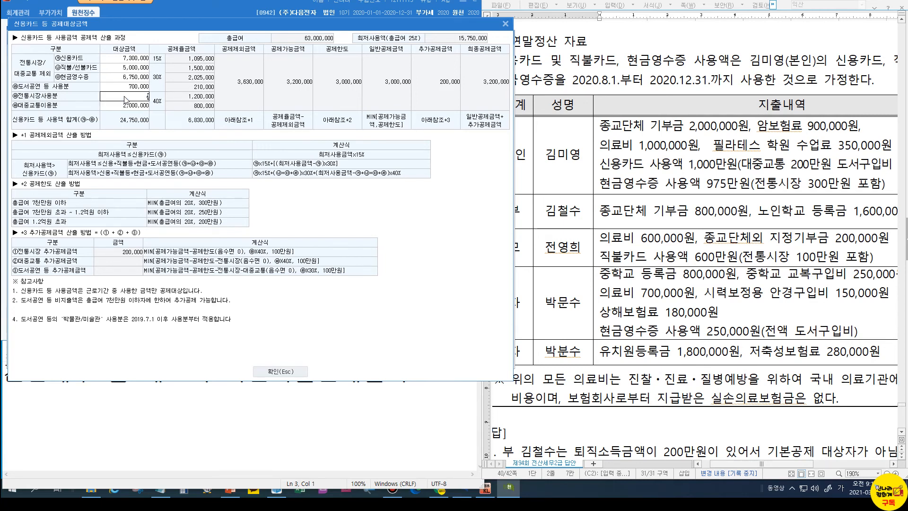
left_click(280, 371)
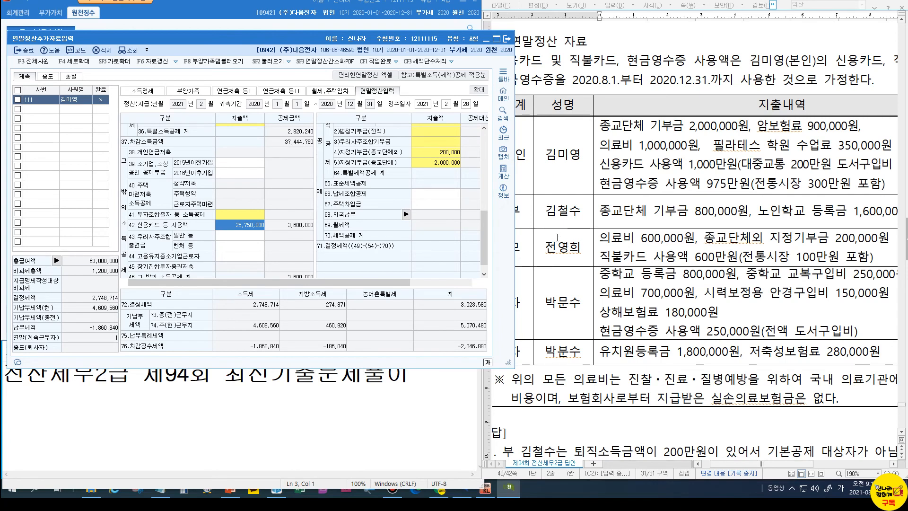
Enter 800,000 tuition and 250,000 school expenses for elementary-to-high-school education
scroll(486, 226, "up", 2)
left_click_drag(486, 226, 490, 216)
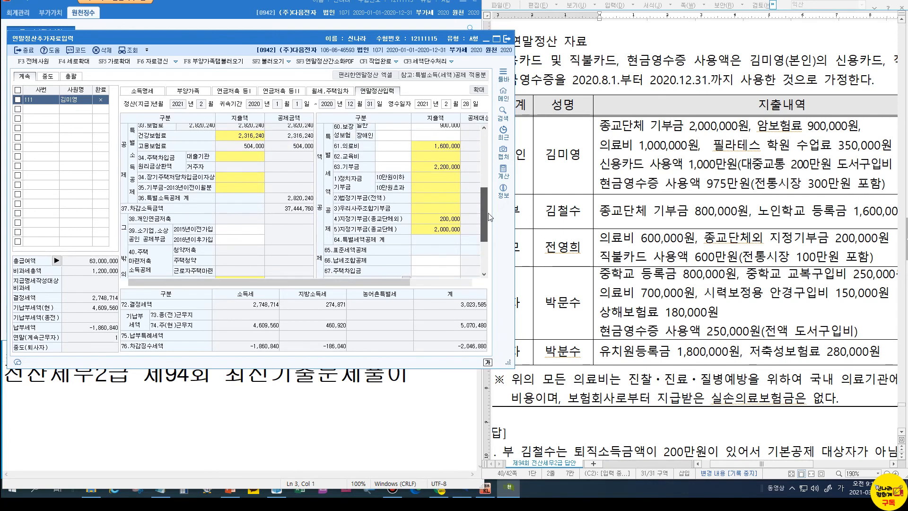
left_click(448, 157)
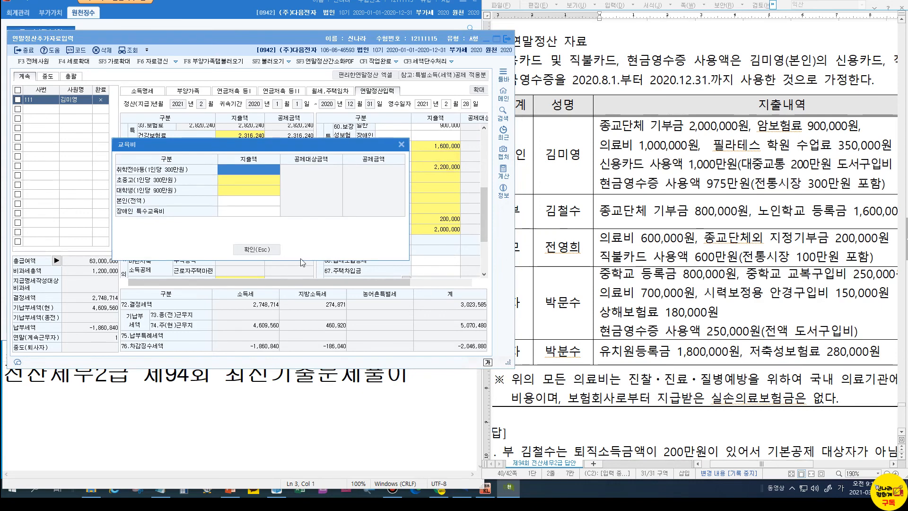
left_click(234, 182)
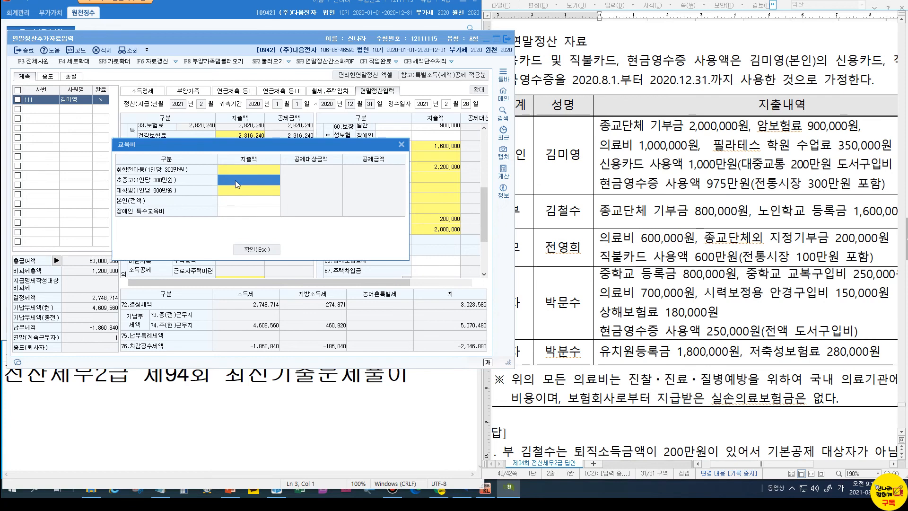
double_click(234, 180)
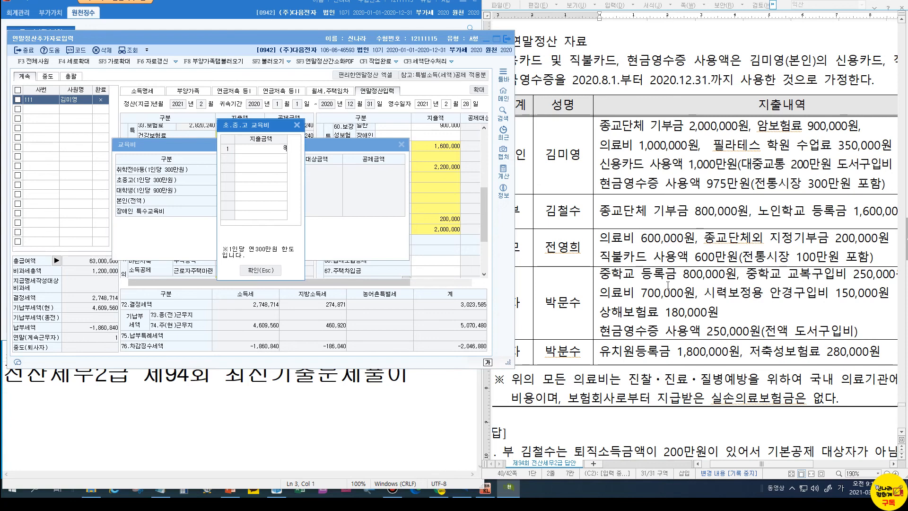
type("000000")
key("Return")
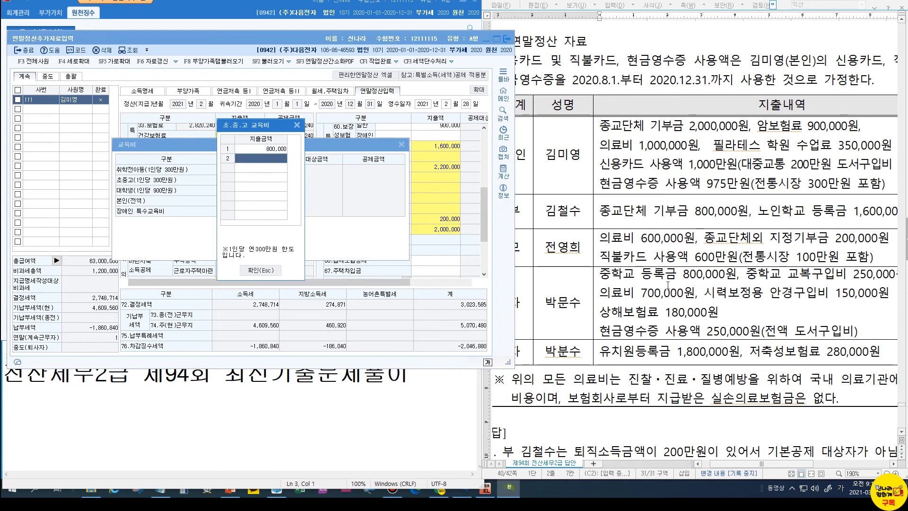
type("2500000")
key("Return")
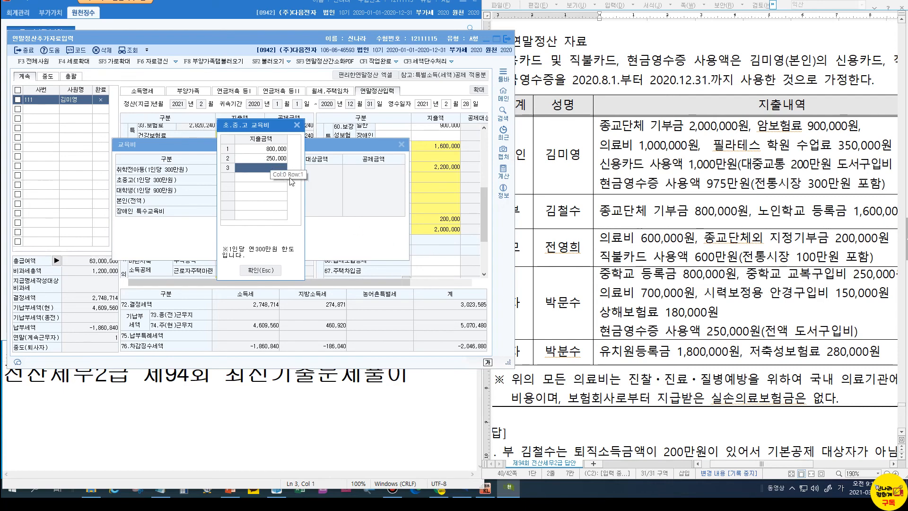
Confirm the 1,050,000 education expenses and bring up the medical expense details
mouse_move(790, 465)
left_mouse_down()
mouse_move(806, 464)
mouse_move(792, 464)
left_mouse_up()
left_click(248, 271)
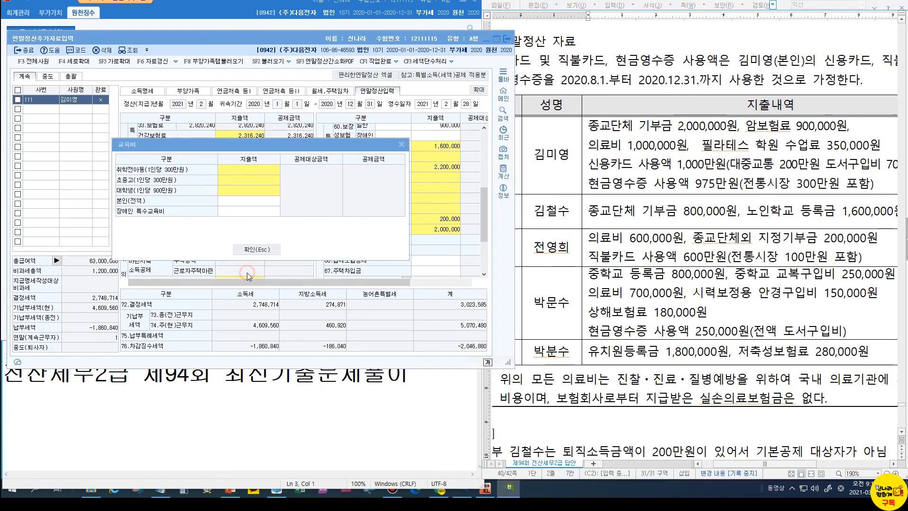
left_click(254, 248)
left_click(422, 147)
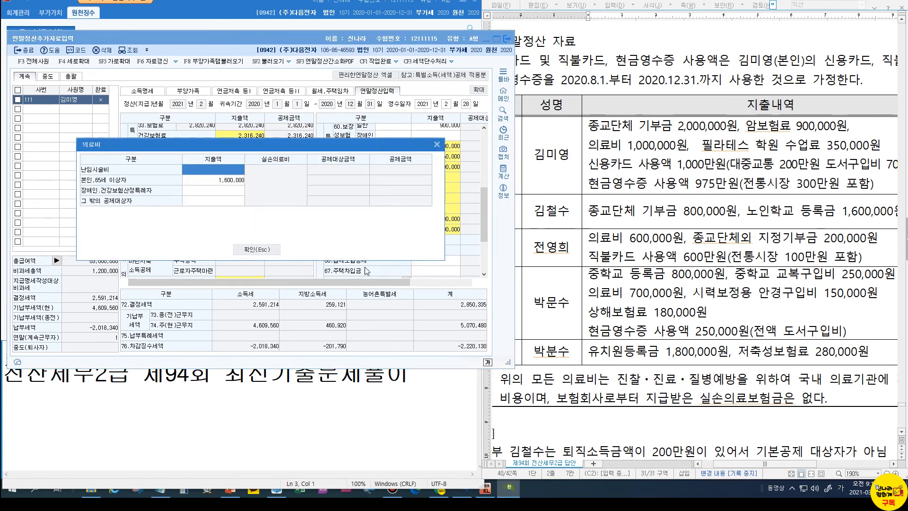
Enter 850,000 for other dependants' medical expenses, totalling 2,450,000
left_click(206, 205)
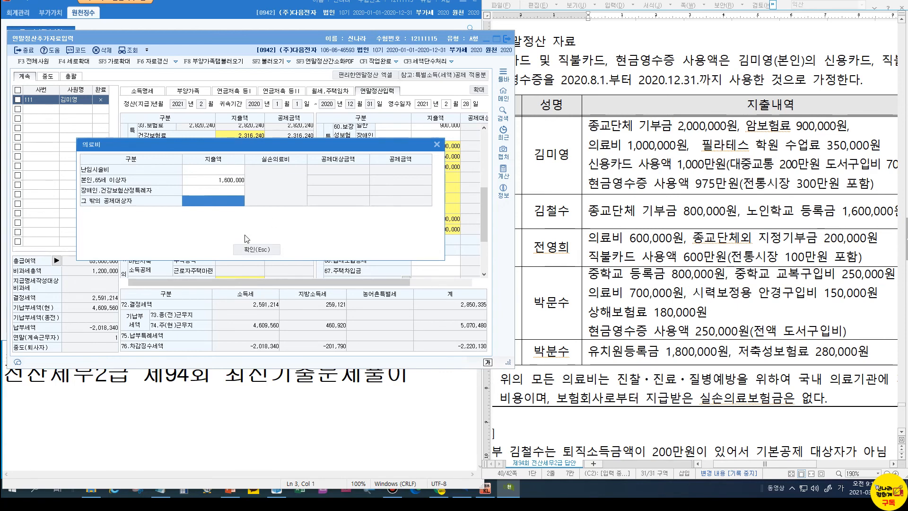
type("8500000")
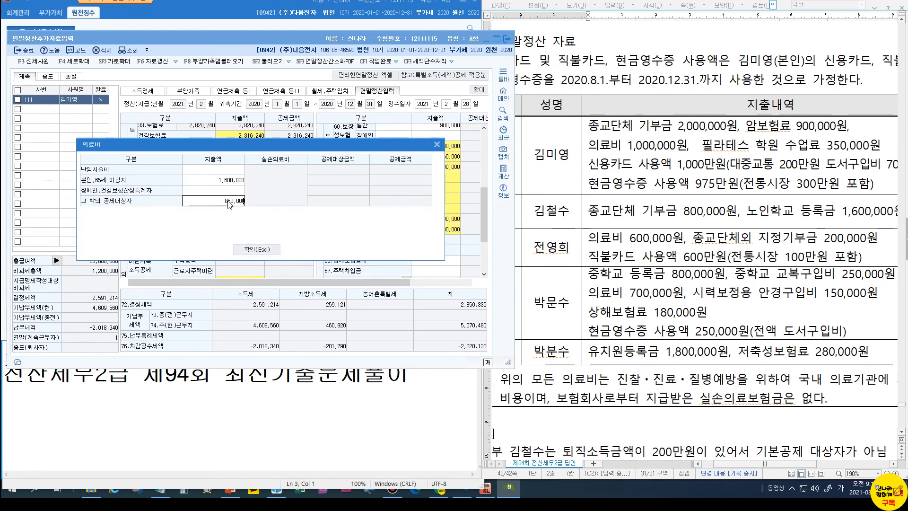
key("Return")
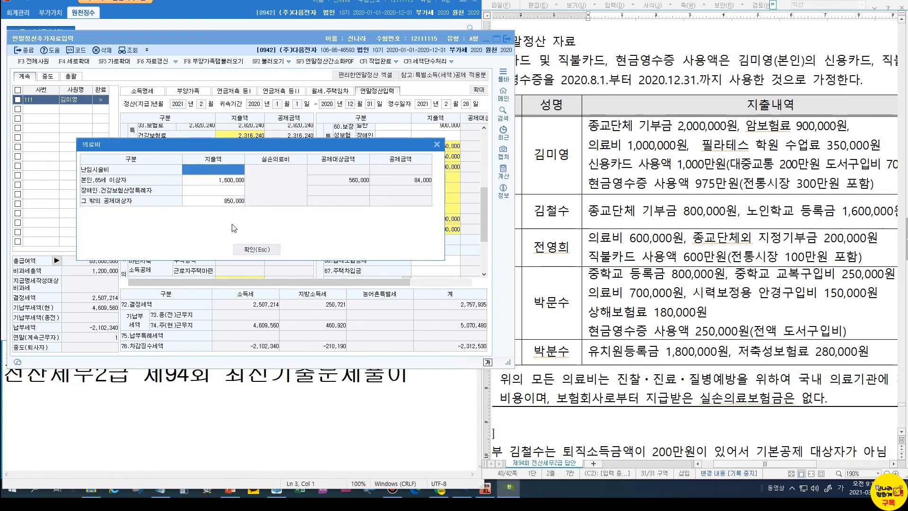
left_click(251, 249)
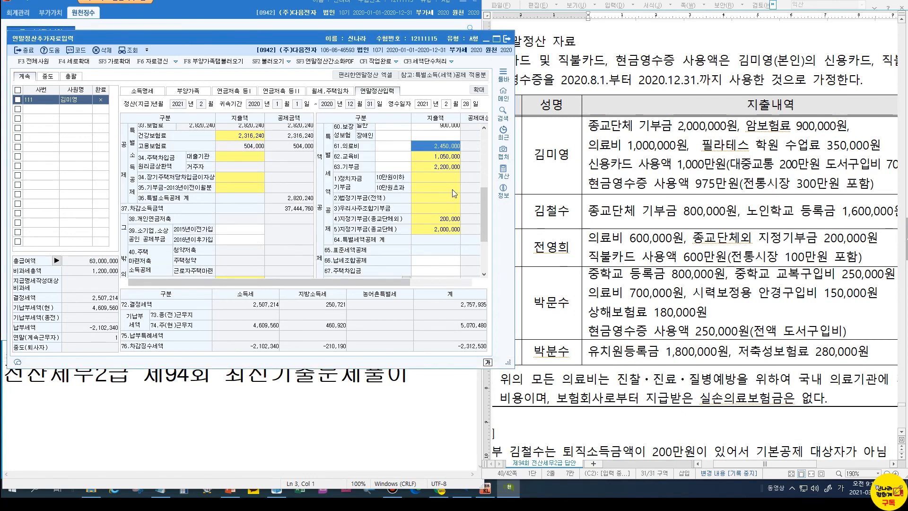
Replace the 900,000 general protective insurance premium on line 60 with 1,080,000
scroll(430, 188, "up", 2)
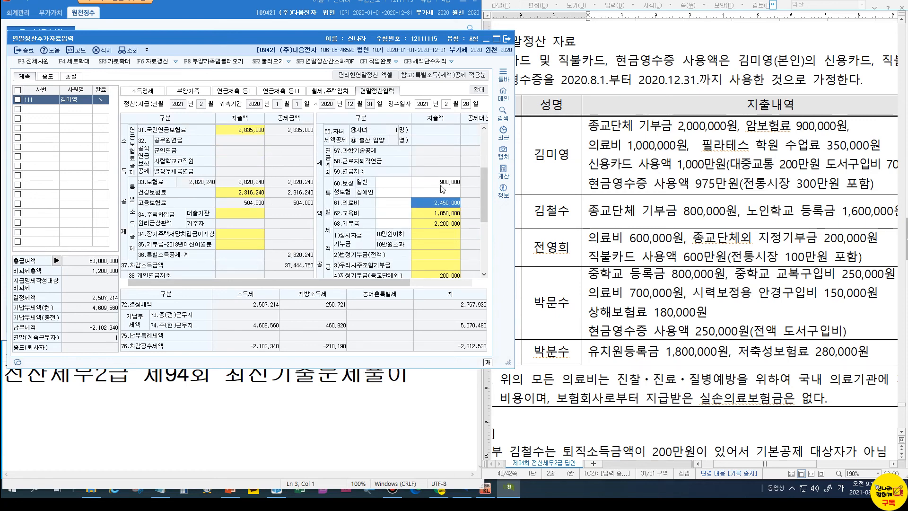
left_click(441, 185)
key("BackSpace")
key("BackSpace")
key("BackSpace")
key("BackSpace")
key("BackSpace")
key("BackSpace")
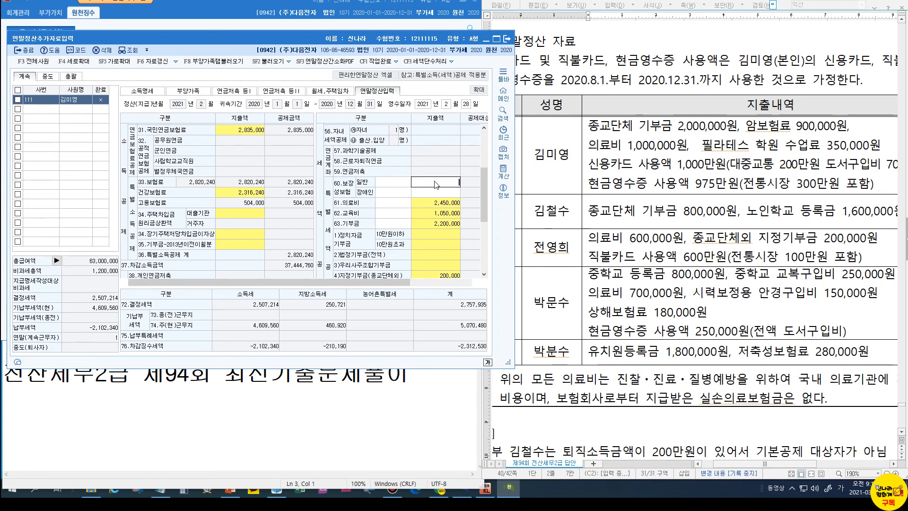
type("1,080,000")
key("Return")
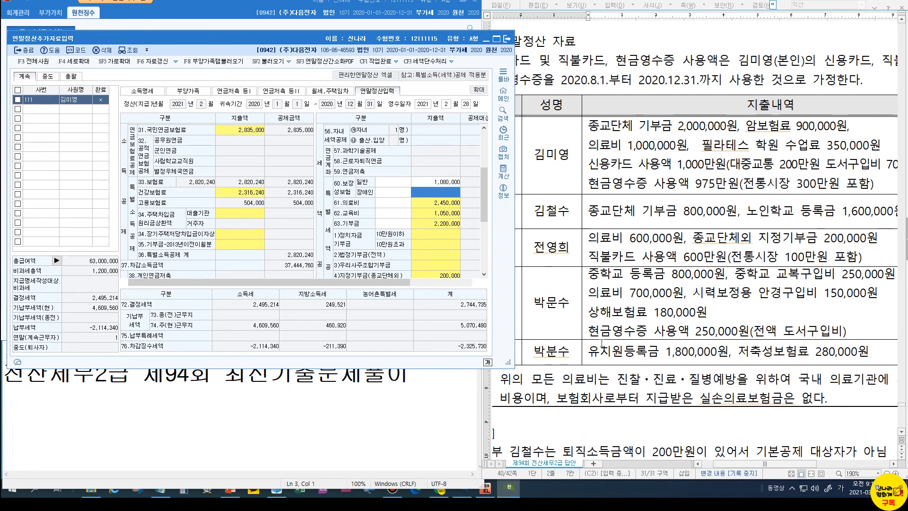
left_click_drag(483, 208, 483, 240)
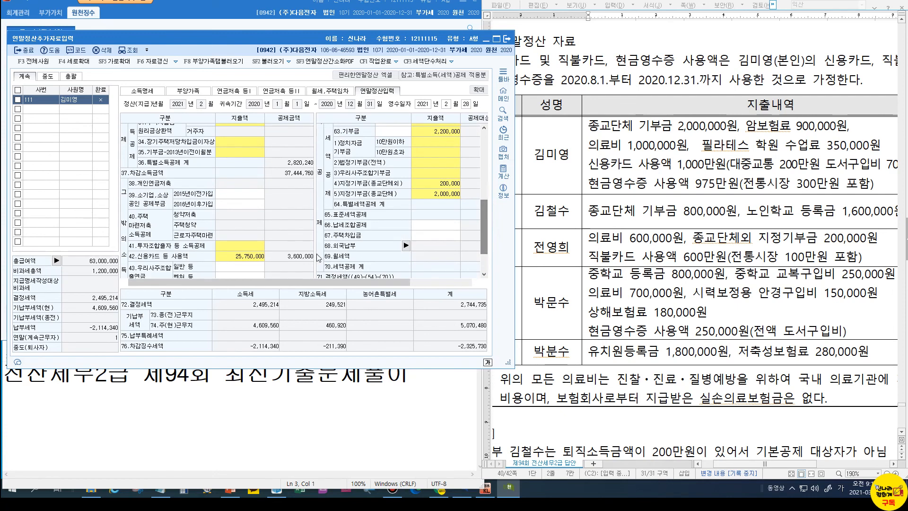
Change the cash receipt spending in the card breakdown to 7,000,000
left_click(235, 259)
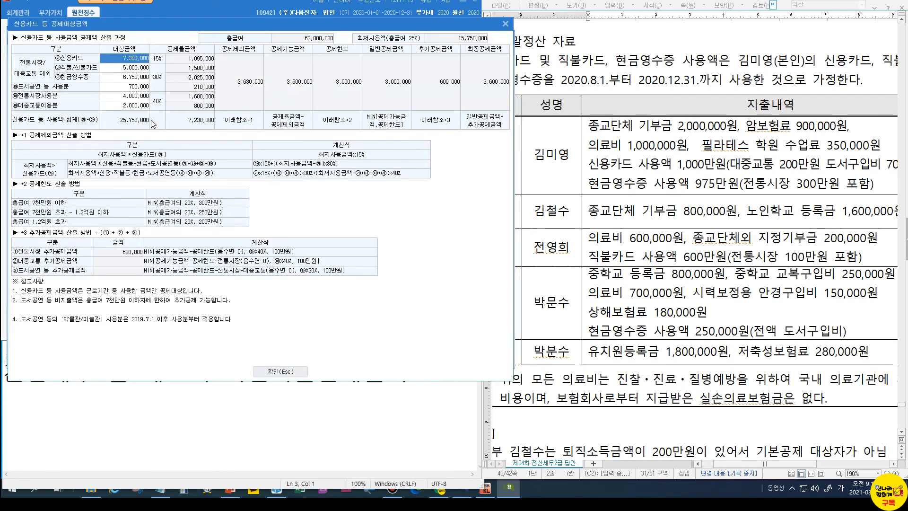
left_click(133, 80)
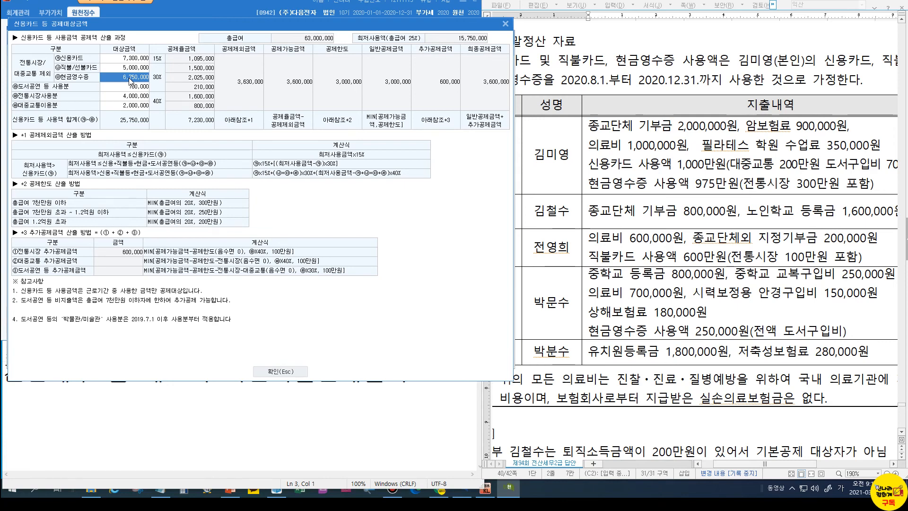
type("7000000")
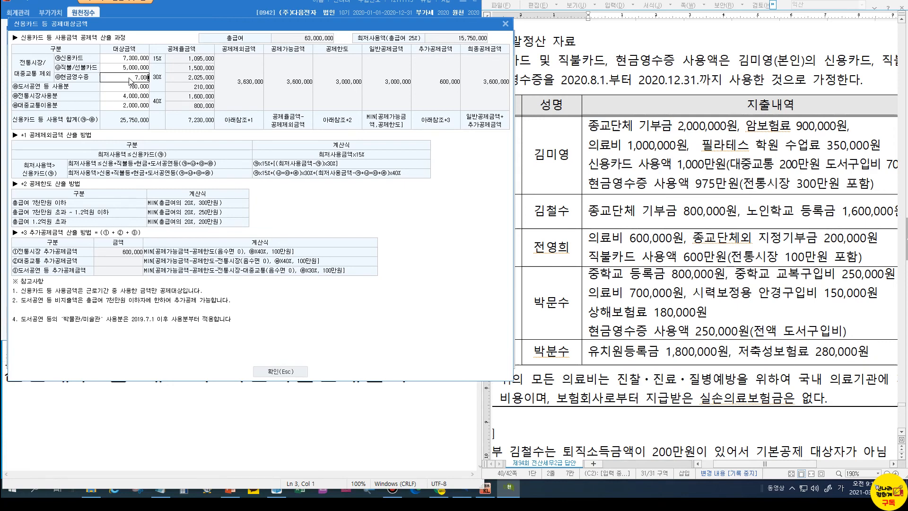
key("Return")
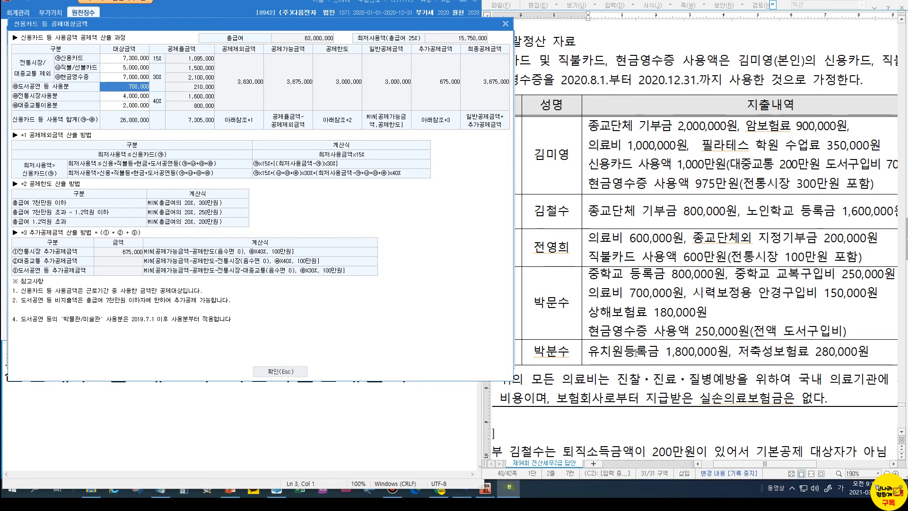
left_click(289, 372)
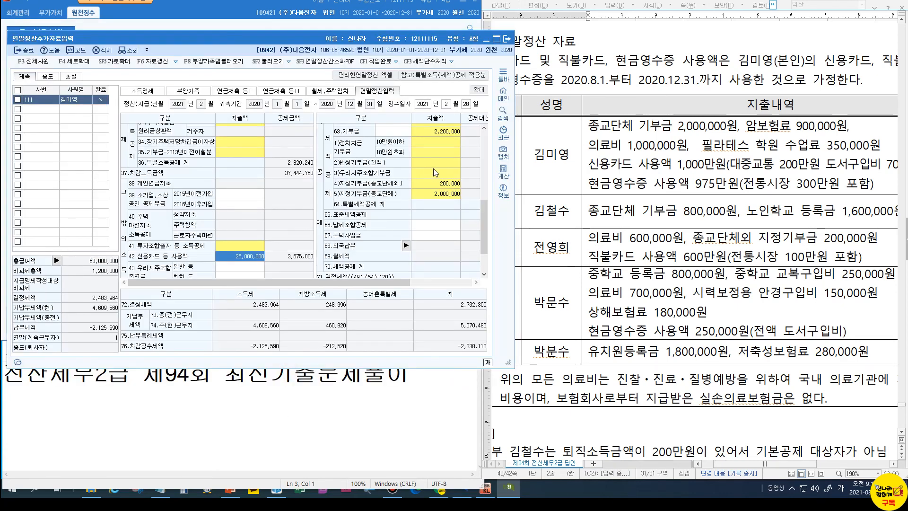
Add 1,800,000 kindergarten tuition so education expenses total 2,850,000
left_click_drag(483, 215, 481, 200)
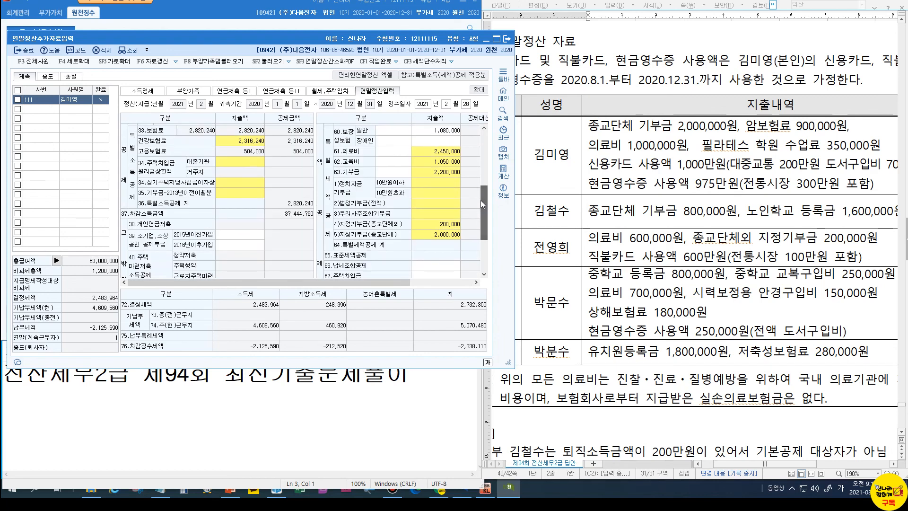
left_click(435, 161)
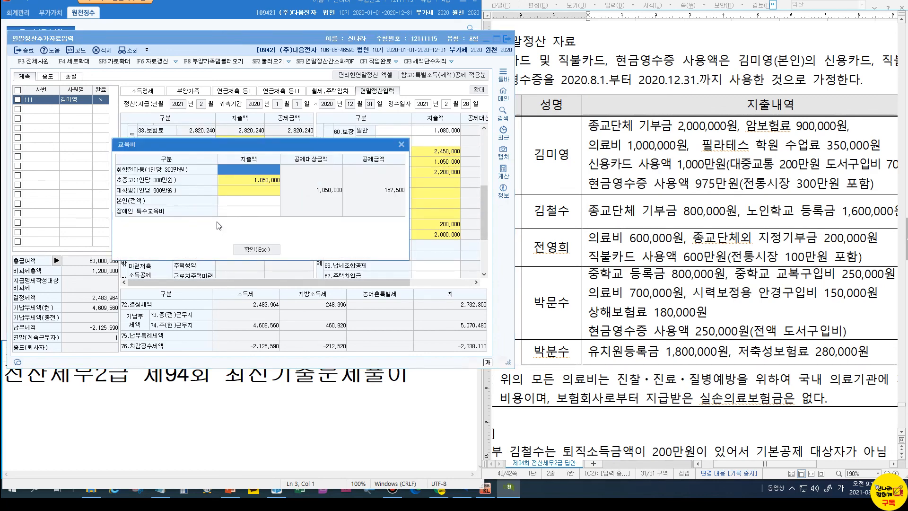
left_click(238, 171)
type("8")
key("BackSpace")
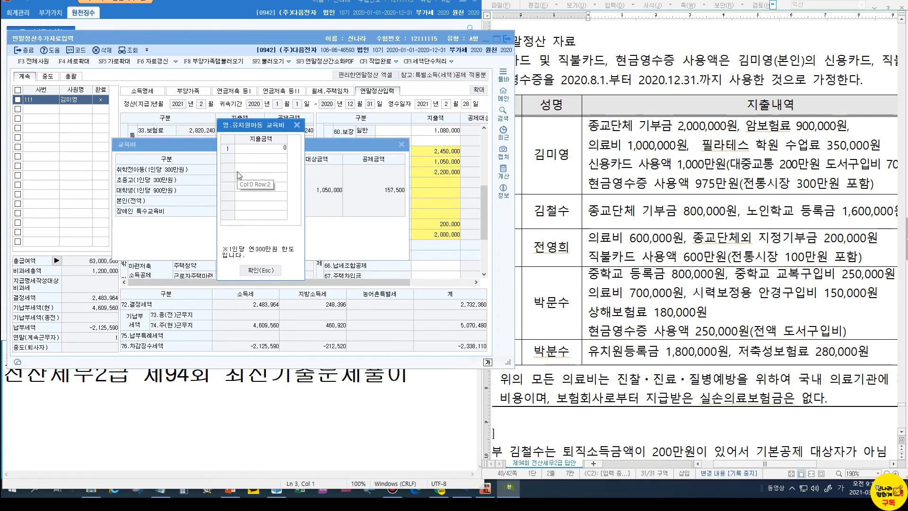
type("000")
key("Return")
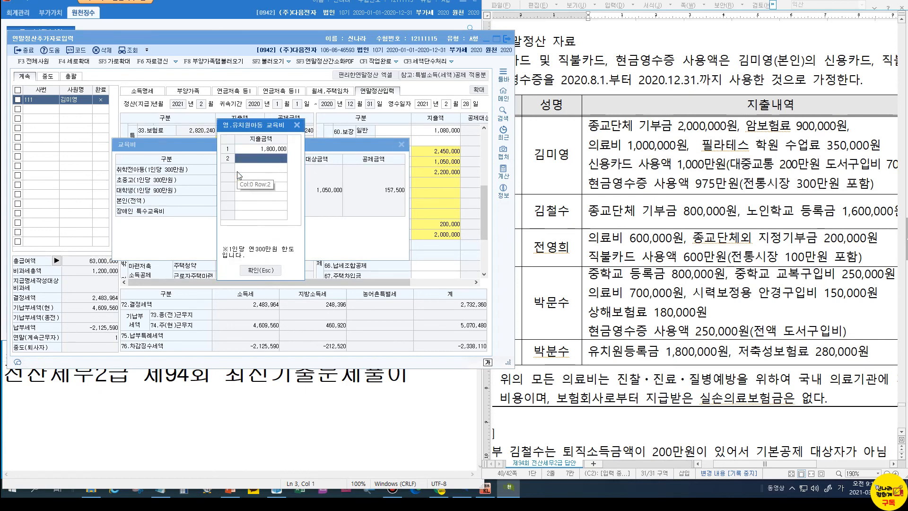
left_click(263, 270)
left_click(257, 250)
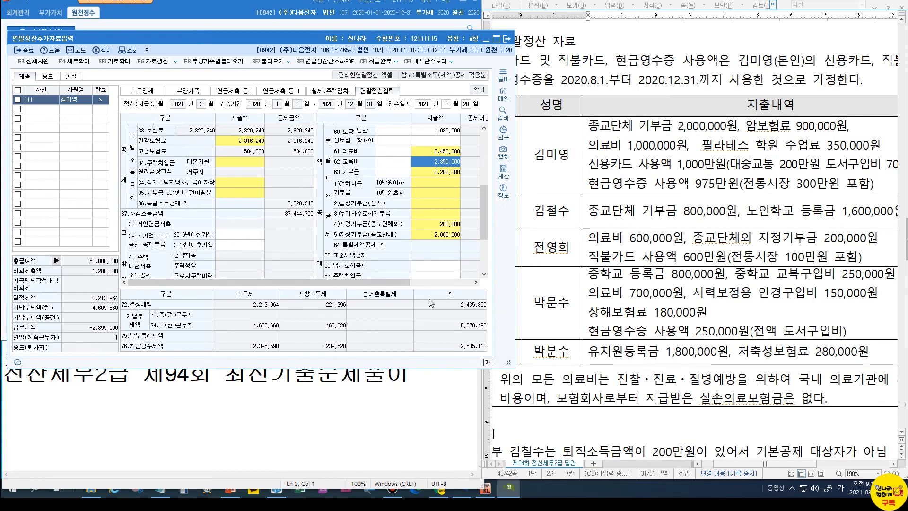
Narrow the settlement form window and review the insurance and 2,450,000 medical amounts
left_click_drag(396, 280, 461, 289)
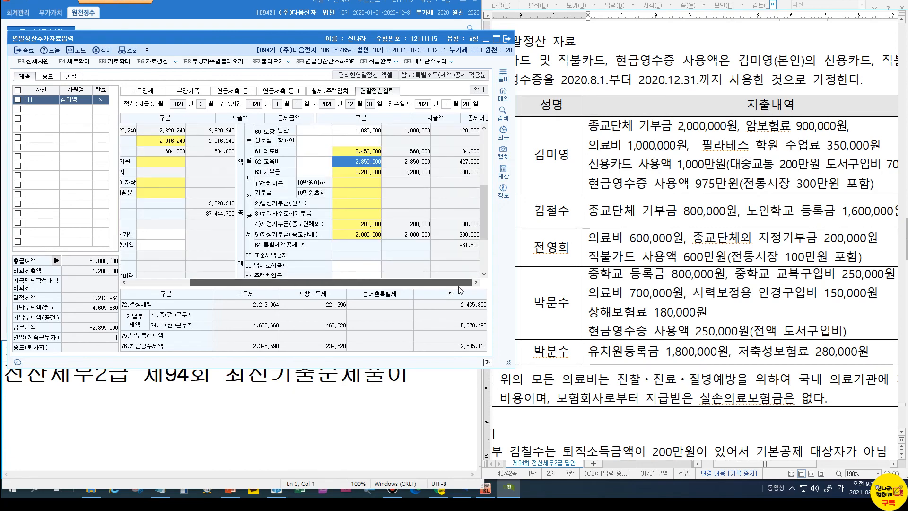
scroll(742, 333, "down", 3)
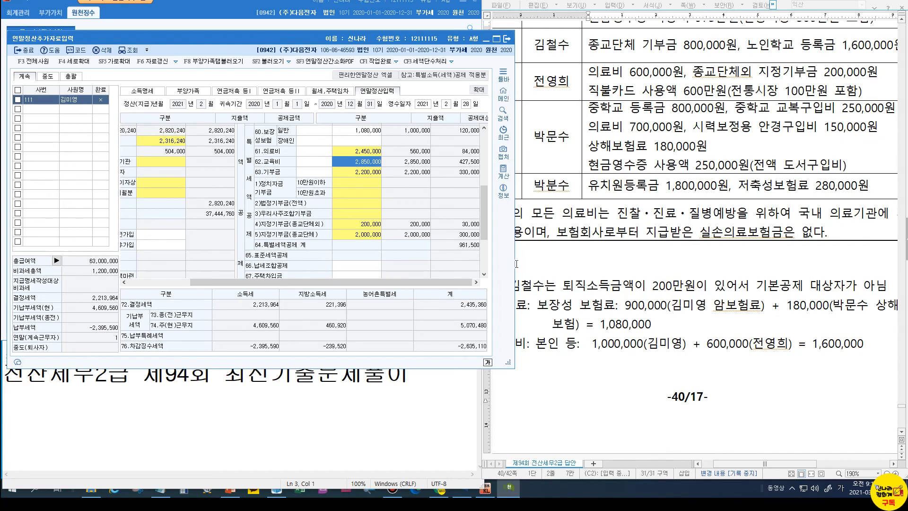
left_click_drag(514, 261, 499, 261)
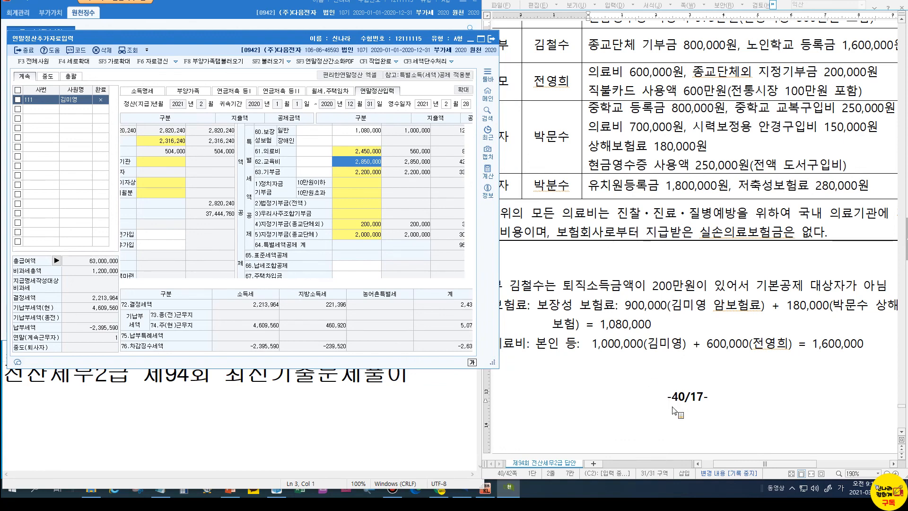
left_click_drag(765, 464, 756, 464)
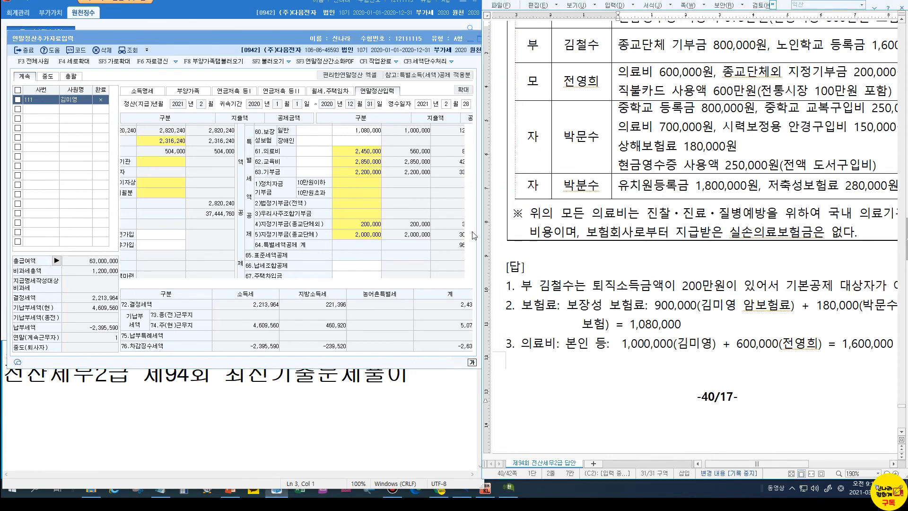
left_click(376, 132)
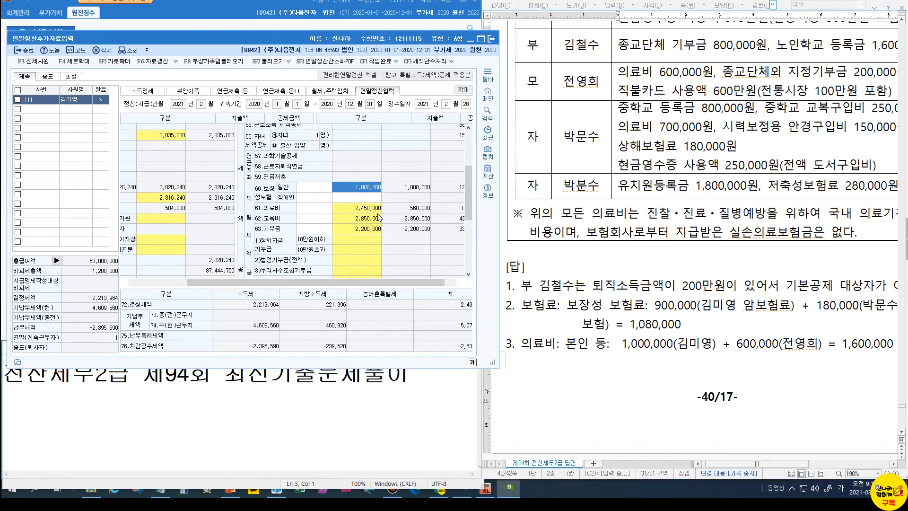
left_click(374, 208)
mouse_move(752, 461)
left_mouse_down()
mouse_move(772, 461)
mouse_move(745, 462)
left_mouse_up()
scroll(798, 377, "down", 5)
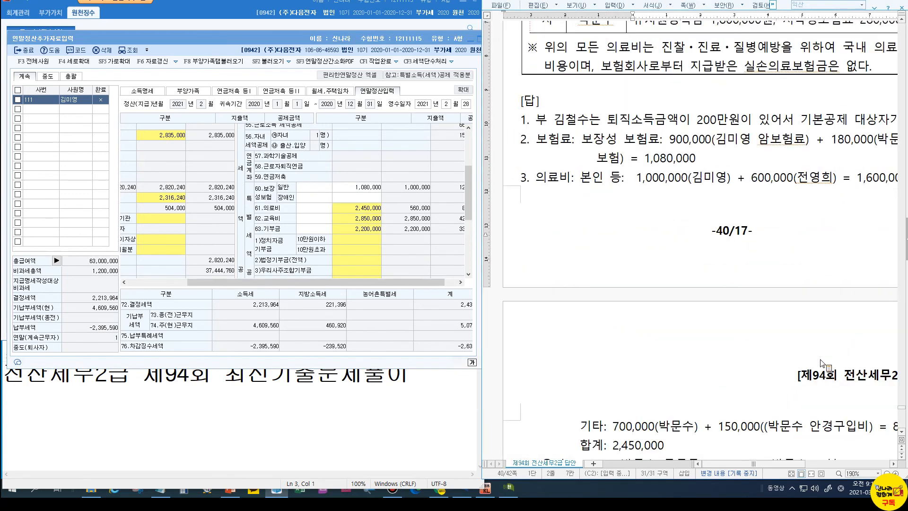
Verify medical expenses of 1,600,000 self and 850,000 others, and the 2,850,000 education total
left_click(368, 209)
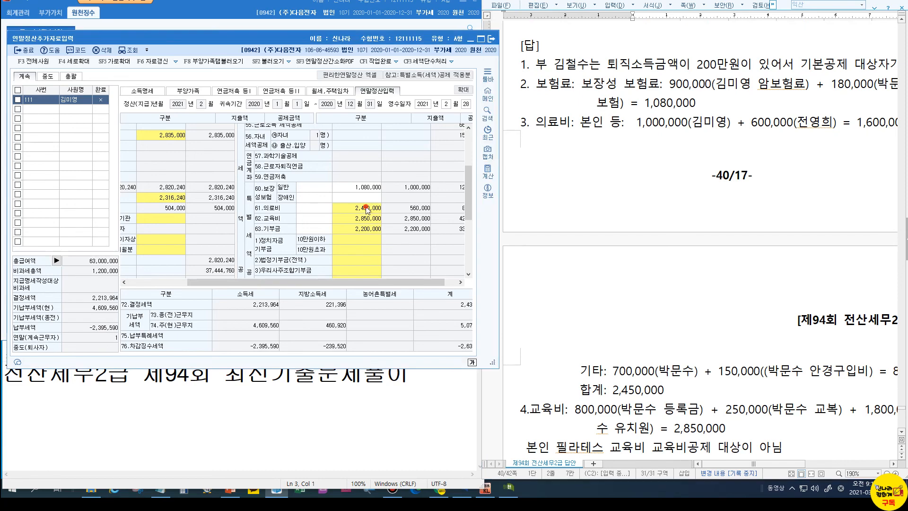
scroll(639, 399, "down", 3)
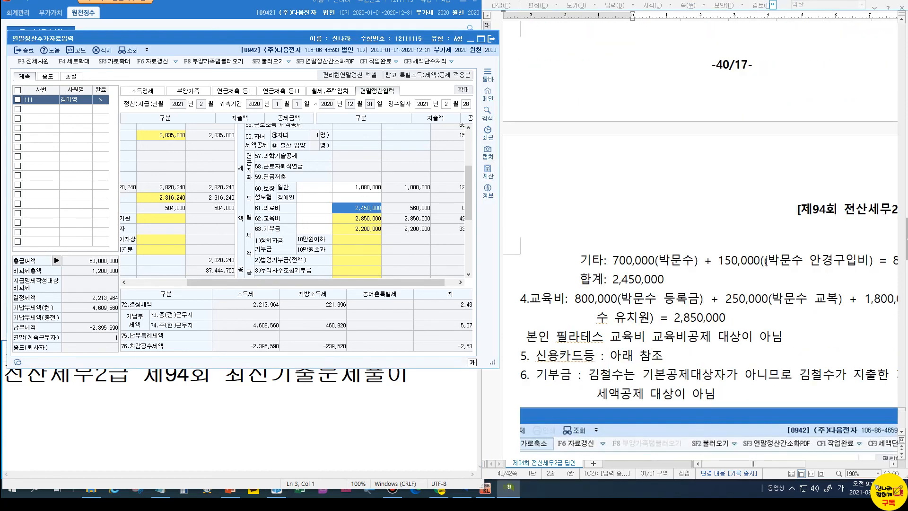
mouse_move(781, 463)
left_mouse_down()
mouse_move(793, 461)
mouse_move(779, 460)
left_mouse_up()
left_click(368, 209)
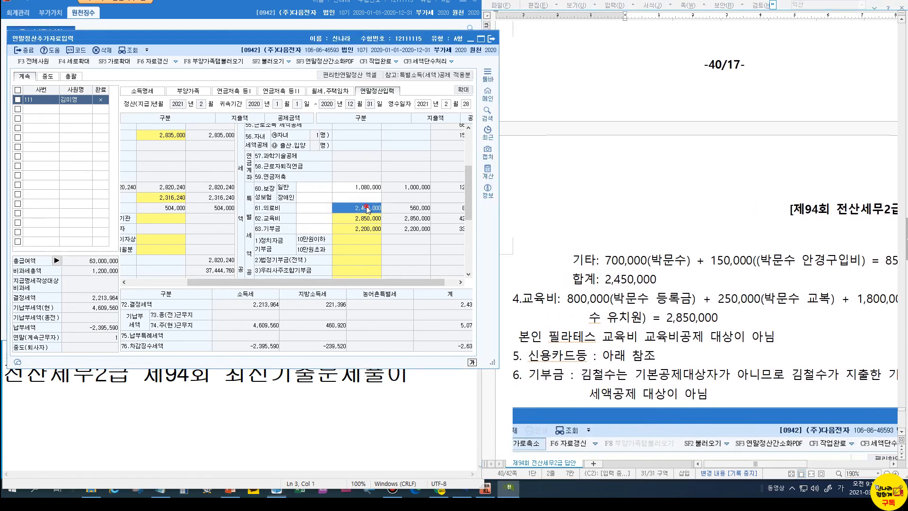
left_click(223, 180)
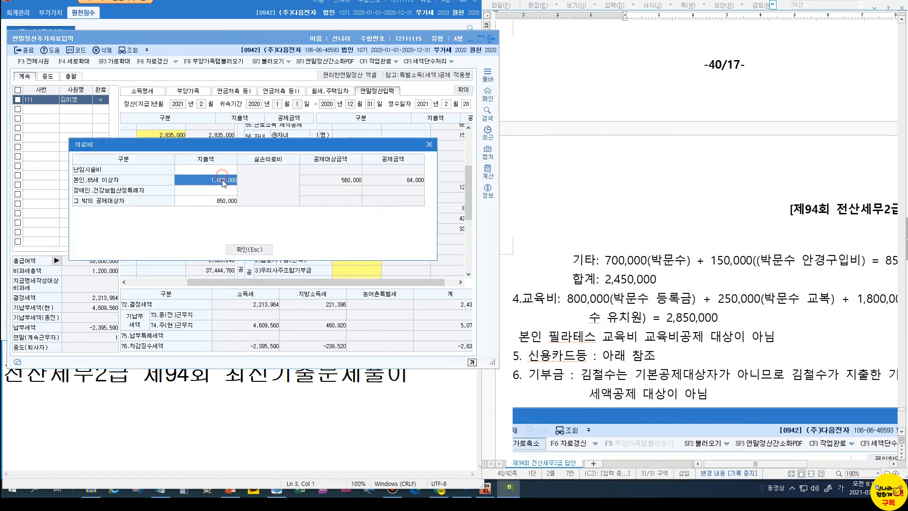
left_click(221, 201)
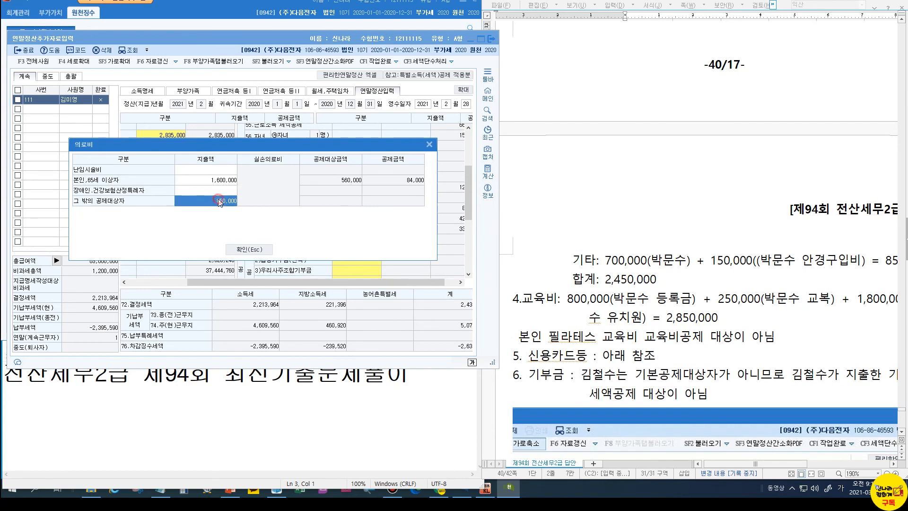
left_click(248, 250)
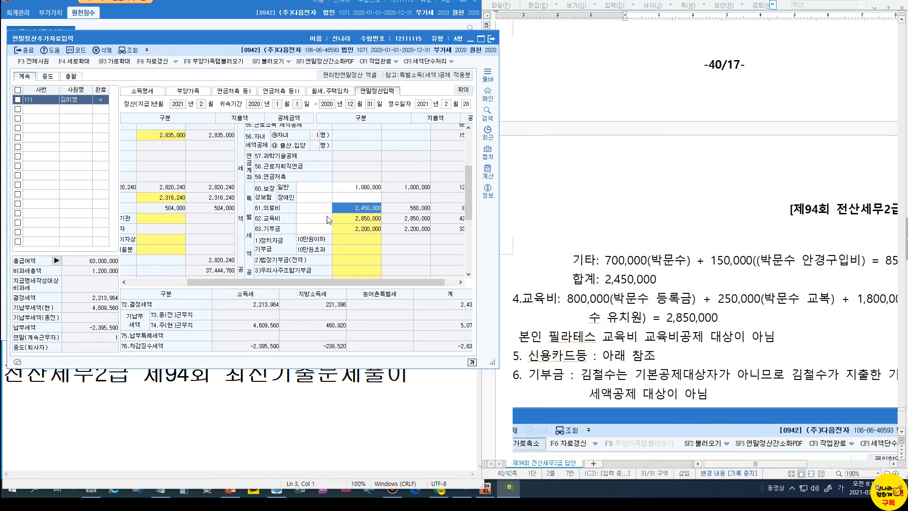
left_click(342, 218)
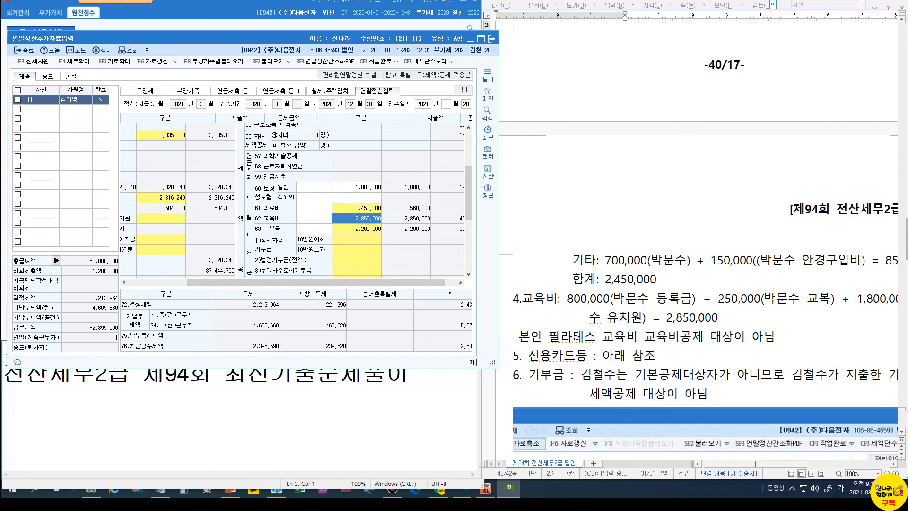
Scroll the answer key down to the credit-card and donation deduction tables
scroll(576, 340, "down", 1)
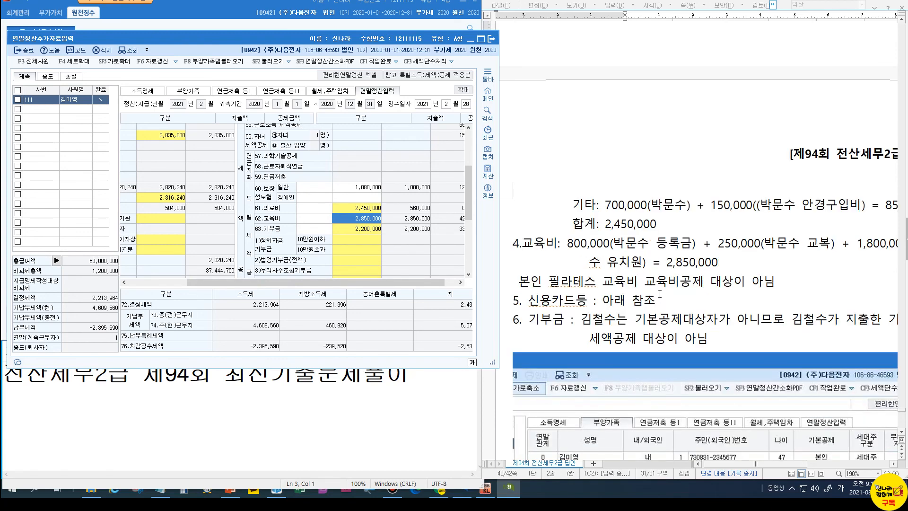
scroll(663, 330, "down", 2)
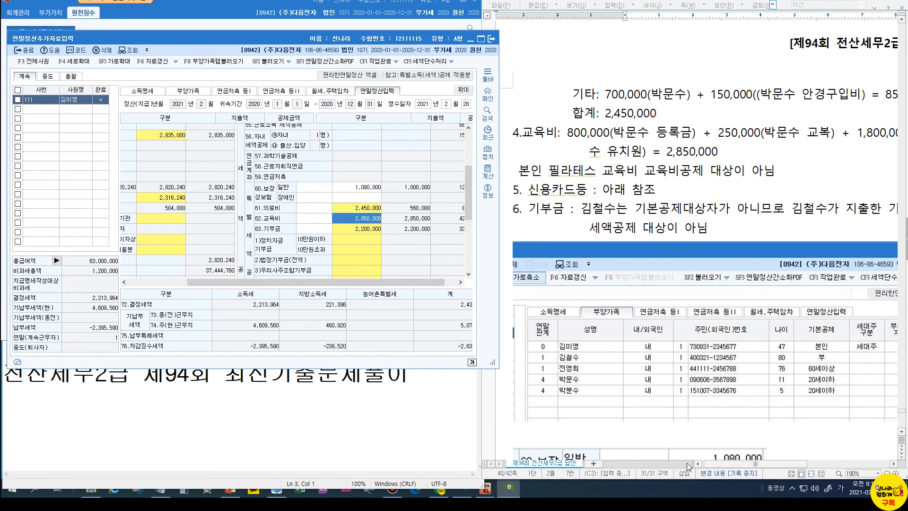
mouse_move(727, 466)
left_mouse_down()
mouse_move(761, 470)
mouse_move(729, 460)
left_mouse_up()
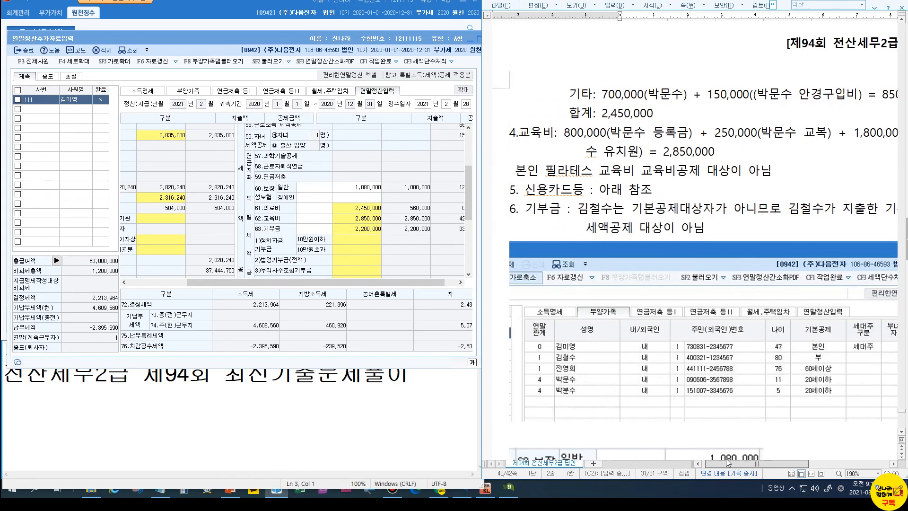
scroll(731, 387, "down", 2)
scroll(732, 384, "down", 2)
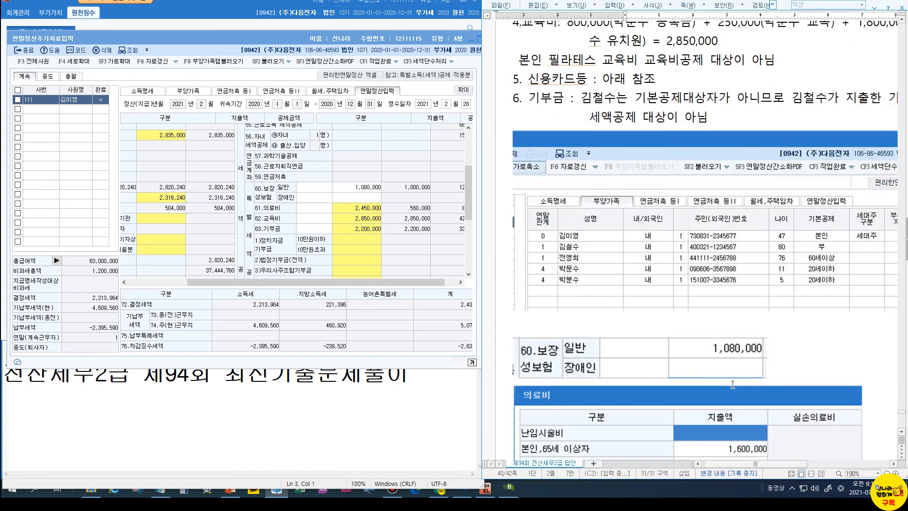
mouse_move(743, 462)
left_mouse_down()
mouse_move(790, 461)
mouse_move(741, 457)
mouse_move(752, 458)
left_mouse_up()
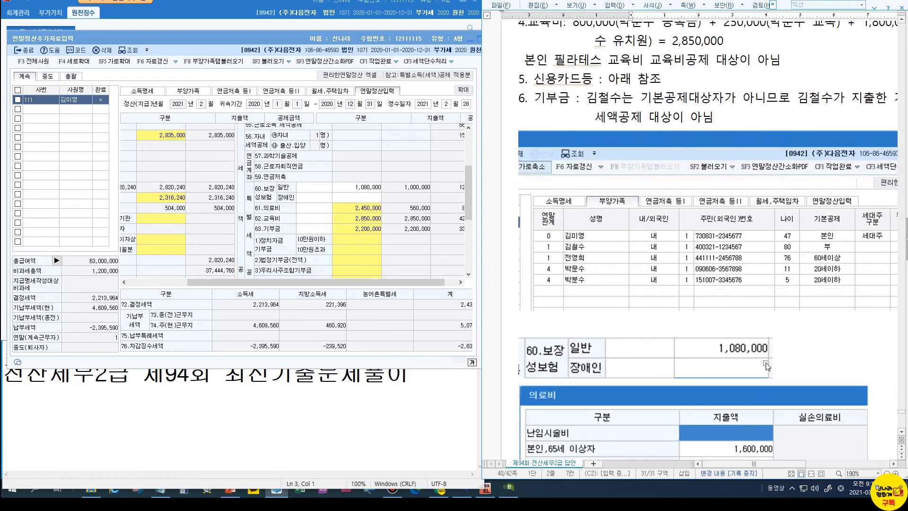
scroll(767, 368, "down", 2)
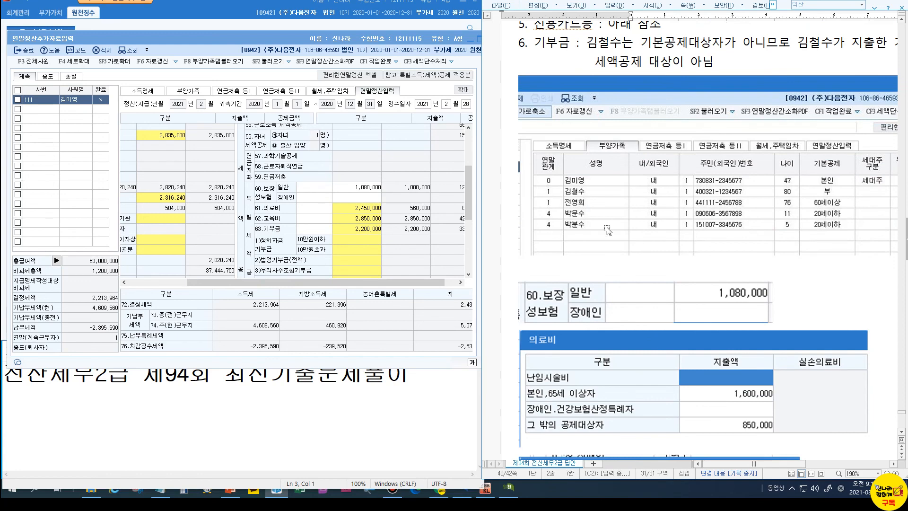
scroll(788, 284, "down", 4)
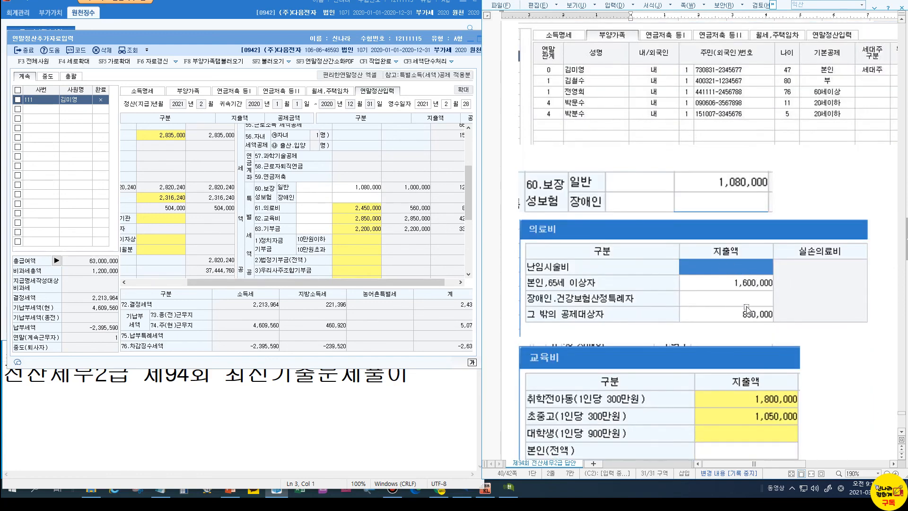
scroll(747, 309, "down", 4)
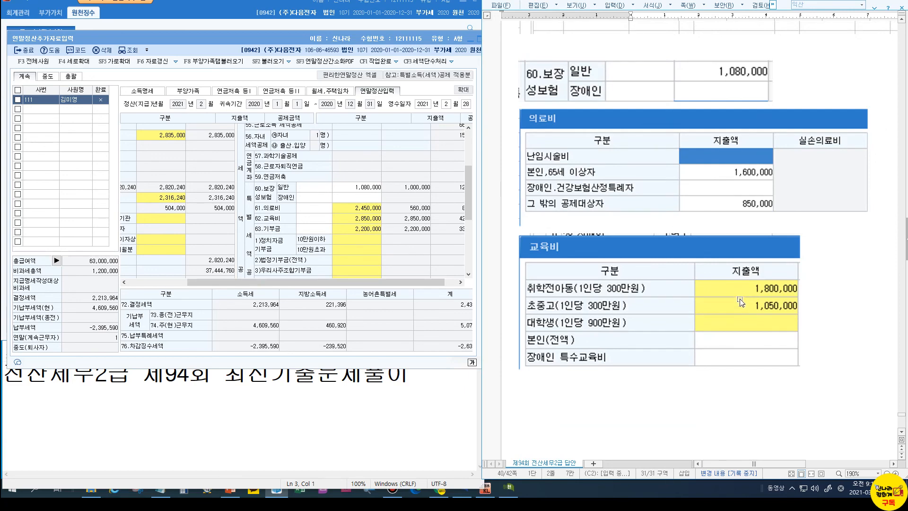
scroll(741, 302, "down", 20)
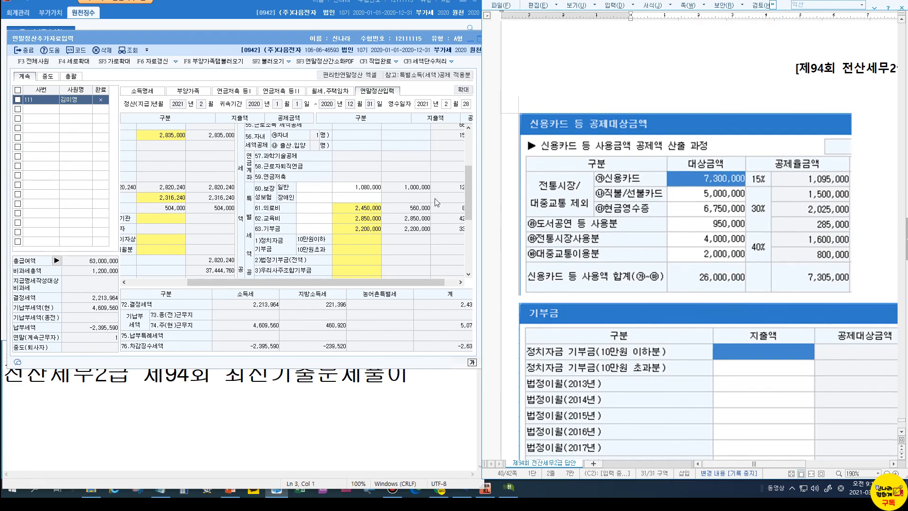
left_click_drag(467, 192, 472, 231)
left_click_drag(333, 282, 278, 277)
Open the credit-card breakdown and compare its cash-receipt and book amounts with the answer key
double_click(236, 241)
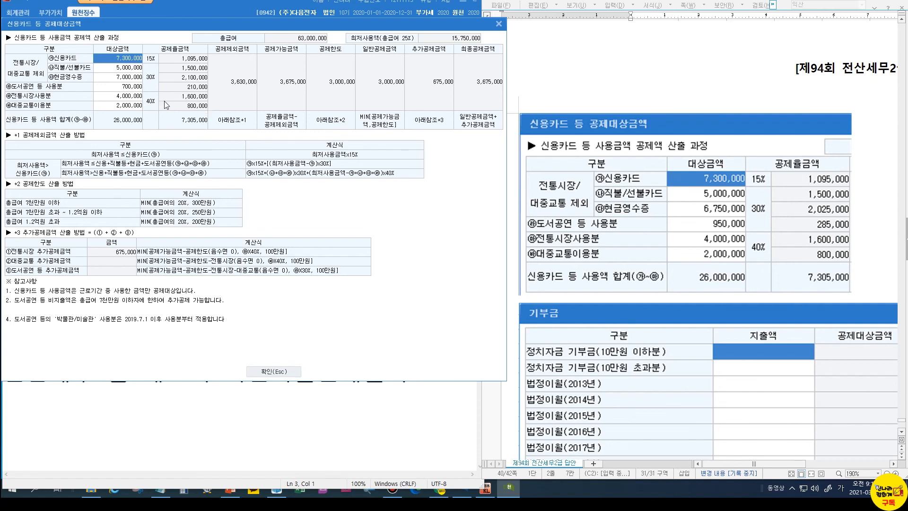
left_click(126, 78)
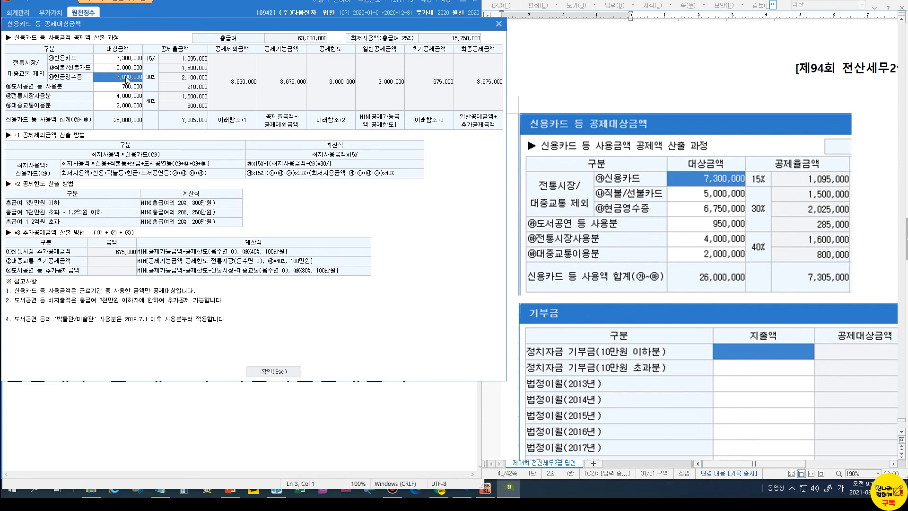
left_click(132, 87)
left_click(131, 86)
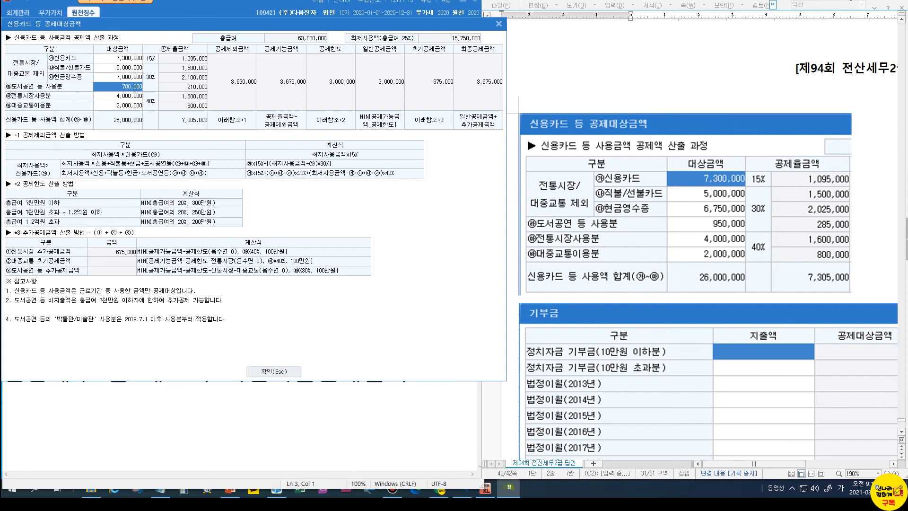
left_click(710, 145)
scroll(710, 145, "up", 14)
scroll(687, 263, "up", 10)
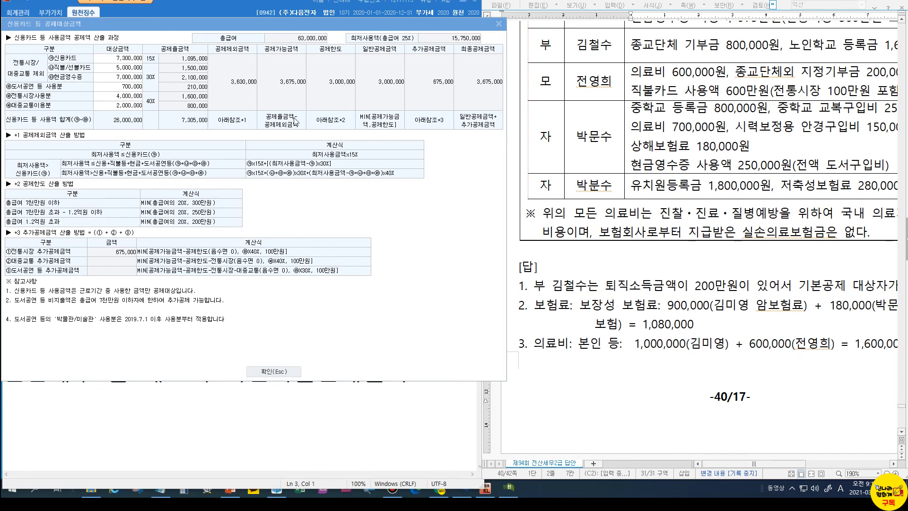
Set cash receipts to 6,750,000 and books/performances to 950,000 in the card breakdown
left_click(123, 80)
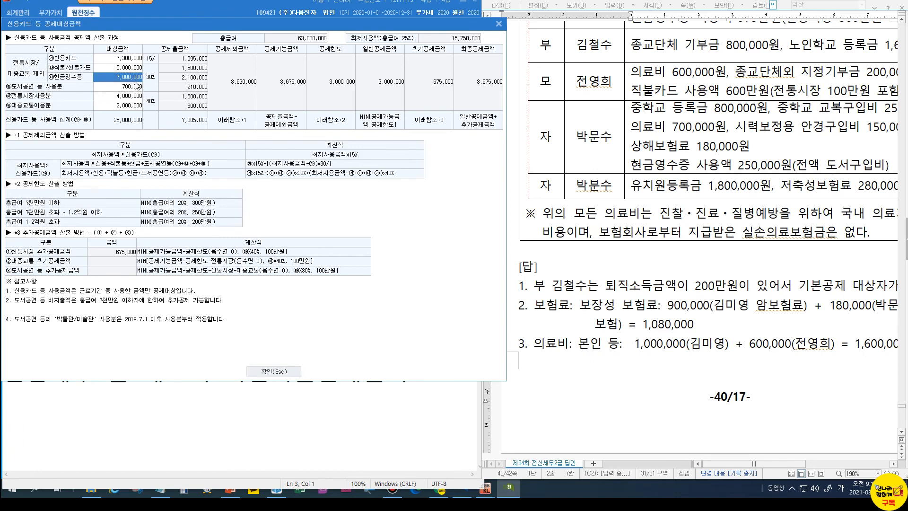
type("6")
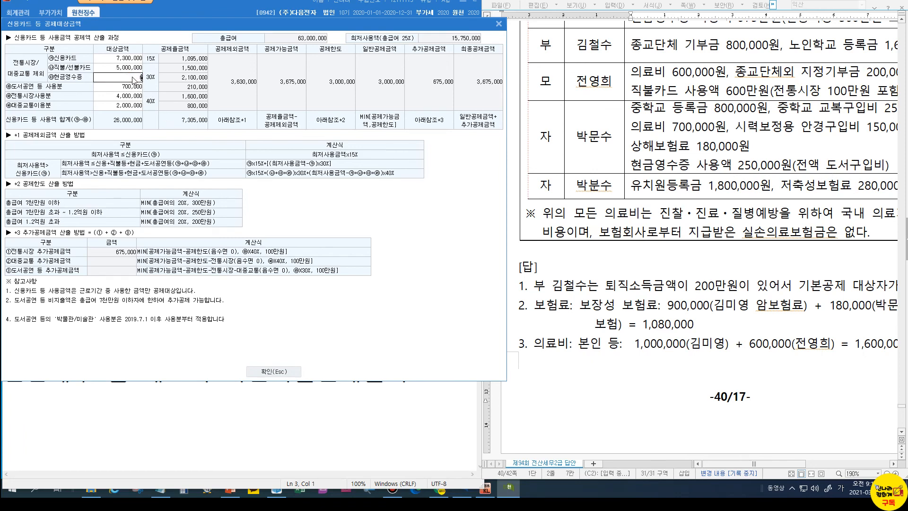
type(",750,000")
key("Return")
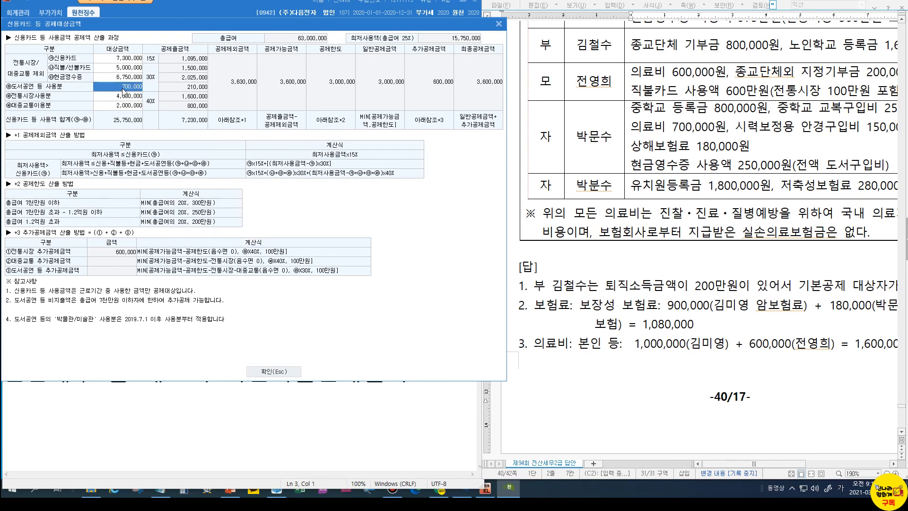
type("8")
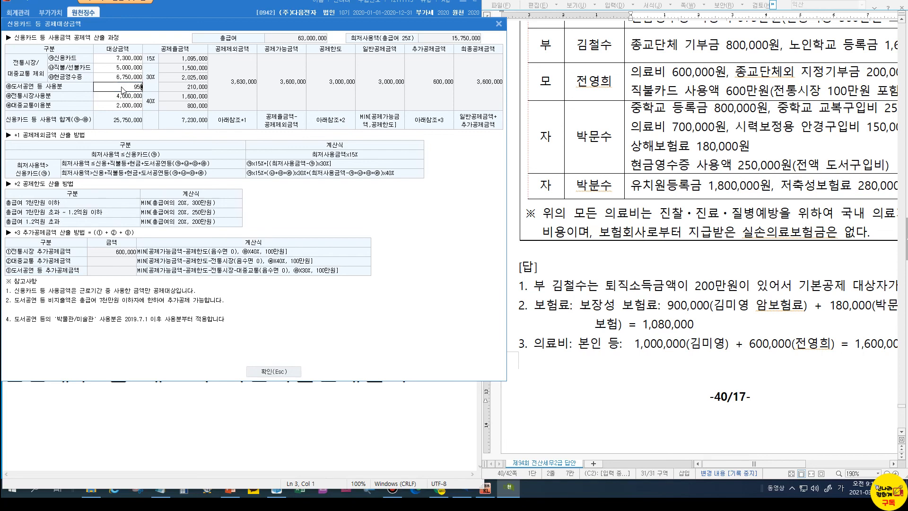
type("500000")
key("Return")
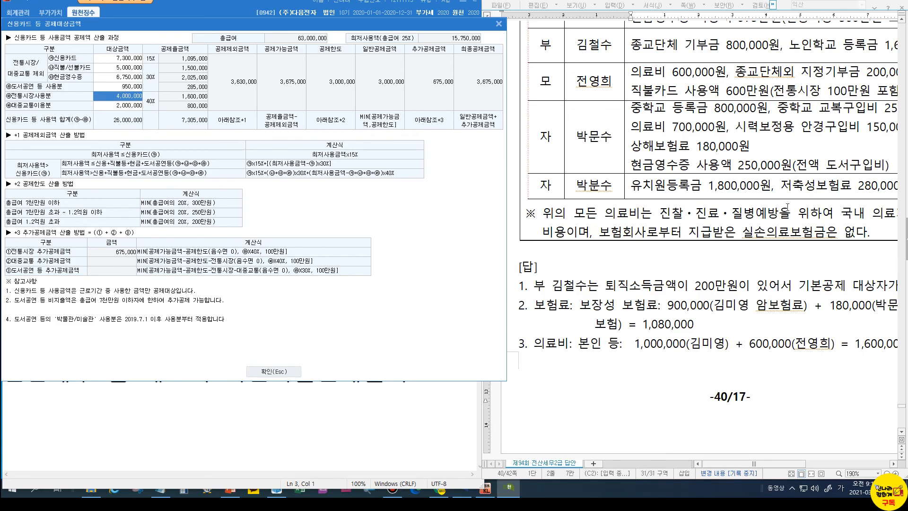
scroll(808, 184, "down", 15)
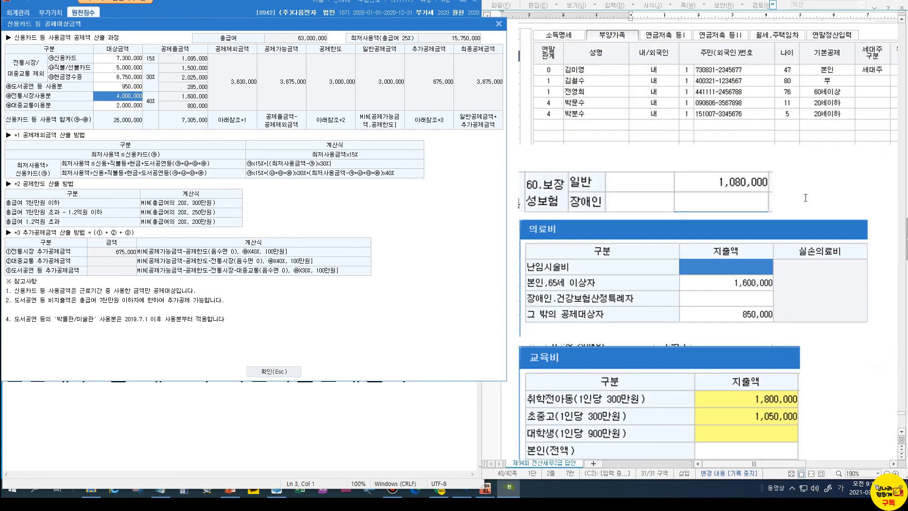
scroll(806, 200, "down", 8)
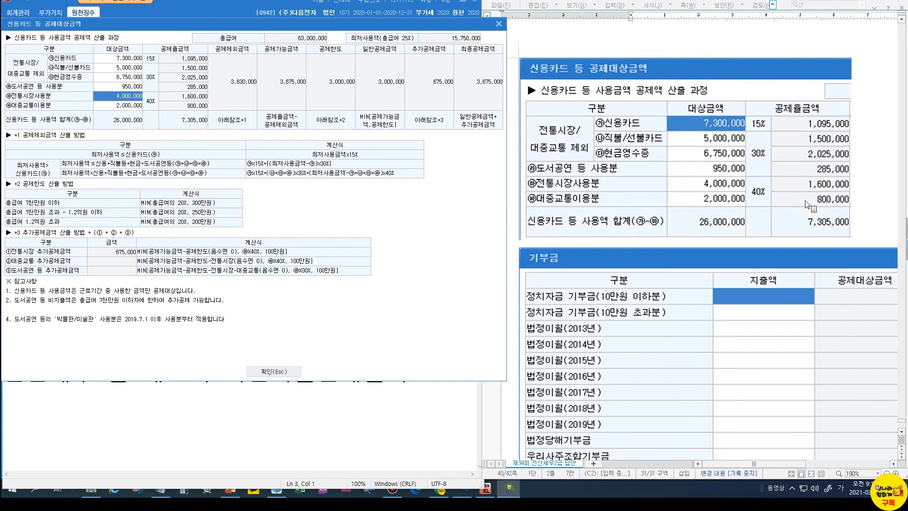
scroll(807, 204, "down", 3)
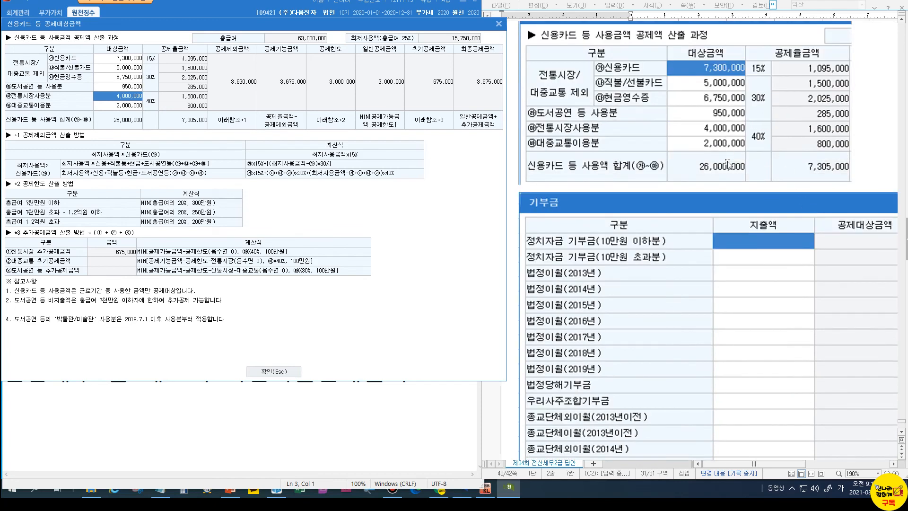
scroll(719, 189, "down", 18)
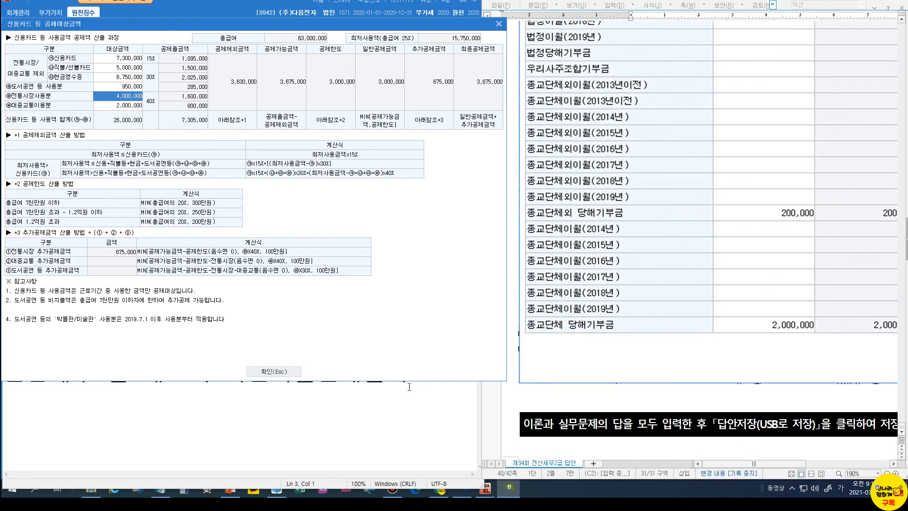
Close the credit-card deduction breakdown, then exit 연말정산추가자료입력 for employee 111
left_click(280, 375)
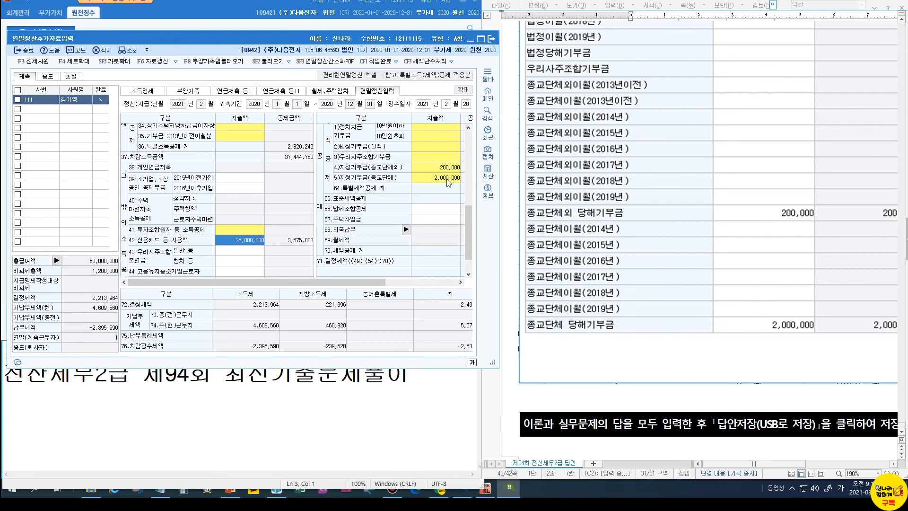
scroll(757, 343, "down", 3)
scroll(781, 361, "up", 8)
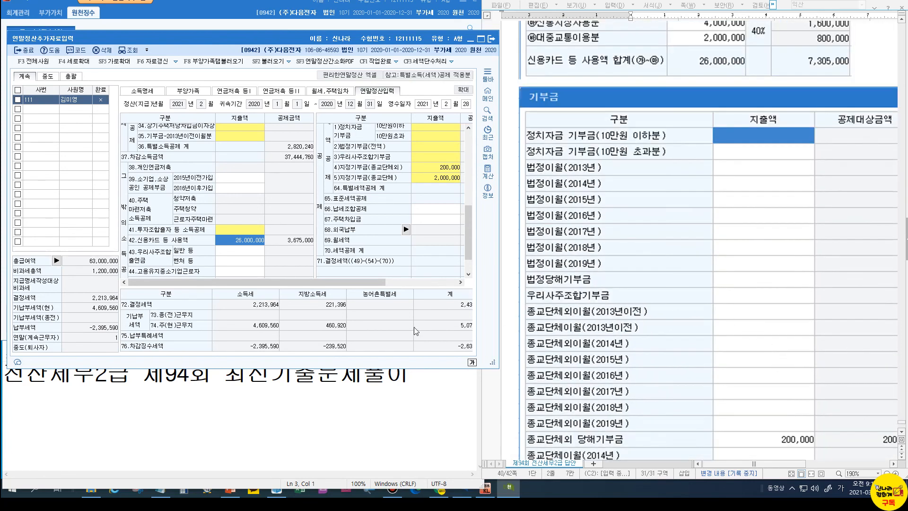
left_click(489, 42)
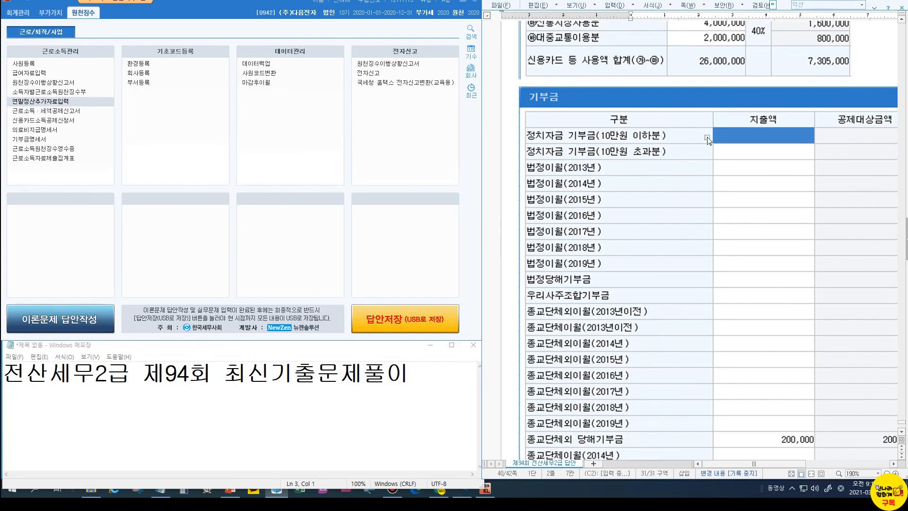